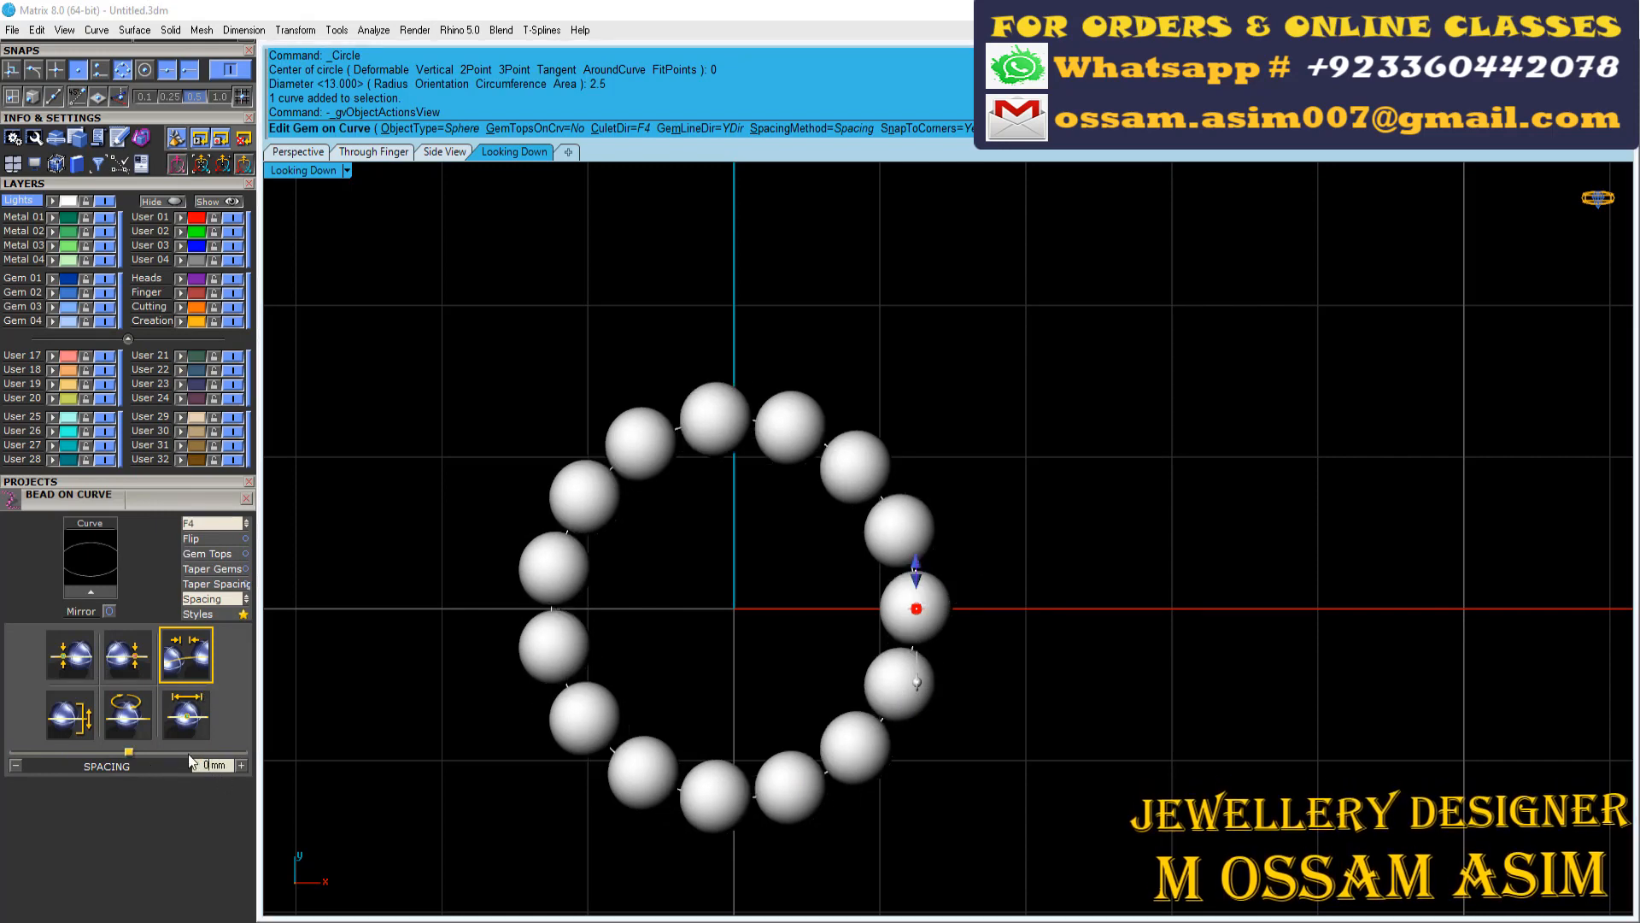
Set the bead spacing to 0.05 mm and place the beads around the circle
{"action": "type", "text": ".05"}
{"action": "key", "text": "Return"}
{"action": "right_click", "coordinate": [720, 518]}
{"action": "scroll", "coordinate": [639, 470], "scroll_direction": "up", "scroll_amount": 14}
Offset the bead circle inward through a picked point near the inner edge of the beads
{"action": "left_click", "coordinate": [701, 418]}
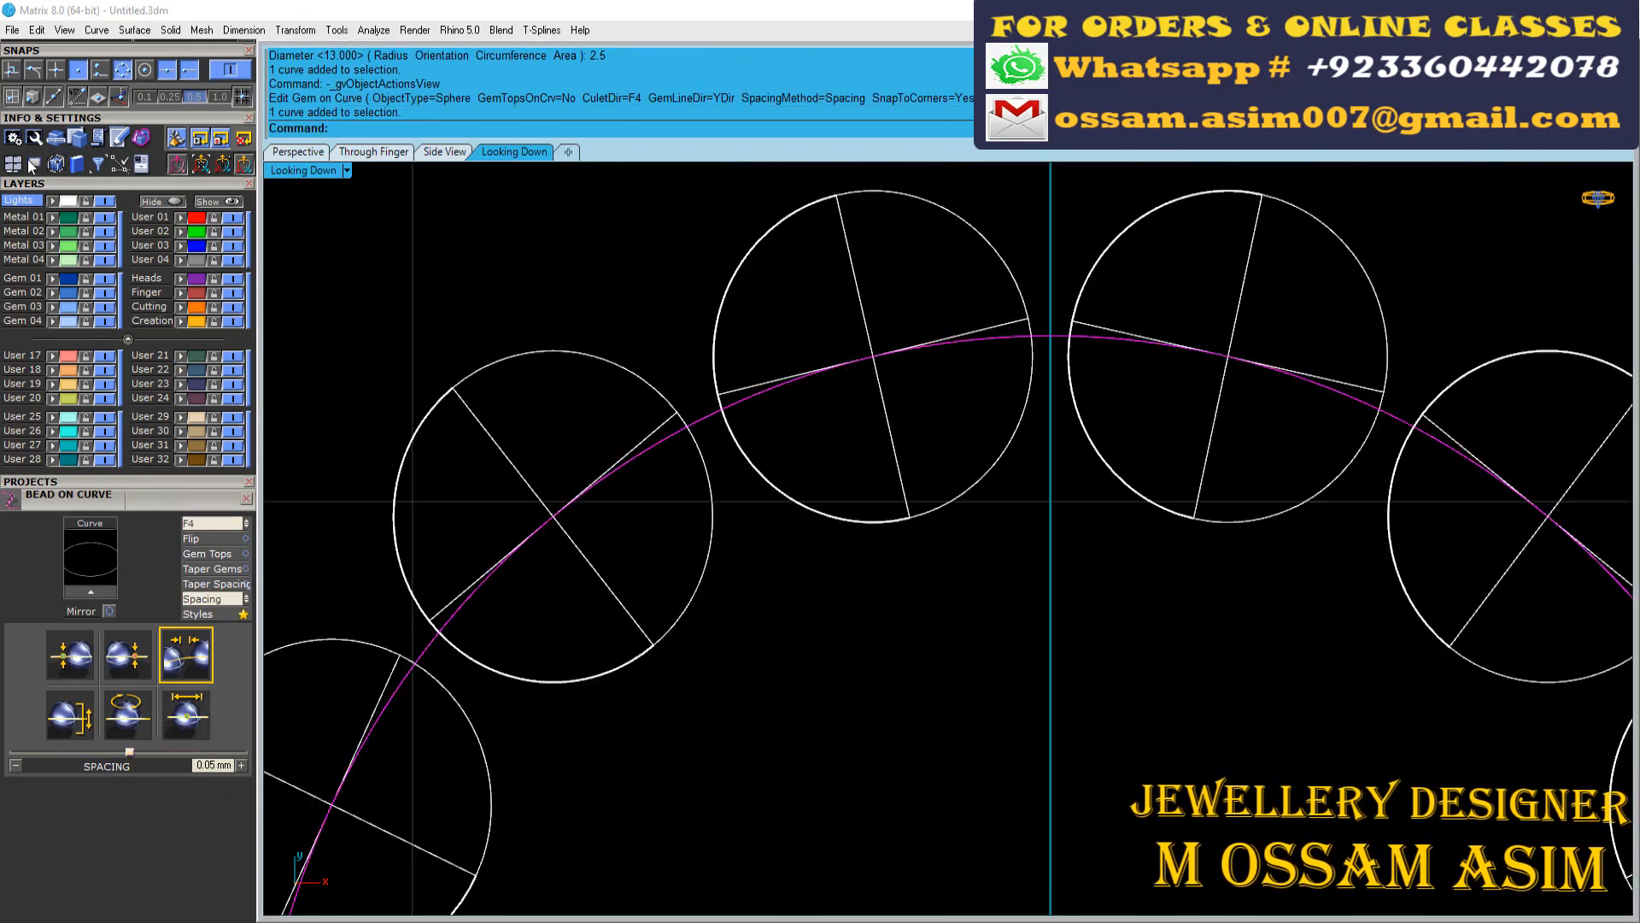
{"action": "scroll", "coordinate": [84, 196], "scroll_direction": "up", "scroll_amount": 10}
{"action": "left_click", "coordinate": [172, 386]}
{"action": "scroll", "coordinate": [974, 630], "scroll_direction": "down", "scroll_amount": 4}
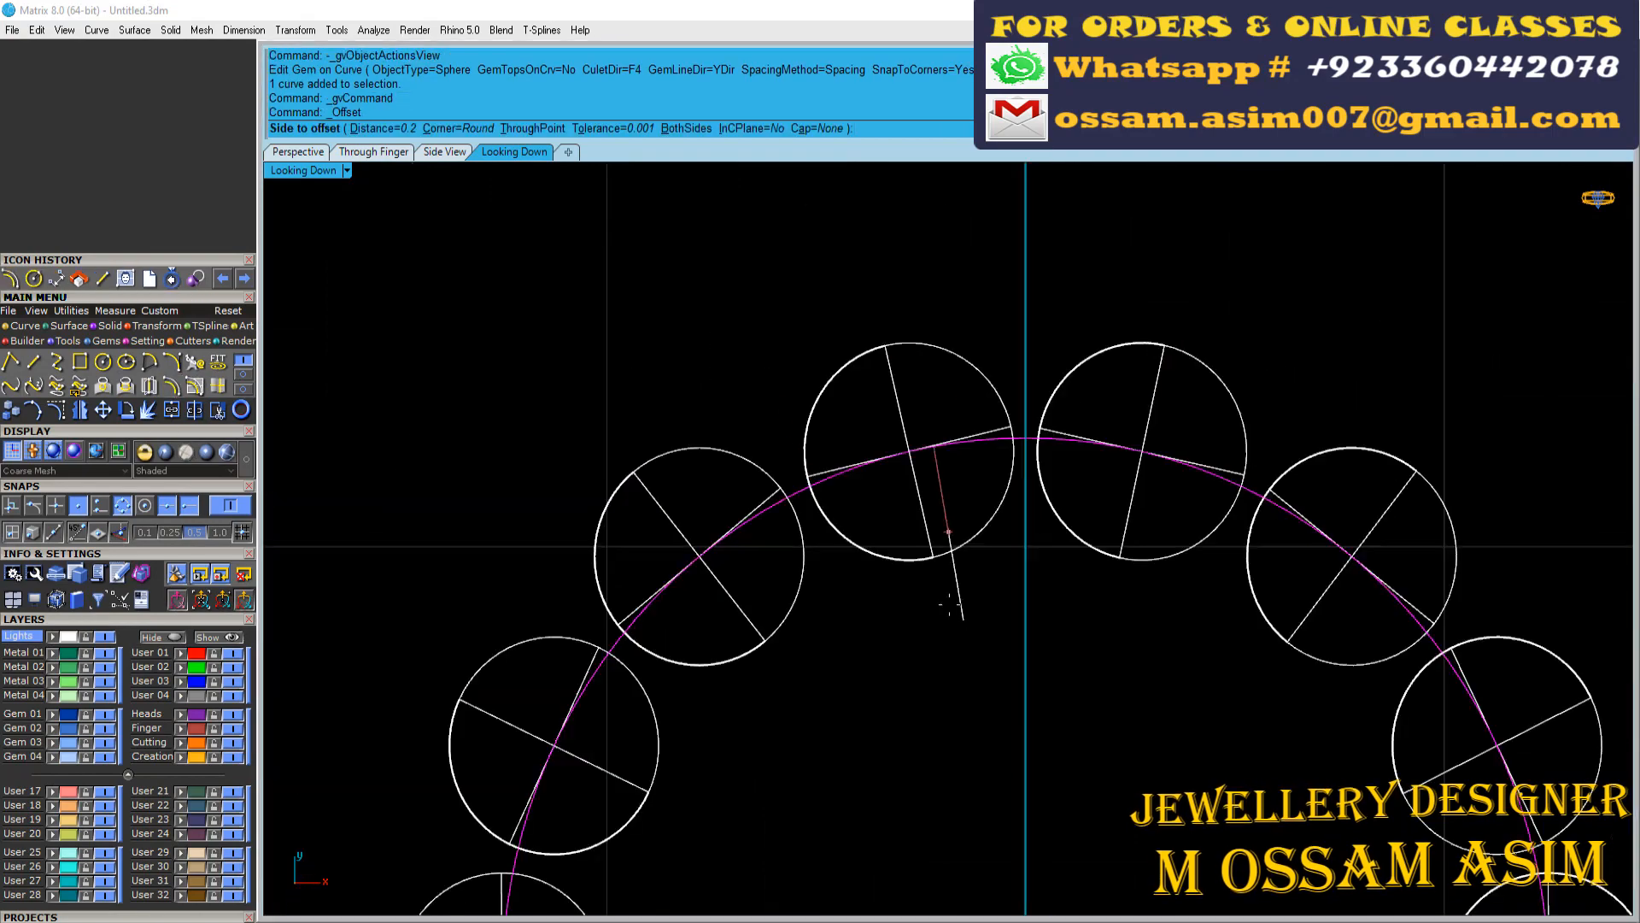
{"action": "left_click", "coordinate": [844, 630]}
Extrude the inner circle 0.35 mm to one side only as a solid disc
{"action": "scroll", "coordinate": [855, 661], "scroll_direction": "up", "scroll_amount": 6}
{"action": "left_click_drag", "start_coordinate": [911, 695], "coordinate": [813, 564]}
{"action": "scroll", "coordinate": [802, 560], "scroll_direction": "down", "scroll_amount": 8}
{"action": "left_click", "coordinate": [313, 155]}
{"action": "scroll", "coordinate": [703, 471], "scroll_direction": "up", "scroll_amount": 13}
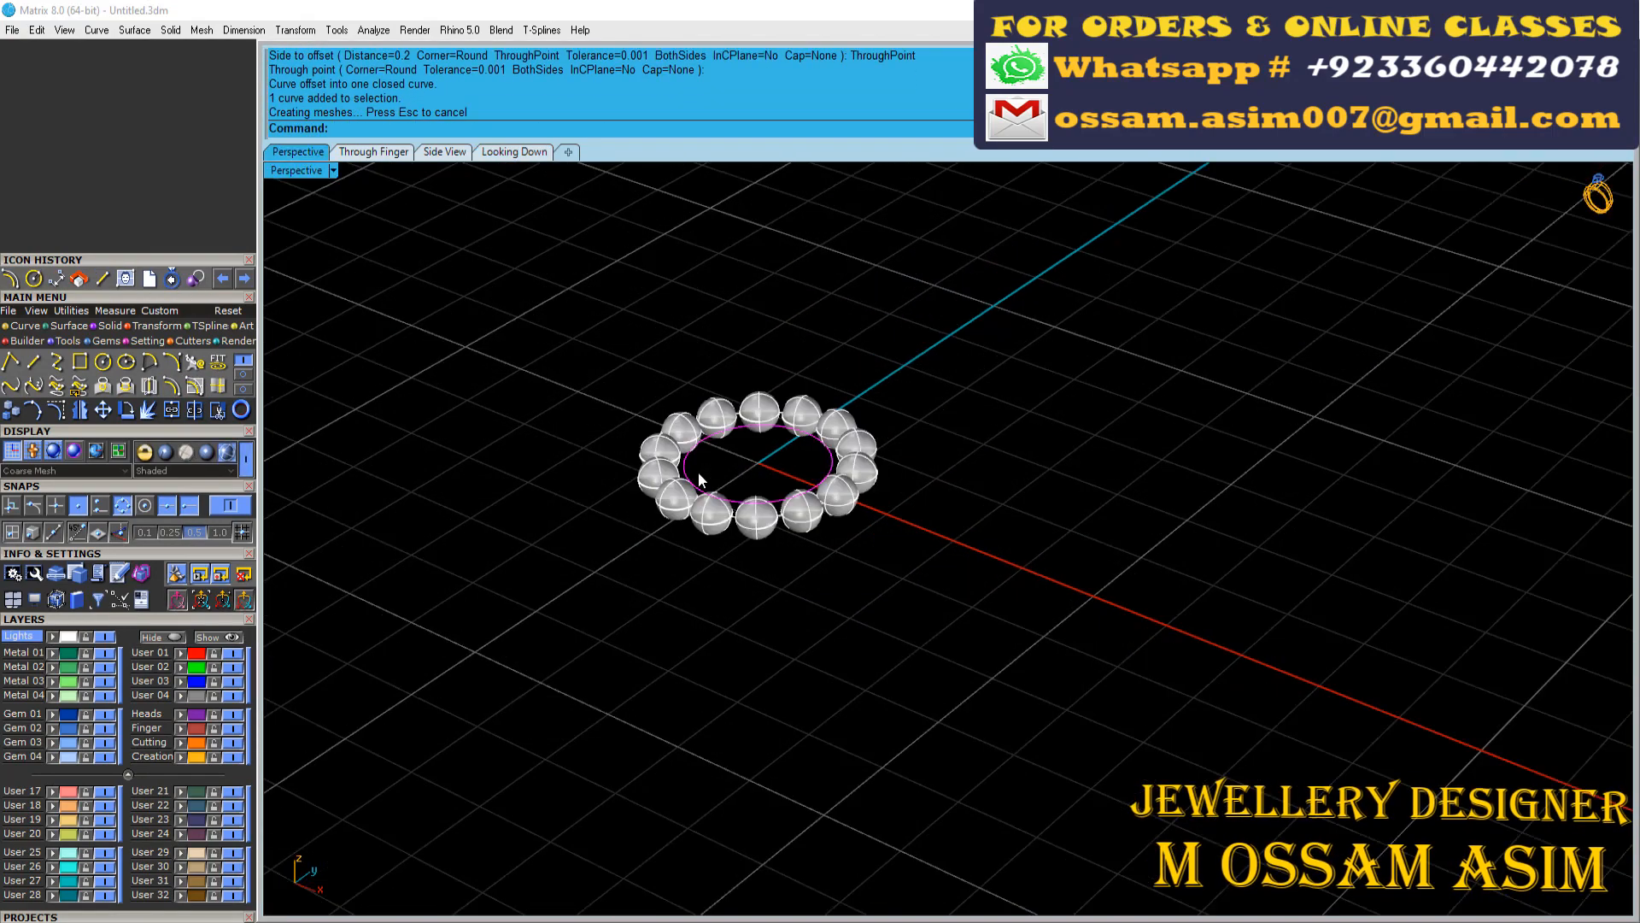
{"action": "left_click", "coordinate": [197, 372]}
{"action": "scroll", "coordinate": [651, 410], "scroll_direction": "up", "scroll_amount": 6}
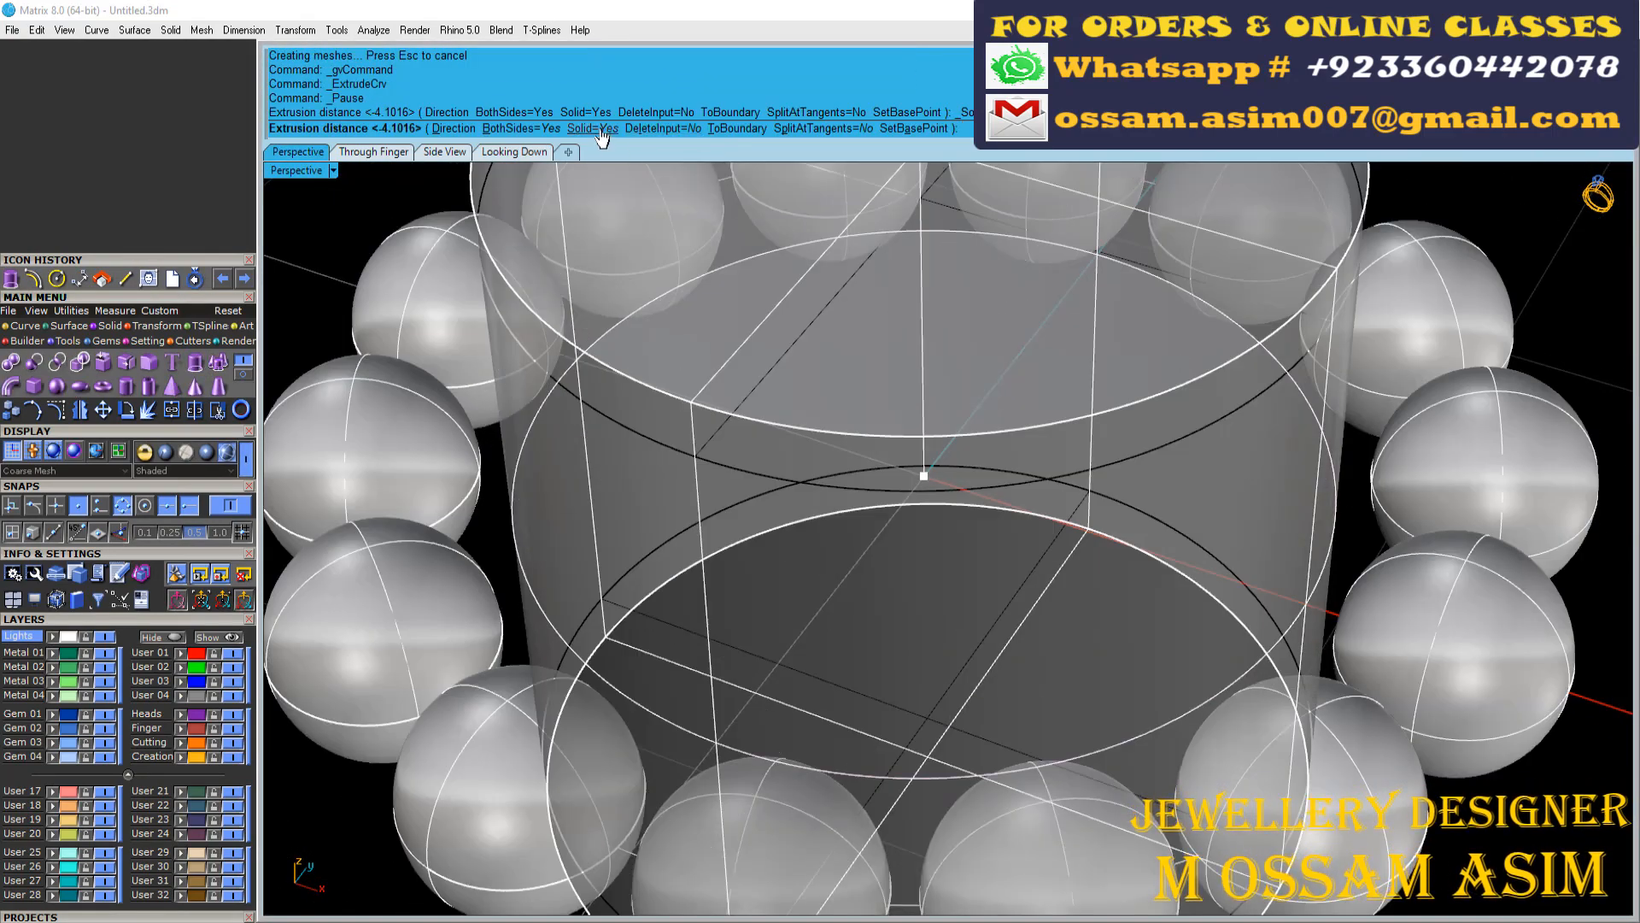
{"action": "left_click", "coordinate": [592, 132]}
{"action": "left_click", "coordinate": [592, 131]}
{"action": "left_click", "coordinate": [510, 128]}
{"action": "type", "text": ".35"}
{"action": "key", "text": "Return"}
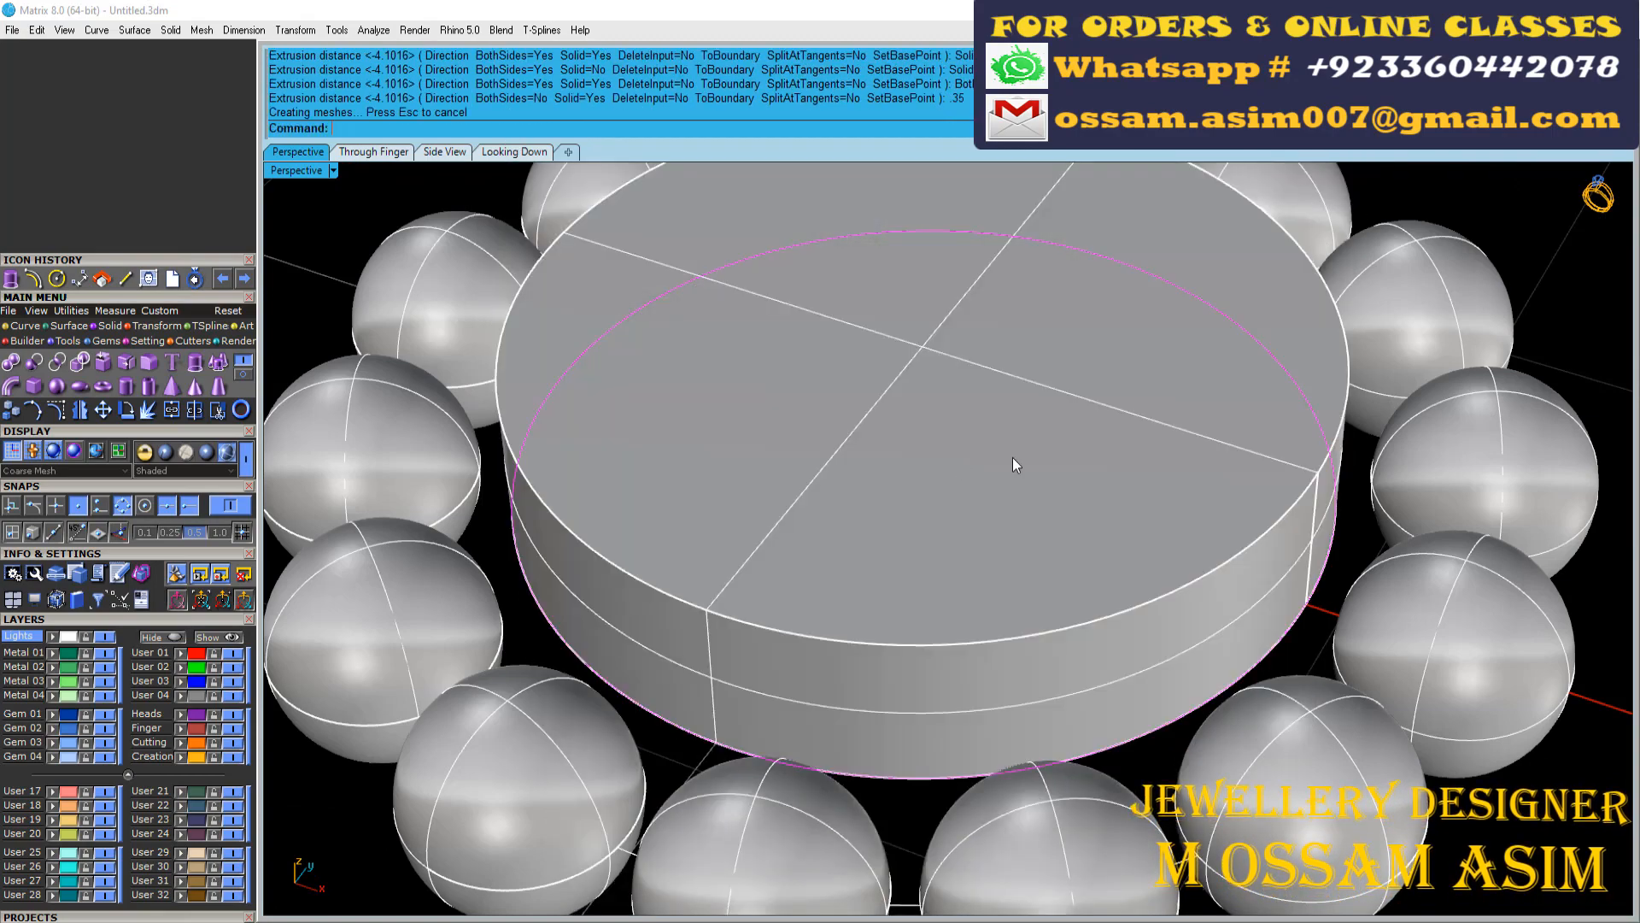
Raise the solid disc above the plane of the bead ring
{"action": "scroll", "coordinate": [1013, 458], "scroll_direction": "down", "scroll_amount": 6}
{"action": "left_click_drag", "start_coordinate": [941, 371], "coordinate": [938, 306]}
{"action": "right_click_drag", "start_coordinate": [1231, 530], "coordinate": [1203, 611]}
{"action": "scroll", "coordinate": [1203, 628], "scroll_direction": "up", "scroll_amount": 8}
{"action": "right_click_drag", "start_coordinate": [457, 448], "coordinate": [671, 423]}
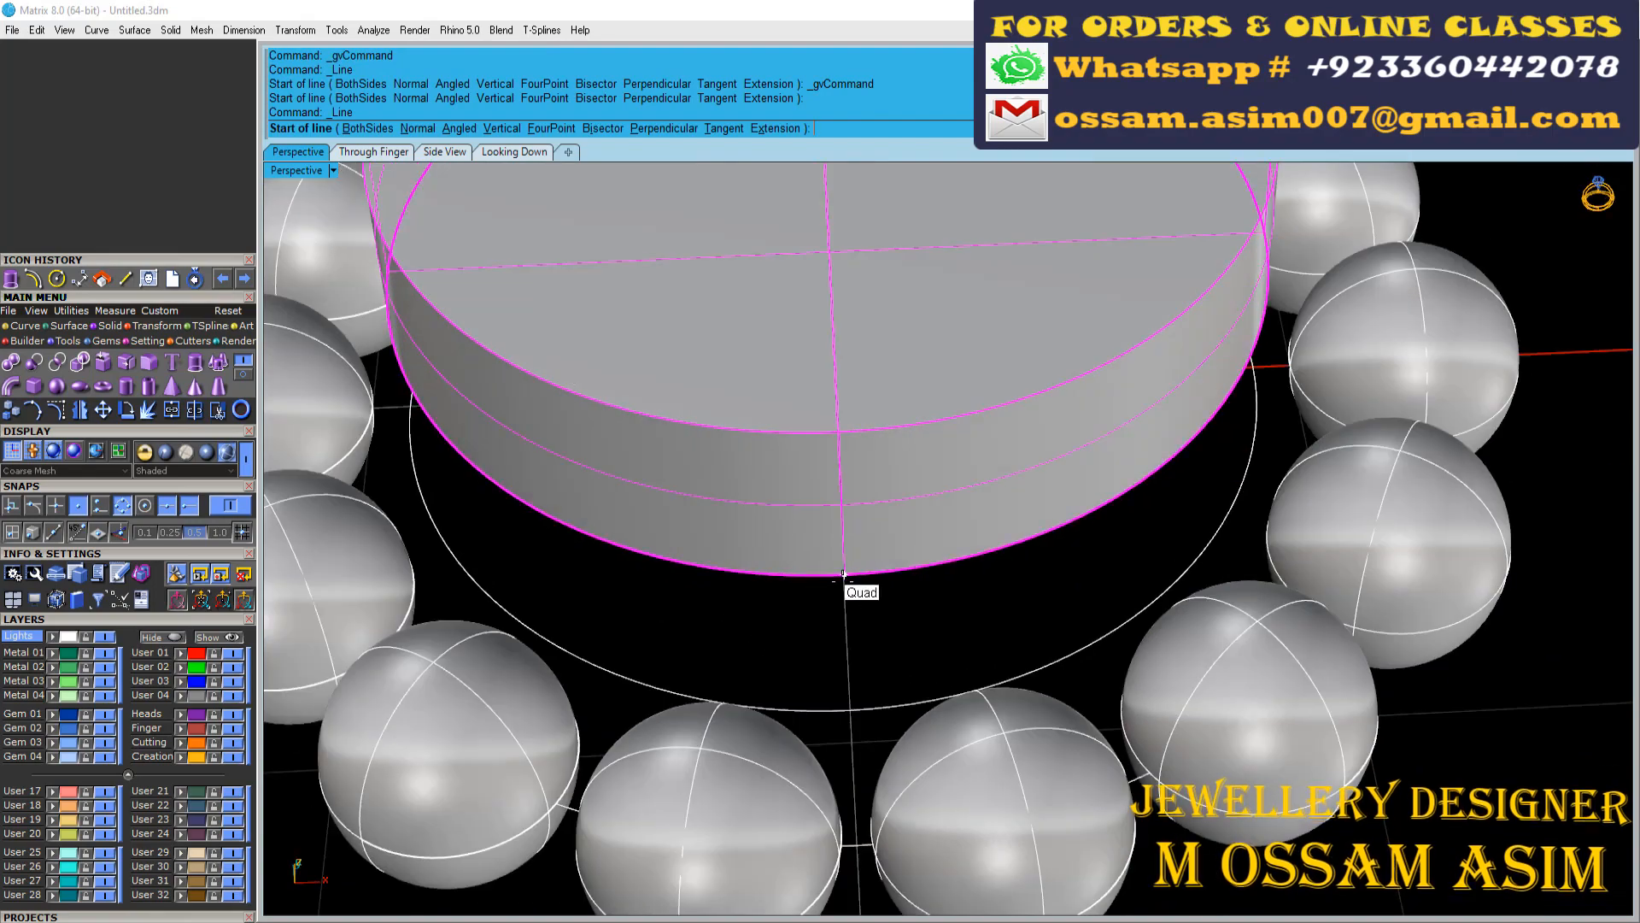
Draw a connecting line from the quadrant point on the disc's lower edge to the bead circle
{"action": "left_click", "coordinate": [844, 579]}
{"action": "scroll", "coordinate": [923, 846], "scroll_direction": "up", "scroll_amount": 4}
{"action": "scroll", "coordinate": [955, 858], "scroll_direction": "down", "scroll_amount": 5}
{"action": "left_click", "coordinate": [936, 819]}
Select the beads and the disc and adjust their height relative to the circle and connecting line
{"action": "scroll", "coordinate": [931, 803], "scroll_direction": "down", "scroll_amount": 3}
{"action": "left_click", "coordinate": [821, 586]}
{"action": "right_click_drag", "start_coordinate": [821, 590], "coordinate": [971, 434]}
{"action": "scroll", "coordinate": [1137, 483], "scroll_direction": "up", "scroll_amount": 6}
{"action": "scroll", "coordinate": [970, 478], "scroll_direction": "down", "scroll_amount": 4}
{"action": "scroll", "coordinate": [878, 567], "scroll_direction": "up", "scroll_amount": 6}
{"action": "left_click", "coordinate": [878, 567]}
{"action": "scroll", "coordinate": [878, 568], "scroll_direction": "down", "scroll_amount": 8}
{"action": "left_click", "coordinate": [878, 361], "text": "shift"}
{"action": "scroll", "coordinate": [743, 384], "scroll_direction": "up", "scroll_amount": 5}
{"action": "scroll", "coordinate": [714, 332], "scroll_direction": "down", "scroll_amount": 3}
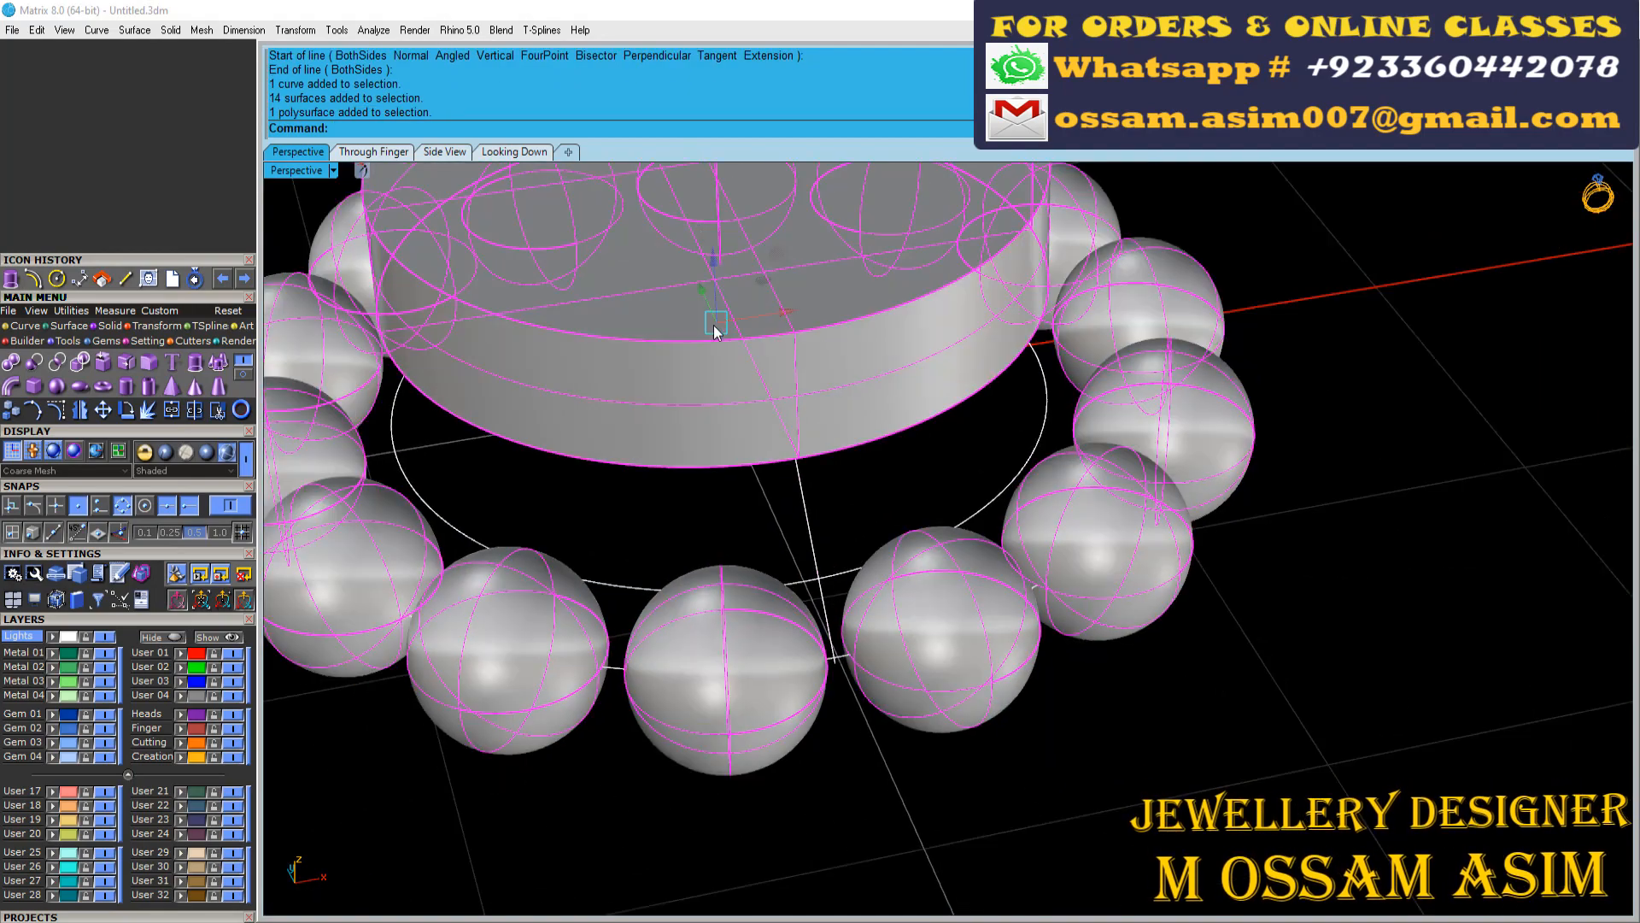
{"action": "right_click_drag", "start_coordinate": [715, 332], "coordinate": [851, 518]}
{"action": "scroll", "coordinate": [736, 326], "scroll_direction": "down", "scroll_amount": 7}
{"action": "scroll", "coordinate": [737, 327], "scroll_direction": "up", "scroll_amount": 3}
{"action": "scroll", "coordinate": [851, 518], "scroll_direction": "down", "scroll_amount": 8}
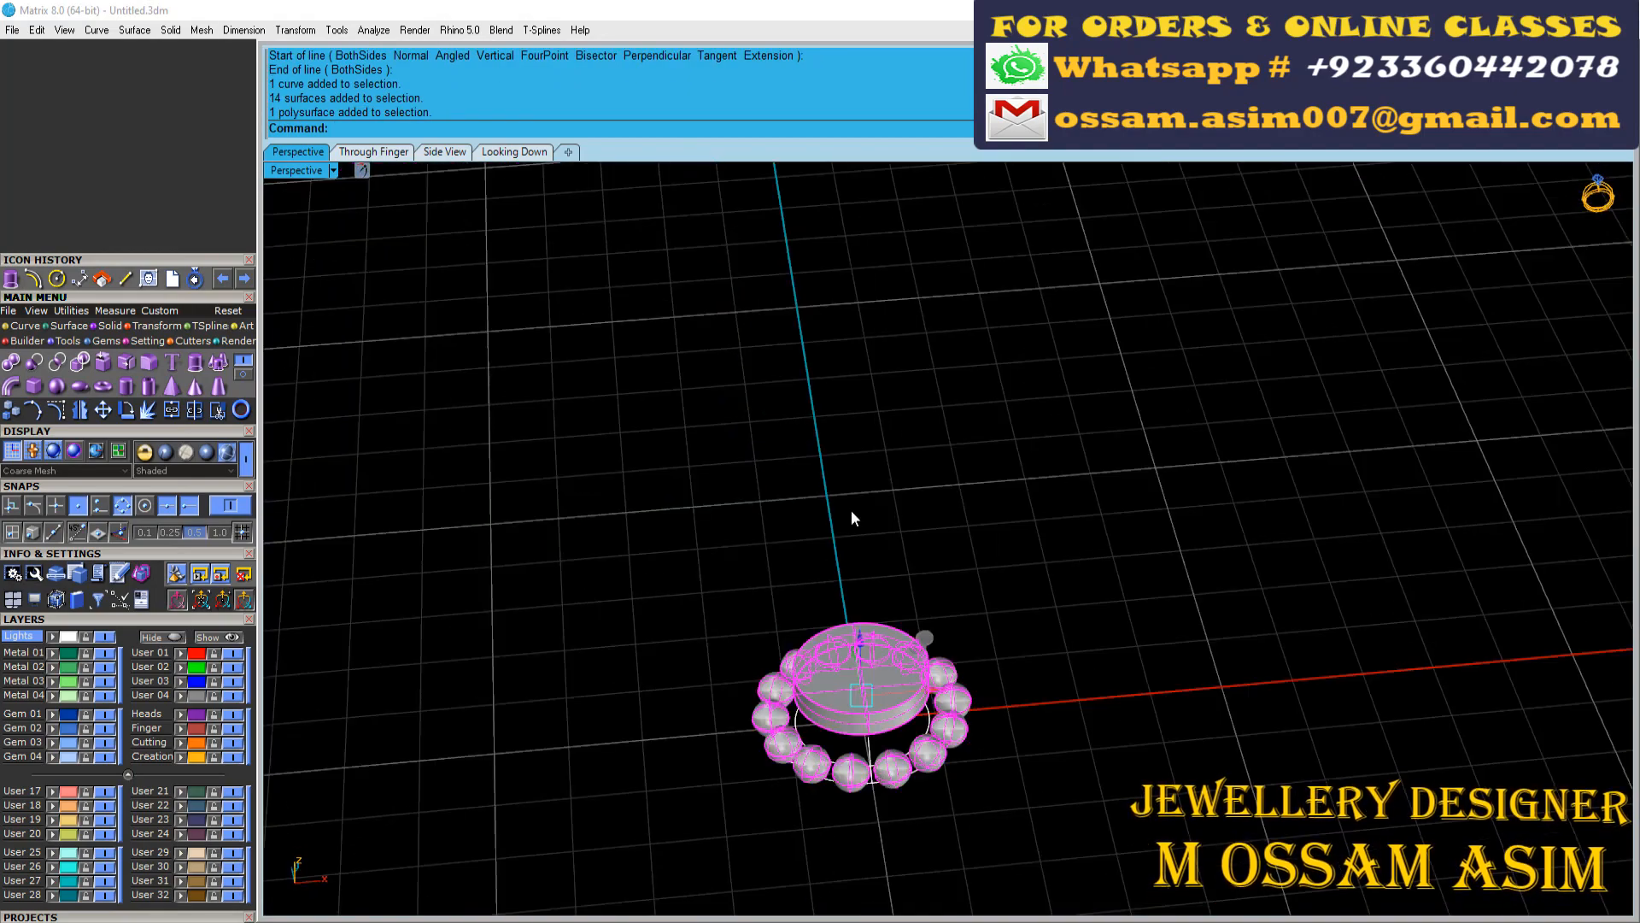
{"action": "scroll", "coordinate": [851, 518], "scroll_direction": "up", "scroll_amount": 10}
Pipe the circle beneath the beads with a diameter of 0.35 mm
{"action": "left_click", "coordinate": [1101, 574], "text": "shift"}
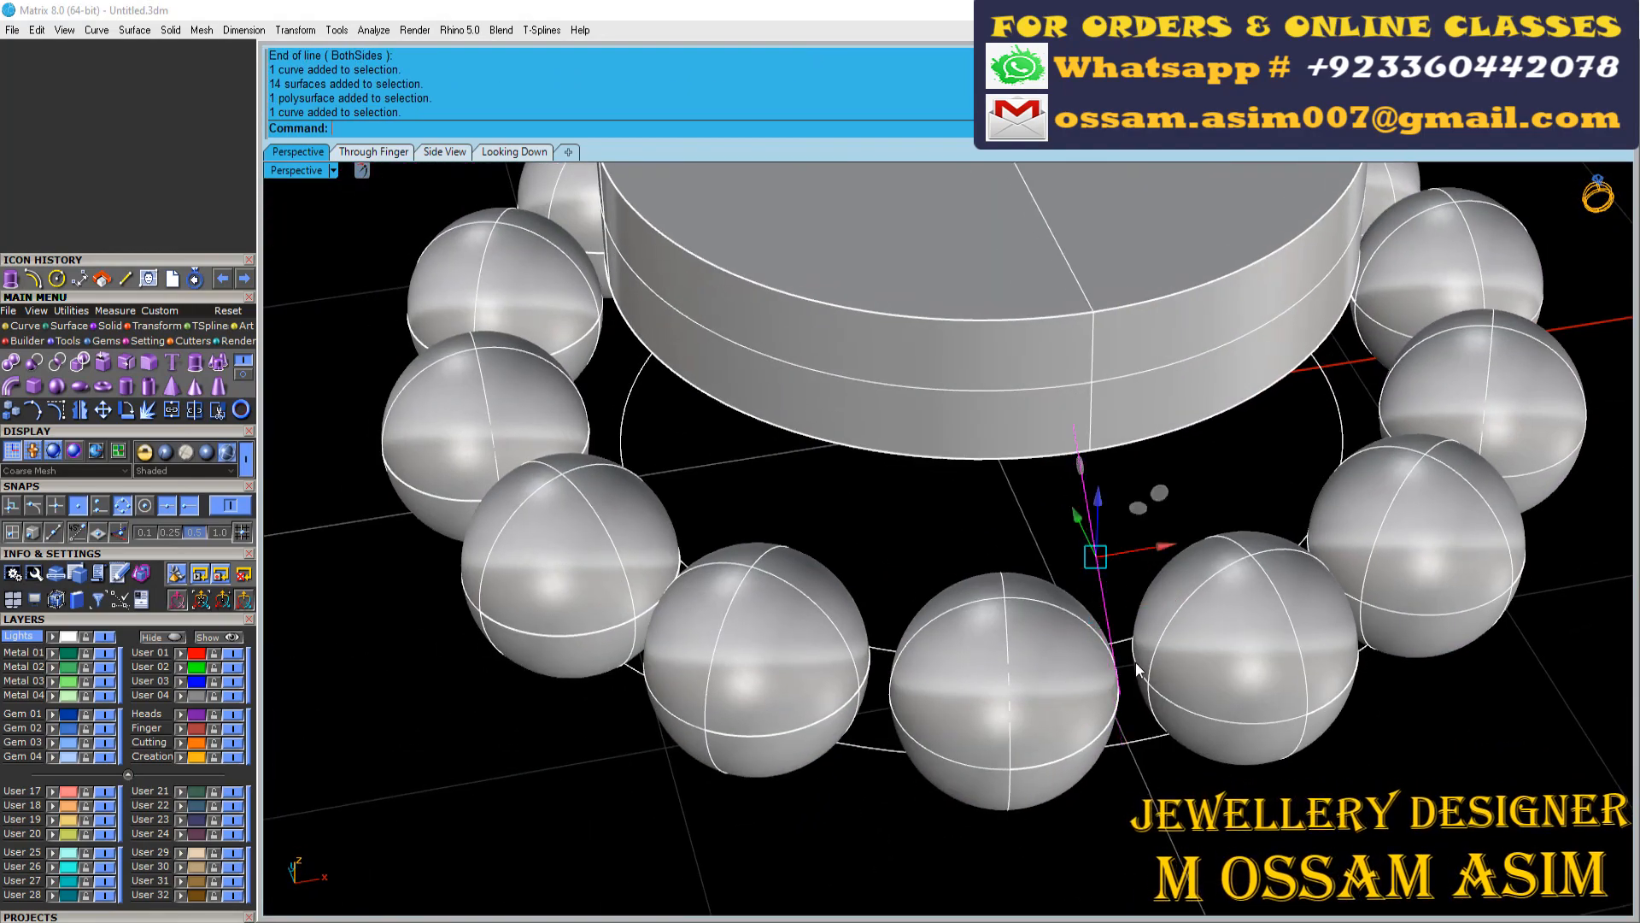
{"action": "scroll", "coordinate": [1133, 740], "scroll_direction": "up", "scroll_amount": 3}
{"action": "left_click", "coordinate": [1133, 742]}
{"action": "scroll", "coordinate": [1129, 745], "scroll_direction": "down", "scroll_amount": 8}
{"action": "right_click_drag", "start_coordinate": [1119, 743], "coordinate": [991, 726]}
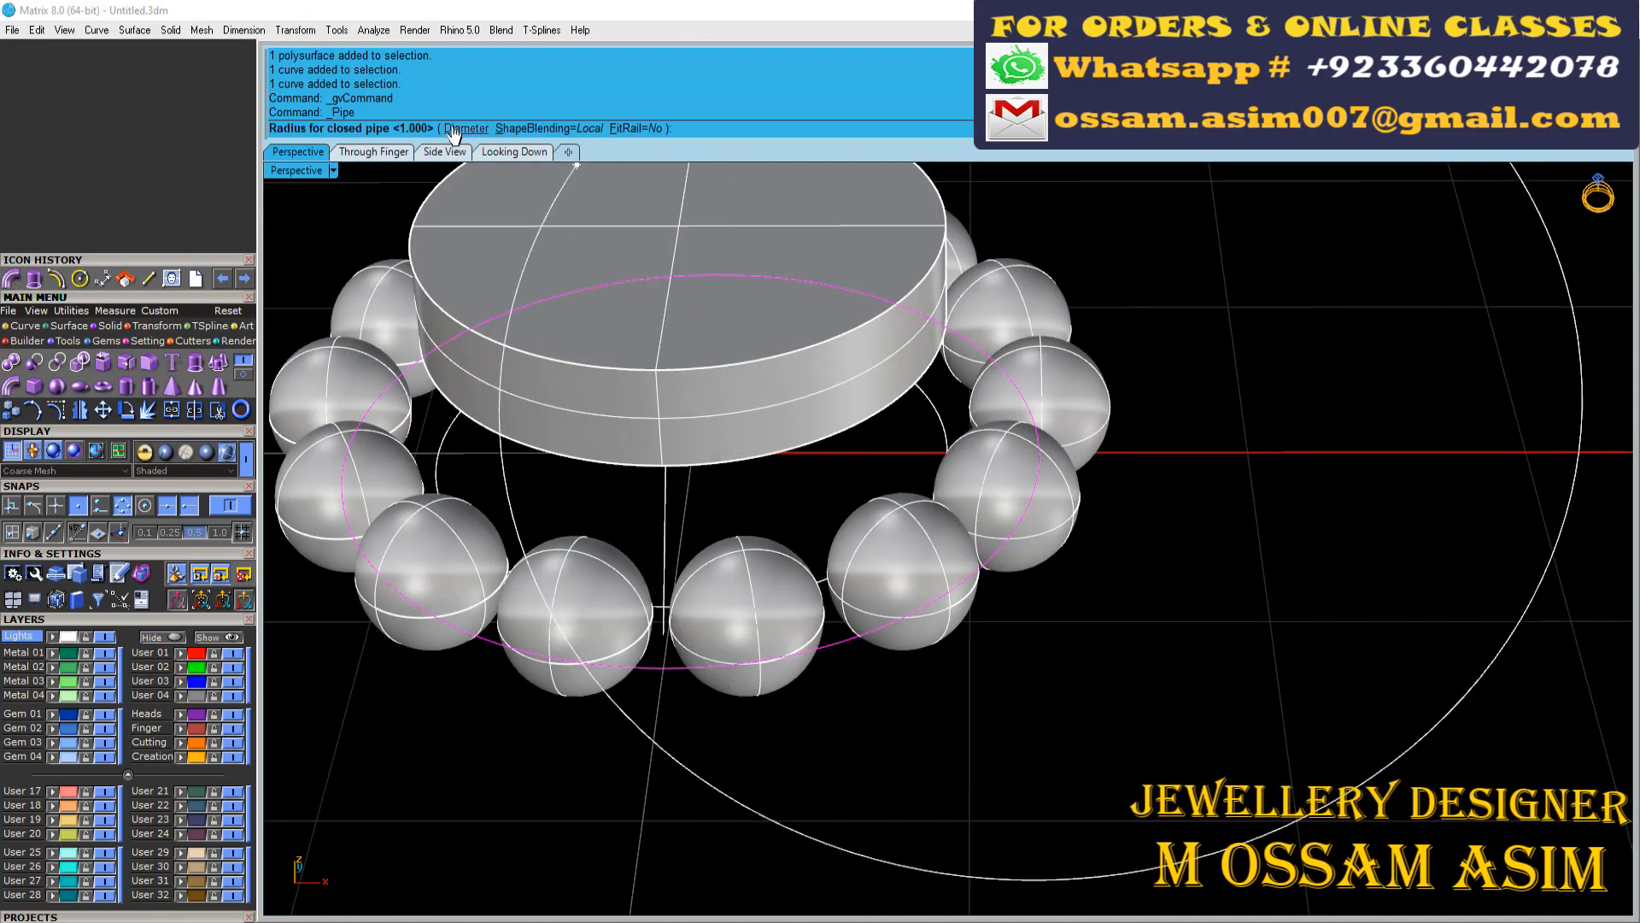
{"action": "scroll", "coordinate": [756, 643], "scroll_direction": "up", "scroll_amount": 5}
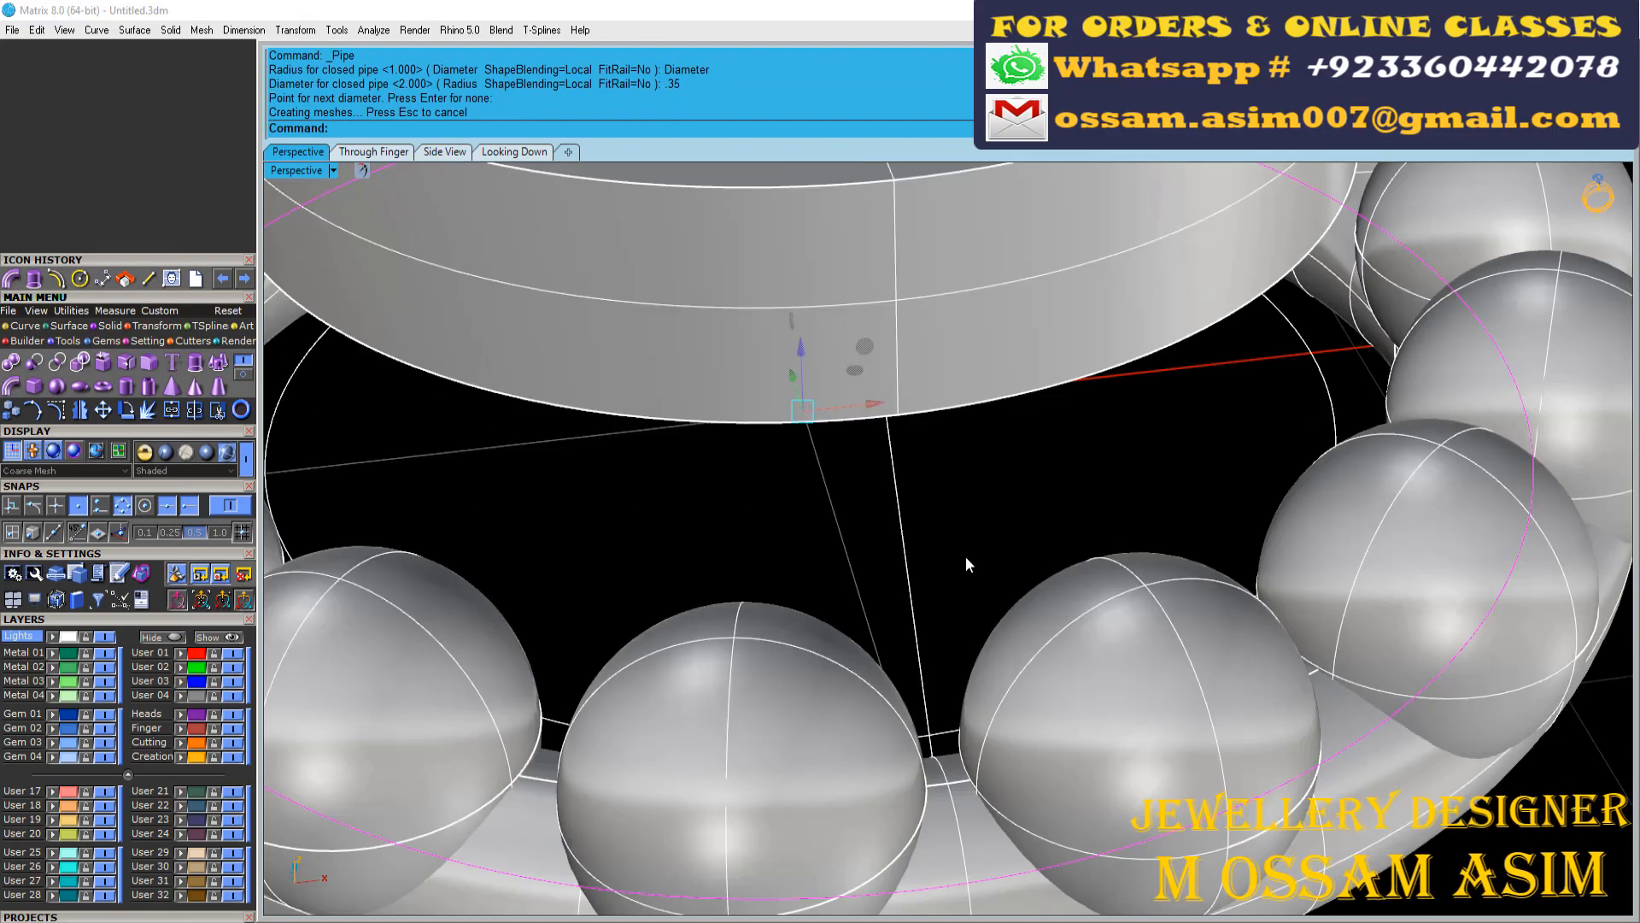
Pipe the connecting line with round caps and a start and end diameter of 0.35 mm
{"action": "key", "text": "Return"}
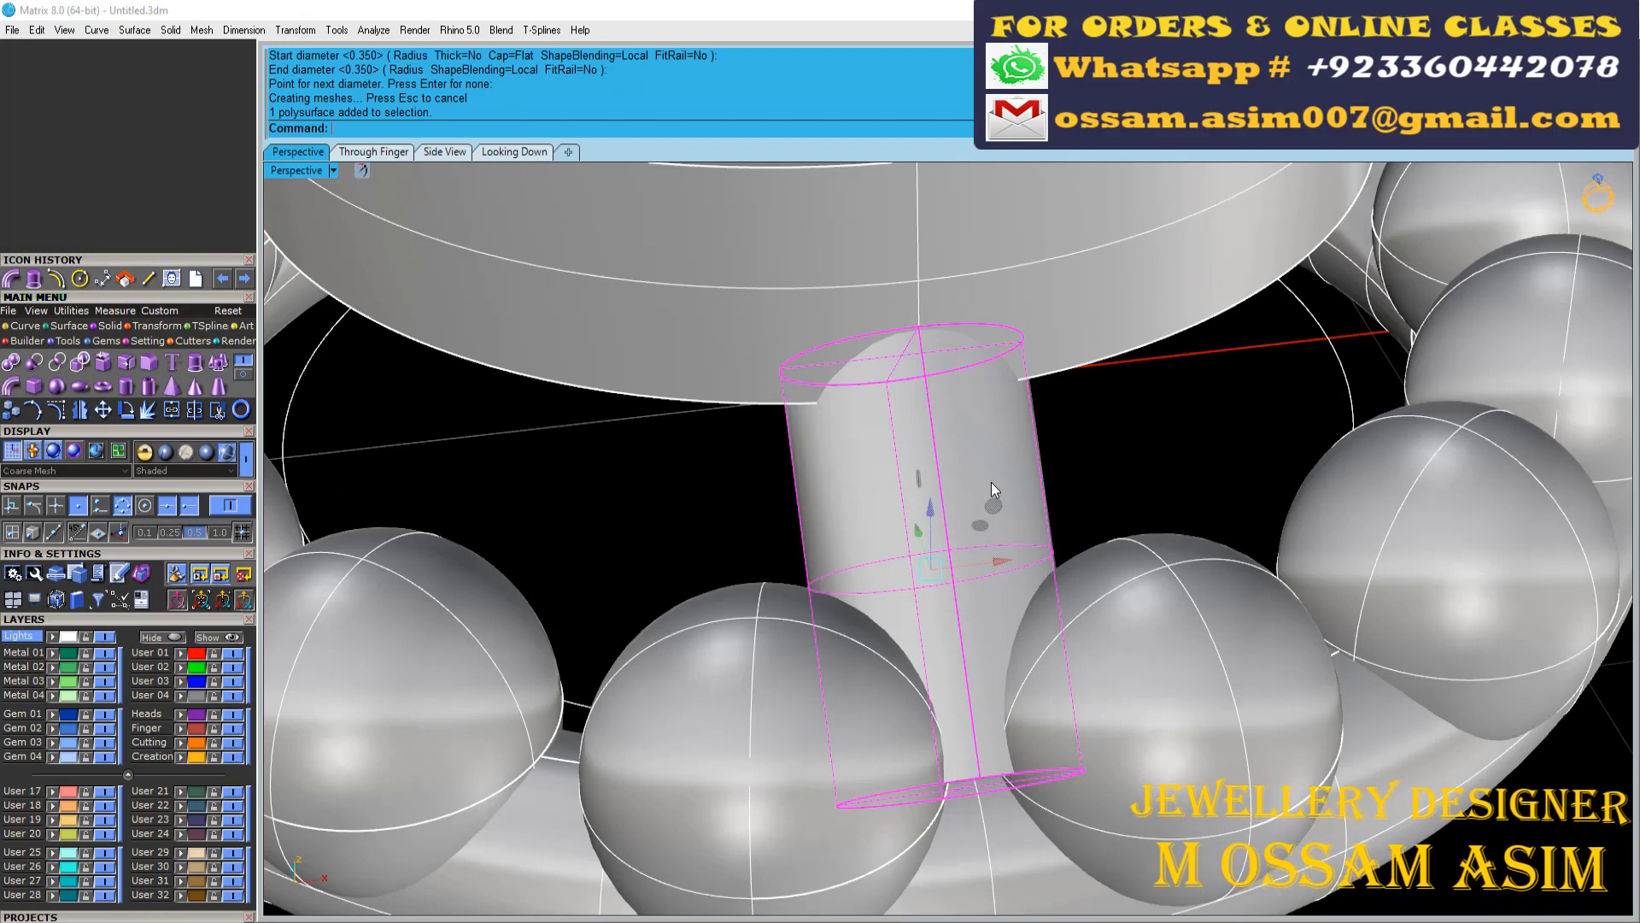
{"action": "key", "text": "ctrl+z"}
{"action": "left_click_drag", "start_coordinate": [773, 472], "coordinate": [757, 474]}
{"action": "right_click", "coordinate": [405, 125]}
{"action": "right_click", "coordinate": [322, 289]}
{"action": "left_click", "coordinate": [521, 128]}
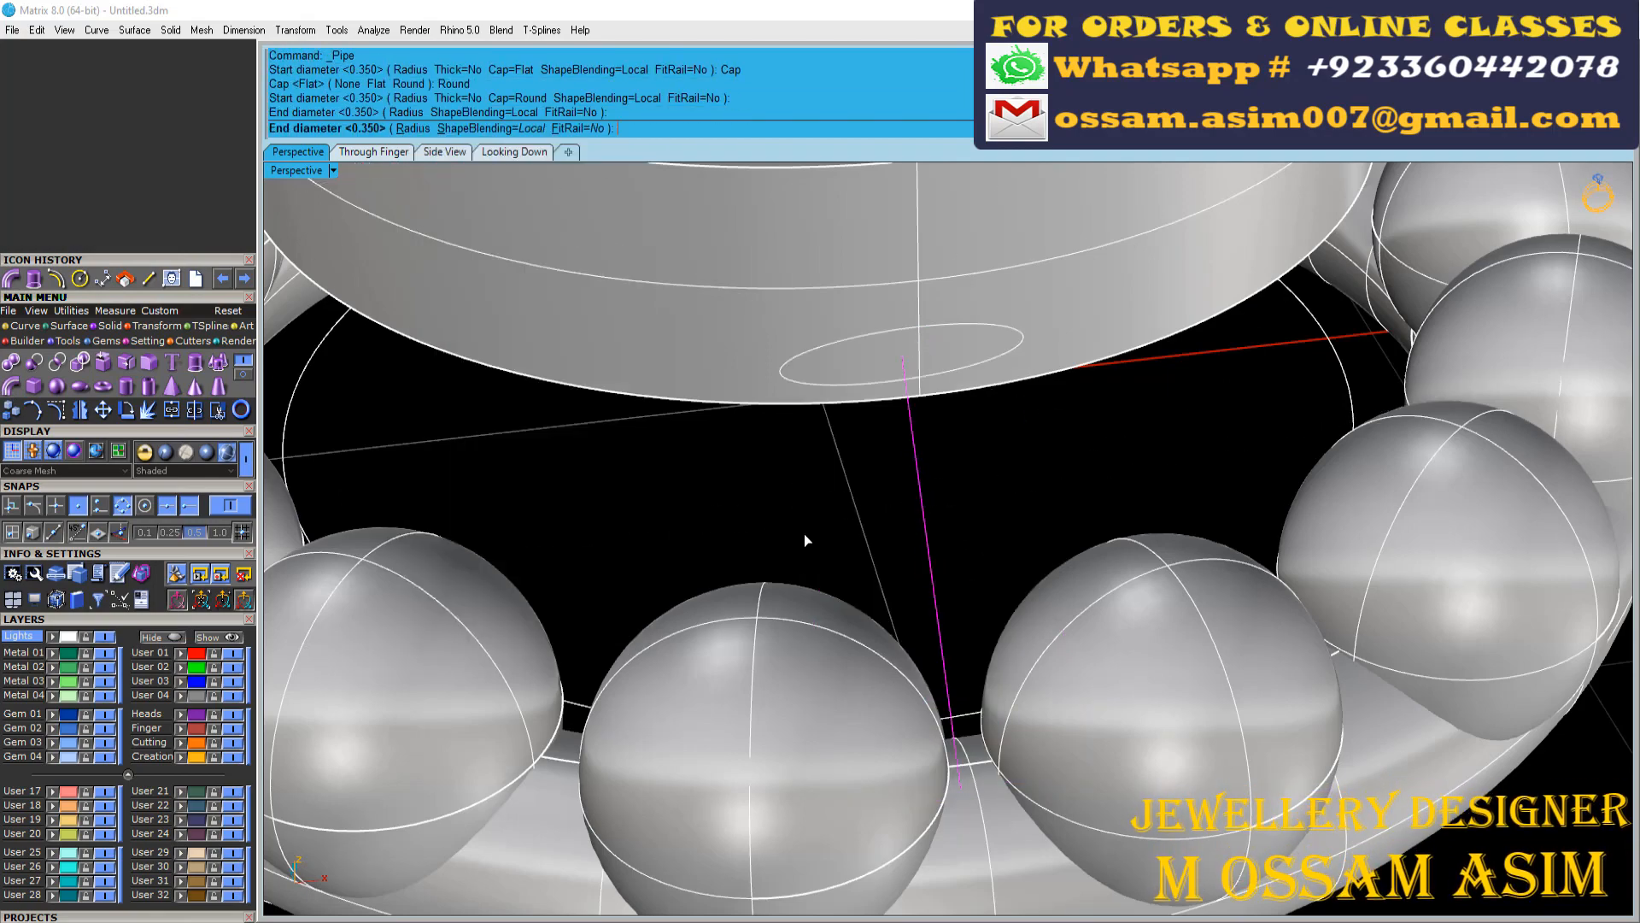
{"action": "key", "text": "Return"}
Polar array the connecting post around the origin 0 with 4 items over 360 degrees
{"action": "scroll", "coordinate": [1012, 448], "scroll_direction": "down", "scroll_amount": 6}
{"action": "right_click_drag", "start_coordinate": [1011, 448], "coordinate": [1145, 457]}
{"action": "scroll", "coordinate": [526, 393], "scroll_direction": "up", "scroll_amount": 3}
{"action": "left_click", "coordinate": [156, 326]}
{"action": "left_click", "coordinate": [195, 362]}
{"action": "scroll", "coordinate": [847, 356], "scroll_direction": "down", "scroll_amount": 4}
{"action": "right_click_drag", "start_coordinate": [847, 355], "coordinate": [842, 461]}
{"action": "type", "text": "0"}
{"action": "key", "text": "Return"}
{"action": "type", "text": "4"}
Assign the disc to layer User 28 and switch the display mode to Machine
{"action": "left_click", "coordinate": [52, 895]}
{"action": "key", "text": "Escape"}
{"action": "left_click", "coordinate": [206, 452]}
Group the beads, piped ring and four posts and assign them to layer User 27
{"action": "left_click_drag", "start_coordinate": [553, 484], "coordinate": [1191, 811]}
{"action": "scroll", "coordinate": [842, 636], "scroll_direction": "up", "scroll_amount": 4}
{"action": "right_click_drag", "start_coordinate": [842, 640], "coordinate": [841, 760]}
{"action": "scroll", "coordinate": [842, 760], "scroll_direction": "down", "scroll_amount": 7}
{"action": "key", "text": "ctrl+g"}
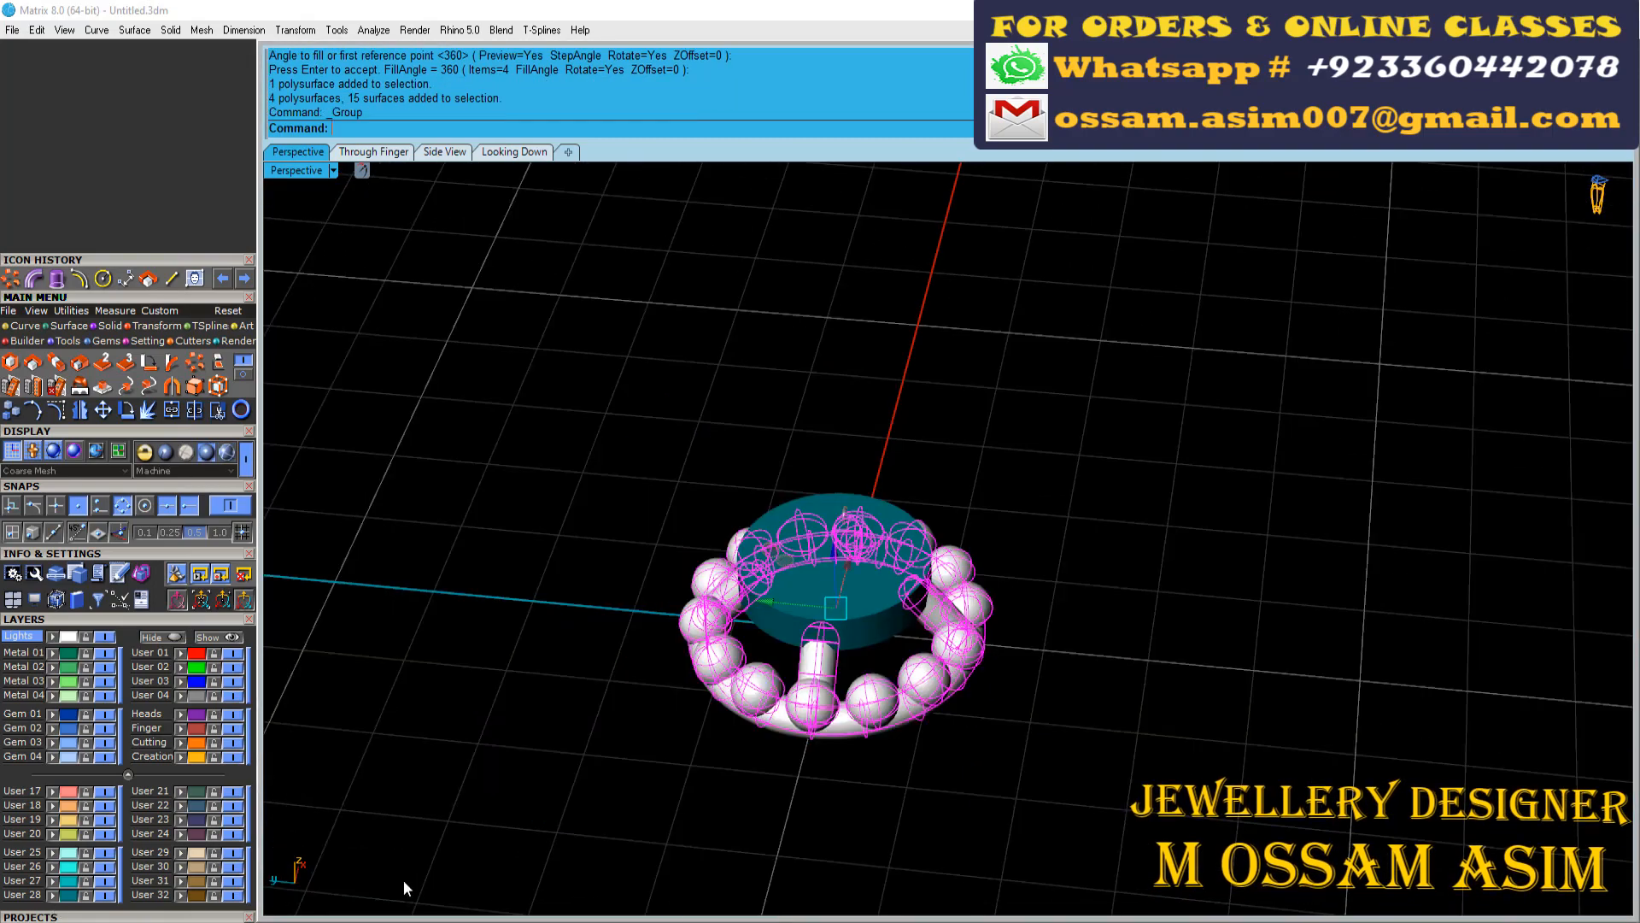
{"action": "left_click", "coordinate": [53, 894]}
{"action": "key", "text": "Escape"}
Select all solid pieces of the round motif, including the disc, and group them together
{"action": "right_click_drag", "start_coordinate": [1044, 436], "coordinate": [1048, 575]}
{"action": "scroll", "coordinate": [675, 582], "scroll_direction": "up", "scroll_amount": 8}
{"action": "key", "text": "ctrl+a"}
{"action": "key", "text": "ctrl+g"}
{"action": "scroll", "coordinate": [787, 531], "scroll_direction": "down", "scroll_amount": 14}
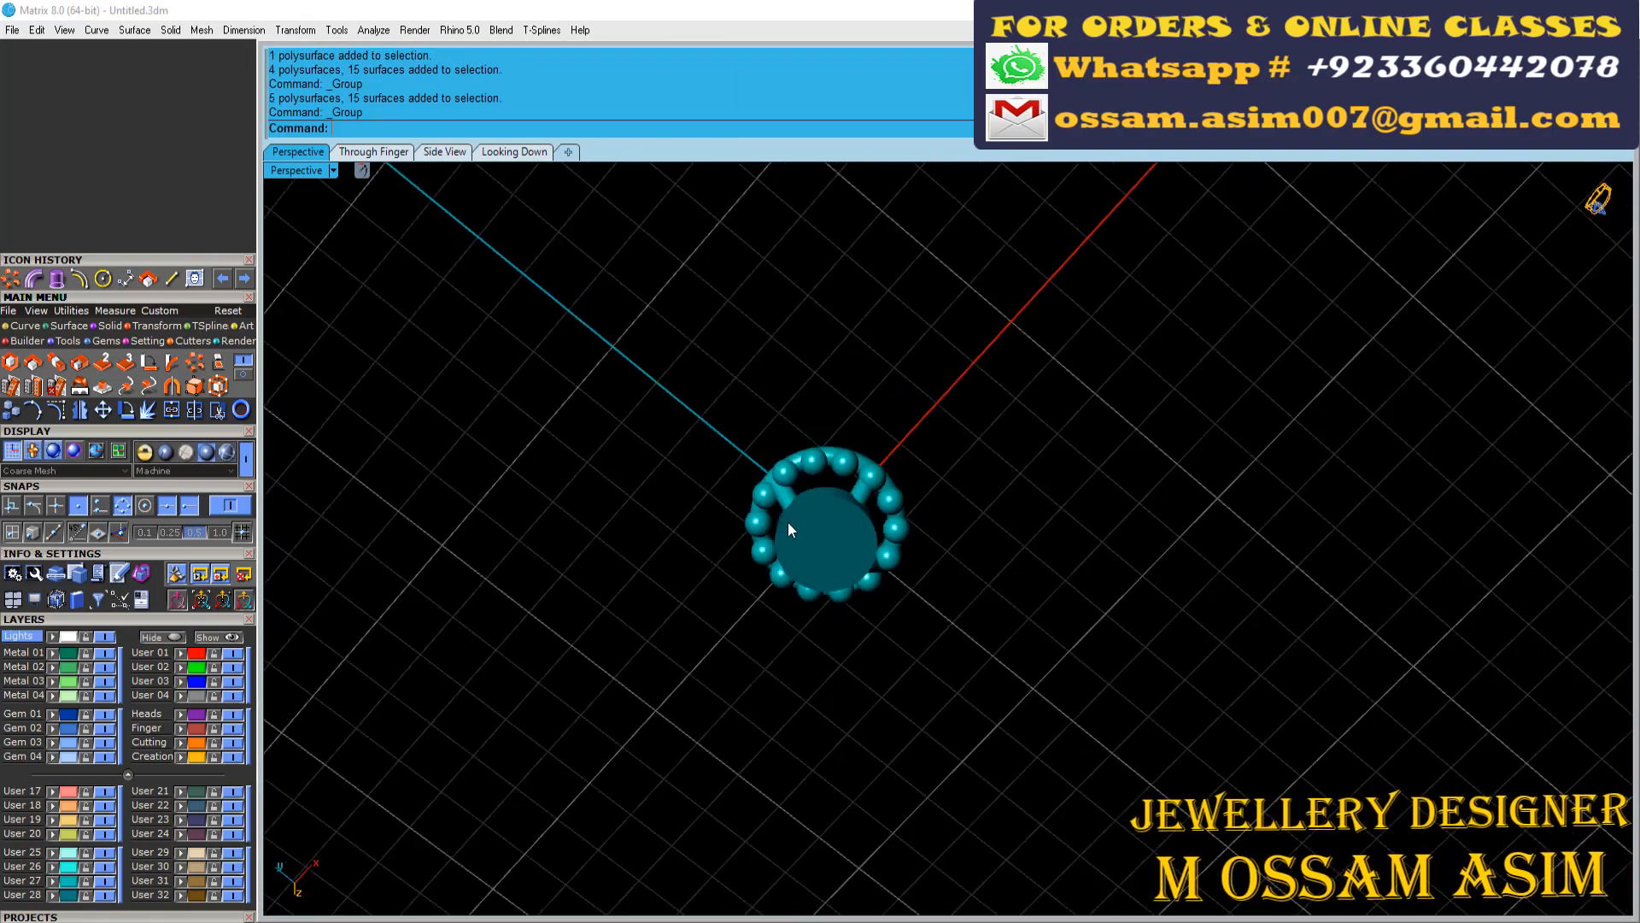
Hide layers User 27 and User 28 and delete the leftover construction circles and line
{"action": "left_click", "coordinate": [950, 567]}
{"action": "left_click", "coordinate": [105, 894]}
{"action": "left_click", "coordinate": [105, 881]}
{"action": "left_click", "coordinate": [219, 456]}
{"action": "scroll", "coordinate": [923, 538], "scroll_direction": "down", "scroll_amount": 8}
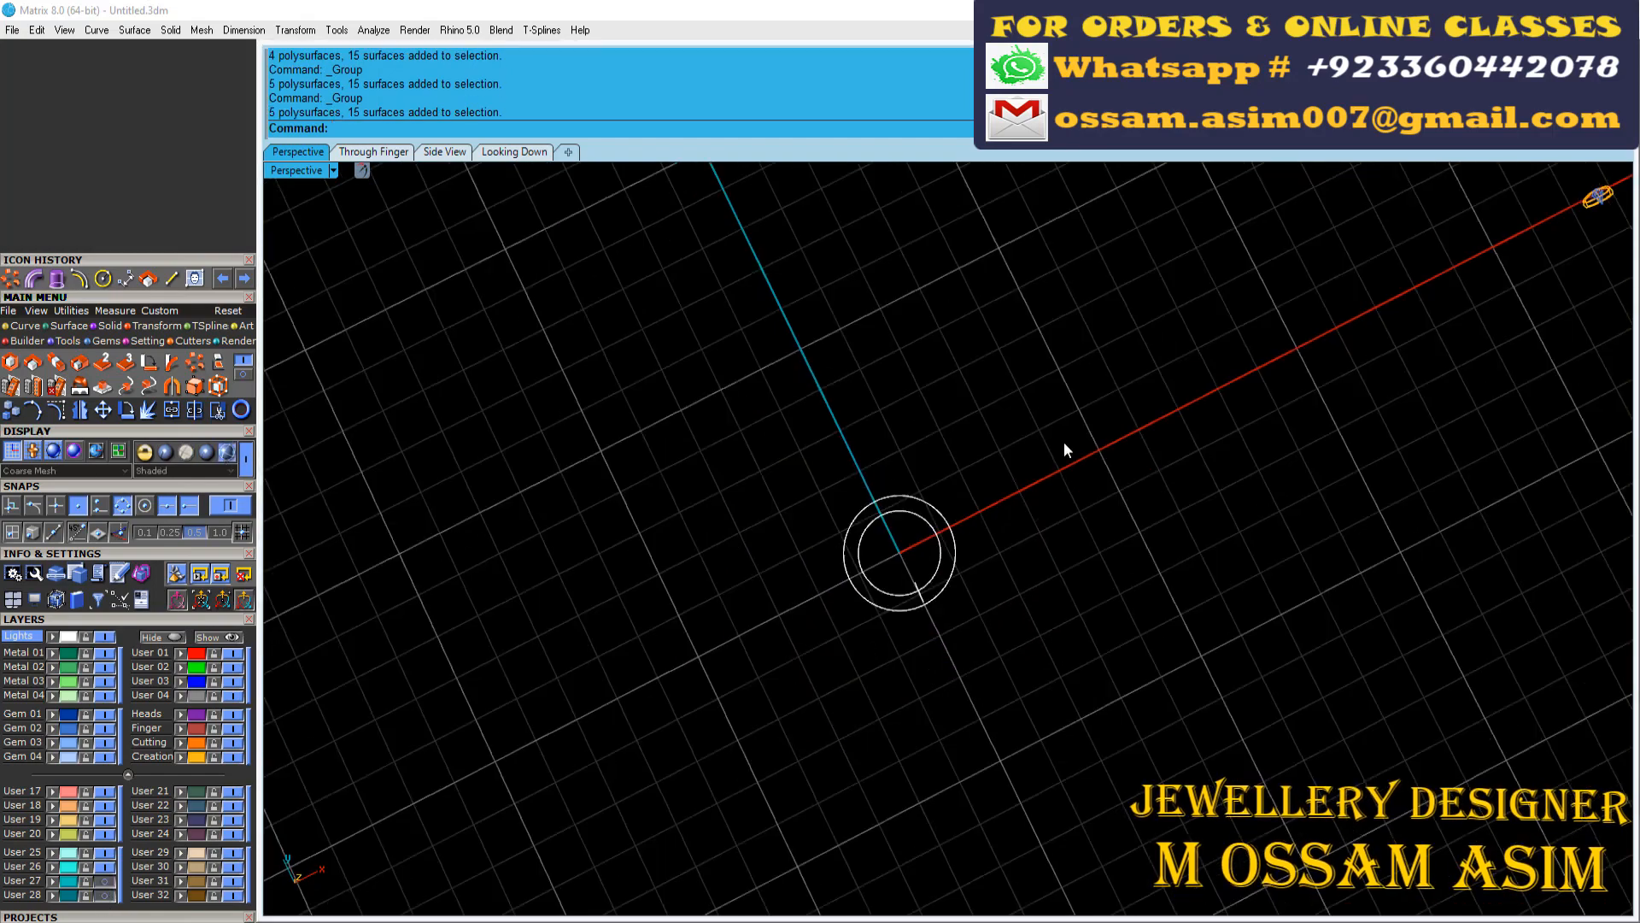
{"action": "left_click_drag", "start_coordinate": [1066, 450], "coordinate": [920, 579]}
{"action": "scroll", "coordinate": [921, 579], "scroll_direction": "up", "scroll_amount": 4}
{"action": "key", "text": "Delete"}
Examine the dimensioned reference photo around the round centre and the heart-shaped element
{"action": "right_click_drag", "start_coordinate": [864, 590], "coordinate": [870, 551]}
{"action": "scroll", "coordinate": [769, 572], "scroll_direction": "up", "scroll_amount": 3}
{"action": "scroll", "coordinate": [713, 589], "scroll_direction": "down", "scroll_amount": 15}
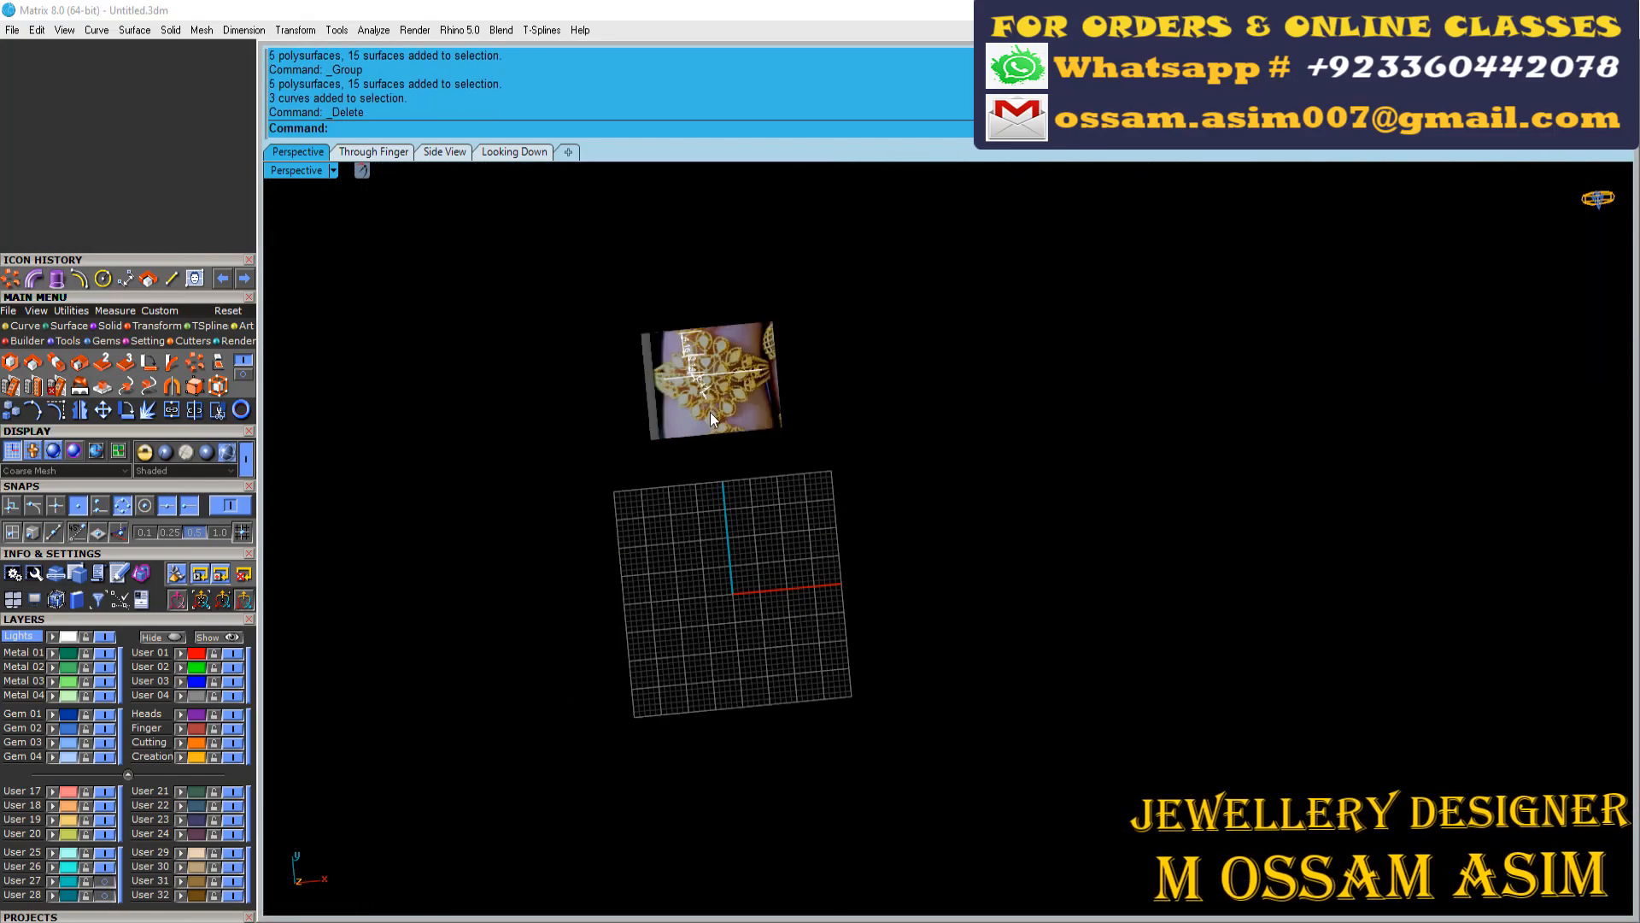
{"action": "scroll", "coordinate": [729, 359], "scroll_direction": "up", "scroll_amount": 15}
{"action": "scroll", "coordinate": [853, 418], "scroll_direction": "down", "scroll_amount": 10}
{"action": "scroll", "coordinate": [845, 396], "scroll_direction": "up", "scroll_amount": 10}
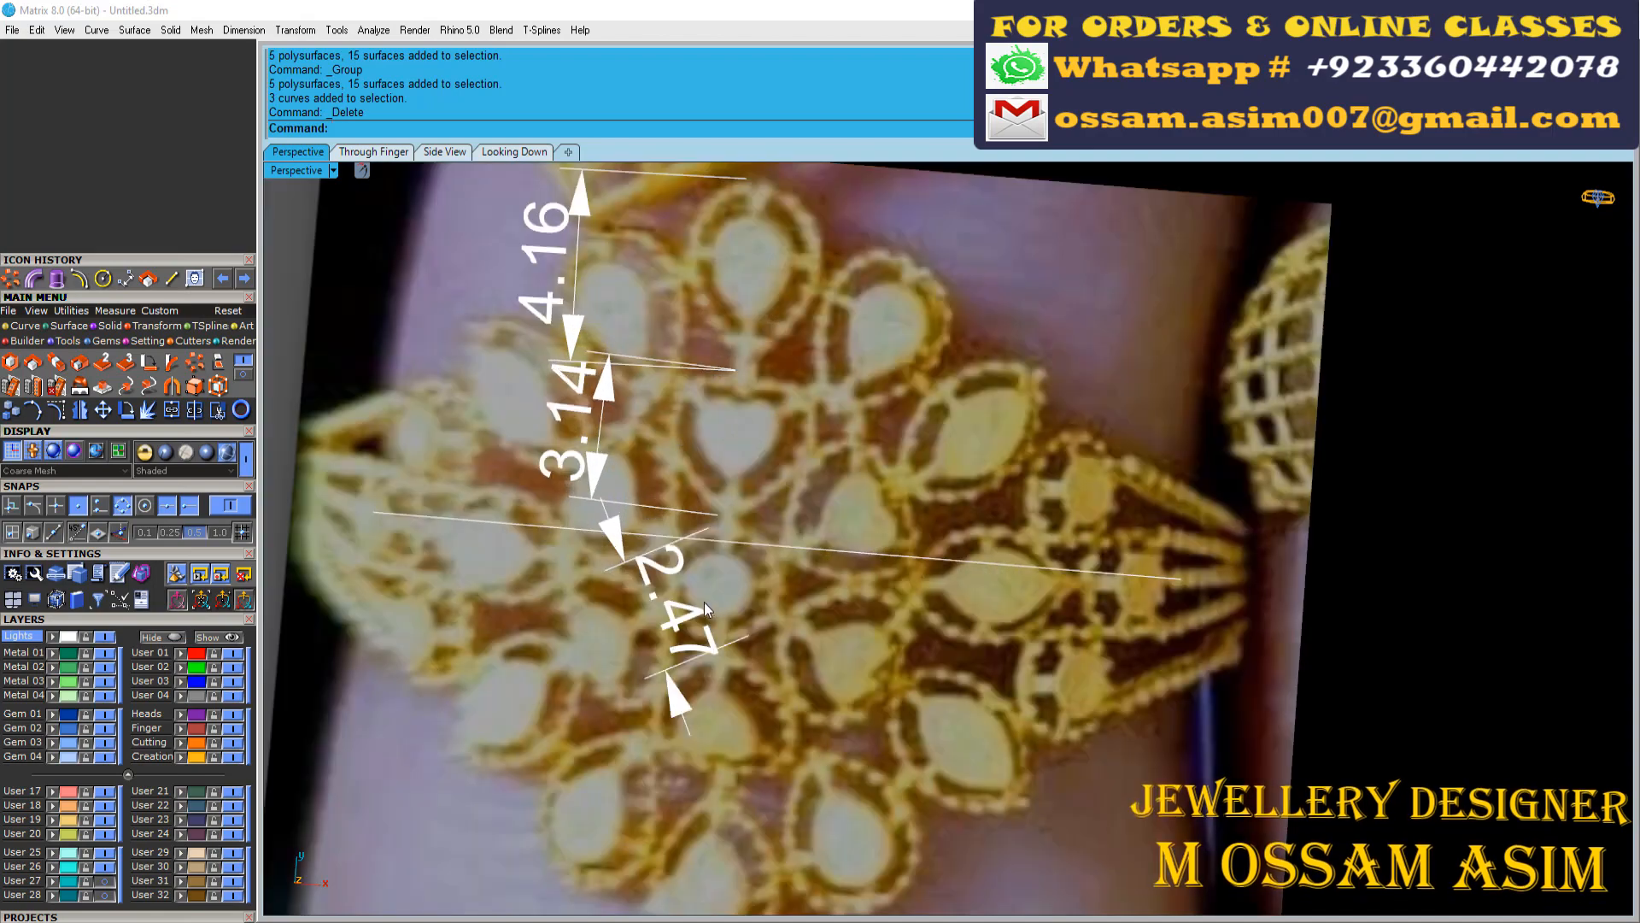
{"action": "scroll", "coordinate": [725, 437], "scroll_direction": "down", "scroll_amount": 3}
Load a heart-cut diamond of size 6.1 mm at the origin in the Looking Down view
{"action": "left_click", "coordinate": [511, 153]}
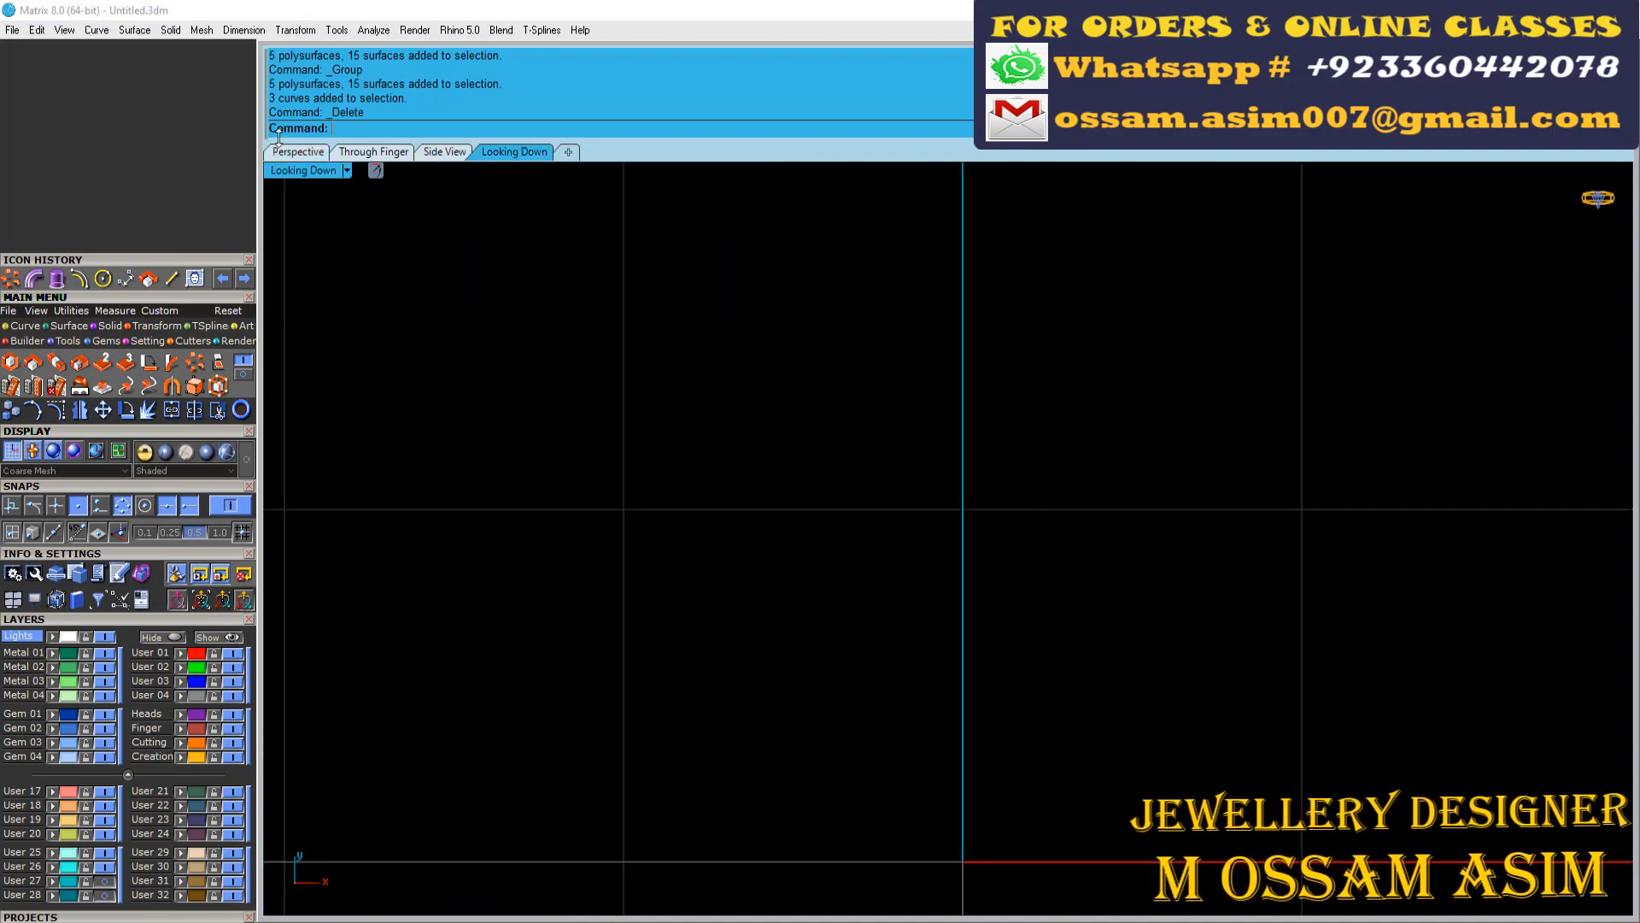
{"action": "scroll", "coordinate": [659, 341], "scroll_direction": "down", "scroll_amount": 5}
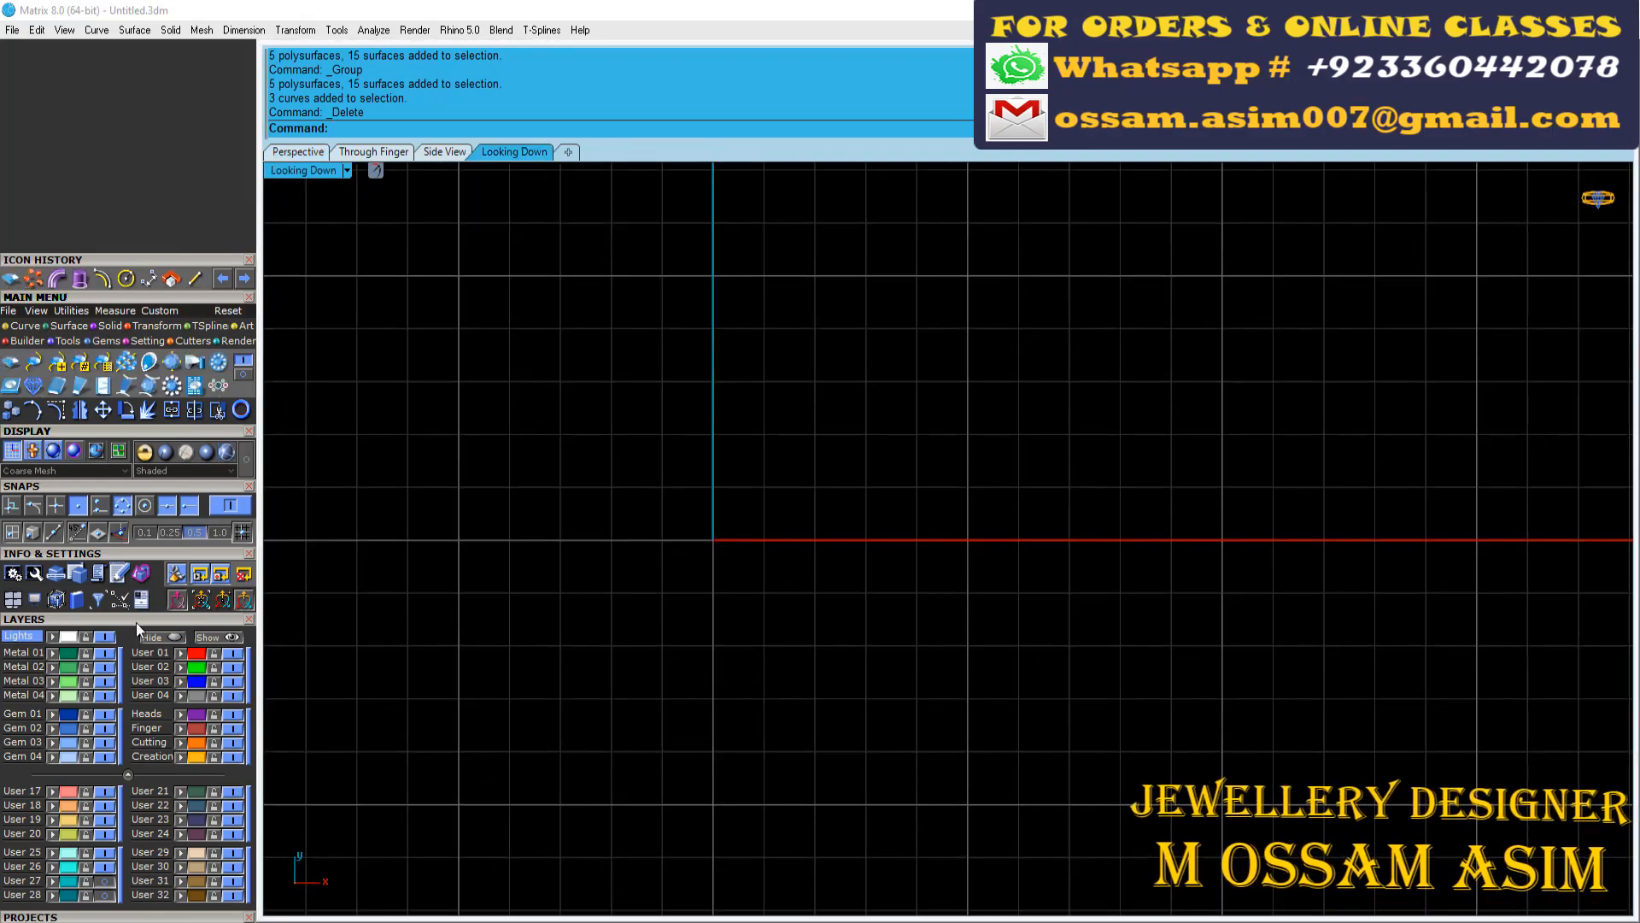
{"action": "left_click", "coordinate": [137, 623]}
{"action": "left_click", "coordinate": [102, 487]}
{"action": "left_click", "coordinate": [54, 644]}
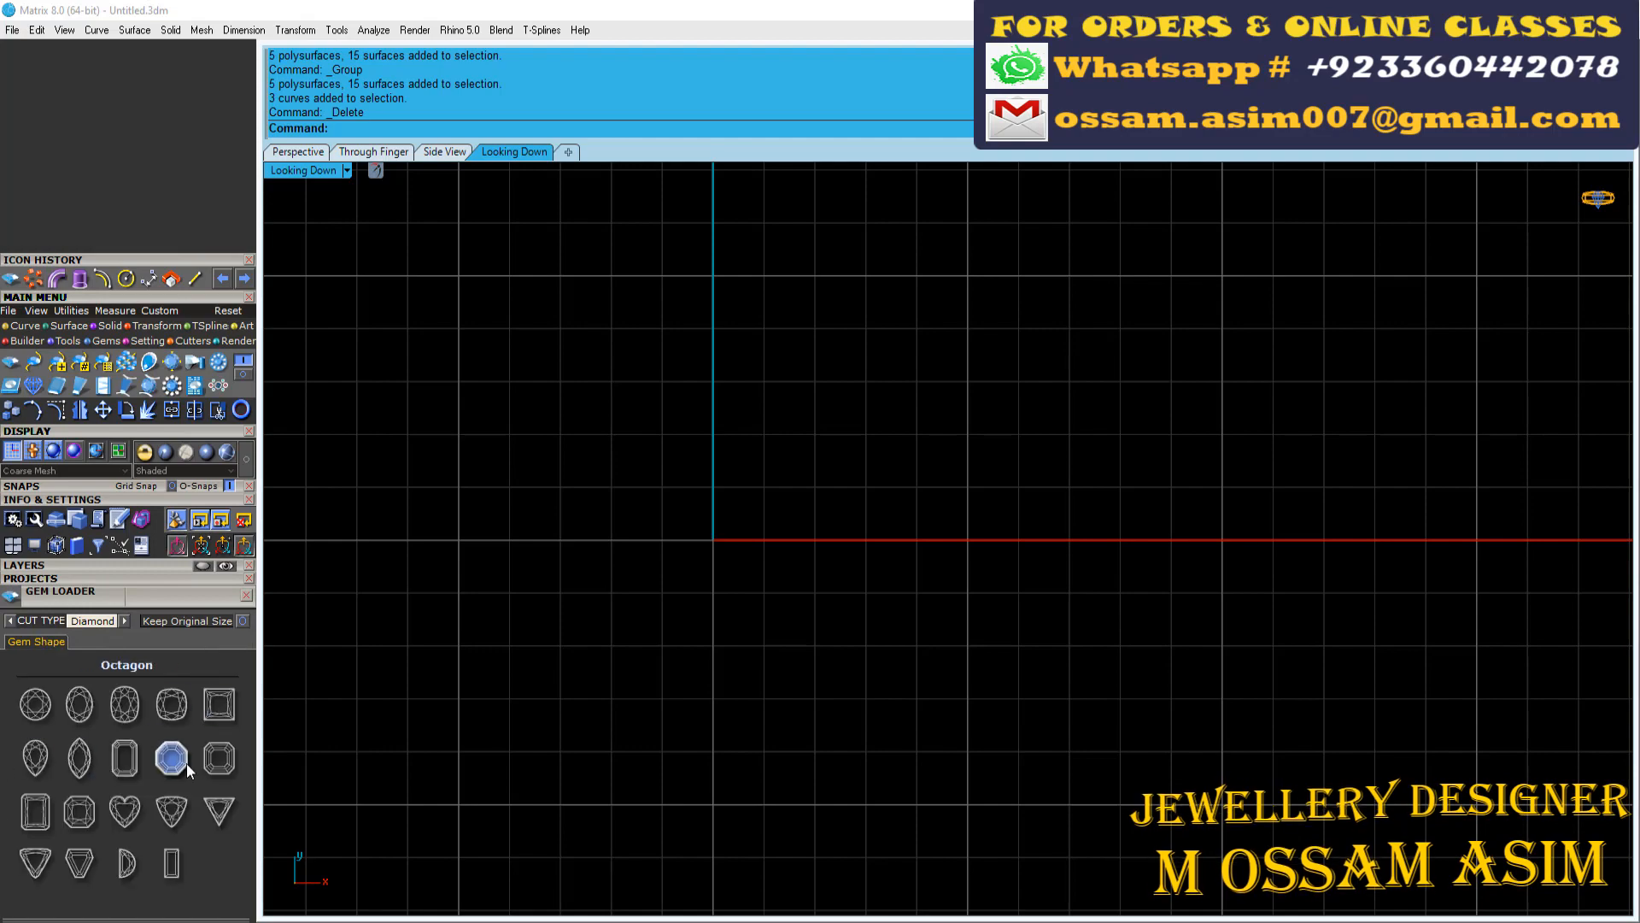
{"action": "left_click", "coordinate": [126, 819]}
{"action": "left_click", "coordinate": [164, 711]}
Create a gem profile from the heart diamond and delete the gem, keeping only its outline
{"action": "scroll", "coordinate": [583, 539], "scroll_direction": "up", "scroll_amount": 6}
{"action": "key", "text": "F6"}
{"action": "left_click", "coordinate": [730, 699]}
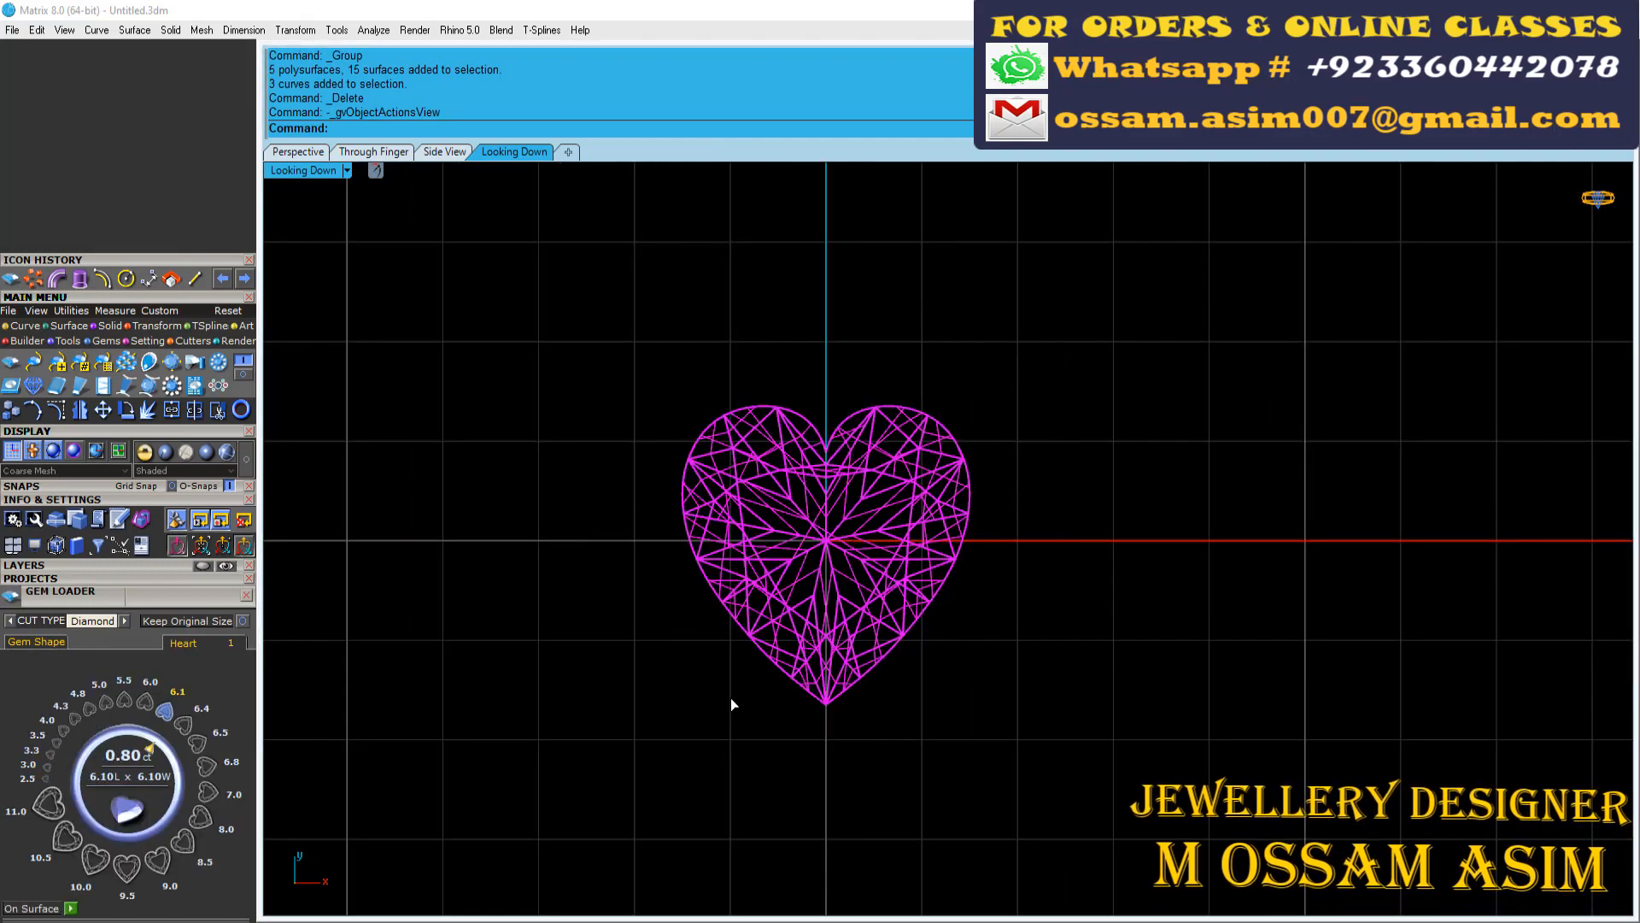
{"action": "scroll", "coordinate": [803, 556], "scroll_direction": "up", "scroll_amount": 2}
{"action": "scroll", "coordinate": [800, 505], "scroll_direction": "up", "scroll_amount": 5}
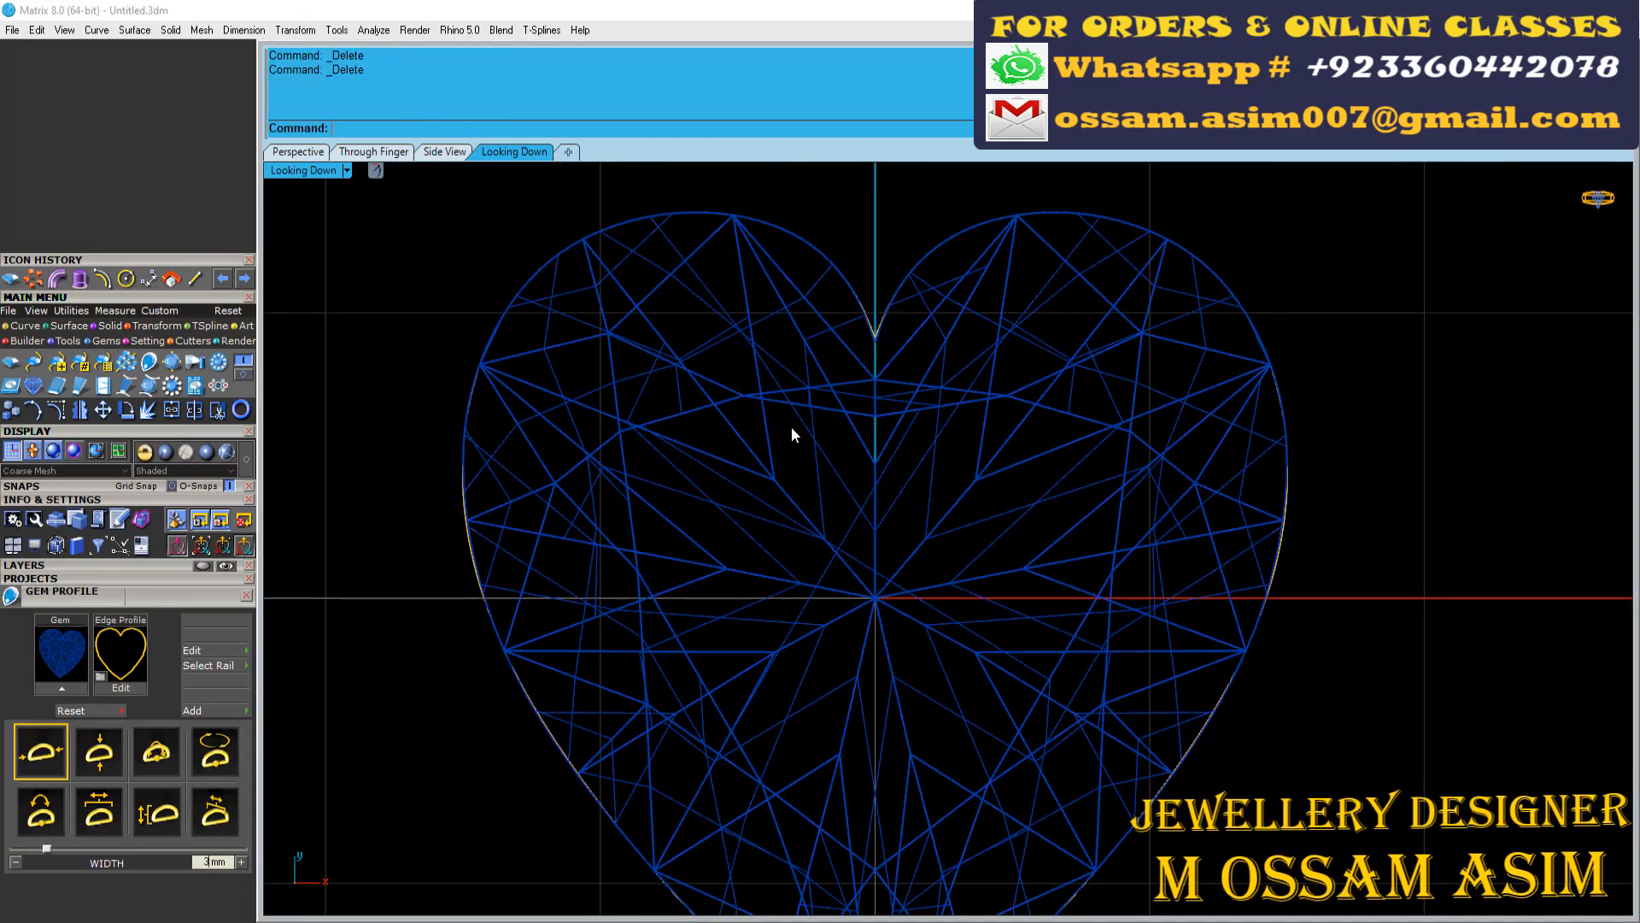
{"action": "left_click", "coordinate": [792, 428]}
{"action": "key", "text": "Delete"}
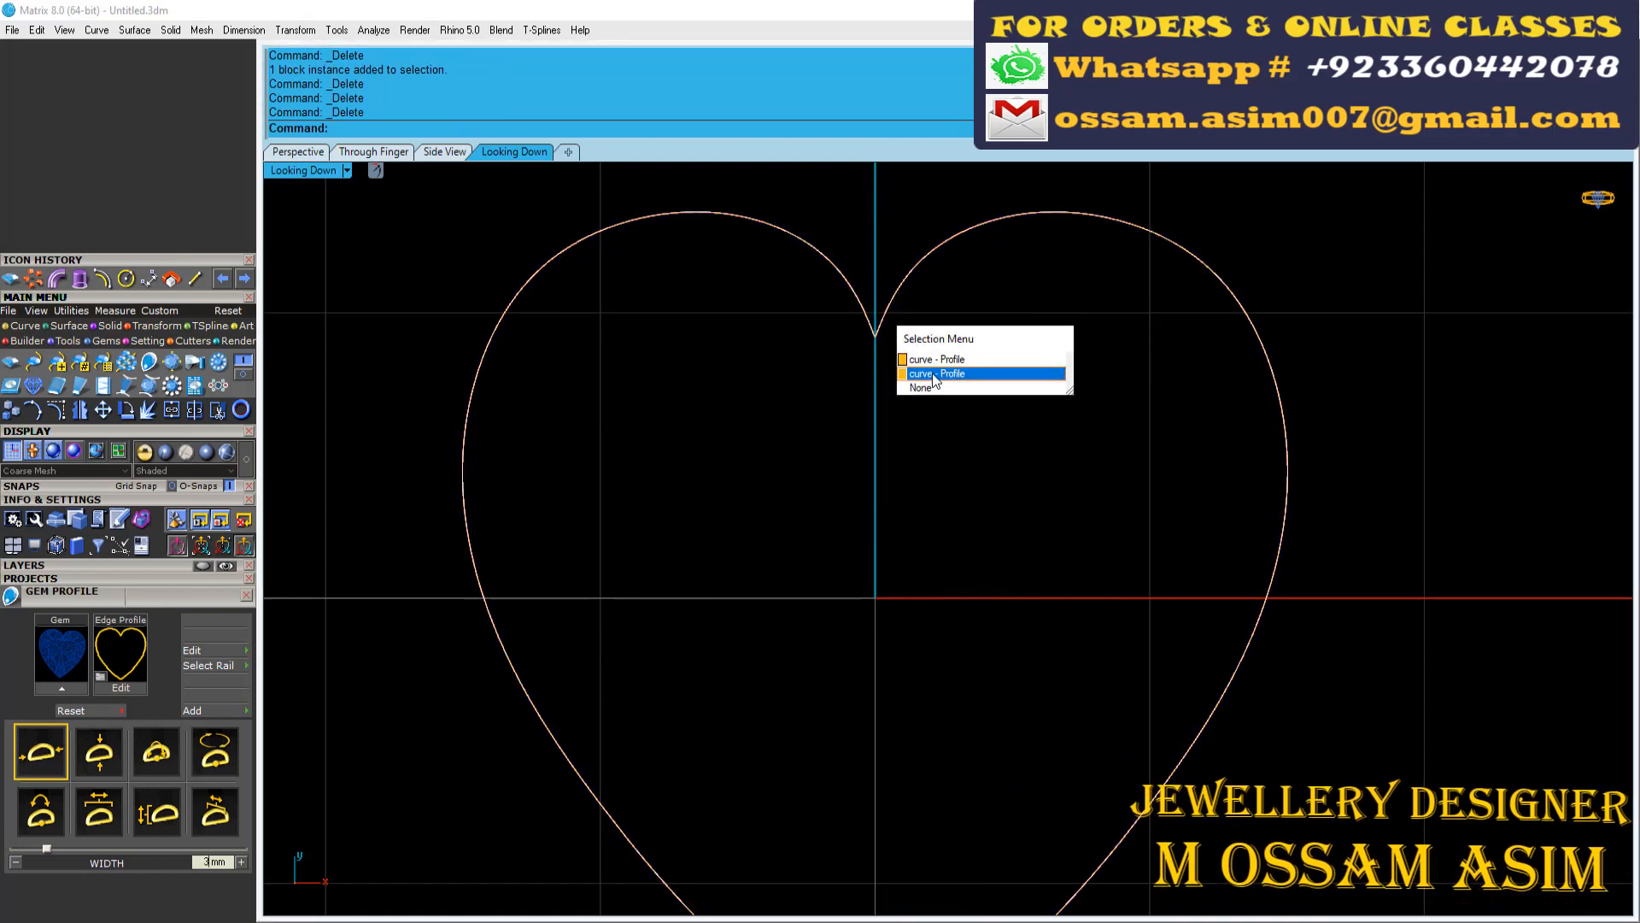
Select one of the overlapping heart outline curves and explode it into two halves
{"action": "left_click", "coordinate": [934, 376]}
{"action": "scroll", "coordinate": [578, 300], "scroll_direction": "down", "scroll_amount": 3}
{"action": "key", "text": "F6"}
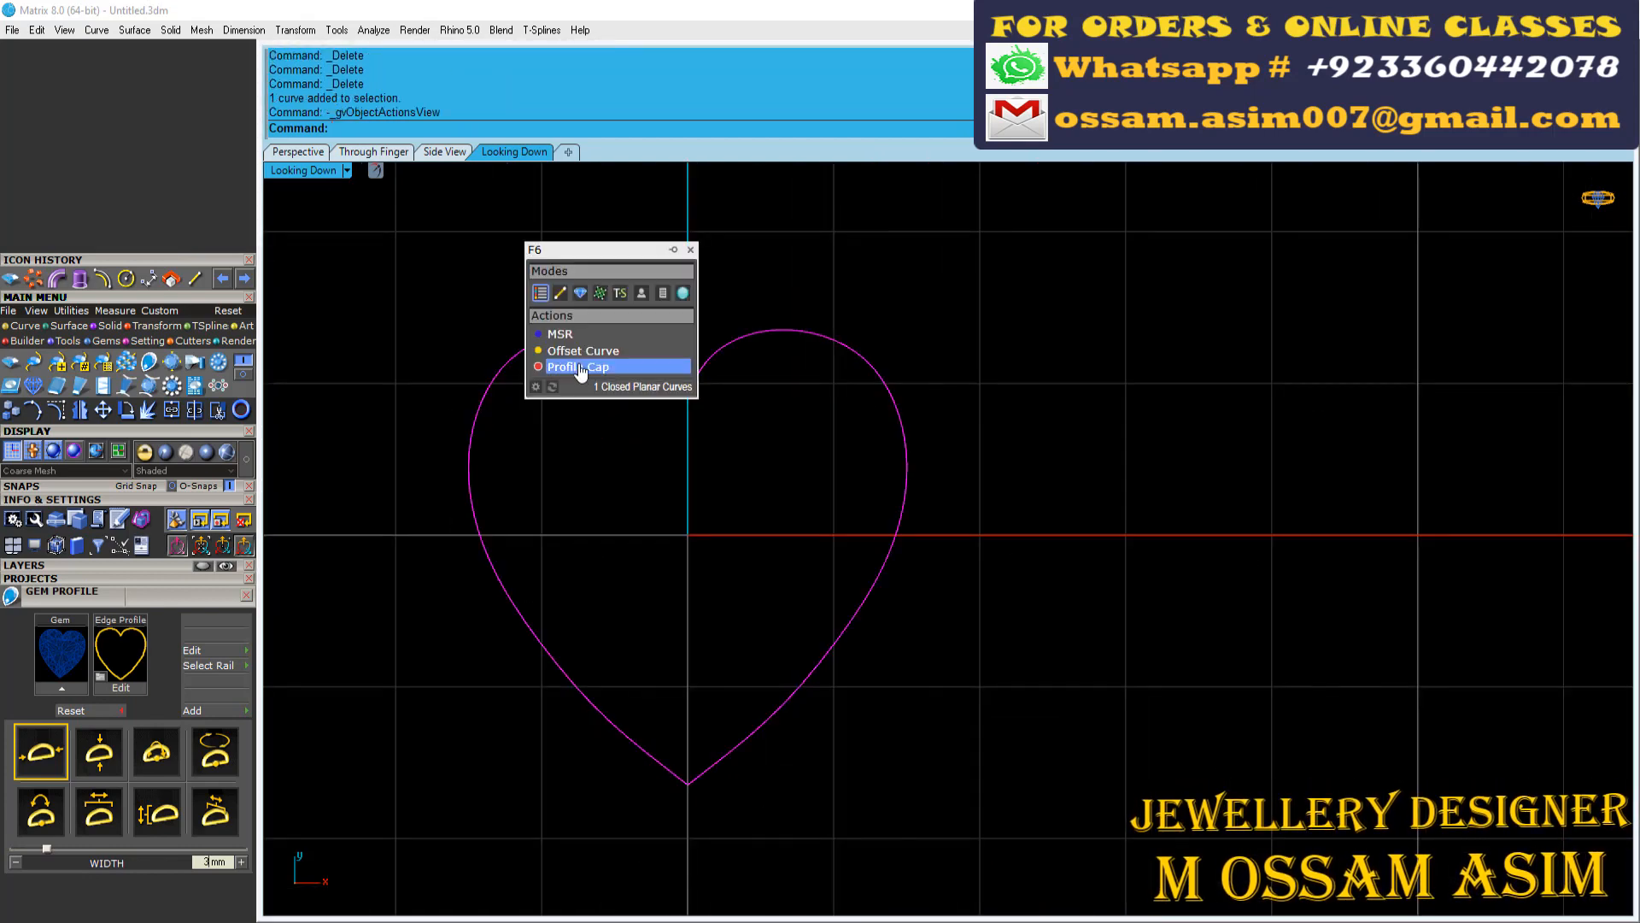
{"action": "scroll", "coordinate": [575, 391], "scroll_direction": "up", "scroll_amount": 3}
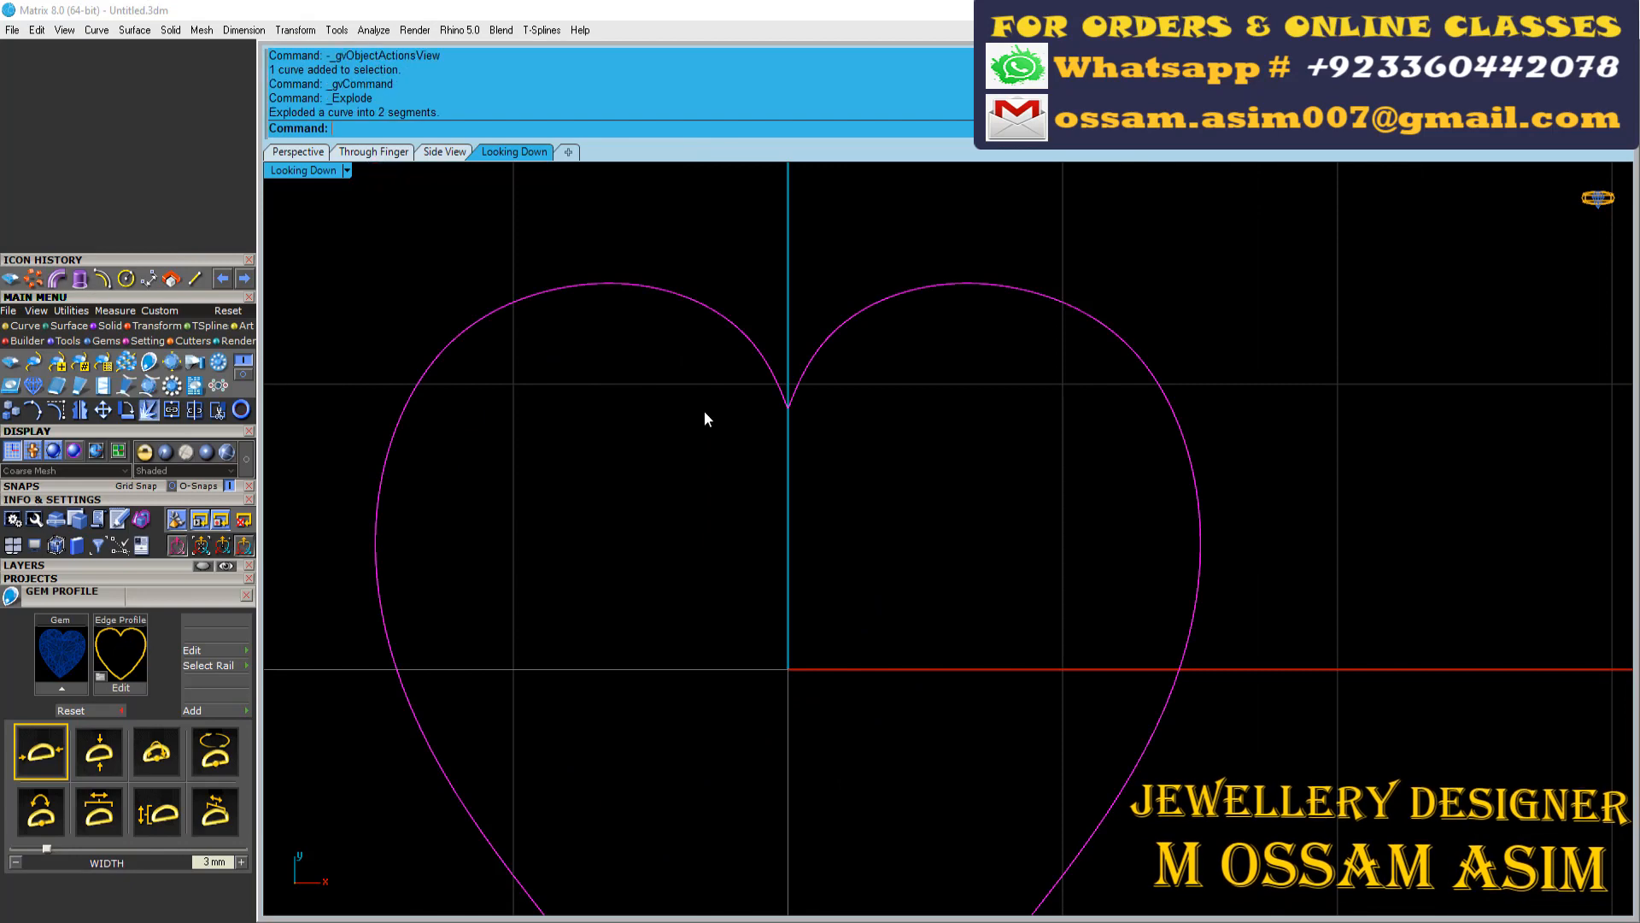
Start a bead-on-curve along the left half of the heart outline and show layer User 27
{"action": "left_click", "coordinate": [612, 283]}
{"action": "scroll", "coordinate": [554, 207], "scroll_direction": "down", "scroll_amount": 6}
{"action": "key", "text": "F6"}
{"action": "left_click", "coordinate": [587, 349]}
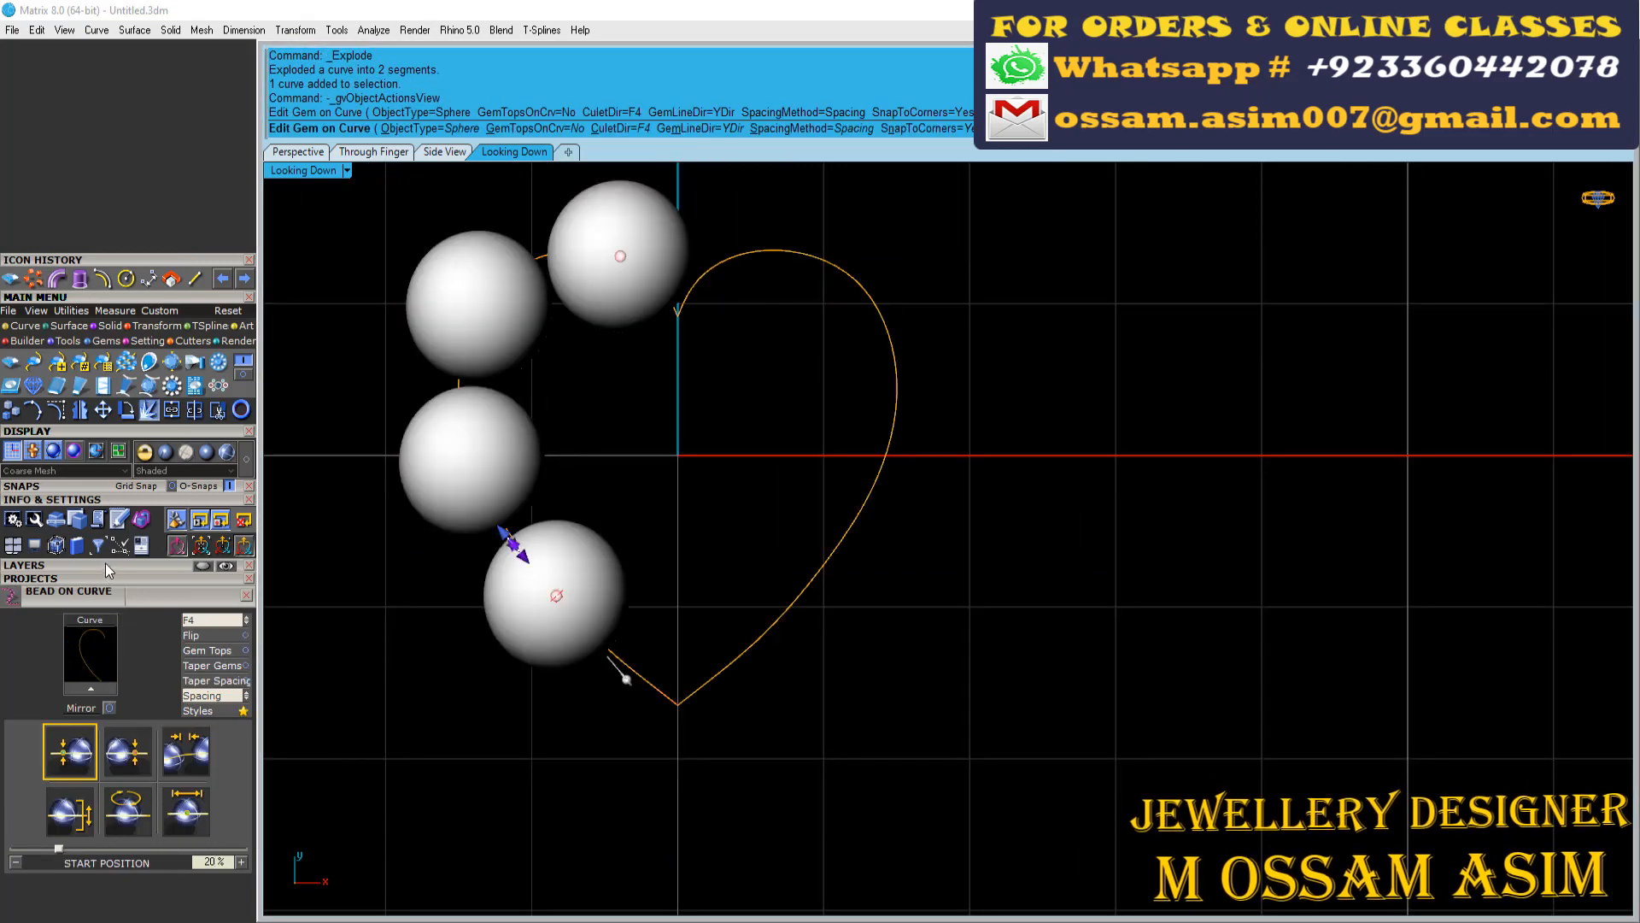
{"action": "left_click", "coordinate": [105, 564]}
{"action": "scroll", "coordinate": [461, 380], "scroll_direction": "up", "scroll_amount": 6}
{"action": "scroll", "coordinate": [673, 312], "scroll_direction": "down", "scroll_amount": 8}
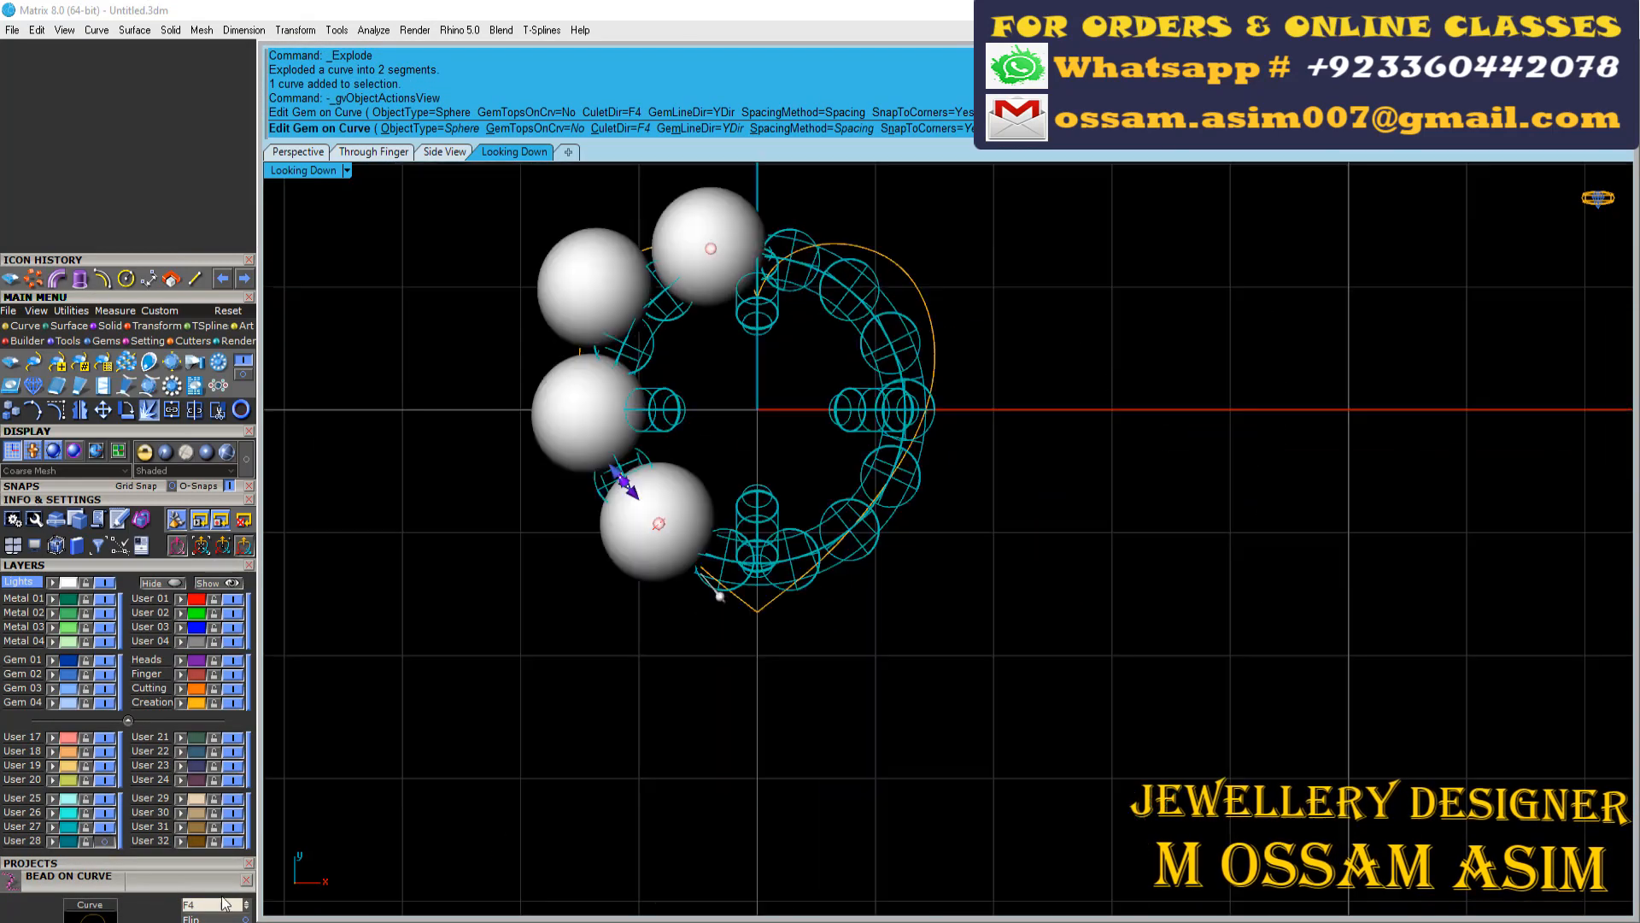
Copy the bead style from an existing ring bead to the heart beads and accept the placement
{"action": "left_click_drag", "start_coordinate": [184, 888], "coordinate": [180, 708]}
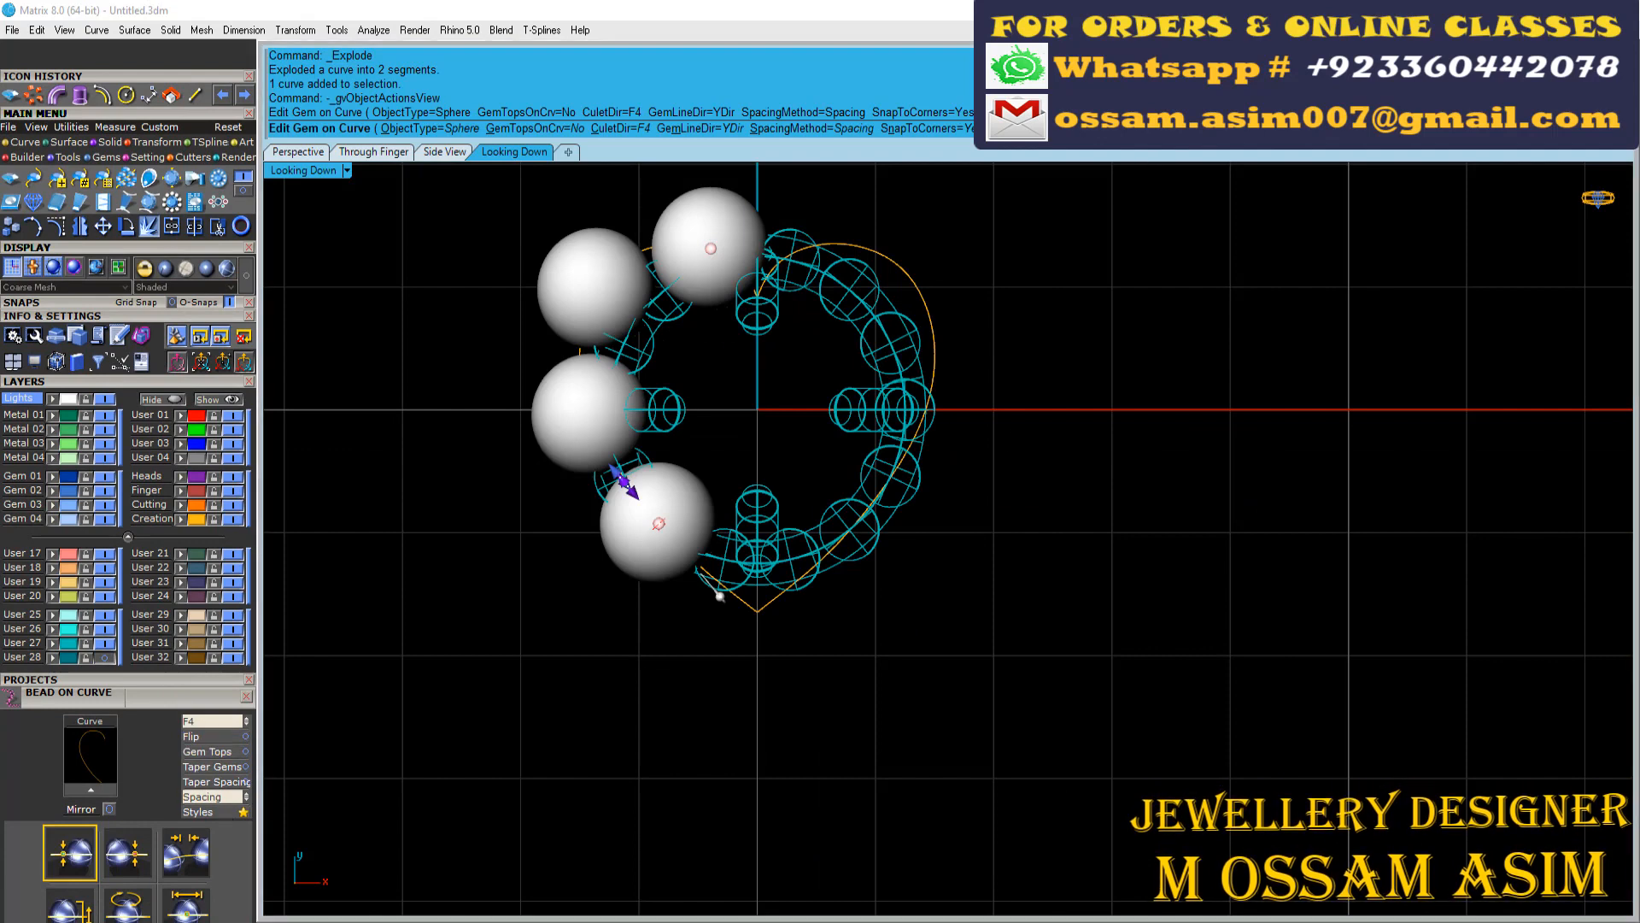
{"action": "left_click", "coordinate": [200, 812]}
{"action": "left_click", "coordinate": [922, 331]}
{"action": "left_click", "coordinate": [1042, 308]}
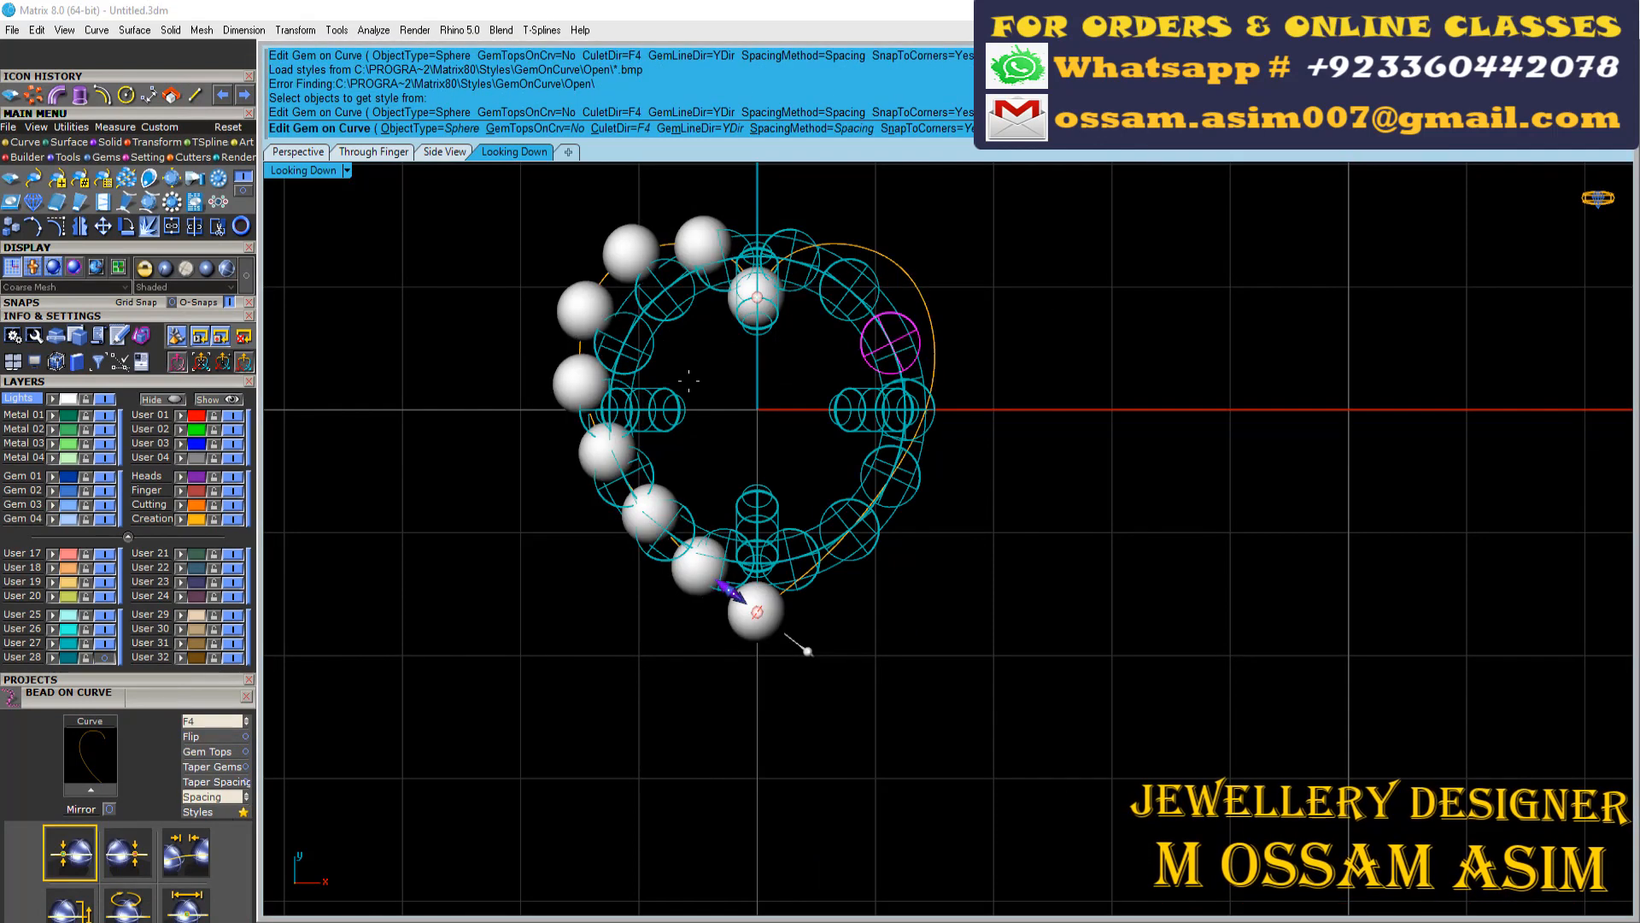
{"action": "key", "text": "Return"}
Hide the round motif by turning off layer User 27
{"action": "scroll", "coordinate": [591, 323], "scroll_direction": "up", "scroll_amount": 7}
{"action": "left_click", "coordinate": [106, 656]}
{"action": "scroll", "coordinate": [359, 588], "scroll_direction": "down", "scroll_amount": 7}
{"action": "left_click", "coordinate": [106, 656]}
{"action": "left_click", "coordinate": [106, 643]}
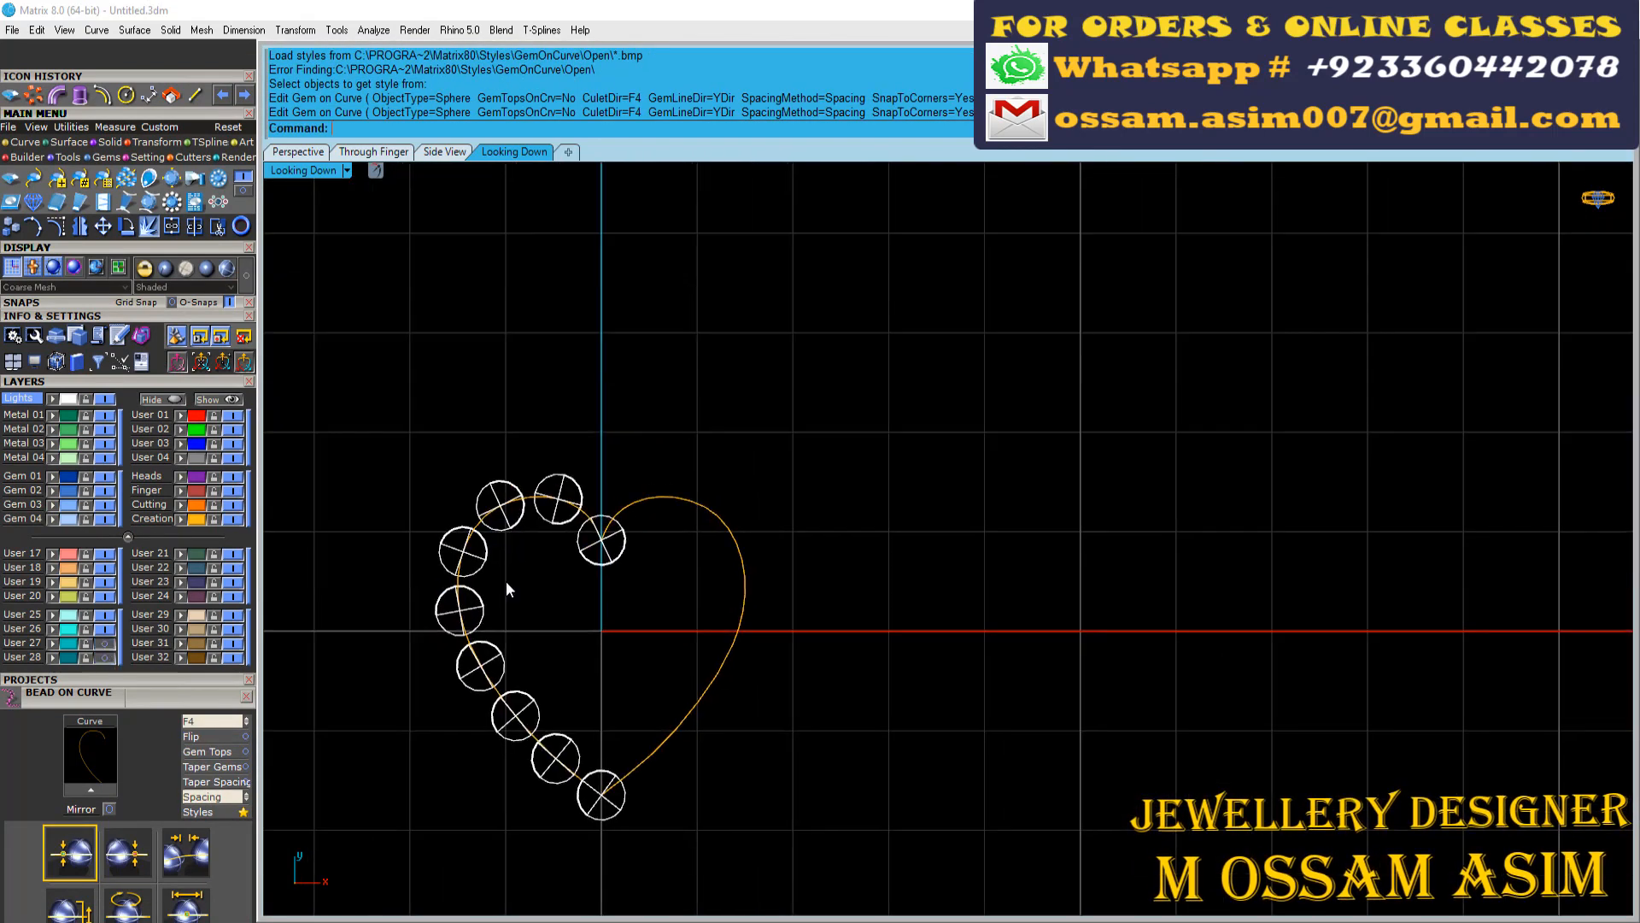
Mirror the beads of the heart's left half across the vertical axis through the origin 0
{"action": "left_click", "coordinate": [566, 433]}
{"action": "key", "text": "ctrl+m"}
{"action": "type", "text": "0"}
{"action": "key", "text": "Return"}
{"action": "left_click", "coordinate": [627, 293]}
{"action": "scroll", "coordinate": [610, 479], "scroll_direction": "up", "scroll_amount": 9}
{"action": "key", "text": "Escape"}
Join the two heart outline halves into one closed curve
{"action": "scroll", "coordinate": [620, 405], "scroll_direction": "up", "scroll_amount": 6}
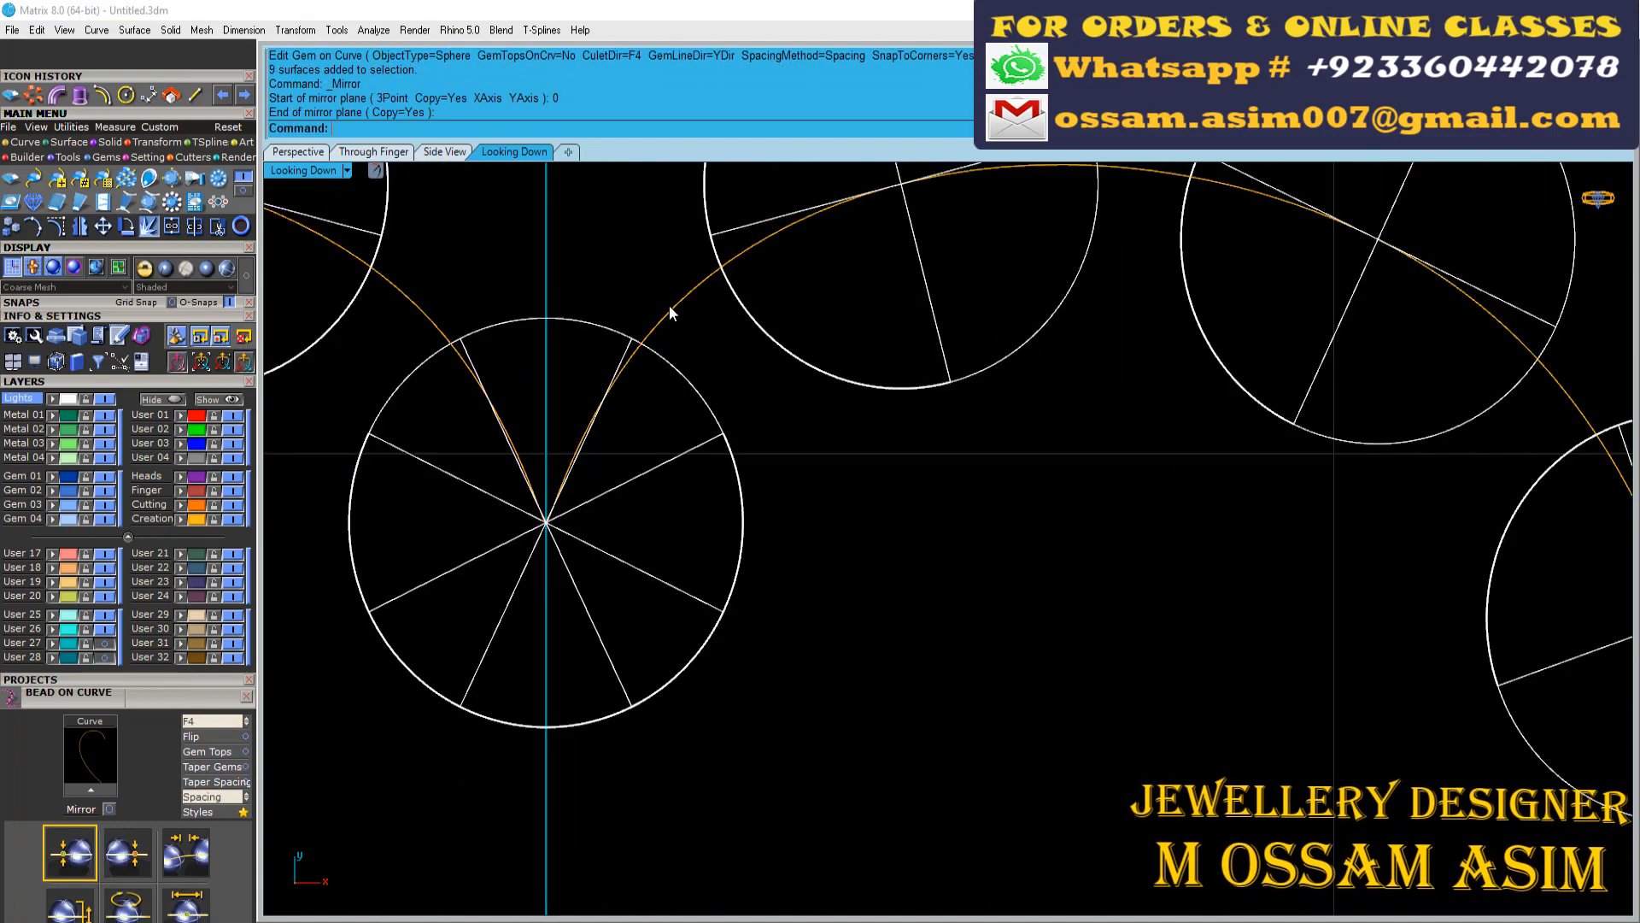
{"action": "left_click_drag", "start_coordinate": [414, 327], "coordinate": [413, 327]}
{"action": "key", "text": "ctrl+j"}
{"action": "scroll", "coordinate": [412, 326], "scroll_direction": "down", "scroll_amount": 6}
Offset the closed heart curve inward by 0.331776 with round corners
{"action": "right_click_drag", "start_coordinate": [413, 327], "coordinate": [406, 322]}
{"action": "left_click", "coordinate": [104, 97]}
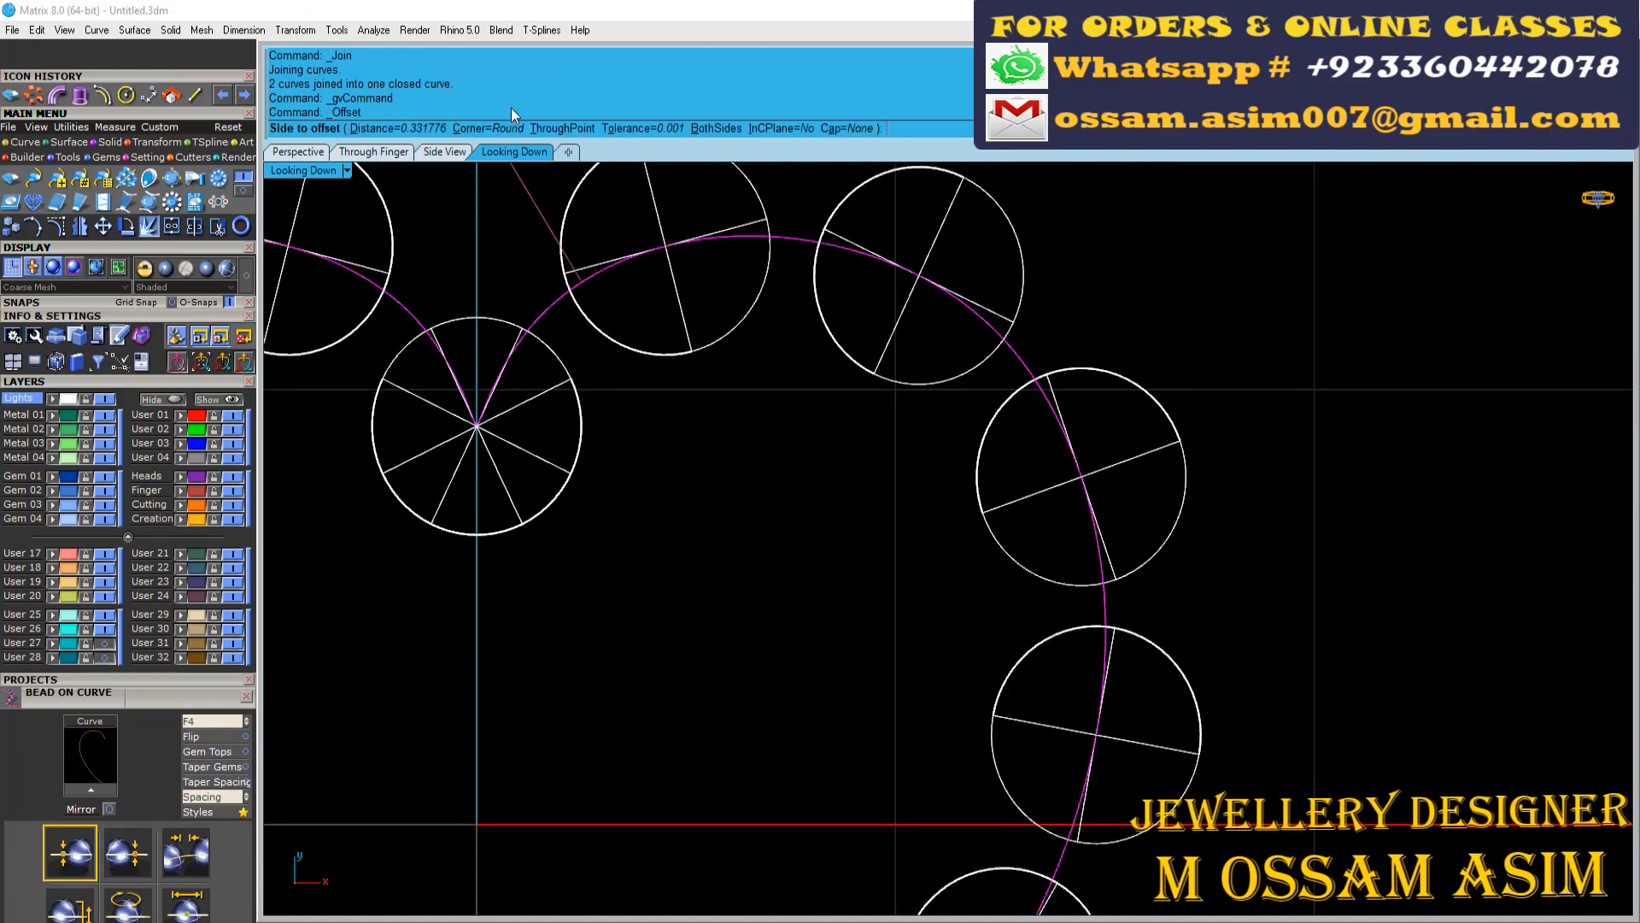
{"action": "key", "text": "Escape"}
{"action": "left_click", "coordinate": [615, 466]}
Extrude the inner heart curve 0.35 mm to one side as a solid plate
{"action": "scroll", "coordinate": [603, 435], "scroll_direction": "down", "scroll_amount": 8}
{"action": "left_click", "coordinate": [297, 152]}
{"action": "scroll", "coordinate": [721, 598], "scroll_direction": "down", "scroll_amount": 3}
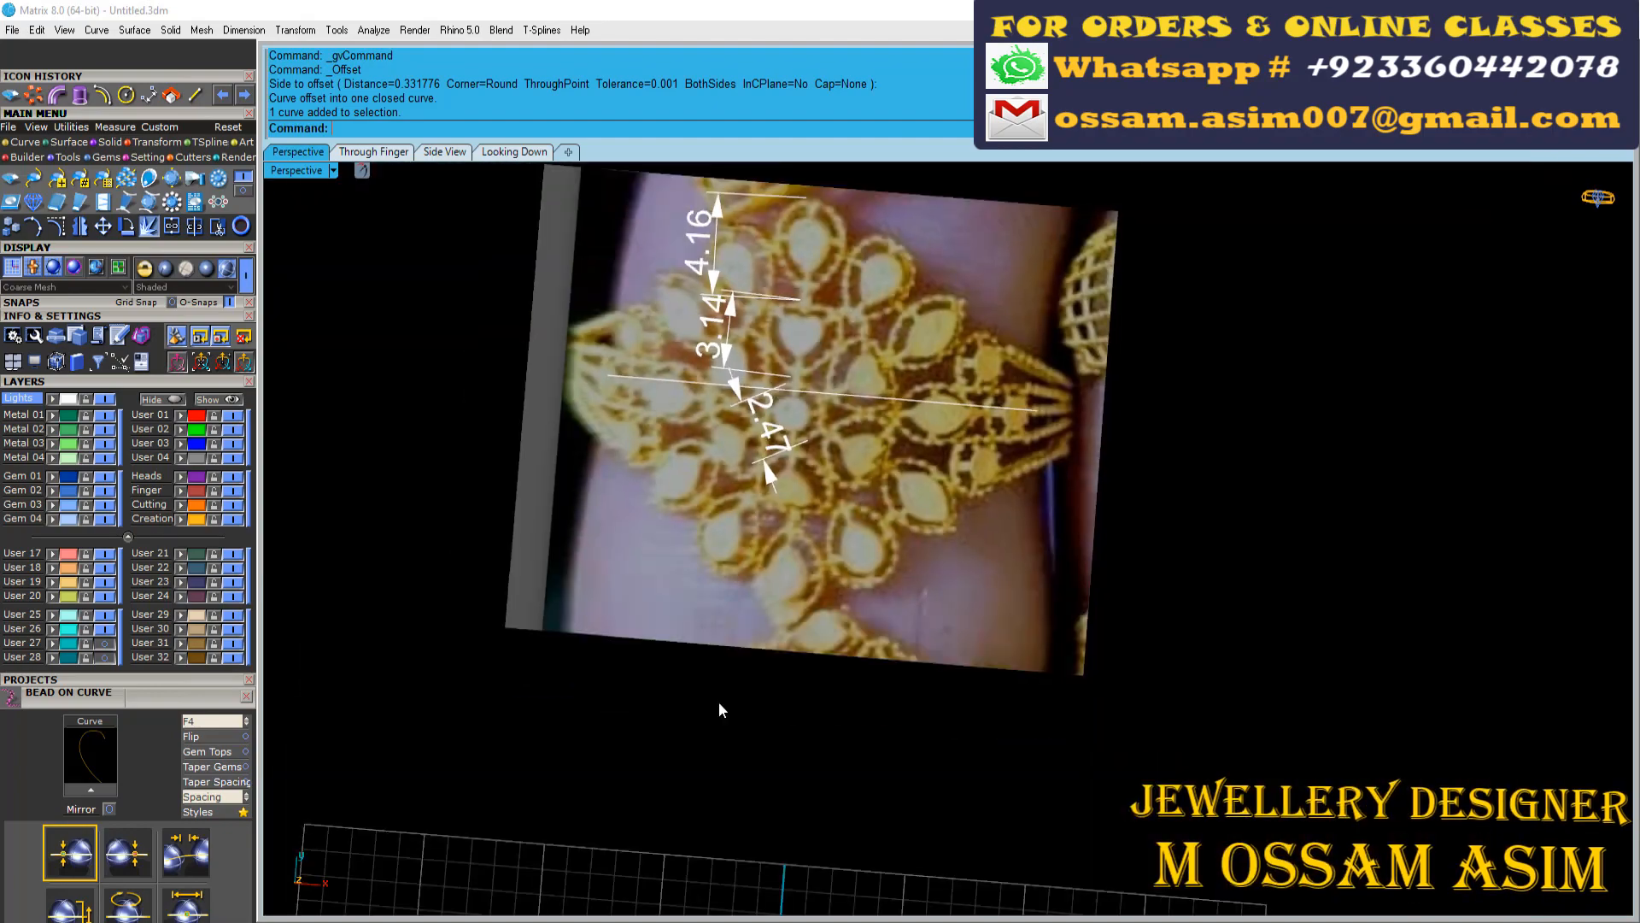
{"action": "right_click_drag", "start_coordinate": [721, 710], "coordinate": [794, 171], "text": "shift"}
{"action": "scroll", "coordinate": [746, 683], "scroll_direction": "up", "scroll_amount": 10}
{"action": "right_click_drag", "start_coordinate": [746, 649], "coordinate": [675, 606]}
{"action": "left_click", "coordinate": [80, 96]}
{"action": "left_click", "coordinate": [806, 388]}
{"action": "right_click_drag", "start_coordinate": [806, 615], "coordinate": [703, 588]}
{"action": "scroll", "coordinate": [702, 588], "scroll_direction": "down", "scroll_amount": 5}
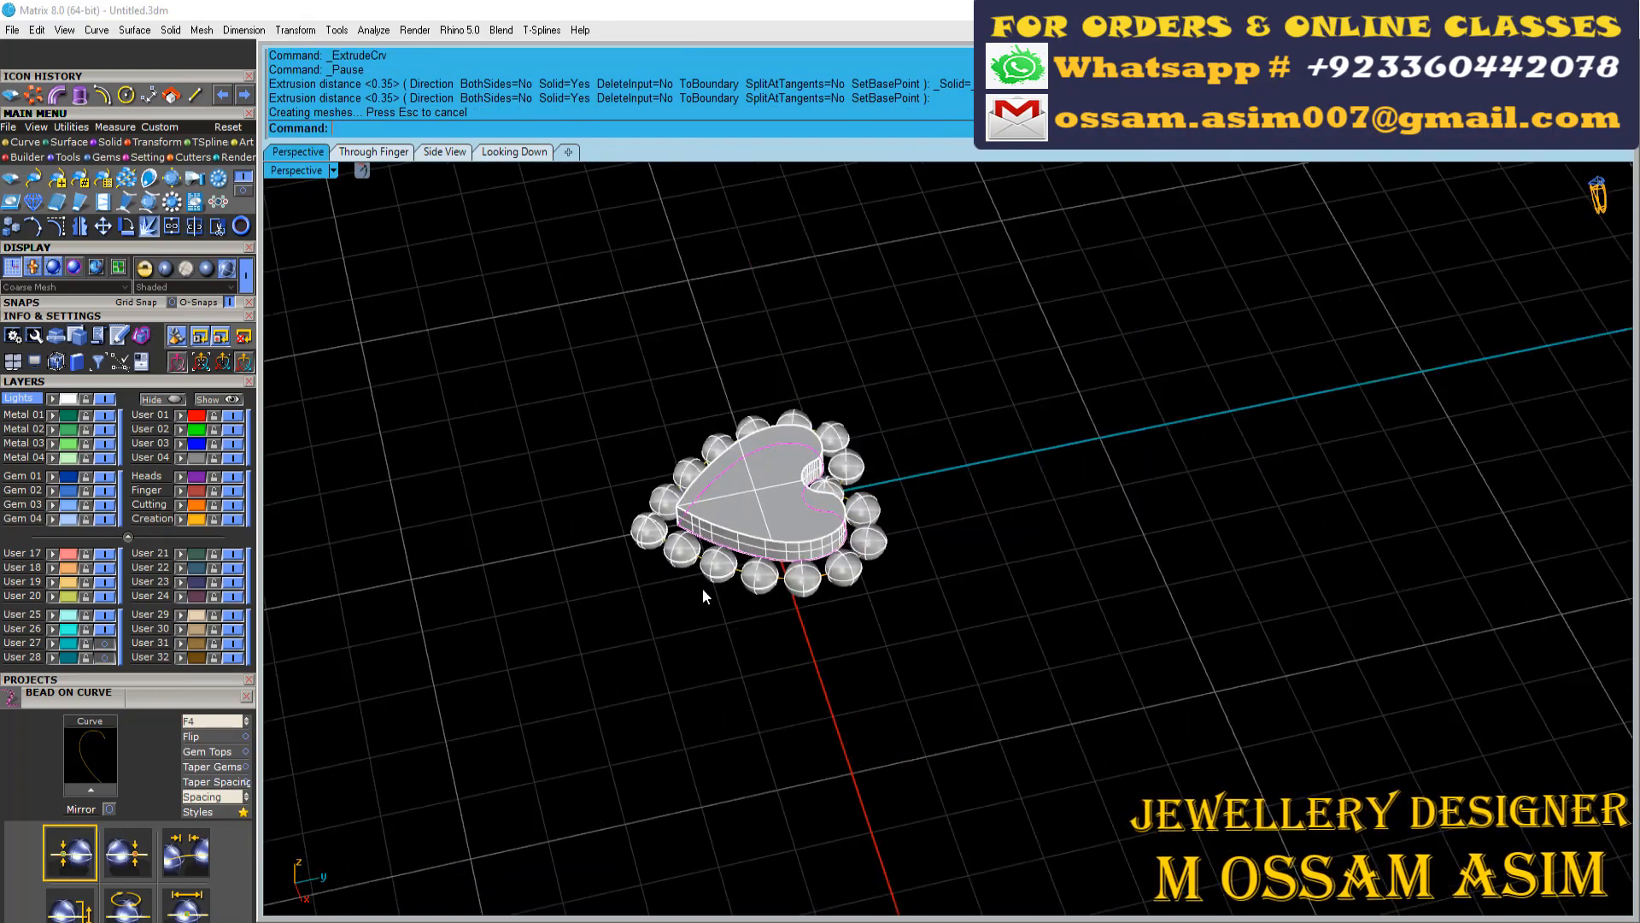
Raise the solid heart plate by 0.5 mm above the beads
{"action": "scroll", "coordinate": [756, 479], "scroll_direction": "up", "scroll_amount": 10}
{"action": "left_click", "coordinate": [828, 596]}
{"action": "scroll", "coordinate": [829, 593], "scroll_direction": "down", "scroll_amount": 3}
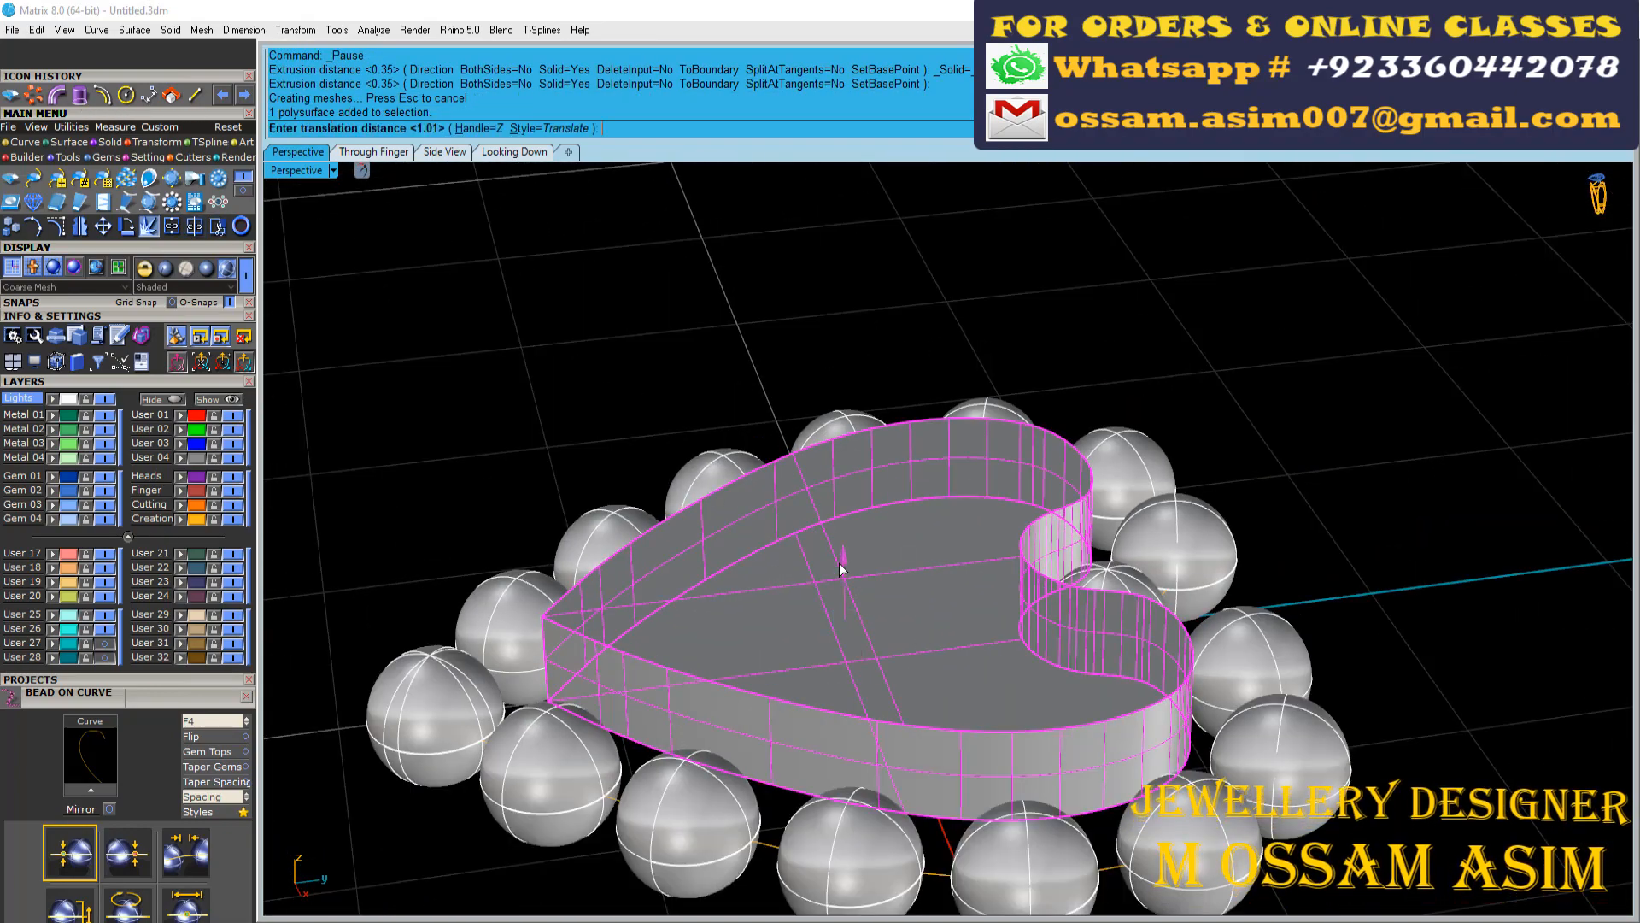
{"action": "type", "text": ".5"}
{"action": "key", "text": "Return"}
Lift the heart's beads together with the heart plate so that they sit above the outer heart curve
{"action": "right_click_drag", "start_coordinate": [841, 568], "coordinate": [707, 410]}
{"action": "scroll", "coordinate": [596, 703], "scroll_direction": "up", "scroll_amount": 3}
{"action": "left_click", "coordinate": [598, 728]}
{"action": "left_click", "coordinate": [603, 763]}
{"action": "left_click", "coordinate": [514, 685], "text": "shift"}
{"action": "scroll", "coordinate": [707, 409], "scroll_direction": "down", "scroll_amount": 5}
{"action": "left_click", "coordinate": [713, 407], "text": "shift"}
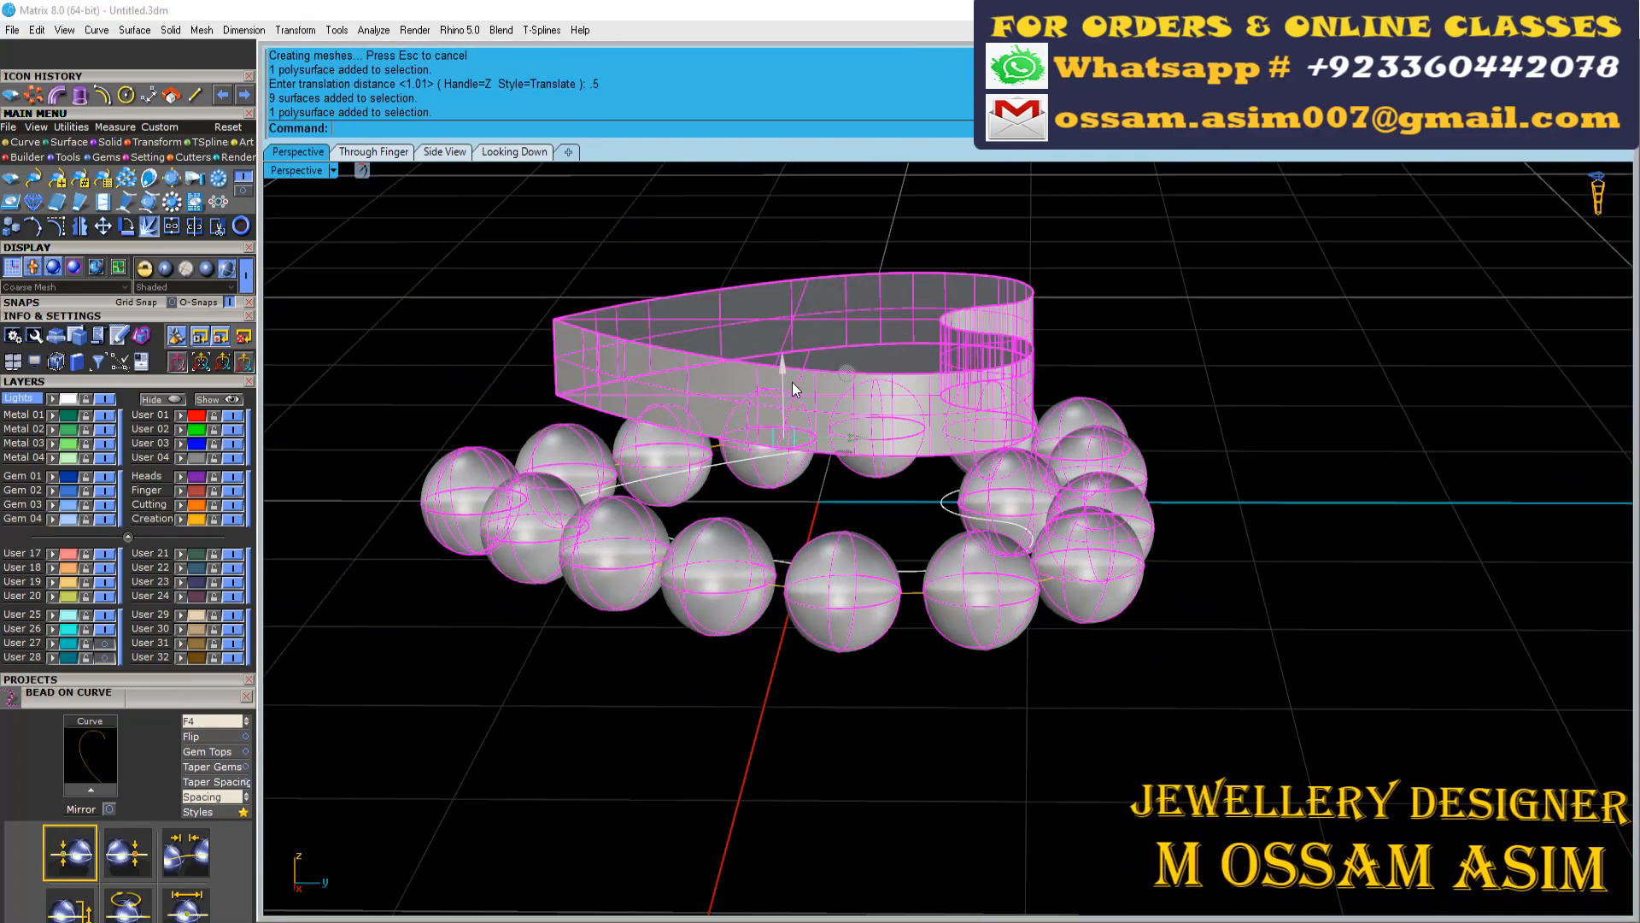
{"action": "left_click_drag", "start_coordinate": [792, 382], "coordinate": [792, 318]}
{"action": "right_click_drag", "start_coordinate": [792, 320], "coordinate": [855, 823]}
{"action": "scroll", "coordinate": [736, 587], "scroll_direction": "up", "scroll_amount": 5}
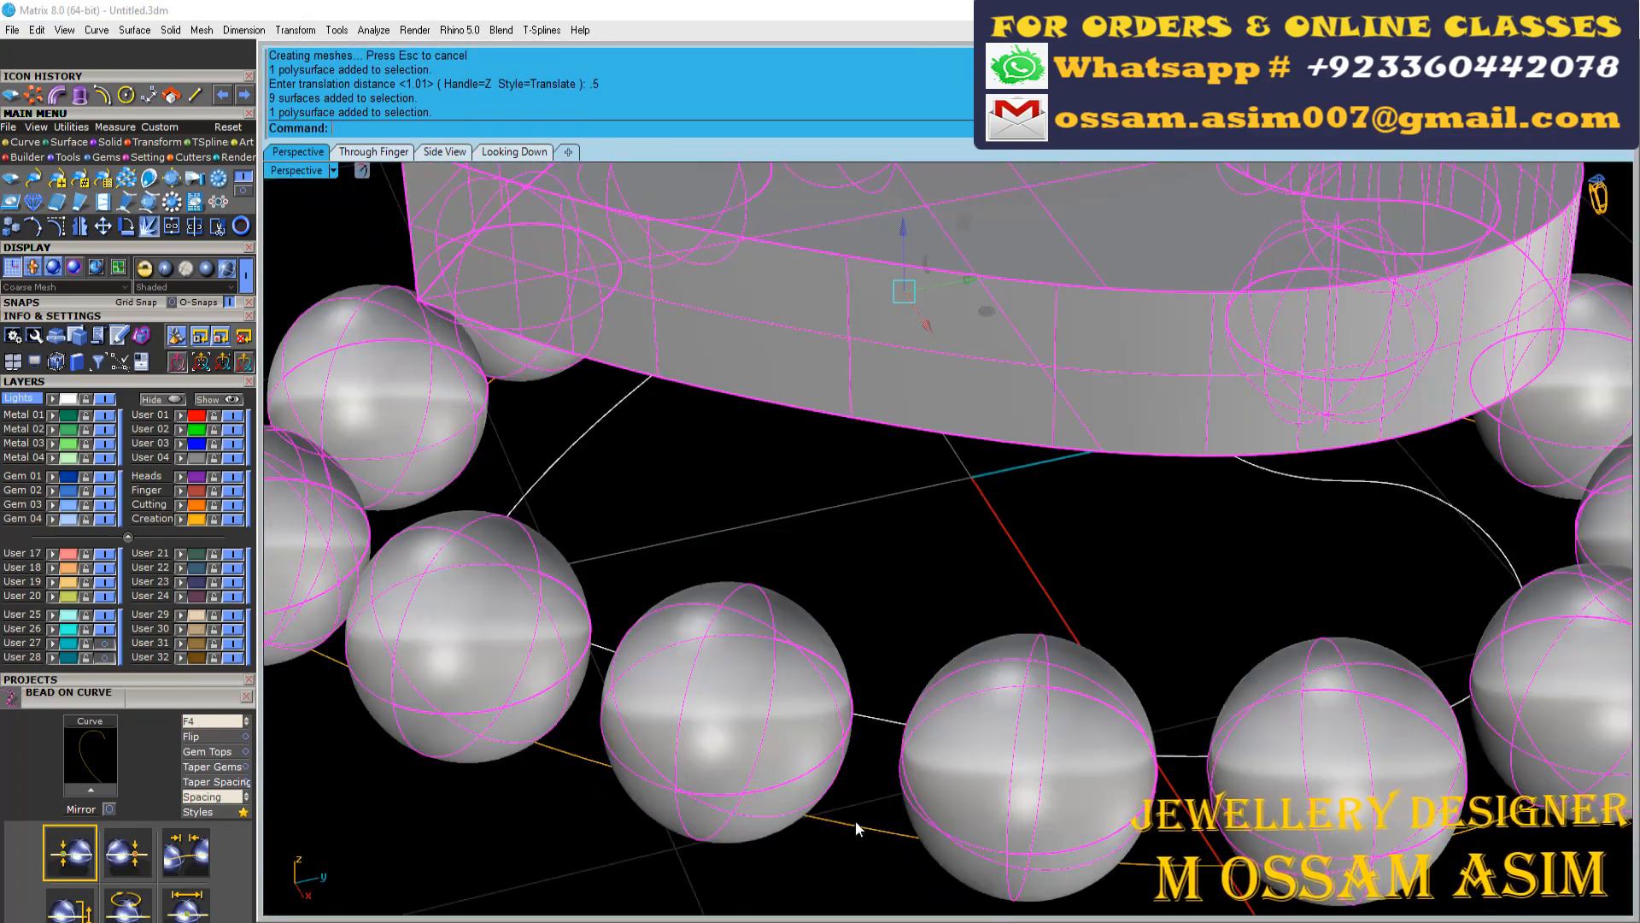
Pipe both halves of the exploded outer heart curve at 0.35 mm diameter with round caps and group the pipes
{"action": "left_click", "coordinate": [856, 826]}
{"action": "scroll", "coordinate": [856, 825], "scroll_direction": "down", "scroll_amount": 5}
{"action": "left_click", "coordinate": [57, 95]}
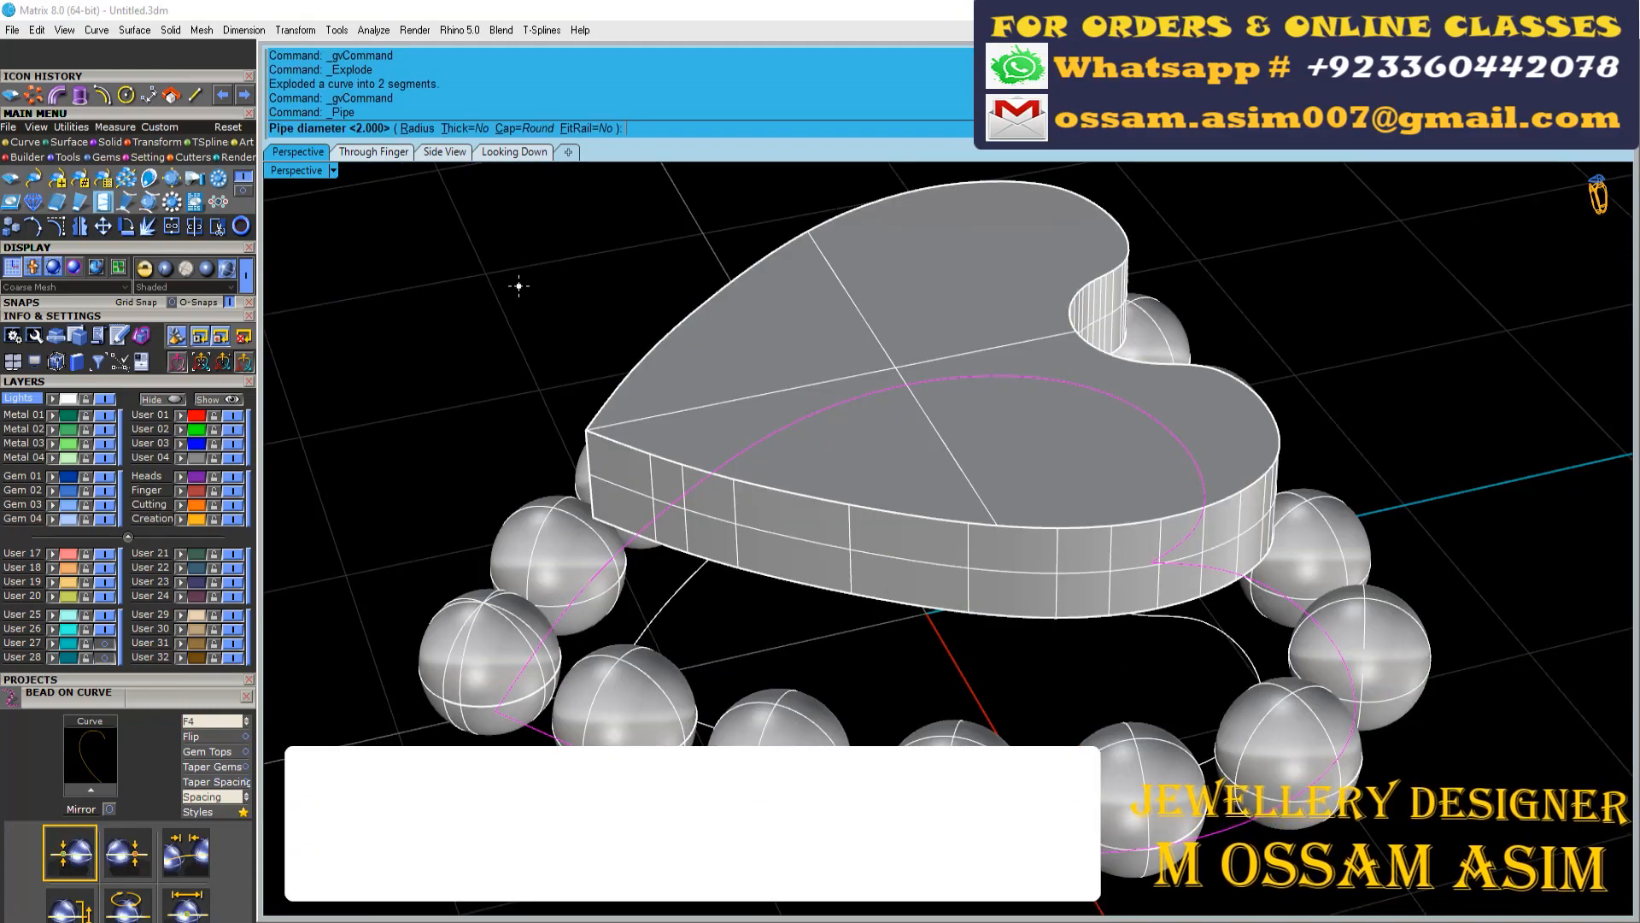
{"action": "scroll", "coordinate": [490, 653], "scroll_direction": "up", "scroll_amount": 5}
{"action": "key", "text": "ctrl+g"}
Draw straight guide lines for the posts from the beads at the heart's tip, notch and one side up to the plate
{"action": "right_click_drag", "start_coordinate": [490, 653], "coordinate": [622, 695]}
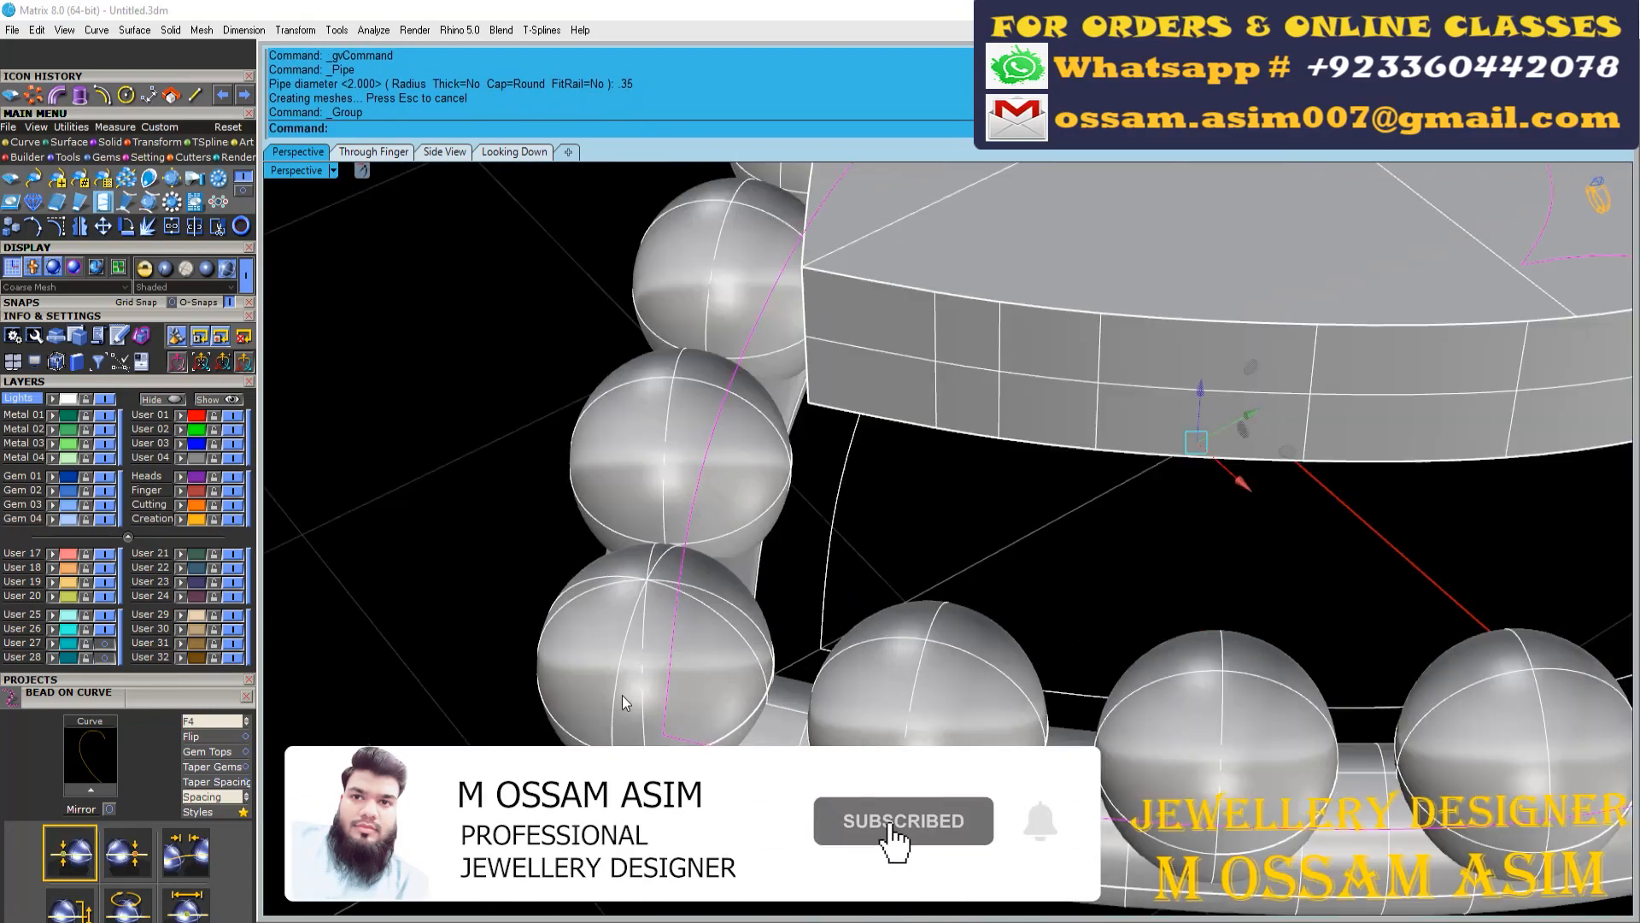
{"action": "scroll", "coordinate": [622, 695], "scroll_direction": "up", "scroll_amount": 3}
{"action": "left_click", "coordinate": [670, 744]}
{"action": "right_click_drag", "start_coordinate": [803, 395], "coordinate": [686, 604]}
{"action": "left_click", "coordinate": [890, 288]}
{"action": "scroll", "coordinate": [890, 295], "scroll_direction": "down", "scroll_amount": 5}
{"action": "scroll", "coordinate": [687, 604], "scroll_direction": "up", "scroll_amount": 6}
{"action": "right_click", "coordinate": [907, 683]}
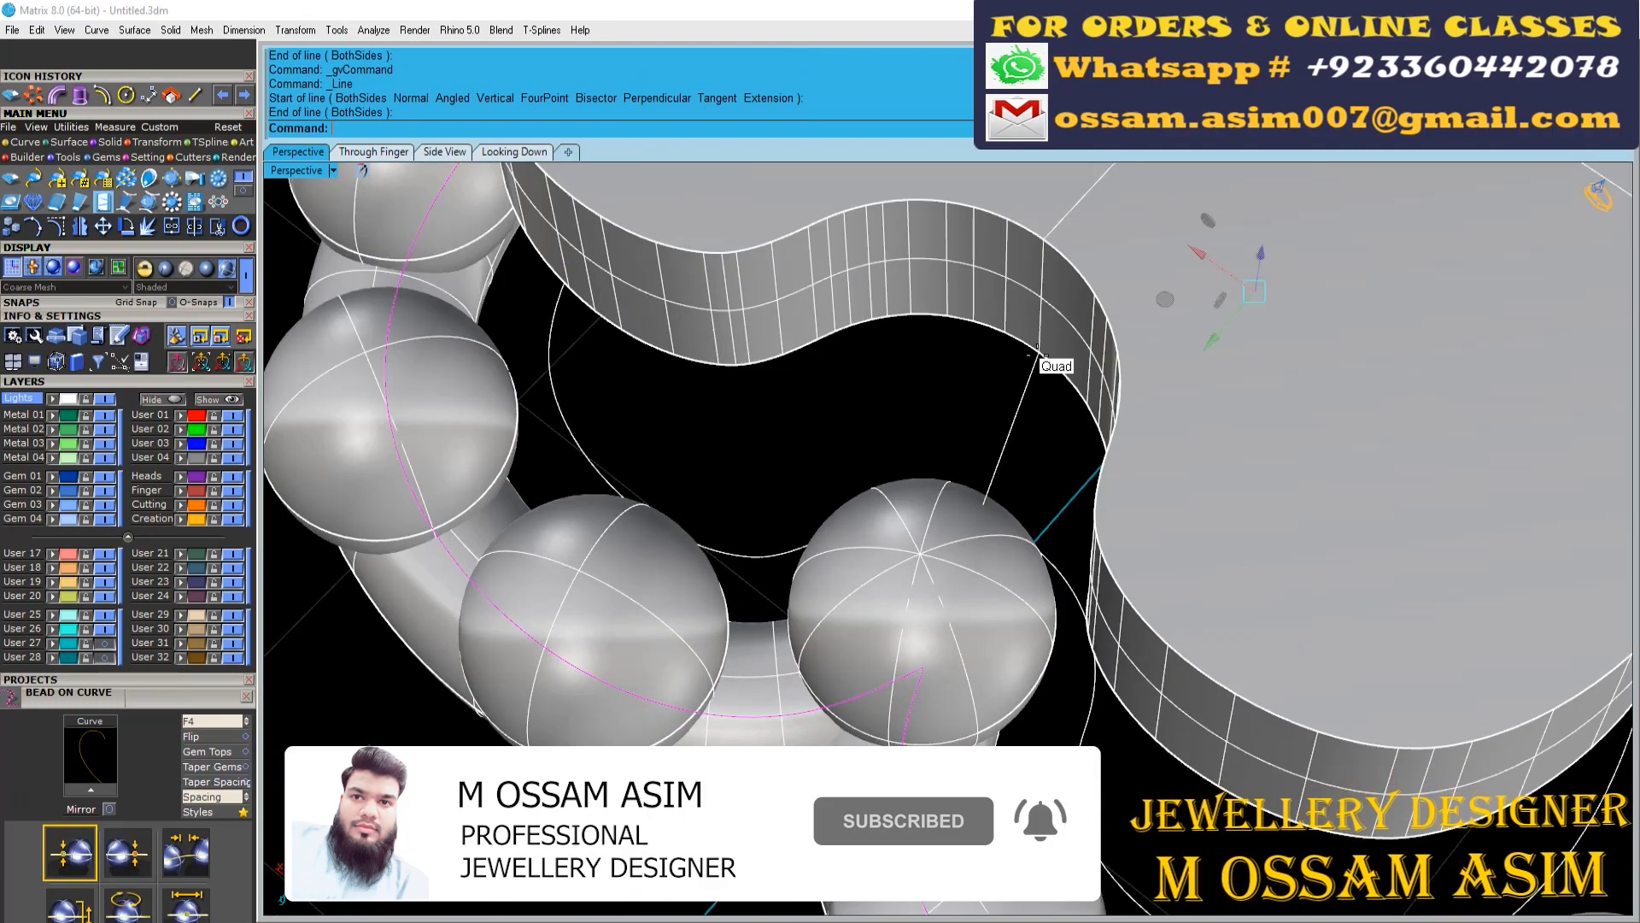
{"action": "left_click", "coordinate": [1038, 350]}
{"action": "scroll", "coordinate": [1038, 350], "scroll_direction": "down", "scroll_amount": 5}
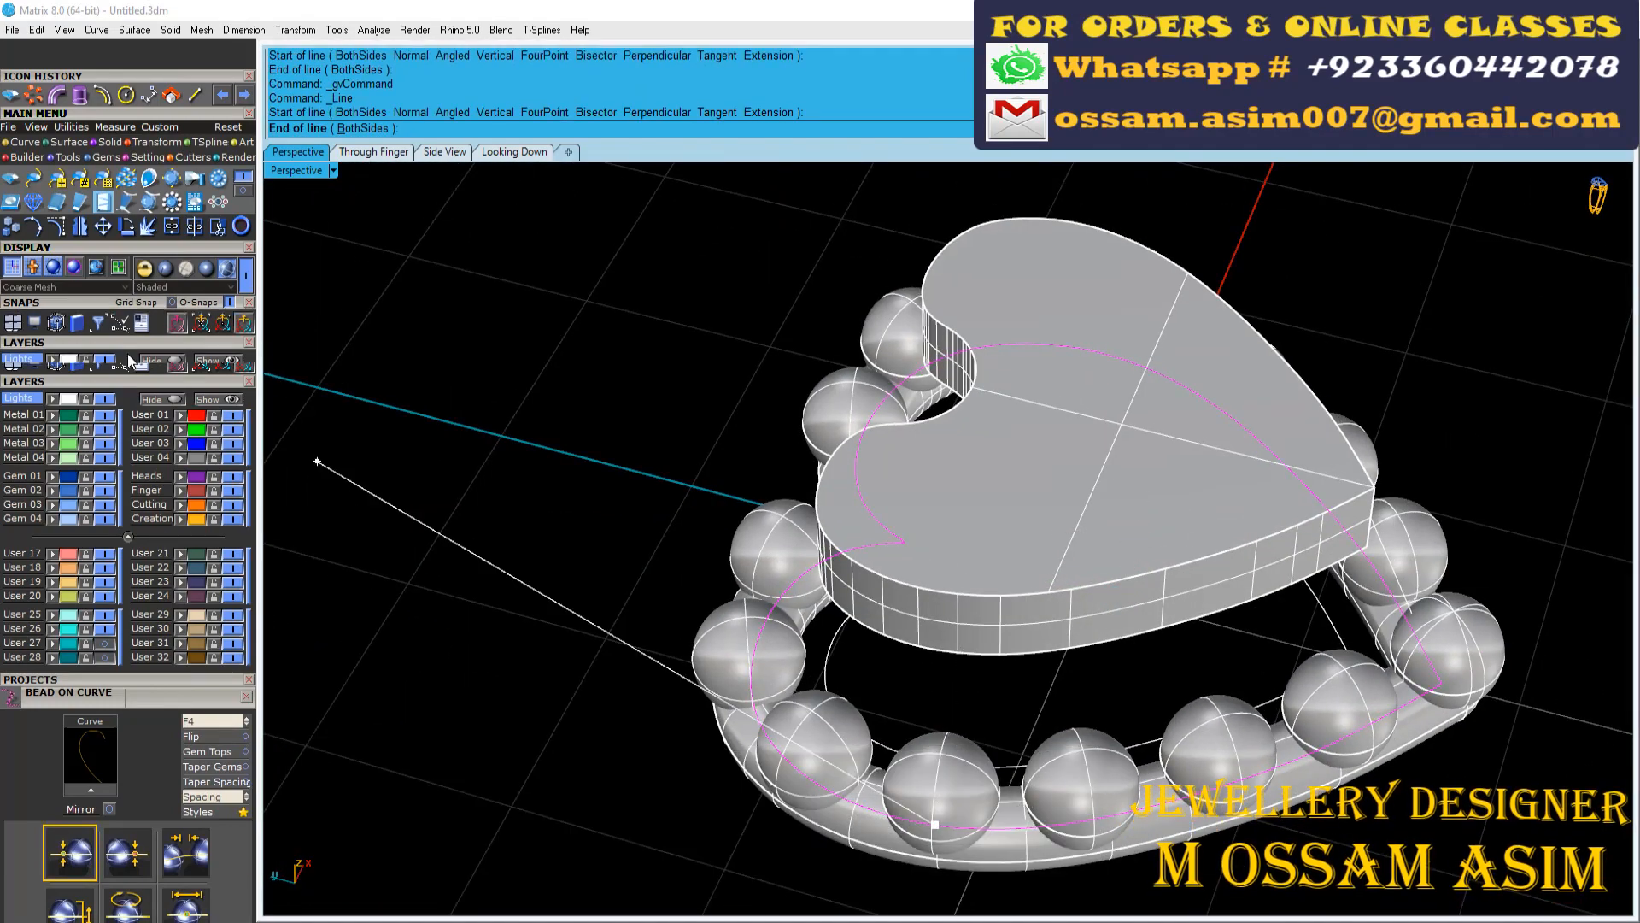
{"action": "left_click", "coordinate": [957, 650]}
{"action": "scroll", "coordinate": [622, 392], "scroll_direction": "up", "scroll_amount": 8}
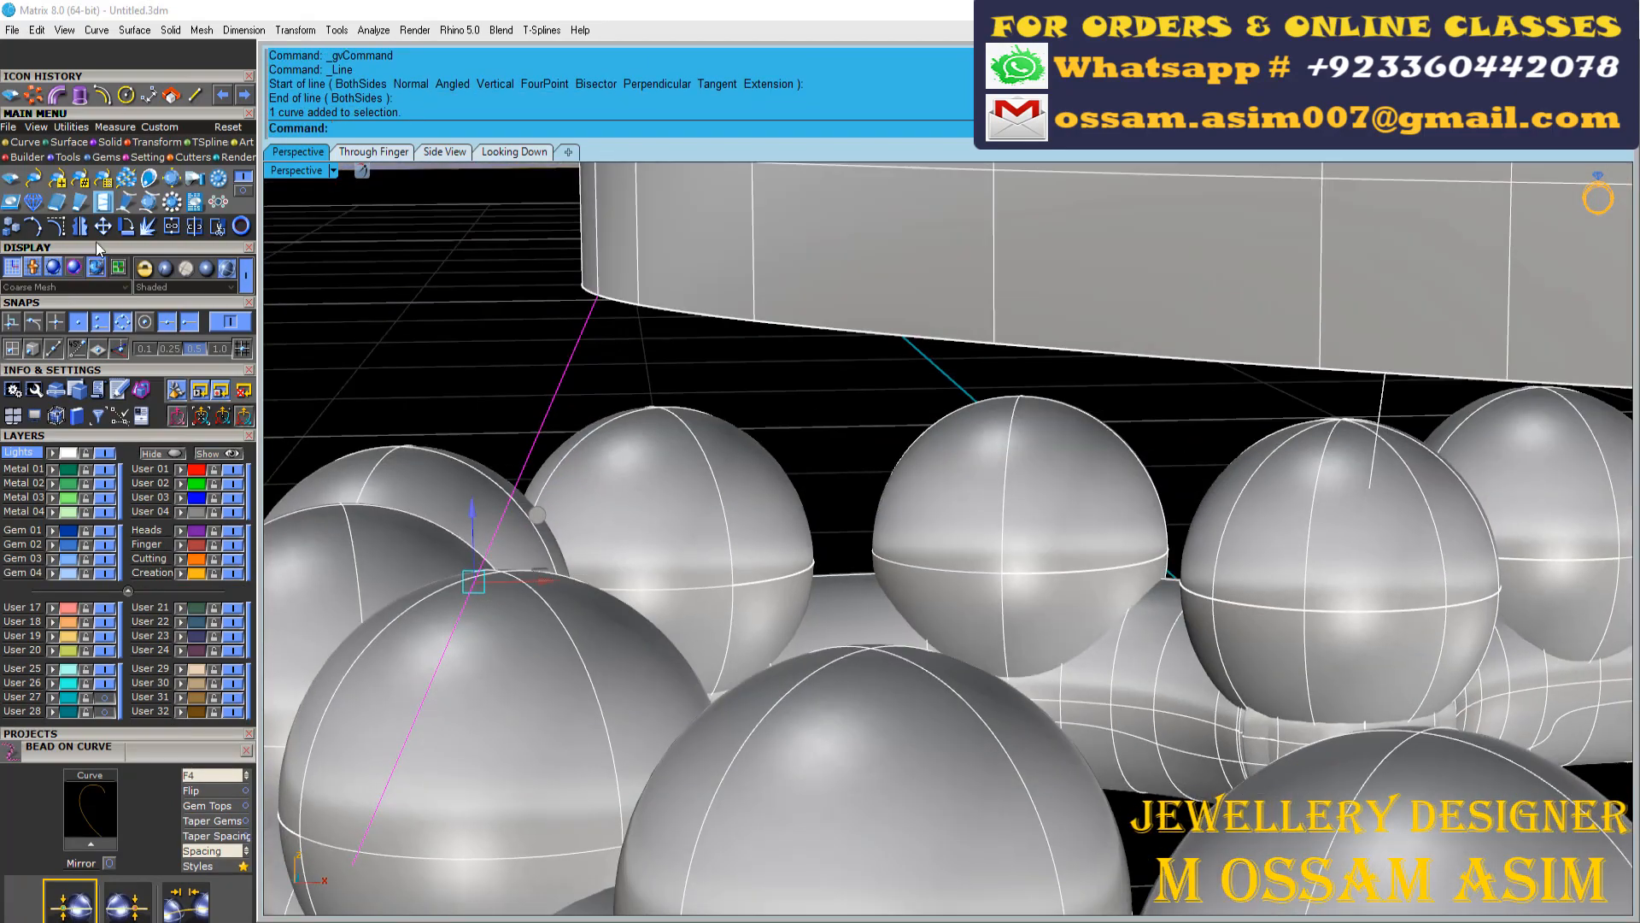
Show the control points of the side guide line and shift its upper end into the heart plate
{"action": "left_click", "coordinate": [96, 266]}
{"action": "scroll", "coordinate": [468, 262], "scroll_direction": "down", "scroll_amount": 7}
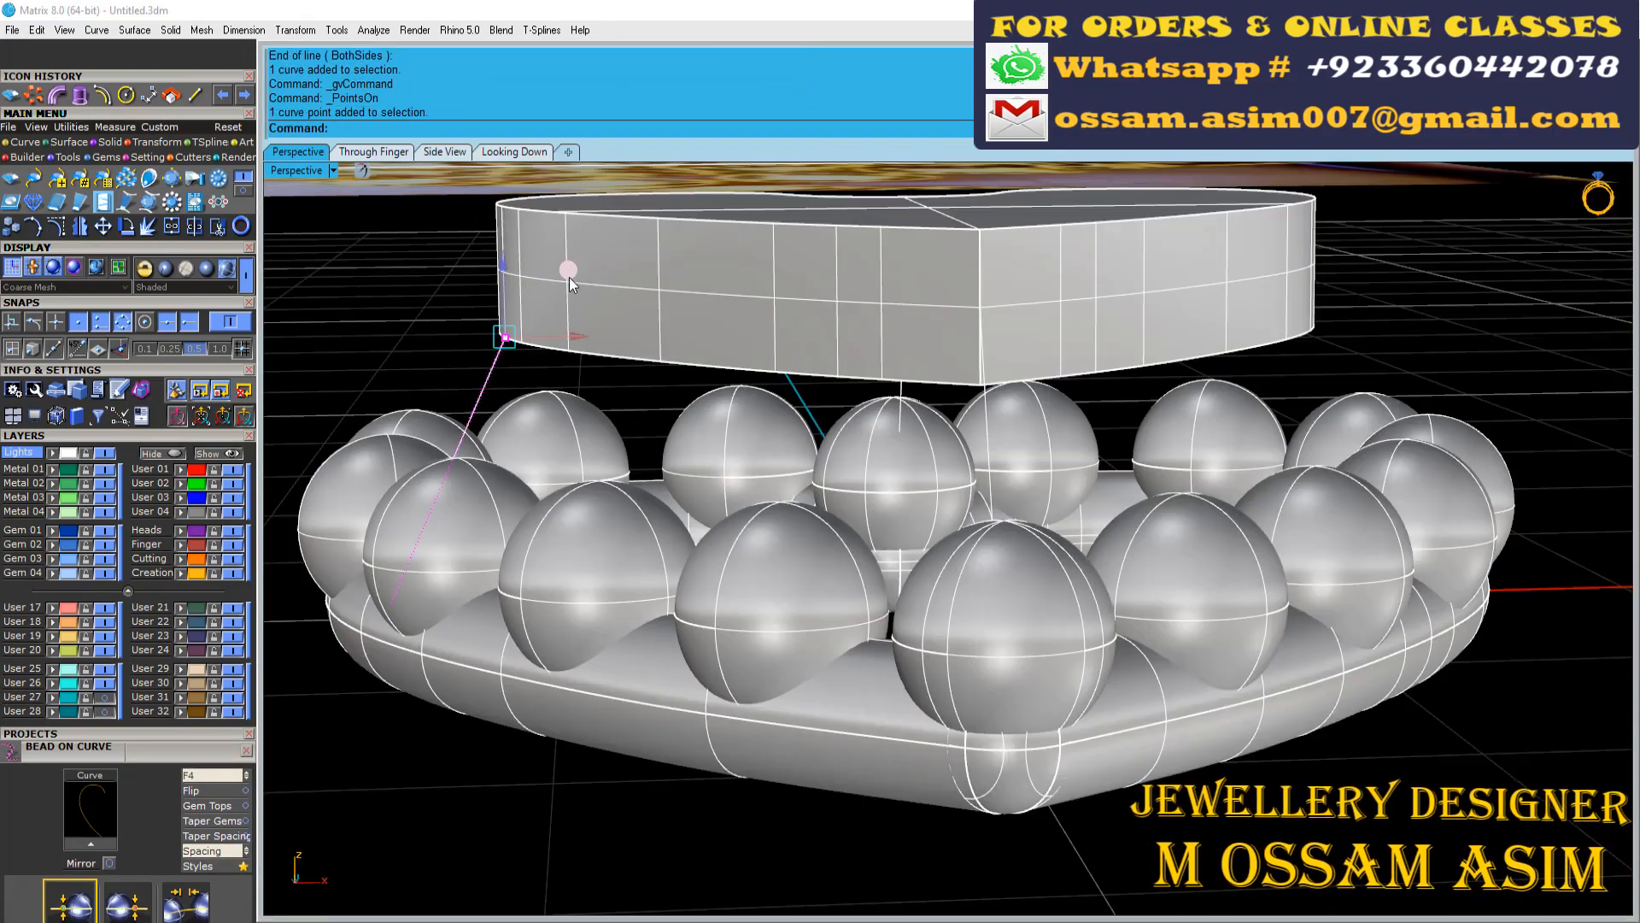
{"action": "scroll", "coordinate": [504, 347], "scroll_direction": "up", "scroll_amount": 5}
{"action": "left_click", "coordinate": [538, 378]}
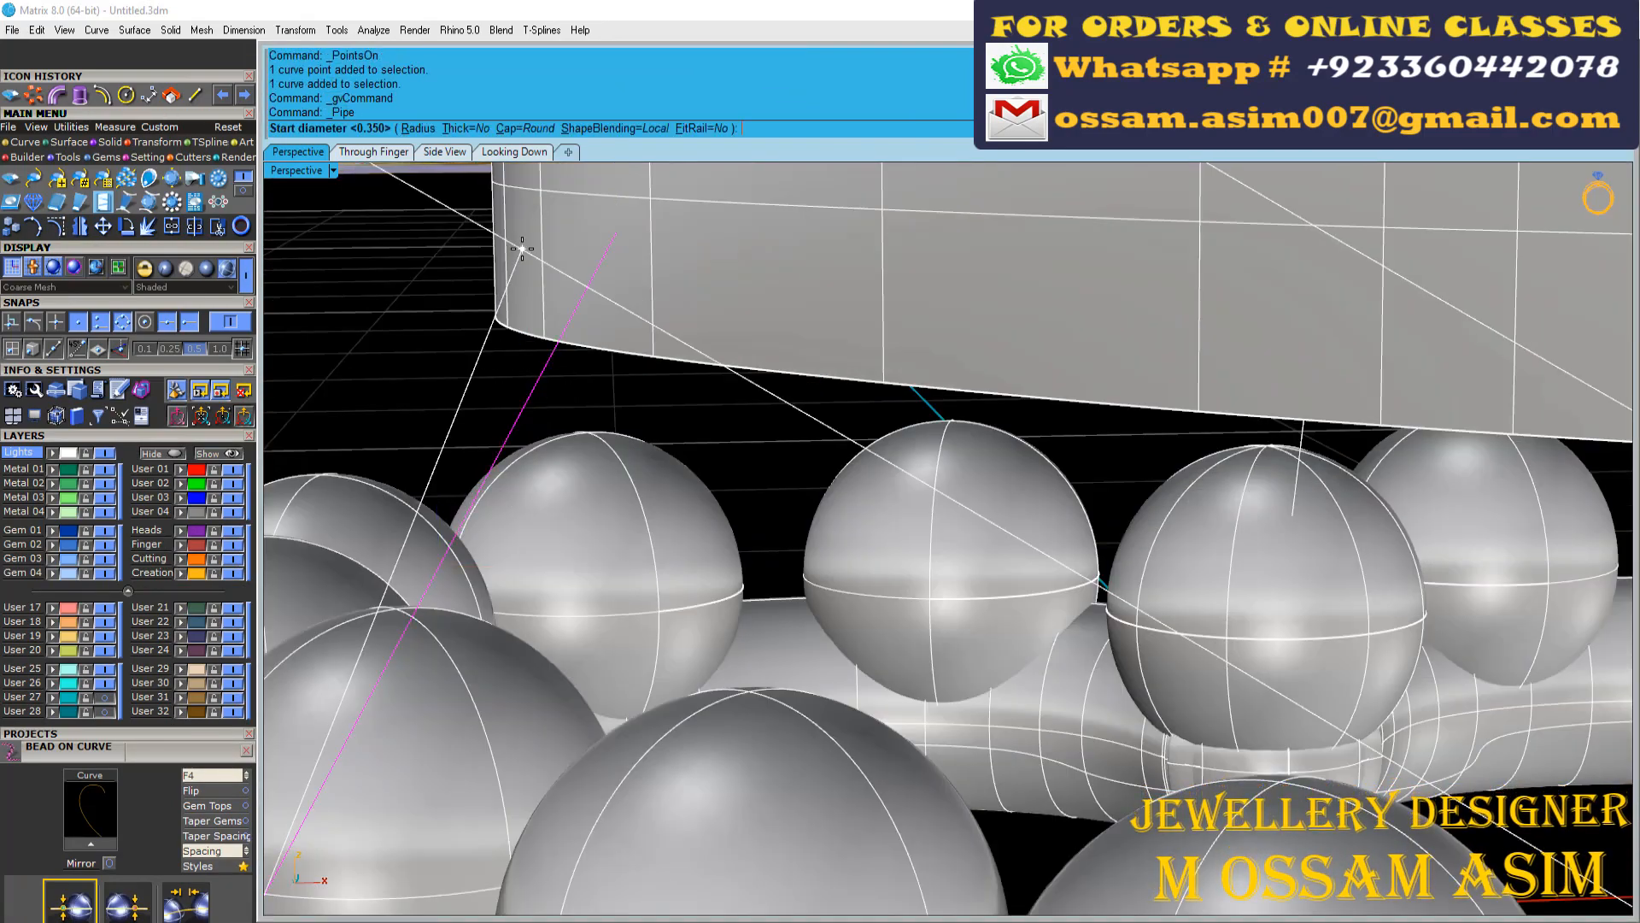
Pipe the post guide lines at 0.35 mm diameter with round caps to connect the bead frame to the plate
{"action": "key", "text": "Return"}
{"action": "key", "text": "Return"}
{"action": "key", "text": "Return"}
{"action": "scroll", "coordinate": [522, 249], "scroll_direction": "down", "scroll_amount": 8}
{"action": "right_click_drag", "start_coordinate": [581, 374], "coordinate": [439, 413]}
{"action": "scroll", "coordinate": [742, 381], "scroll_direction": "up", "scroll_amount": 6}
{"action": "left_click", "coordinate": [57, 95]}
{"action": "key", "text": "Return"}
{"action": "scroll", "coordinate": [769, 359], "scroll_direction": "down", "scroll_amount": 6}
{"action": "left_click", "coordinate": [56, 95]}
{"action": "key", "text": "Return"}
{"action": "scroll", "coordinate": [986, 355], "scroll_direction": "up", "scroll_amount": 6}
Reposition the guide line of the notch post so that the post runs from its bead into the plate
{"action": "right_click_drag", "start_coordinate": [986, 356], "coordinate": [1293, 453]}
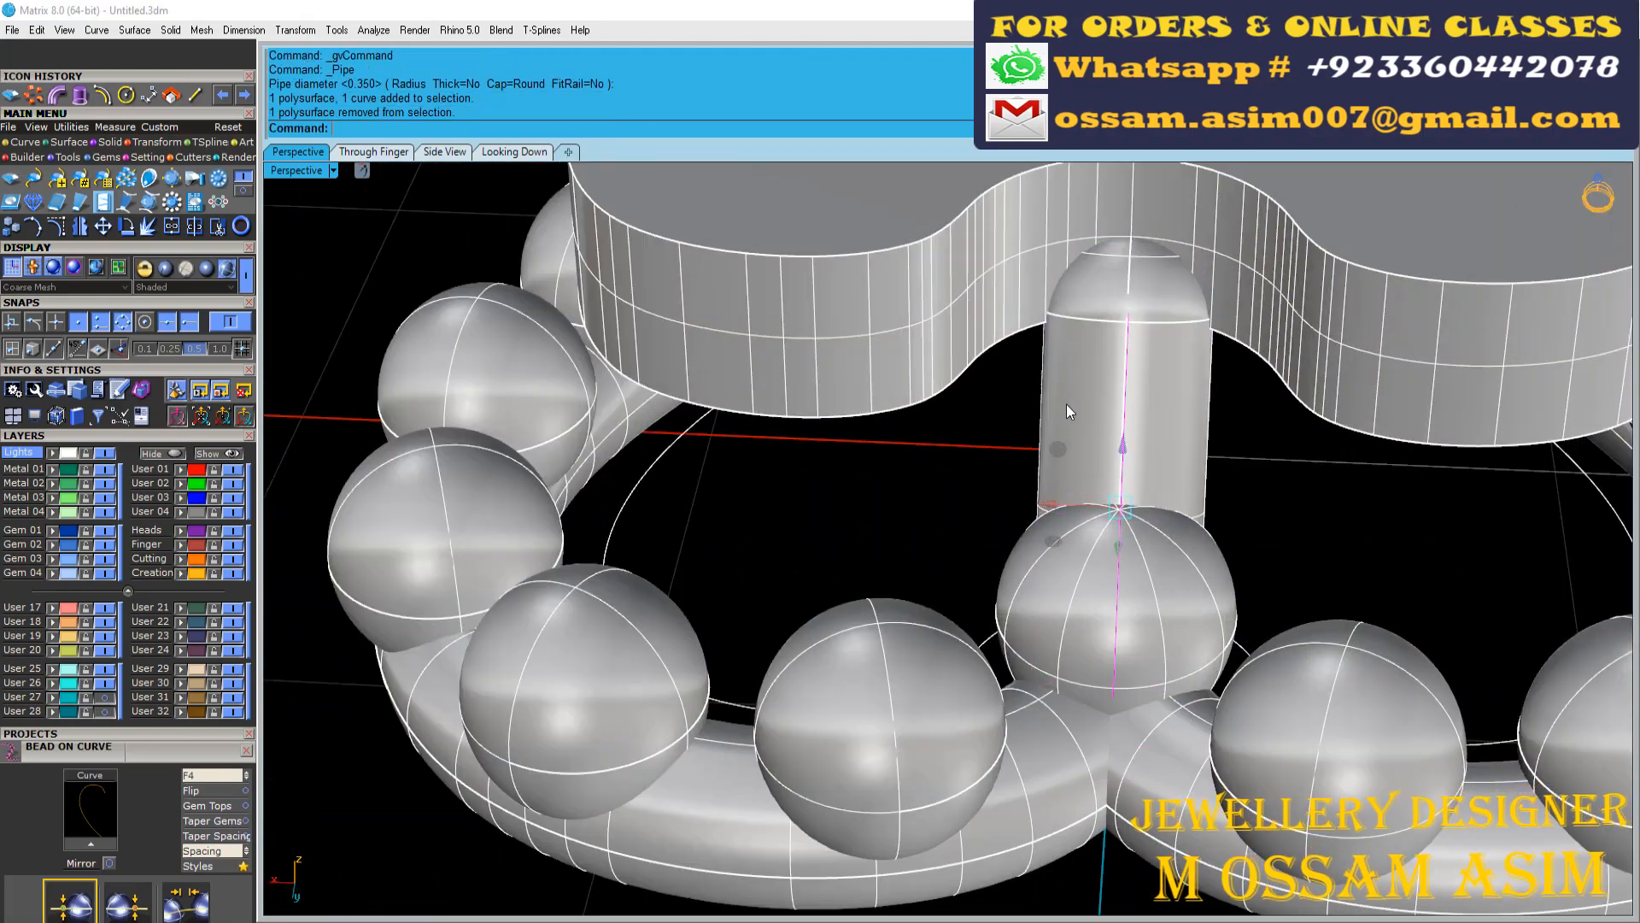
{"action": "right_click_drag", "start_coordinate": [1066, 403], "coordinate": [1264, 376]}
{"action": "right_click_drag", "start_coordinate": [1017, 322], "coordinate": [995, 359]}
{"action": "scroll", "coordinate": [996, 358], "scroll_direction": "down", "scroll_amount": 5}
{"action": "scroll", "coordinate": [956, 304], "scroll_direction": "up", "scroll_amount": 5}
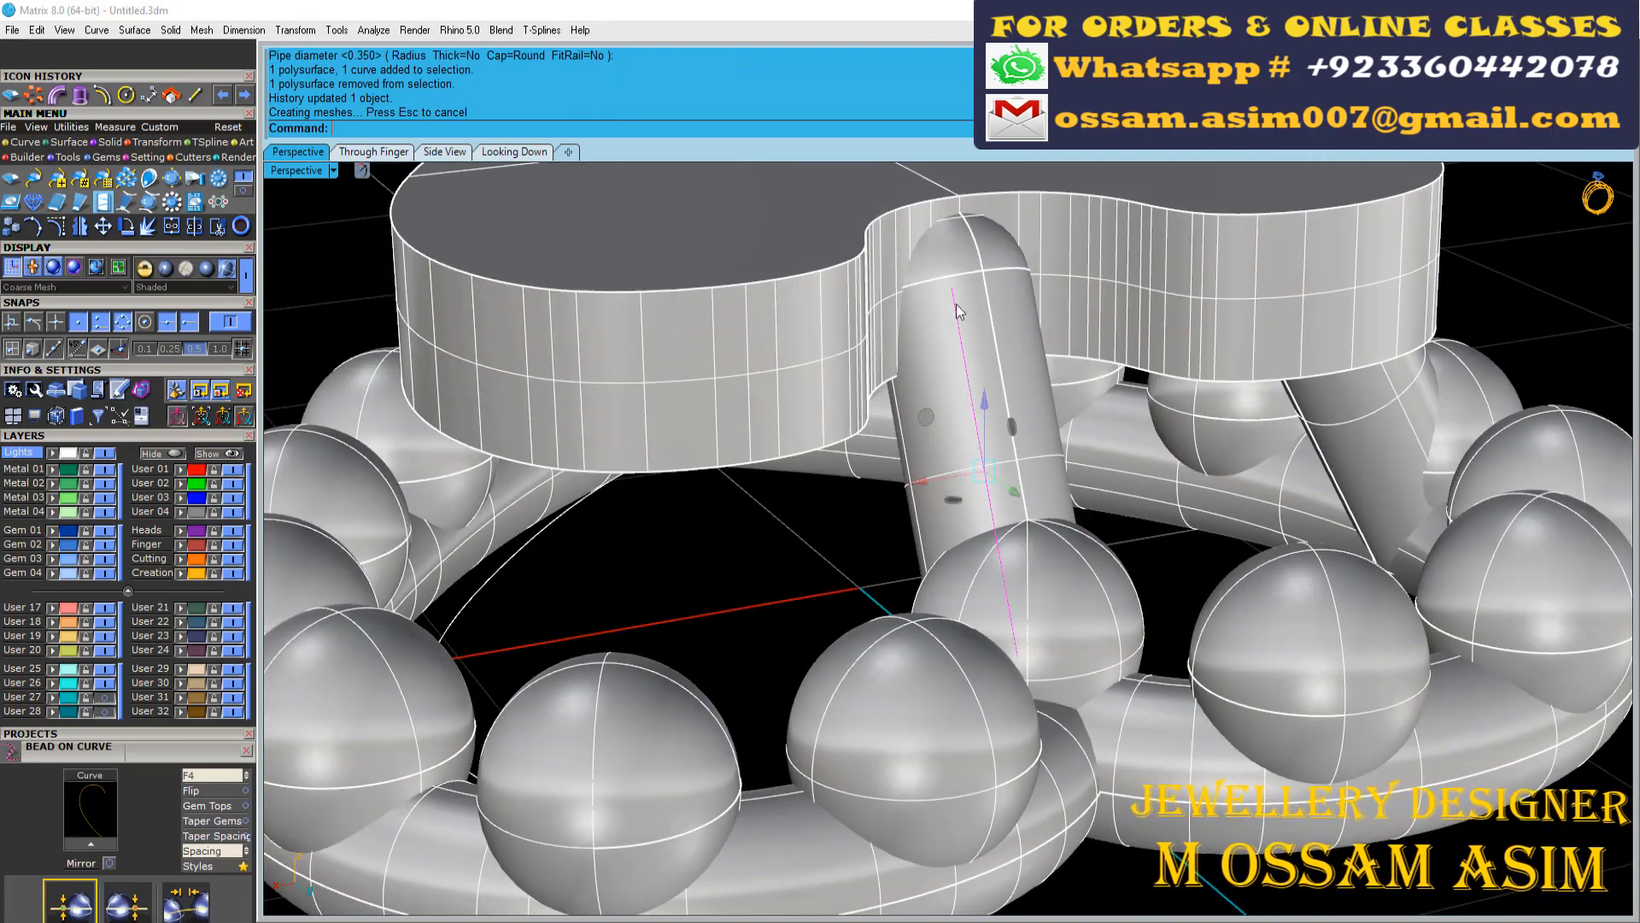
Move the guide line of the post at the heart's tip slightly inward toward the plate
{"action": "scroll", "coordinate": [956, 304], "scroll_direction": "down", "scroll_amount": 5}
{"action": "right_click_drag", "start_coordinate": [956, 305], "coordinate": [363, 402]}
{"action": "left_click_drag", "start_coordinate": [359, 395], "coordinate": [479, 644]}
{"action": "scroll", "coordinate": [446, 465], "scroll_direction": "up", "scroll_amount": 4}
{"action": "left_click", "coordinate": [450, 464], "text": "ctrl"}
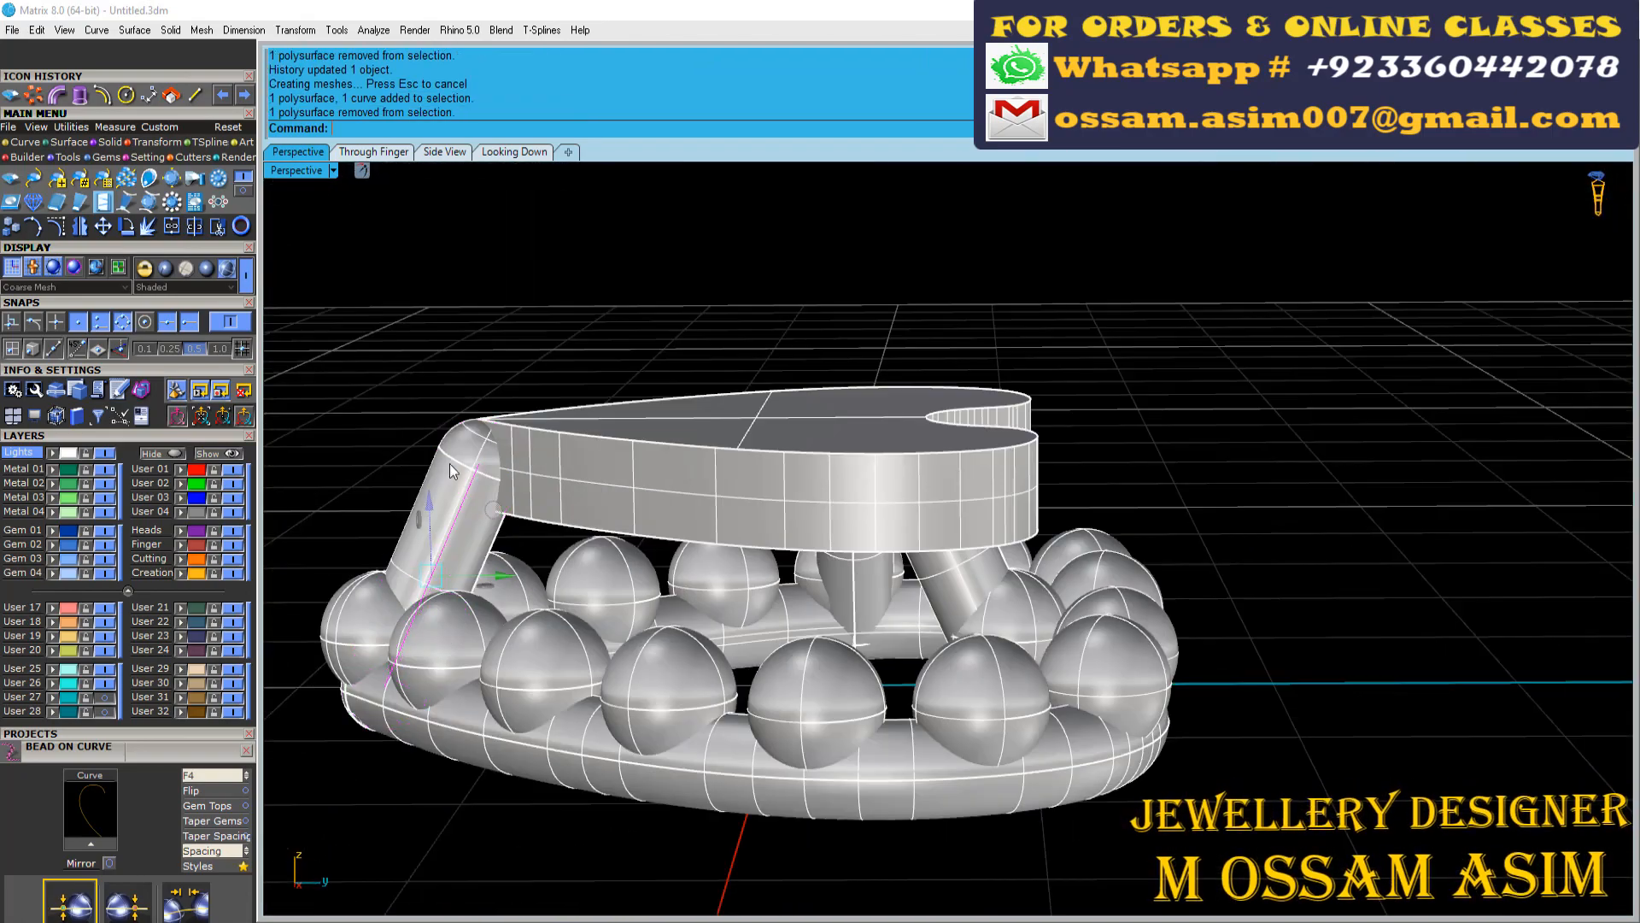
{"action": "left_click_drag", "start_coordinate": [539, 565], "coordinate": [554, 562]}
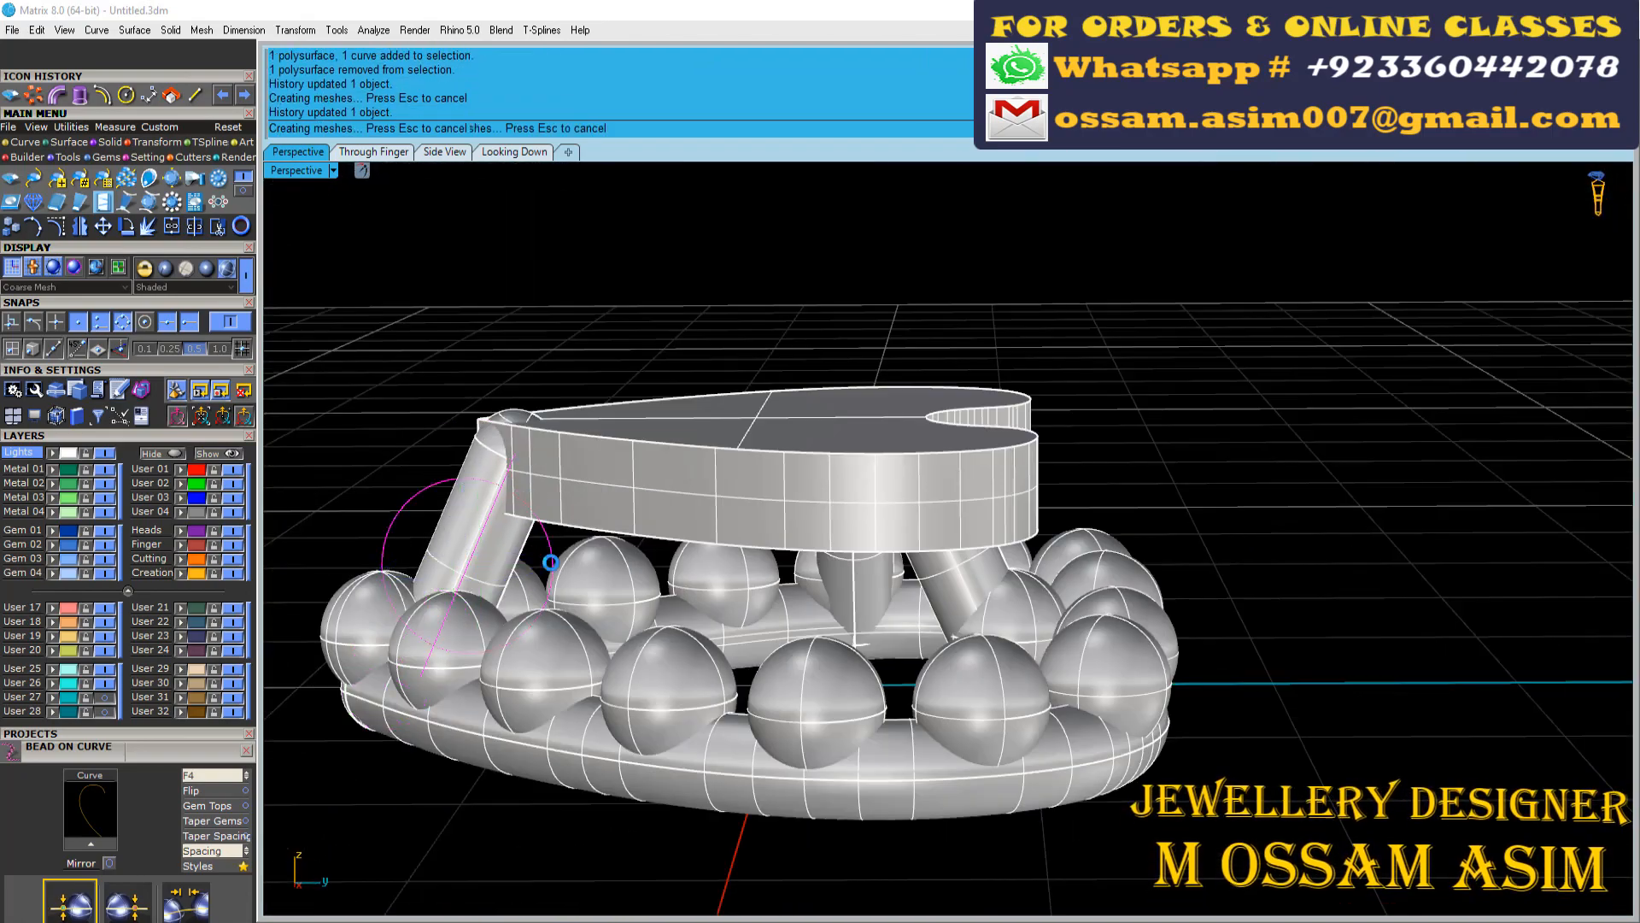
{"action": "key", "text": "Escape"}
Mirror a copy of the side post across the vertical axis through the origin 0
{"action": "scroll", "coordinate": [612, 418], "scroll_direction": "down", "scroll_amount": 2}
{"action": "right_click_drag", "start_coordinate": [611, 418], "coordinate": [653, 718]}
{"action": "scroll", "coordinate": [652, 718], "scroll_direction": "up", "scroll_amount": 2}
{"action": "scroll", "coordinate": [821, 687], "scroll_direction": "down", "scroll_amount": 6}
{"action": "left_click", "coordinate": [811, 682]}
{"action": "type", "text": "mi0"}
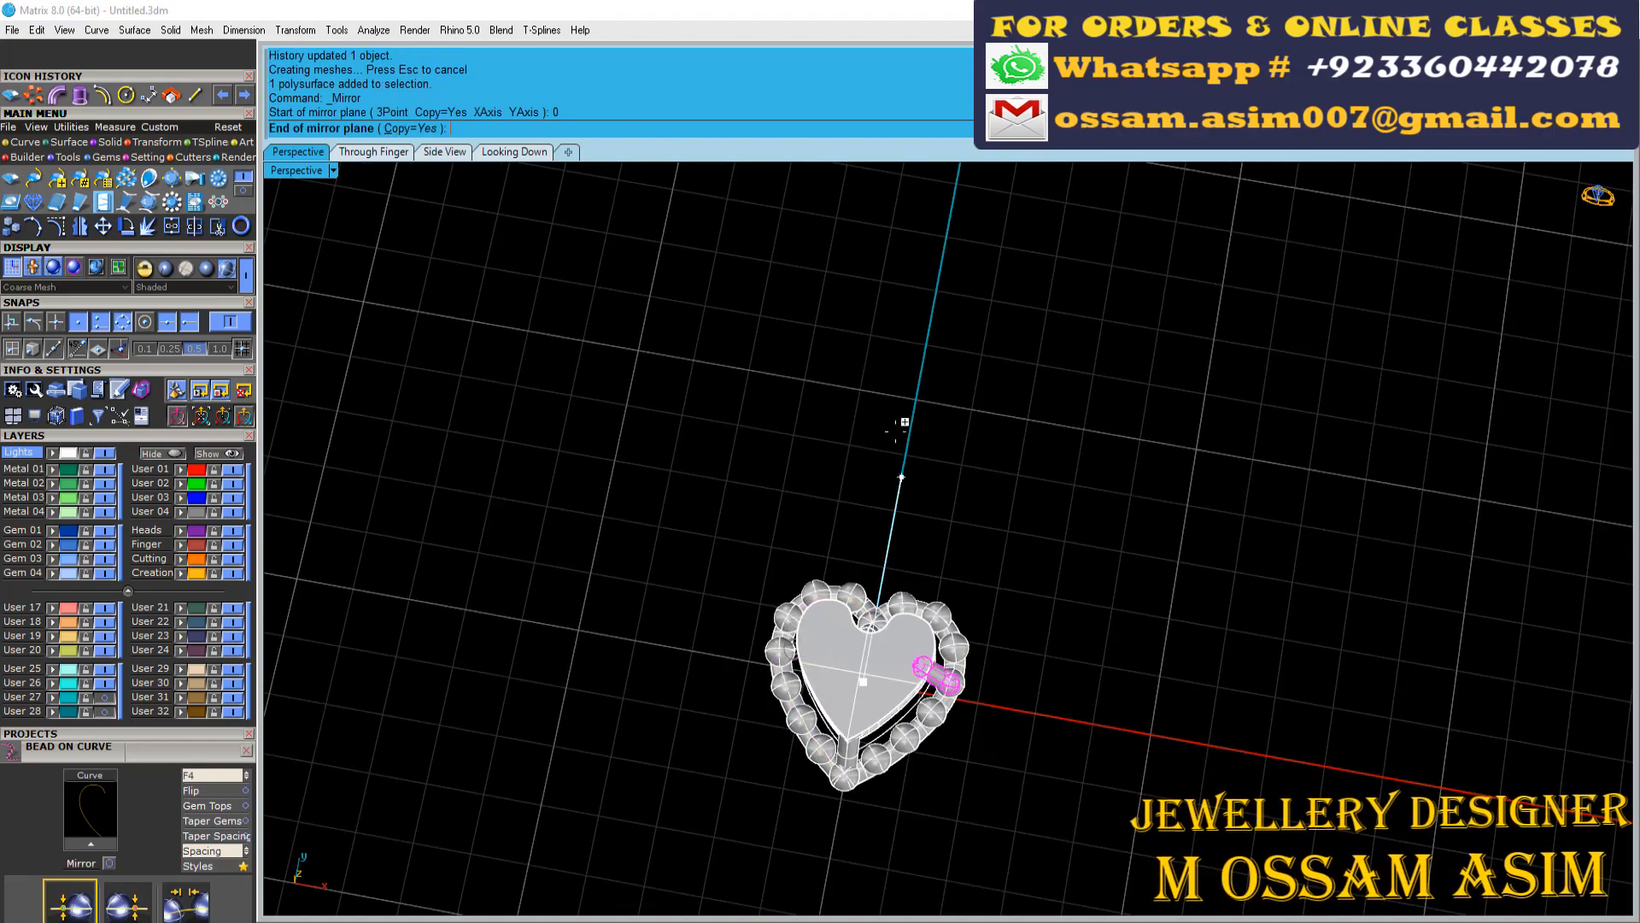
{"action": "left_click", "coordinate": [903, 423]}
Assign the heart plate to the User 26 layer and hide that layer
{"action": "right_click_drag", "start_coordinate": [902, 427], "coordinate": [910, 736]}
{"action": "scroll", "coordinate": [910, 736], "scroll_direction": "up", "scroll_amount": 7}
{"action": "left_click", "coordinate": [846, 663]}
{"action": "left_click", "coordinate": [67, 686]}
{"action": "left_click", "coordinate": [105, 684]}
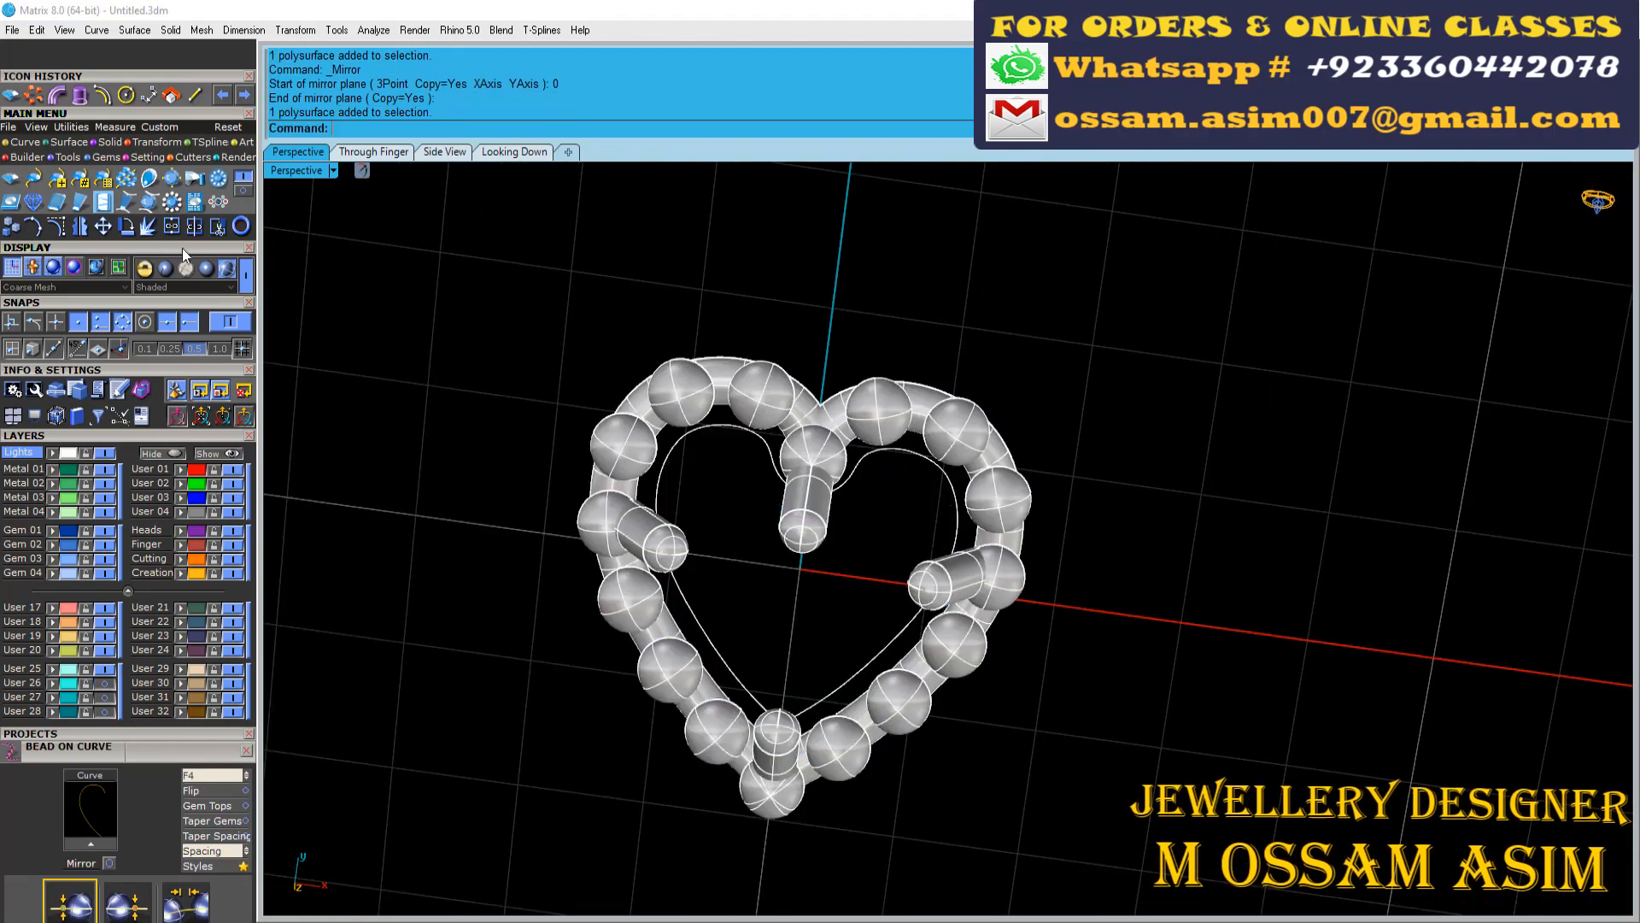
Group the remaining heart frame parts on the hidden User 25 layer and save the file
{"action": "left_click", "coordinate": [206, 268]}
{"action": "key", "text": "ctrl+a"}
{"action": "scroll", "coordinate": [570, 665], "scroll_direction": "up", "scroll_amount": 6}
{"action": "left_click", "coordinate": [68, 669]}
{"action": "left_click", "coordinate": [105, 670]}
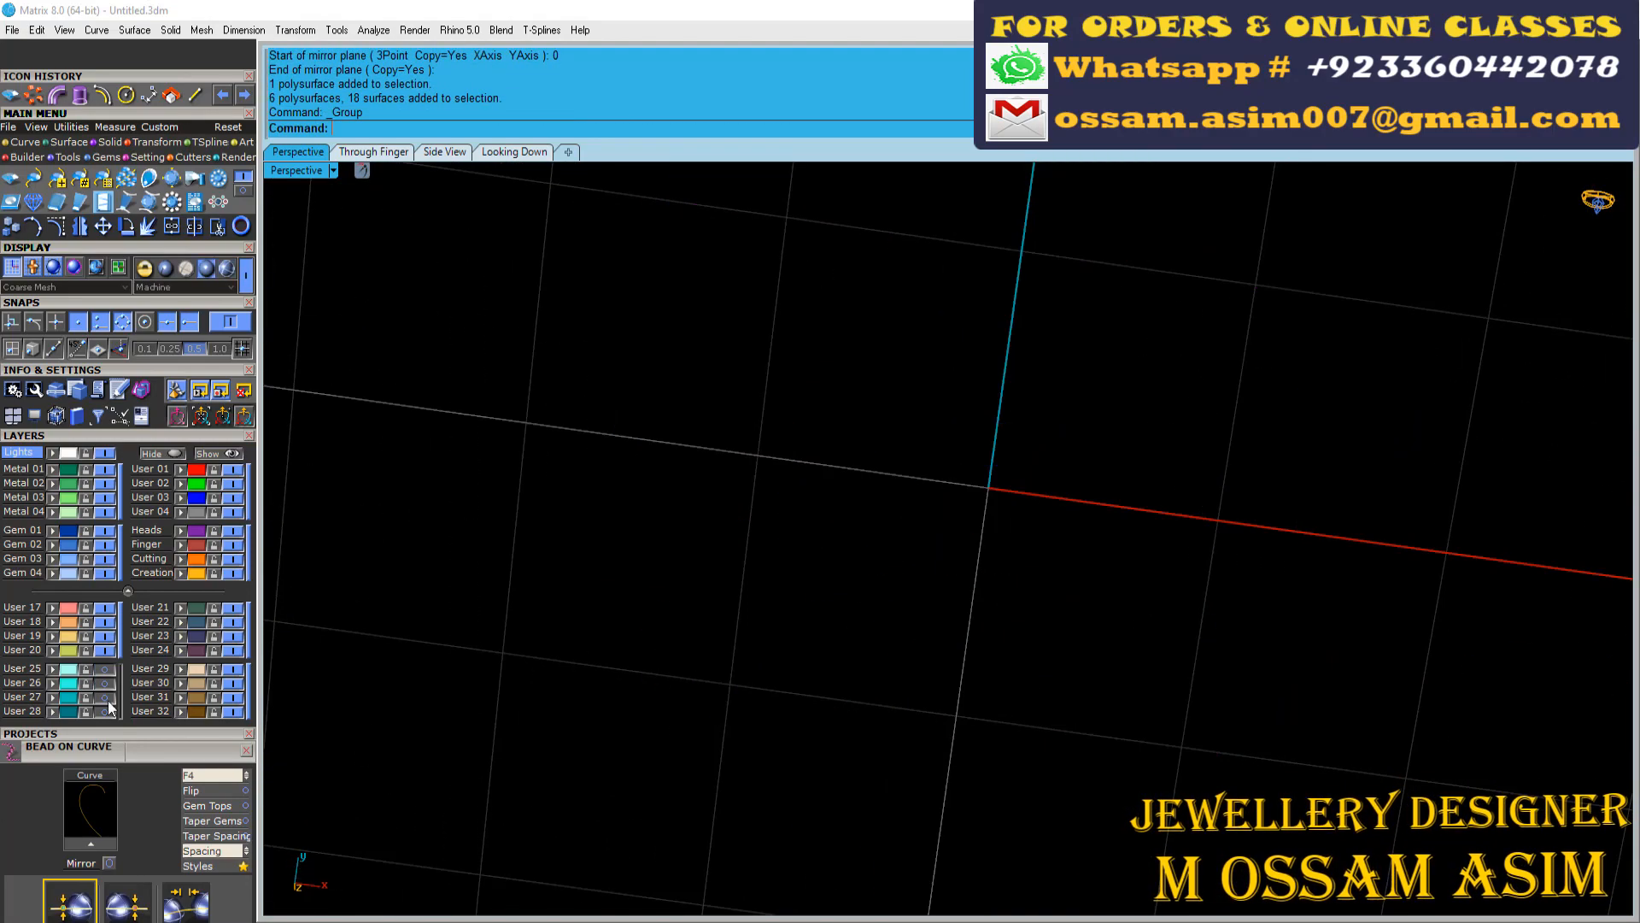
{"action": "scroll", "coordinate": [760, 623], "scroll_direction": "down", "scroll_amount": 6}
{"action": "key", "text": "ctrl+s"}
Delete all leftover construction curves of the heart motif
{"action": "scroll", "coordinate": [760, 623], "scroll_direction": "down", "scroll_amount": 8}
{"action": "right_click_drag", "start_coordinate": [721, 392], "coordinate": [732, 439]}
{"action": "scroll", "coordinate": [781, 301], "scroll_direction": "up", "scroll_amount": 2}
{"action": "scroll", "coordinate": [781, 301], "scroll_direction": "up", "scroll_amount": 8}
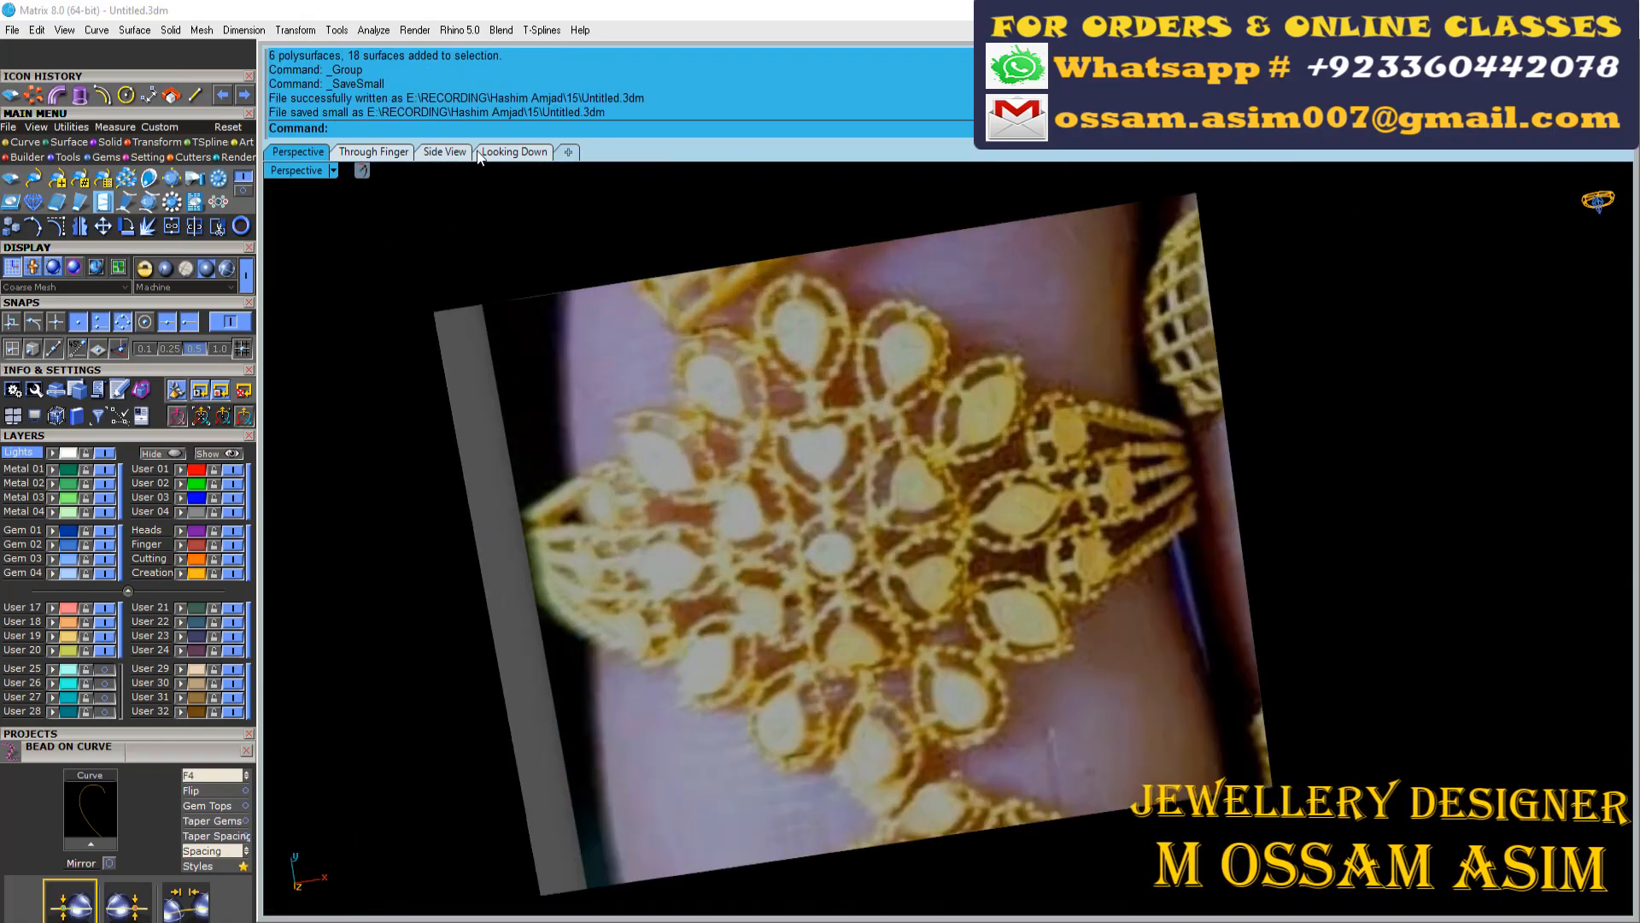
{"action": "left_click", "coordinate": [514, 152]}
{"action": "scroll", "coordinate": [575, 424], "scroll_direction": "down", "scroll_amount": 5}
{"action": "key", "text": "ctrl+a"}
{"action": "key", "text": "Delete"}
Examine the pear-shaped motif and its dimension on the reference photo from above
{"action": "right_click_drag", "start_coordinate": [564, 359], "coordinate": [545, 513]}
{"action": "scroll", "coordinate": [545, 512], "scroll_direction": "down", "scroll_amount": 8}
{"action": "right_click_drag", "start_coordinate": [598, 256], "coordinate": [671, 906]}
{"action": "scroll", "coordinate": [608, 286], "scroll_direction": "up", "scroll_amount": 7}
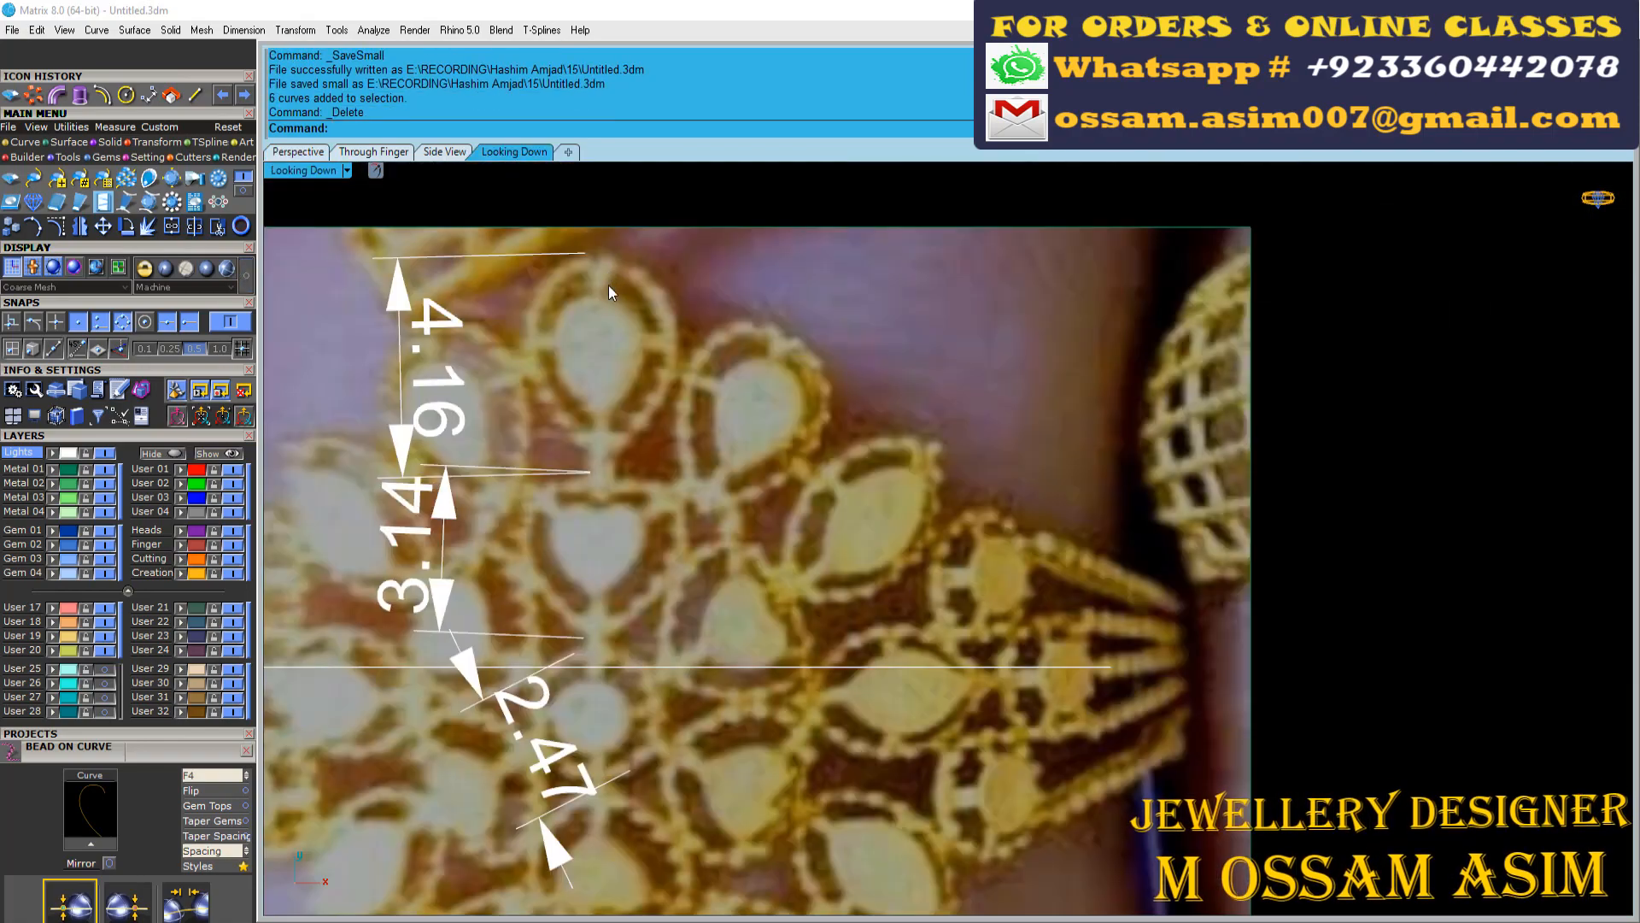
{"action": "scroll", "coordinate": [608, 342], "scroll_direction": "down", "scroll_amount": 4}
{"action": "right_click_drag", "start_coordinate": [613, 367], "coordinate": [630, 457]}
{"action": "scroll", "coordinate": [605, 469], "scroll_direction": "up", "scroll_amount": 6}
{"action": "scroll", "coordinate": [786, 649], "scroll_direction": "down", "scroll_amount": 15}
{"action": "right_click_drag", "start_coordinate": [822, 801], "coordinate": [690, 356]}
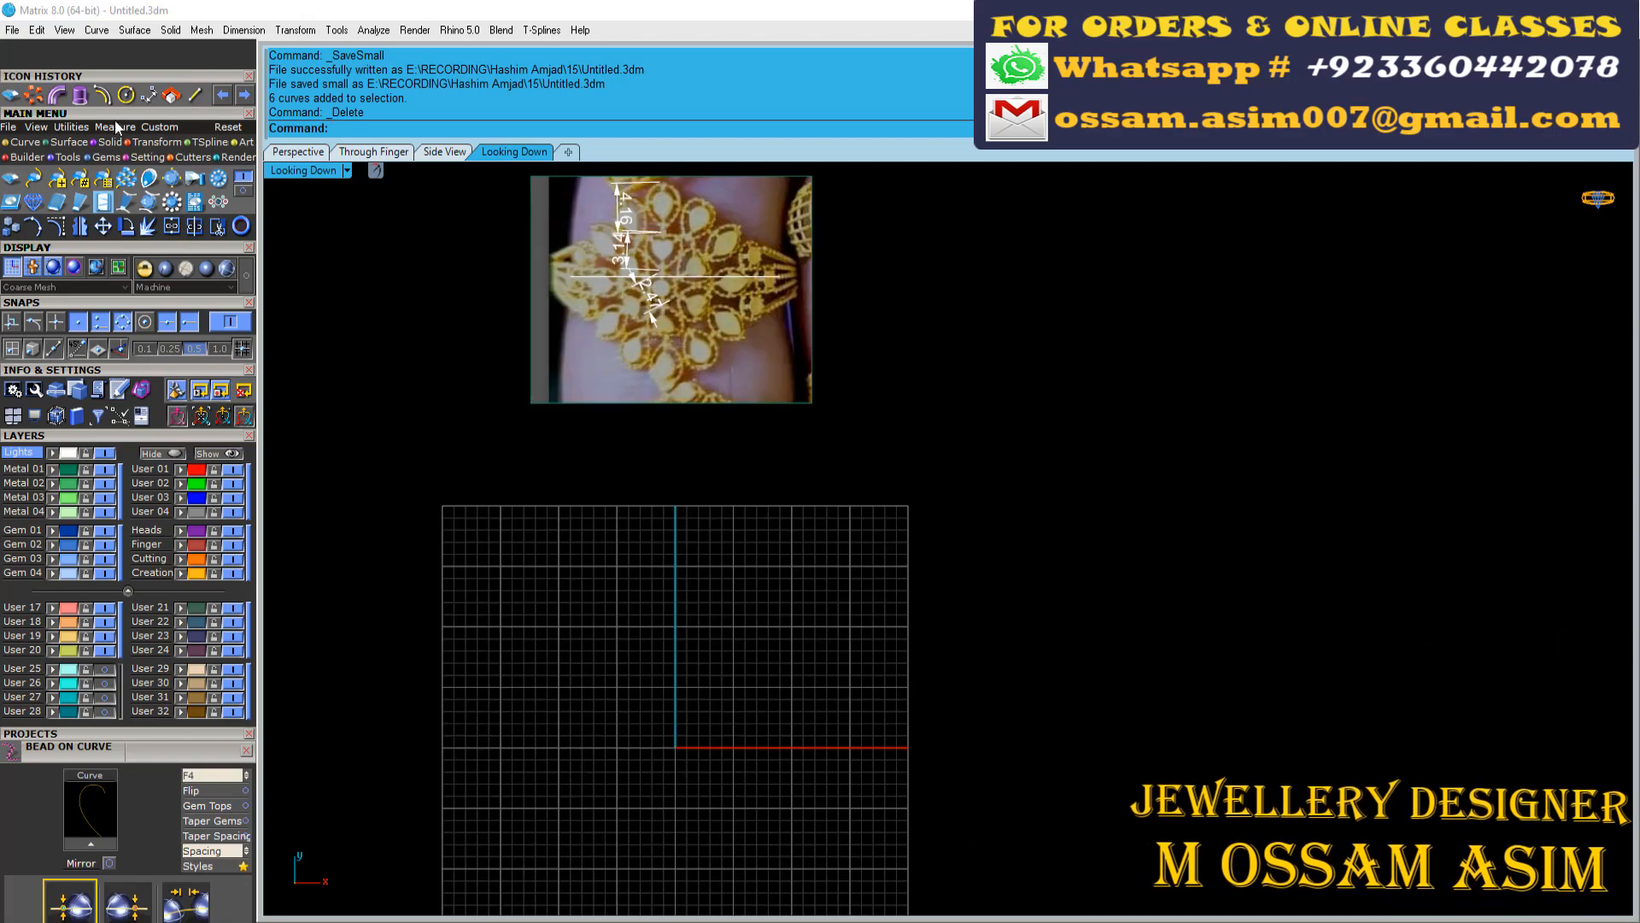
Load a pear-cut diamond 4.5 mm long and 3 mm wide at the origin
{"action": "left_click", "coordinate": [32, 798]}
{"action": "left_click", "coordinate": [33, 582]}
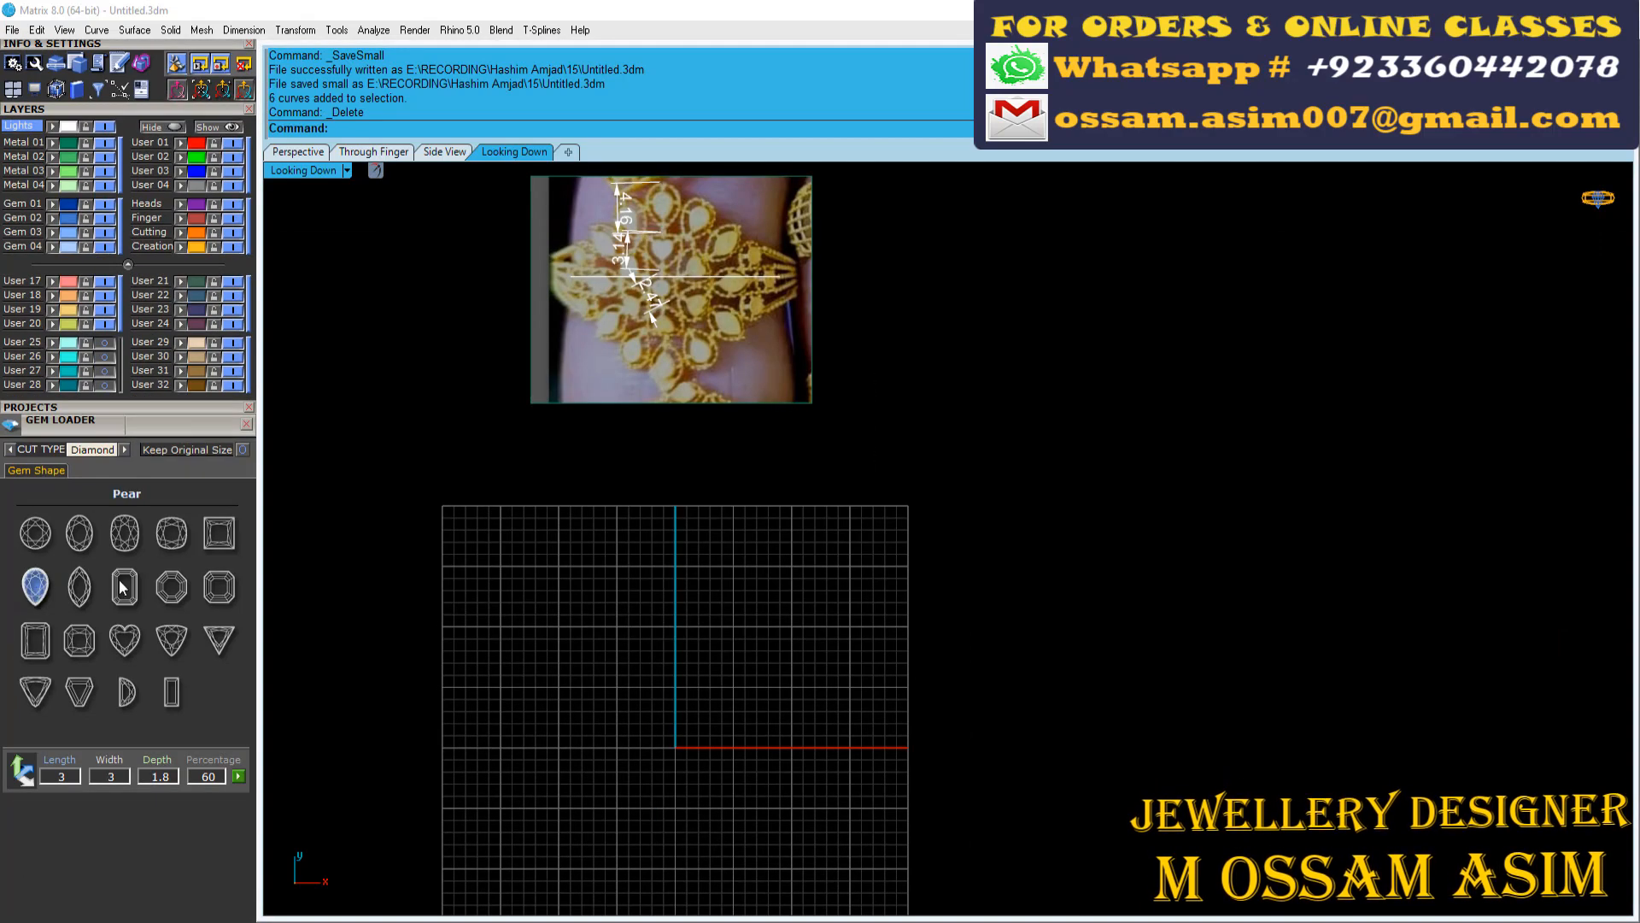
{"action": "left_click", "coordinate": [64, 560]}
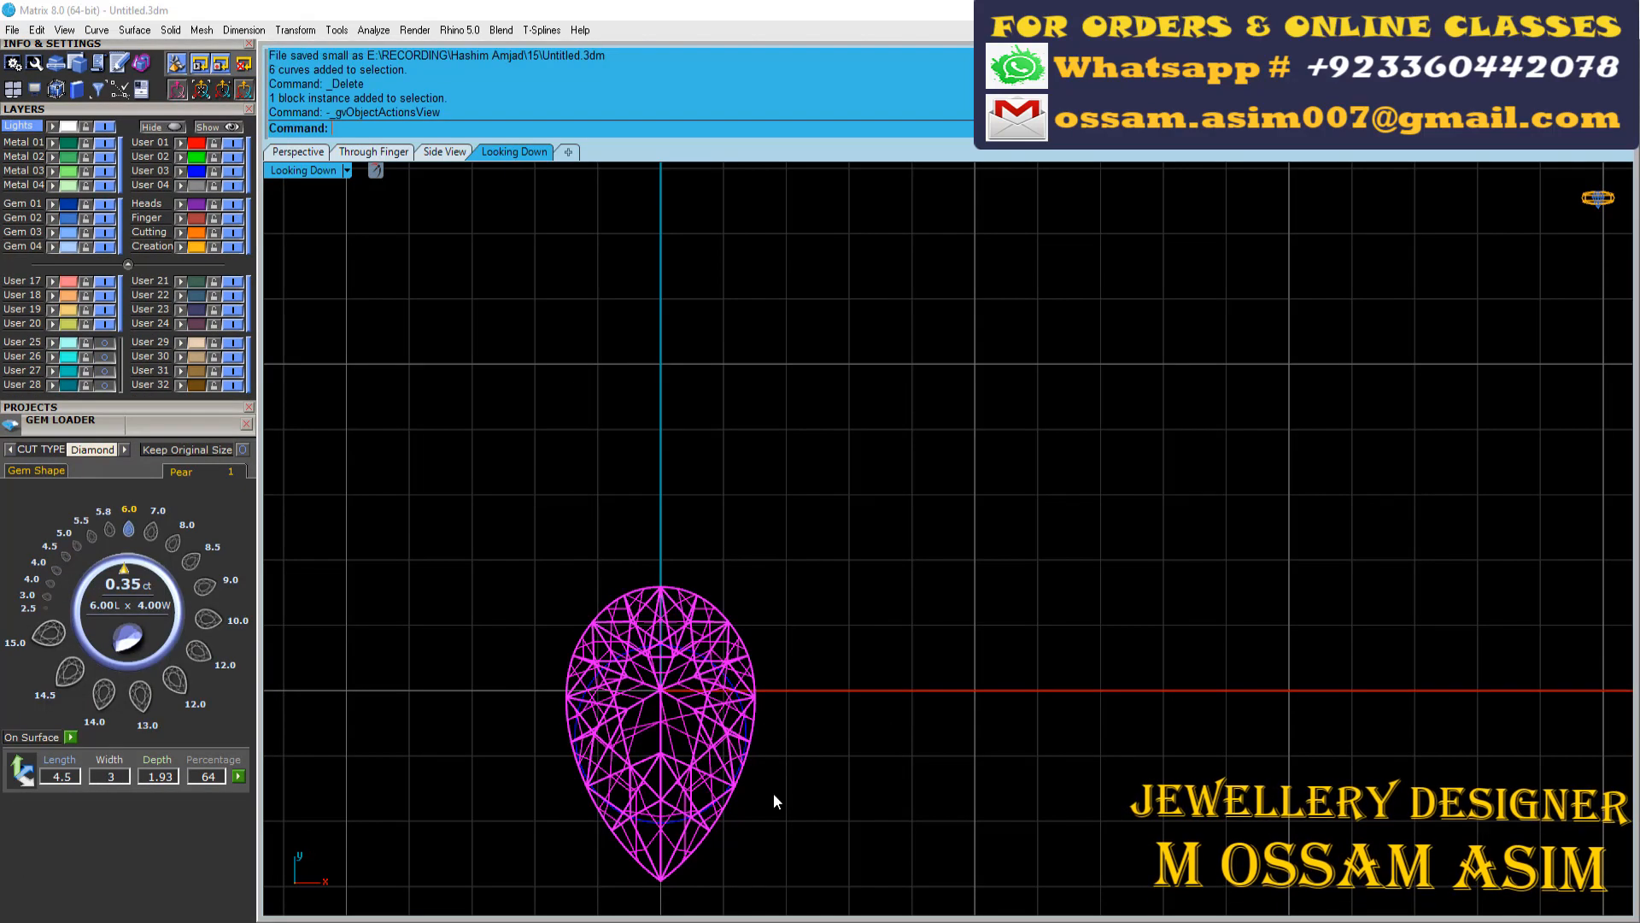
Extract the pear gem's outline curve with Gem Profile and delete the gem
{"action": "right_click", "coordinate": [706, 790]}
{"action": "left_click", "coordinate": [769, 780]}
{"action": "key", "text": "Delete"}
{"action": "scroll", "coordinate": [626, 589], "scroll_direction": "up", "scroll_amount": 3}
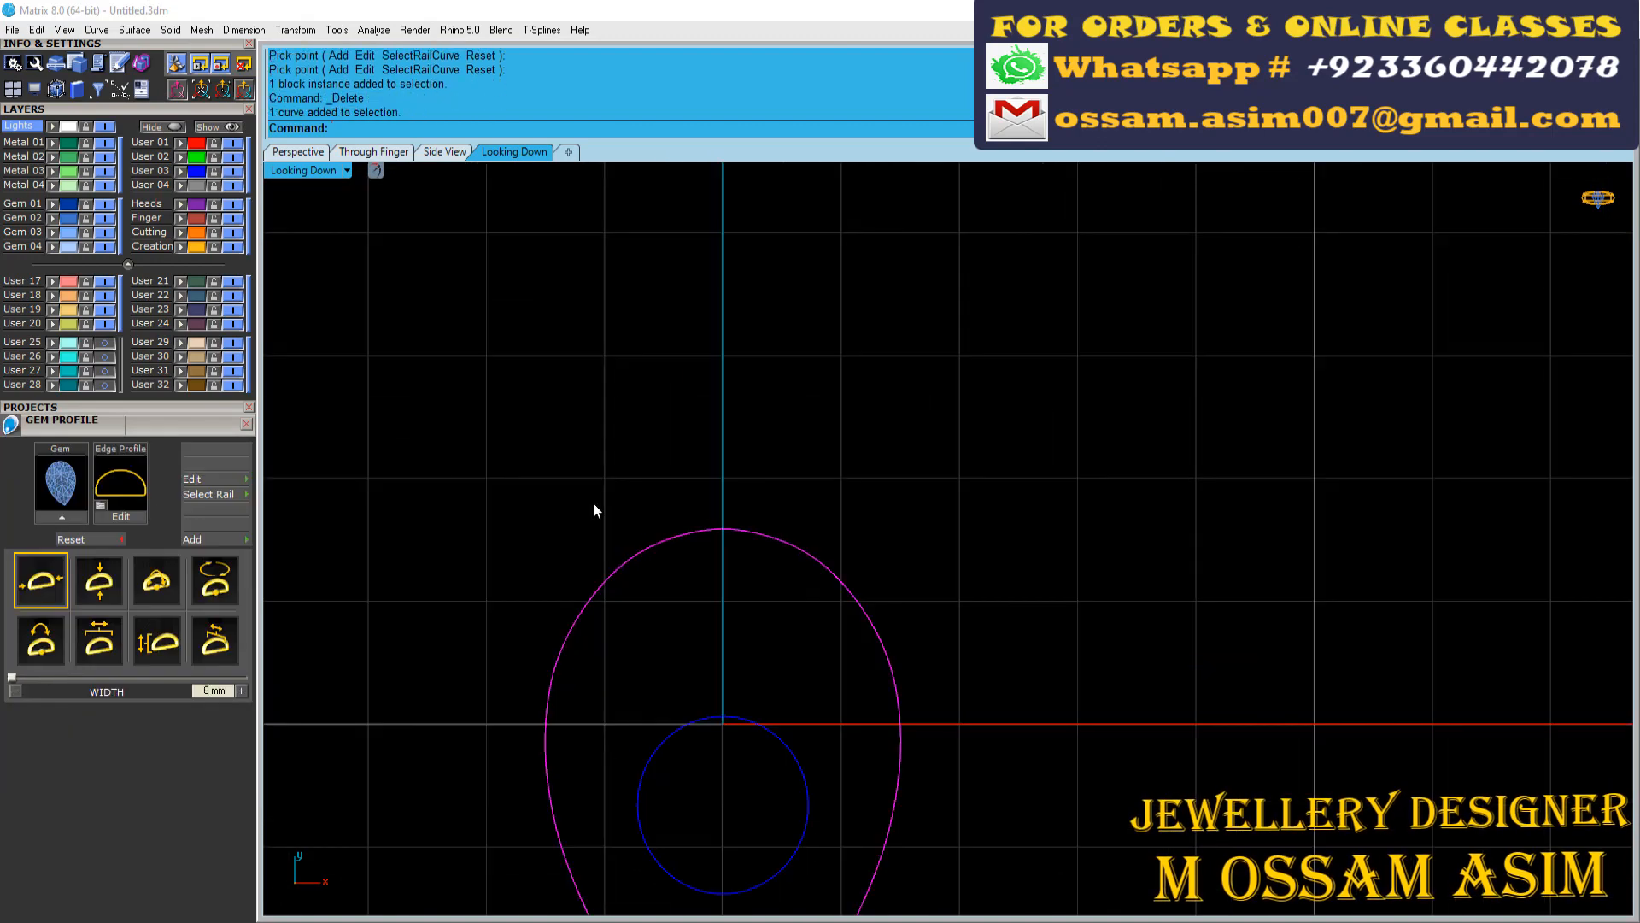
Explode the pear outline into two halves and place beads along one half in the style of the heart's beads
{"action": "key", "text": "F6"}
{"action": "scroll", "coordinate": [148, 216], "scroll_direction": "up", "scroll_amount": 5}
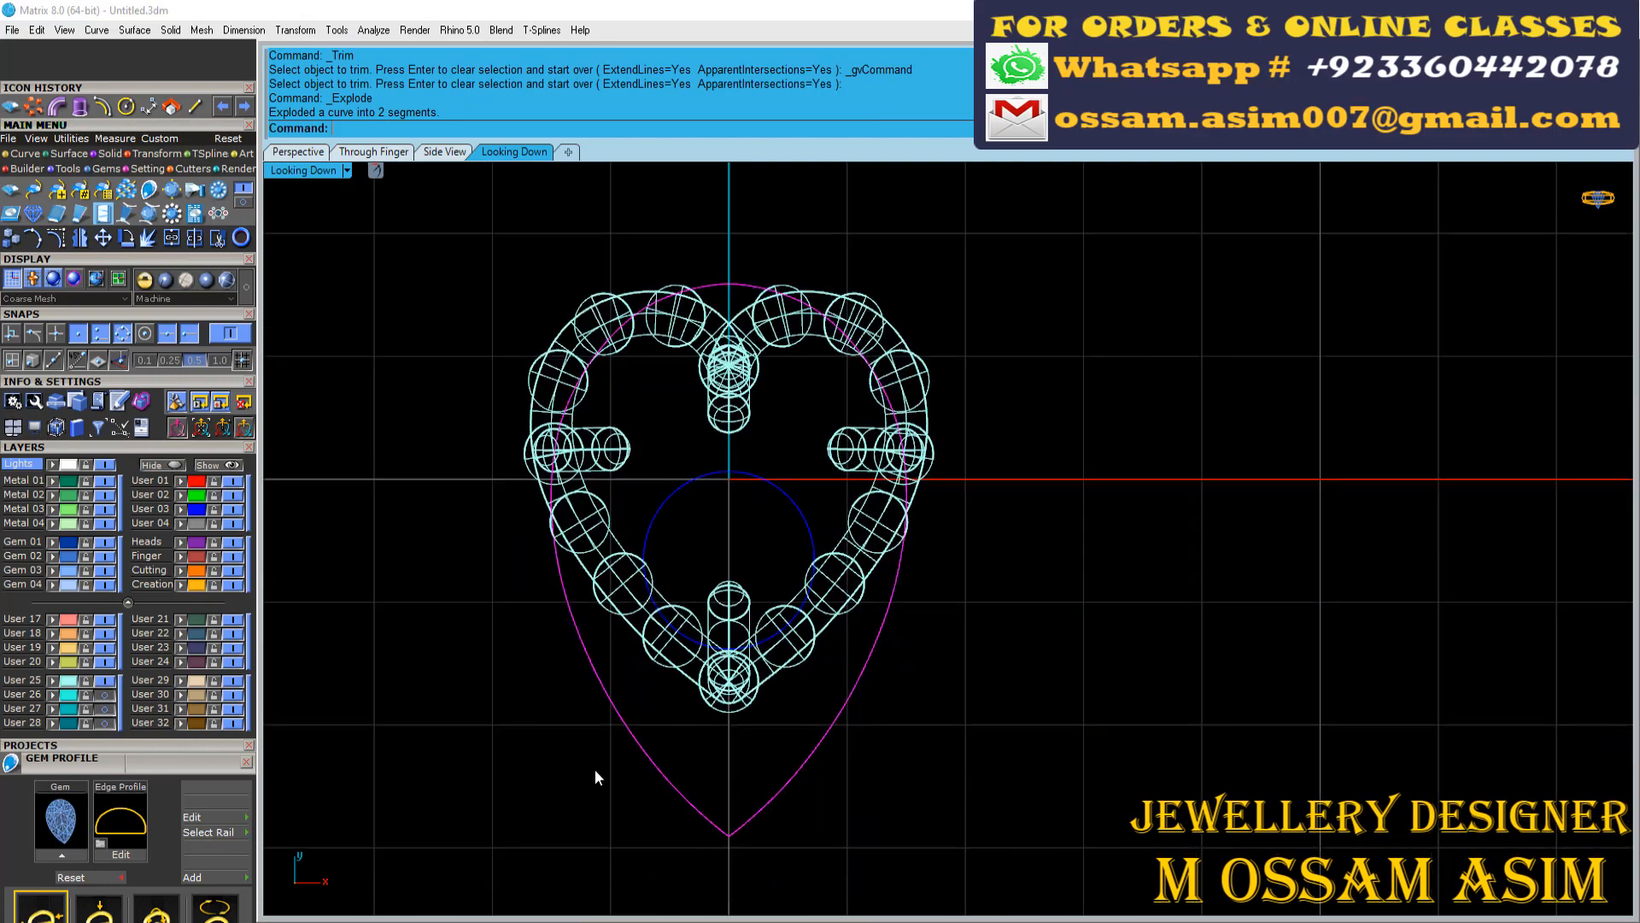
{"action": "scroll", "coordinate": [525, 483], "scroll_direction": "up", "scroll_amount": 5}
{"action": "right_click", "coordinate": [514, 526]}
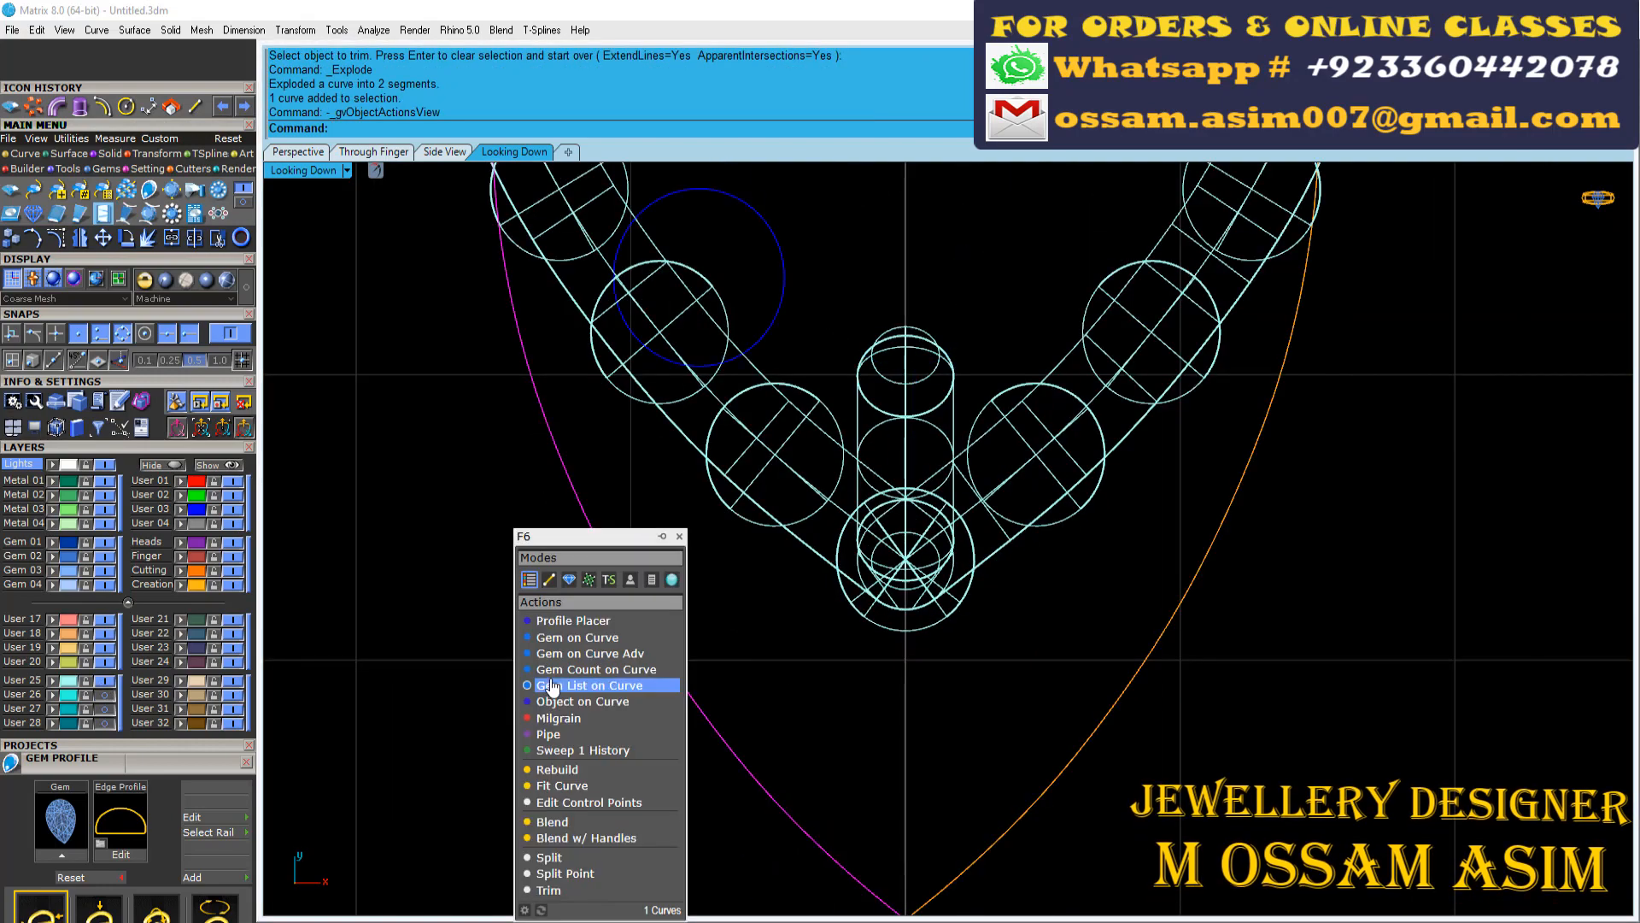
{"action": "left_click", "coordinate": [590, 685]}
{"action": "left_click", "coordinate": [763, 663]}
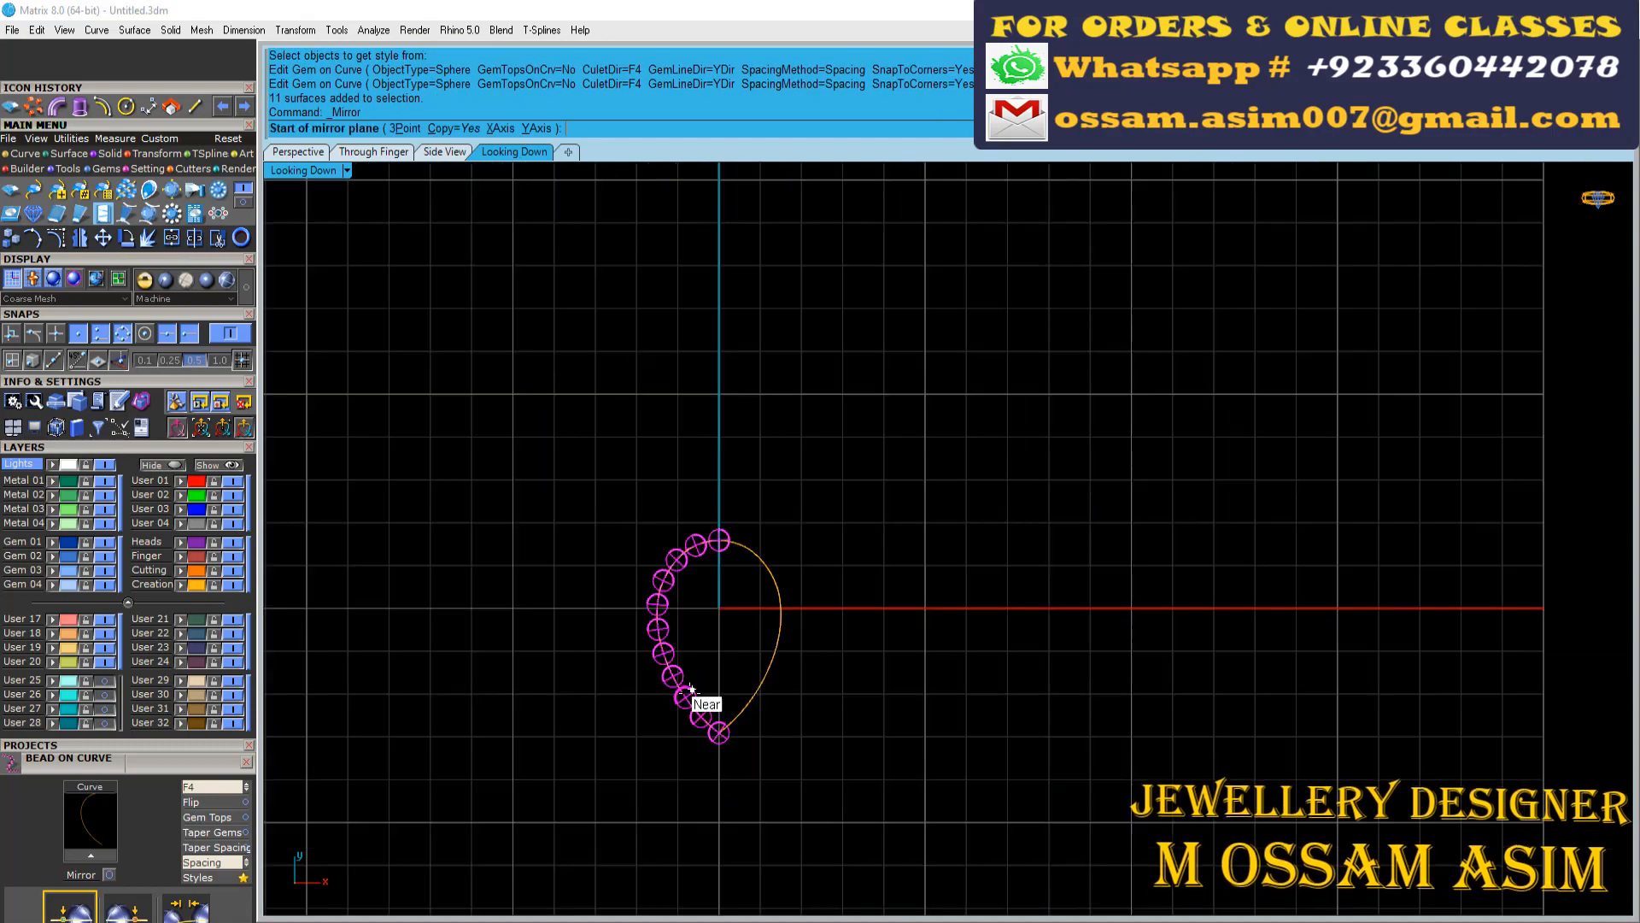
Mirror the beads of the pear's left half across the vertical axis through the origin 0 and group them
{"action": "scroll", "coordinate": [736, 551], "scroll_direction": "up", "scroll_amount": 12}
{"action": "scroll", "coordinate": [808, 682], "scroll_direction": "down", "scroll_amount": 2}
{"action": "left_click", "coordinate": [802, 612], "text": "shift"}
{"action": "key", "text": "ctrl+g"}
Join the two pear outline halves into one closed curve and offset it inward by 0.331776 with round corners
{"action": "left_click", "coordinate": [385, 151]}
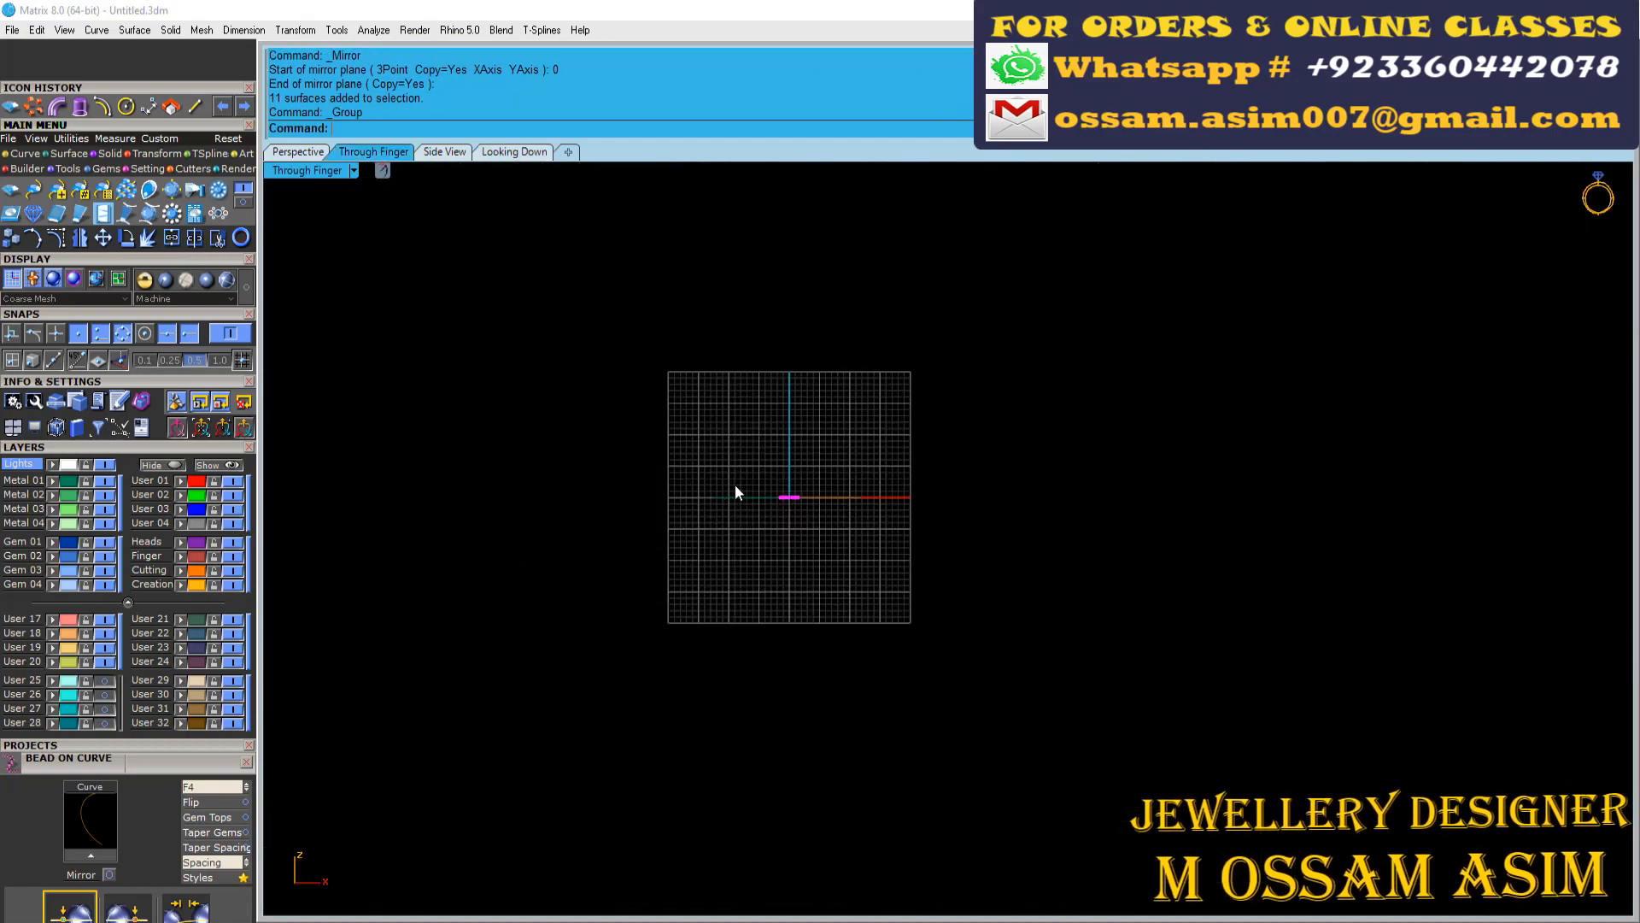
{"action": "scroll", "coordinate": [781, 498], "scroll_direction": "up", "scroll_amount": 15}
{"action": "left_click", "coordinate": [511, 151]}
{"action": "scroll", "coordinate": [781, 615], "scroll_direction": "up", "scroll_amount": 2}
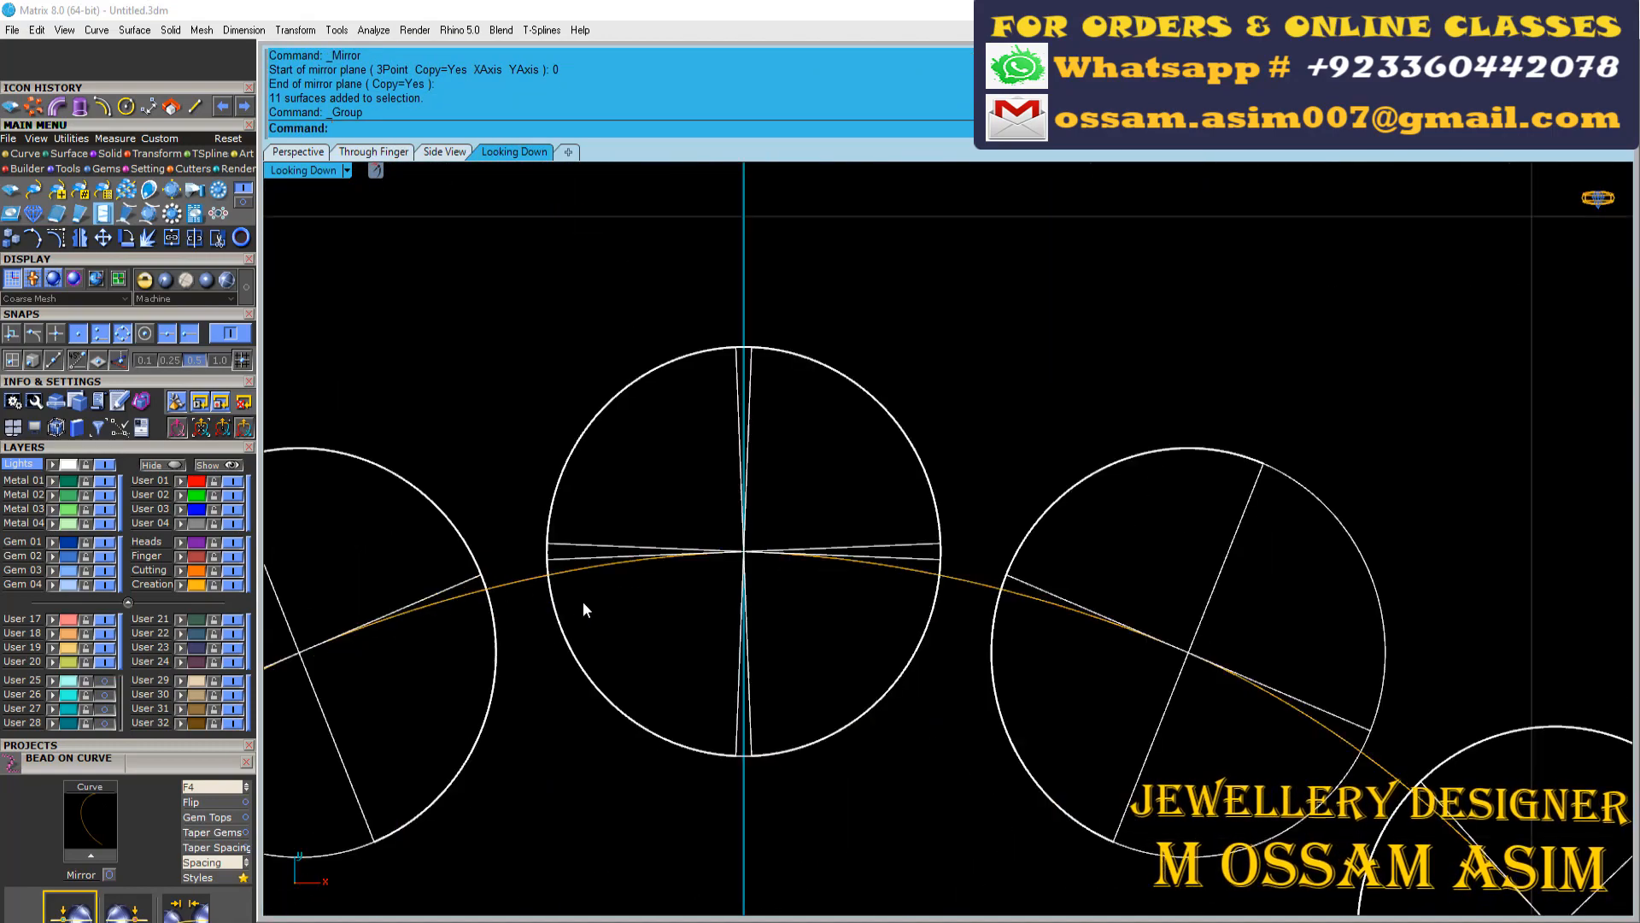
{"action": "left_click", "coordinate": [951, 572], "text": "shift"}
{"action": "scroll", "coordinate": [948, 625], "scroll_direction": "up", "scroll_amount": 6}
{"action": "key", "text": "ctrl+j"}
{"action": "scroll", "coordinate": [673, 477], "scroll_direction": "down", "scroll_amount": 12}
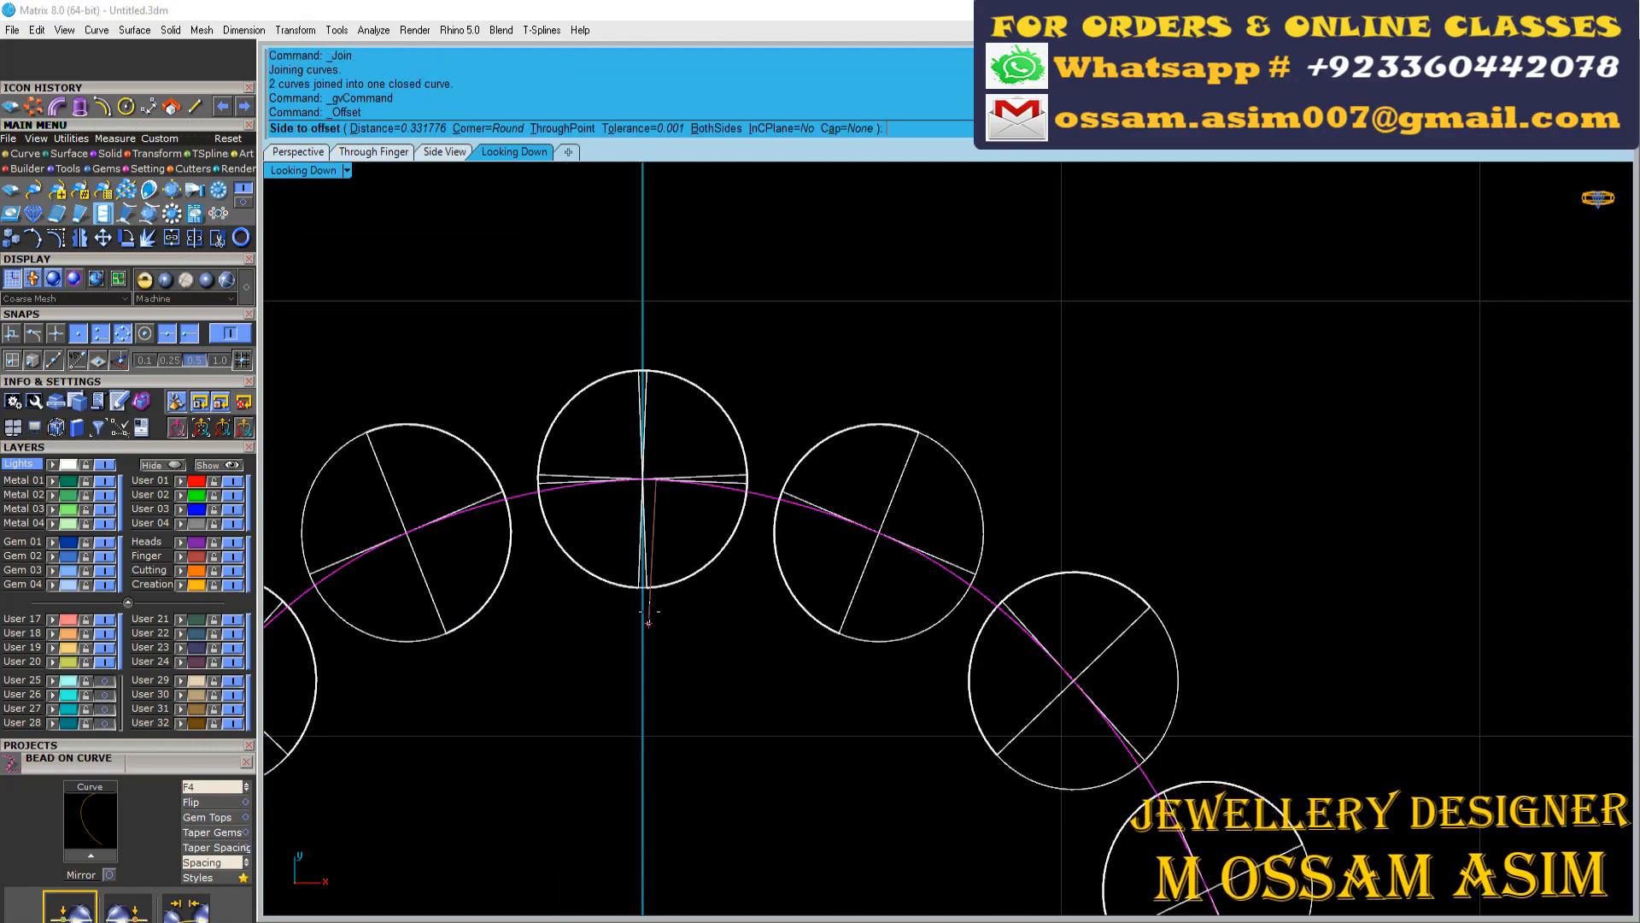
Extrude the inner pear curve 0.35 mm to one side as a solid plate
{"action": "left_click", "coordinate": [348, 151]}
{"action": "right_click_drag", "start_coordinate": [615, 423], "coordinate": [502, 350]}
{"action": "left_click", "coordinate": [80, 108]}
{"action": "scroll", "coordinate": [626, 307], "scroll_direction": "up", "scroll_amount": 10}
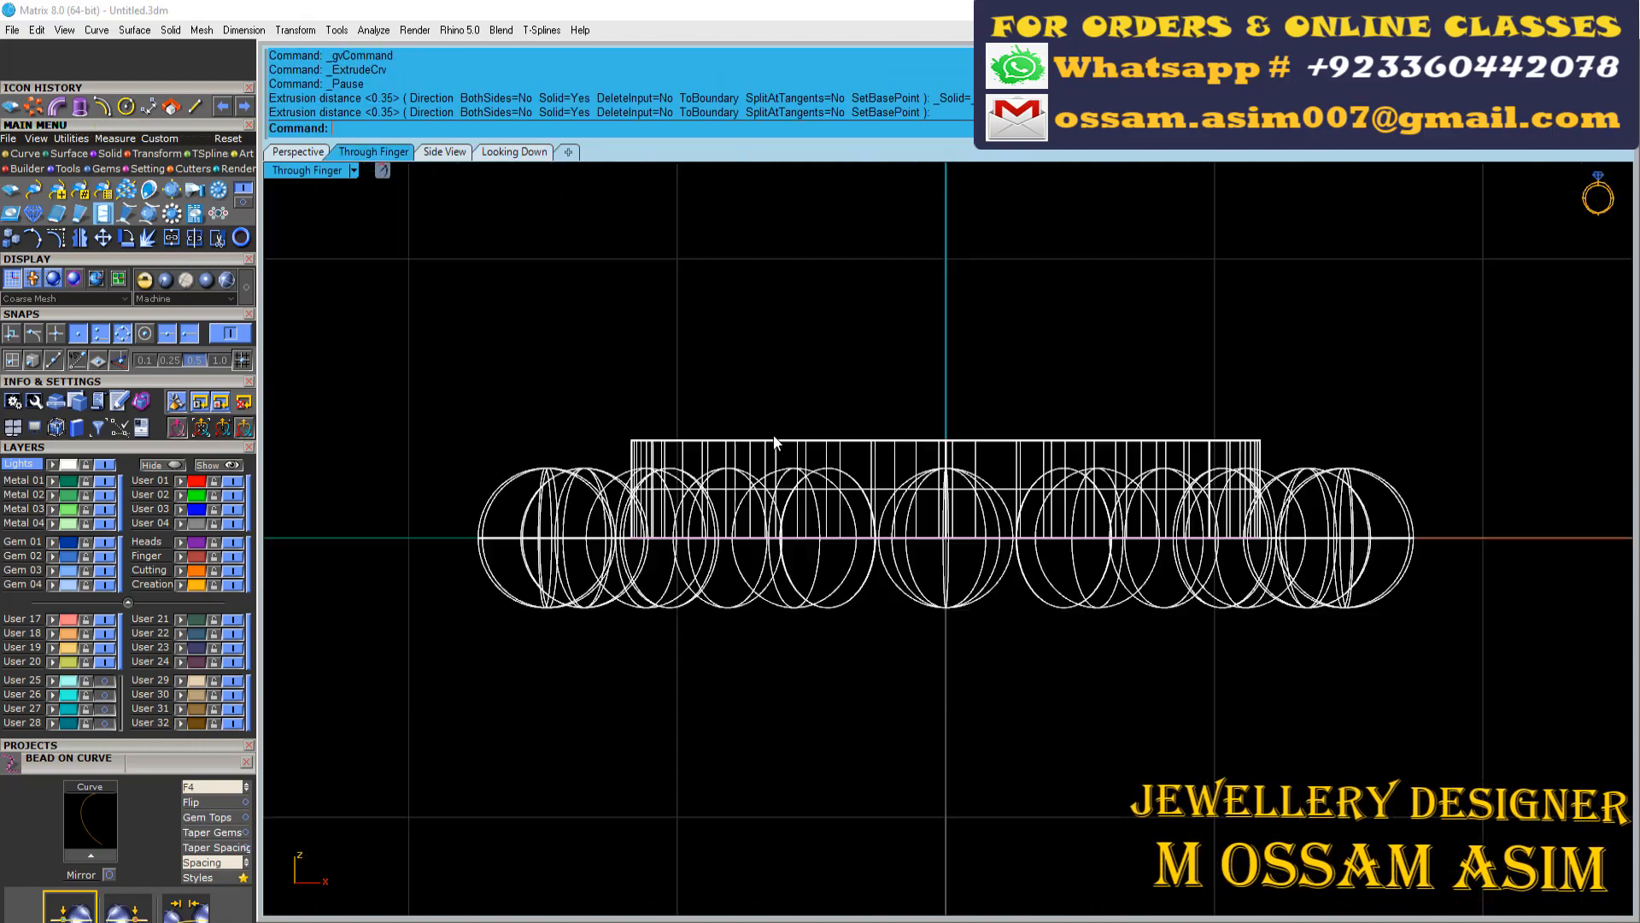
Raise the pear plate clear of the beads, and lift the plate and beads together above the pear outline
{"action": "scroll", "coordinate": [905, 410], "scroll_direction": "up", "scroll_amount": 6}
{"action": "left_click", "coordinate": [937, 469]}
{"action": "scroll", "coordinate": [937, 470], "scroll_direction": "down", "scroll_amount": 4}
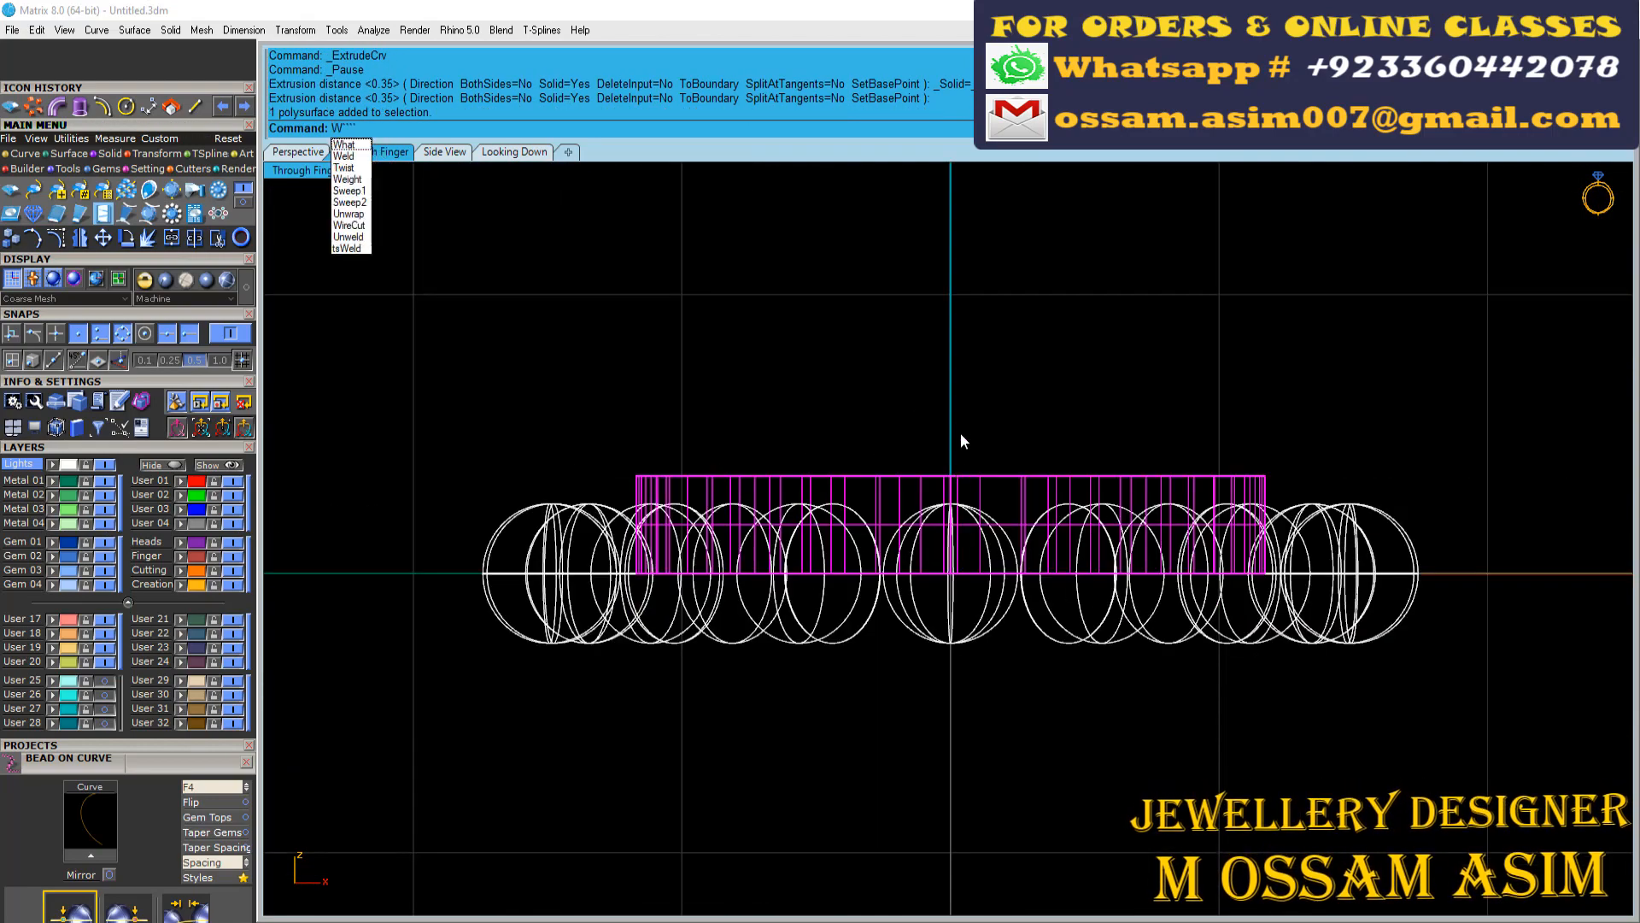
{"action": "key", "text": "Escape"}
{"action": "left_click", "coordinate": [884, 502]}
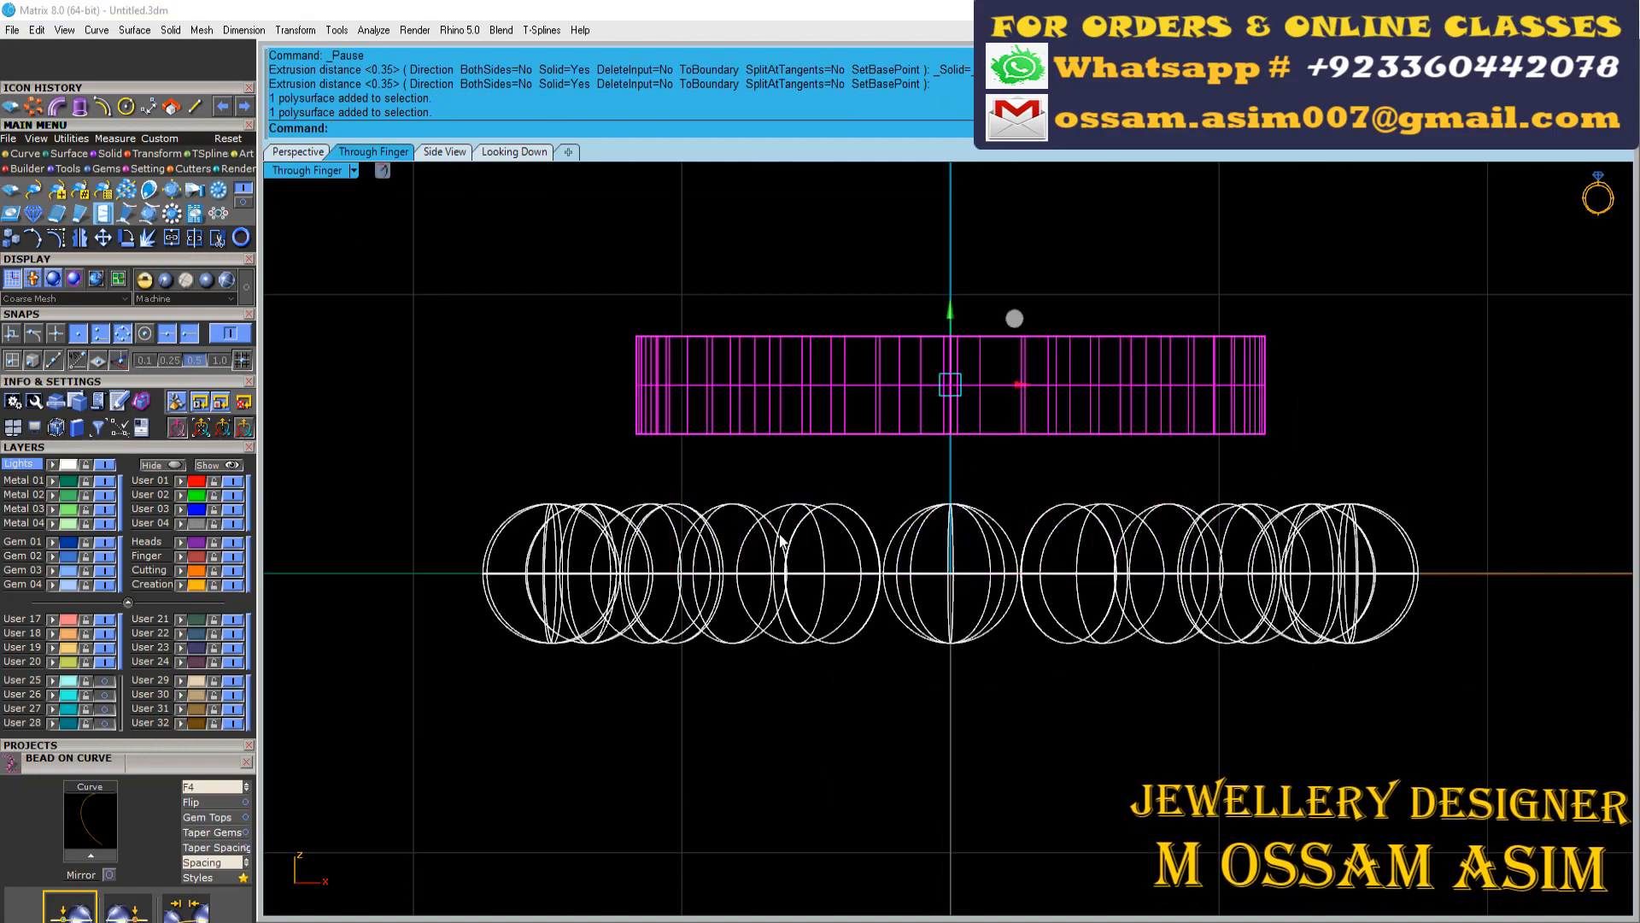
{"action": "left_click", "coordinate": [781, 540]}
{"action": "scroll", "coordinate": [880, 567], "scroll_direction": "up", "scroll_amount": 6}
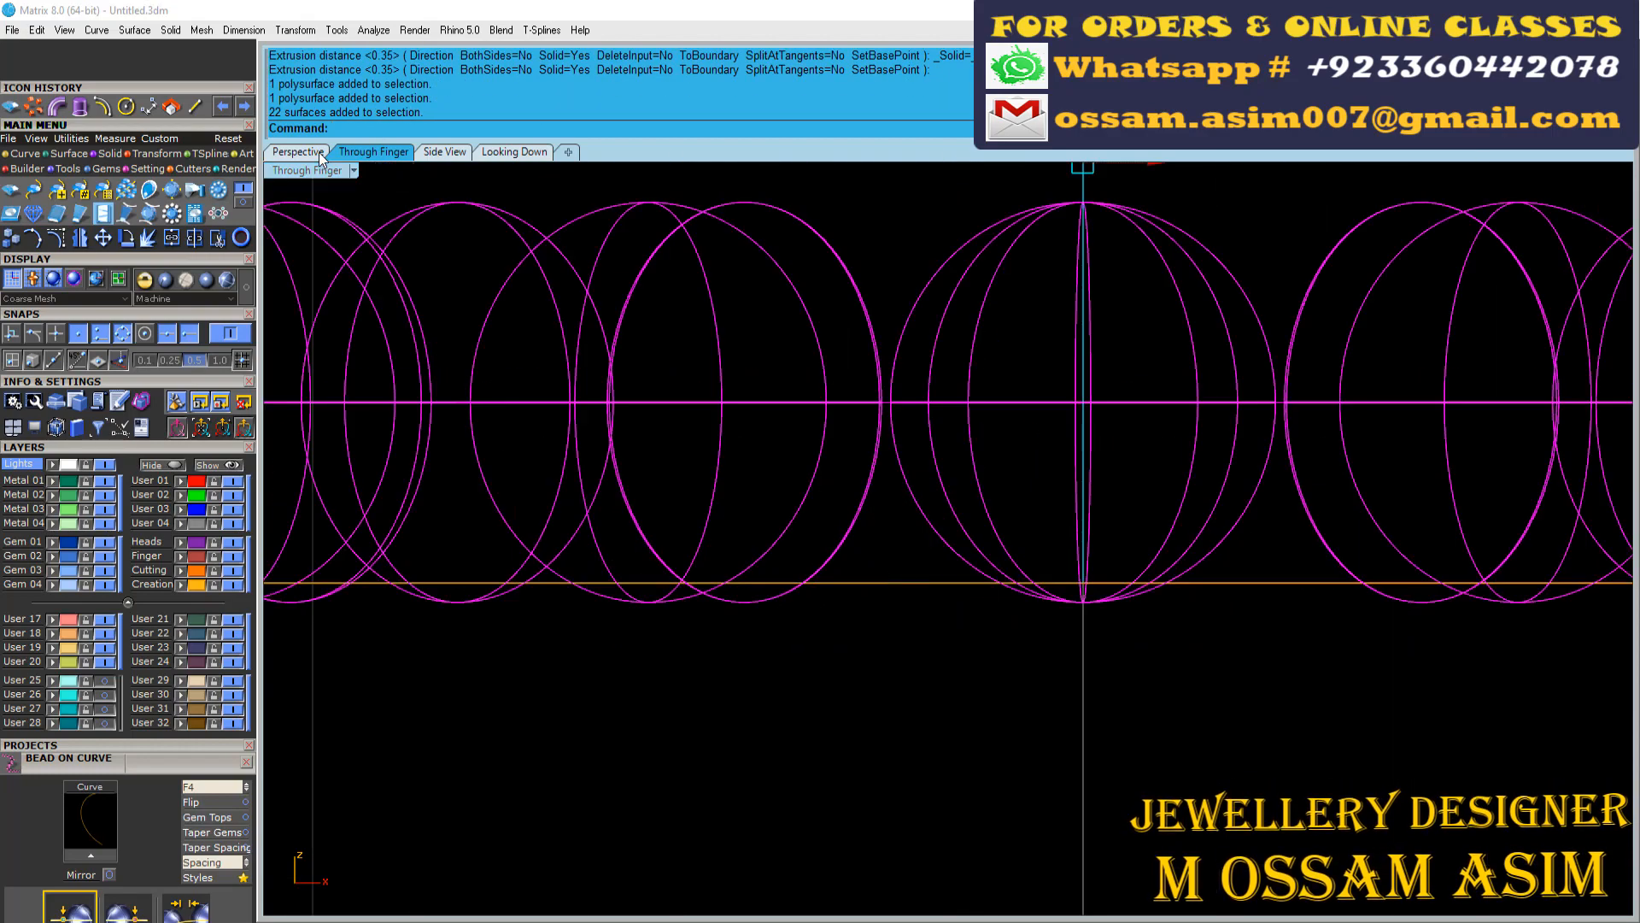
Explode the pear outline into its halves and pipe them with a 0.350 diameter and round caps
{"action": "left_click", "coordinate": [298, 152]}
{"action": "key", "text": "ctrl+shift+e"}
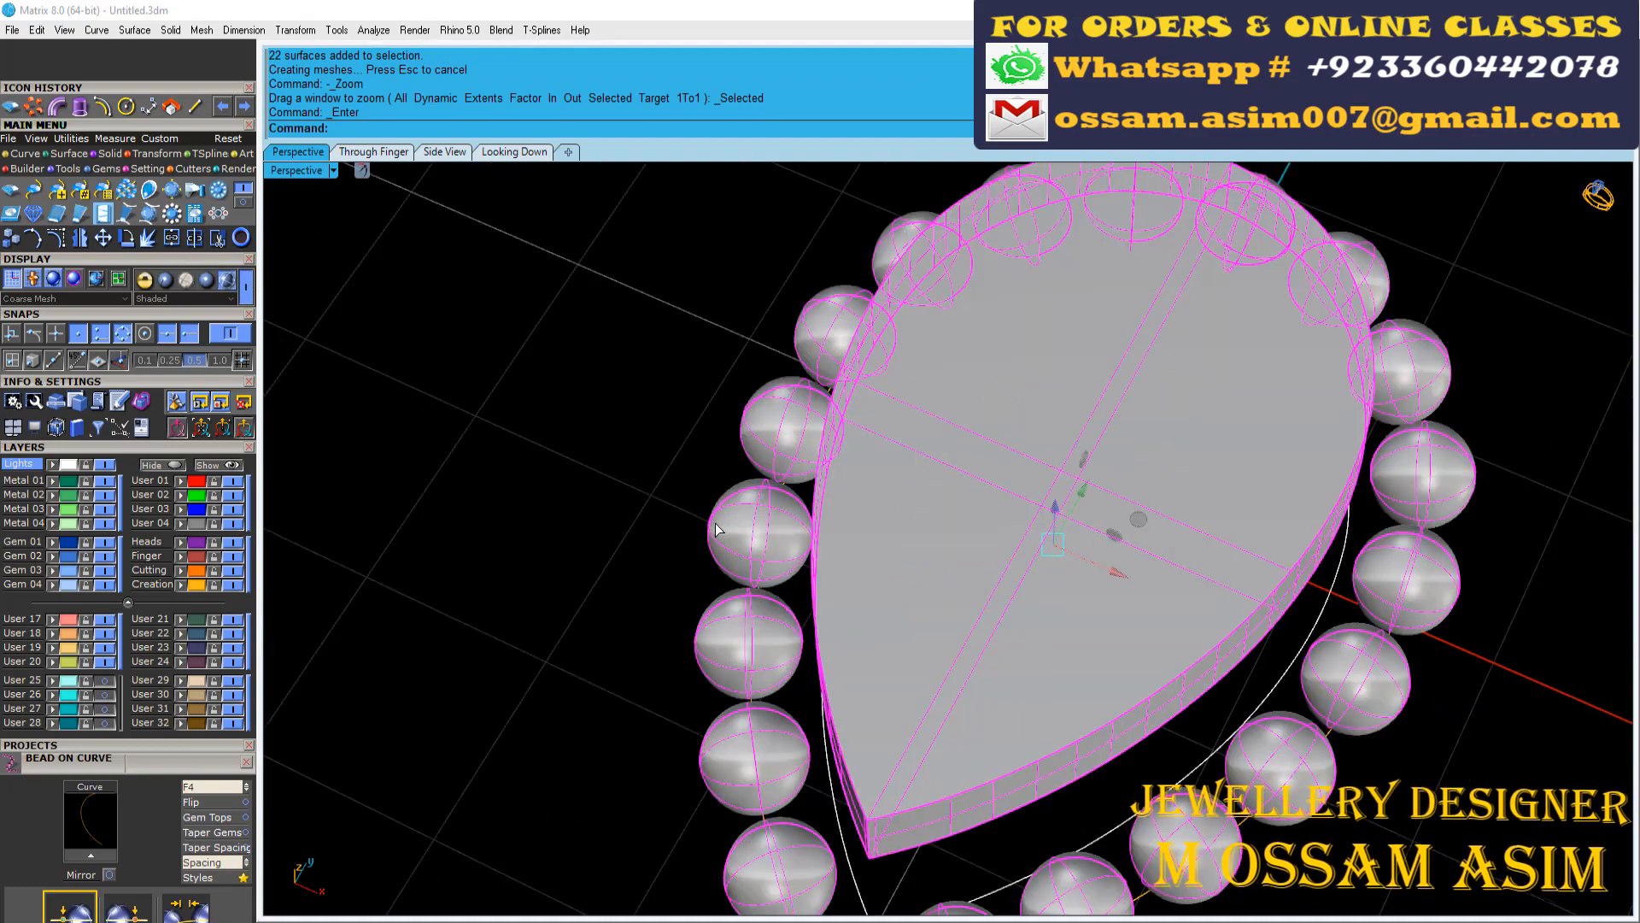
{"action": "left_click", "coordinate": [716, 530]}
{"action": "scroll", "coordinate": [667, 579], "scroll_direction": "up", "scroll_amount": 8}
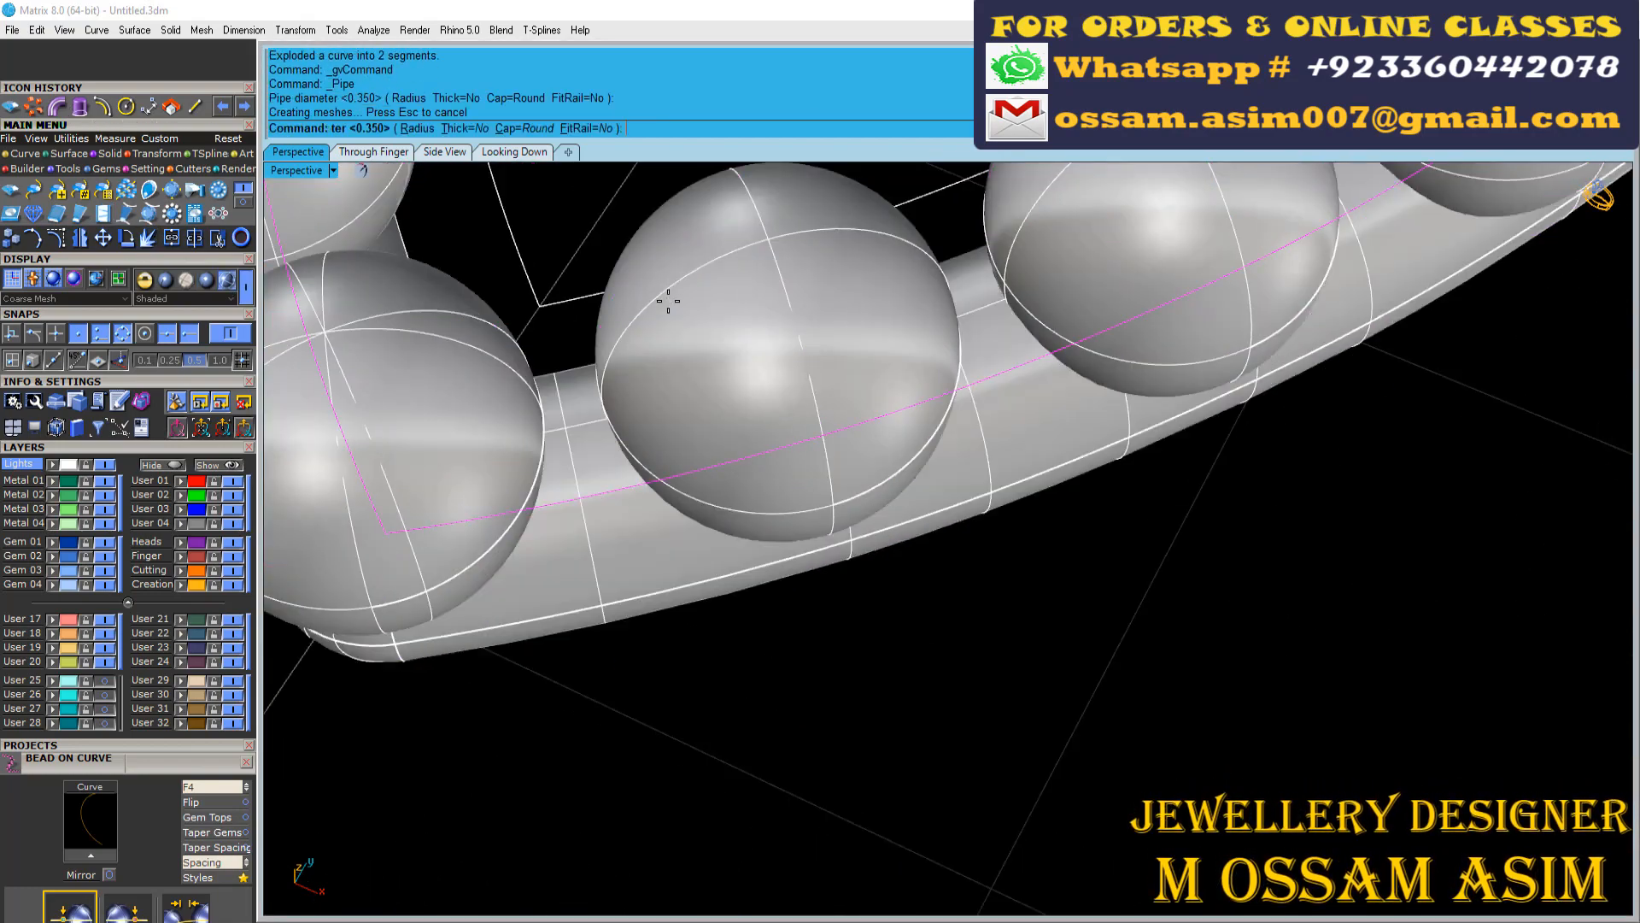
{"action": "scroll", "coordinate": [663, 293], "scroll_direction": "down", "scroll_amount": 5}
{"action": "right_click_drag", "start_coordinate": [751, 470], "coordinate": [704, 596]}
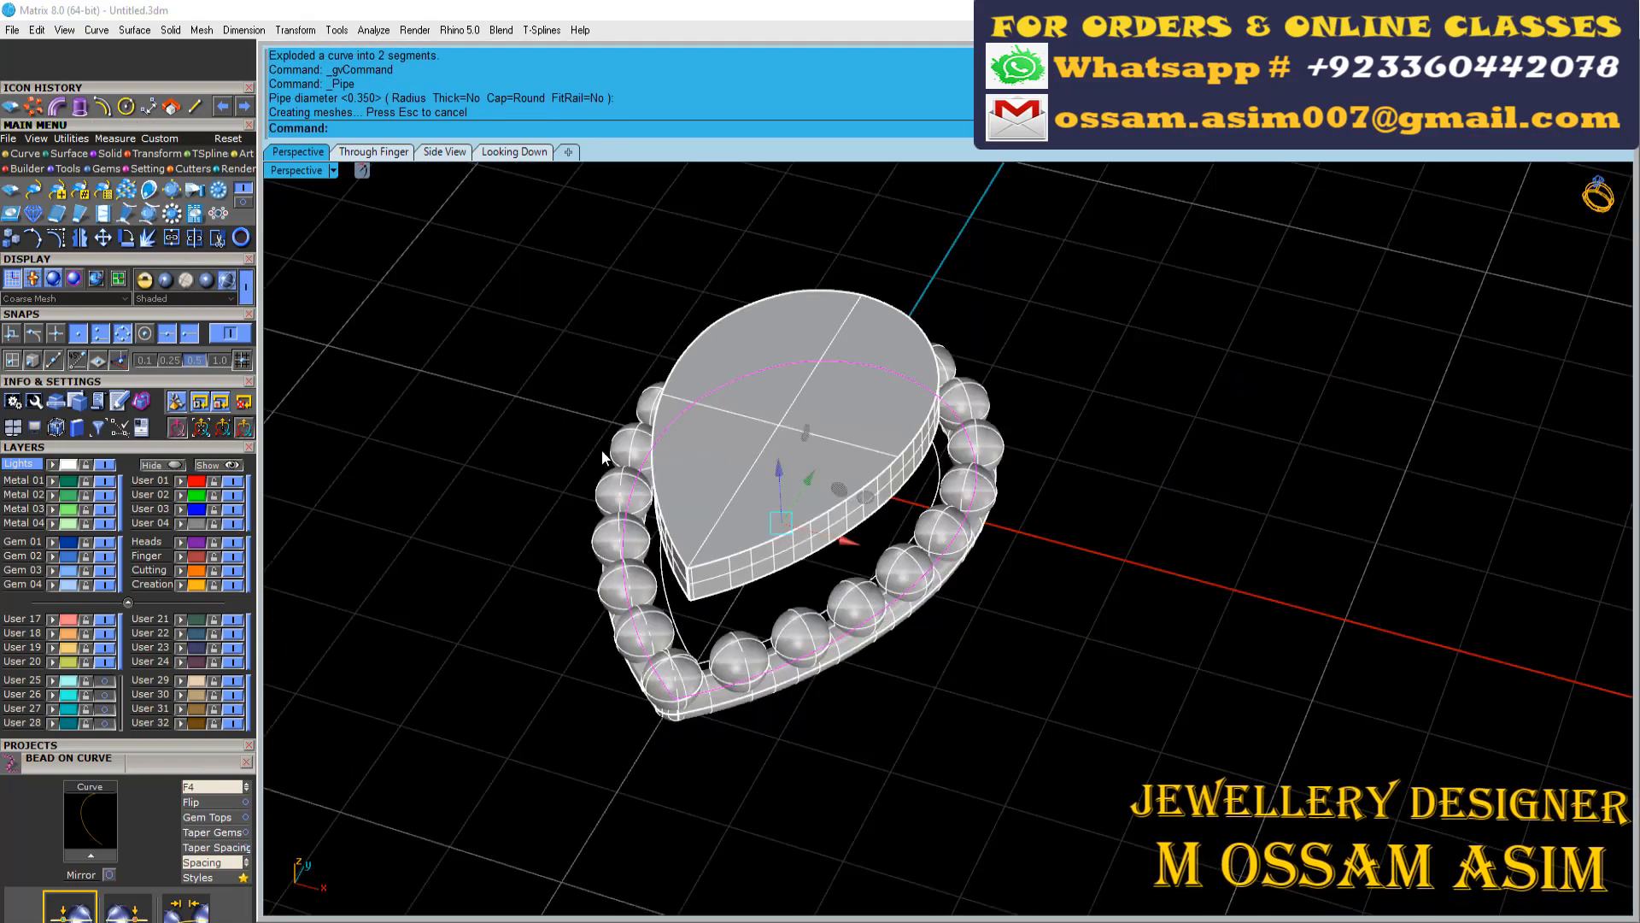
Draw connecting lines from the plate's lower edge down to the outline at the pear's tip and rounded end
{"action": "left_click", "coordinate": [247, 191]}
{"action": "scroll", "coordinate": [784, 701], "scroll_direction": "up", "scroll_amount": 5}
{"action": "left_click", "coordinate": [548, 415]}
{"action": "scroll", "coordinate": [549, 417], "scroll_direction": "down", "scroll_amount": 3}
{"action": "right_click_drag", "start_coordinate": [551, 427], "coordinate": [1213, 551]}
{"action": "scroll", "coordinate": [1149, 572], "scroll_direction": "up", "scroll_amount": 3}
{"action": "right_click", "coordinate": [1145, 576]}
{"action": "left_click", "coordinate": [1159, 606]}
{"action": "scroll", "coordinate": [1157, 631], "scroll_direction": "down", "scroll_amount": 6}
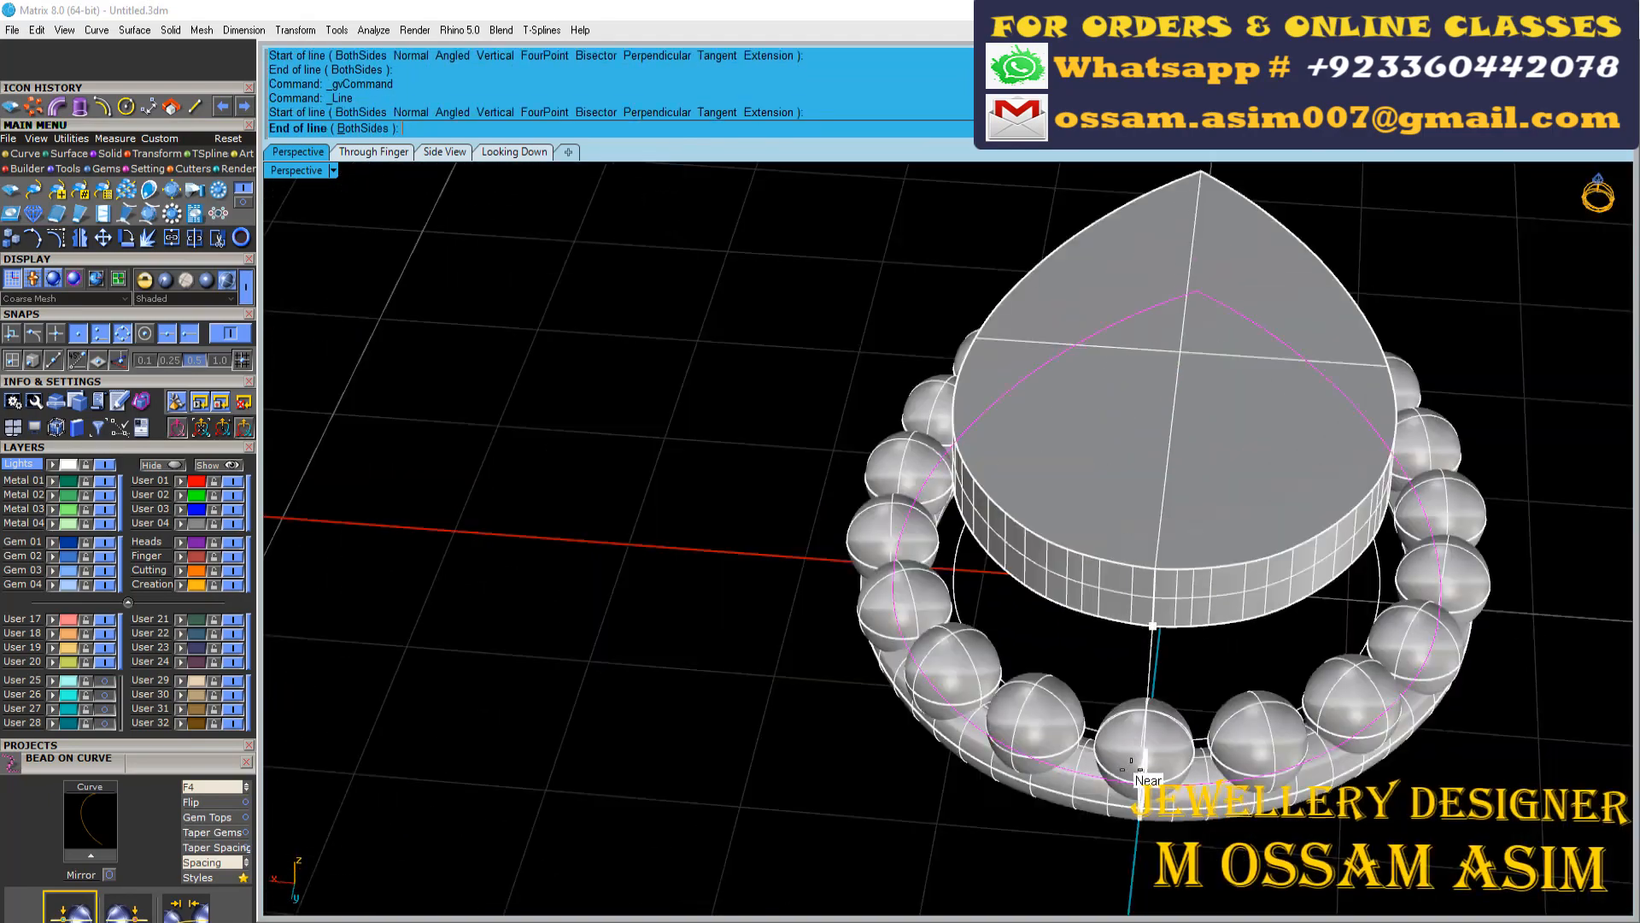
{"action": "scroll", "coordinate": [1147, 756], "scroll_direction": "up", "scroll_amount": 4}
{"action": "left_click", "coordinate": [1147, 751]}
Draw a third connecting line from the plate's lower edge to the outline at one side of the pear
{"action": "scroll", "coordinate": [1147, 735], "scroll_direction": "down", "scroll_amount": 6}
{"action": "right_click_drag", "start_coordinate": [1145, 718], "coordinate": [965, 607]}
{"action": "scroll", "coordinate": [991, 683], "scroll_direction": "up", "scroll_amount": 4}
{"action": "right_click", "coordinate": [991, 696]}
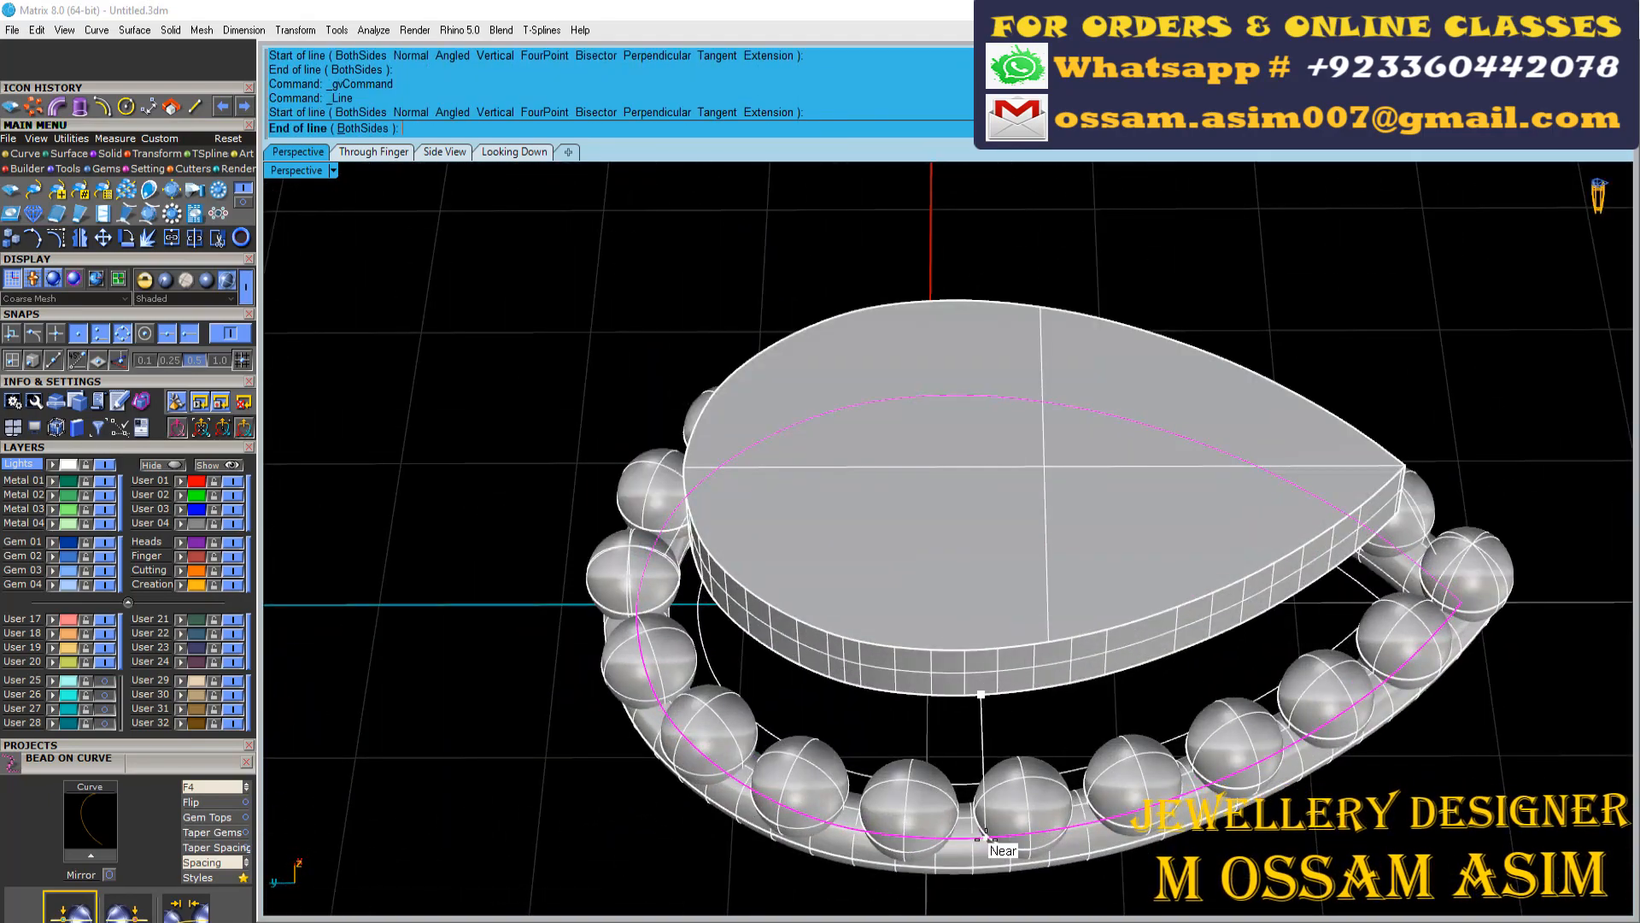
{"action": "left_click", "coordinate": [986, 838]}
Turn on the control points of the rounded-end connecting line and raise its upper end into the plate
{"action": "right_click_drag", "start_coordinate": [988, 829], "coordinate": [1059, 615]}
{"action": "scroll", "coordinate": [1008, 683], "scroll_direction": "down", "scroll_amount": 6}
{"action": "scroll", "coordinate": [923, 394], "scroll_direction": "up", "scroll_amount": 1}
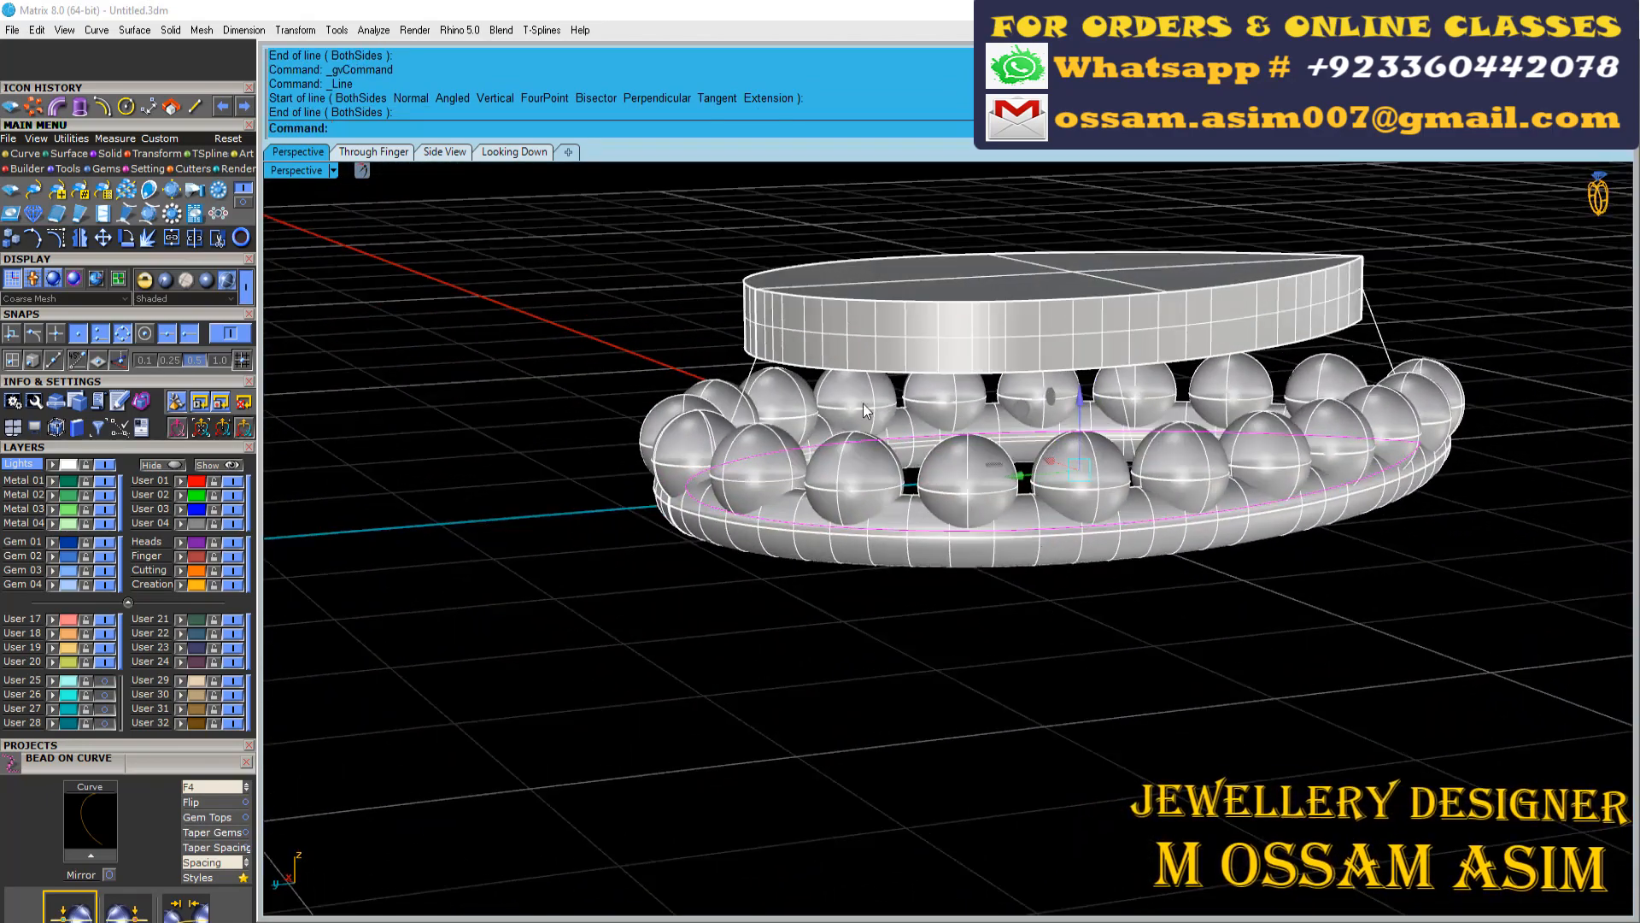
{"action": "right_click_drag", "start_coordinate": [863, 403], "coordinate": [602, 344]}
{"action": "scroll", "coordinate": [598, 344], "scroll_direction": "up", "scroll_amount": 6}
{"action": "left_click", "coordinate": [543, 323]}
{"action": "scroll", "coordinate": [541, 321], "scroll_direction": "down", "scroll_amount": 5}
{"action": "scroll", "coordinate": [538, 322], "scroll_direction": "up", "scroll_amount": 2}
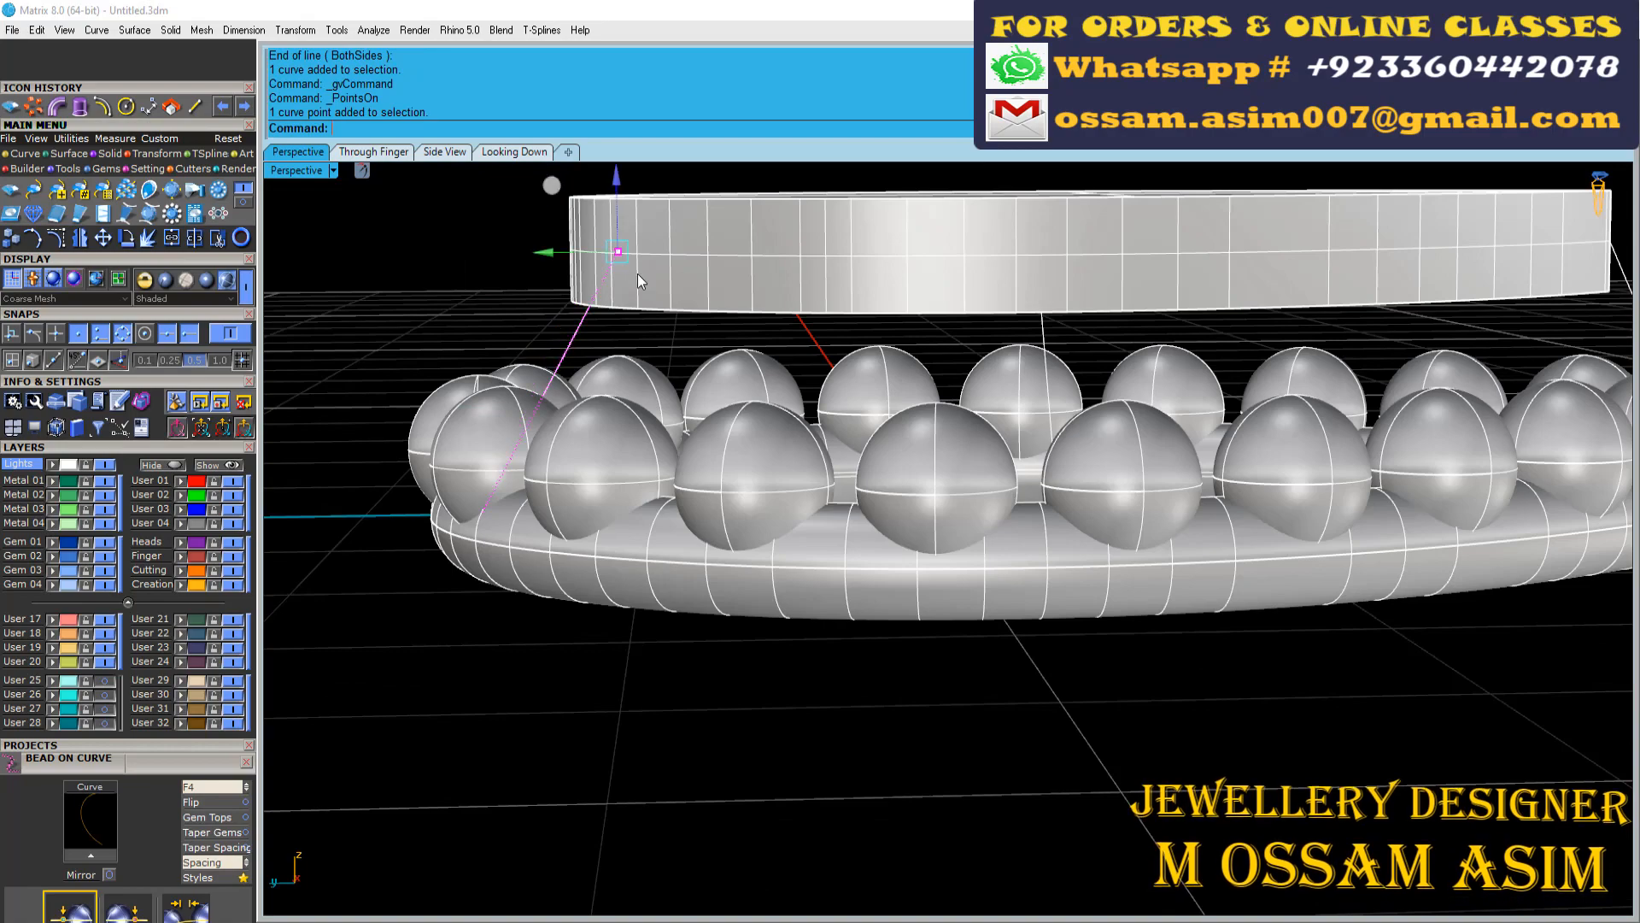
Raise the upper end points of the tip and side connecting lines into the pear plate
{"action": "right_click_drag", "start_coordinate": [603, 169], "coordinate": [1115, 295]}
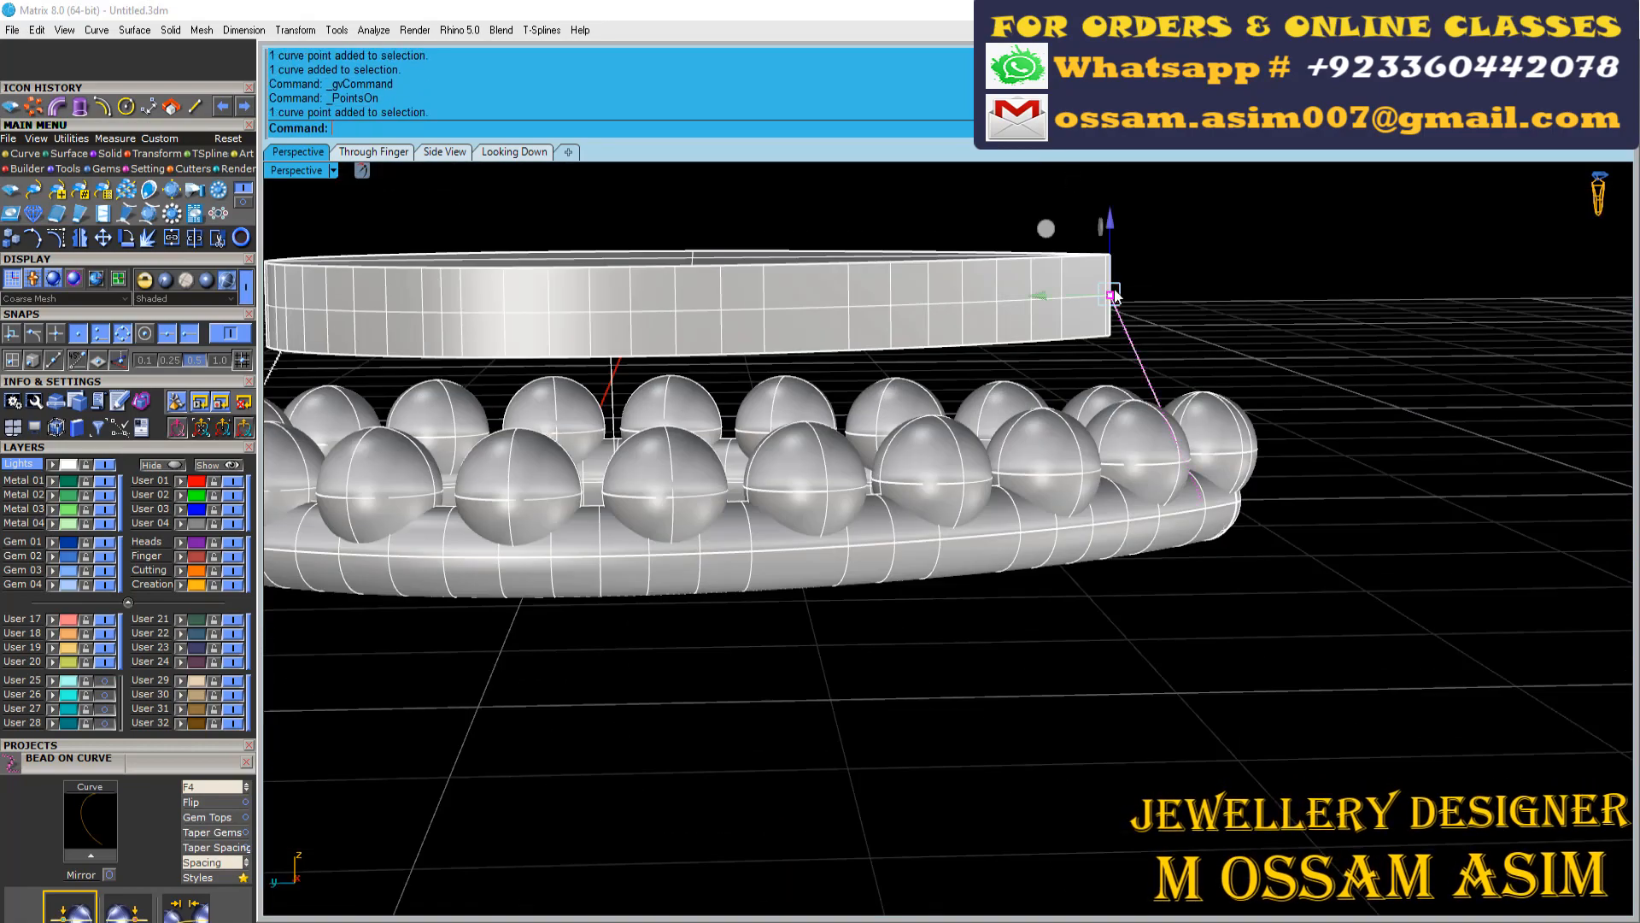
{"action": "left_click_drag", "start_coordinate": [1004, 296], "coordinate": [1003, 295]}
{"action": "right_click_drag", "start_coordinate": [752, 338], "coordinate": [1241, 348]}
{"action": "scroll", "coordinate": [1232, 335], "scroll_direction": "up", "scroll_amount": 7}
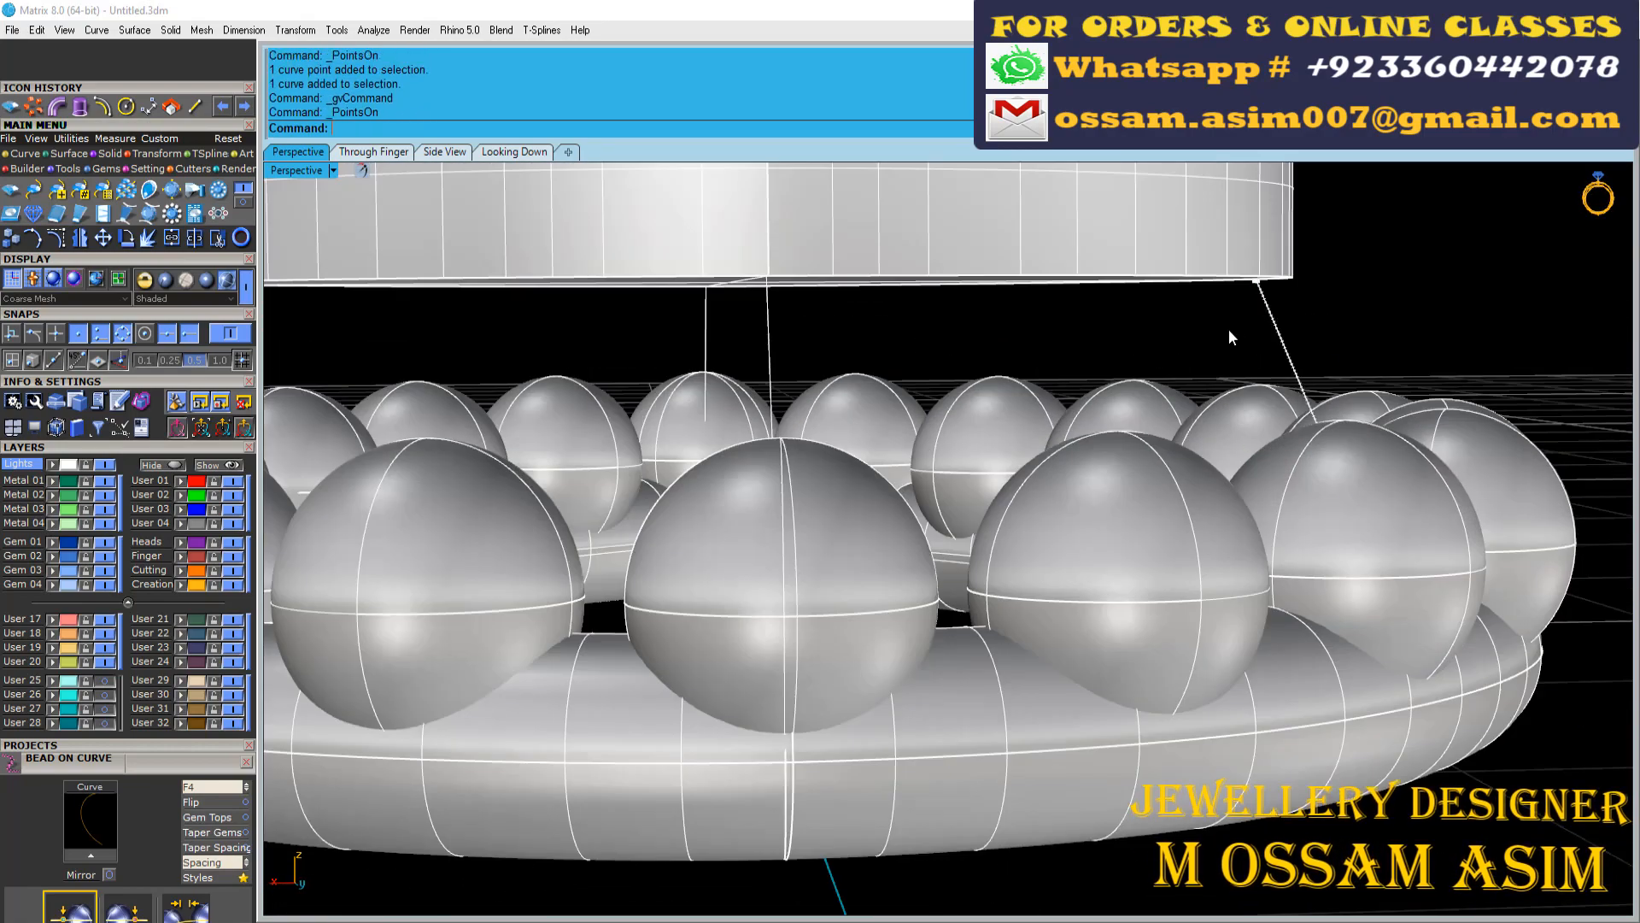
{"action": "scroll", "coordinate": [1230, 333], "scroll_direction": "down", "scroll_amount": 3}
{"action": "right_click_drag", "start_coordinate": [1230, 205], "coordinate": [1298, 261]}
{"action": "scroll", "coordinate": [1108, 190], "scroll_direction": "down", "scroll_amount": 6}
{"action": "right_click_drag", "start_coordinate": [1107, 189], "coordinate": [957, 214]}
{"action": "scroll", "coordinate": [1333, 321], "scroll_direction": "up", "scroll_amount": 6}
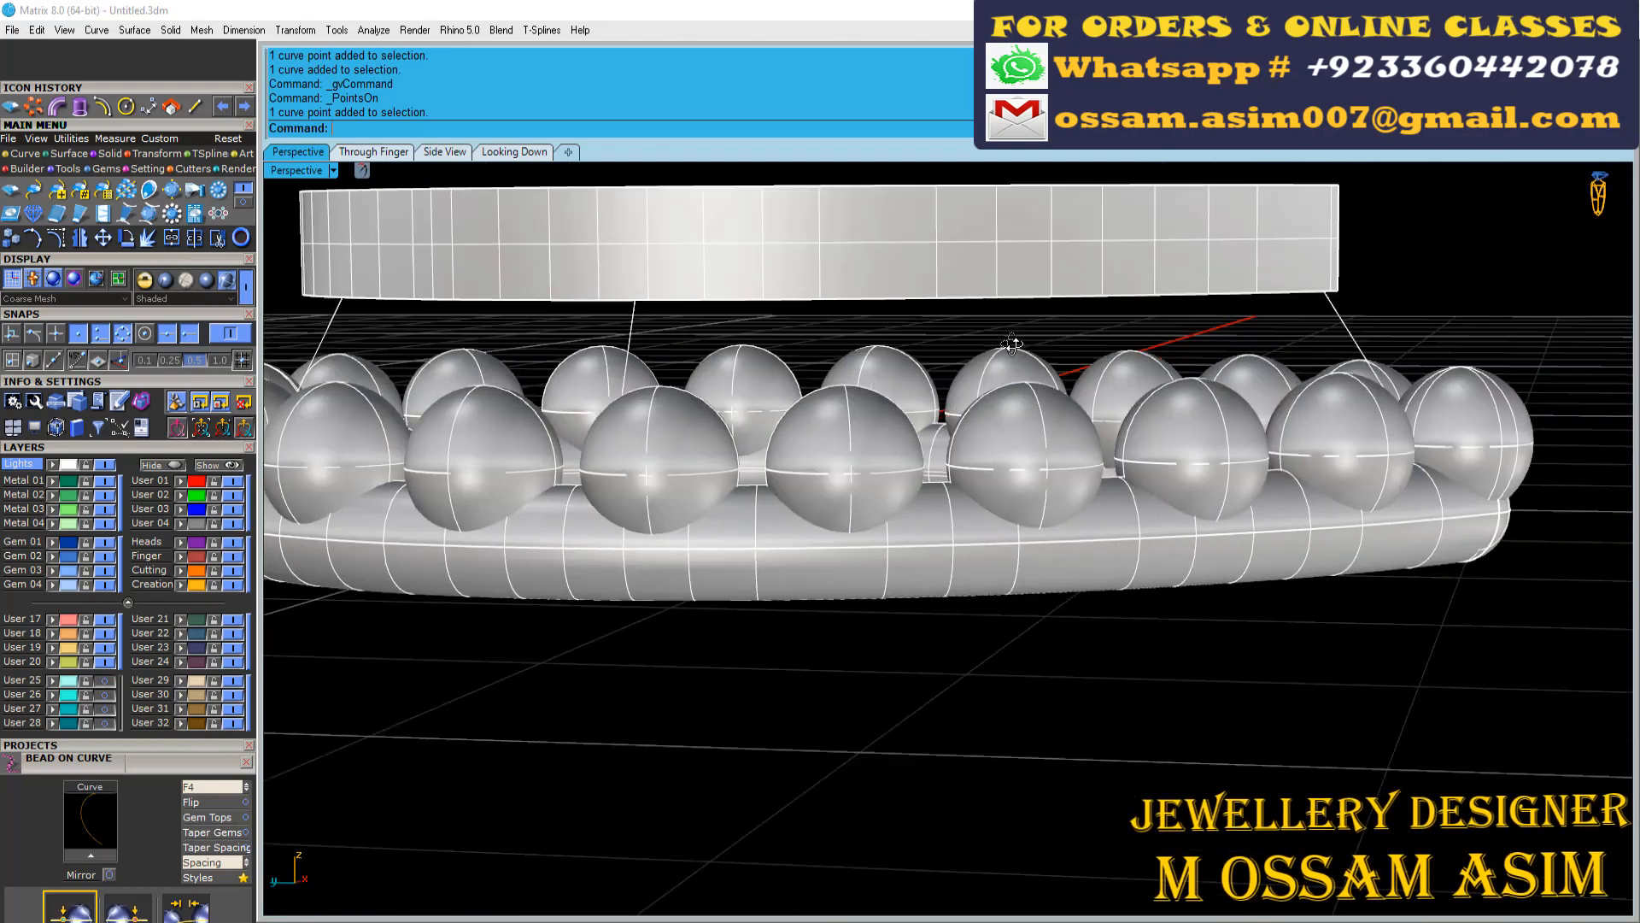
Select the three connecting lines and pipe them into posts
{"action": "left_click", "coordinate": [1362, 323]}
{"action": "right_click_drag", "start_coordinate": [1320, 320], "coordinate": [634, 314]}
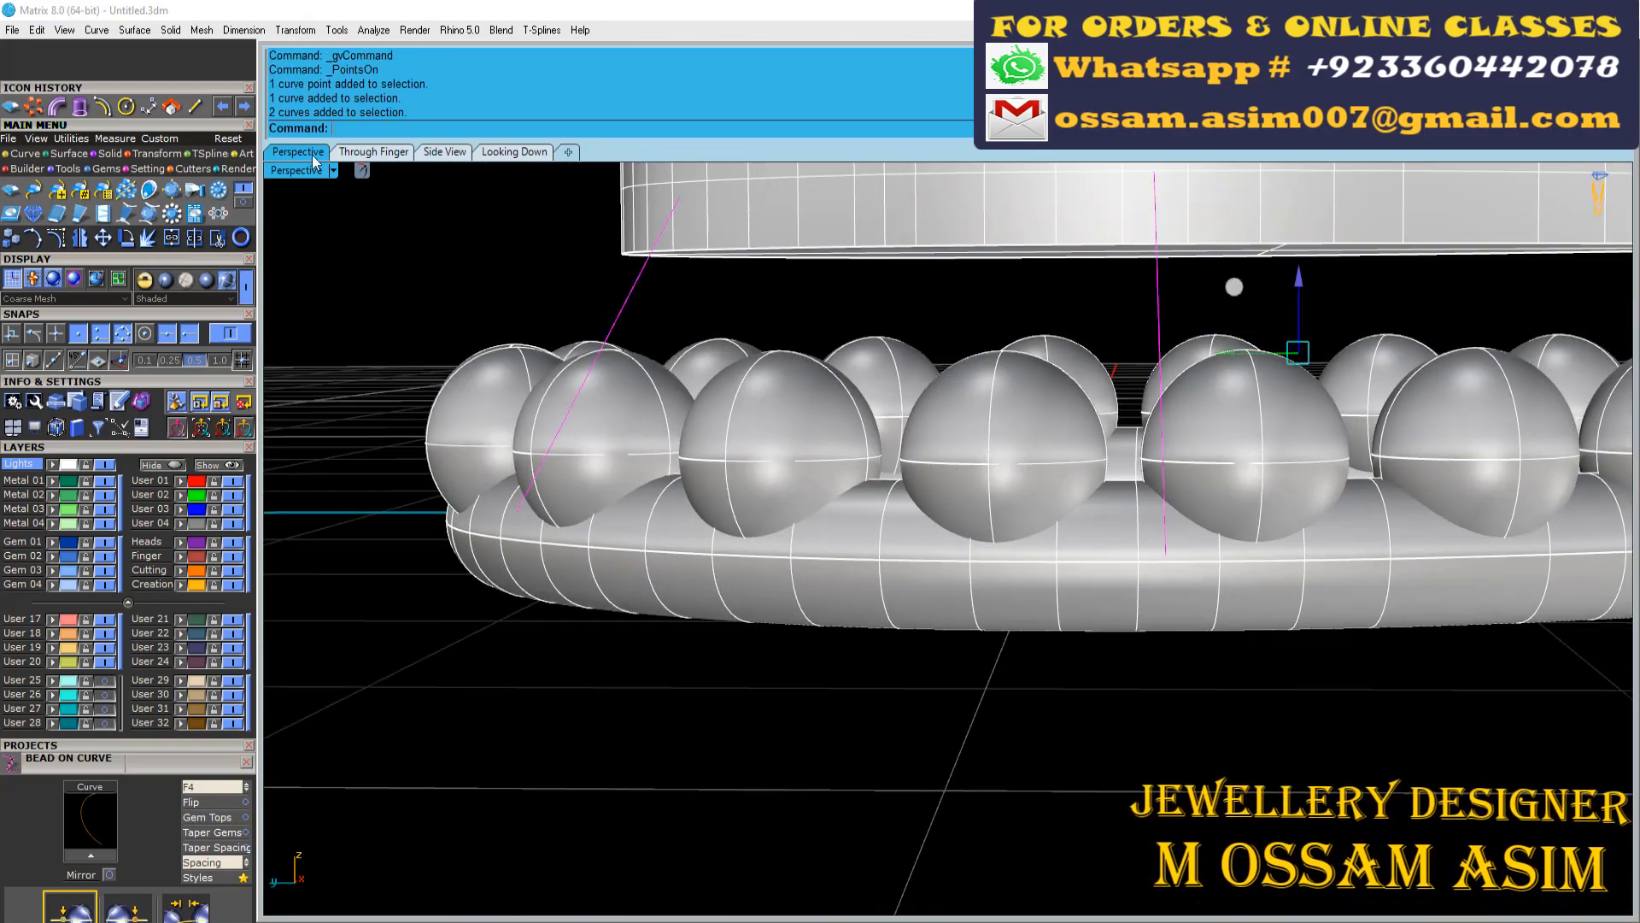
{"action": "left_click", "coordinate": [314, 159]}
{"action": "right_click_drag", "start_coordinate": [566, 234], "coordinate": [1074, 340]}
Mirror the pear's side post to the opposite side across the long axis through the origin 0
{"action": "scroll", "coordinate": [980, 342], "scroll_direction": "up", "scroll_amount": 5}
{"action": "left_click", "coordinate": [981, 342]}
{"action": "scroll", "coordinate": [981, 341], "scroll_direction": "down", "scroll_amount": 8}
{"action": "key", "text": "ctrl+m"}
{"action": "type", "text": "0"}
{"action": "key", "text": "Return"}
{"action": "left_click", "coordinate": [1074, 337]}
{"action": "scroll", "coordinate": [1074, 341], "scroll_direction": "up", "scroll_amount": 5}
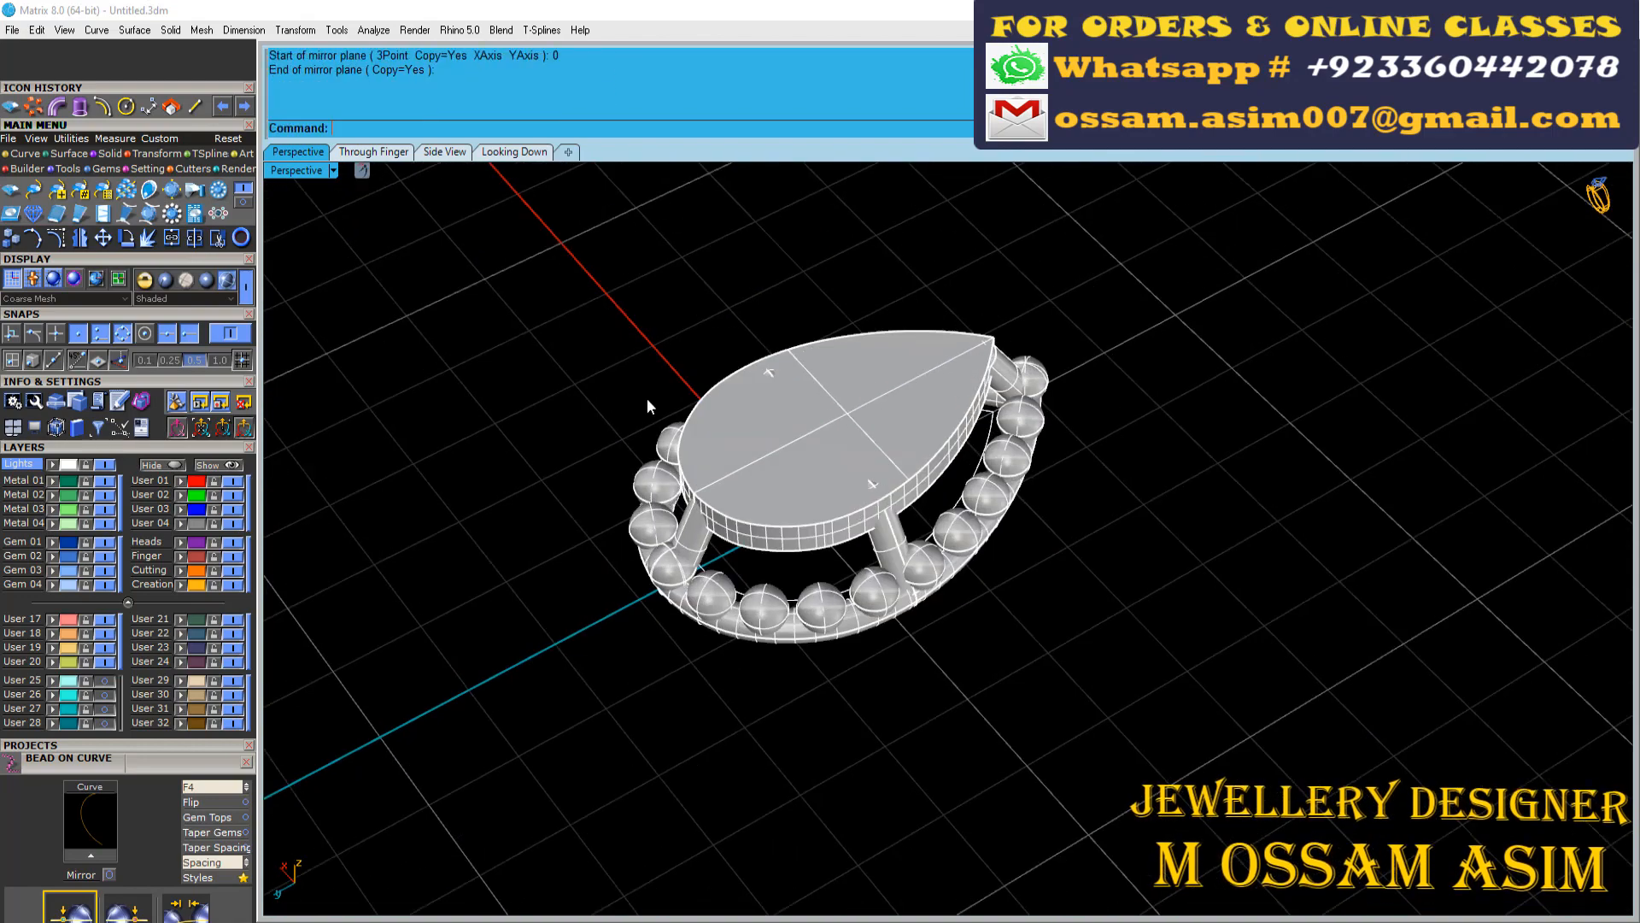
Hide the pear plate on layer User 20 and group the pear's beads, frame pipes and posts
{"action": "left_click", "coordinate": [104, 662]}
{"action": "left_click", "coordinate": [203, 282]}
{"action": "scroll", "coordinate": [306, 307], "scroll_direction": "down", "scroll_amount": 6}
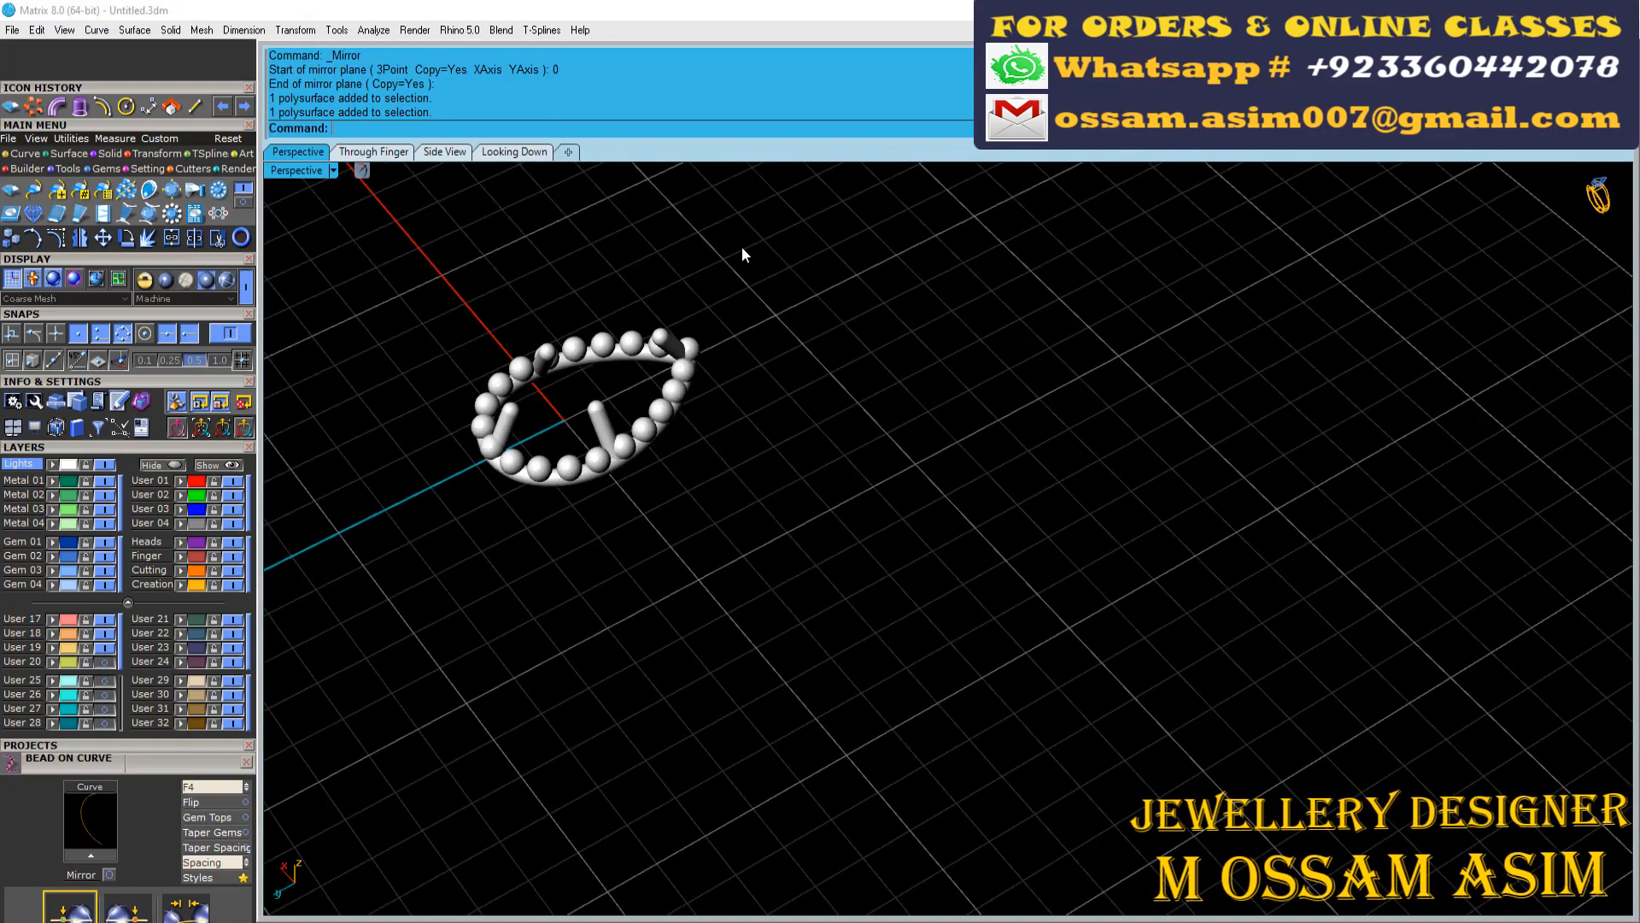
{"action": "scroll", "coordinate": [554, 366], "scroll_direction": "up", "scroll_amount": 4}
{"action": "left_click_drag", "start_coordinate": [820, 256], "coordinate": [341, 589]}
{"action": "key", "text": "ctrl+g"}
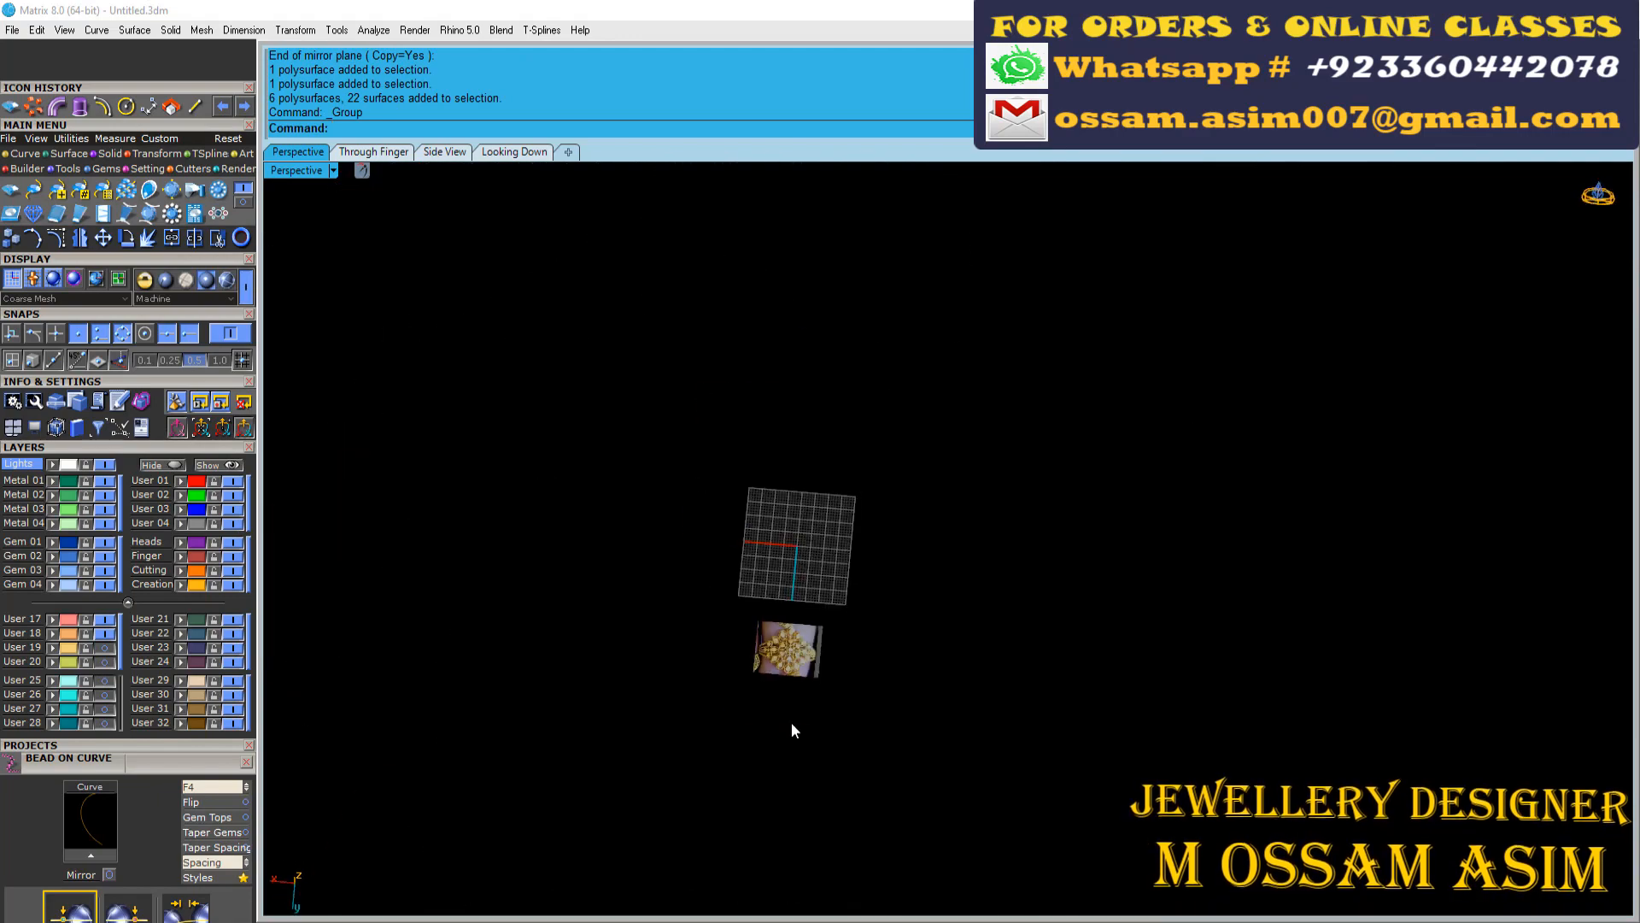
Delete the leftover pear construction curves
{"action": "scroll", "coordinate": [812, 484], "scroll_direction": "up", "scroll_amount": 4}
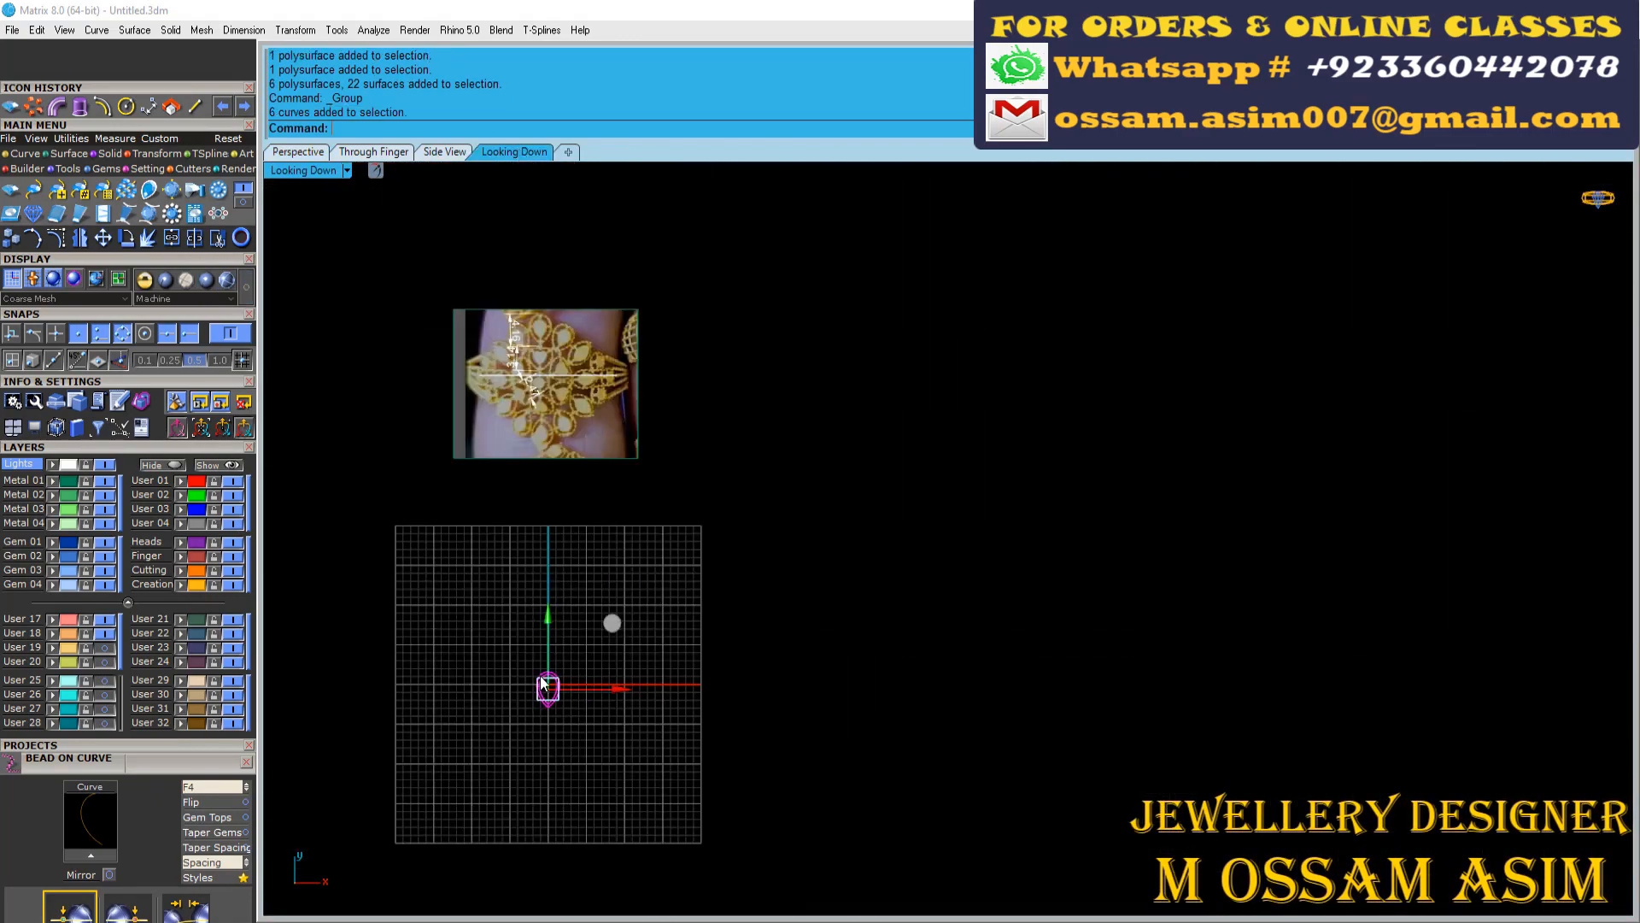
{"action": "key", "text": "Delete"}
{"action": "scroll", "coordinate": [560, 333], "scroll_direction": "up", "scroll_amount": 12}
{"action": "scroll", "coordinate": [568, 329], "scroll_direction": "down", "scroll_amount": 4}
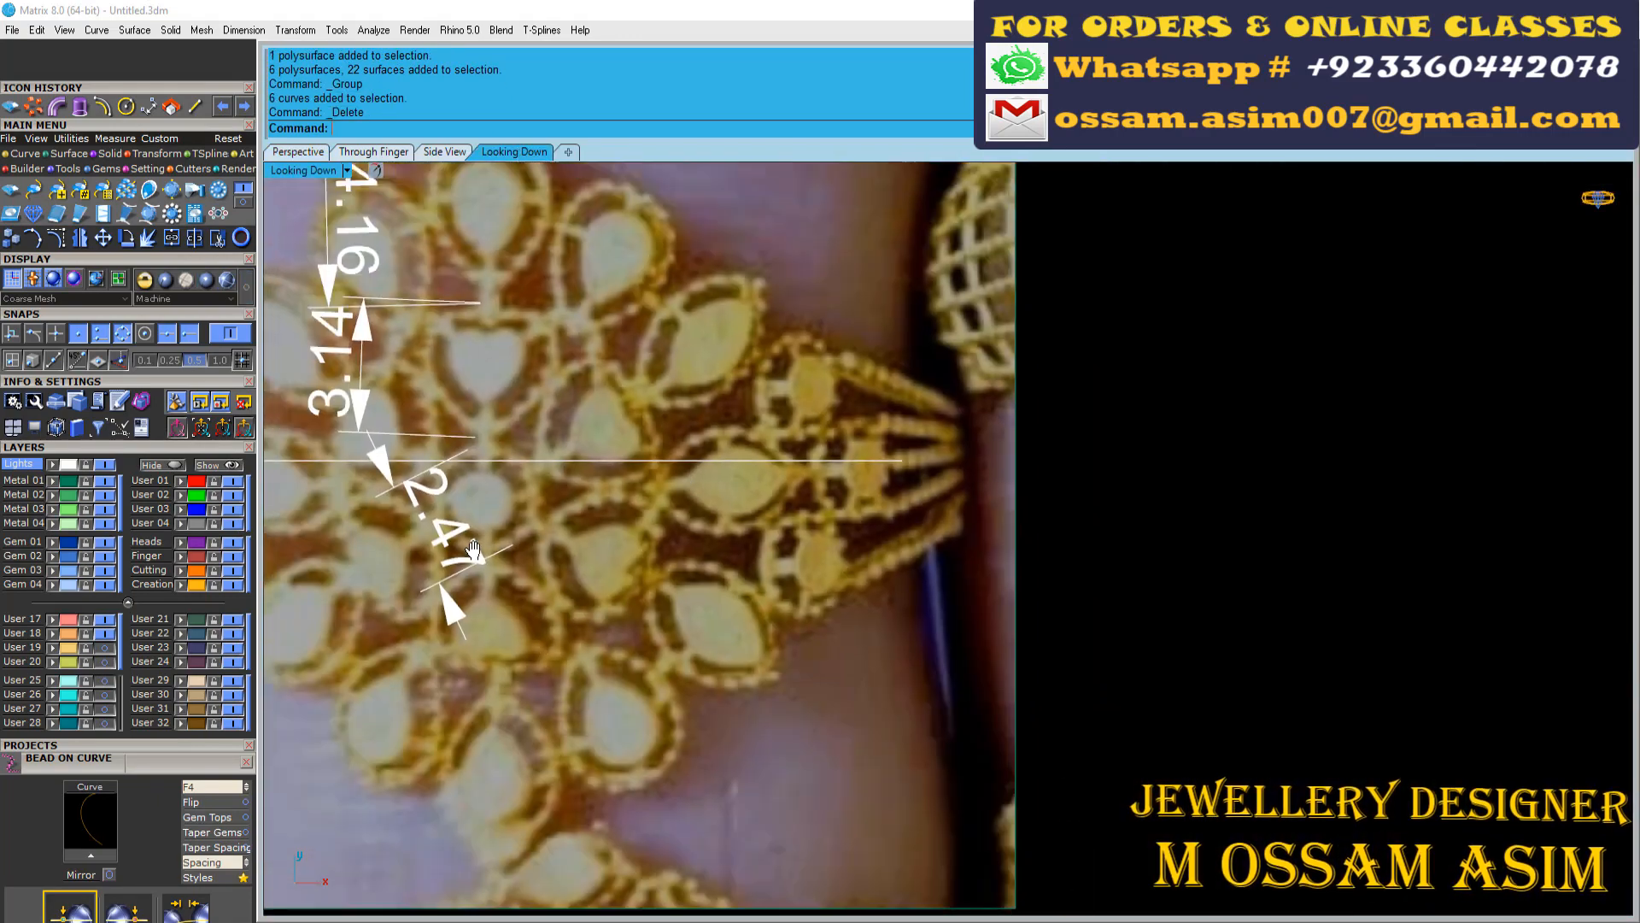
Add an aligned dimension along the length of the marquise-shaped motif beside the photo's centre
{"action": "right_click_drag", "start_coordinate": [581, 368], "coordinate": [595, 553]}
{"action": "left_click", "coordinate": [149, 107]}
{"action": "scroll", "coordinate": [681, 411], "scroll_direction": "down", "scroll_amount": 4}
{"action": "scroll", "coordinate": [546, 512], "scroll_direction": "up", "scroll_amount": 5}
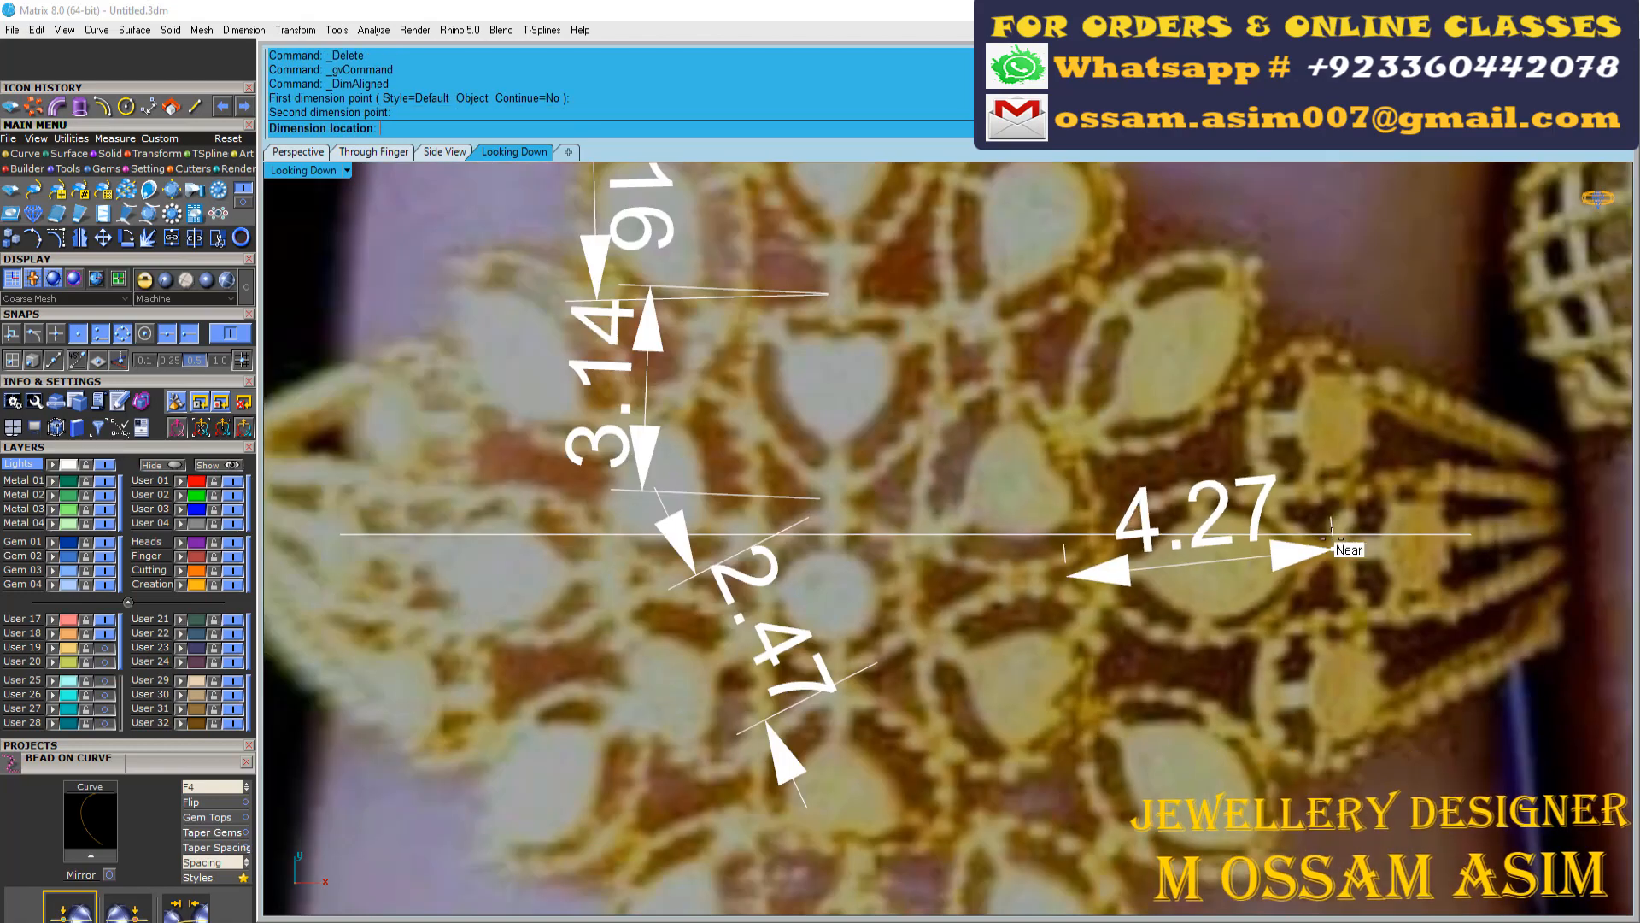
{"action": "scroll", "coordinate": [1033, 556], "scroll_direction": "down", "scroll_amount": 10}
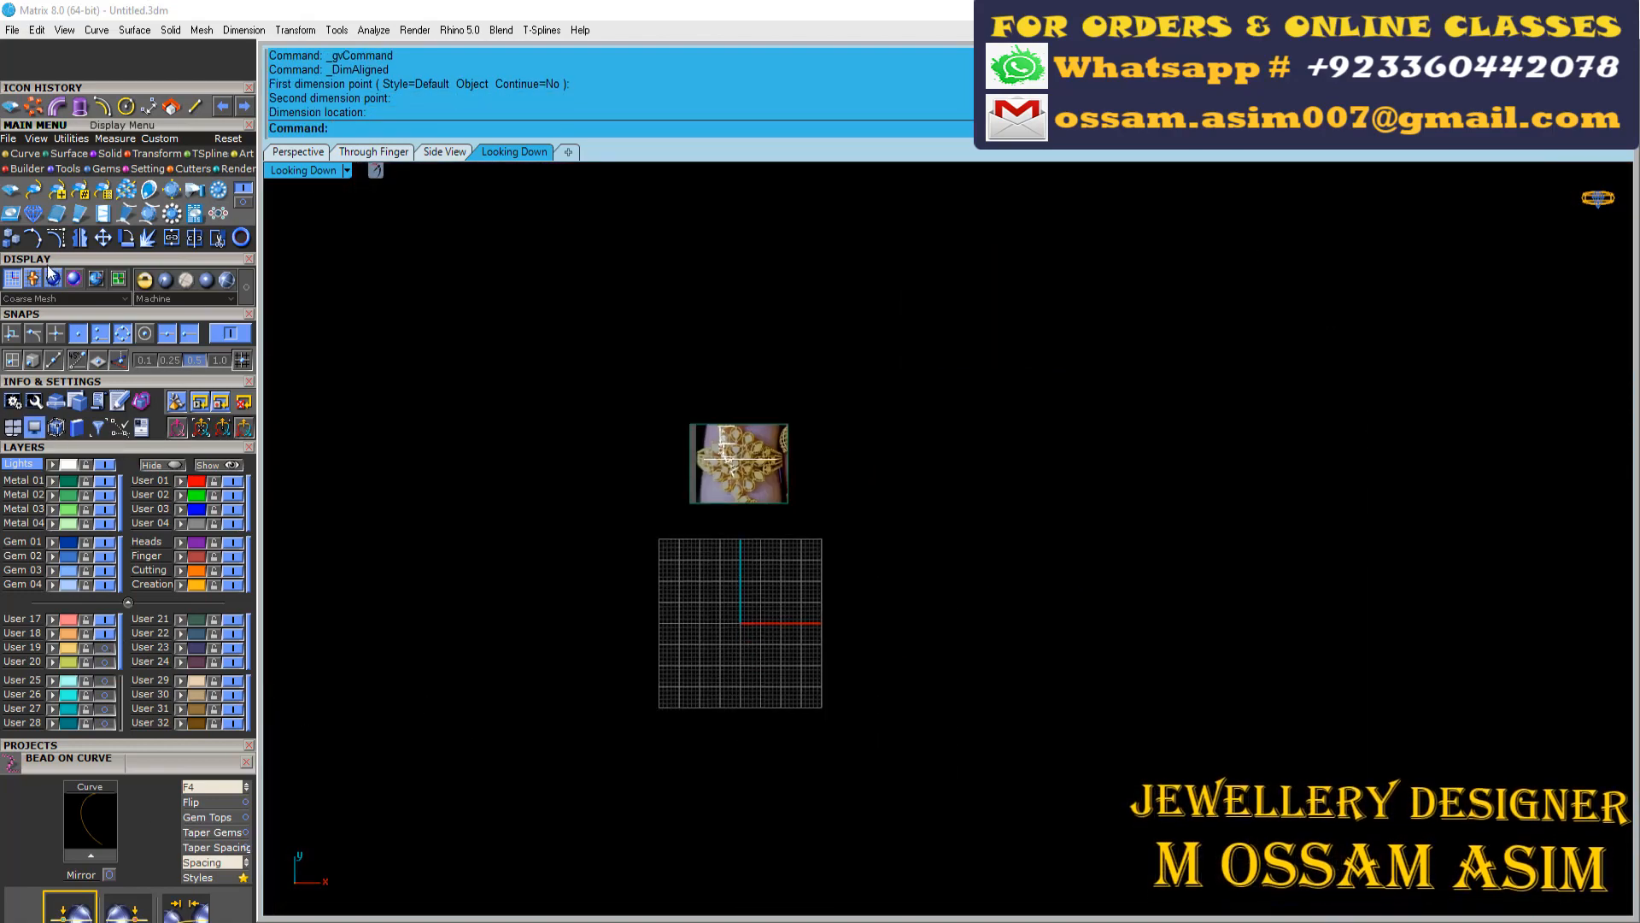
Open the Gem Loader, delete the pear gem placed at the origin and save the file
{"action": "left_click_drag", "start_coordinate": [56, 784], "coordinate": [57, 574]}
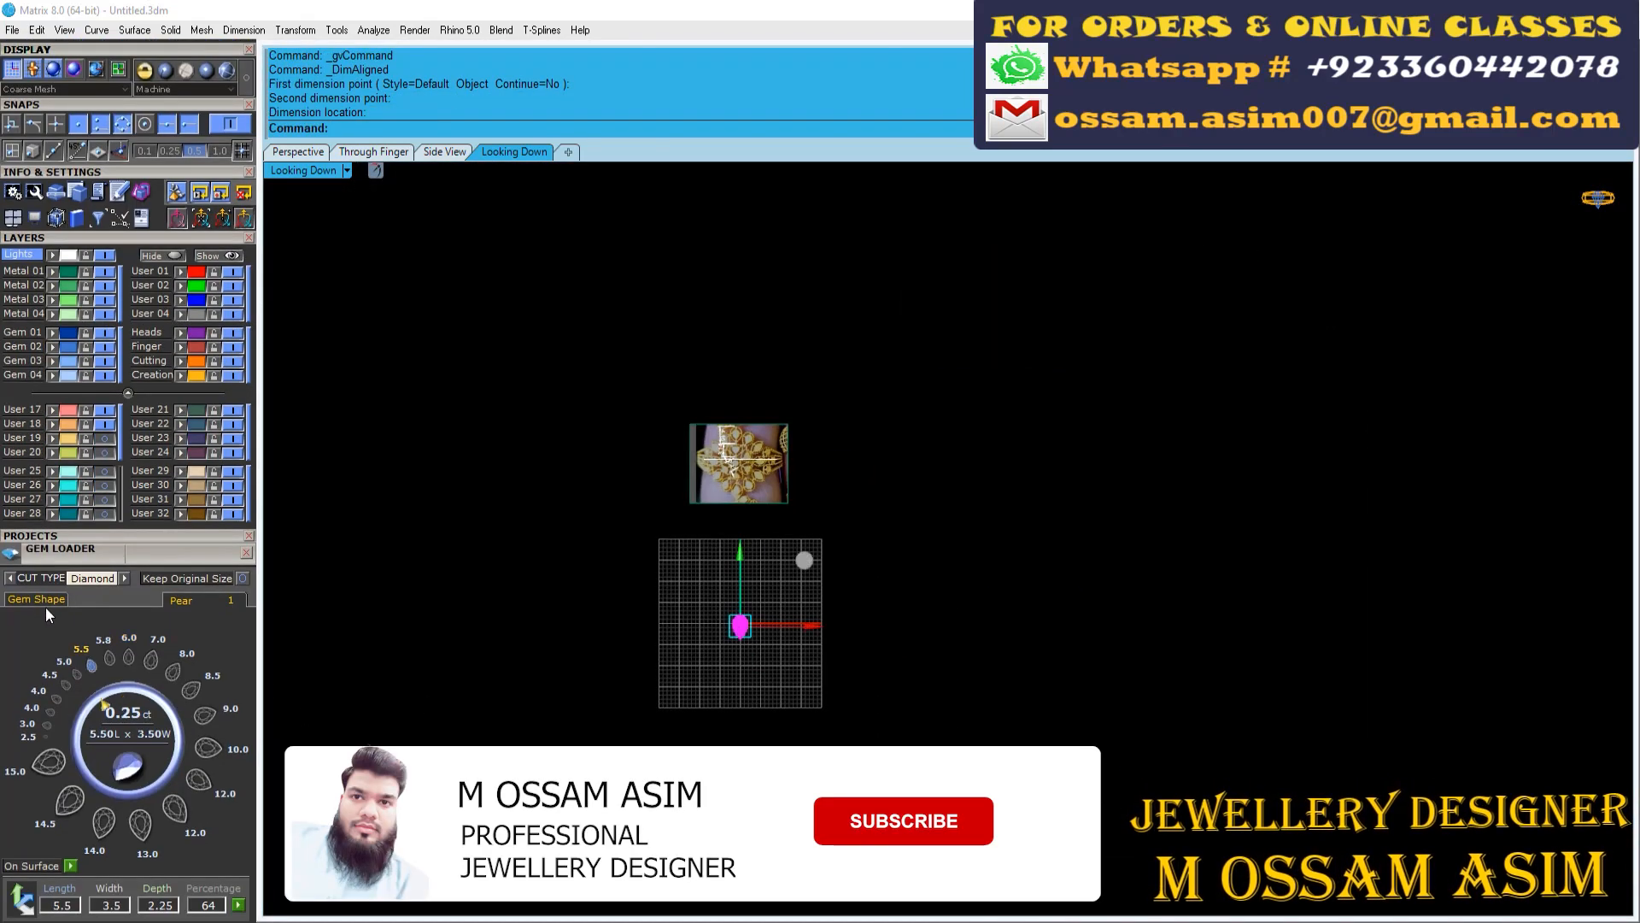
{"action": "key", "text": "Delete"}
{"action": "scroll", "coordinate": [658, 727], "scroll_direction": "up", "scroll_amount": 8}
{"action": "scroll", "coordinate": [663, 705], "scroll_direction": "down", "scroll_amount": 6}
{"action": "key", "text": "ctrl+s"}
Load a Marquise diamond with a length of 4.5 and a width of 2.5 at the origin
{"action": "left_click", "coordinate": [36, 600]}
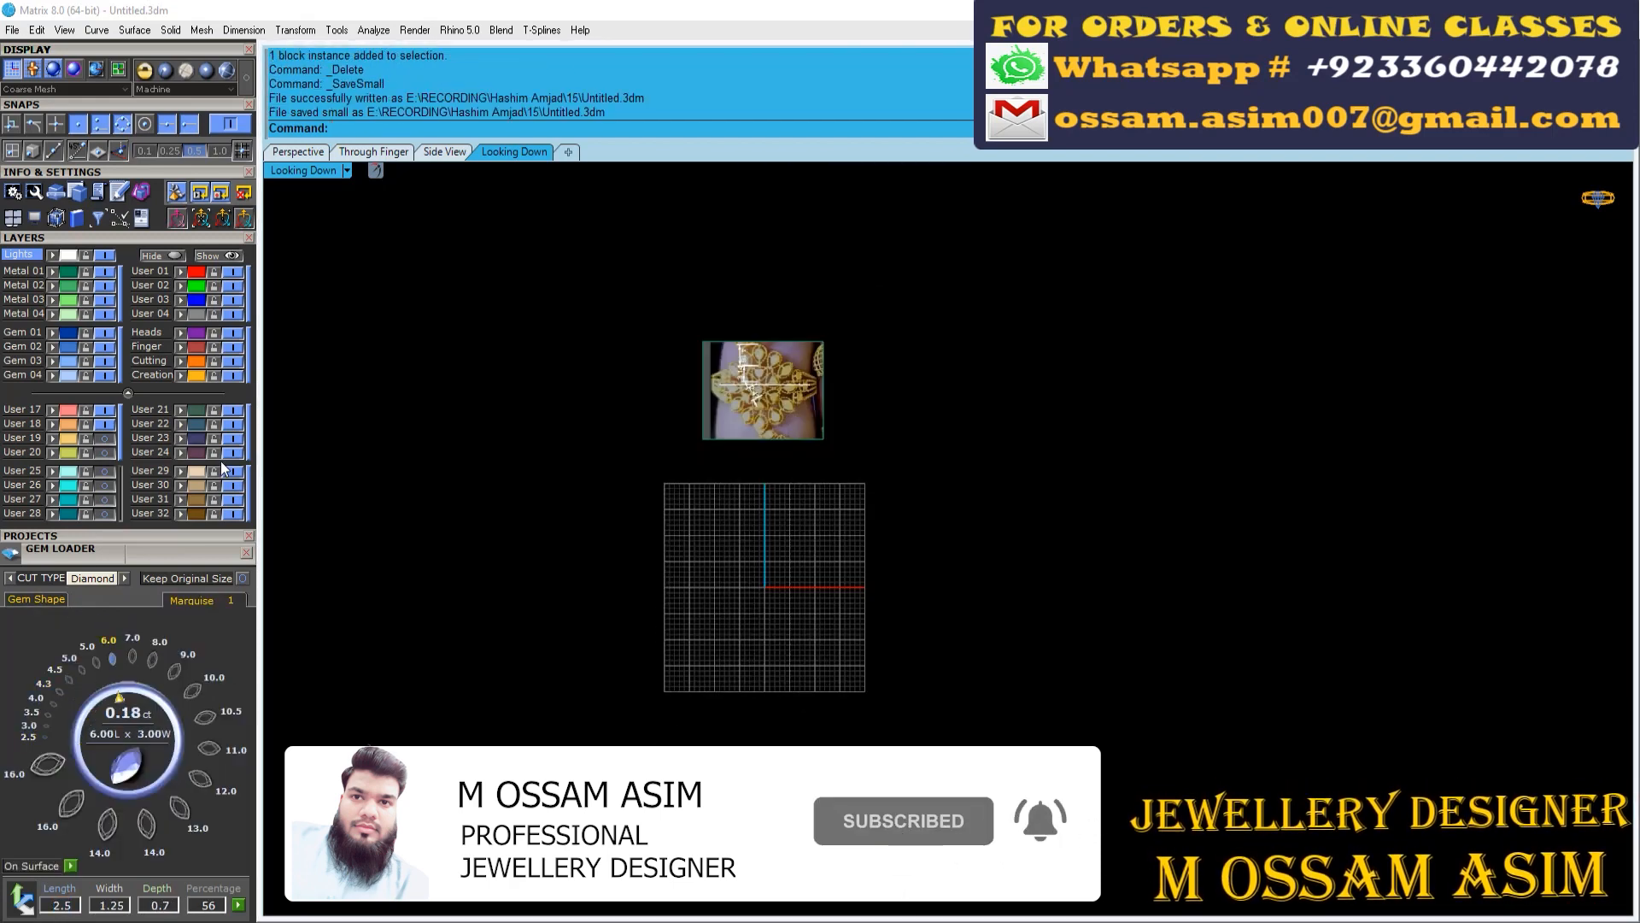
{"action": "scroll", "coordinate": [823, 320], "scroll_direction": "up", "scroll_amount": 8}
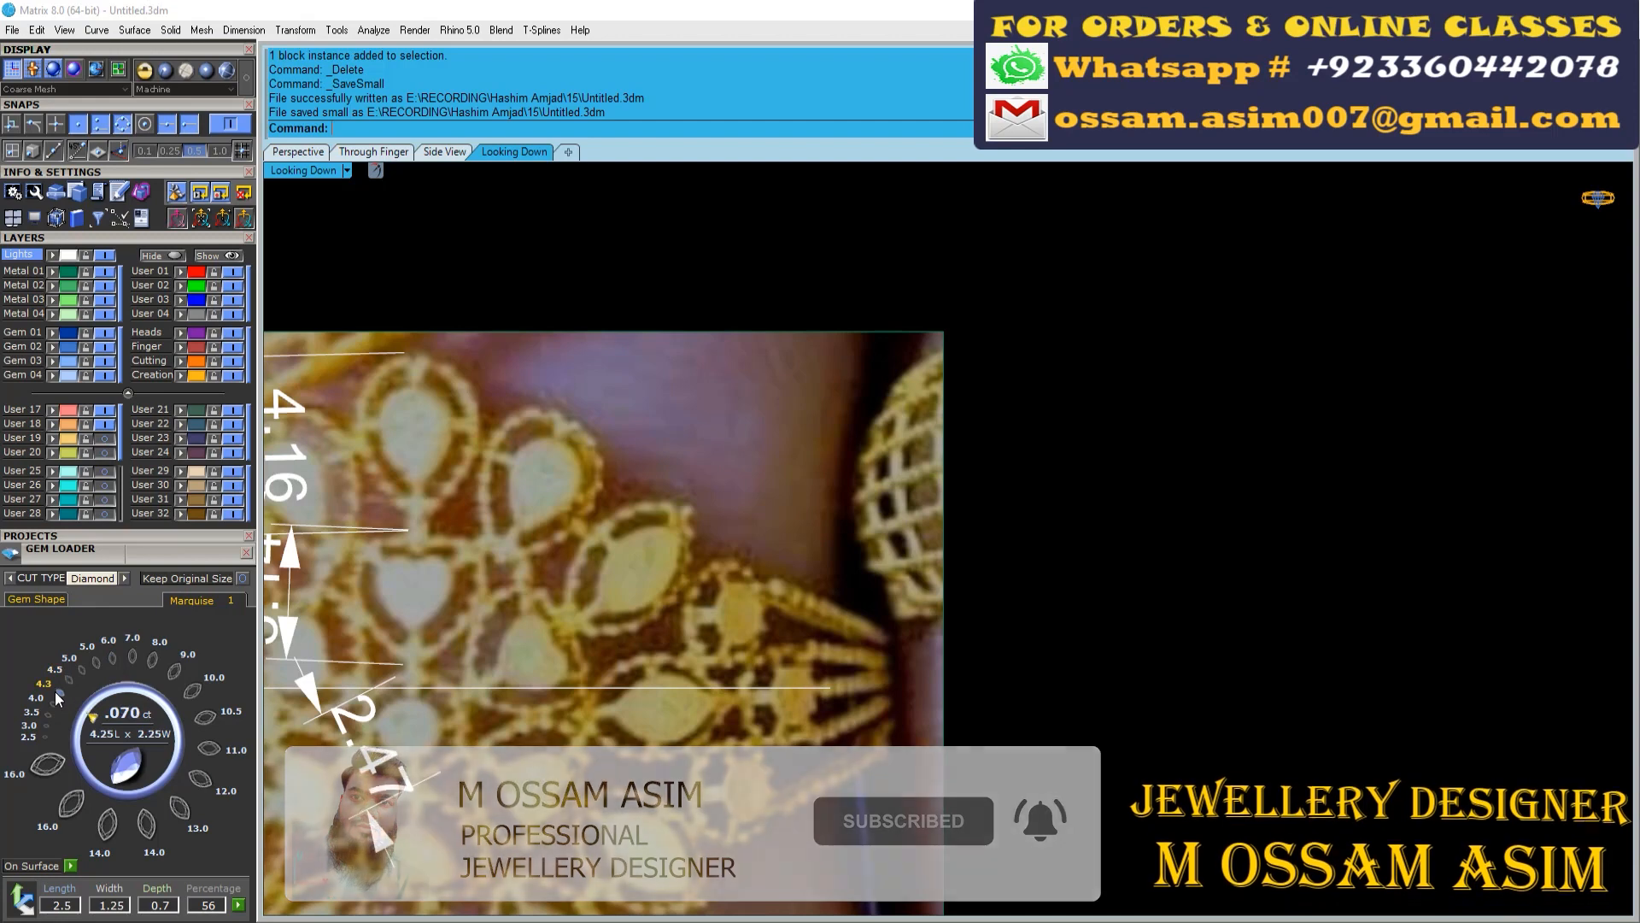
{"action": "left_click", "coordinate": [69, 680]}
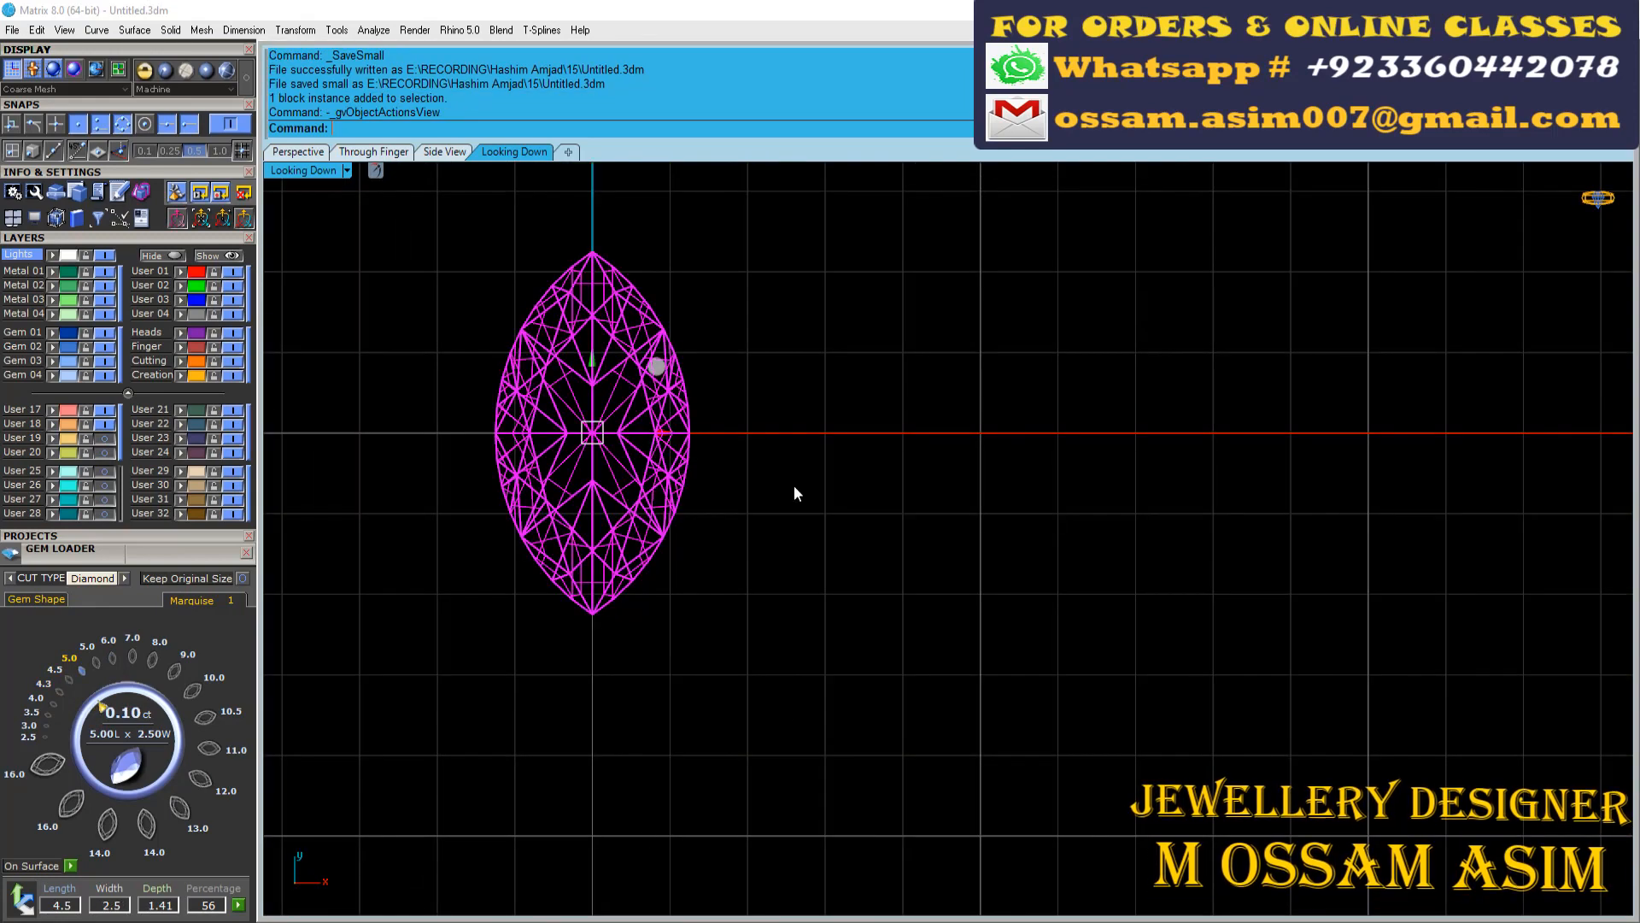
Extract the marquise gem's outline curve, delete the gem and save the file
{"action": "left_click", "coordinate": [649, 665]}
{"action": "left_click", "coordinate": [634, 514]}
{"action": "key", "text": "Delete"}
{"action": "right_click_drag", "start_coordinate": [633, 516], "coordinate": [699, 615]}
{"action": "key", "text": "ctrl+s"}
Explode the closed marquise outline into two halves
{"action": "scroll", "coordinate": [824, 622], "scroll_direction": "up", "scroll_amount": 11}
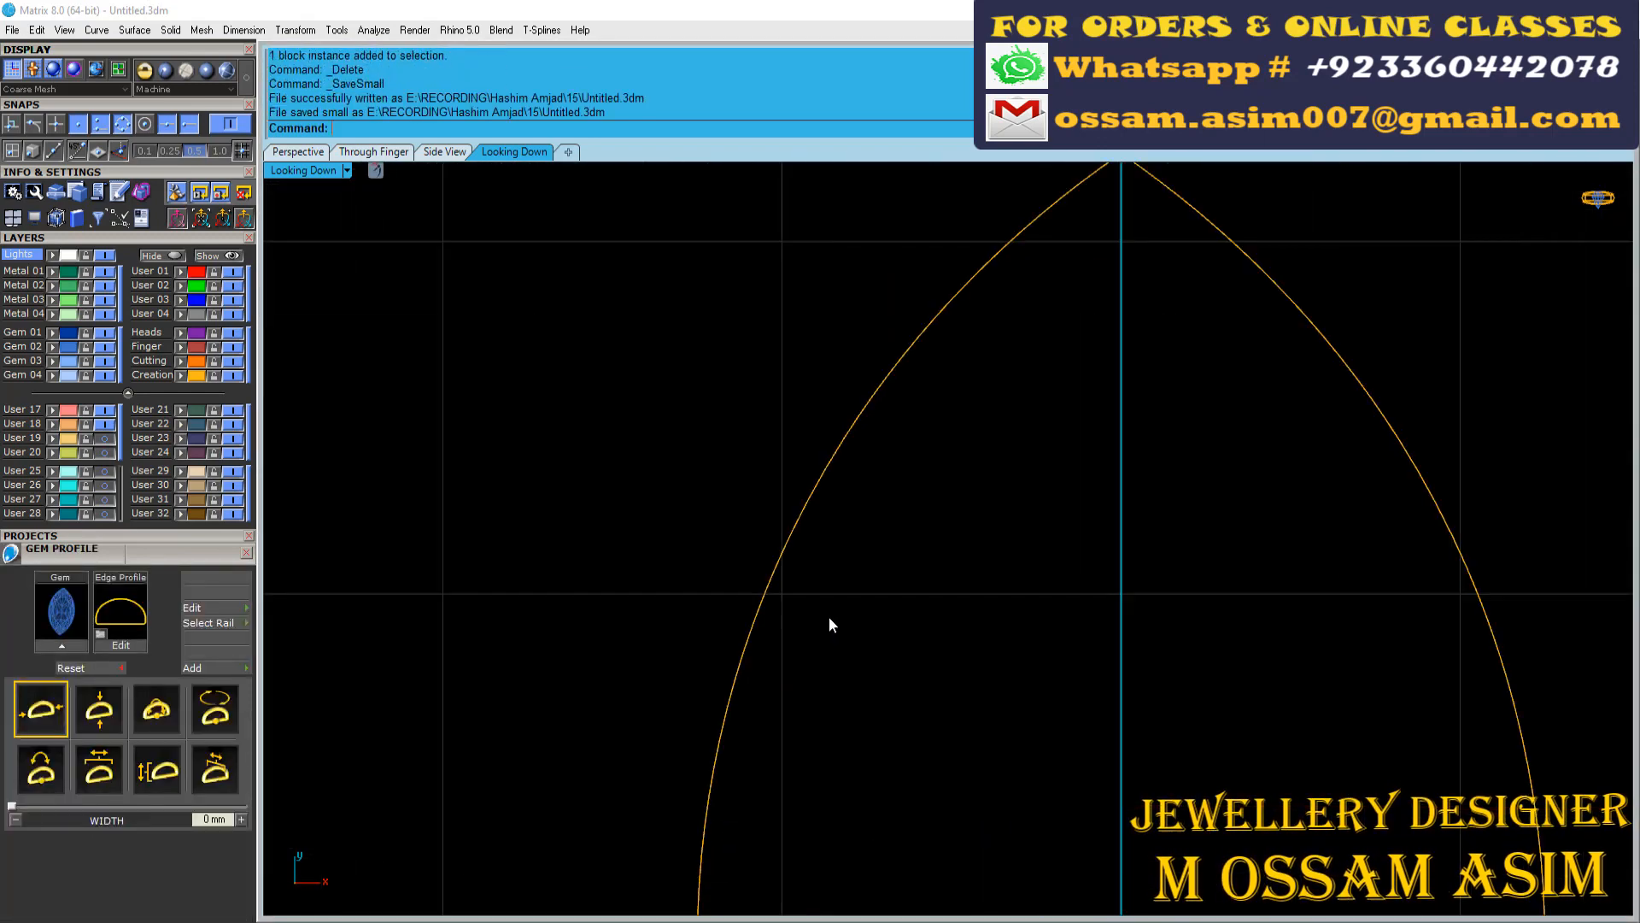
{"action": "scroll", "coordinate": [595, 461], "scroll_direction": "down", "scroll_amount": 6}
{"action": "left_click", "coordinate": [656, 649]}
{"action": "key", "text": "F6"}
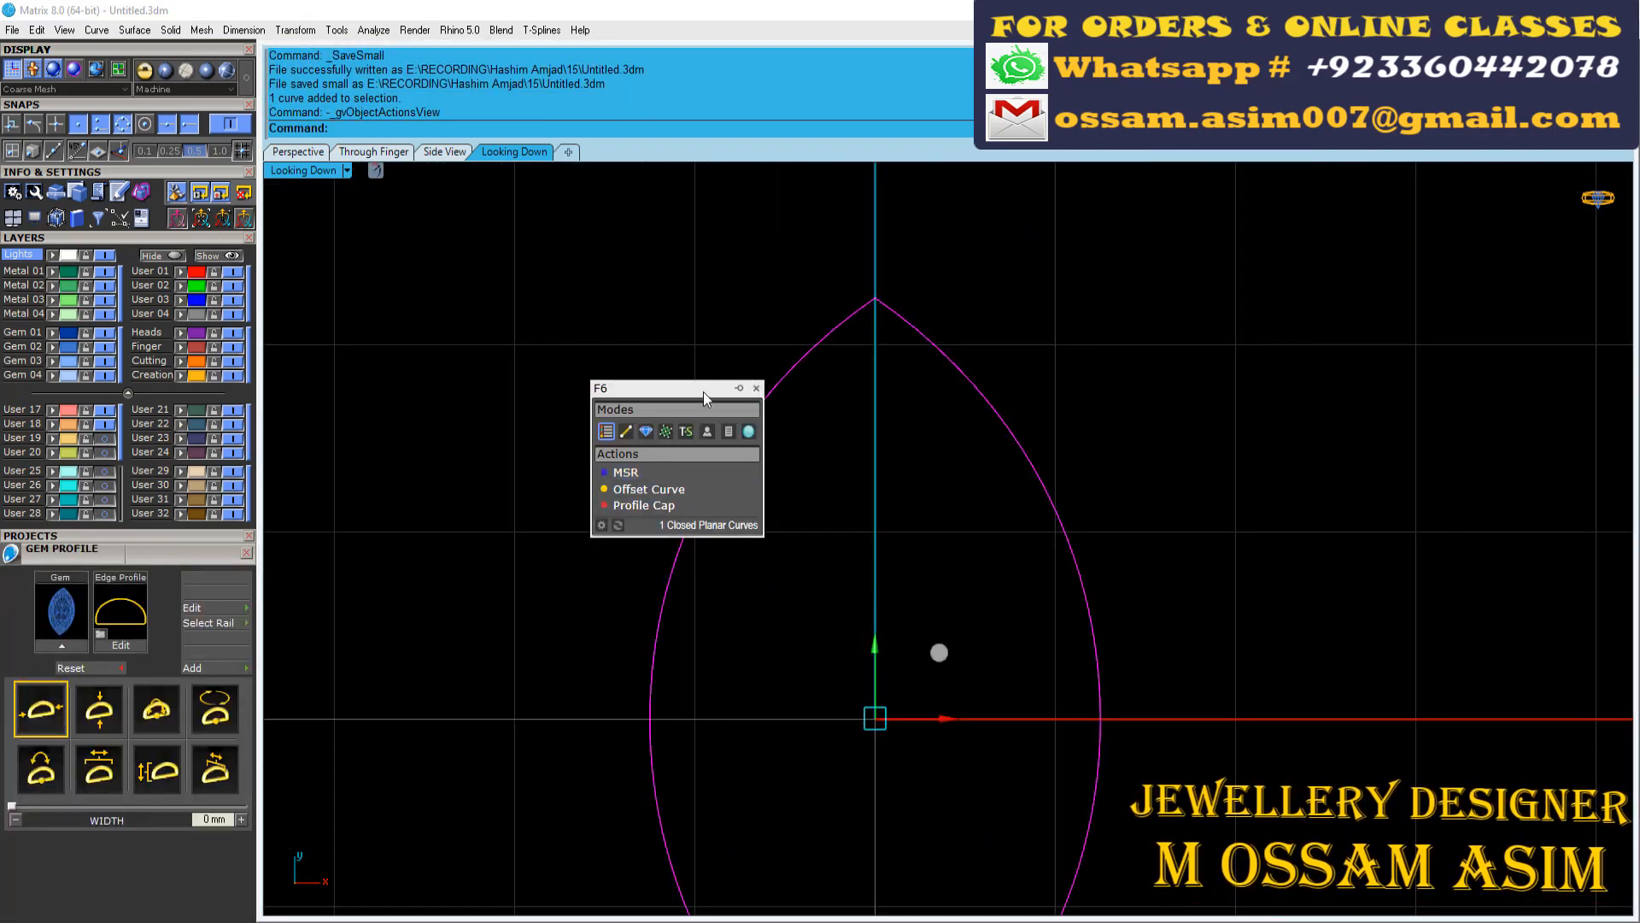
{"action": "left_click", "coordinate": [756, 388]}
{"action": "left_click_drag", "start_coordinate": [188, 103], "coordinate": [184, 254]}
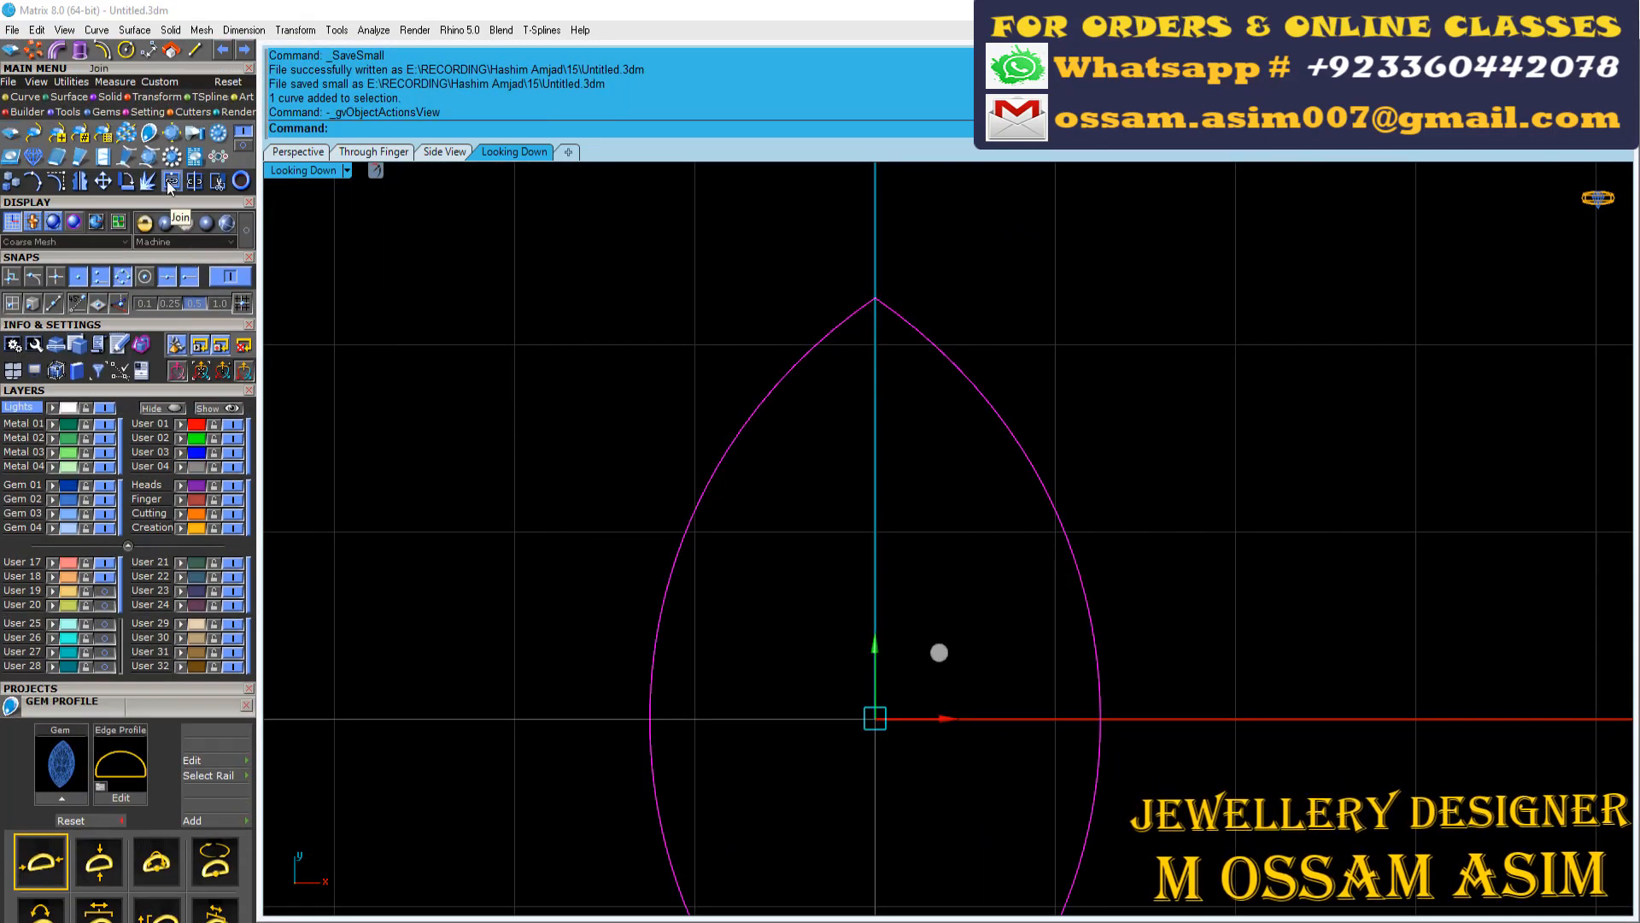
Place beads along the marquise's left half with Bead on Curve, copying the style from the round motif's beads on layer User 27
{"action": "key", "text": "F6"}
{"action": "left_click", "coordinate": [737, 505]}
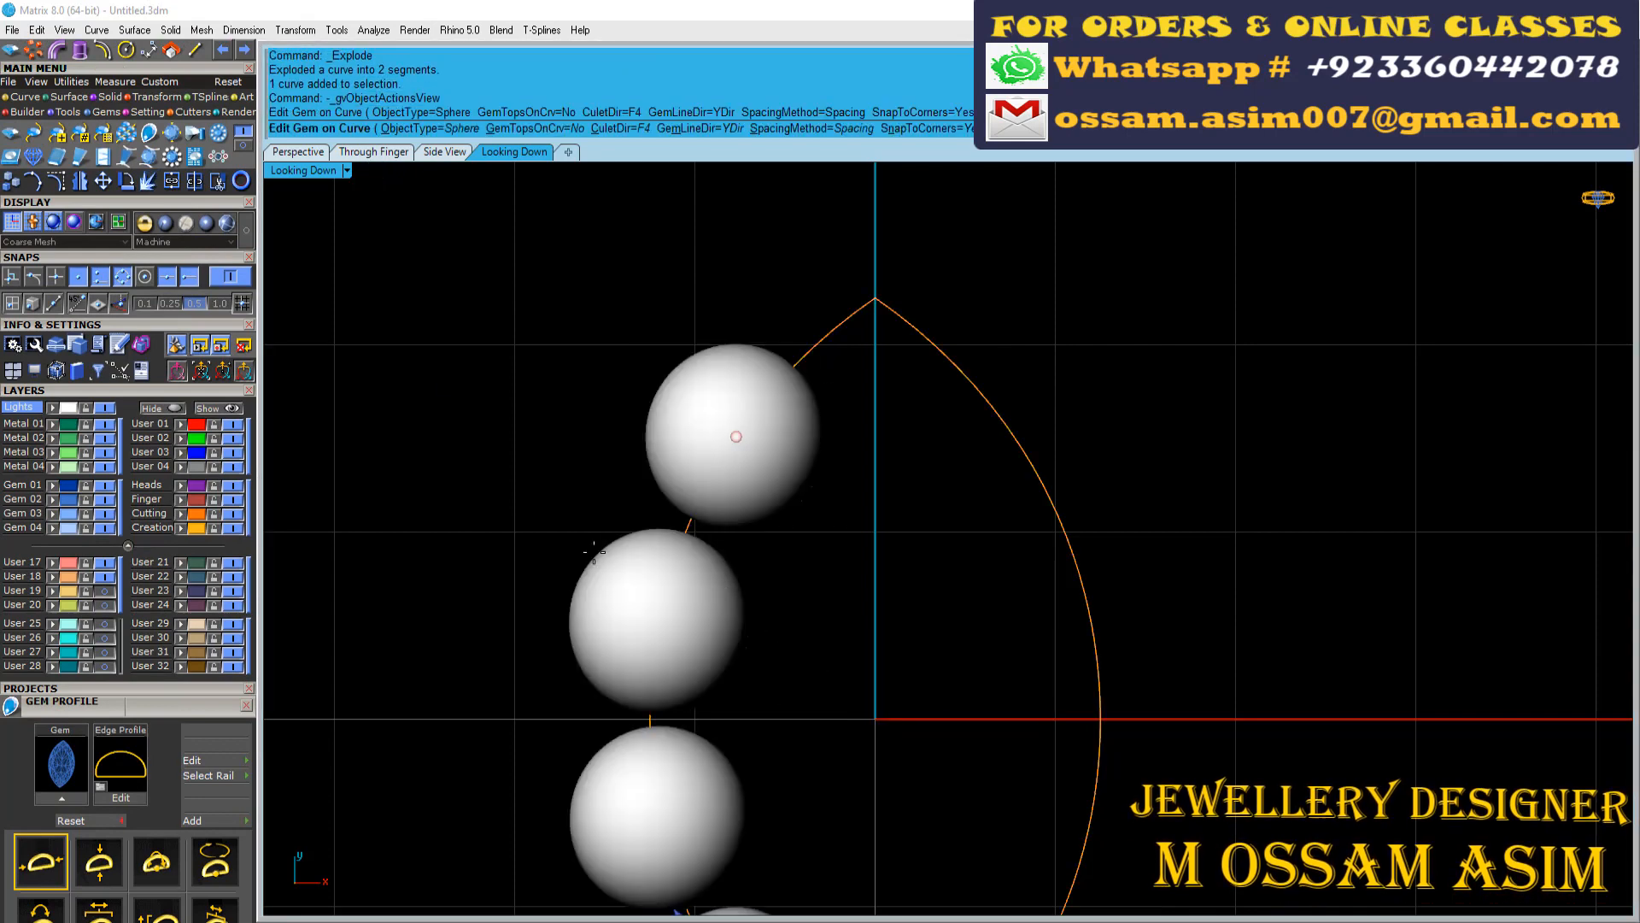
{"action": "left_click", "coordinate": [107, 653]}
{"action": "right_click", "coordinate": [969, 365]}
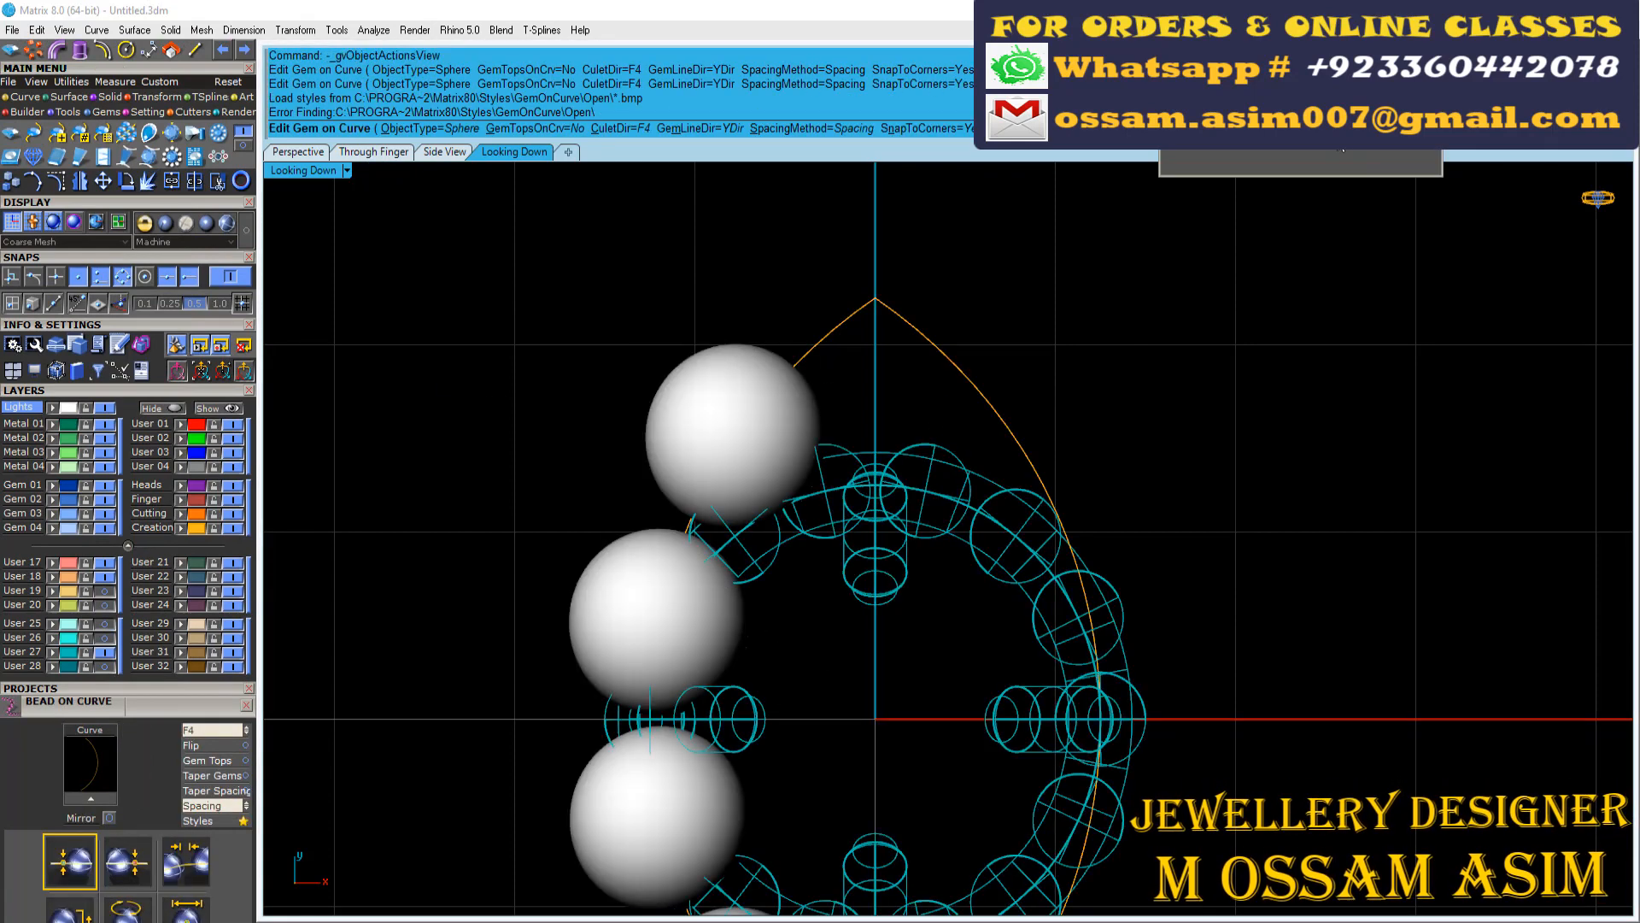
{"action": "left_click", "coordinate": [1425, 109]}
{"action": "left_click", "coordinate": [941, 449]}
{"action": "left_click", "coordinate": [1074, 403]}
{"action": "right_click", "coordinate": [820, 401]}
Hide layer User 27, mirror the marquise beads across the vertical axis through the origin 0 and group them
{"action": "scroll", "coordinate": [806, 392], "scroll_direction": "up", "scroll_amount": 8}
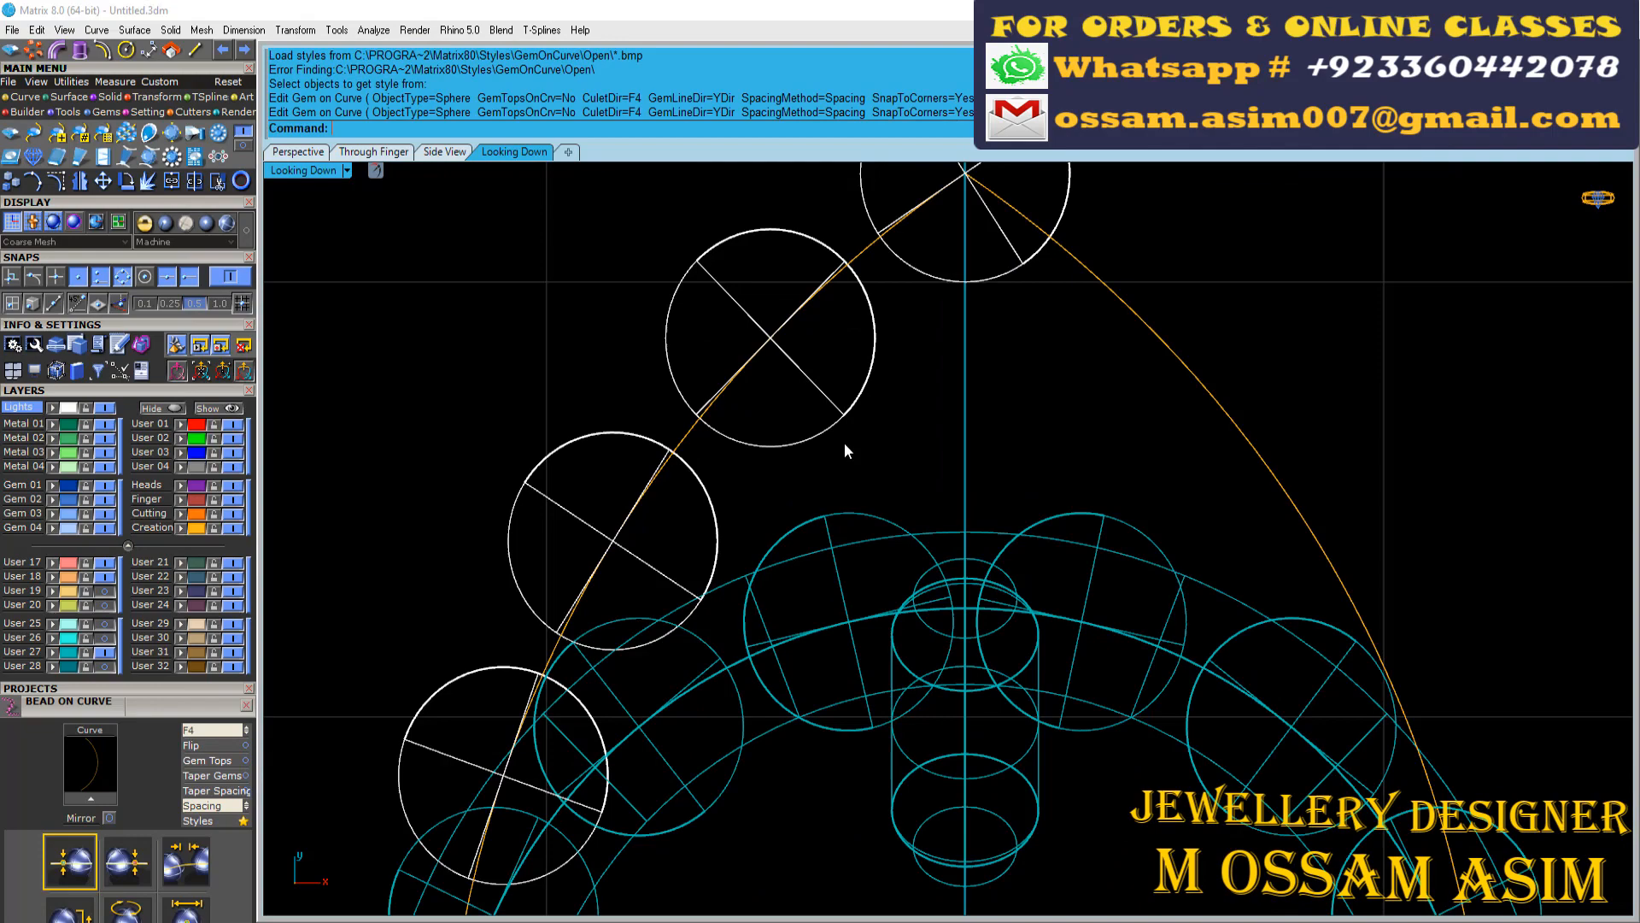
{"action": "left_click", "coordinate": [104, 653]}
{"action": "left_click", "coordinate": [707, 479]}
{"action": "scroll", "coordinate": [705, 476], "scroll_direction": "down", "scroll_amount": 15}
{"action": "type", "text": "0"}
{"action": "key", "text": "Return"}
{"action": "left_click", "coordinate": [741, 434]}
{"action": "left_click", "coordinate": [756, 545], "text": "shift"}
{"action": "key", "text": "ctrl+g"}
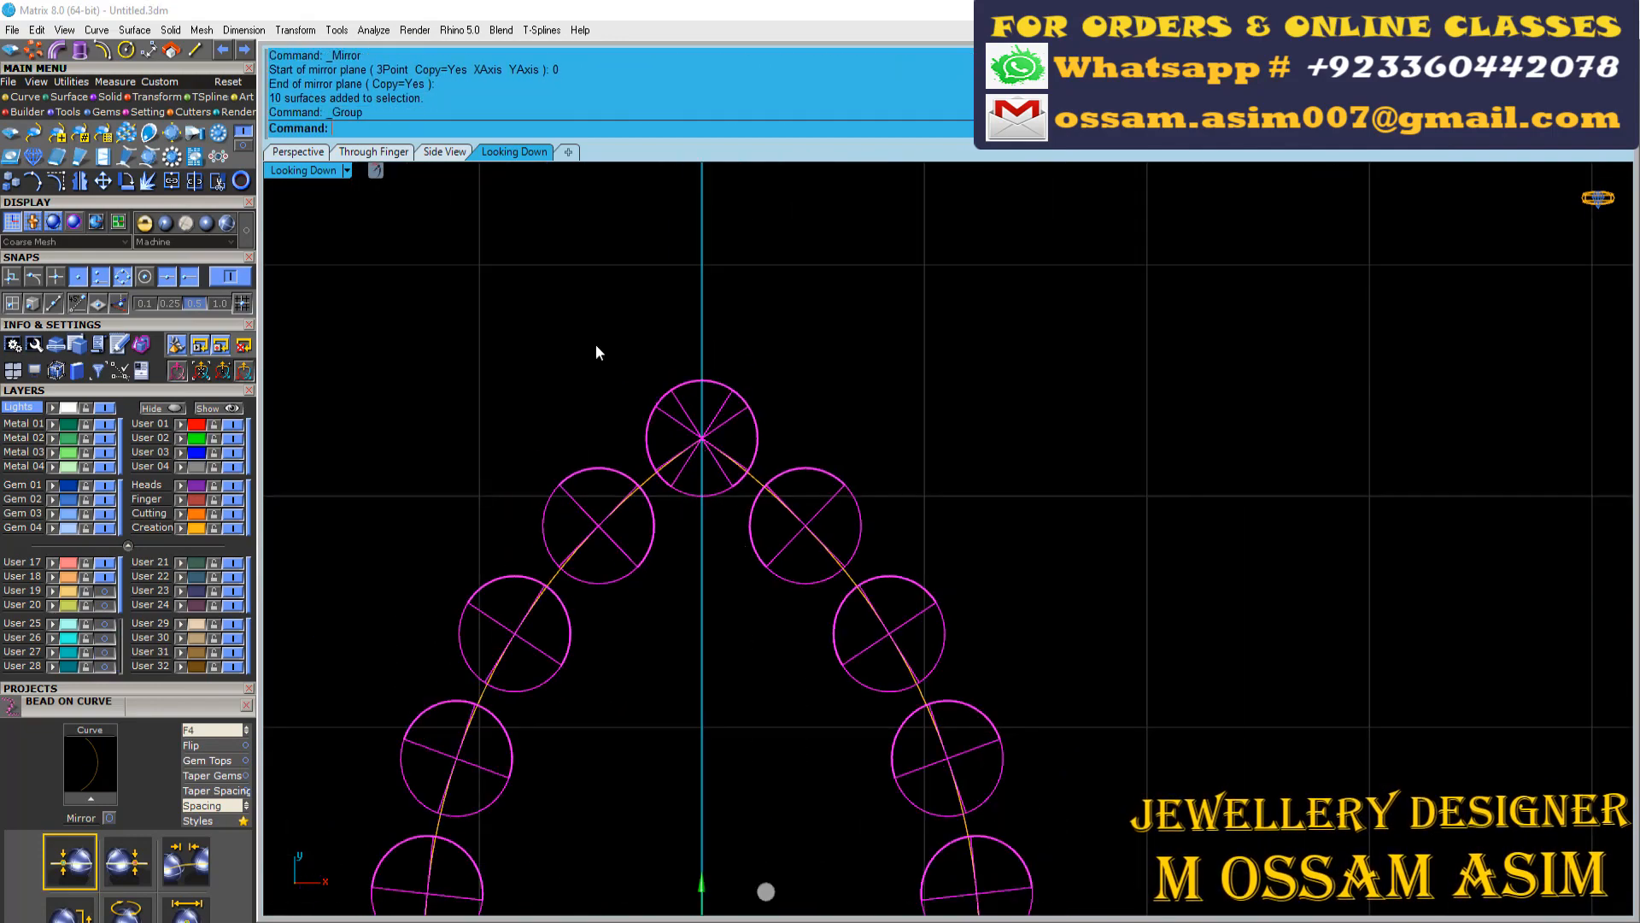
Join the two marquise outline halves into one closed curve and offset it inward by 0.331776 with round corners
{"action": "scroll", "coordinate": [653, 470], "scroll_direction": "up", "scroll_amount": 16}
{"action": "left_click", "coordinate": [643, 520]}
{"action": "left_click", "coordinate": [1184, 523], "text": "shift"}
{"action": "scroll", "coordinate": [1177, 530], "scroll_direction": "down", "scroll_amount": 4}
{"action": "key", "text": "ctrl+j"}
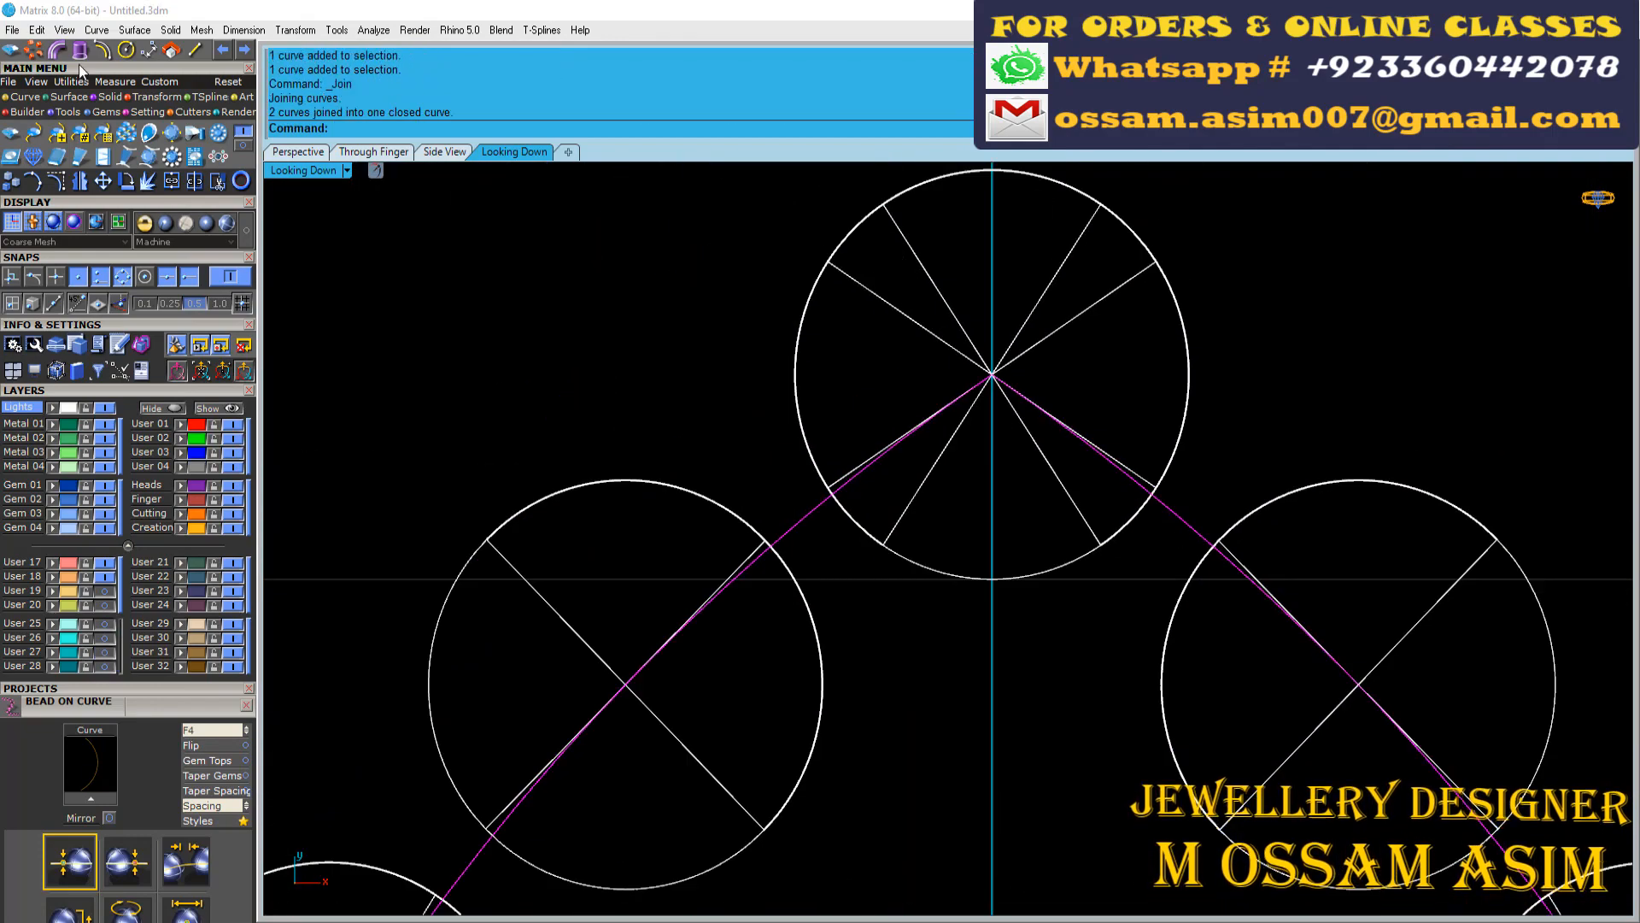
{"action": "left_click", "coordinate": [103, 50]}
{"action": "left_click", "coordinate": [949, 693]}
{"action": "scroll", "coordinate": [803, 338], "scroll_direction": "down", "scroll_amount": 8}
{"action": "scroll", "coordinate": [863, 542], "scroll_direction": "up", "scroll_amount": 10}
Extrude the inner marquise curve into a solid plate
{"action": "left_click", "coordinate": [840, 468]}
{"action": "scroll", "coordinate": [820, 402], "scroll_direction": "down", "scroll_amount": 6}
{"action": "left_click", "coordinate": [299, 151]}
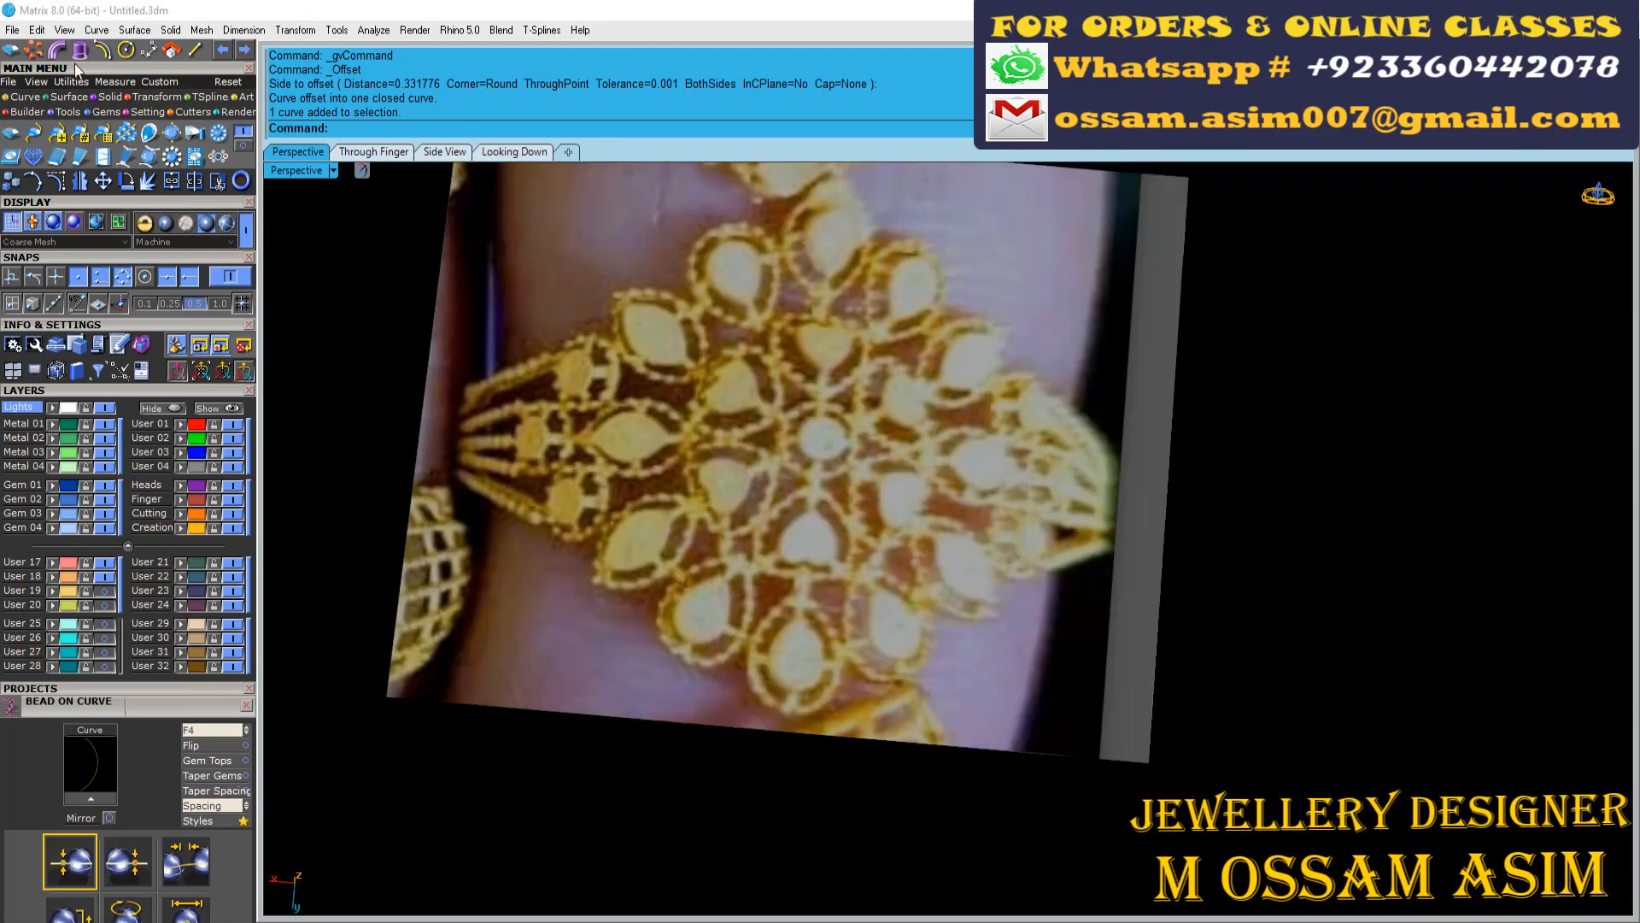
{"action": "left_click", "coordinate": [79, 50]}
{"action": "scroll", "coordinate": [854, 530], "scroll_direction": "down", "scroll_amount": 8}
{"action": "left_click", "coordinate": [852, 735]}
{"action": "right_click_drag", "start_coordinate": [853, 735], "coordinate": [1111, 444]}
{"action": "scroll", "coordinate": [1186, 359], "scroll_direction": "up", "scroll_amount": 8}
{"action": "key", "text": "Home"}
{"action": "key", "text": "Home"}
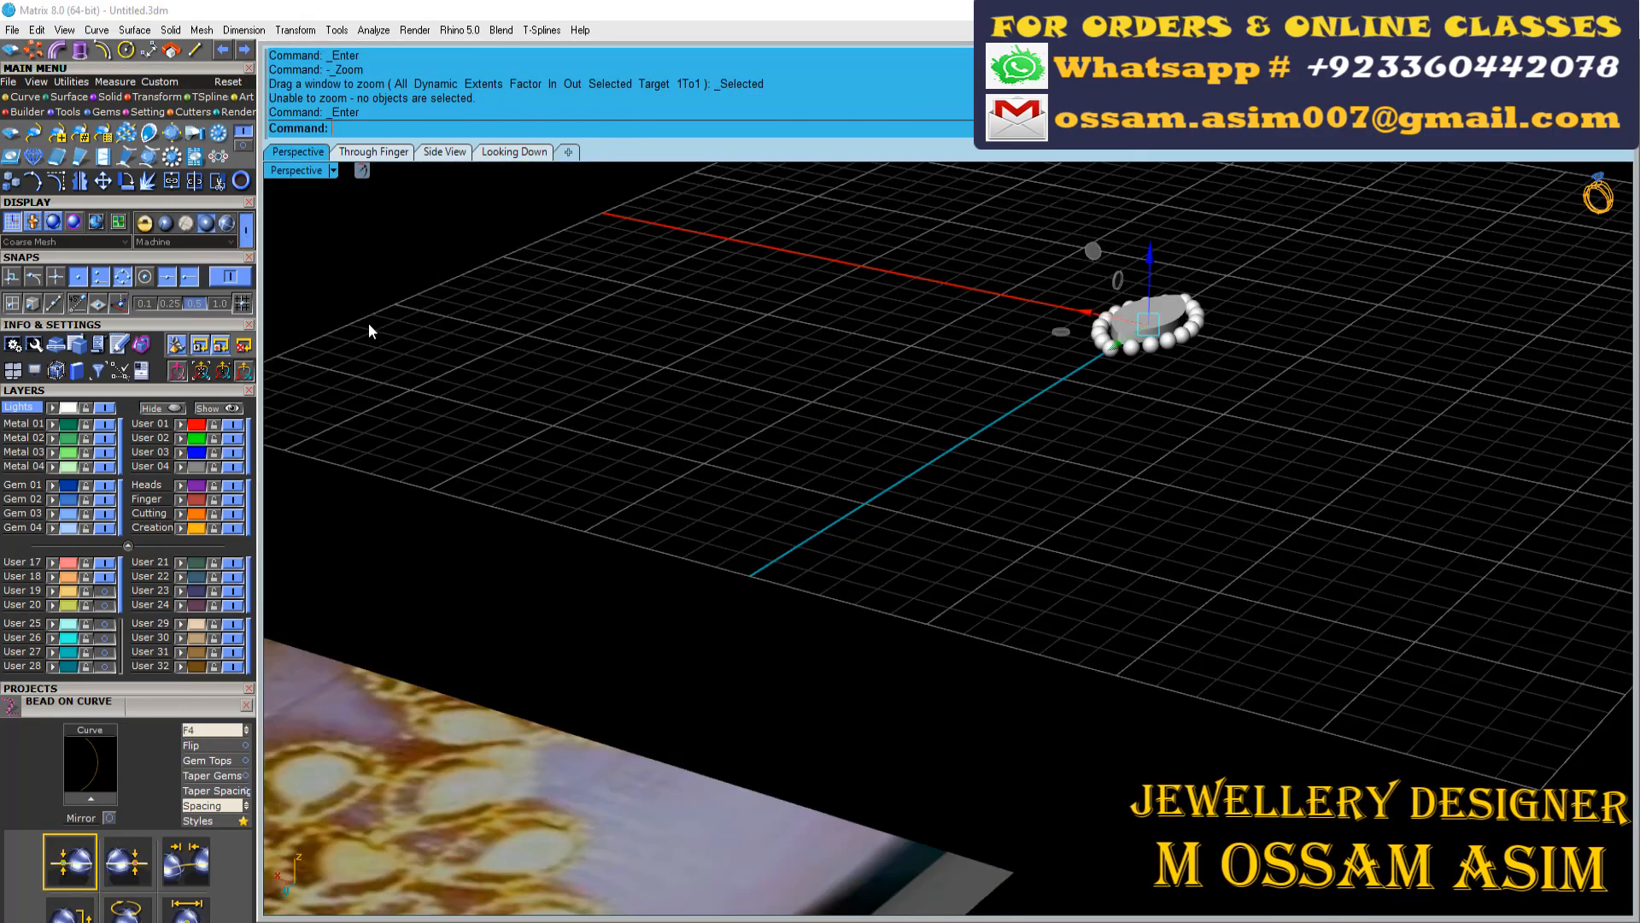
Raise the marquise plate by 0.5 along the Z axis
{"action": "left_click", "coordinate": [225, 225]}
{"action": "key", "text": "Home"}
{"action": "scroll", "coordinate": [1202, 621], "scroll_direction": "down", "scroll_amount": 3}
{"action": "scroll", "coordinate": [880, 620], "scroll_direction": "up", "scroll_amount": 5}
{"action": "mouse_move", "coordinate": [1202, 621]}
{"action": "right_mouse_down"}
{"action": "mouse_move", "coordinate": [881, 620]}
{"action": "mouse_move", "coordinate": [1008, 538]}
{"action": "right_mouse_up"}
{"action": "scroll", "coordinate": [881, 621], "scroll_direction": "down", "scroll_amount": 6}
{"action": "left_click", "coordinate": [1013, 538]}
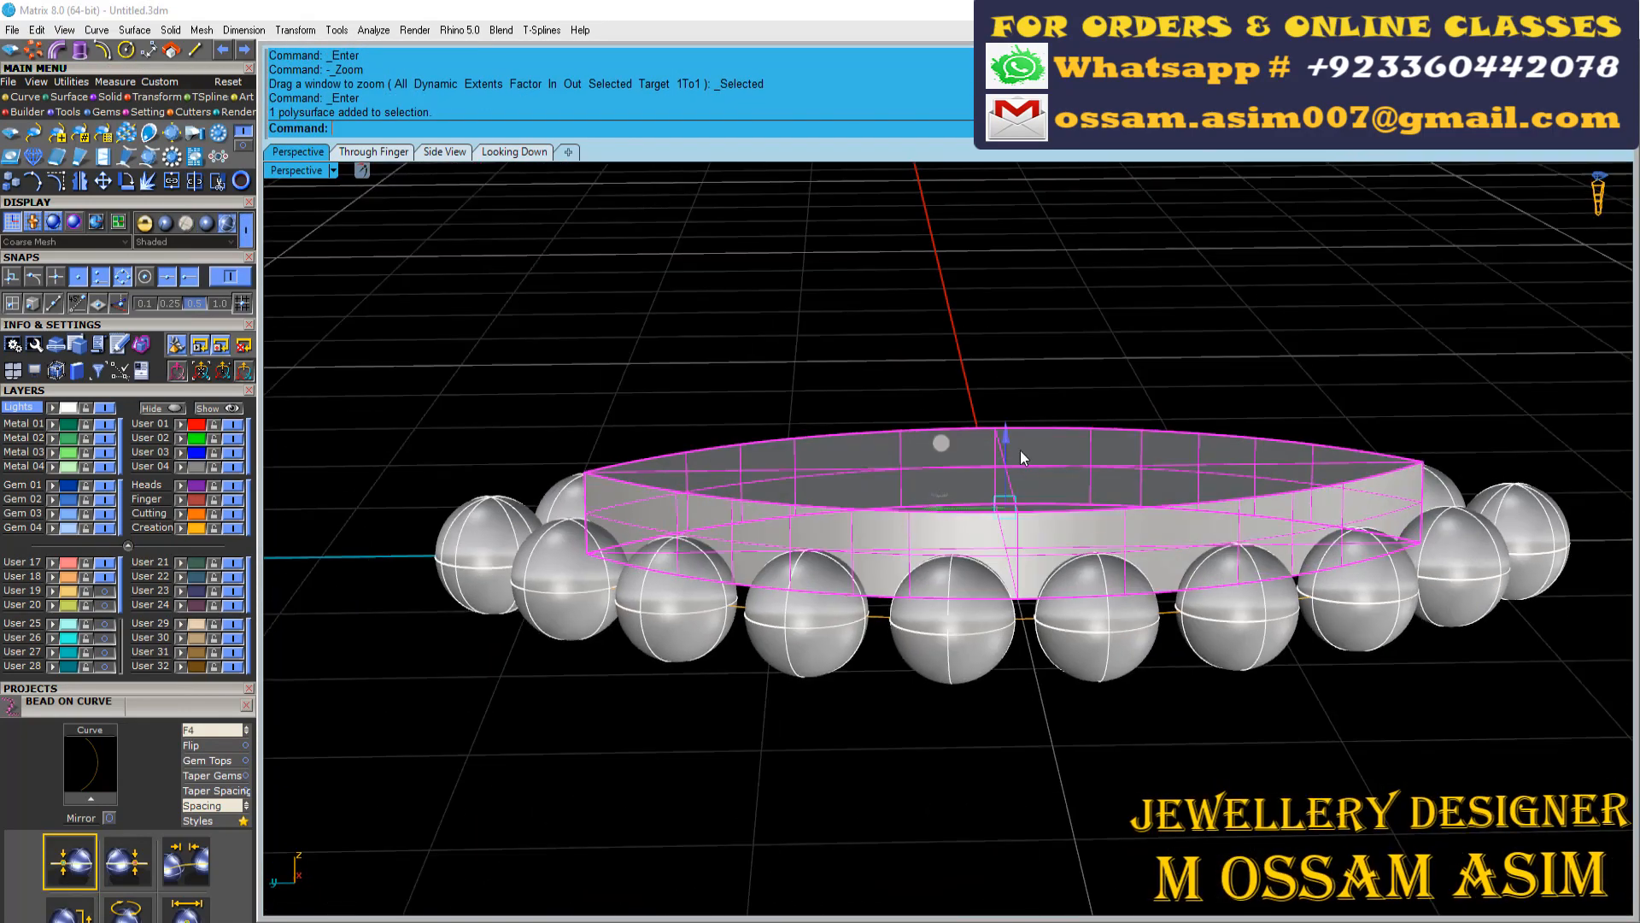
{"action": "left_click_drag", "start_coordinate": [1008, 434], "coordinate": [1024, 371]}
{"action": "key", "text": "ctrl+z"}
{"action": "left_click", "coordinate": [1011, 429]}
{"action": "type", "text": ".5"}
{"action": "key", "text": "Return"}
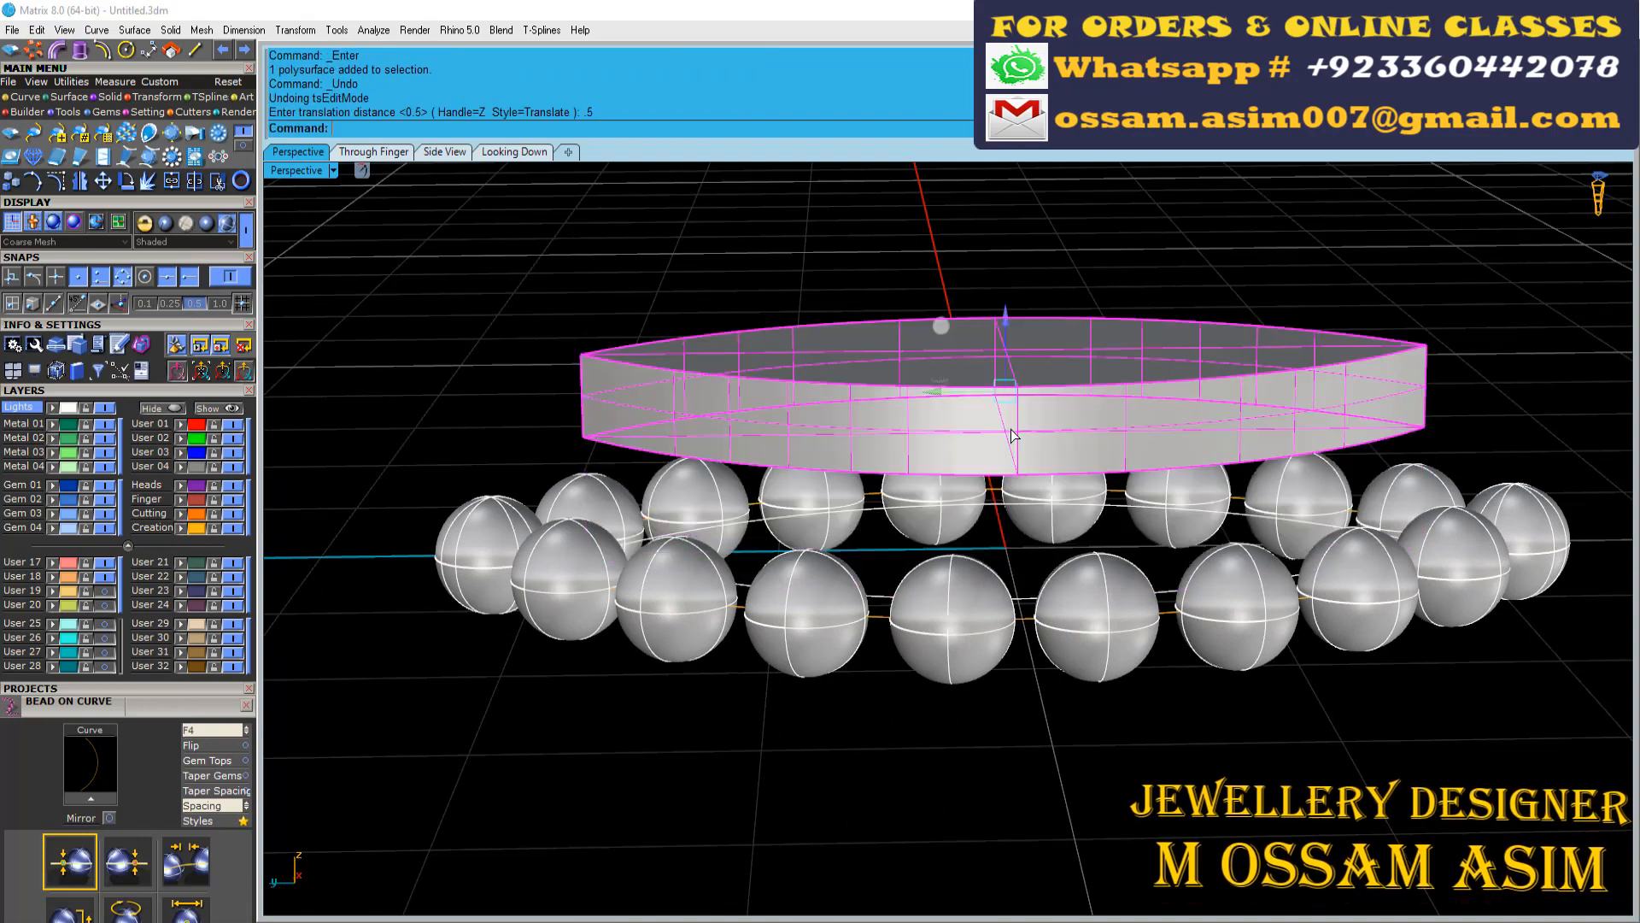
Lift the plate and beads together above the marquise outline
{"action": "right_click_drag", "start_coordinate": [427, 487], "coordinate": [530, 521]}
{"action": "scroll", "coordinate": [530, 517], "scroll_direction": "up", "scroll_amount": 6}
{"action": "scroll", "coordinate": [530, 517], "scroll_direction": "down", "scroll_amount": 8}
{"action": "left_click", "coordinate": [561, 510], "text": "shift"}
{"action": "left_click_drag", "start_coordinate": [876, 387], "coordinate": [876, 360]}
{"action": "left_click", "coordinate": [755, 560]}
{"action": "right_click_drag", "start_coordinate": [755, 559], "coordinate": [726, 530]}
{"action": "scroll", "coordinate": [725, 530], "scroll_direction": "up", "scroll_amount": 10}
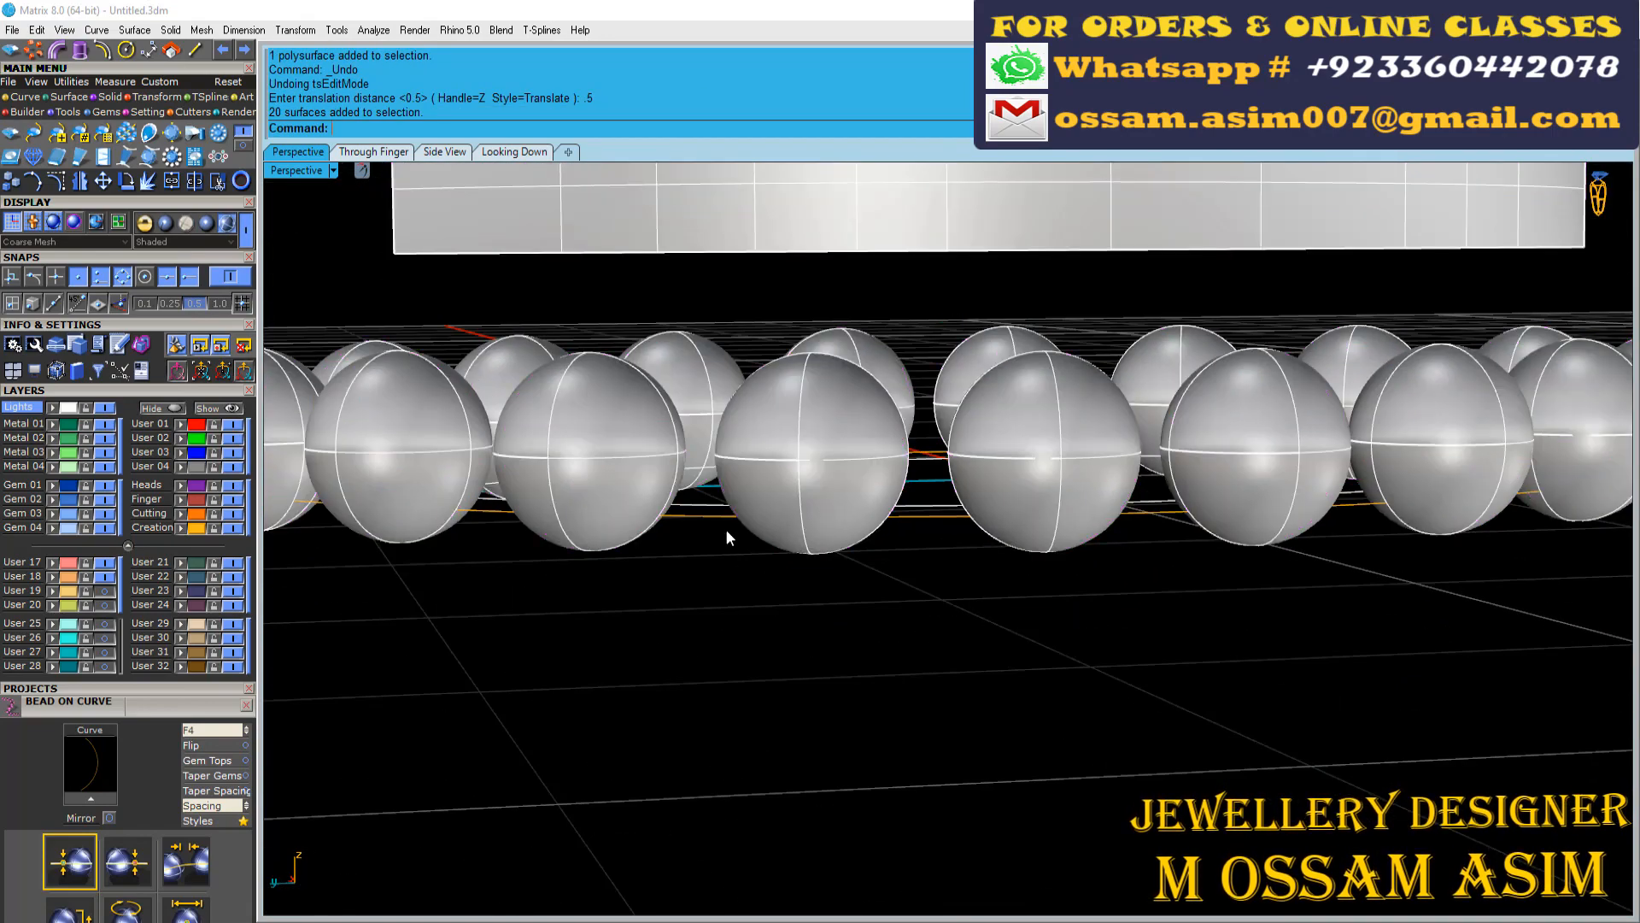
Pipe the closed marquise outline with a 0.35 diameter and adjust the height of the plate and beads above it
{"action": "key", "text": "Return"}
{"action": "key", "text": "Return"}
{"action": "scroll", "coordinate": [740, 408], "scroll_direction": "down", "scroll_amount": 8}
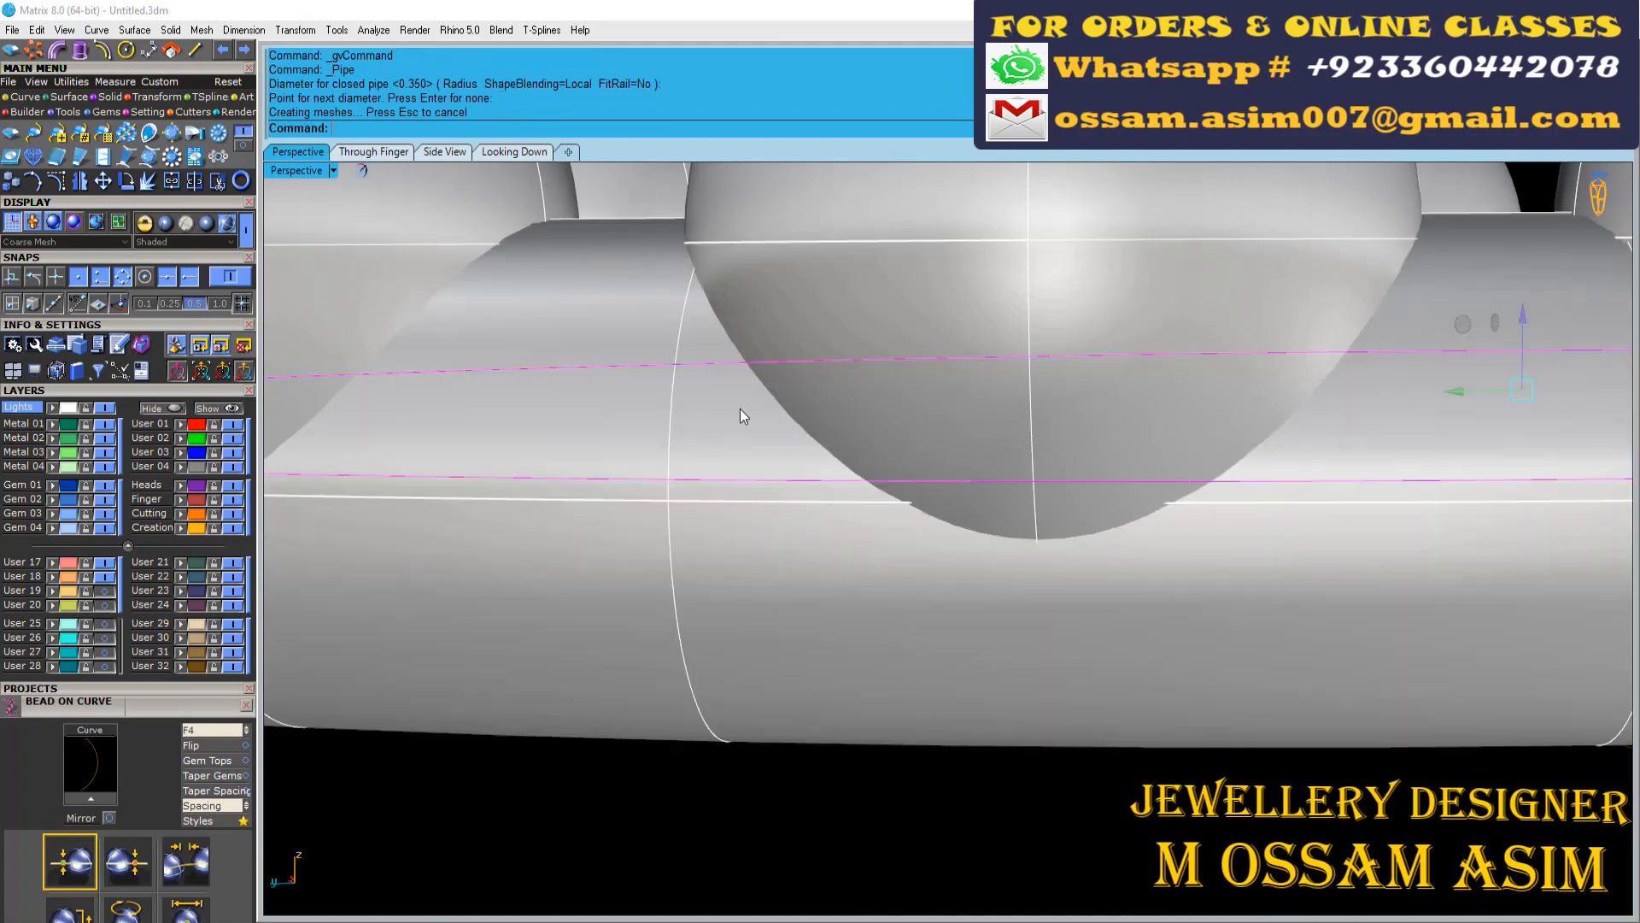
{"action": "left_click_drag", "start_coordinate": [921, 242], "coordinate": [921, 217]}
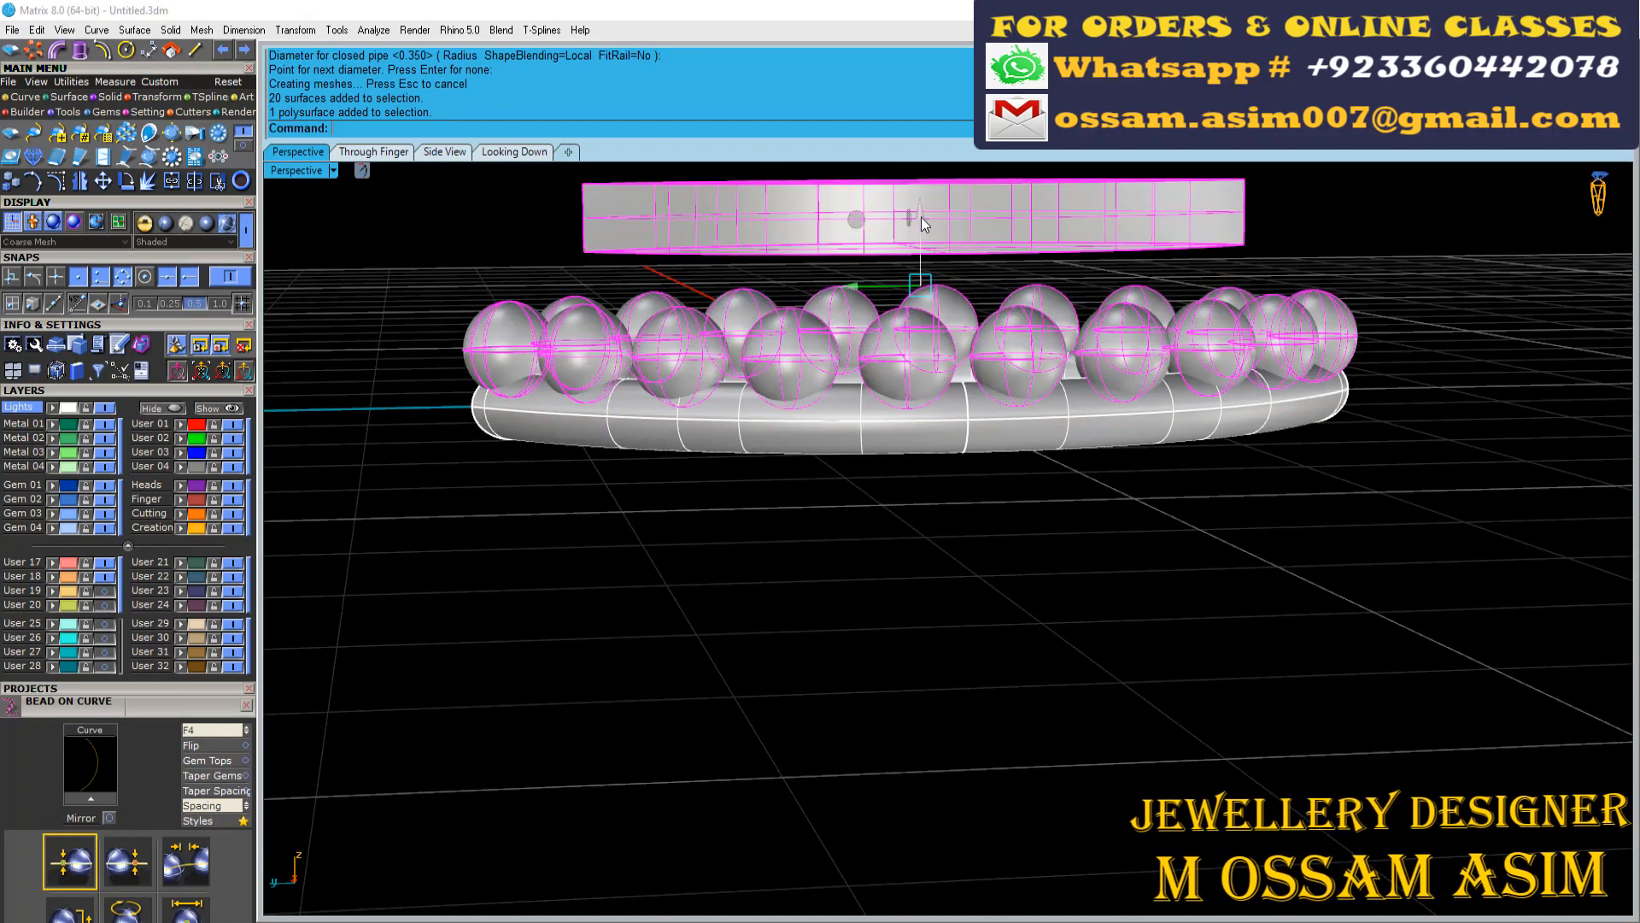
{"action": "left_click", "coordinate": [521, 637]}
{"action": "right_click_drag", "start_coordinate": [521, 637], "coordinate": [649, 751]}
{"action": "scroll", "coordinate": [649, 752], "scroll_direction": "up", "scroll_amount": 5}
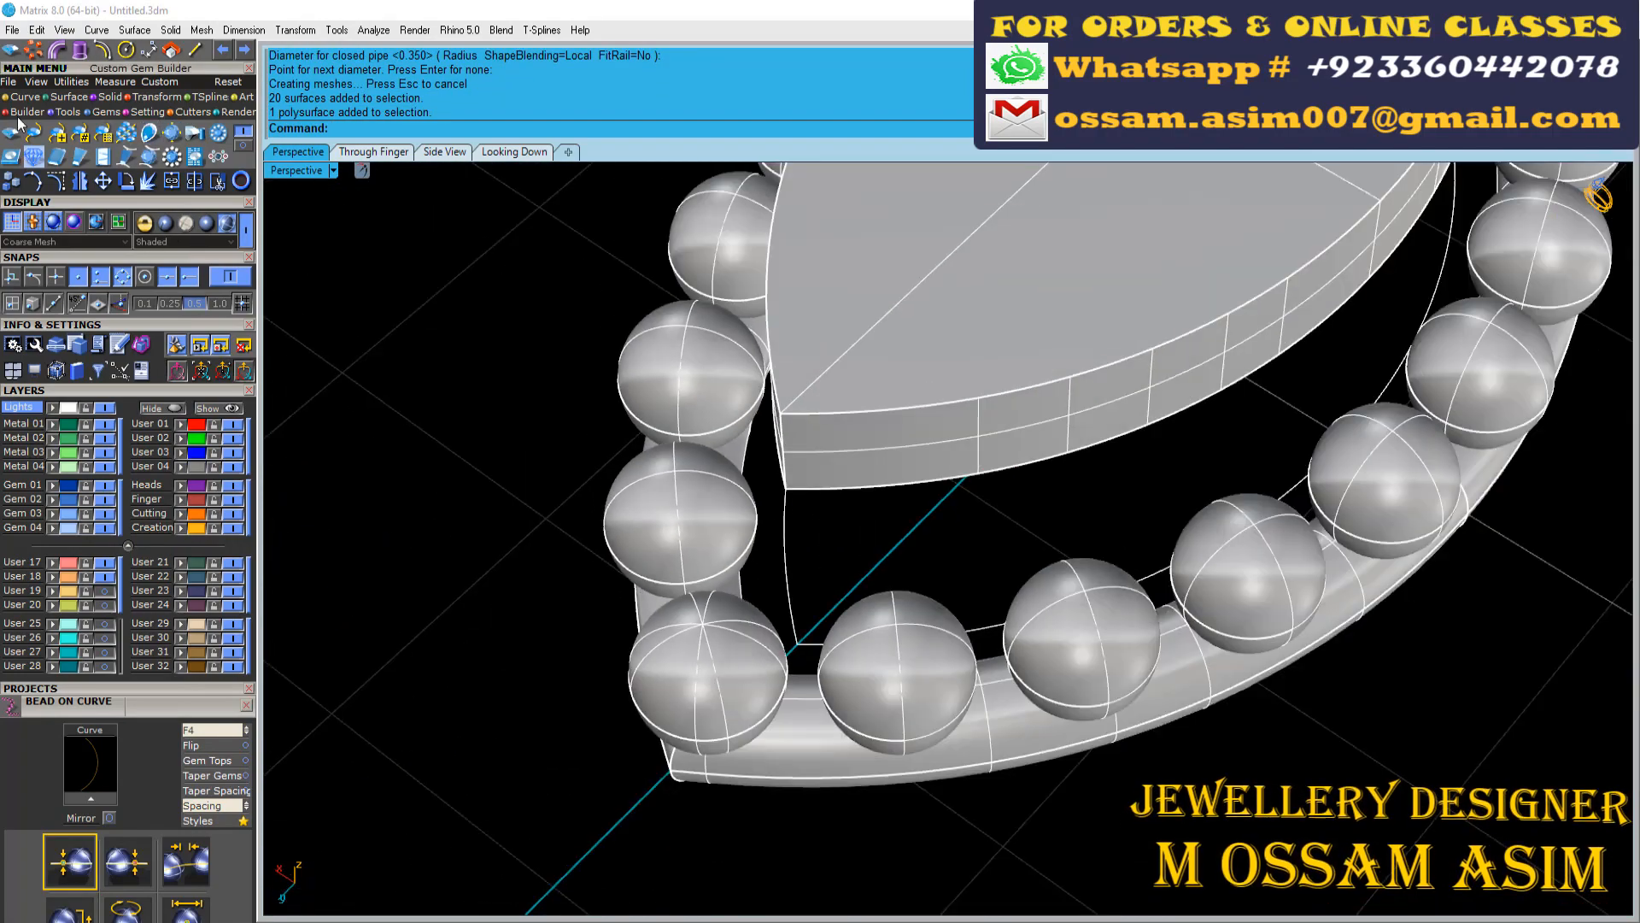
Draw a line from the pointed end of the marquise frame curve to the nearest tip of the plate
{"action": "scroll", "coordinate": [824, 801], "scroll_direction": "up", "scroll_amount": 5}
{"action": "key", "text": "ctrl+a"}
{"action": "left_click", "coordinate": [796, 704], "text": "ctrl"}
{"action": "left_click", "coordinate": [697, 568], "text": "ctrl"}
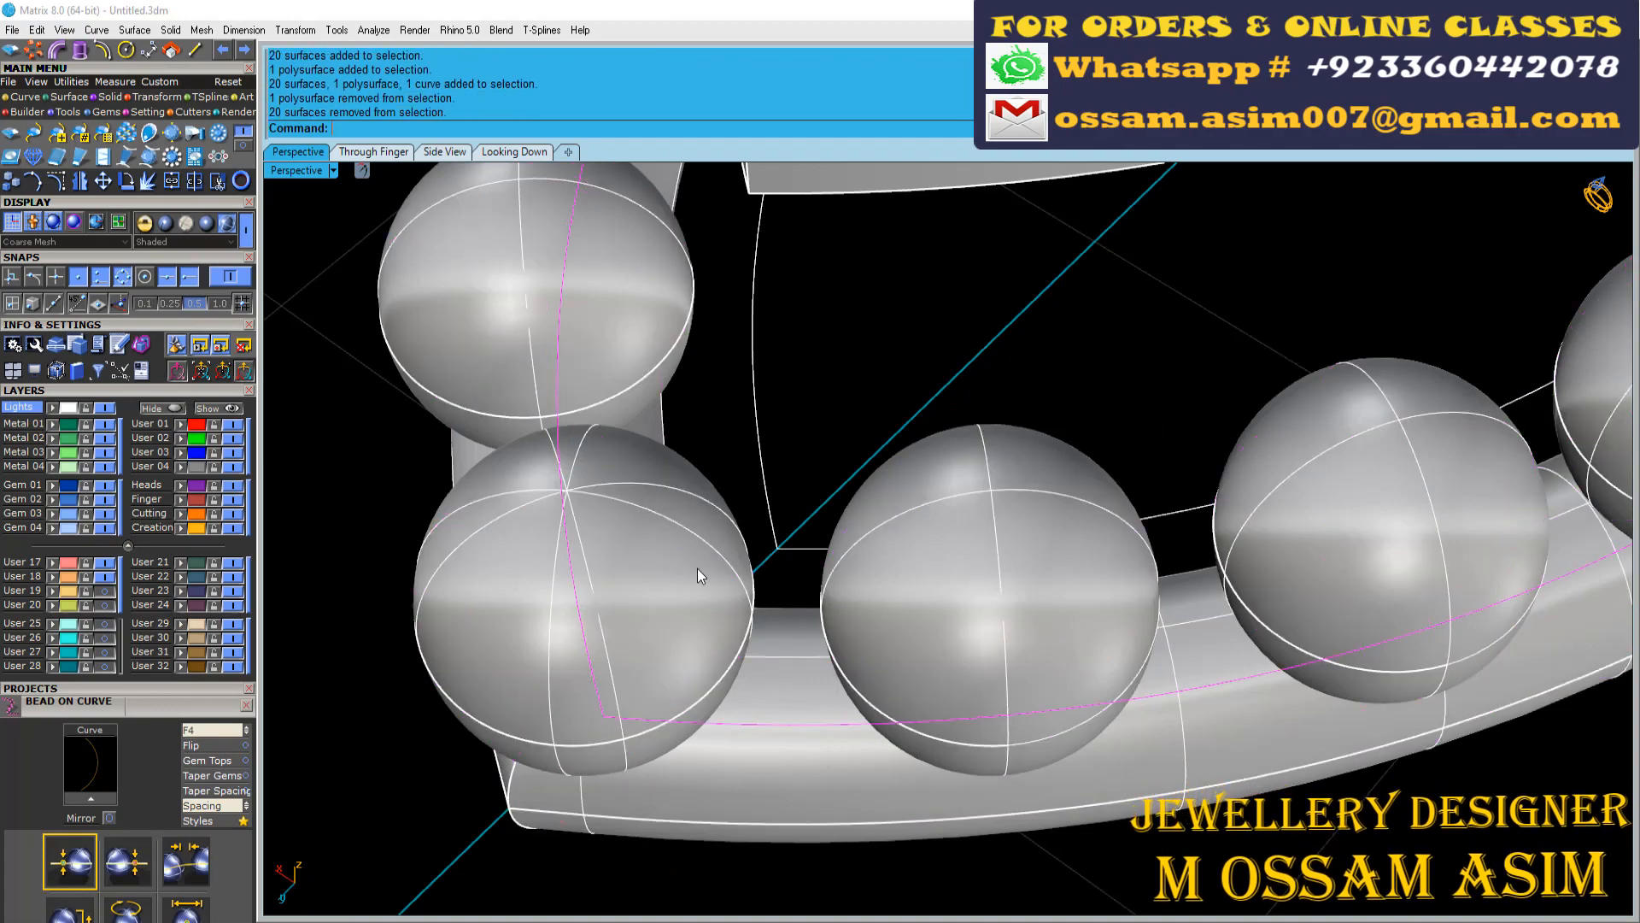
{"action": "left_click", "coordinate": [197, 49]}
{"action": "left_click", "coordinate": [604, 716]}
{"action": "scroll", "coordinate": [633, 718], "scroll_direction": "down", "scroll_amount": 6}
{"action": "right_click_drag", "start_coordinate": [632, 717], "coordinate": [710, 722]}
{"action": "scroll", "coordinate": [752, 554], "scroll_direction": "up", "scroll_amount": 6}
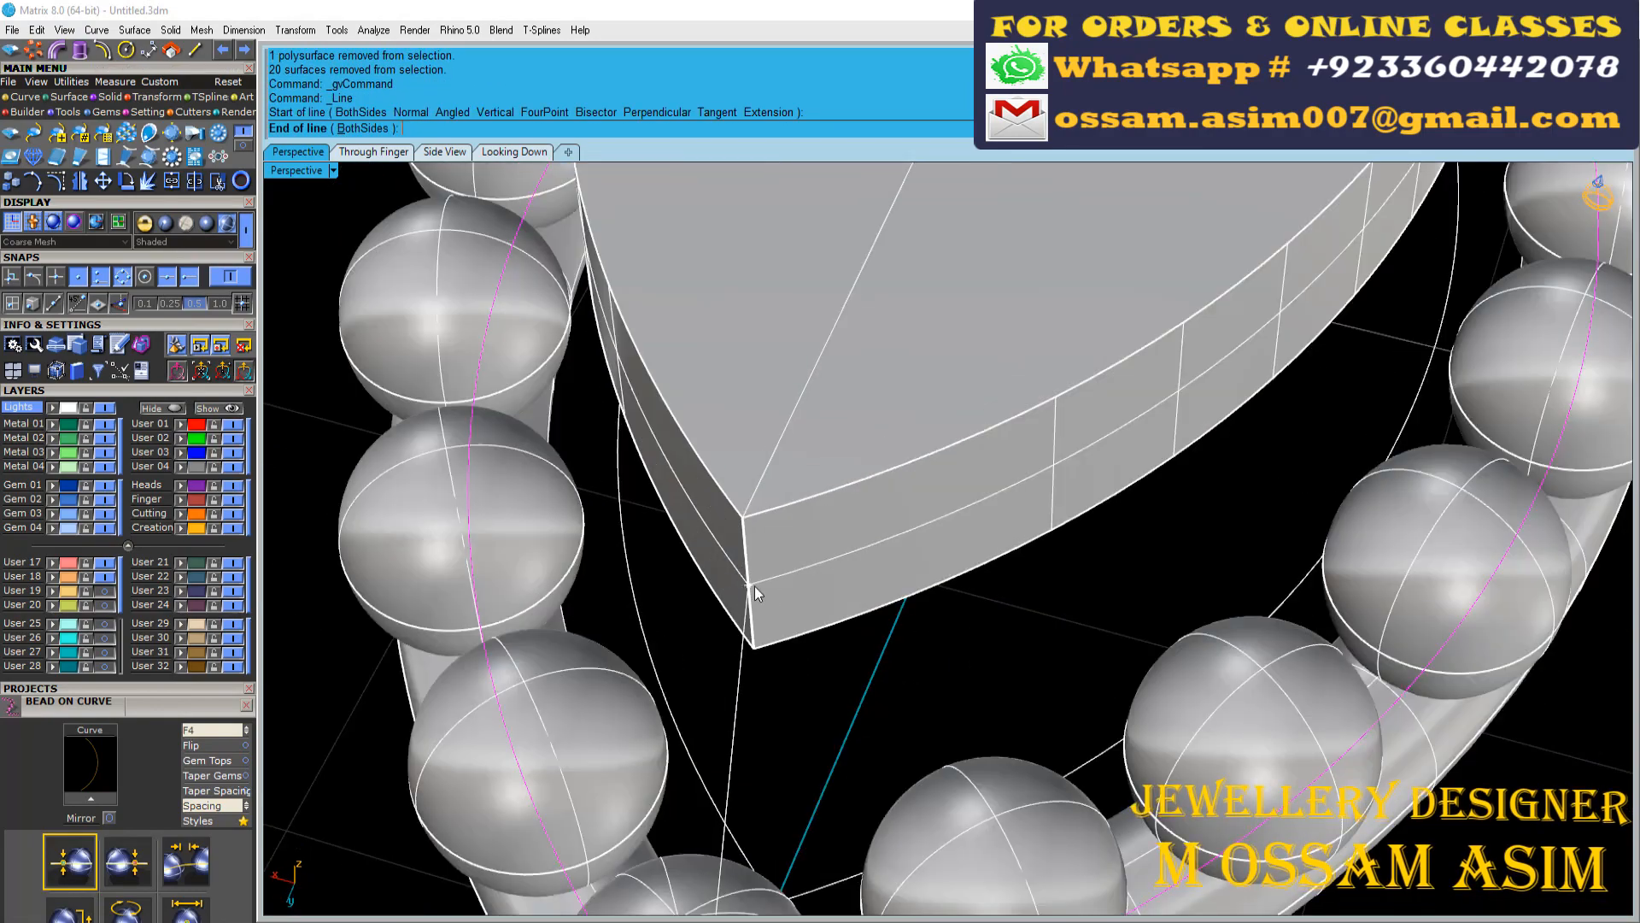
{"action": "left_click", "coordinate": [750, 586]}
Draw a second connecting line from the middle of the plate's long side to the marquise frame curve
{"action": "scroll", "coordinate": [755, 586], "scroll_direction": "down", "scroll_amount": 8}
{"action": "right_click_drag", "start_coordinate": [755, 586], "coordinate": [921, 565]}
{"action": "scroll", "coordinate": [921, 566], "scroll_direction": "up", "scroll_amount": 5}
{"action": "right_click", "coordinate": [1062, 707]}
{"action": "scroll", "coordinate": [948, 636], "scroll_direction": "up", "scroll_amount": 3}
{"action": "left_click", "coordinate": [950, 650]}
{"action": "scroll", "coordinate": [904, 722], "scroll_direction": "down", "scroll_amount": 3}
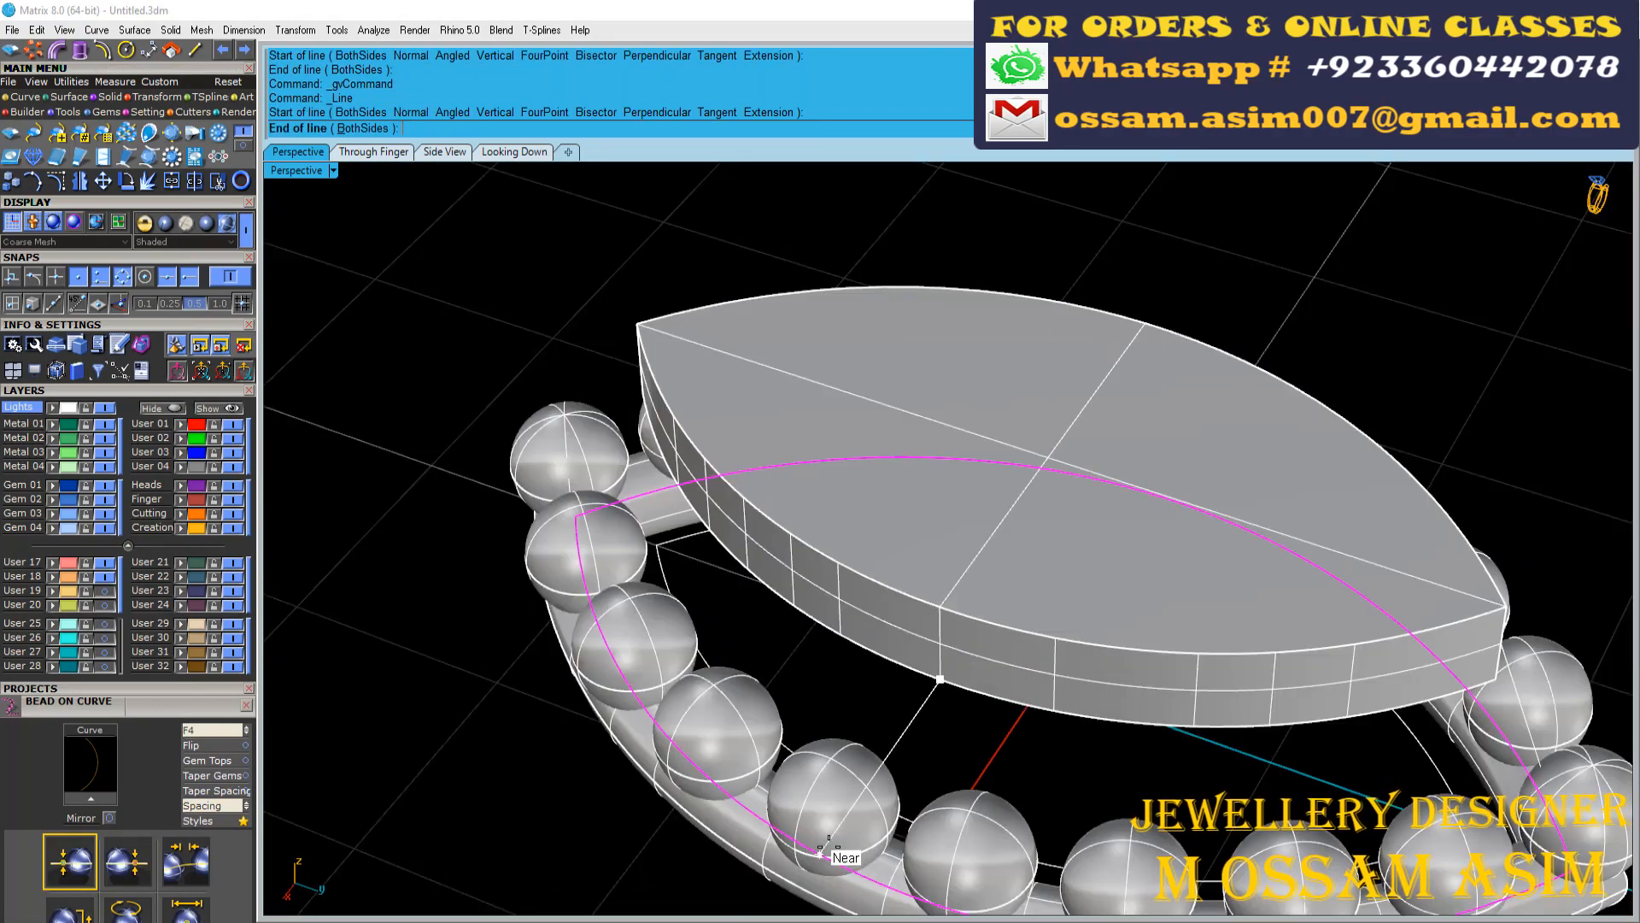
{"action": "right_click_drag", "start_coordinate": [852, 868], "coordinate": [966, 650]}
{"action": "left_click", "coordinate": [1185, 697]}
Show the side connecting line's control points and raise its plate end slightly
{"action": "scroll", "coordinate": [660, 526], "scroll_direction": "up", "scroll_amount": 6}
{"action": "left_click", "coordinate": [506, 571]}
{"action": "scroll", "coordinate": [506, 570], "scroll_direction": "down", "scroll_amount": 3}
{"action": "key", "text": "F10"}
{"action": "scroll", "coordinate": [529, 512], "scroll_direction": "down", "scroll_amount": 6}
{"action": "right_click_drag", "start_coordinate": [546, 478], "coordinate": [482, 460]}
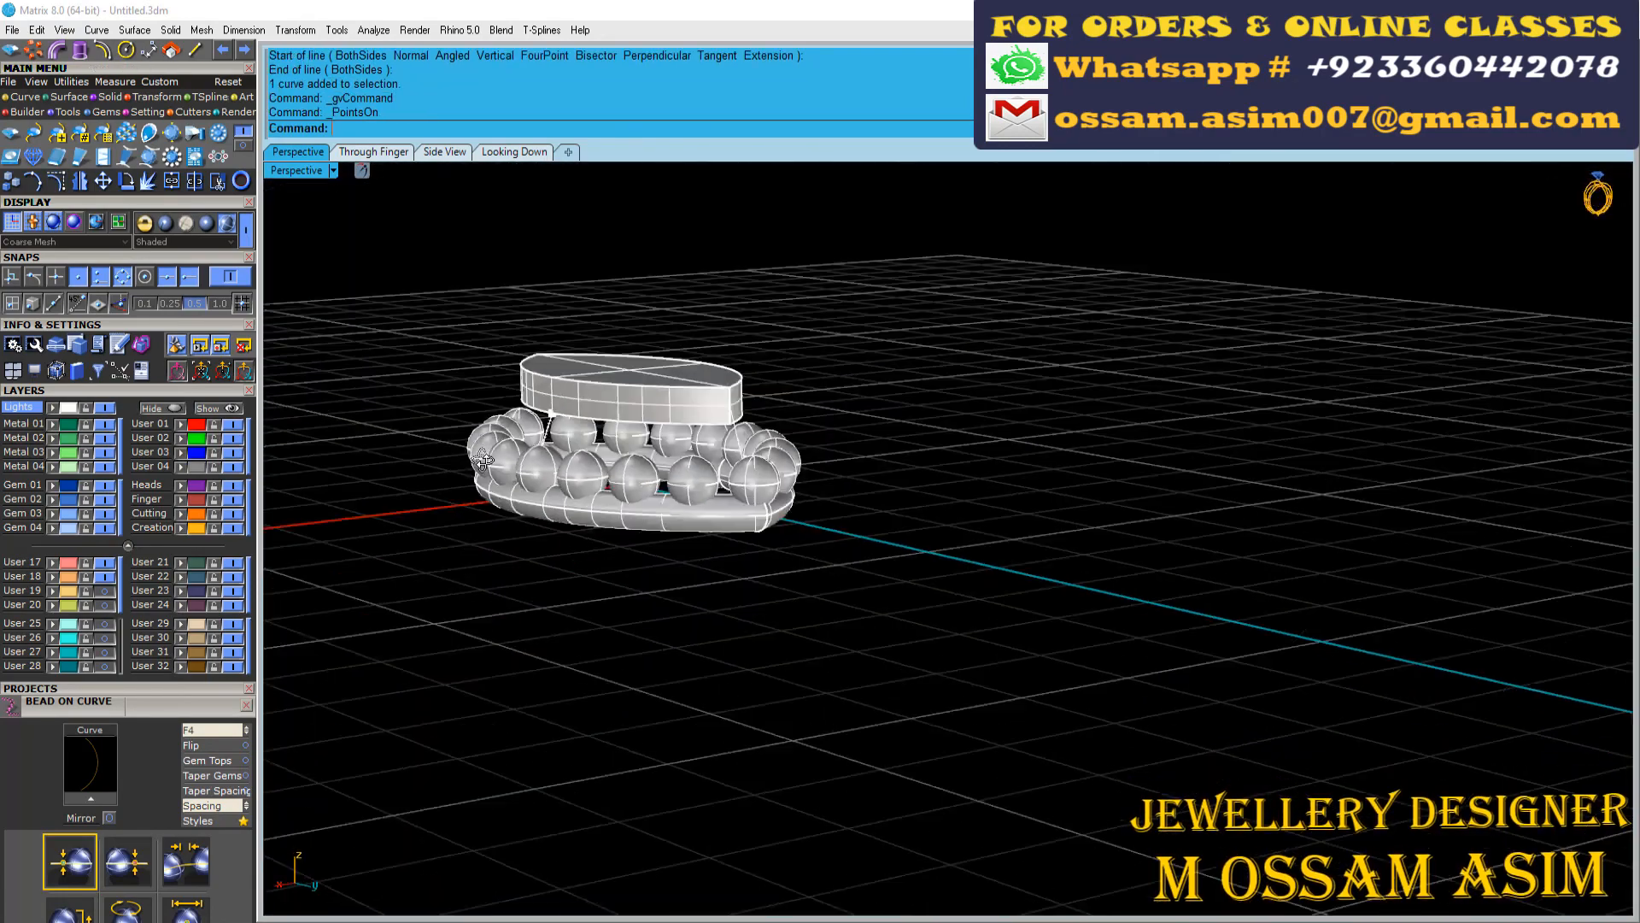
{"action": "scroll", "coordinate": [482, 461], "scroll_direction": "up", "scroll_amount": 4}
{"action": "left_click", "coordinate": [691, 444]}
{"action": "left_click_drag", "start_coordinate": [671, 333], "coordinate": [670, 315]}
Shift the connecting line at the marquise tip slightly inward towards the plate
{"action": "right_click_drag", "start_coordinate": [684, 325], "coordinate": [897, 329]}
{"action": "scroll", "coordinate": [906, 359], "scroll_direction": "down", "scroll_amount": 4}
{"action": "scroll", "coordinate": [1151, 408], "scroll_direction": "up", "scroll_amount": 8}
{"action": "left_click", "coordinate": [1168, 411]}
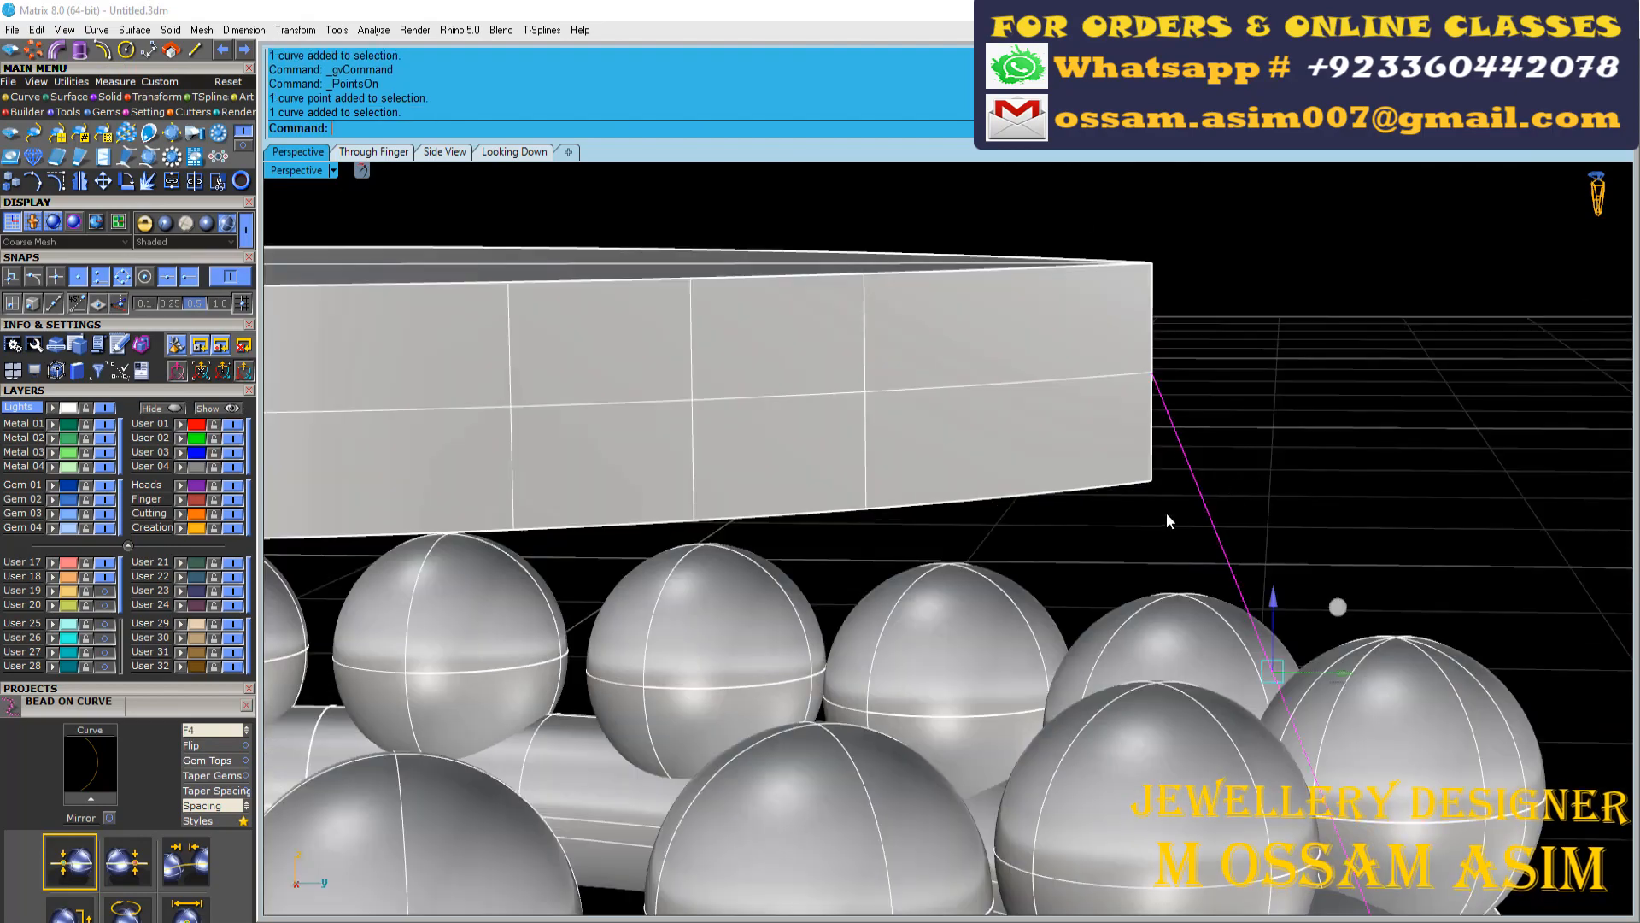
{"action": "left_click_drag", "start_coordinate": [1226, 372], "coordinate": [1172, 373]}
{"action": "scroll", "coordinate": [1197, 384], "scroll_direction": "down", "scroll_amount": 5}
{"action": "right_click_drag", "start_coordinate": [1204, 401], "coordinate": [817, 569]}
{"action": "key", "text": "Escape"}
{"action": "key", "text": "Escape"}
Pipe both connecting lines at 0.35 diameter with round caps and fine-tune the tip post through its centre line
{"action": "left_click", "coordinate": [1227, 489]}
{"action": "scroll", "coordinate": [880, 376], "scroll_direction": "down", "scroll_amount": 6}
{"action": "right_click", "coordinate": [822, 362]}
{"action": "scroll", "coordinate": [821, 363], "scroll_direction": "up", "scroll_amount": 8}
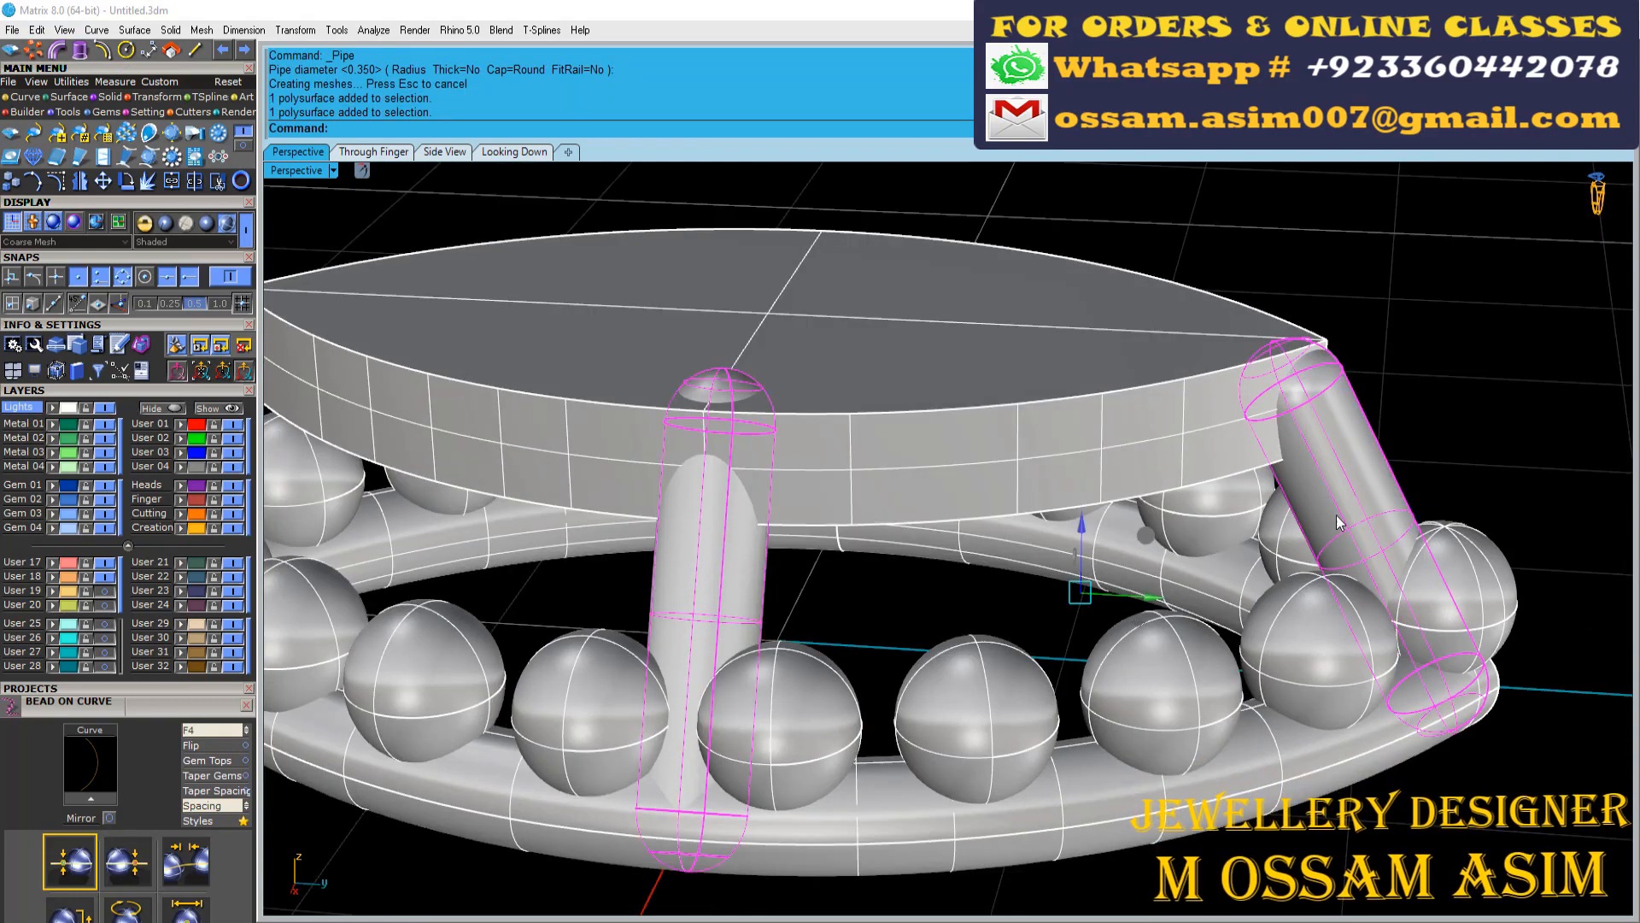
{"action": "scroll", "coordinate": [1450, 571], "scroll_direction": "up", "scroll_amount": 5}
{"action": "scroll", "coordinate": [1263, 396], "scroll_direction": "down", "scroll_amount": 5}
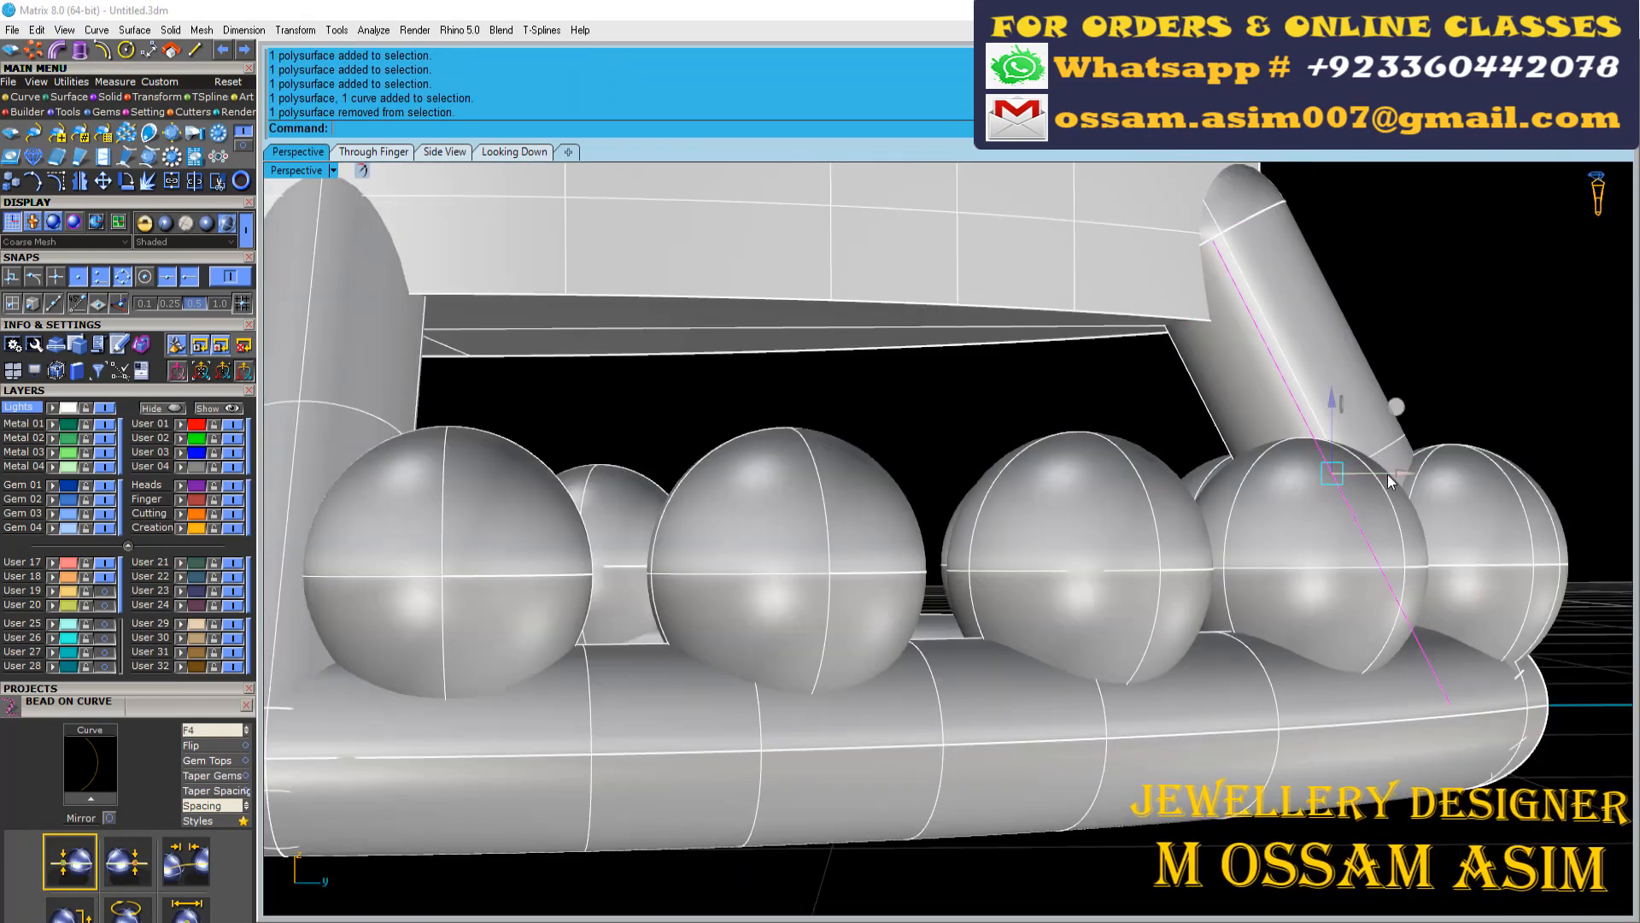
{"action": "scroll", "coordinate": [1337, 416], "scroll_direction": "down", "scroll_amount": 4}
Rotate copies of the tip and side posts about the origin to the opposite side of the marquise
{"action": "left_click", "coordinate": [975, 423], "text": "shift"}
{"action": "right_click_drag", "start_coordinate": [979, 429], "coordinate": [1006, 567]}
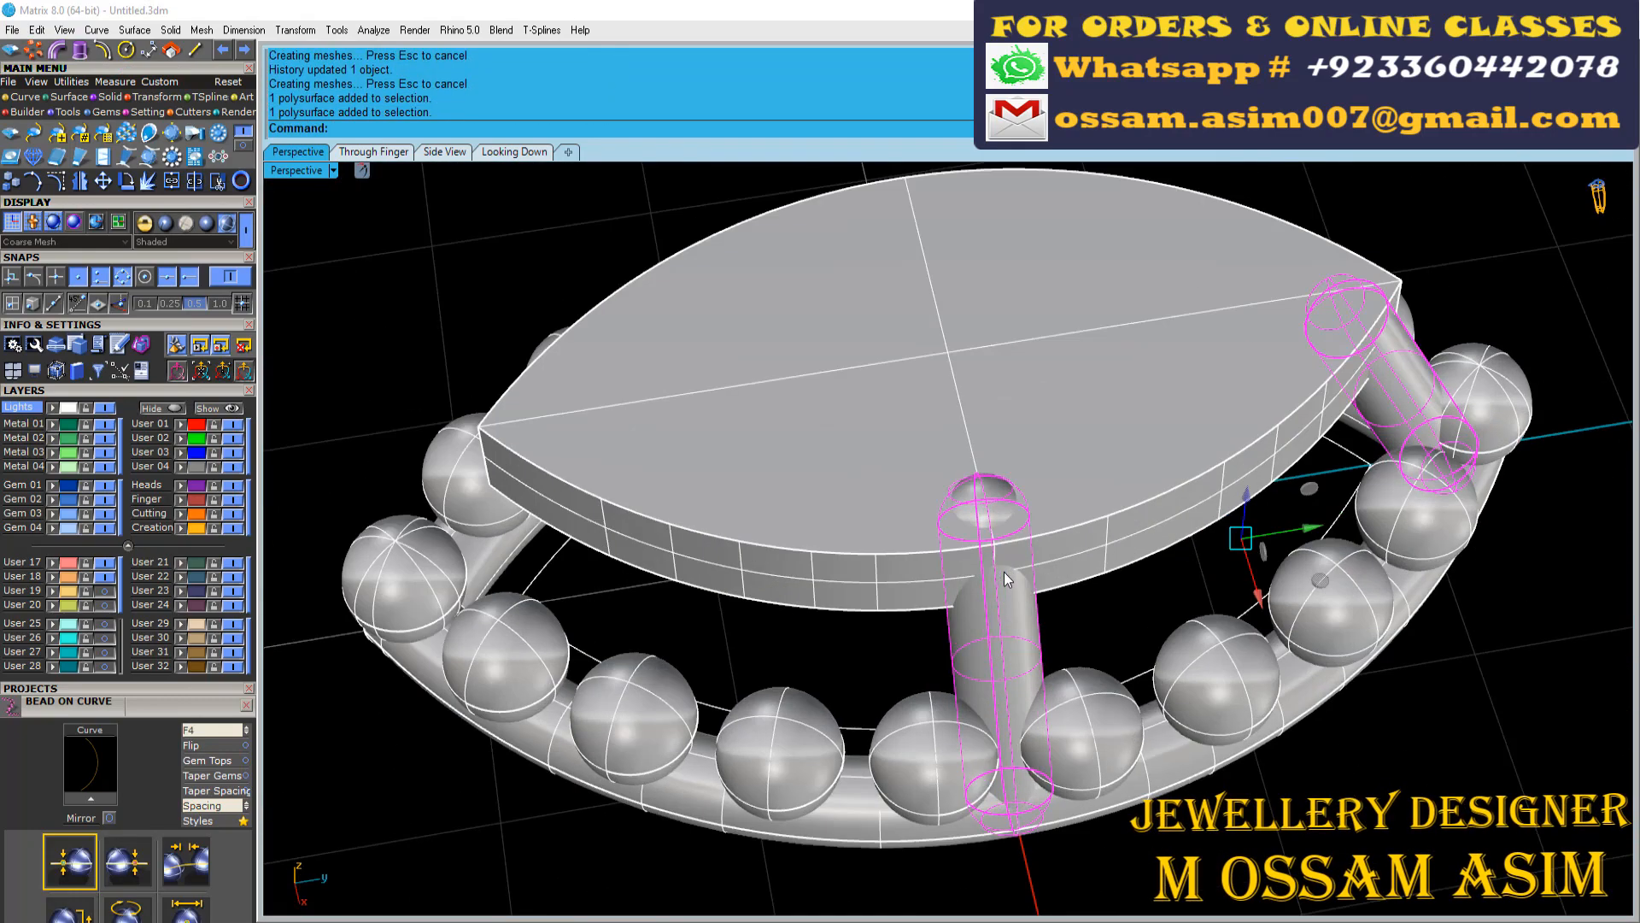
{"action": "scroll", "coordinate": [1007, 568], "scroll_direction": "down", "scroll_amount": 8}
{"action": "key", "text": "ctrl+r"}
{"action": "type", "text": "0"}
{"action": "key", "text": "Return"}
{"action": "right_click_drag", "start_coordinate": [937, 406], "coordinate": [927, 504]}
{"action": "left_click", "coordinate": [492, 131]}
{"action": "left_click", "coordinate": [1396, 435]}
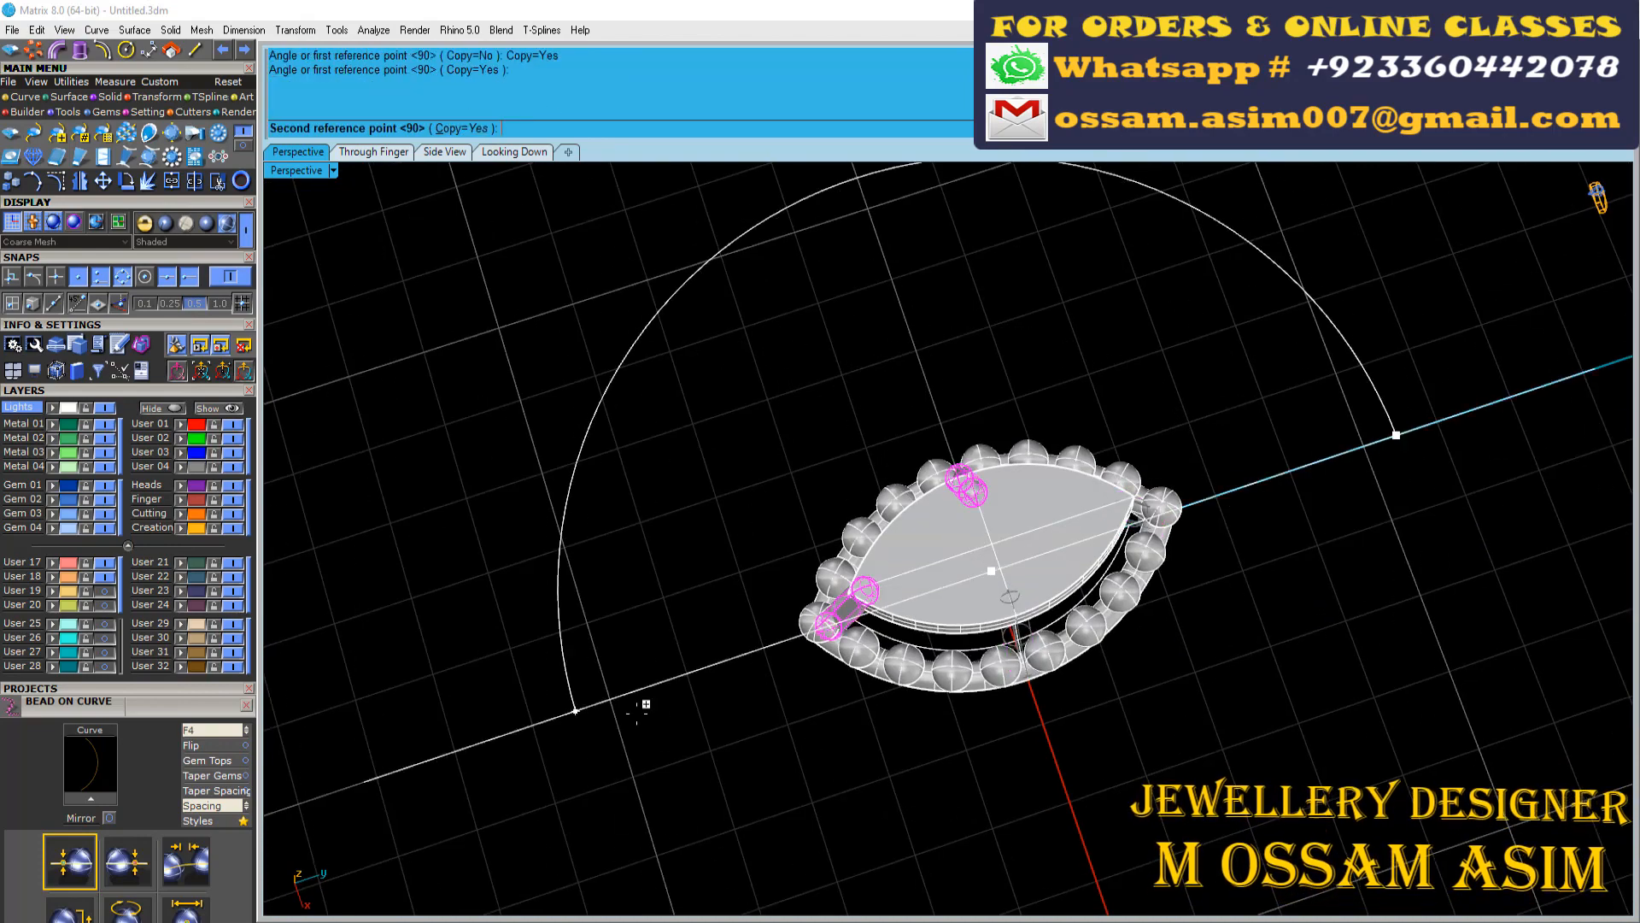
{"action": "left_click", "coordinate": [863, 613]}
{"action": "scroll", "coordinate": [899, 589], "scroll_direction": "up", "scroll_amount": 7}
{"action": "right_click_drag", "start_coordinate": [899, 590], "coordinate": [978, 491]}
Adjust the side post's centre line so the side posts fit under the marquise plate
{"action": "right_click_drag", "start_coordinate": [811, 710], "coordinate": [993, 258]}
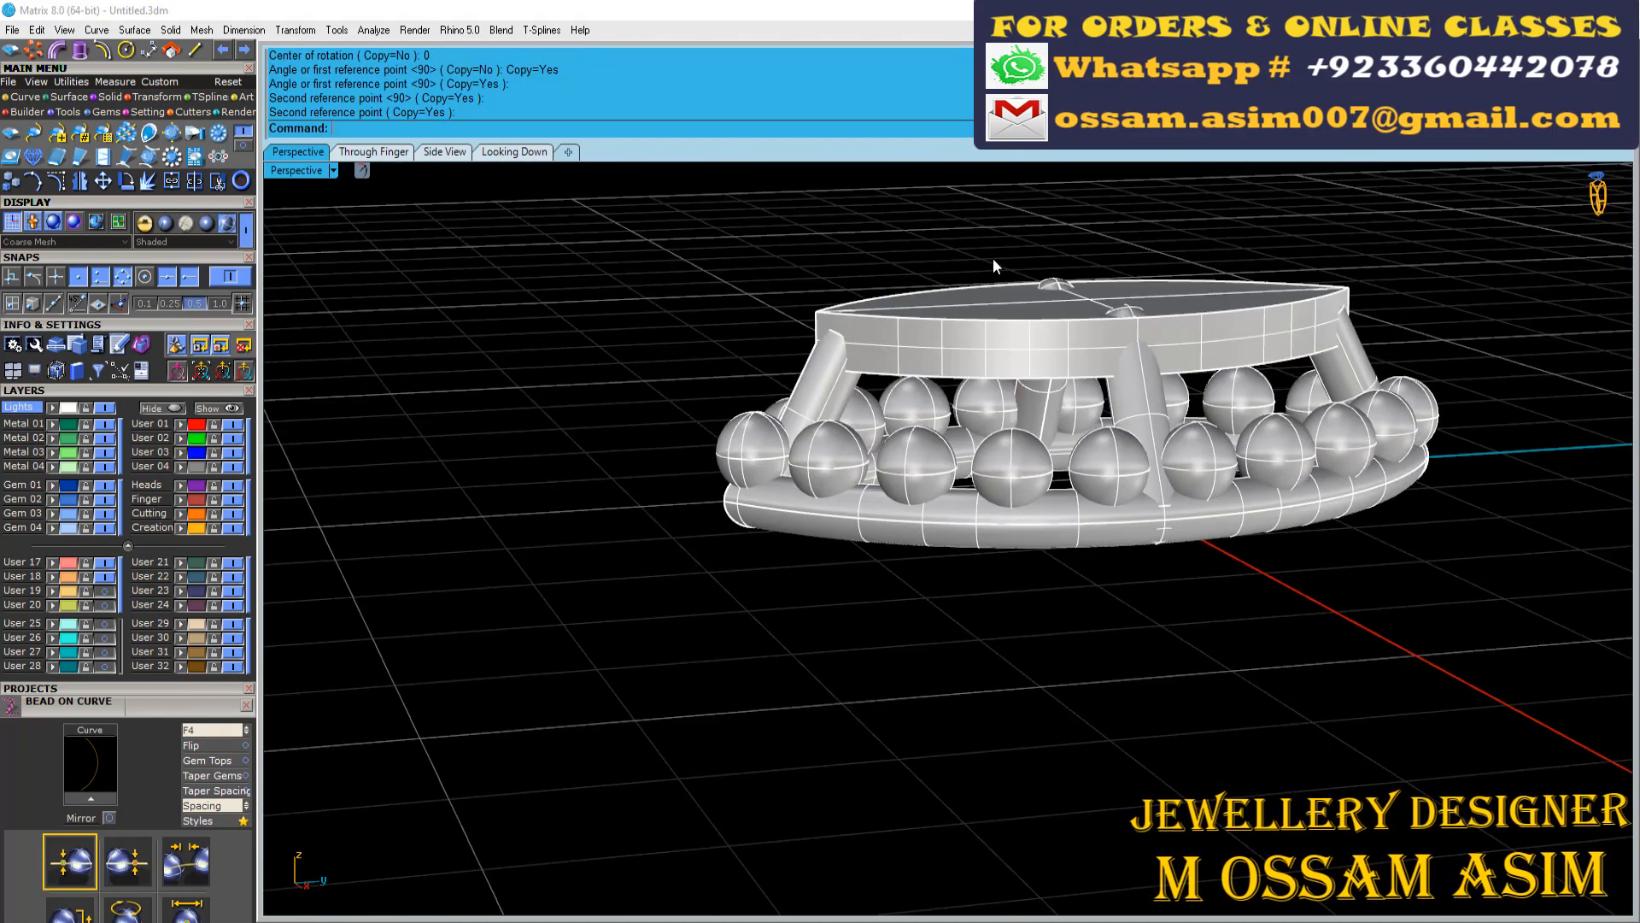
{"action": "scroll", "coordinate": [993, 258], "scroll_direction": "up", "scroll_amount": 6}
{"action": "left_click", "coordinate": [1174, 328]}
{"action": "left_click_drag", "start_coordinate": [1180, 320], "coordinate": [1180, 309]}
{"action": "left_click", "coordinate": [787, 265]}
{"action": "right_click_drag", "start_coordinate": [1324, 551], "coordinate": [1196, 499]}
{"action": "scroll", "coordinate": [1196, 499], "scroll_direction": "down", "scroll_amount": 2}
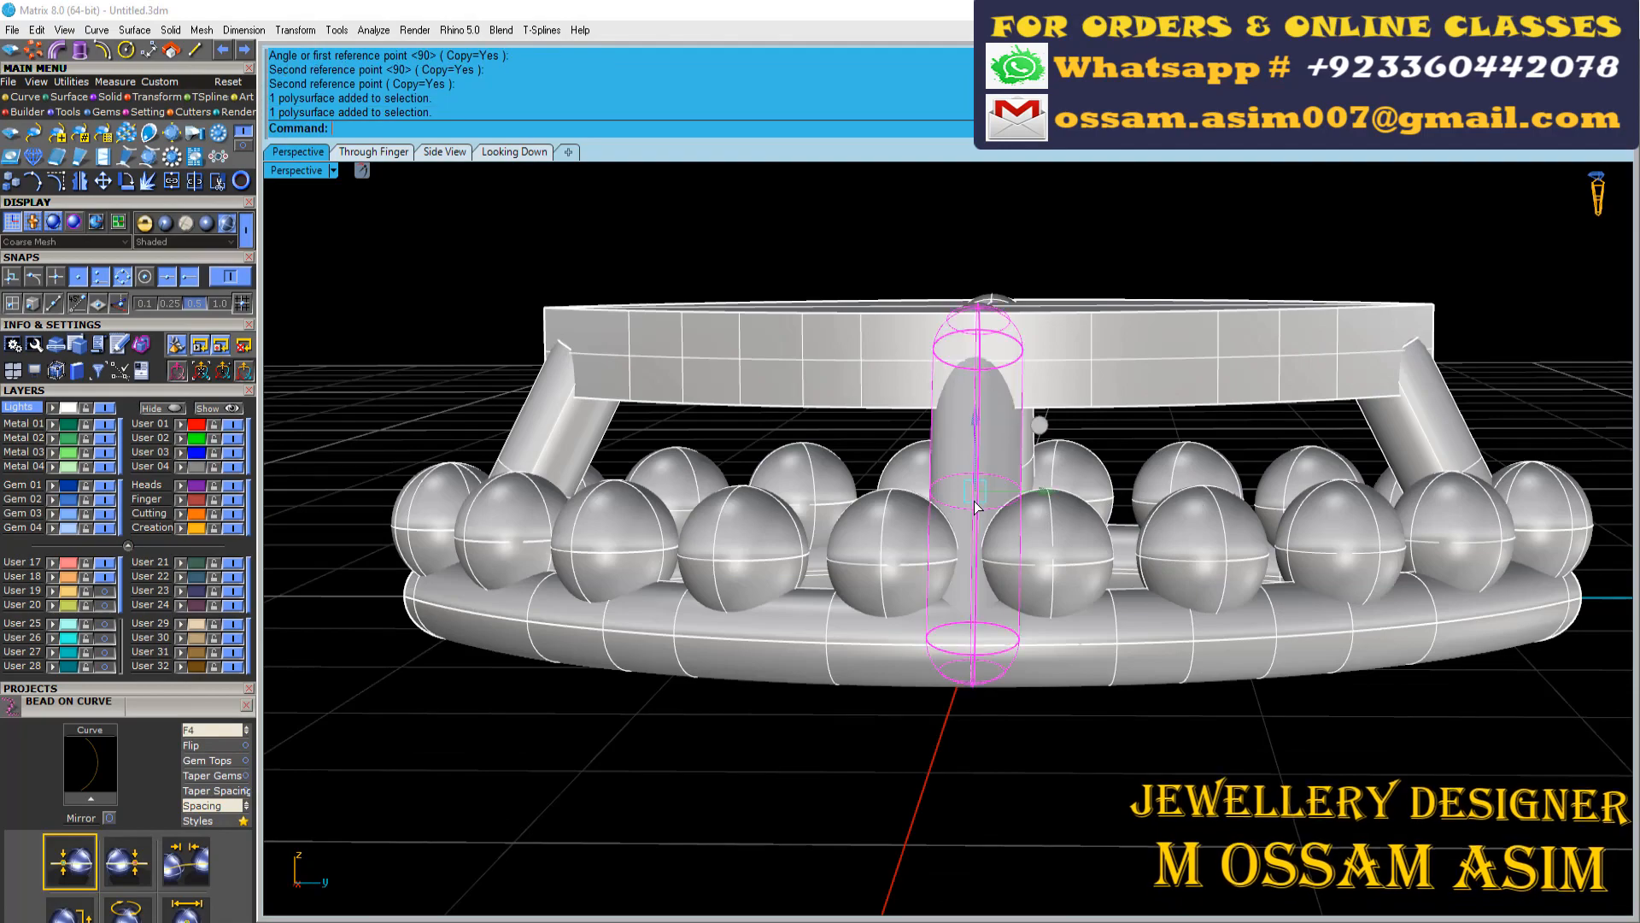
{"action": "right_click_drag", "start_coordinate": [968, 368], "coordinate": [611, 443]}
{"action": "scroll", "coordinate": [612, 443], "scroll_direction": "up", "scroll_amount": 3}
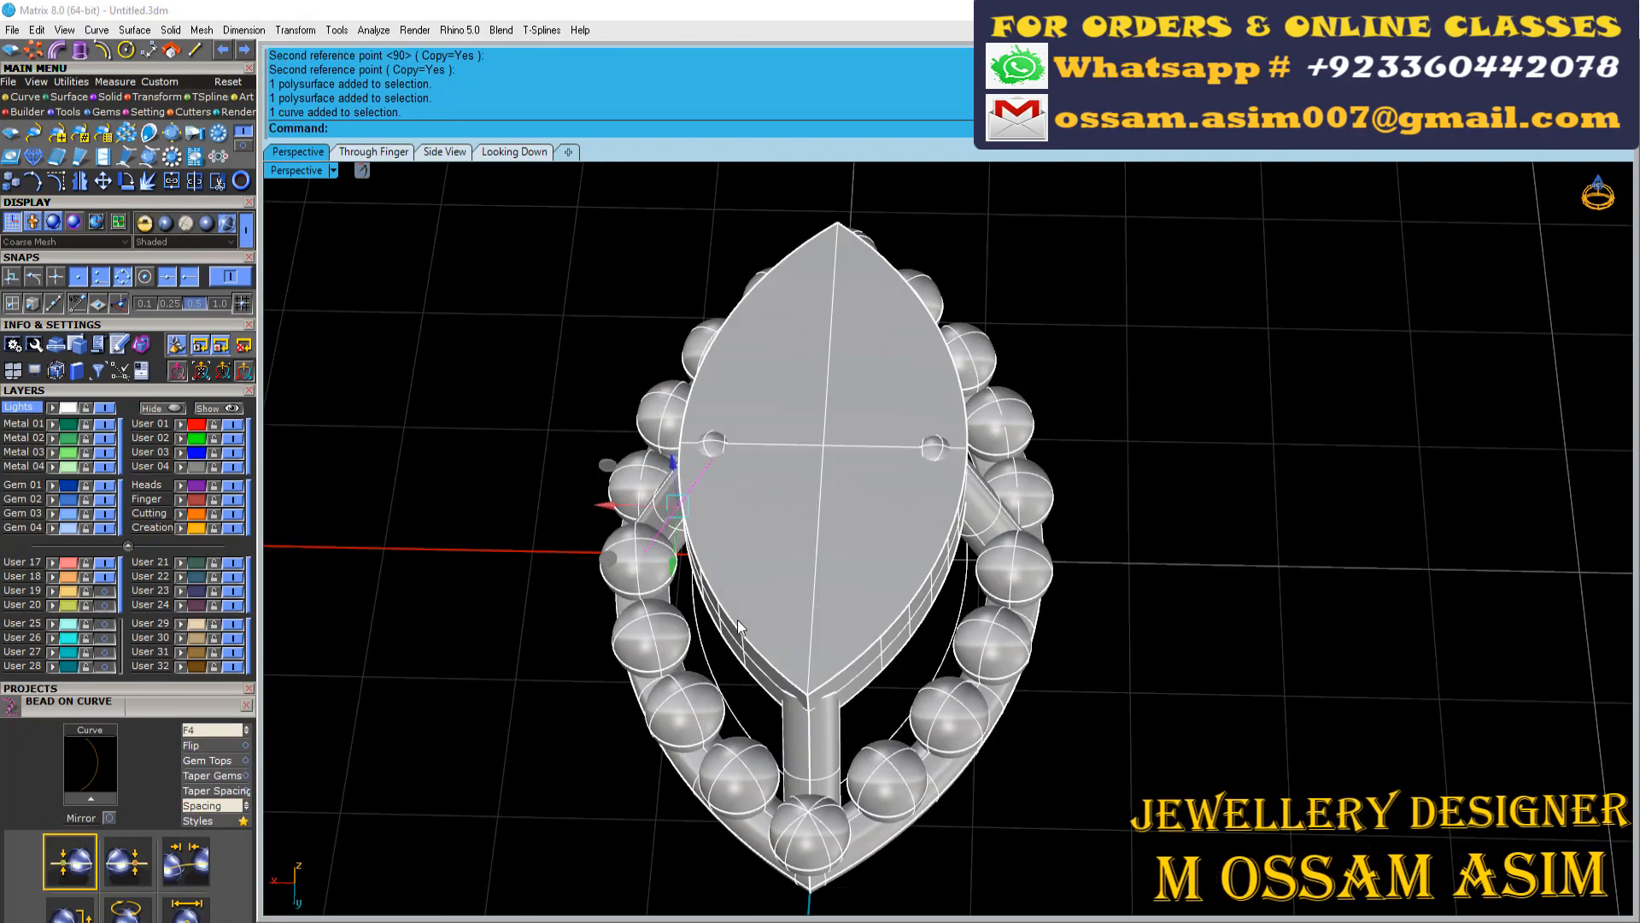
{"action": "right_click_drag", "start_coordinate": [737, 619], "coordinate": [725, 479]}
{"action": "scroll", "coordinate": [685, 409], "scroll_direction": "up", "scroll_amount": 4}
{"action": "left_click_drag", "start_coordinate": [685, 408], "coordinate": [670, 426]}
{"action": "right_click_drag", "start_coordinate": [953, 453], "coordinate": [1017, 570]}
{"action": "left_click", "coordinate": [1136, 282]}
Put the marquise plate on layer User 18, hide that layer and switch the viewport to Machine display
{"action": "scroll", "coordinate": [940, 427], "scroll_direction": "down", "scroll_amount": 5}
{"action": "left_click", "coordinate": [1018, 568]}
{"action": "left_click", "coordinate": [53, 577]}
{"action": "left_click", "coordinate": [105, 577]}
{"action": "scroll", "coordinate": [495, 419], "scroll_direction": "down", "scroll_amount": 5}
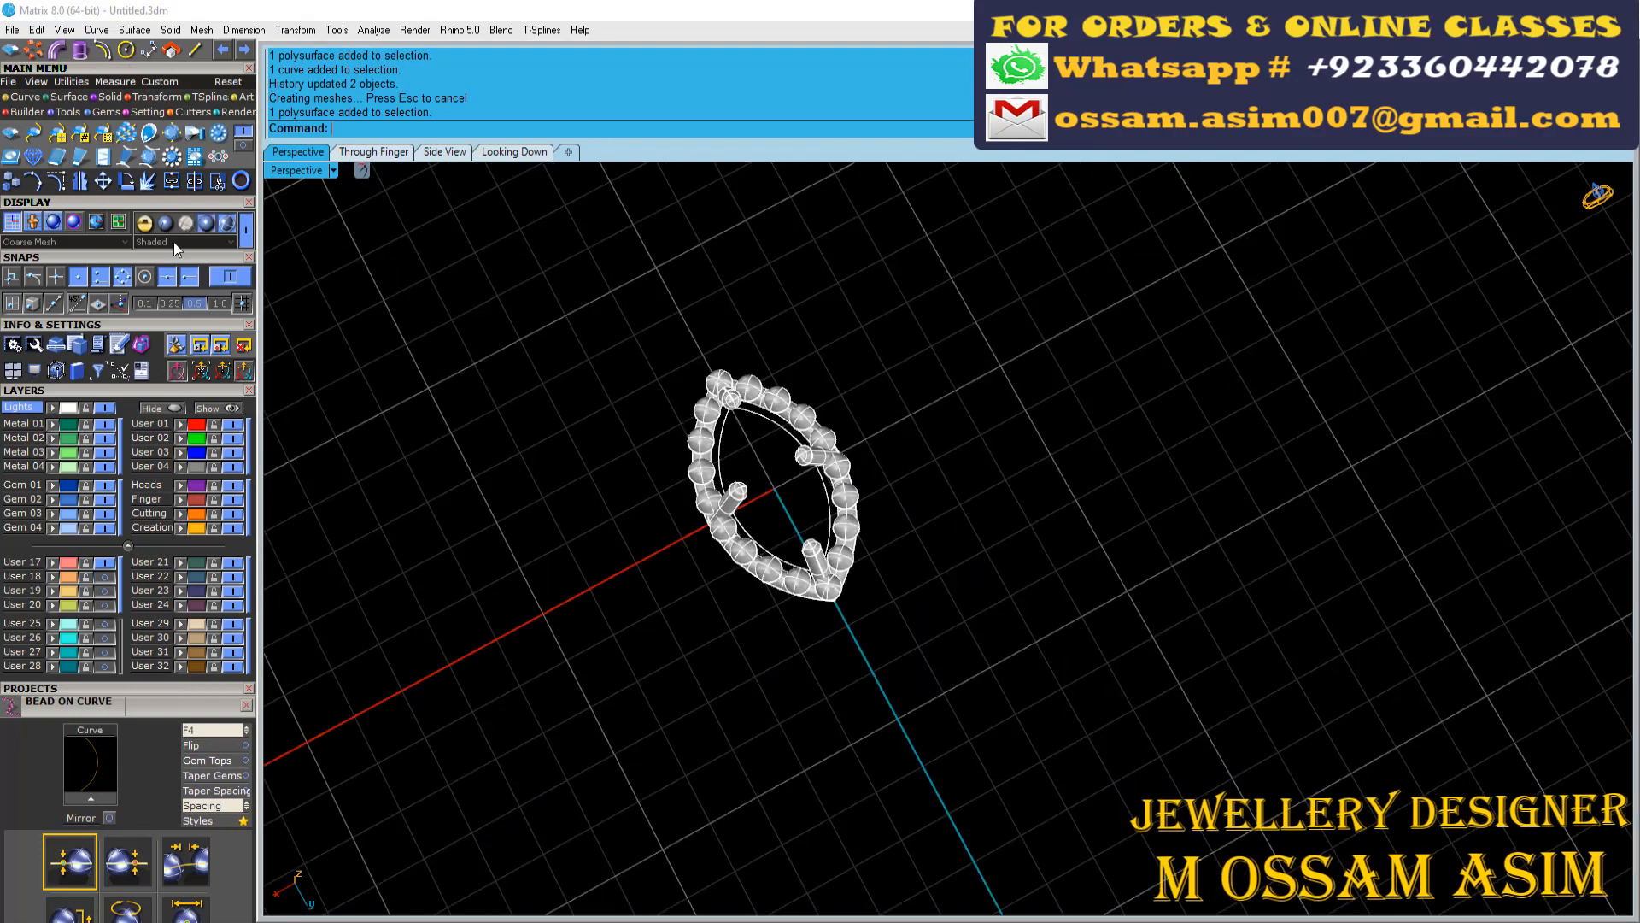
{"action": "left_click", "coordinate": [227, 224]}
{"action": "left_click_drag", "start_coordinate": [719, 382], "coordinate": [702, 380]}
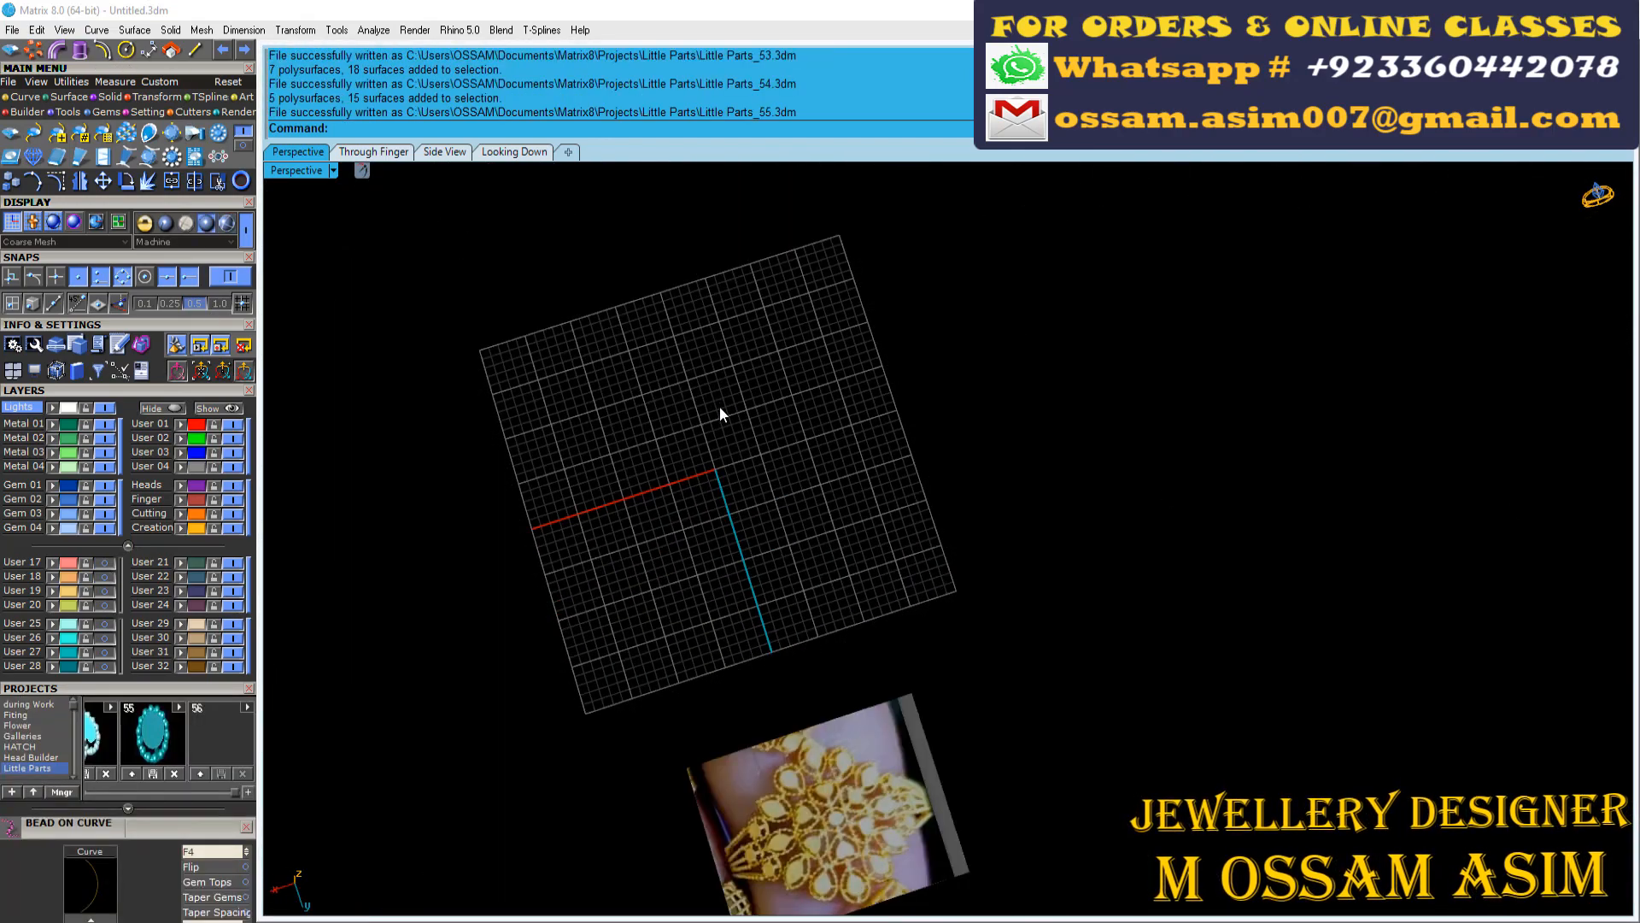
Delete the four leftover construction curves at the origin in the Through Finger view
{"action": "scroll", "coordinate": [1333, 530], "scroll_direction": "up", "scroll_amount": 6}
{"action": "right_click_drag", "start_coordinate": [719, 414], "coordinate": [1008, 528]}
{"action": "scroll", "coordinate": [1282, 513], "scroll_direction": "down", "scroll_amount": 6}
{"action": "scroll", "coordinate": [1017, 573], "scroll_direction": "up", "scroll_amount": 6}
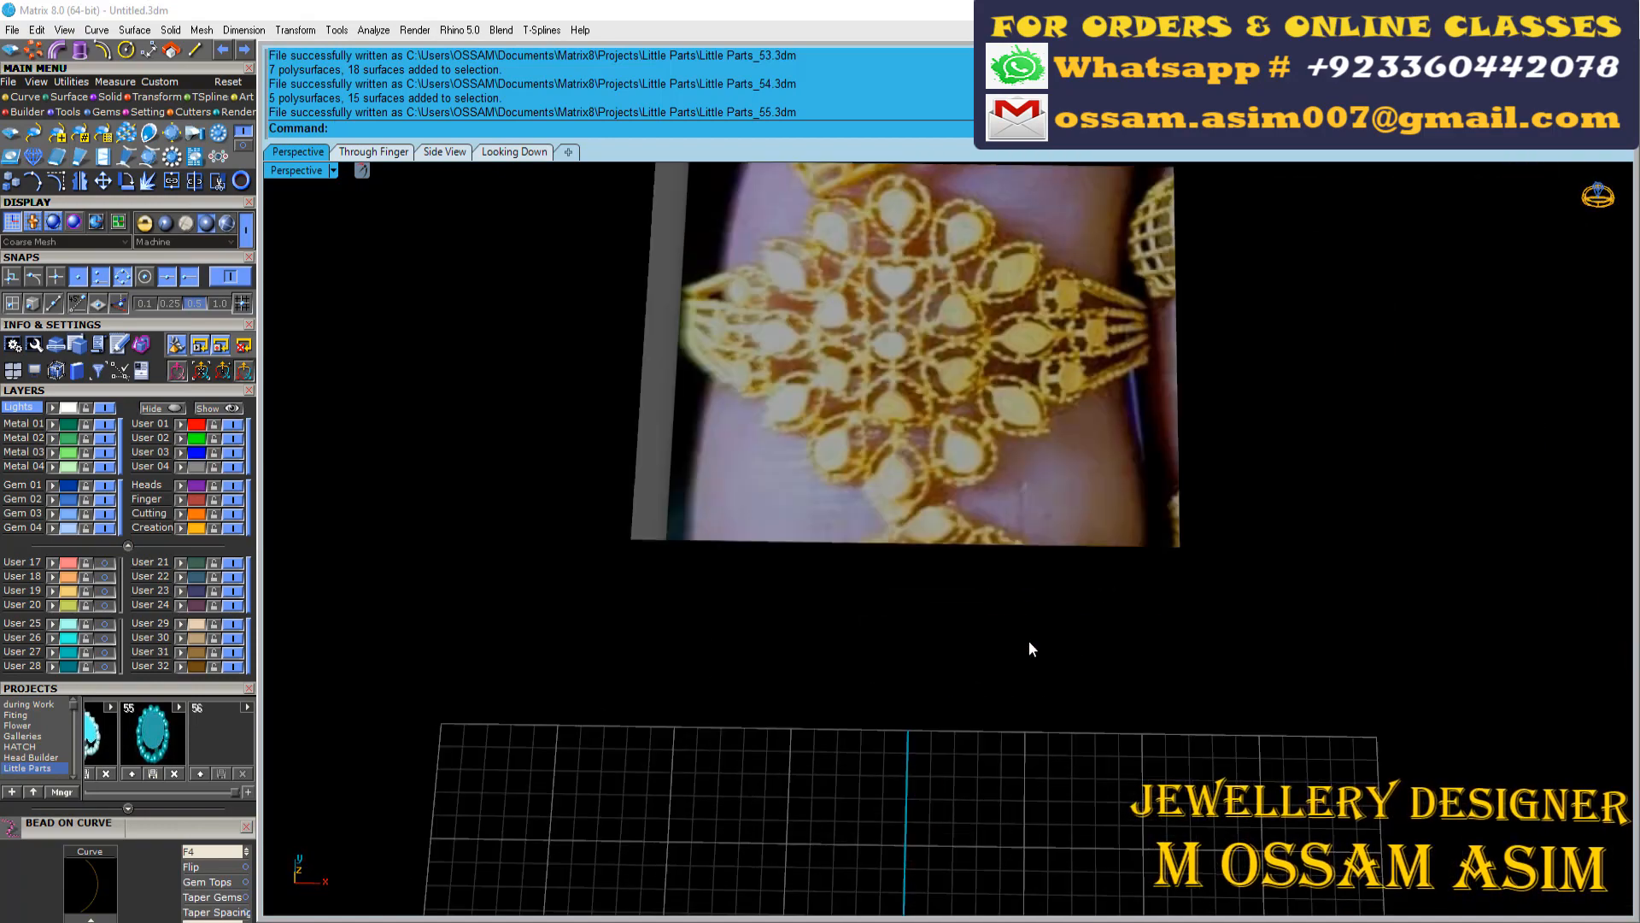
{"action": "right_click_drag", "start_coordinate": [1029, 639], "coordinate": [1072, 366]}
{"action": "scroll", "coordinate": [1014, 519], "scroll_direction": "down", "scroll_amount": 4}
{"action": "left_click", "coordinate": [374, 152]}
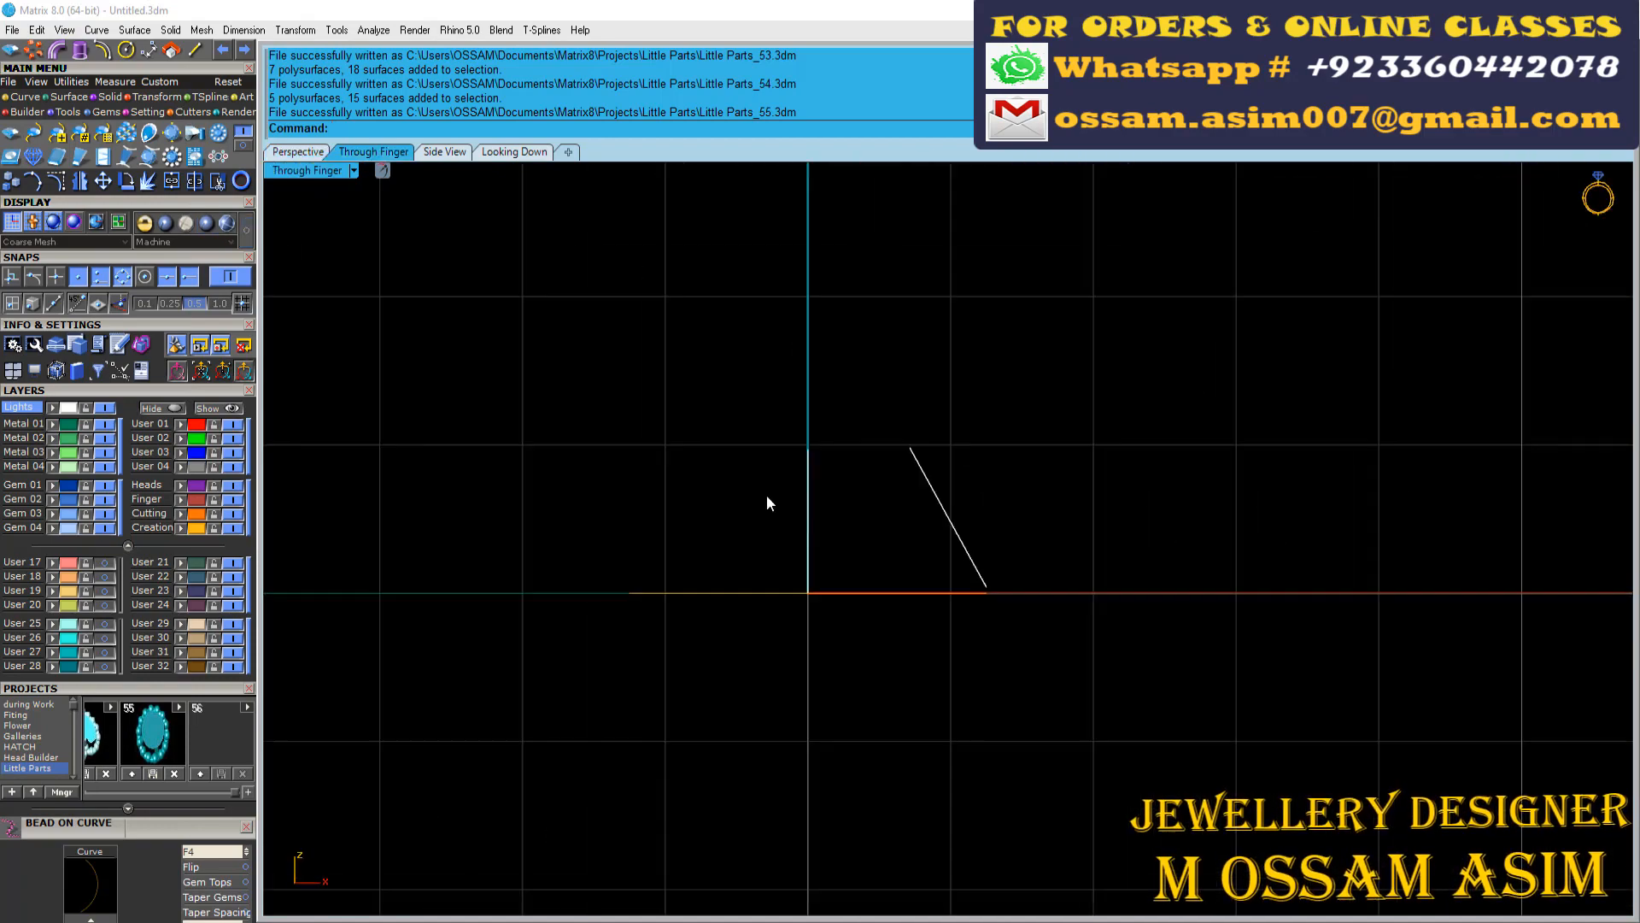
{"action": "scroll", "coordinate": [766, 564], "scroll_direction": "down", "scroll_amount": 12}
{"action": "left_click_drag", "start_coordinate": [587, 491], "coordinate": [888, 725]}
{"action": "key", "text": "Delete"}
Create a Euro size 58 ring rail and pick a rounded shape for its outside ring rail
{"action": "scroll", "coordinate": [839, 455], "scroll_direction": "up", "scroll_amount": 4}
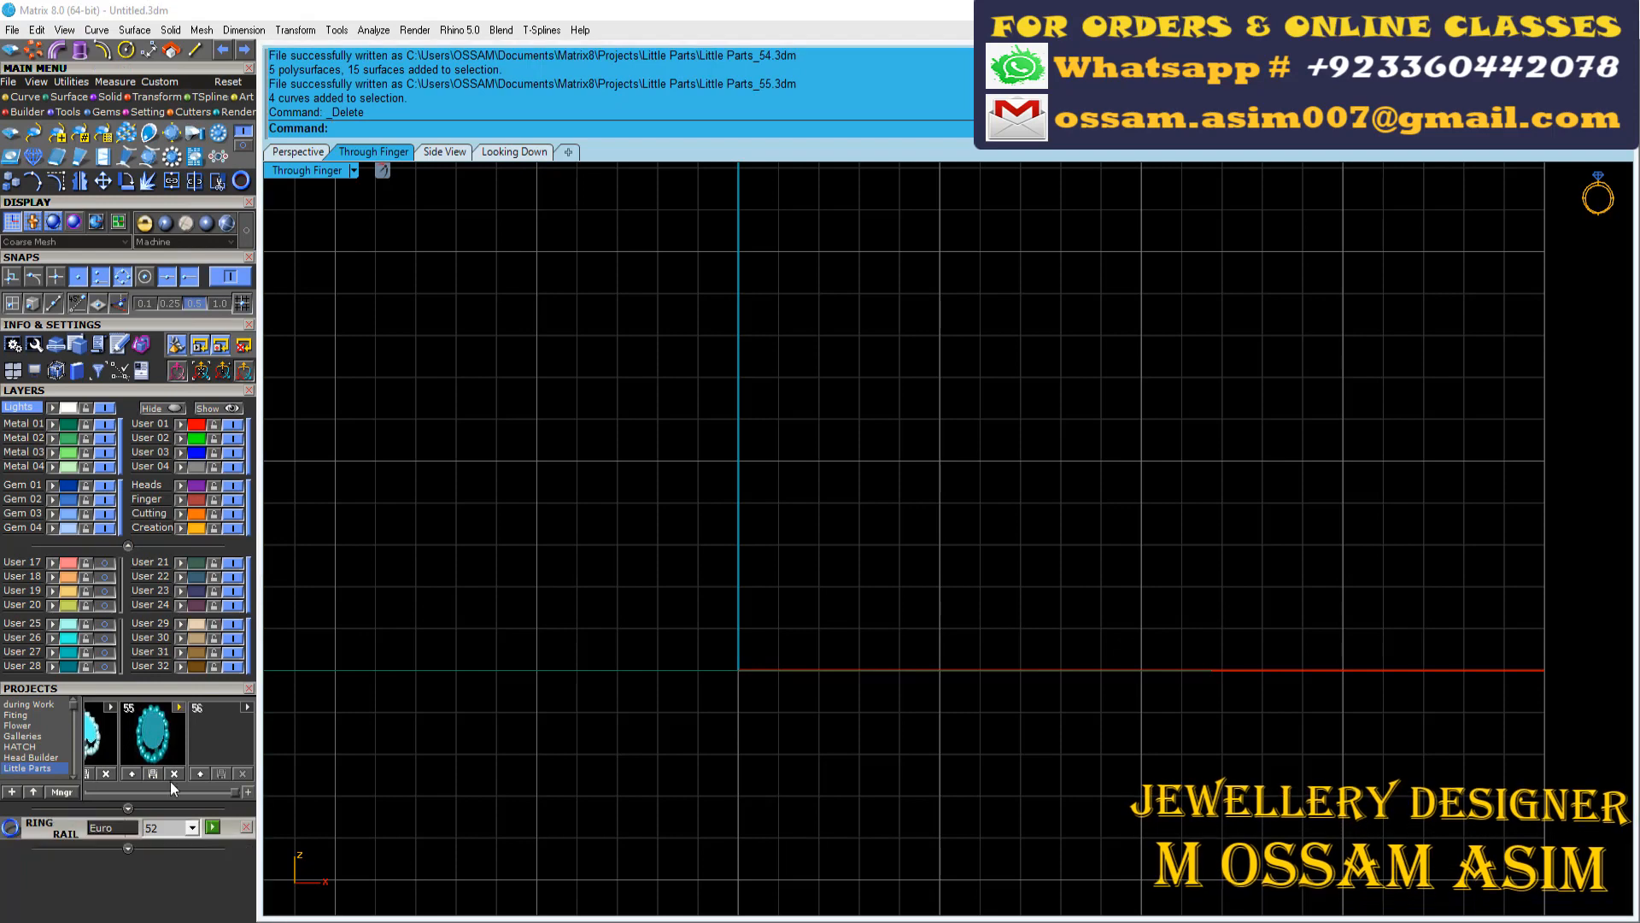
{"action": "left_click", "coordinate": [213, 826]}
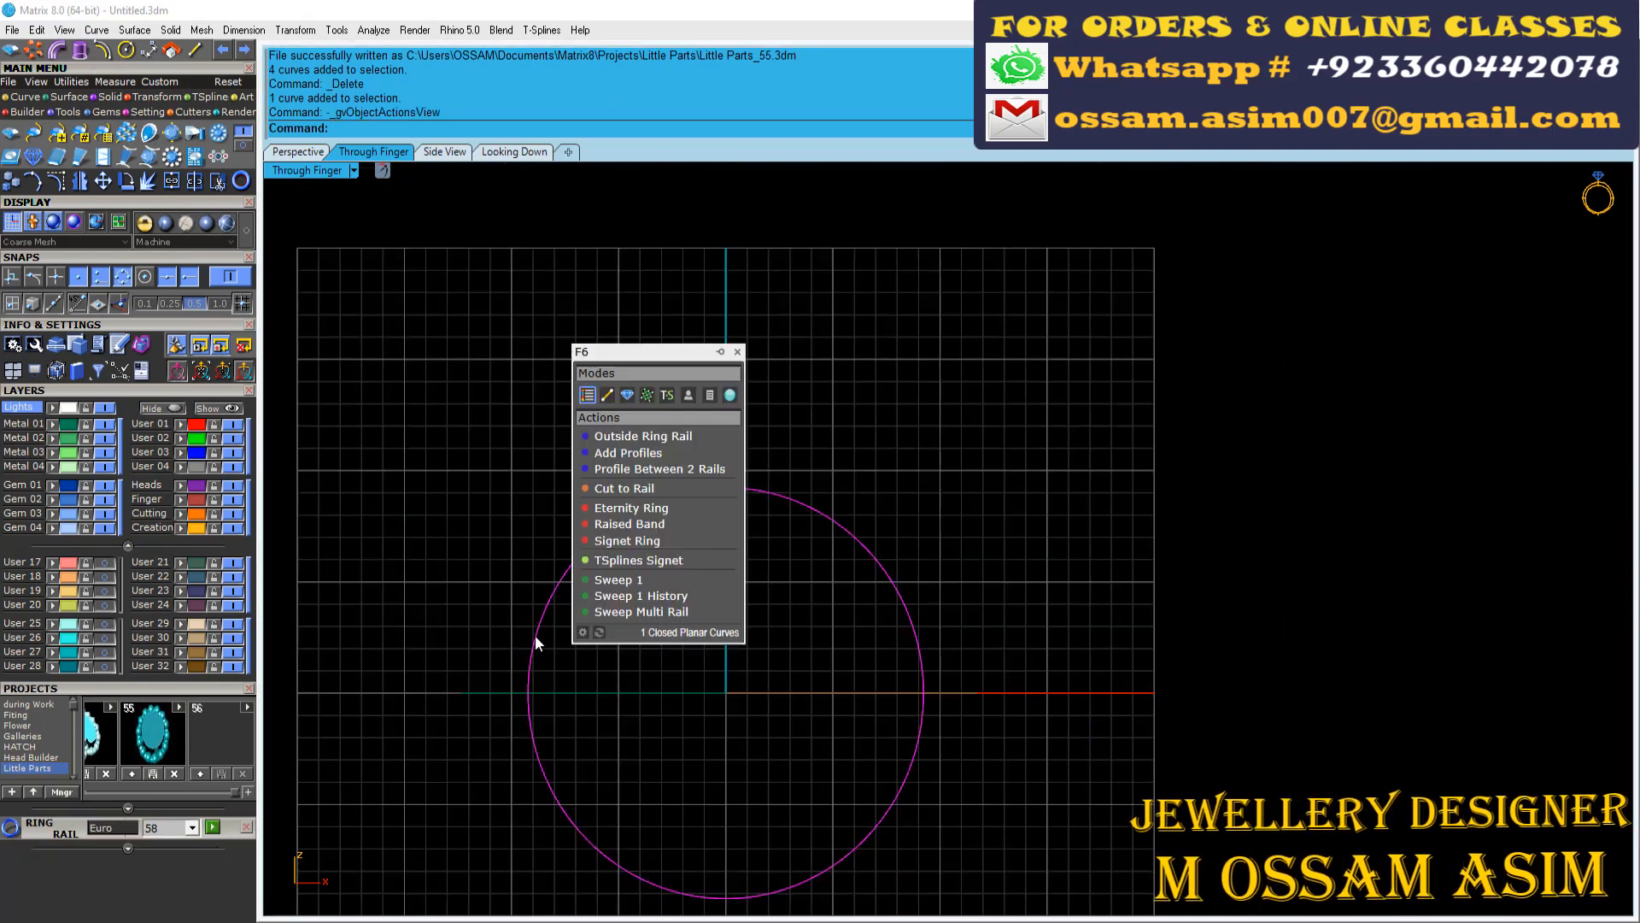
{"action": "left_click", "coordinate": [666, 438]}
{"action": "left_click", "coordinate": [90, 886]}
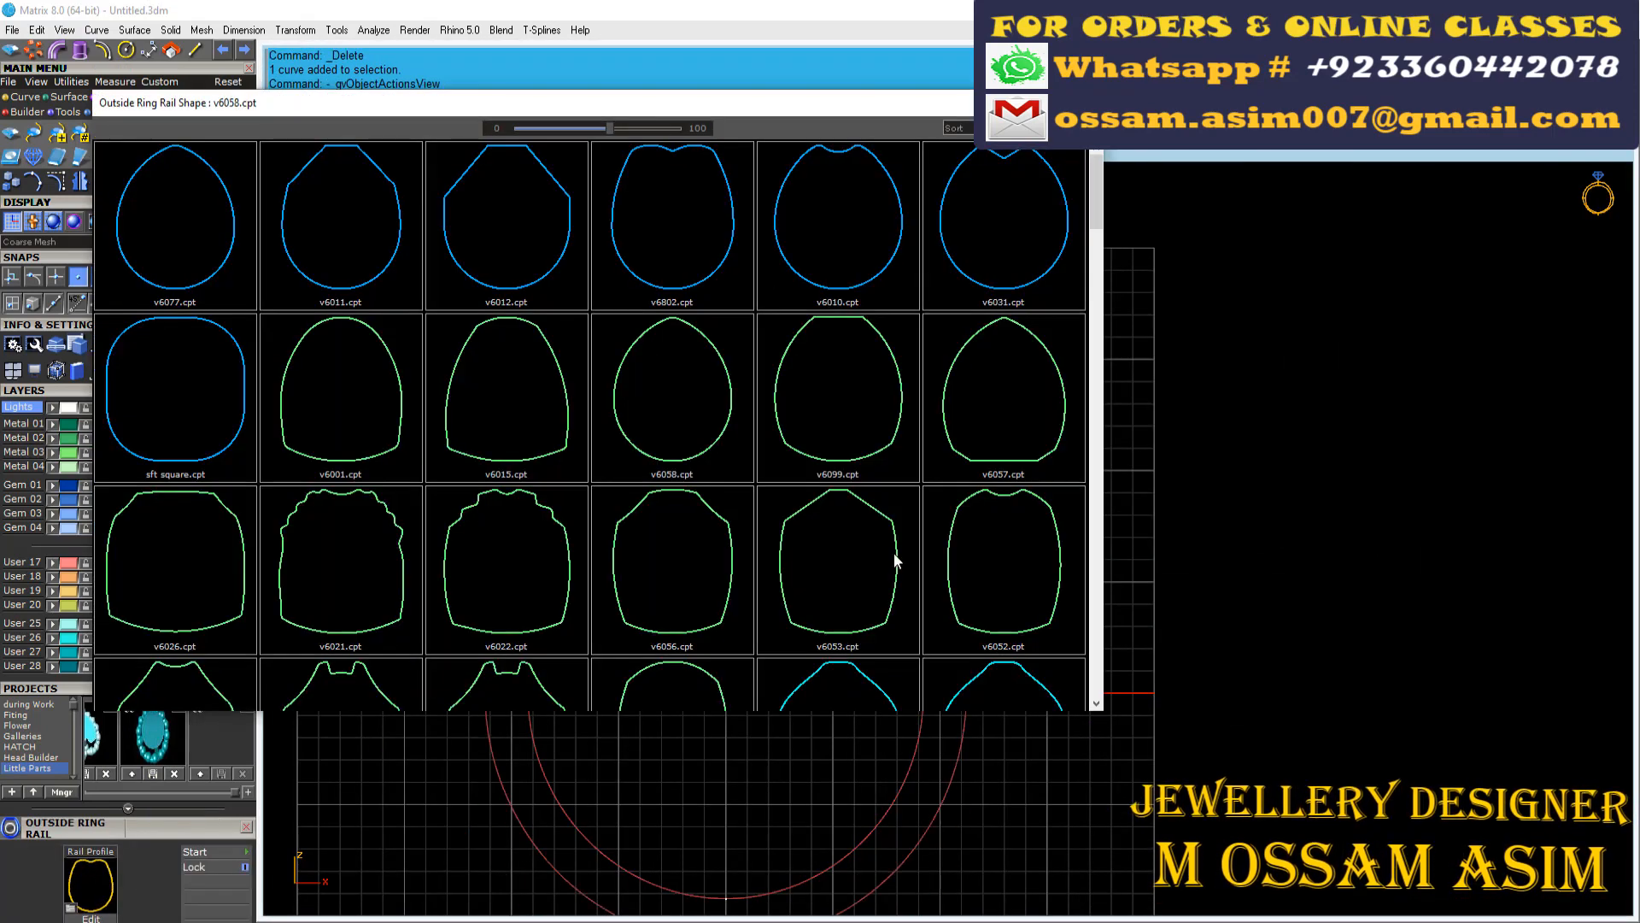
{"action": "scroll", "coordinate": [487, 388], "scroll_direction": "down", "scroll_amount": 3}
{"action": "scroll", "coordinate": [756, 445], "scroll_direction": "up", "scroll_amount": 2}
{"action": "scroll", "coordinate": [757, 453], "scroll_direction": "down", "scroll_amount": 3}
{"action": "scroll", "coordinate": [763, 545], "scroll_direction": "down", "scroll_amount": 1}
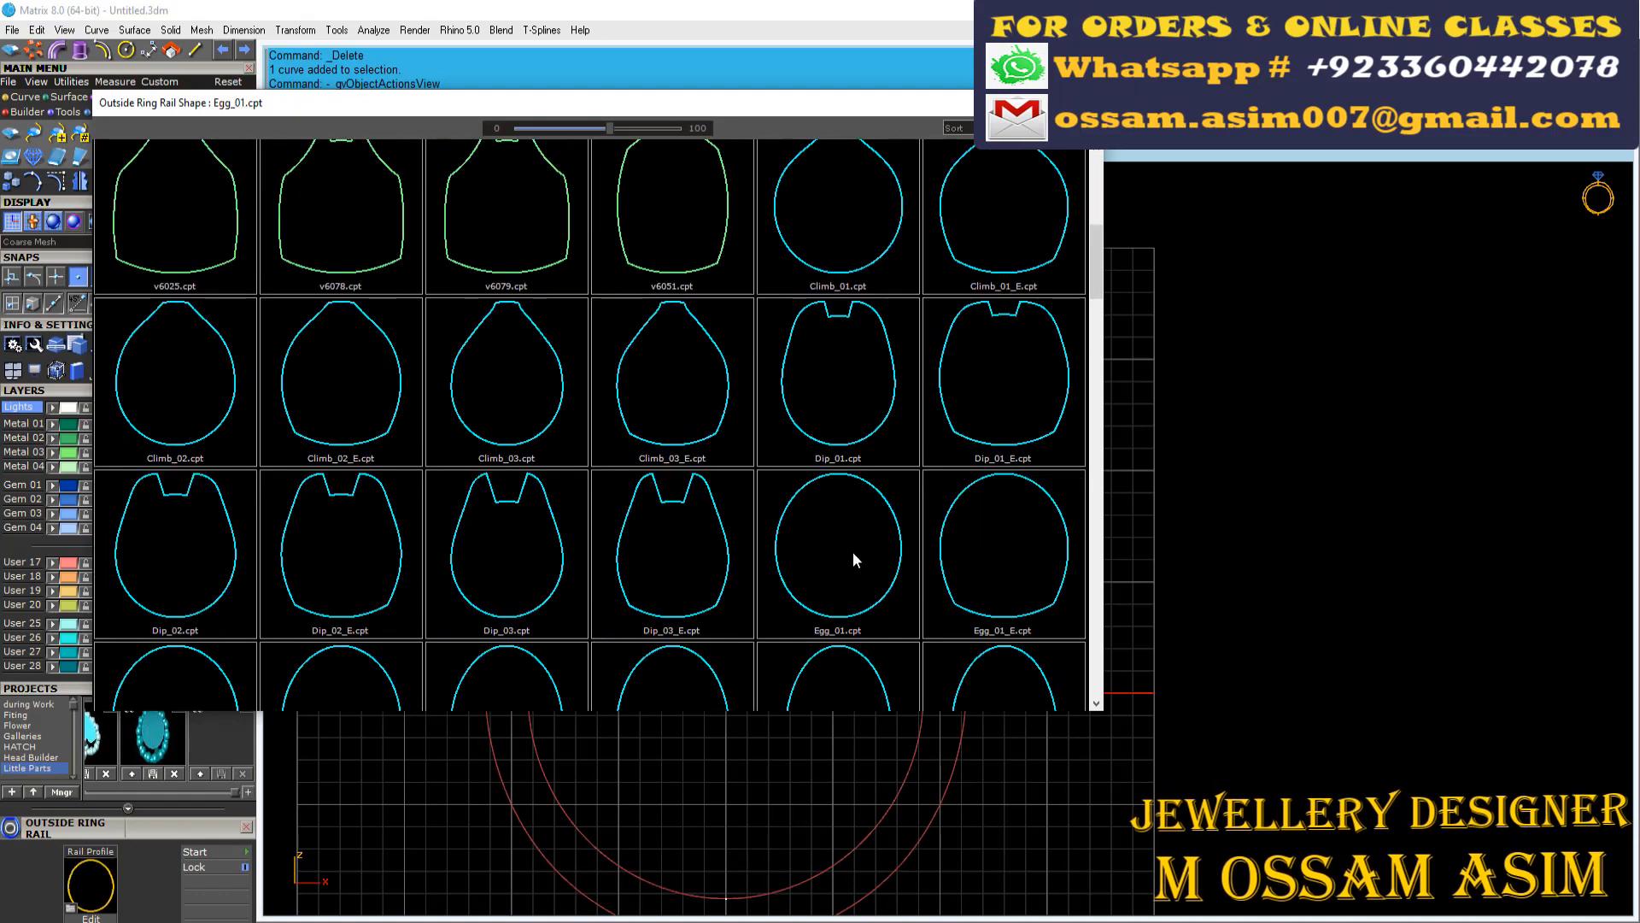
{"action": "scroll", "coordinate": [607, 571], "scroll_direction": "down", "scroll_amount": 1}
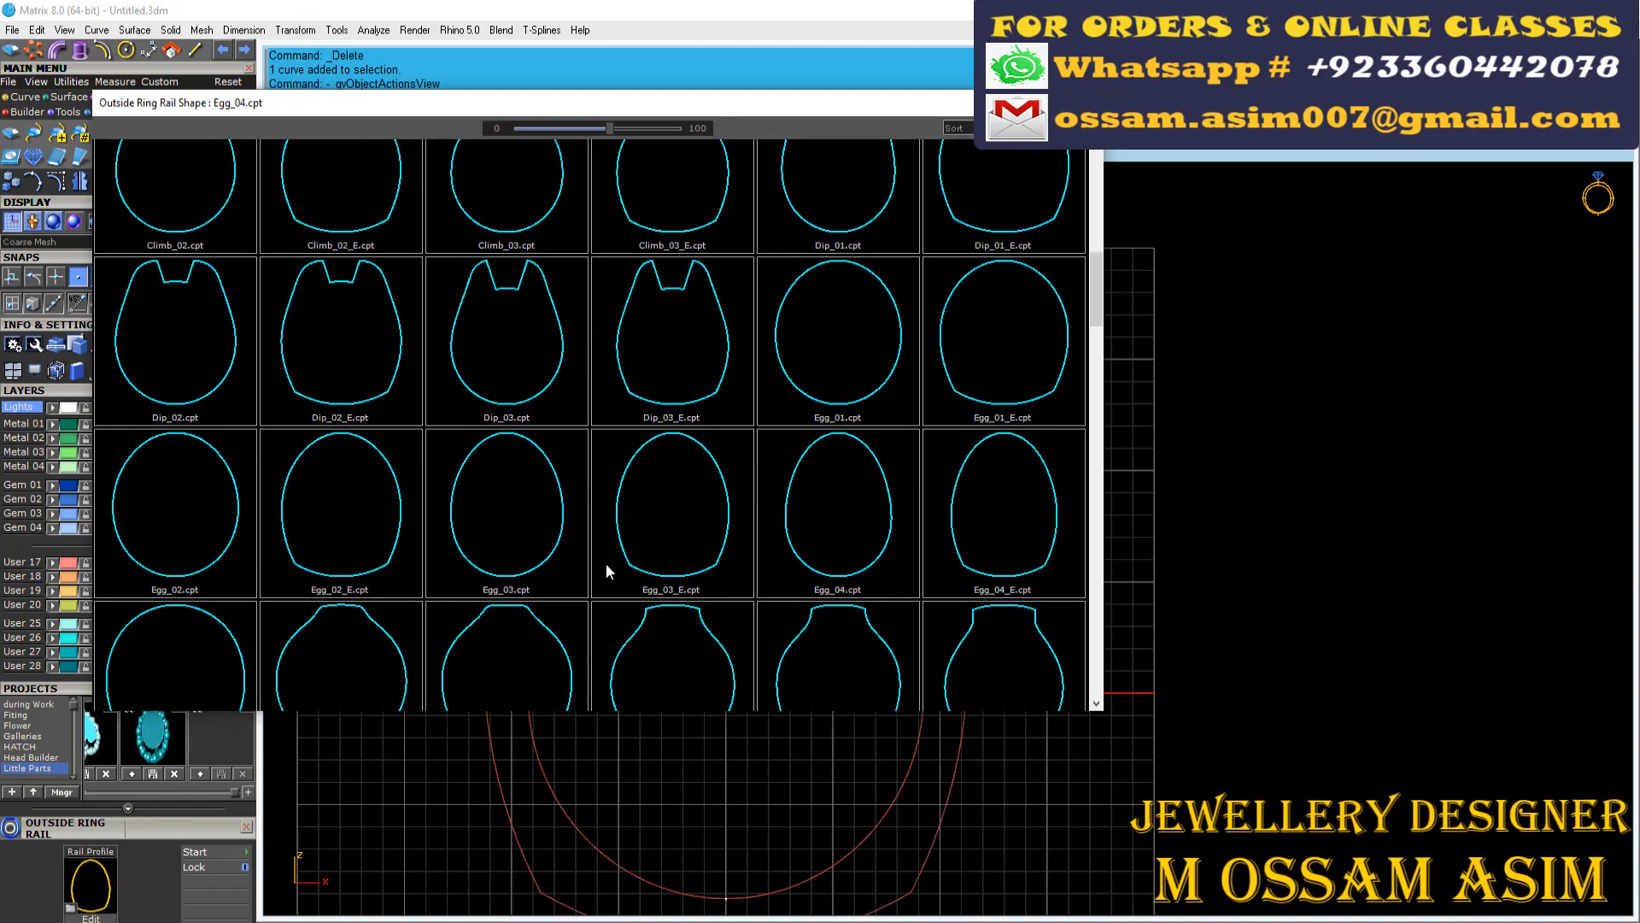
{"action": "left_click", "coordinate": [172, 598]}
Set the outside rail thickness to 3 mm top, 1.5 mm side and 1.2 mm bottom, and save the file
{"action": "scroll", "coordinate": [725, 353], "scroll_direction": "down", "scroll_amount": 3}
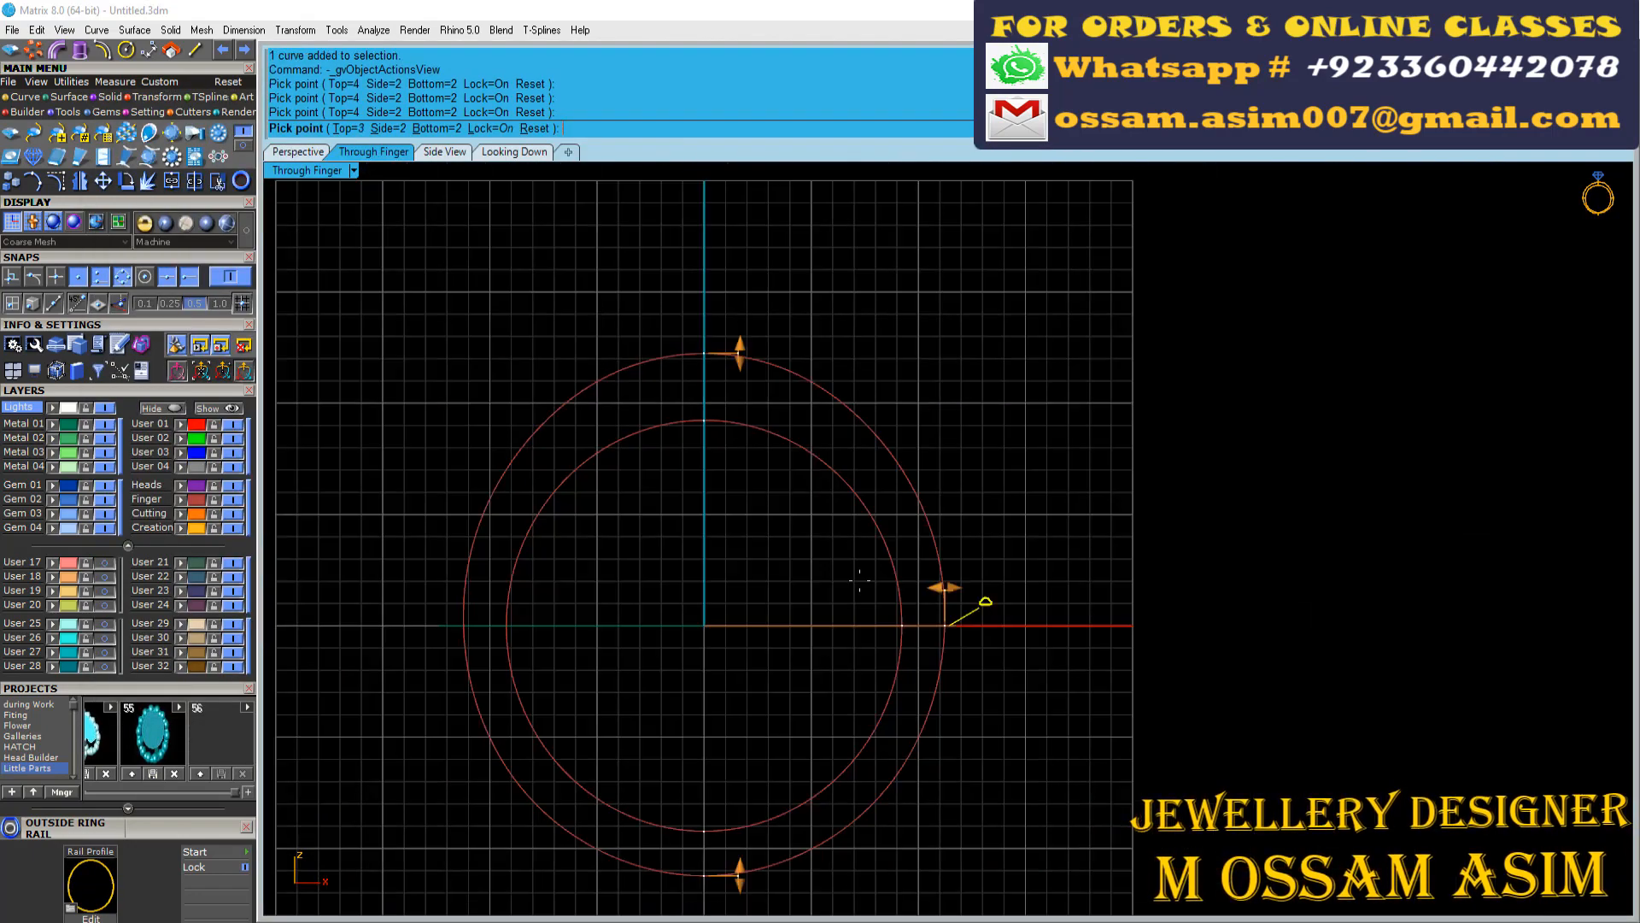
{"action": "scroll", "coordinate": [945, 586], "scroll_direction": "up", "scroll_amount": 4}
{"action": "left_click", "coordinate": [994, 612]}
{"action": "scroll", "coordinate": [982, 367], "scroll_direction": "down", "scroll_amount": 3}
{"action": "scroll", "coordinate": [790, 614], "scroll_direction": "up", "scroll_amount": 4}
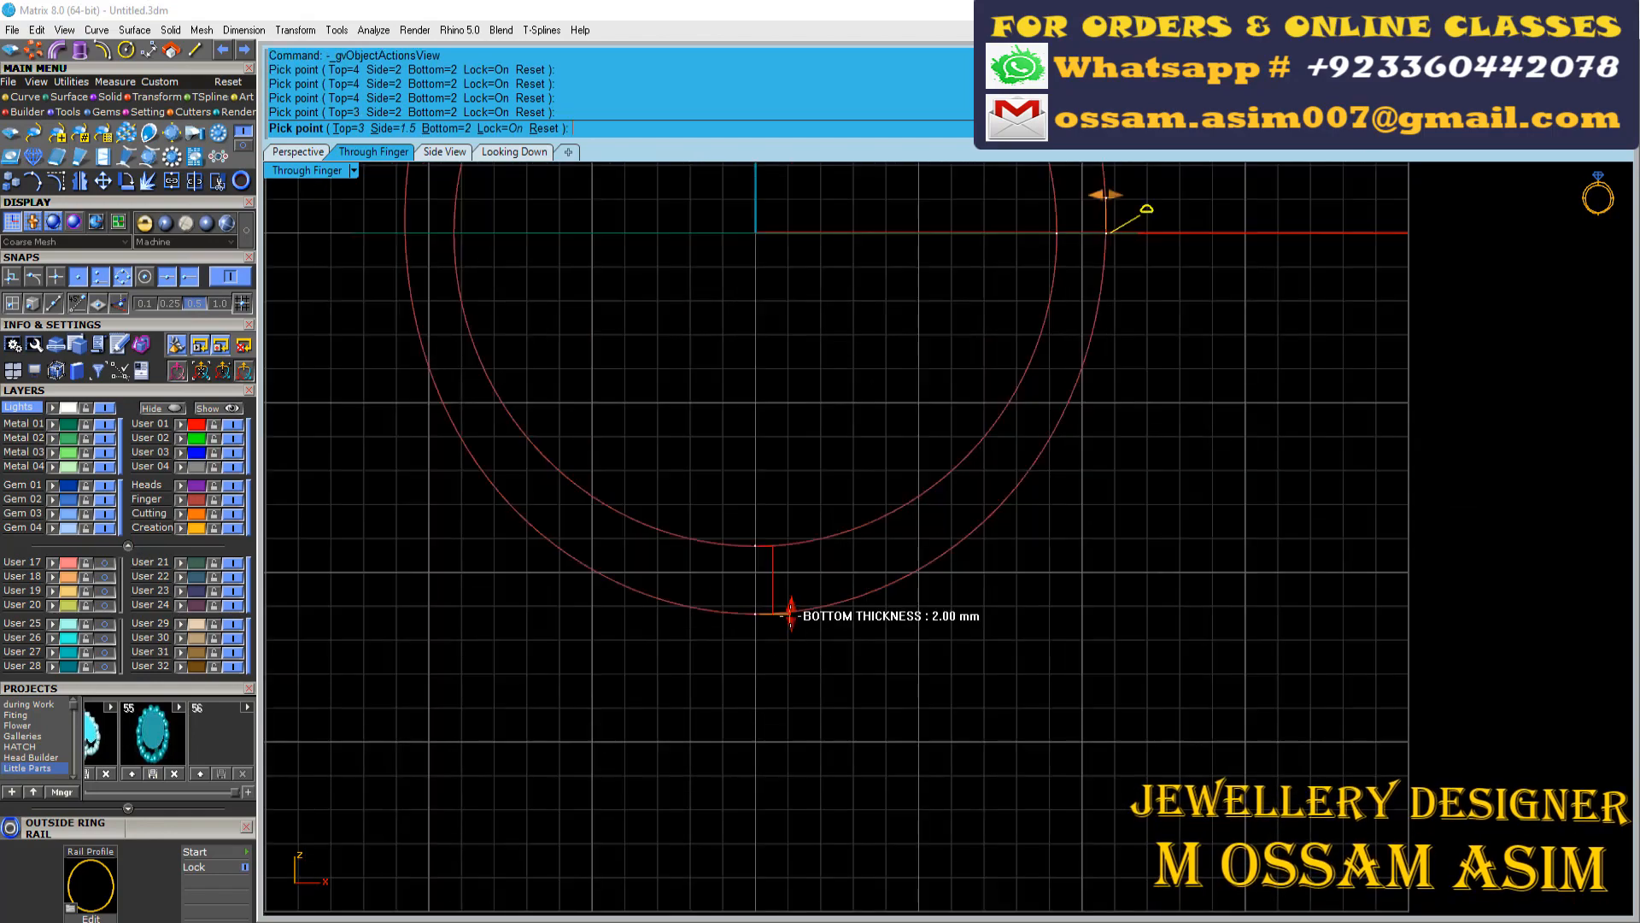
{"action": "left_click_drag", "start_coordinate": [790, 586], "coordinate": [791, 588]}
{"action": "scroll", "coordinate": [792, 587], "scroll_direction": "down", "scroll_amount": 4}
{"action": "key", "text": "ctrl+s"}
Extrude the outside ring rail to both sides as an open surface with Solid set to No
{"action": "scroll", "coordinate": [749, 461], "scroll_direction": "up", "scroll_amount": 3}
{"action": "left_click", "coordinate": [660, 467]}
{"action": "right_click_drag", "start_coordinate": [750, 465], "coordinate": [717, 503]}
{"action": "left_click", "coordinate": [513, 154]}
{"action": "scroll", "coordinate": [717, 504], "scroll_direction": "down", "scroll_amount": 4}
{"action": "left_click", "coordinate": [297, 151]}
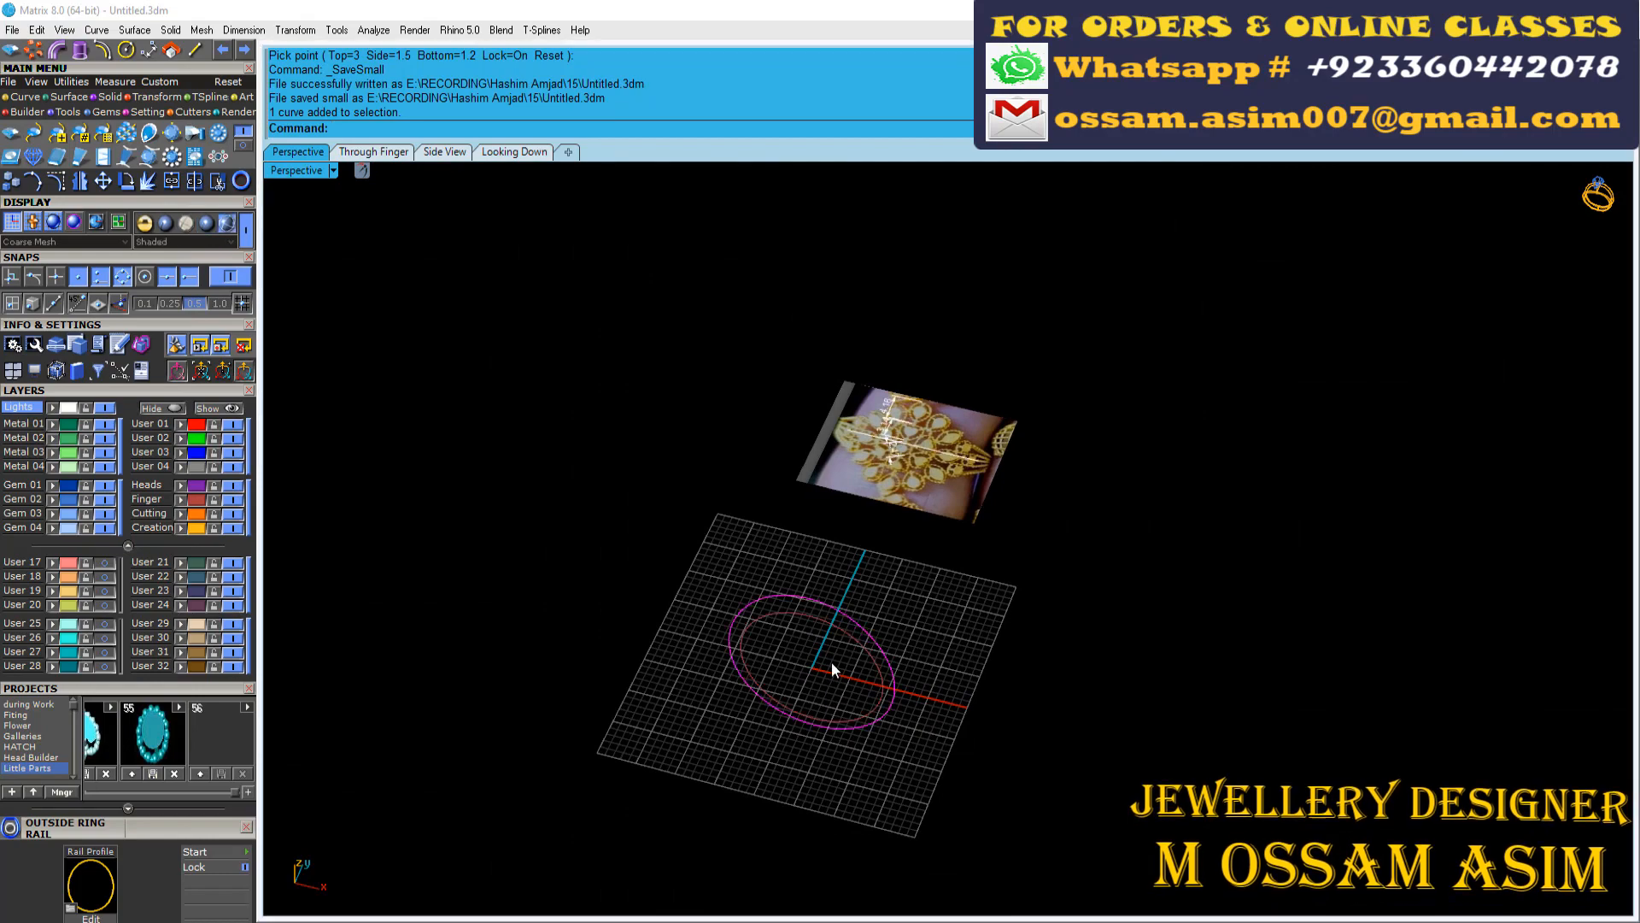
{"action": "right_click_drag", "start_coordinate": [832, 664], "coordinate": [829, 722]}
{"action": "left_click", "coordinate": [81, 51]}
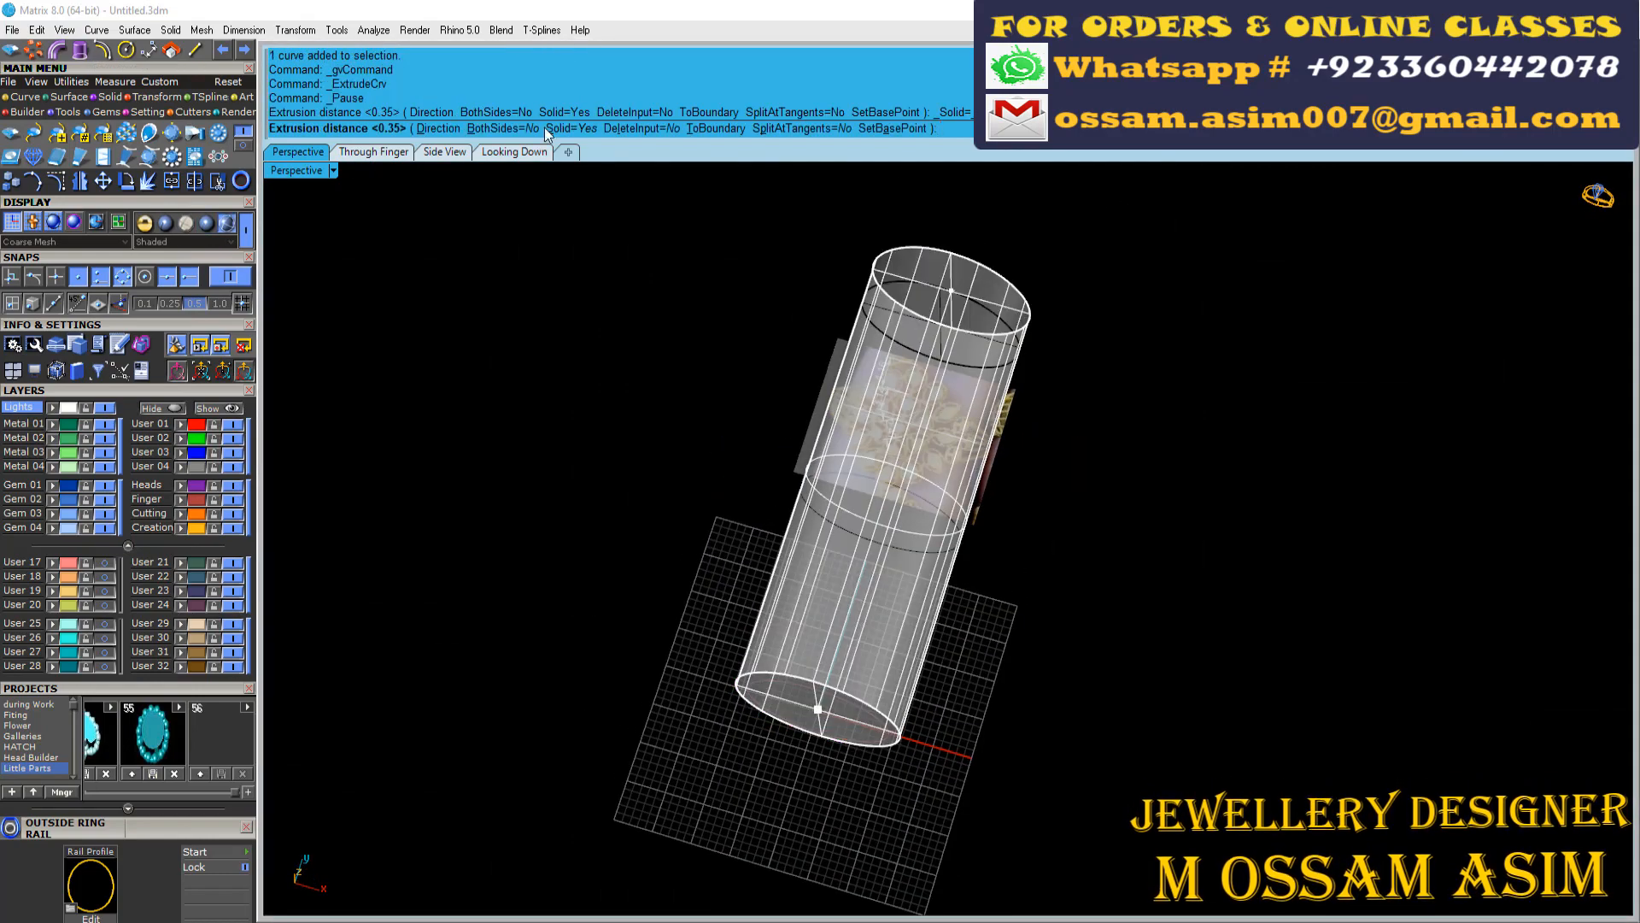
{"action": "left_click", "coordinate": [503, 128]}
{"action": "left_click", "coordinate": [566, 128]}
{"action": "key", "text": "Return"}
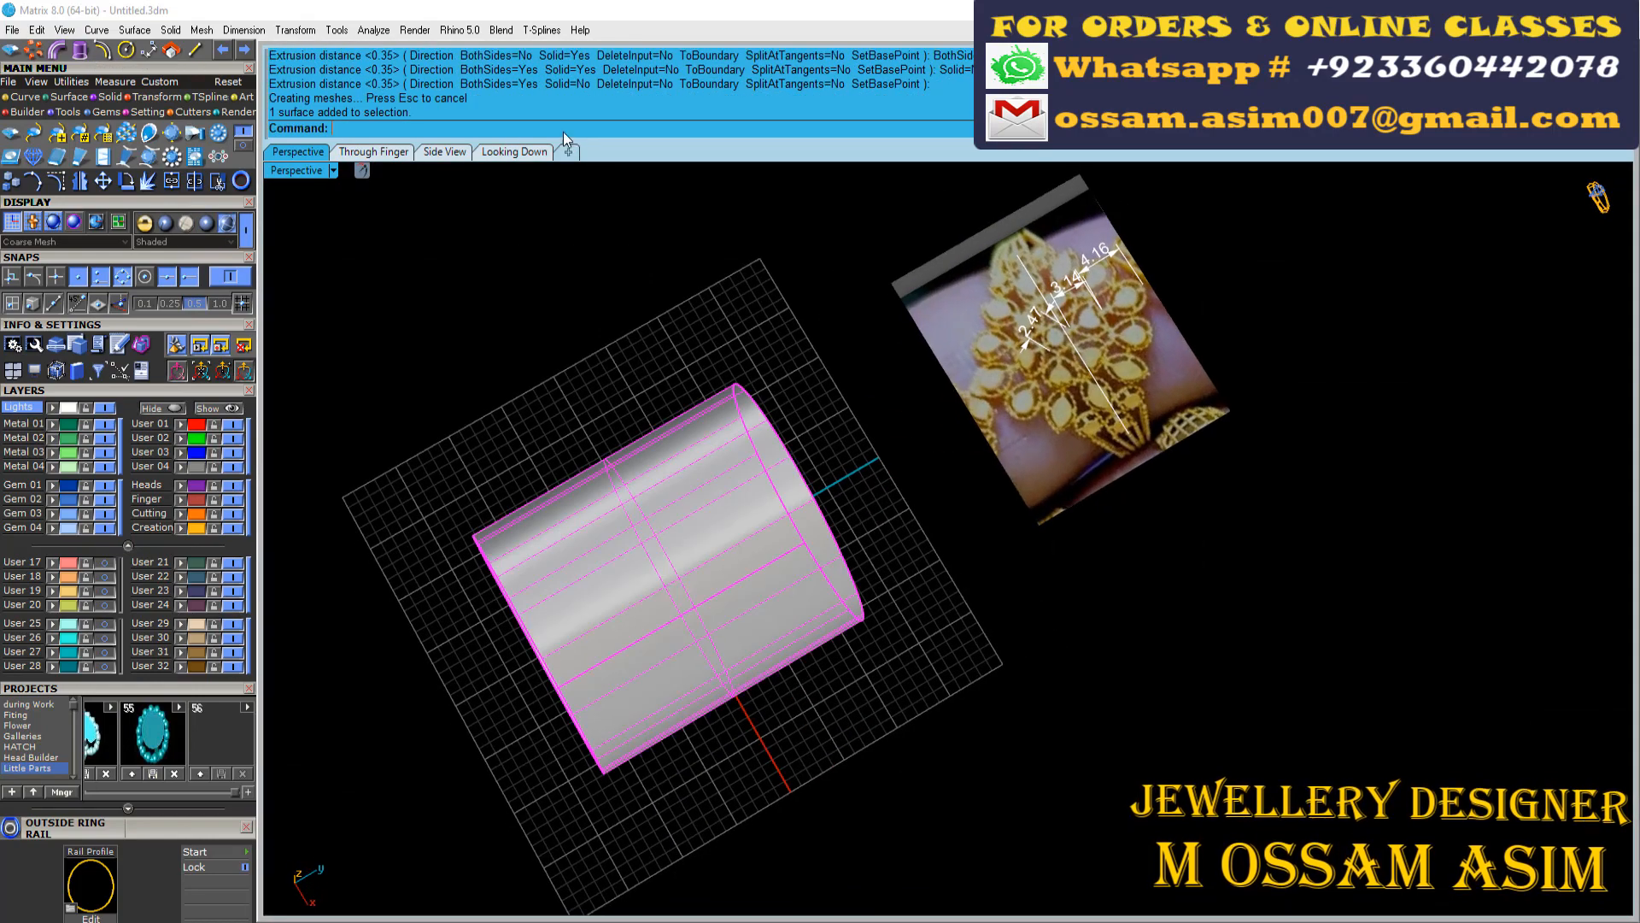
Assign the extruded ring surface to layer User 03
{"action": "left_click", "coordinate": [514, 151]}
{"action": "scroll", "coordinate": [669, 377], "scroll_direction": "down", "scroll_amount": 3}
{"action": "left_click", "coordinate": [177, 453]}
{"action": "scroll", "coordinate": [584, 662], "scroll_direction": "down", "scroll_amount": 5}
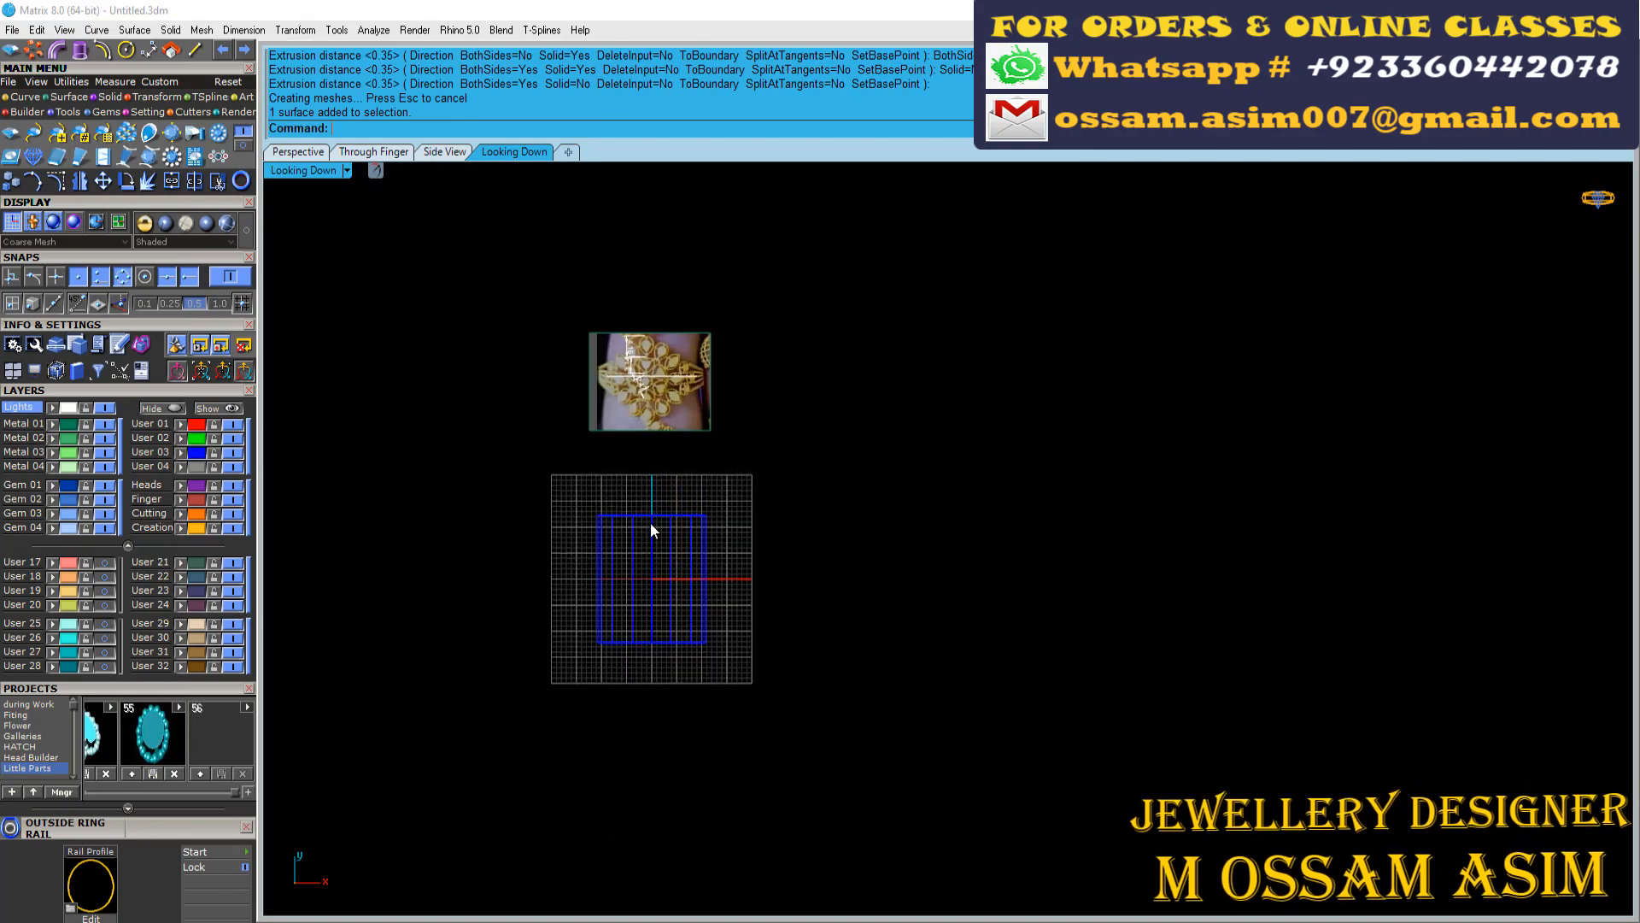
Move the round beaded motif from the origin up onto the top of the ring surface
{"action": "scroll", "coordinate": [652, 523], "scroll_direction": "up", "scroll_amount": 5}
{"action": "scroll", "coordinate": [638, 640], "scroll_direction": "up", "scroll_amount": 10}
{"action": "scroll", "coordinate": [566, 618], "scroll_direction": "down", "scroll_amount": 4}
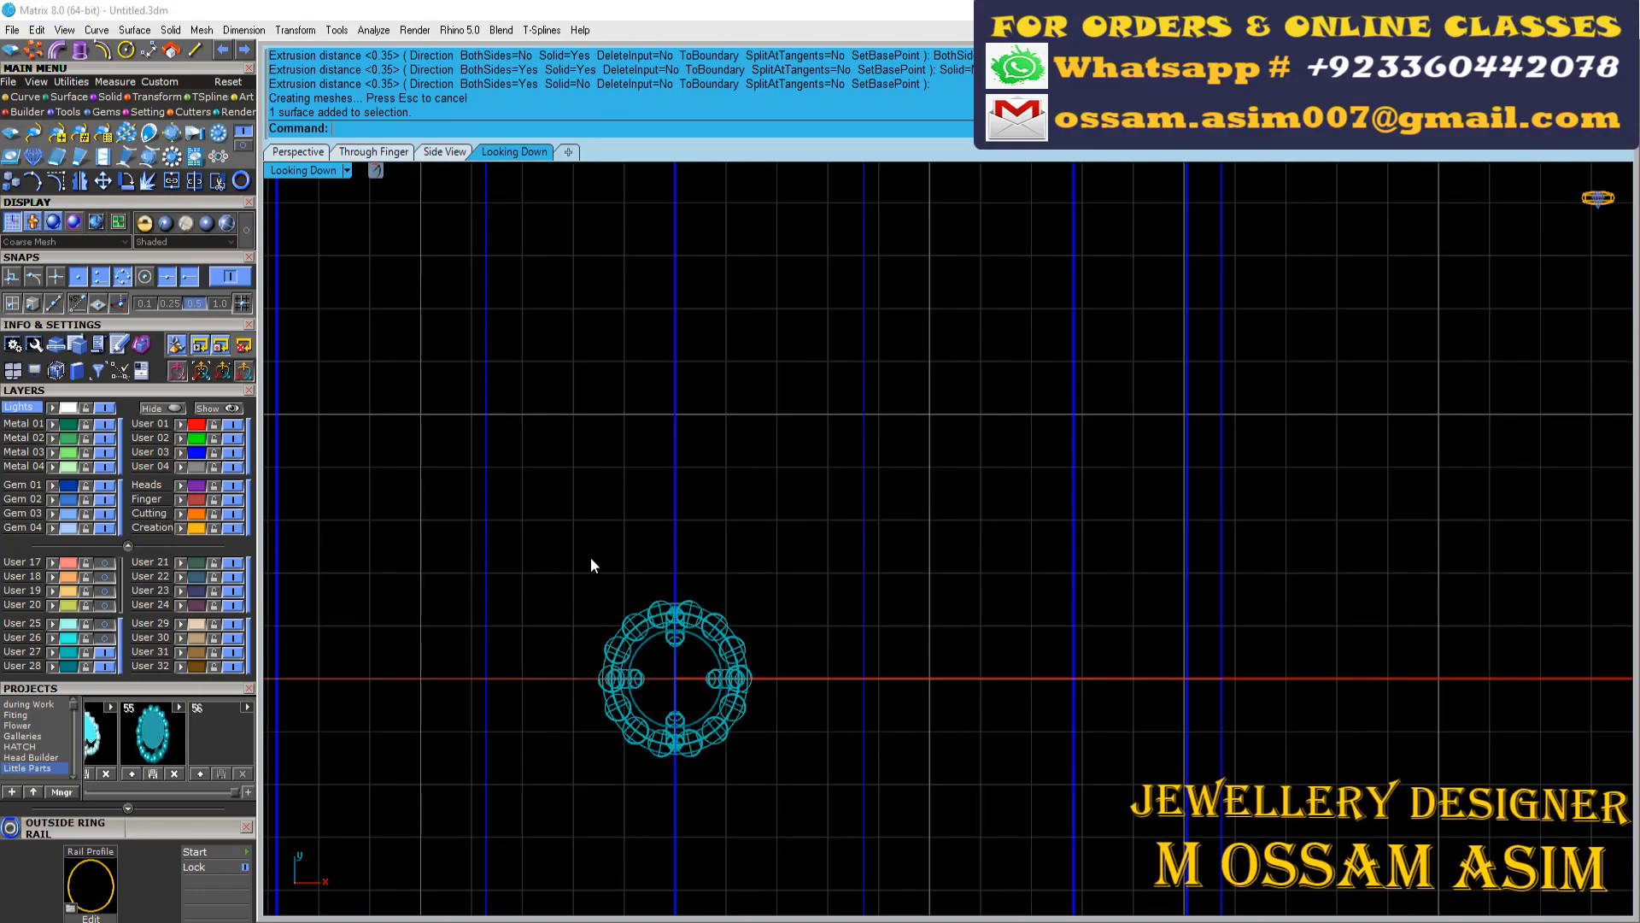
{"action": "left_click_drag", "start_coordinate": [576, 519], "coordinate": [807, 789]}
{"action": "scroll", "coordinate": [873, 853], "scroll_direction": "down", "scroll_amount": 6}
{"action": "right_click_drag", "start_coordinate": [782, 341], "coordinate": [806, 591]}
{"action": "scroll", "coordinate": [806, 591], "scroll_direction": "down", "scroll_amount": 3}
{"action": "left_click", "coordinate": [353, 152]}
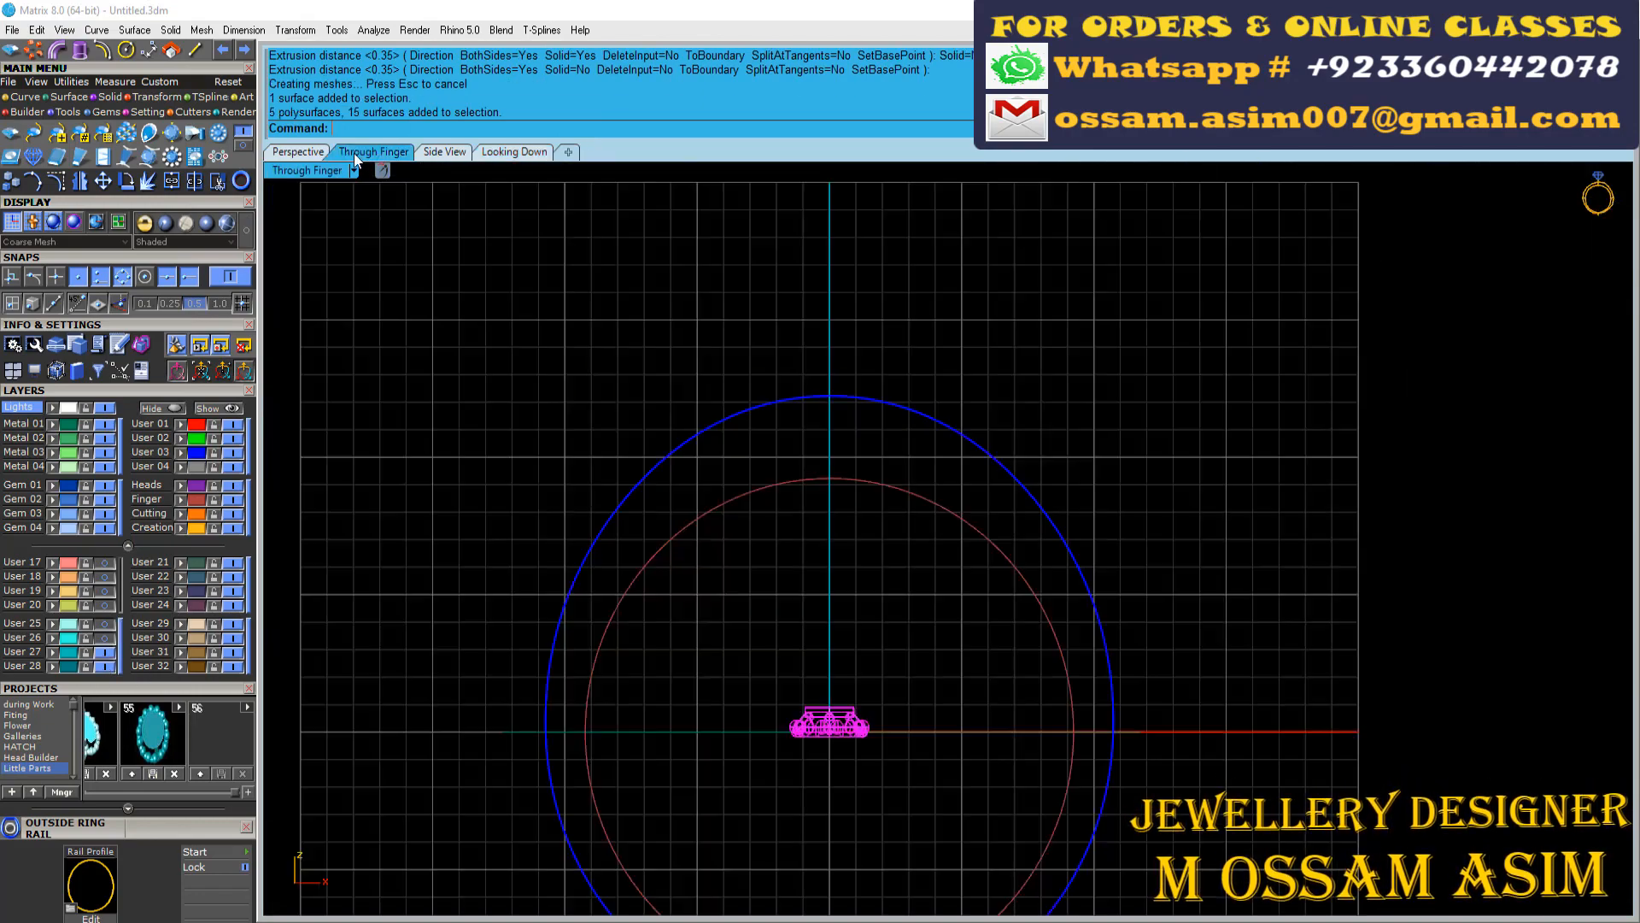
{"action": "key", "text": "space"}
{"action": "scroll", "coordinate": [819, 656], "scroll_direction": "down", "scroll_amount": 10}
{"action": "left_click_drag", "start_coordinate": [818, 654], "coordinate": [827, 604]}
{"action": "scroll", "coordinate": [829, 679], "scroll_direction": "up", "scroll_amount": 8}
{"action": "scroll", "coordinate": [834, 682], "scroll_direction": "up", "scroll_amount": 5}
{"action": "scroll", "coordinate": [801, 688], "scroll_direction": "down", "scroll_amount": 5}
{"action": "left_click", "coordinate": [801, 689]}
{"action": "left_click_drag", "start_coordinate": [817, 206], "coordinate": [818, 209]}
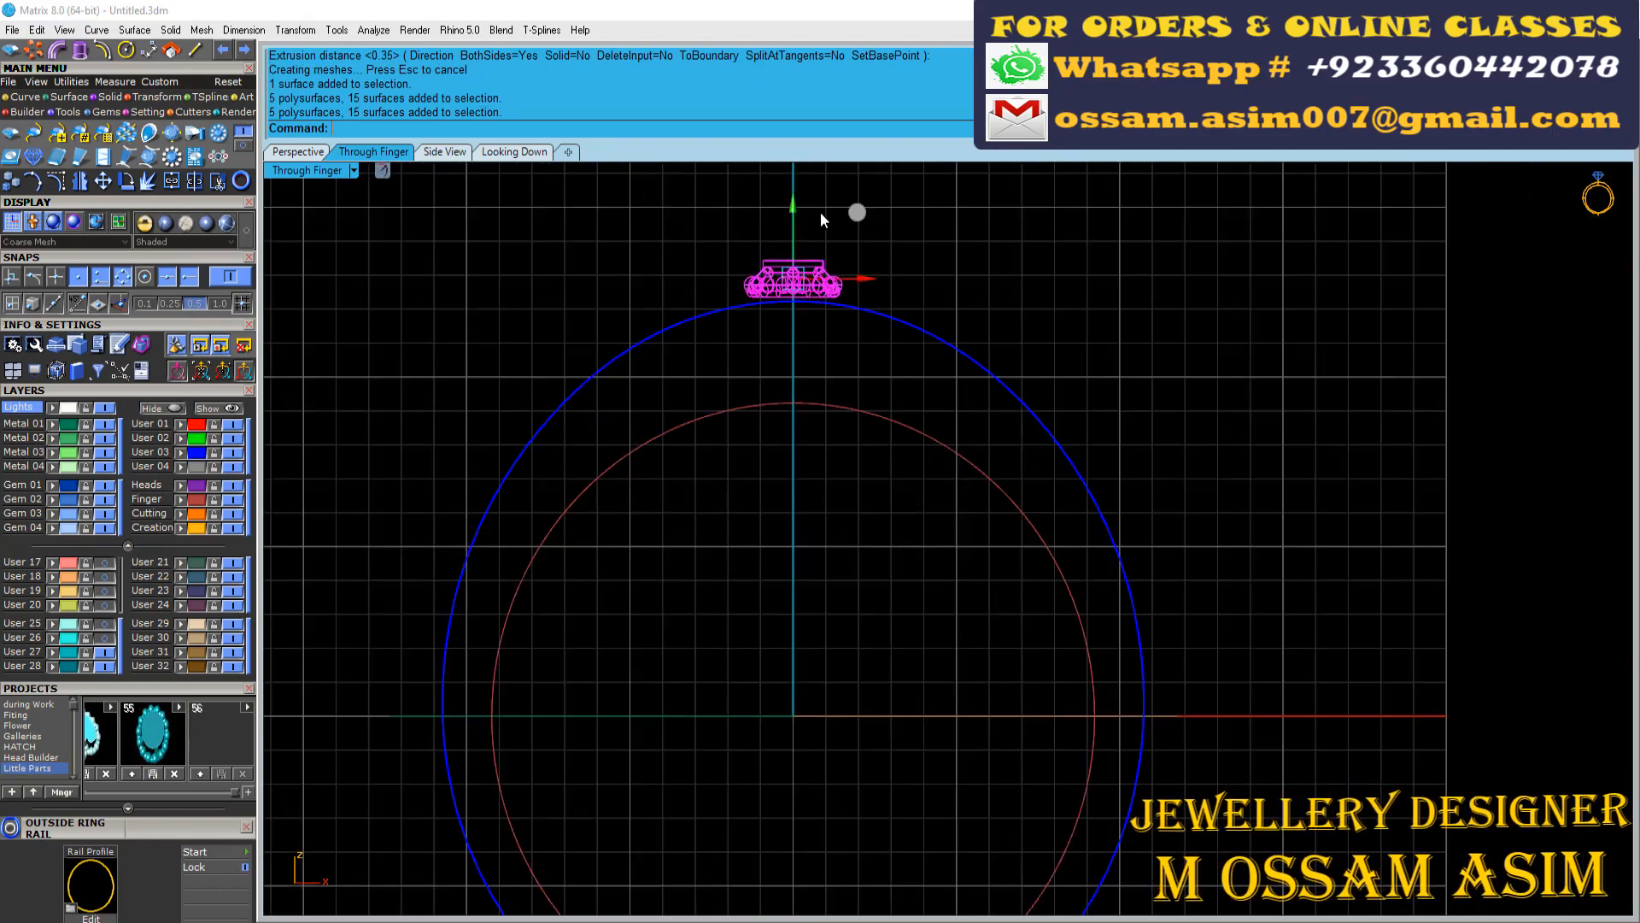
Turn on layers User 25 and User 26 to show their motifs in the perspective view
{"action": "left_click", "coordinate": [297, 152]}
{"action": "scroll", "coordinate": [684, 502], "scroll_direction": "down", "scroll_amount": 5}
{"action": "scroll", "coordinate": [775, 329], "scroll_direction": "up", "scroll_amount": 10}
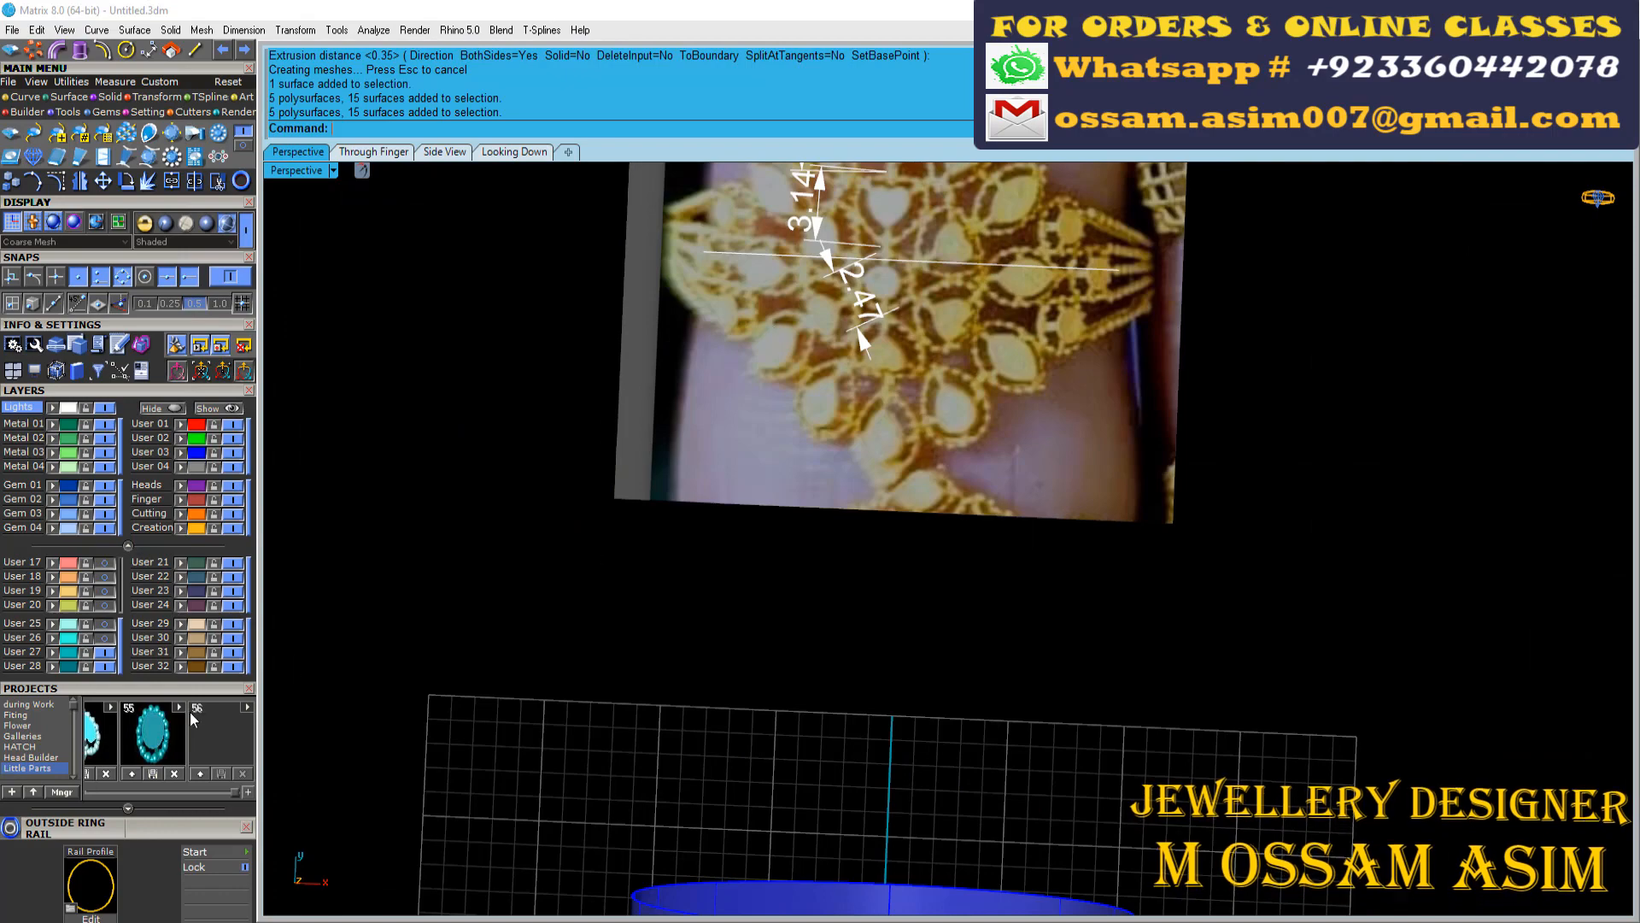
{"action": "left_click", "coordinate": [174, 687]}
{"action": "left_click", "coordinate": [110, 638]}
{"action": "left_click", "coordinate": [108, 624]}
{"action": "scroll", "coordinate": [397, 564], "scroll_direction": "down", "scroll_amount": 10}
{"action": "right_click_drag", "start_coordinate": [576, 603], "coordinate": [574, 555]}
{"action": "scroll", "coordinate": [513, 683], "scroll_direction": "up", "scroll_amount": 12}
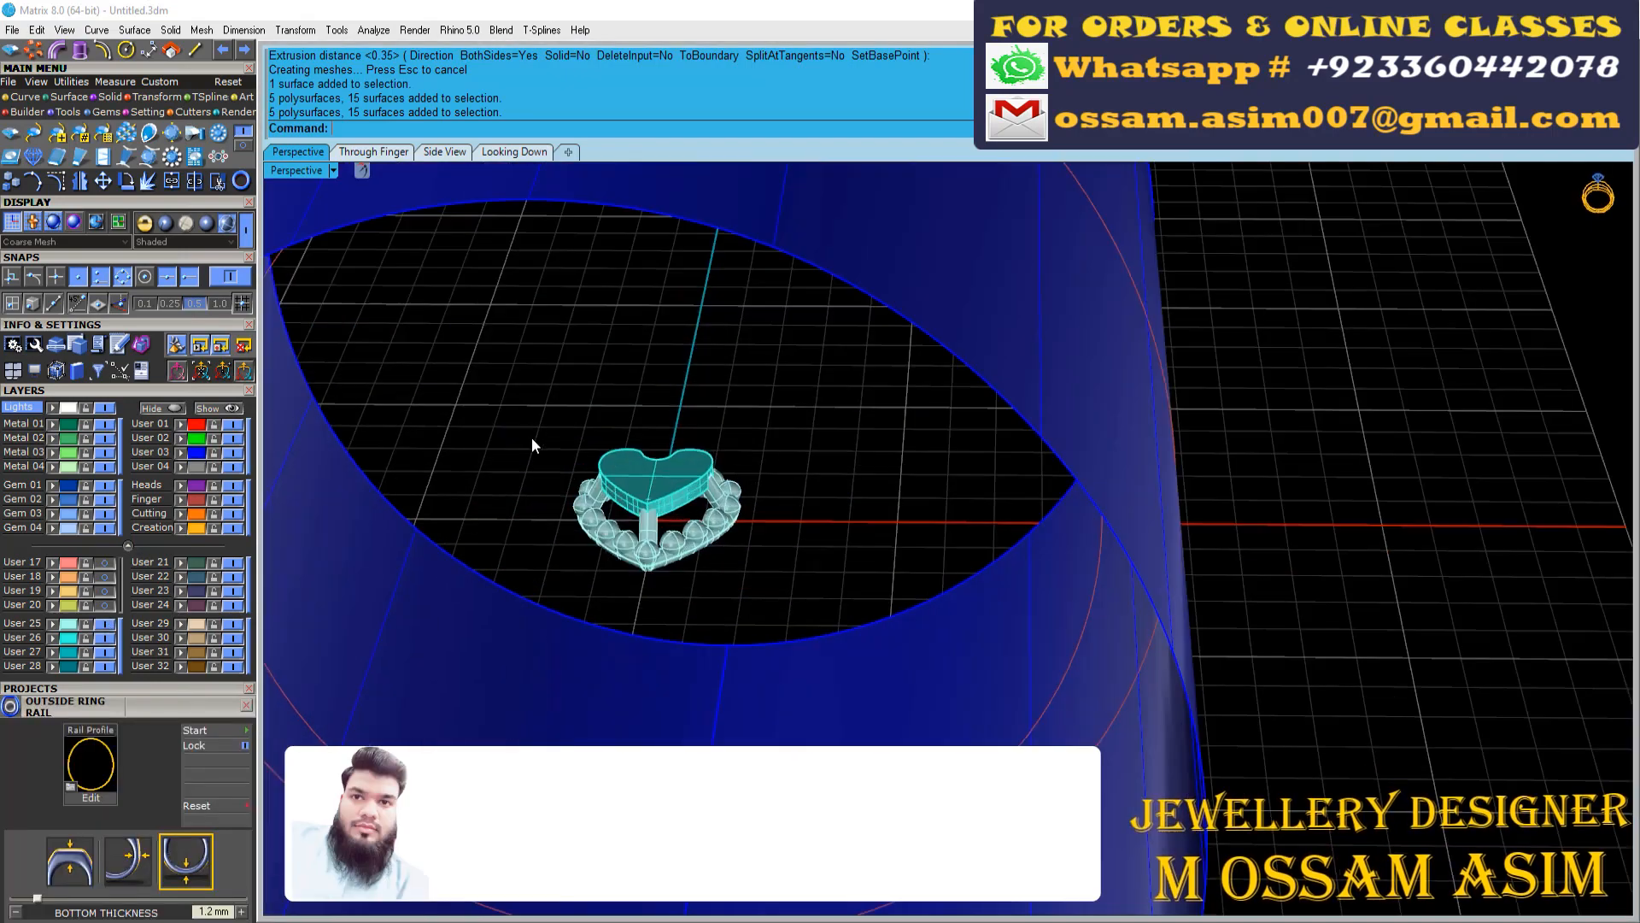
Move the beaded heart motif up onto the top of the ring, directly beside the round motif
{"action": "left_click_drag", "start_coordinate": [530, 427], "coordinate": [811, 604]}
{"action": "scroll", "coordinate": [808, 615], "scroll_direction": "down", "scroll_amount": 12}
{"action": "right_click_drag", "start_coordinate": [806, 686], "coordinate": [812, 752]}
{"action": "scroll", "coordinate": [814, 559], "scroll_direction": "up", "scroll_amount": 10}
{"action": "scroll", "coordinate": [716, 496], "scroll_direction": "down", "scroll_amount": 5}
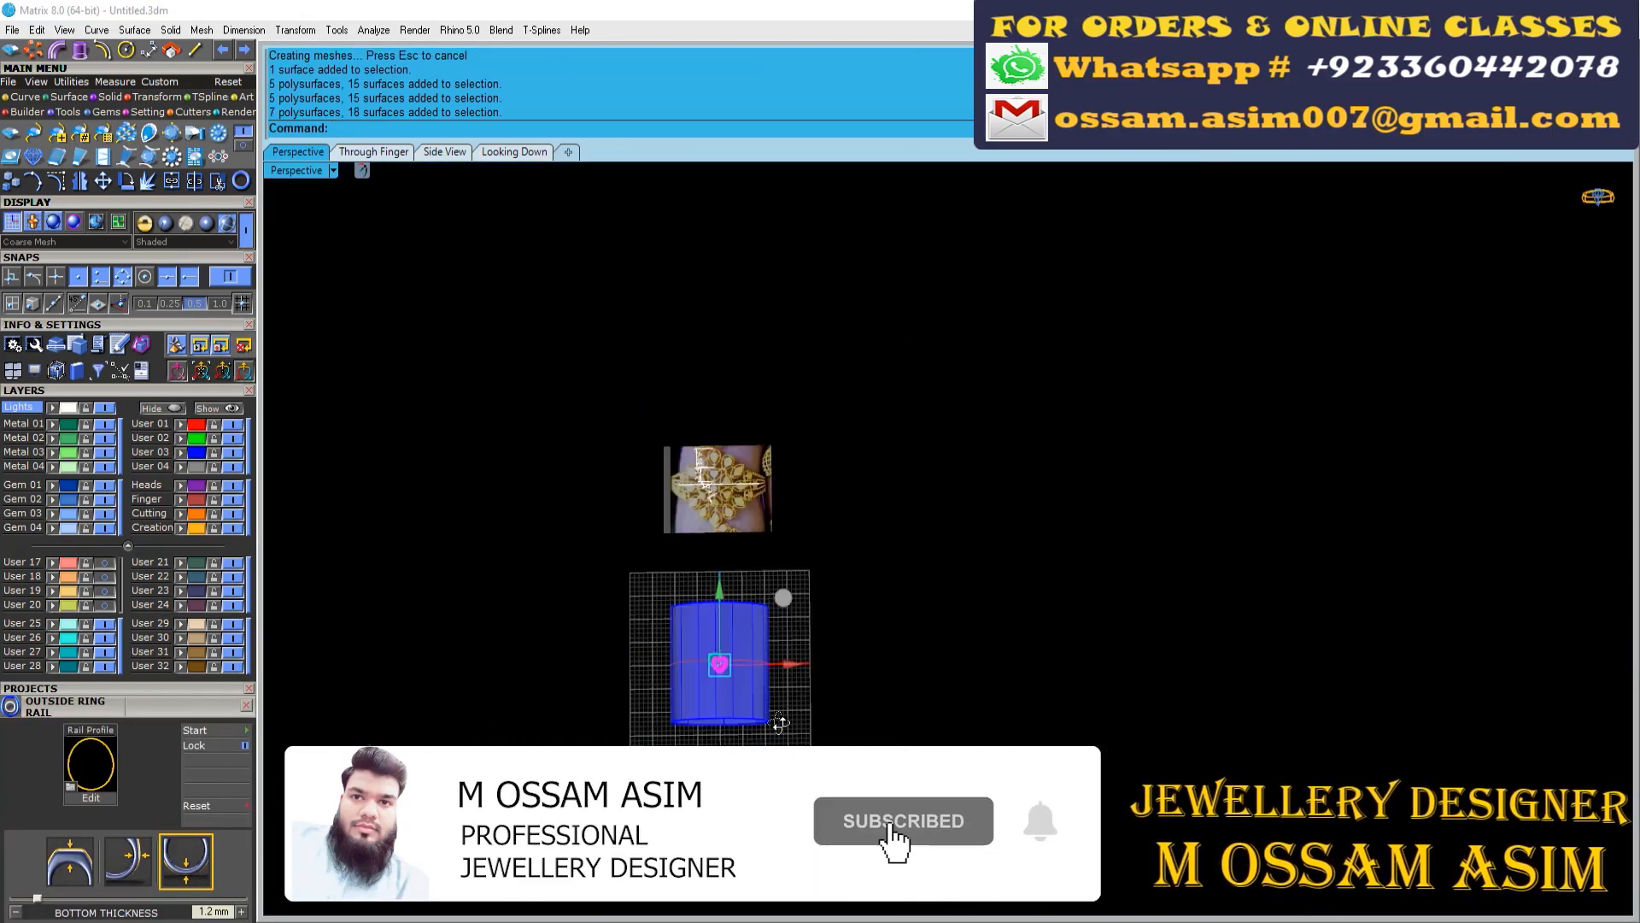
{"action": "left_click", "coordinate": [514, 151]}
{"action": "scroll", "coordinate": [861, 690], "scroll_direction": "up", "scroll_amount": 8}
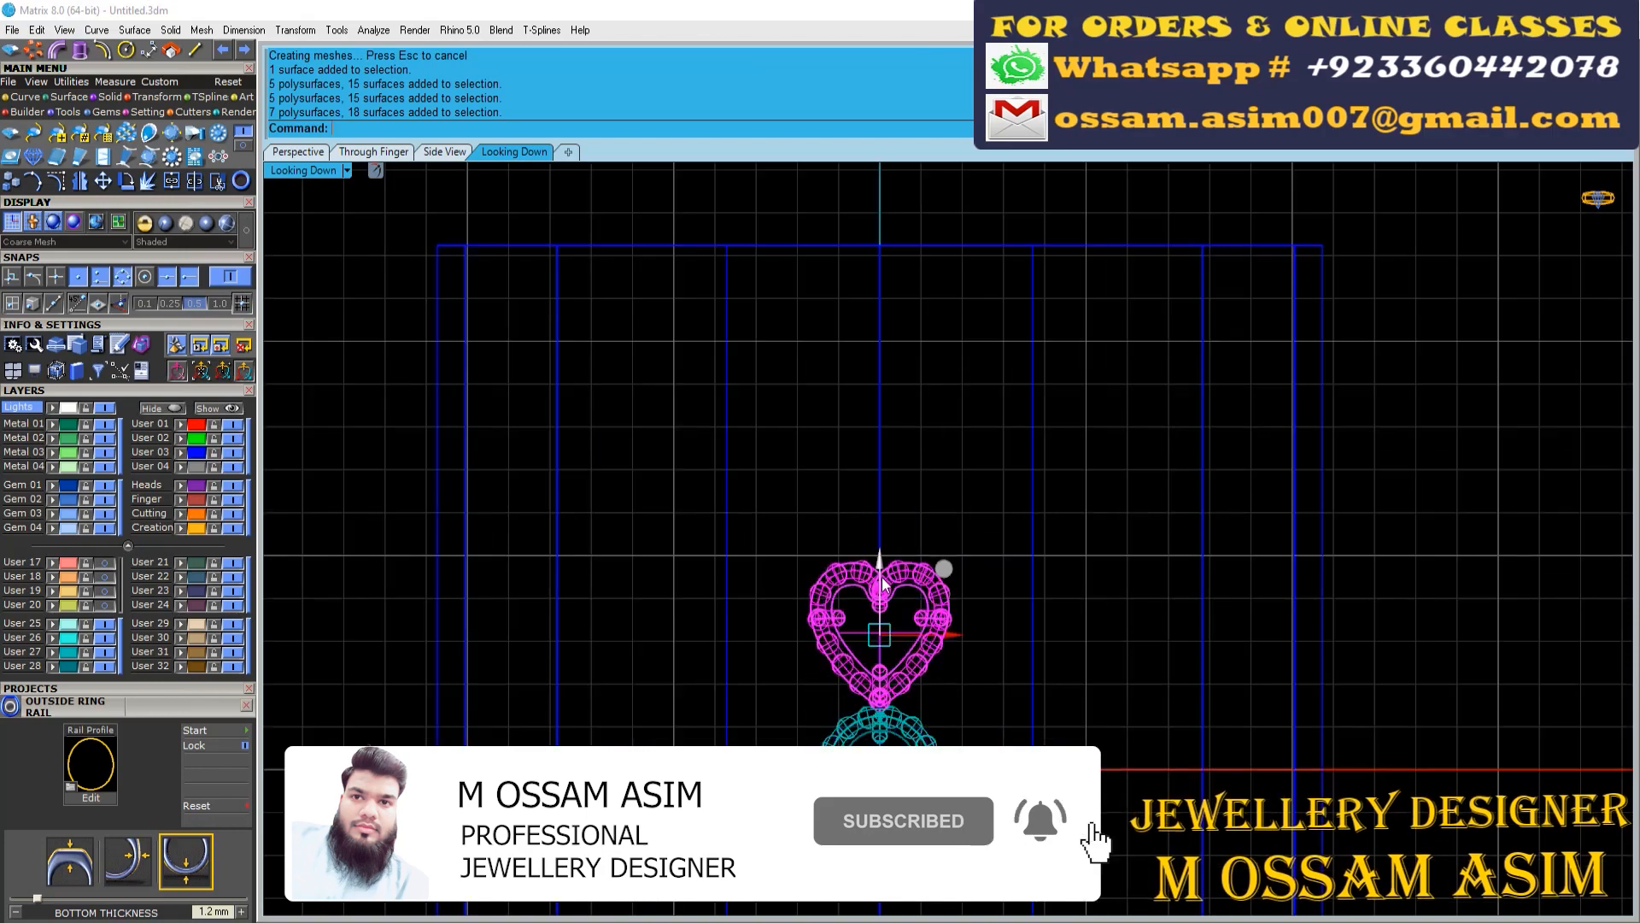
{"action": "scroll", "coordinate": [884, 583], "scroll_direction": "down", "scroll_amount": 3}
{"action": "left_click", "coordinate": [445, 151]}
{"action": "scroll", "coordinate": [904, 619], "scroll_direction": "down", "scroll_amount": 3}
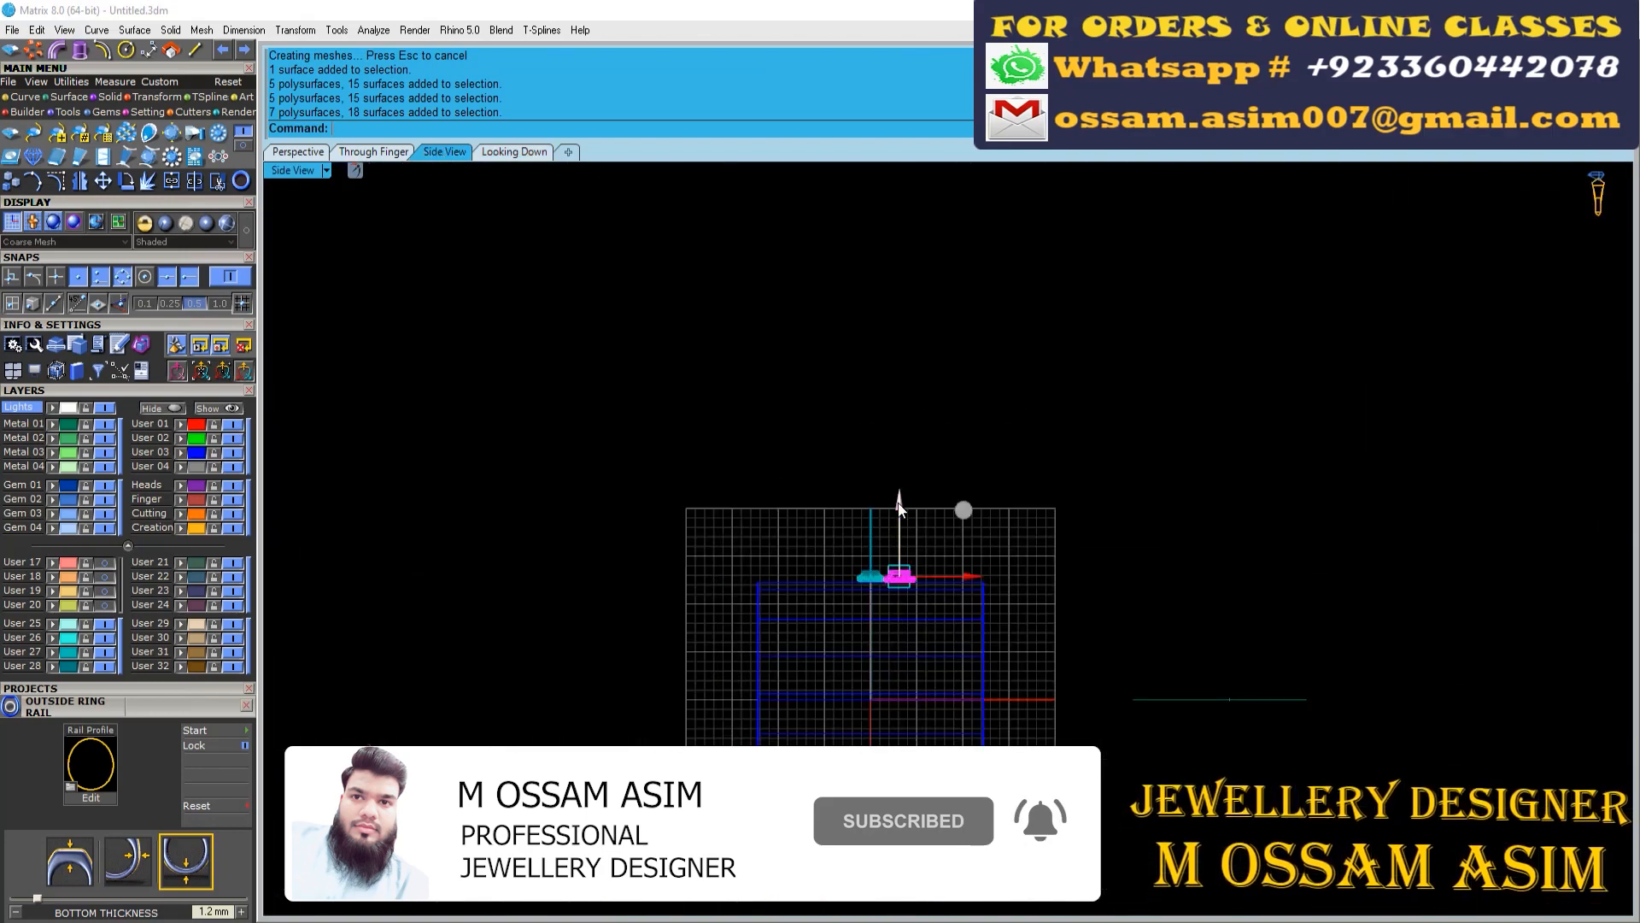
Rotate the heart motif -25 degrees in the side view so it slopes away from the round motif
{"action": "scroll", "coordinate": [902, 571], "scroll_direction": "up", "scroll_amount": 14}
{"action": "scroll", "coordinate": [814, 645], "scroll_direction": "up", "scroll_amount": 7}
{"action": "key", "text": "r"}
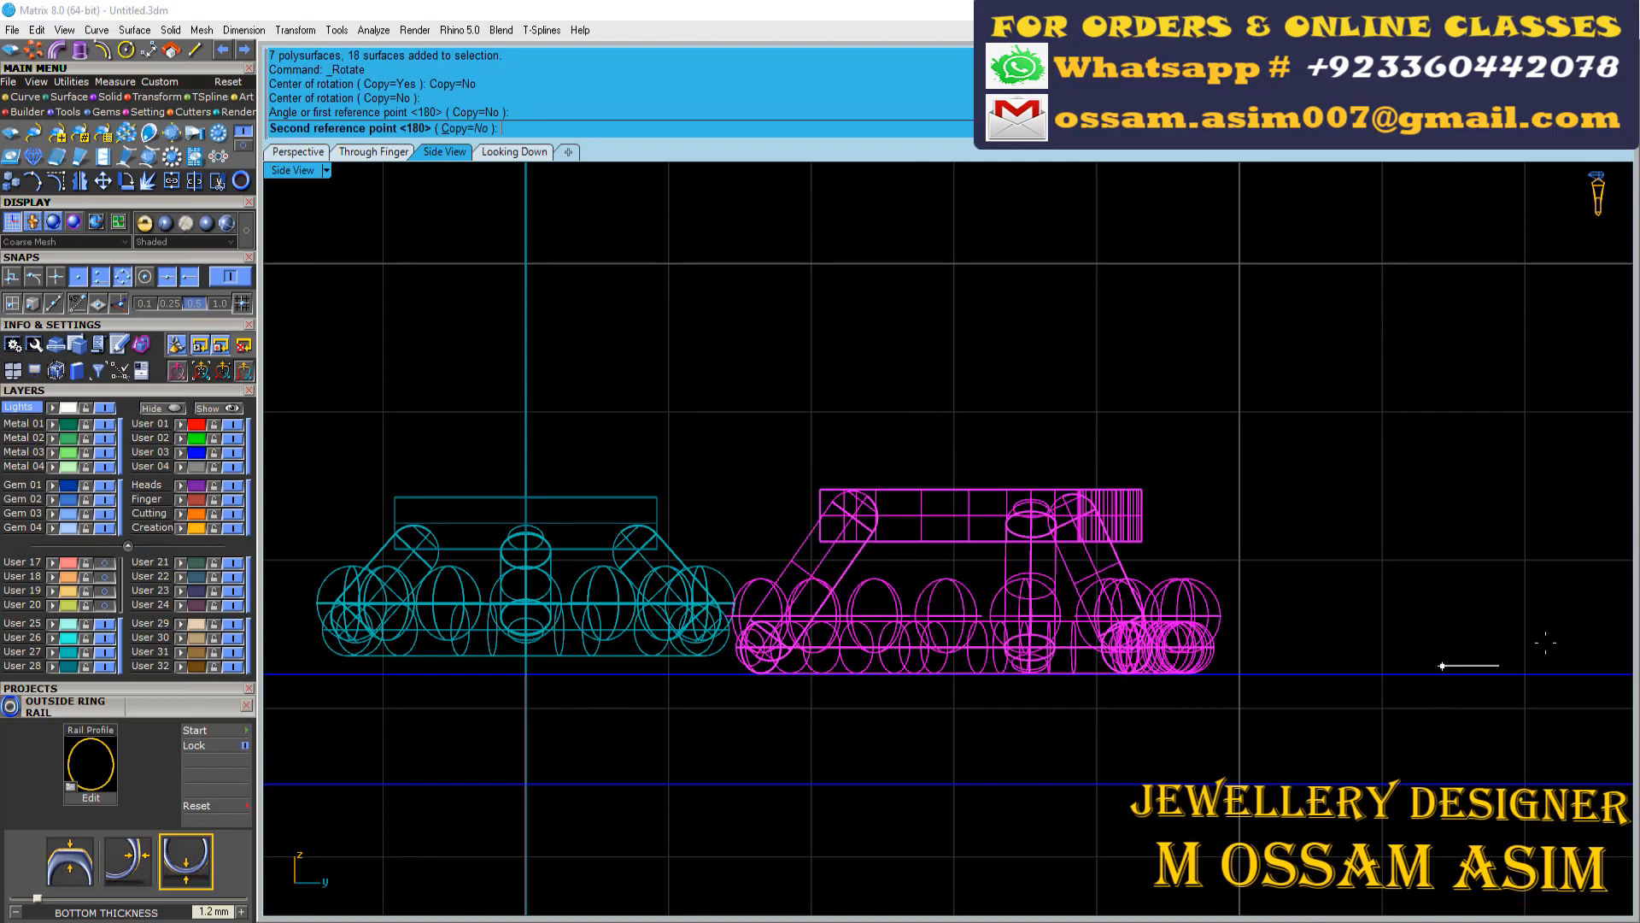
{"action": "right_click_drag", "start_coordinate": [1154, 786], "coordinate": [1111, 583]}
{"action": "key", "text": "Escape"}
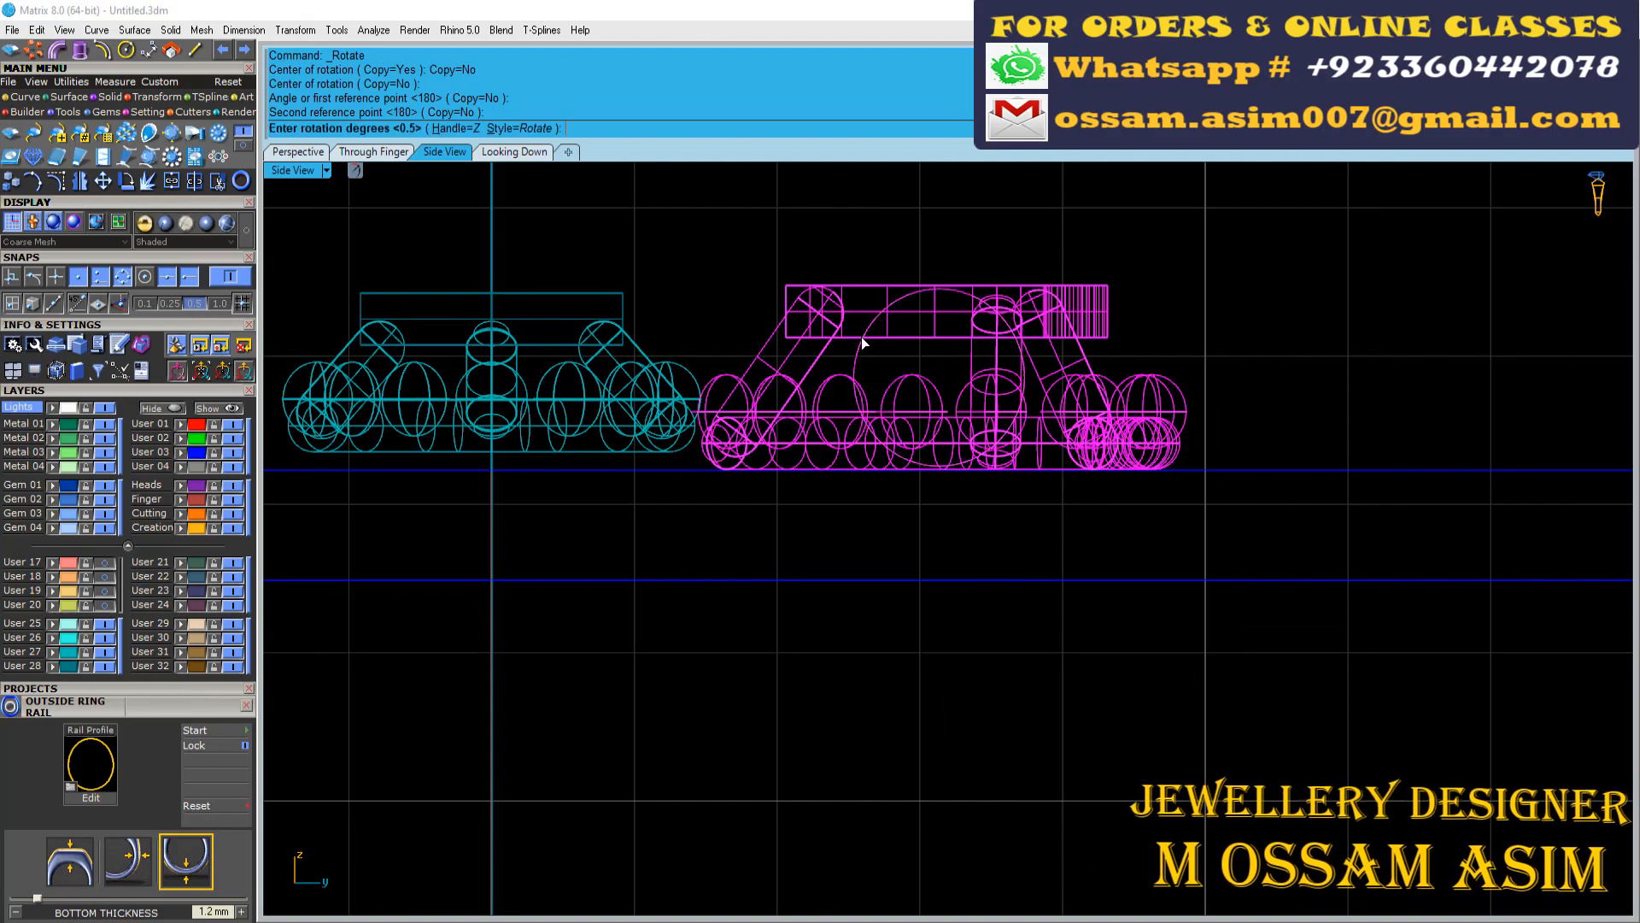
{"action": "type", "text": "25"}
{"action": "key", "text": "Return"}
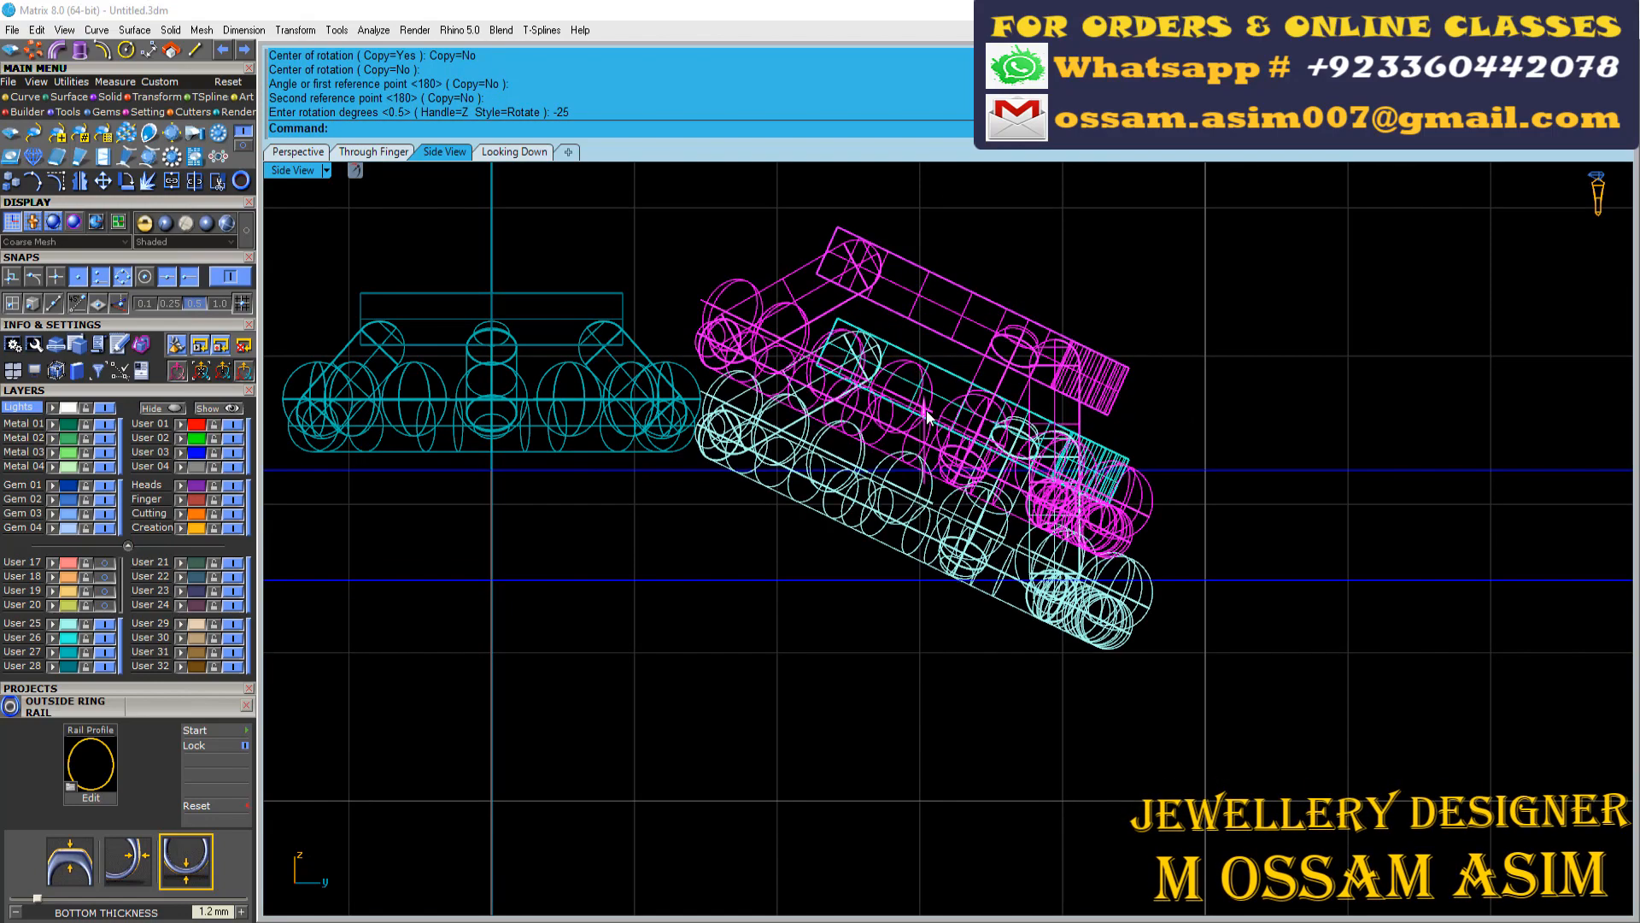
Polar array the heart motif around the origin with 6 items over a 360-degree fill angle
{"action": "left_click", "coordinate": [298, 151]}
{"action": "scroll", "coordinate": [845, 544], "scroll_direction": "up", "scroll_amount": 5}
{"action": "right_click_drag", "start_coordinate": [846, 544], "coordinate": [791, 517]}
{"action": "scroll", "coordinate": [790, 517], "scroll_direction": "up", "scroll_amount": 4}
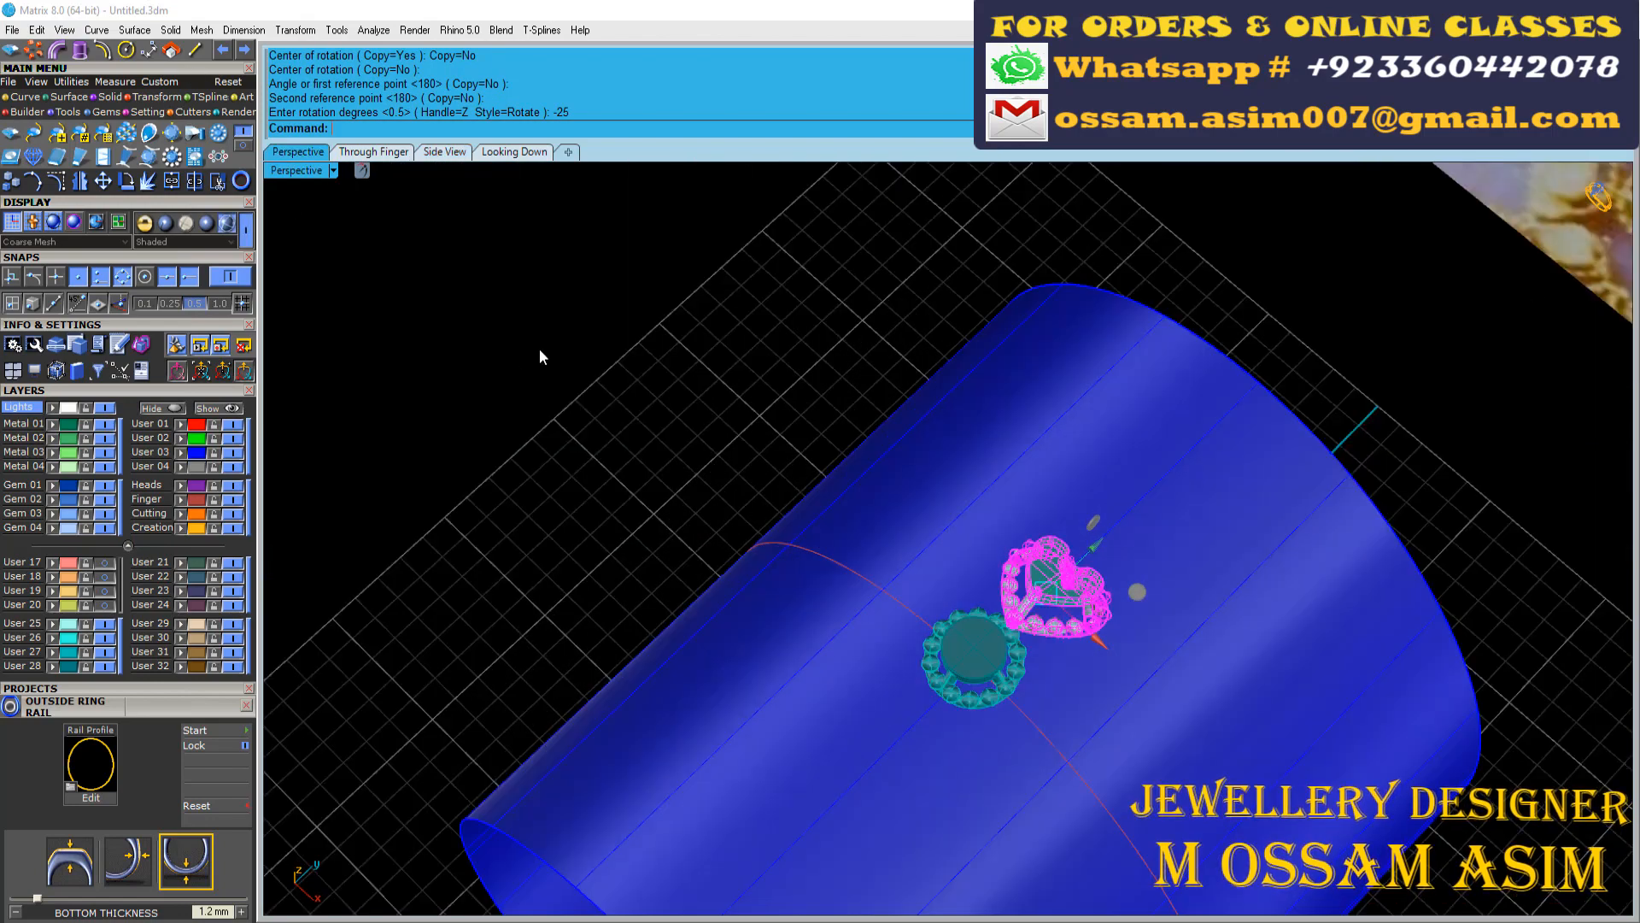
{"action": "scroll", "coordinate": [540, 352], "scroll_direction": "down", "scroll_amount": 4}
{"action": "scroll", "coordinate": [1249, 299], "scroll_direction": "up", "scroll_amount": 4}
{"action": "left_click", "coordinate": [37, 52]}
{"action": "scroll", "coordinate": [626, 399], "scroll_direction": "down", "scroll_amount": 2}
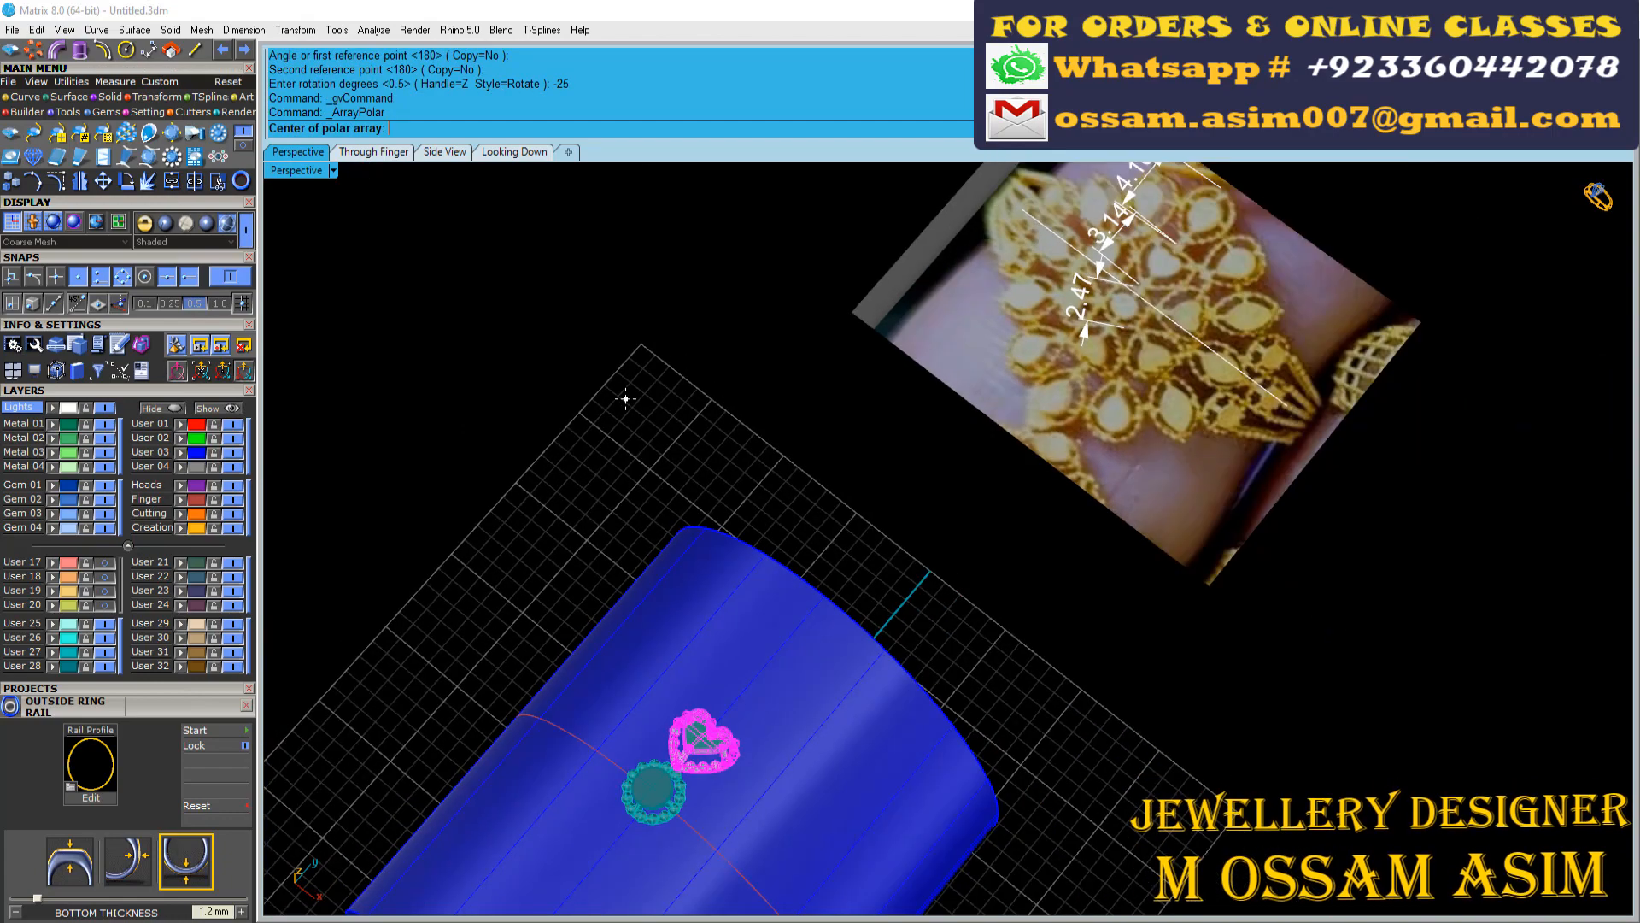
{"action": "type", "text": "0"}
{"action": "key", "text": "Return"}
{"action": "type", "text": "6"}
{"action": "key", "text": "Return"}
{"action": "key", "text": "Return"}
{"action": "key", "text": "Return"}
Turn on layers User 19 and User 20 to show the beaded pear motif
{"action": "right_click_drag", "start_coordinate": [675, 628], "coordinate": [790, 671]}
{"action": "scroll", "coordinate": [791, 670], "scroll_direction": "down", "scroll_amount": 4}
{"action": "scroll", "coordinate": [967, 350], "scroll_direction": "up", "scroll_amount": 6}
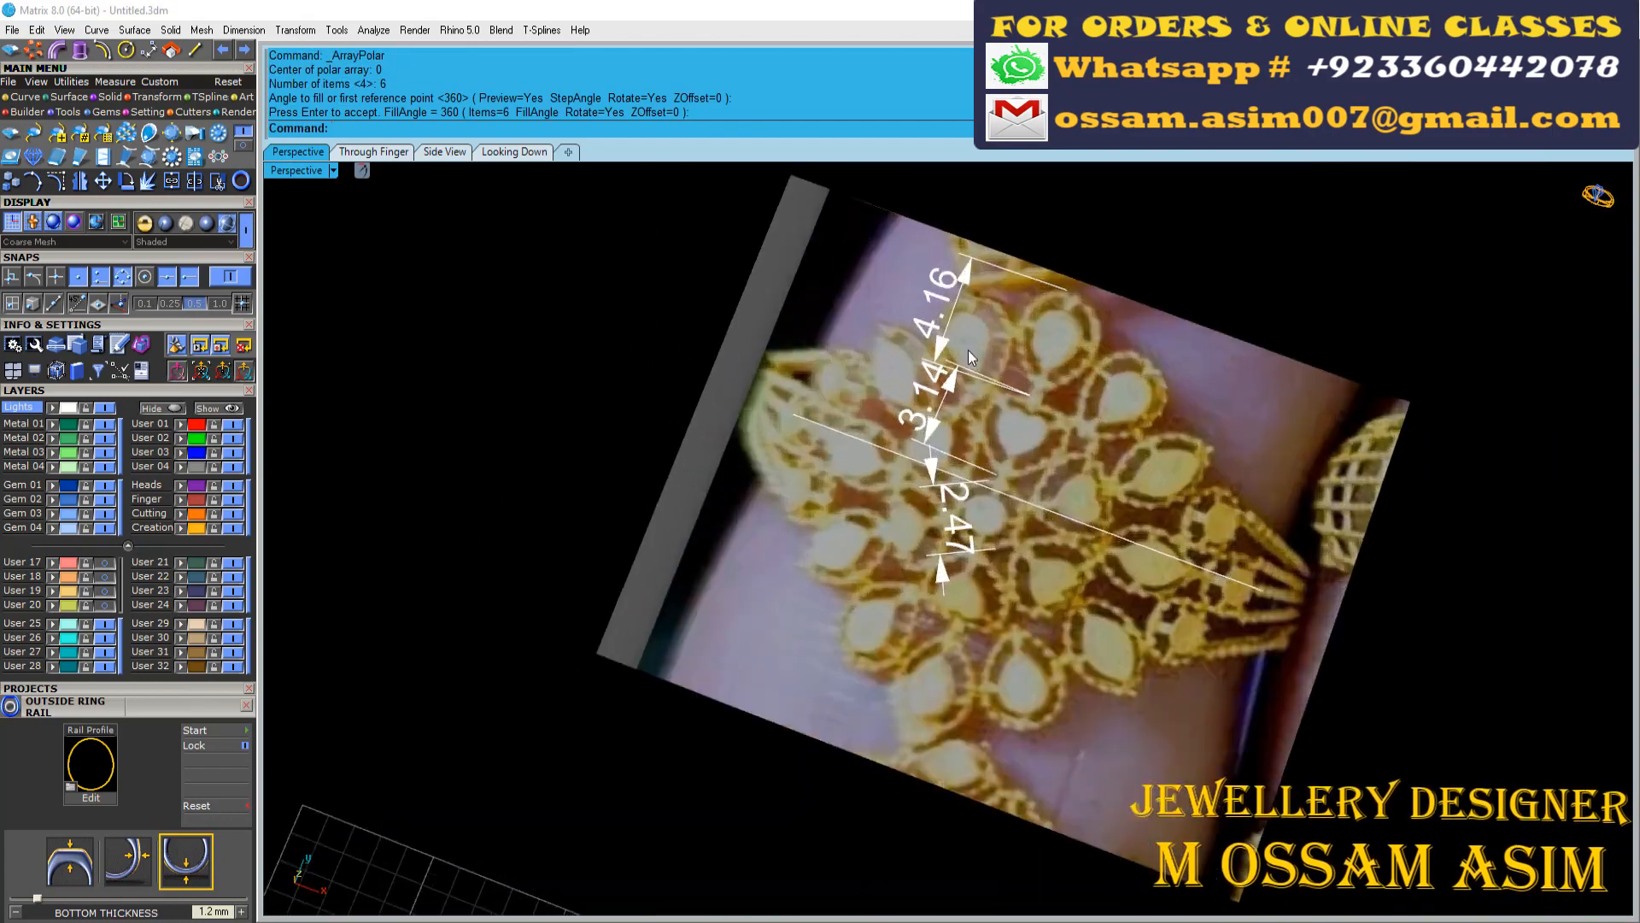
{"action": "scroll", "coordinate": [967, 350], "scroll_direction": "down", "scroll_amount": 9}
{"action": "left_click", "coordinate": [512, 628]}
{"action": "right_click_drag", "start_coordinate": [513, 628], "coordinate": [333, 530]}
{"action": "left_click", "coordinate": [105, 604]}
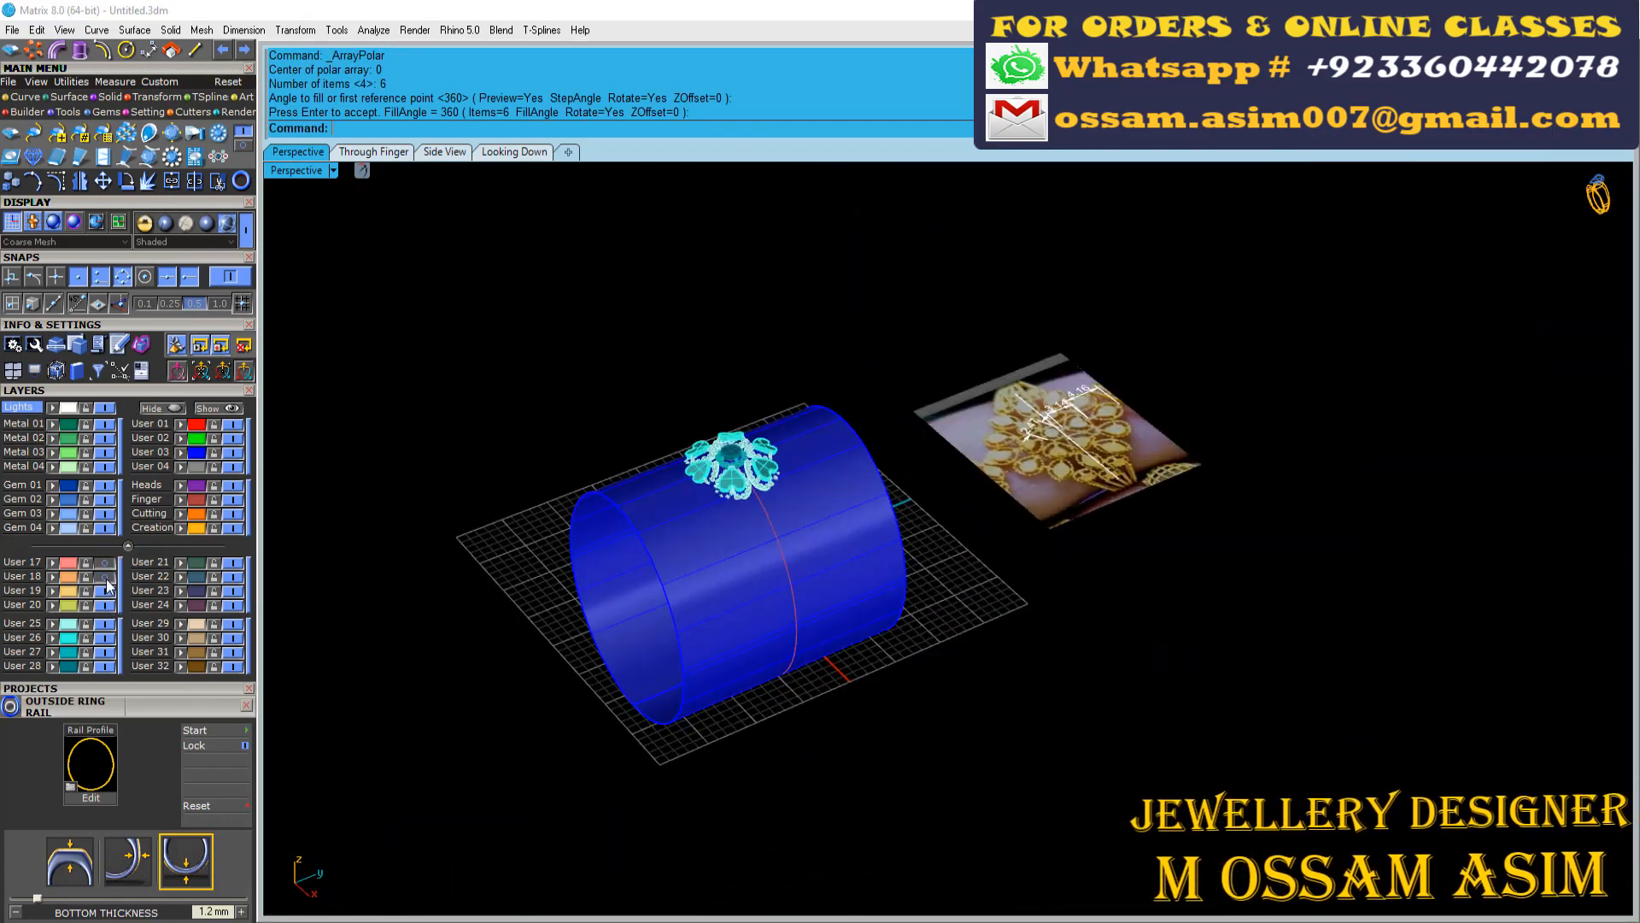
Move the pear motif to the outer end of a heart motif and tilt it downward in the side view
{"action": "right_click_drag", "start_coordinate": [709, 675], "coordinate": [700, 590]}
{"action": "scroll", "coordinate": [838, 624], "scroll_direction": "up", "scroll_amount": 5}
{"action": "left_click", "coordinate": [833, 613]}
{"action": "scroll", "coordinate": [832, 614], "scroll_direction": "down", "scroll_amount": 4}
{"action": "left_click", "coordinate": [451, 153]}
{"action": "scroll", "coordinate": [756, 542], "scroll_direction": "down", "scroll_amount": 2}
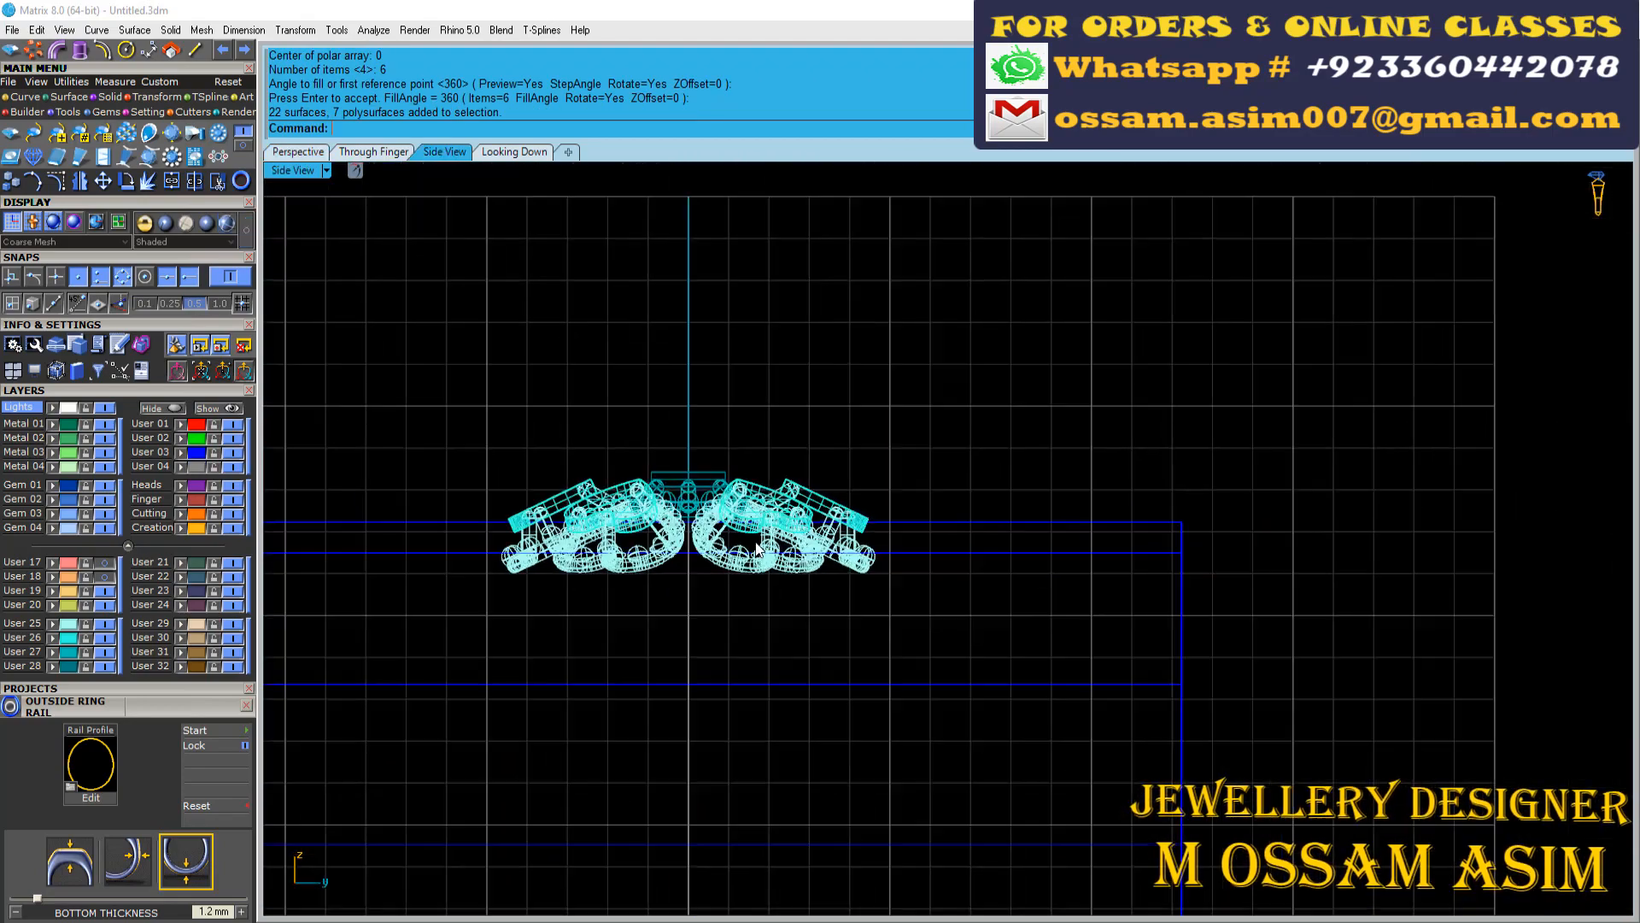
{"action": "scroll", "coordinate": [756, 547], "scroll_direction": "down", "scroll_amount": 2}
{"action": "scroll", "coordinate": [883, 498], "scroll_direction": "up", "scroll_amount": 4}
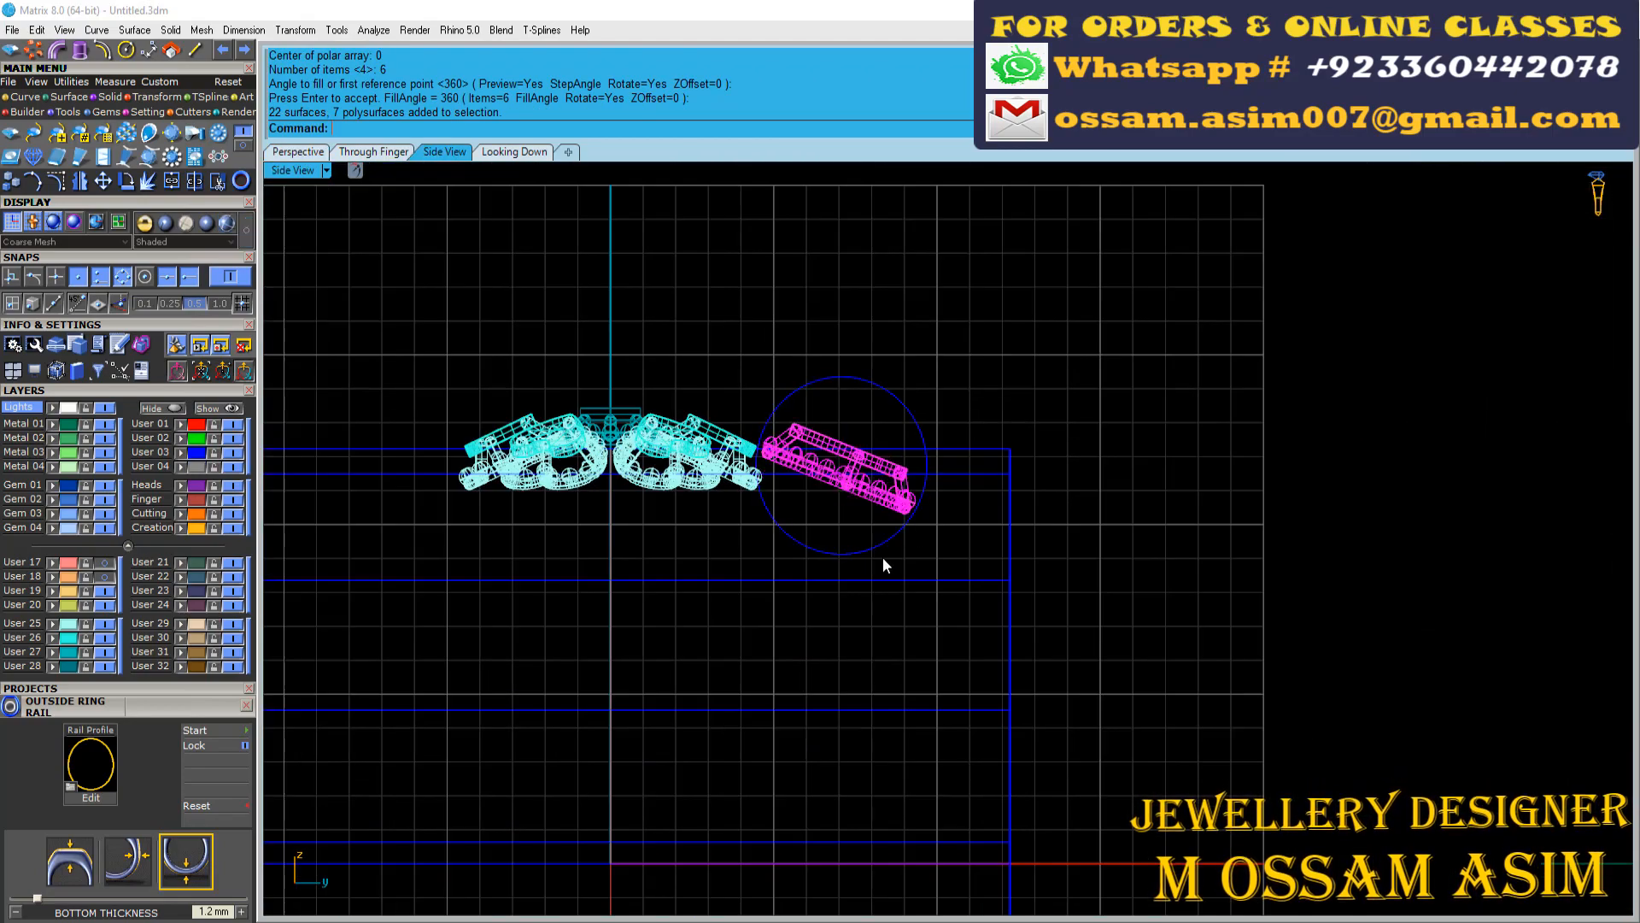
Compare the pear motif's position beyond the heart flower with the pear arrangement in the reference photo
{"action": "left_click", "coordinate": [515, 152]}
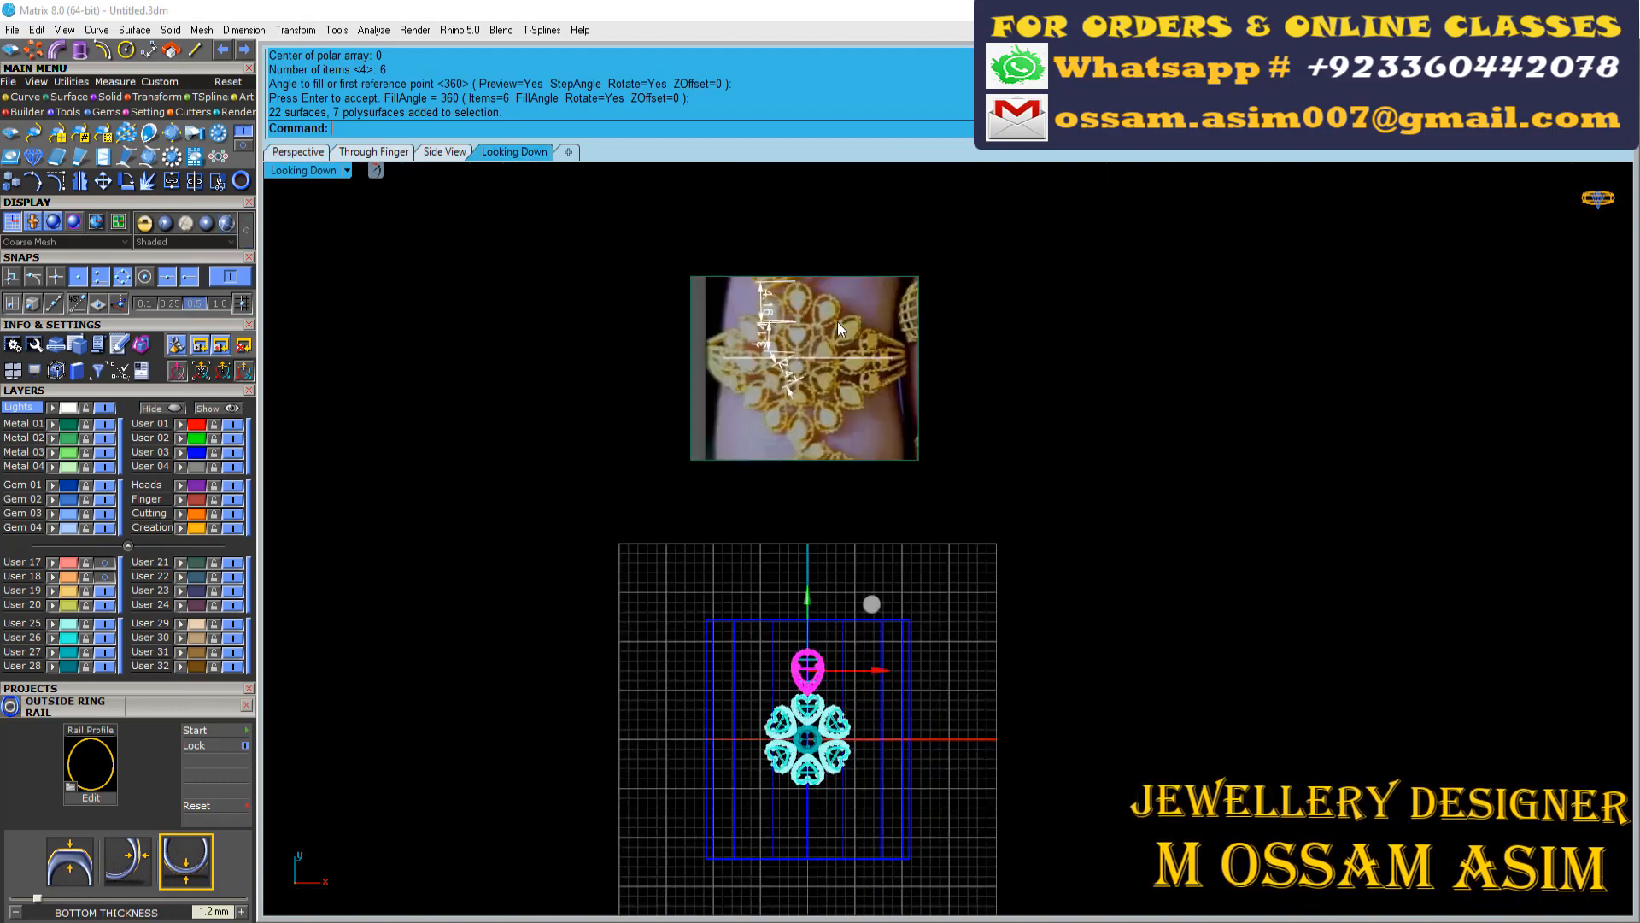
{"action": "scroll", "coordinate": [722, 658], "scroll_direction": "up", "scroll_amount": 6}
{"action": "scroll", "coordinate": [828, 582], "scroll_direction": "down", "scroll_amount": 8}
{"action": "scroll", "coordinate": [794, 384], "scroll_direction": "up", "scroll_amount": 10}
{"action": "scroll", "coordinate": [782, 361], "scroll_direction": "down", "scroll_amount": 8}
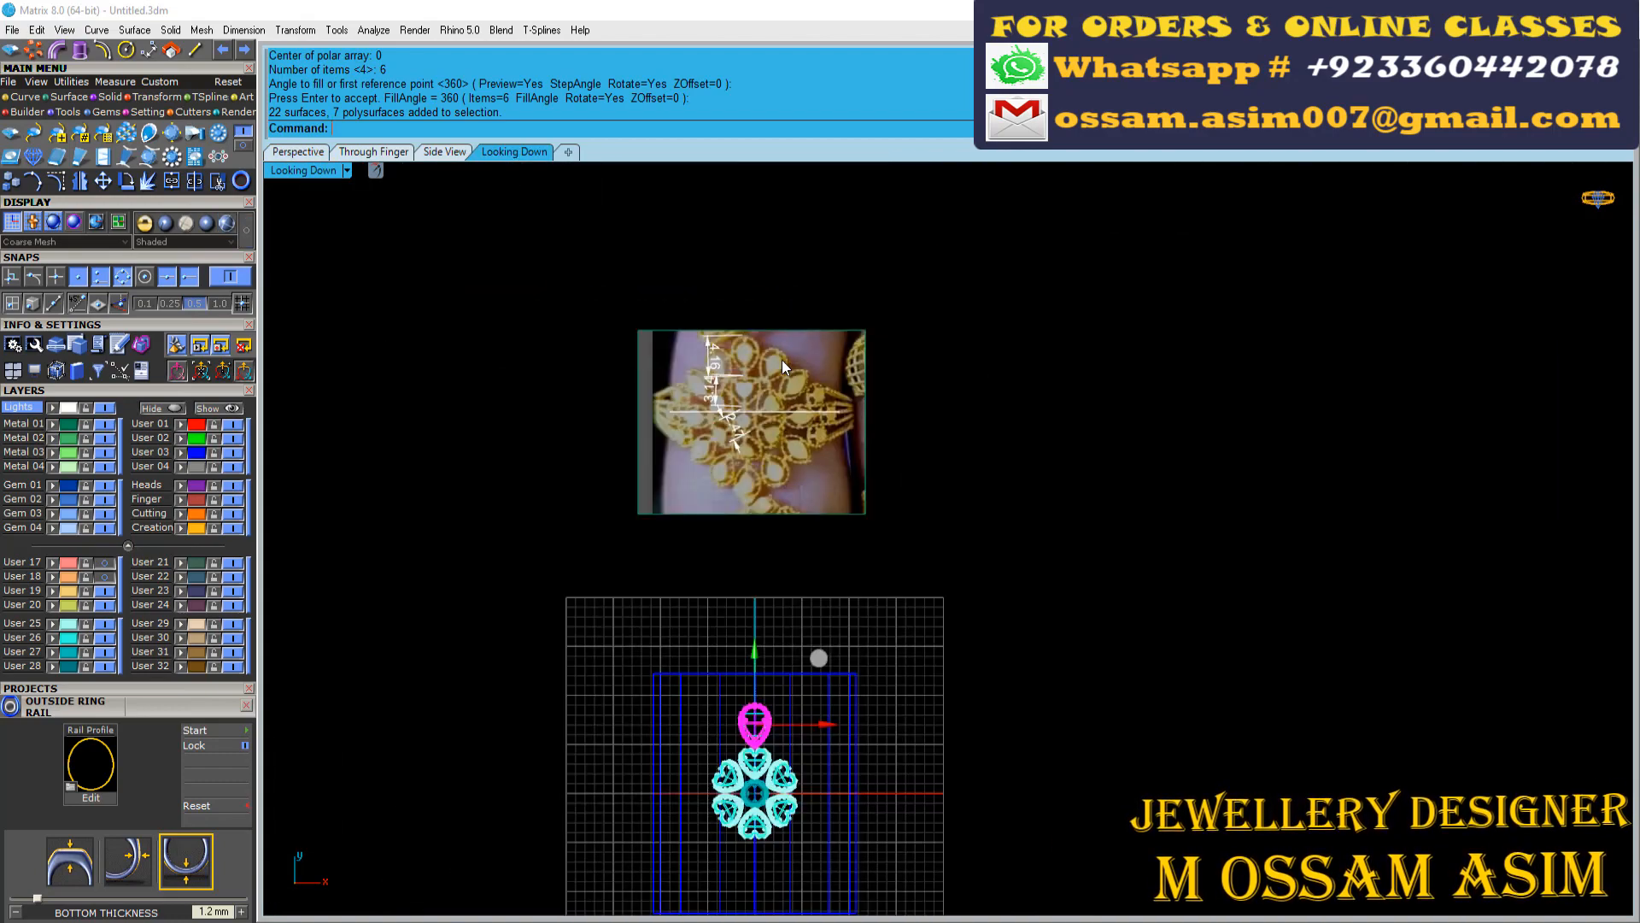
{"action": "scroll", "coordinate": [781, 360], "scroll_direction": "up", "scroll_amount": 6}
{"action": "scroll", "coordinate": [737, 493], "scroll_direction": "down", "scroll_amount": 2}
{"action": "scroll", "coordinate": [736, 494], "scroll_direction": "down", "scroll_amount": 10}
{"action": "scroll", "coordinate": [725, 674], "scroll_direction": "up", "scroll_amount": 10}
{"action": "scroll", "coordinate": [739, 491], "scroll_direction": "up", "scroll_amount": 4}
{"action": "right_click_drag", "start_coordinate": [739, 490], "coordinate": [626, 380]}
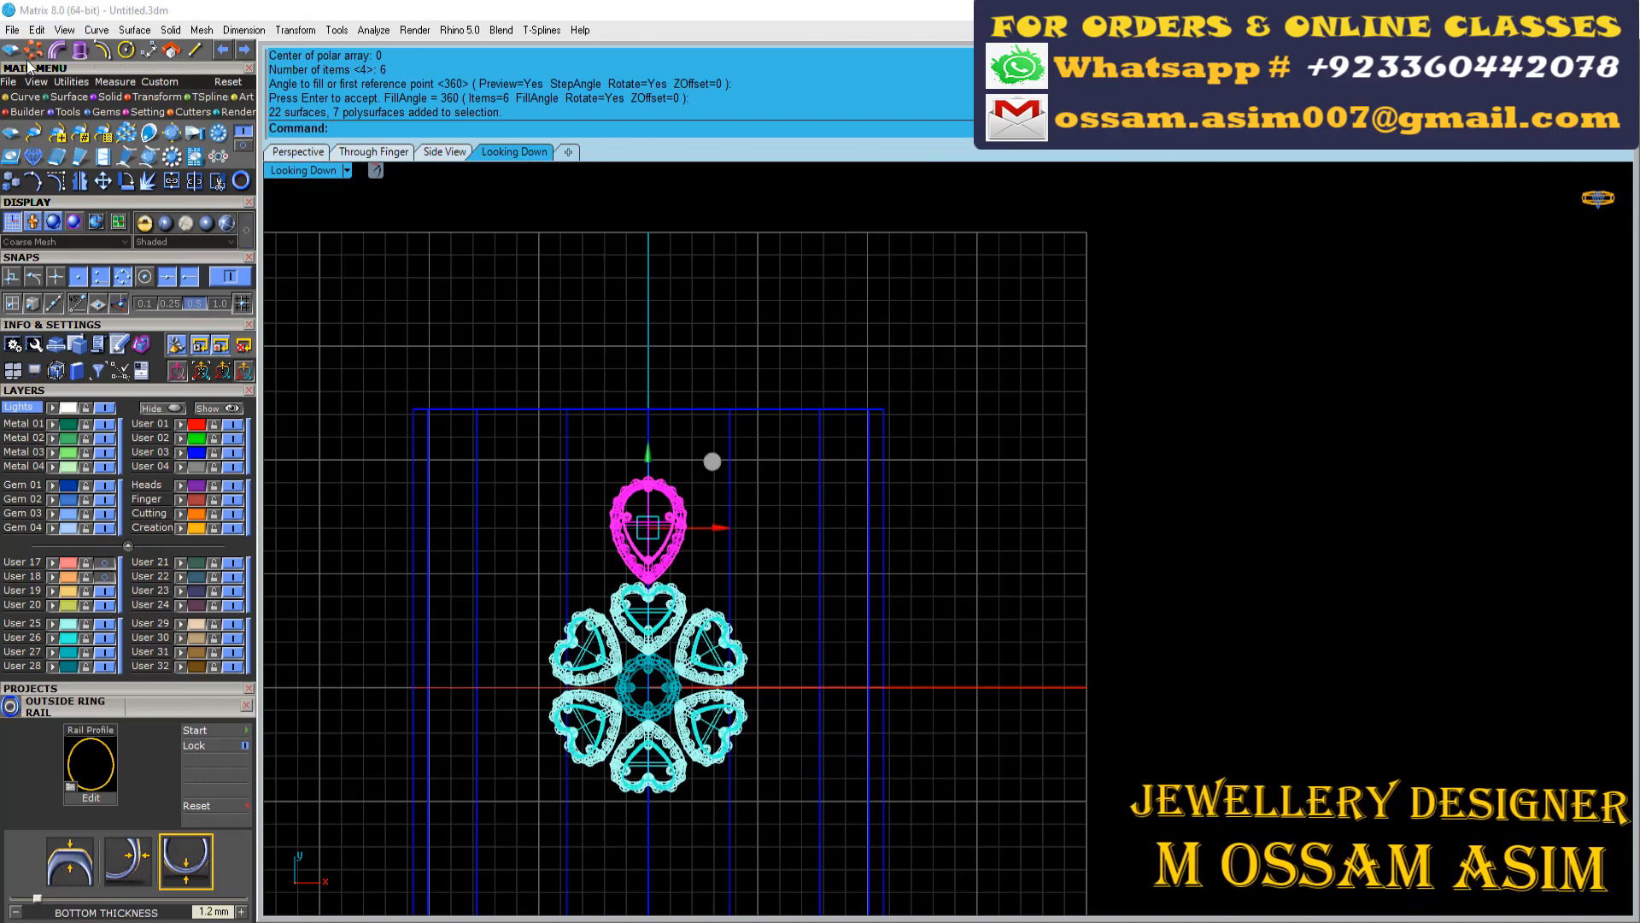
{"action": "left_click", "coordinate": [33, 51]}
{"action": "scroll", "coordinate": [705, 538], "scroll_direction": "up", "scroll_amount": 4}
{"action": "scroll", "coordinate": [659, 521], "scroll_direction": "down", "scroll_amount": 4}
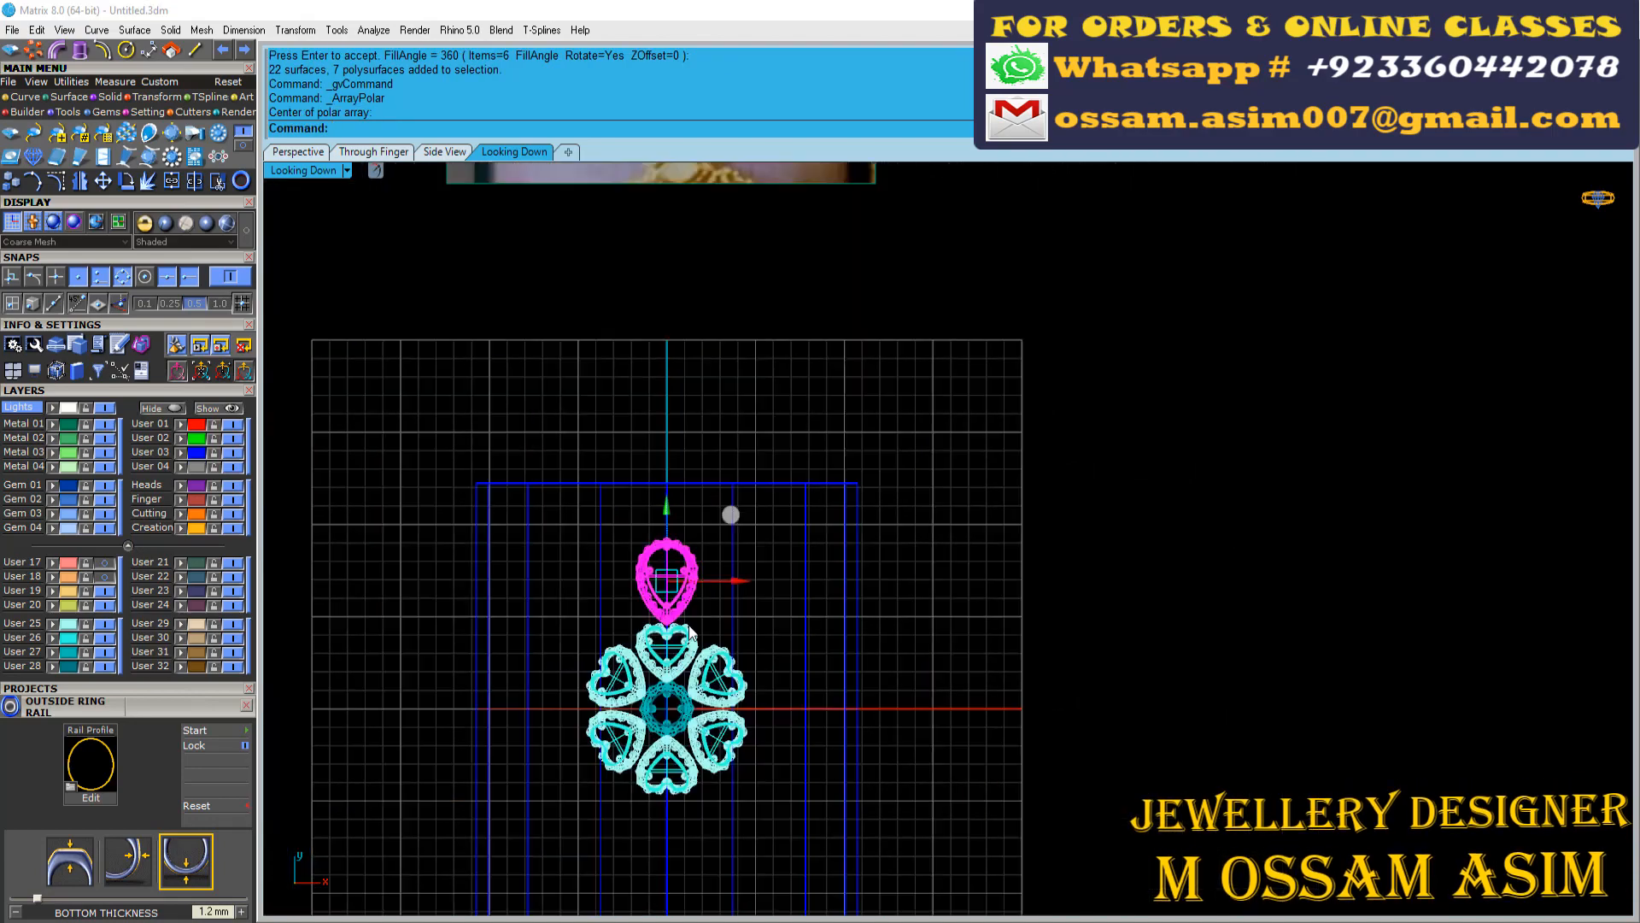
Rotate a copy of the pear motif about the origin into the gap between two neighbouring heart motifs
{"action": "left_click", "coordinate": [14, 182]}
{"action": "scroll", "coordinate": [739, 443], "scroll_direction": "up", "scroll_amount": 5}
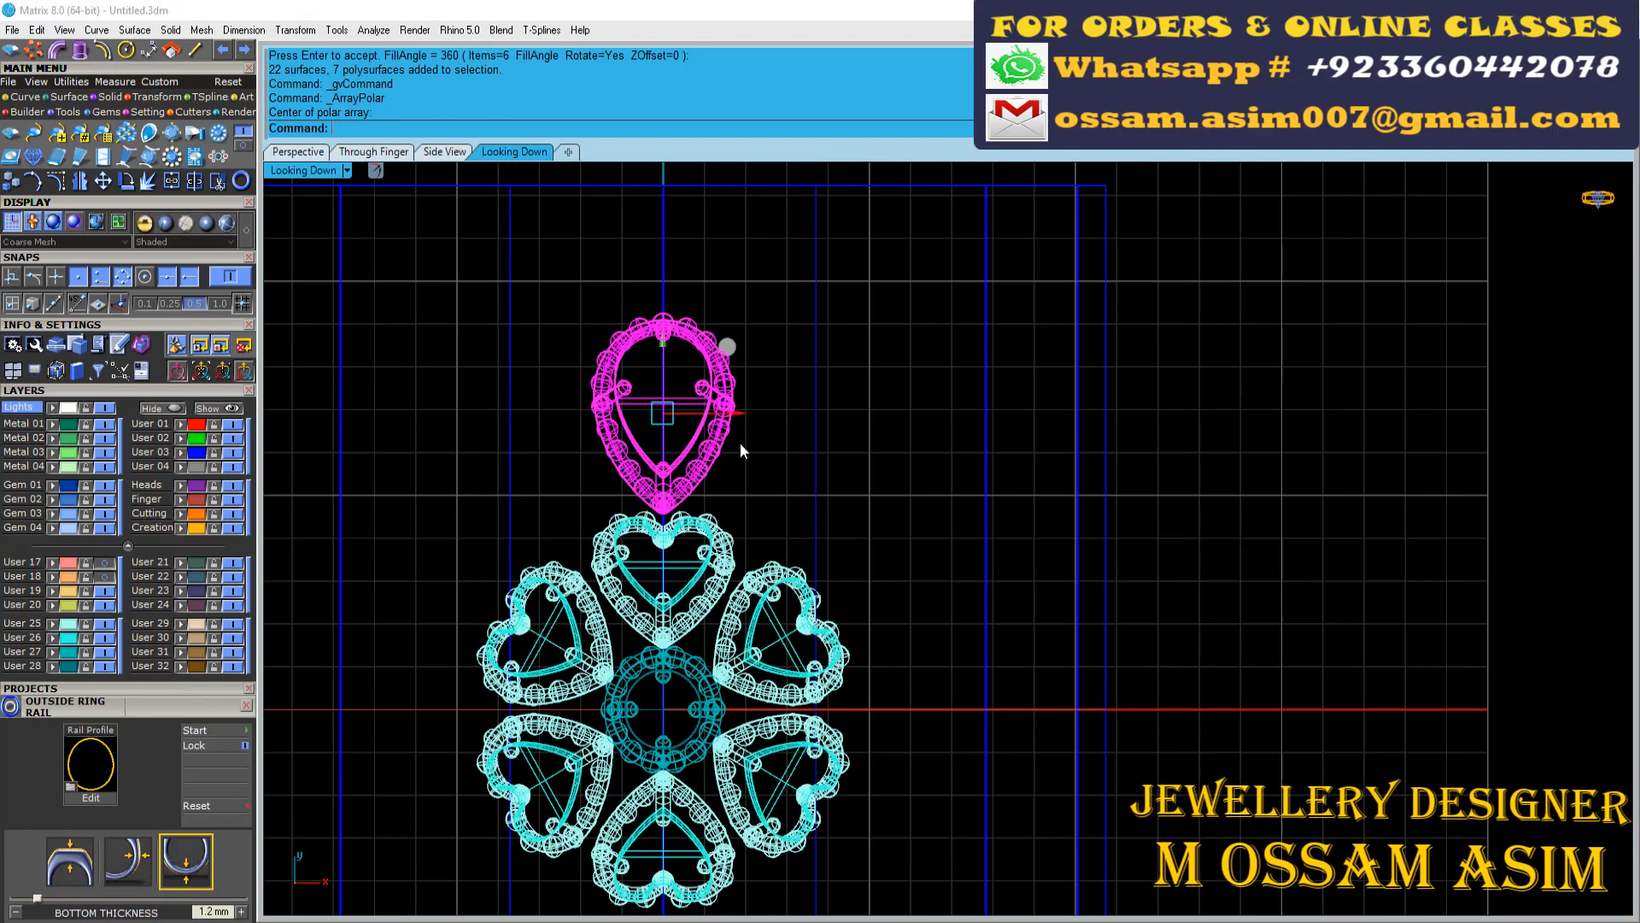
{"action": "scroll", "coordinate": [688, 464], "scroll_direction": "down", "scroll_amount": 8}
{"action": "type", "text": "0"}
{"action": "key", "text": "Return"}
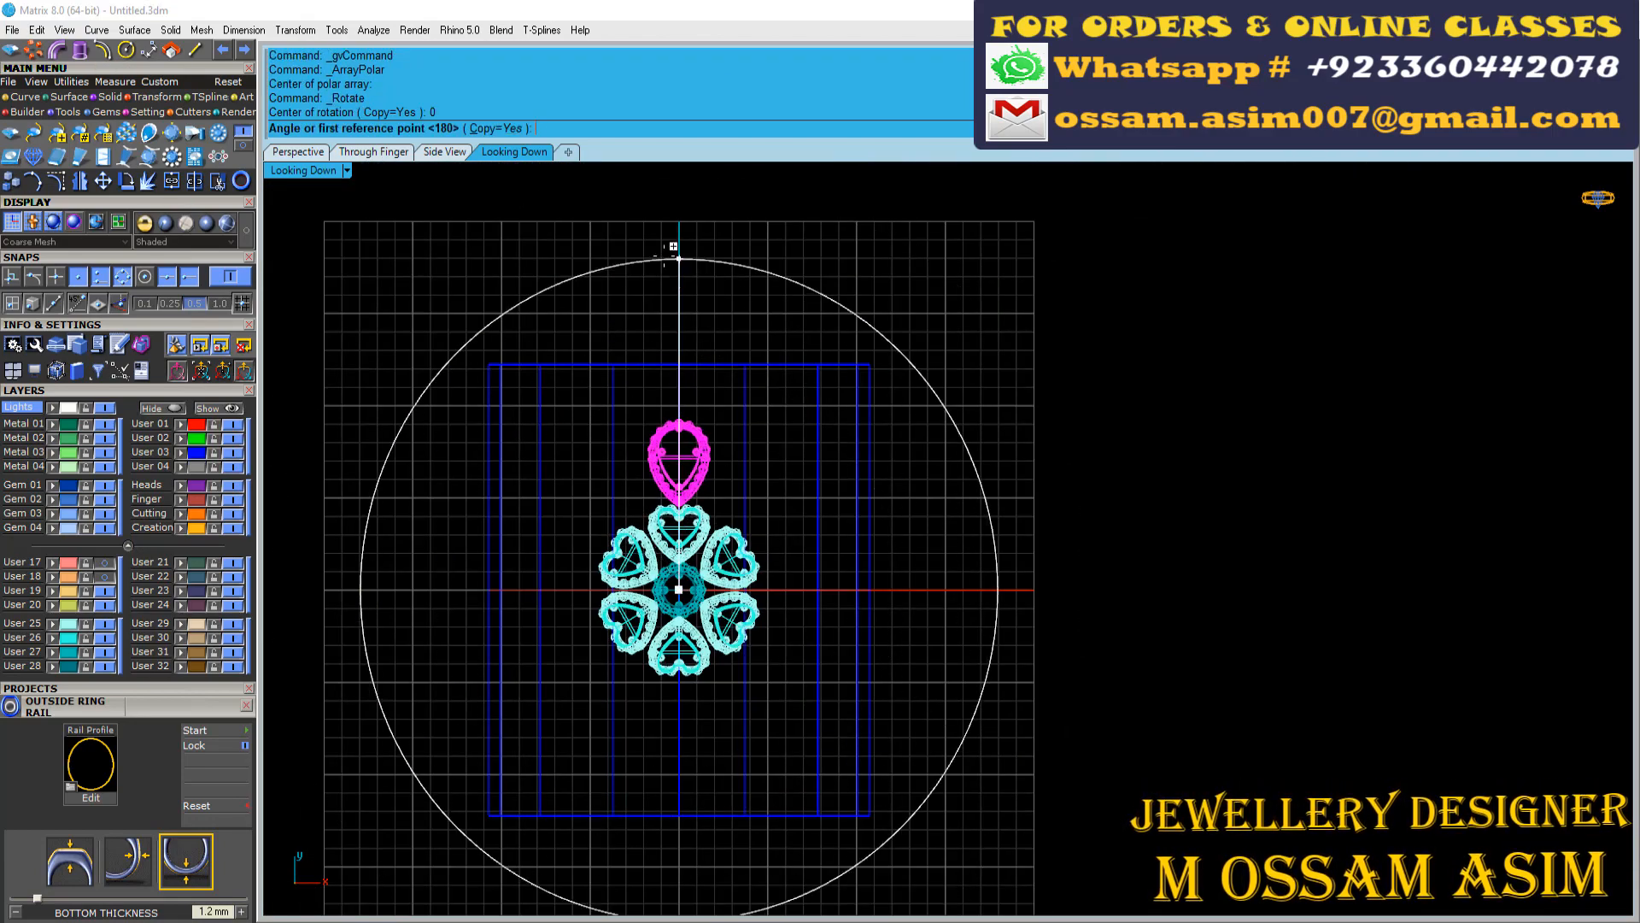
{"action": "left_click", "coordinate": [677, 253]}
{"action": "scroll", "coordinate": [739, 317], "scroll_direction": "up", "scroll_amount": 4}
{"action": "scroll", "coordinate": [695, 614], "scroll_direction": "up", "scroll_amount": 8}
{"action": "scroll", "coordinate": [701, 671], "scroll_direction": "up", "scroll_amount": 4}
{"action": "left_click", "coordinate": [699, 648]}
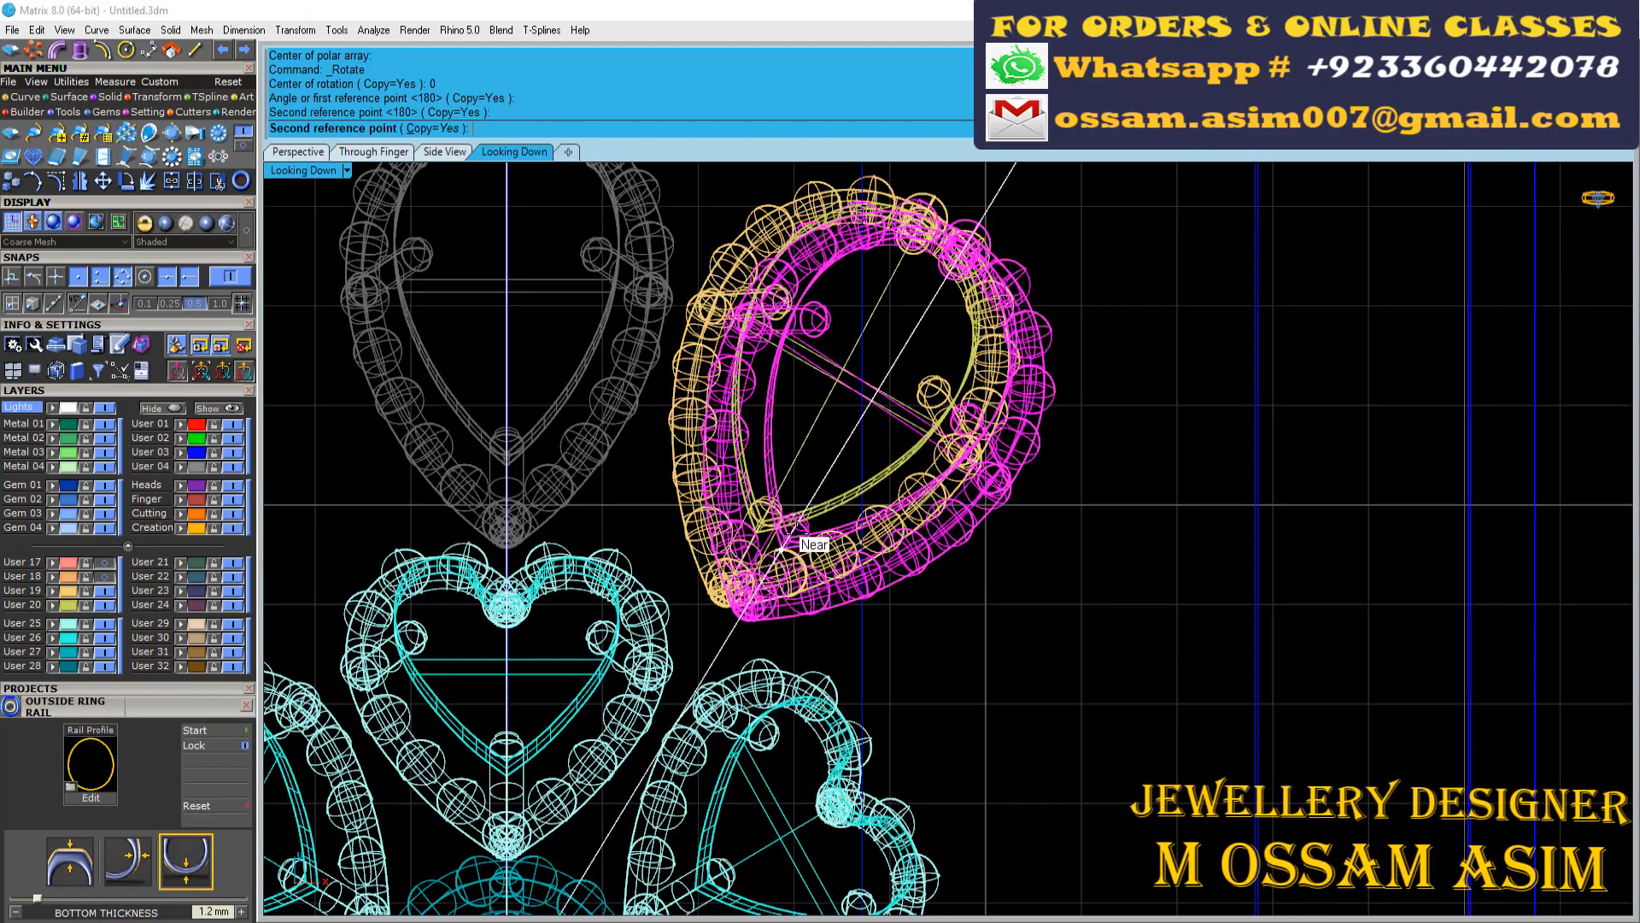
{"action": "right_click", "coordinate": [790, 525]}
Nudge the copied pear motif inward, closer to the neighbouring heart motifs
{"action": "left_click", "coordinate": [787, 476]}
{"action": "left_click_drag", "start_coordinate": [900, 329], "coordinate": [873, 383]}
{"action": "left_click", "coordinate": [295, 154]}
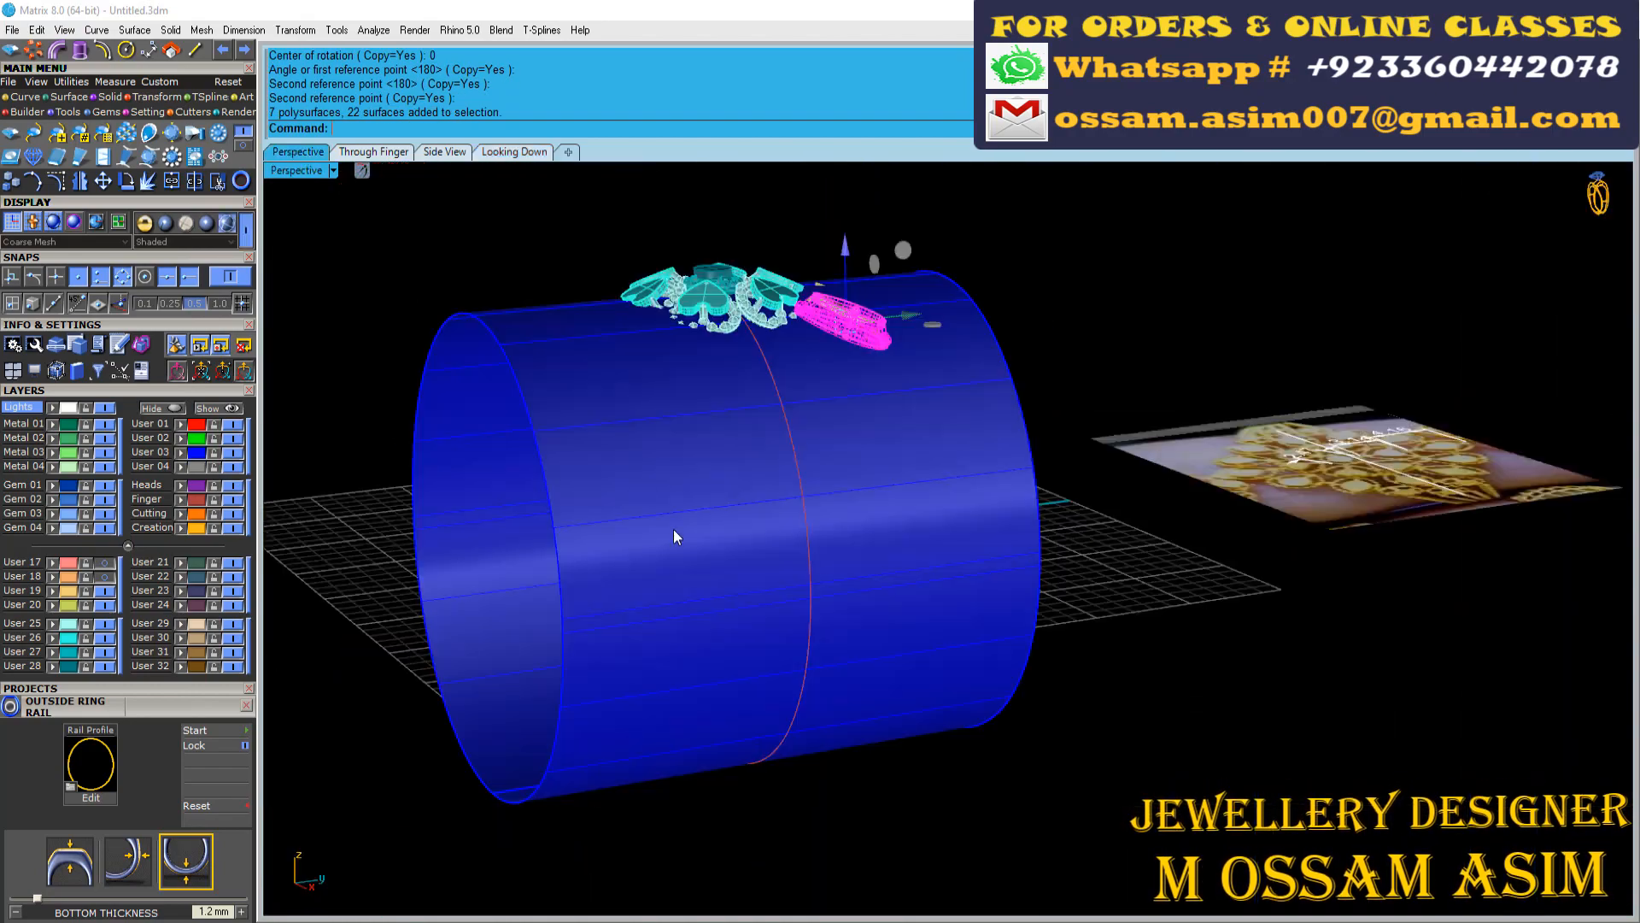
{"action": "scroll", "coordinate": [692, 402], "scroll_direction": "up", "scroll_amount": 5}
{"action": "right_click_drag", "start_coordinate": [694, 427], "coordinate": [611, 547]}
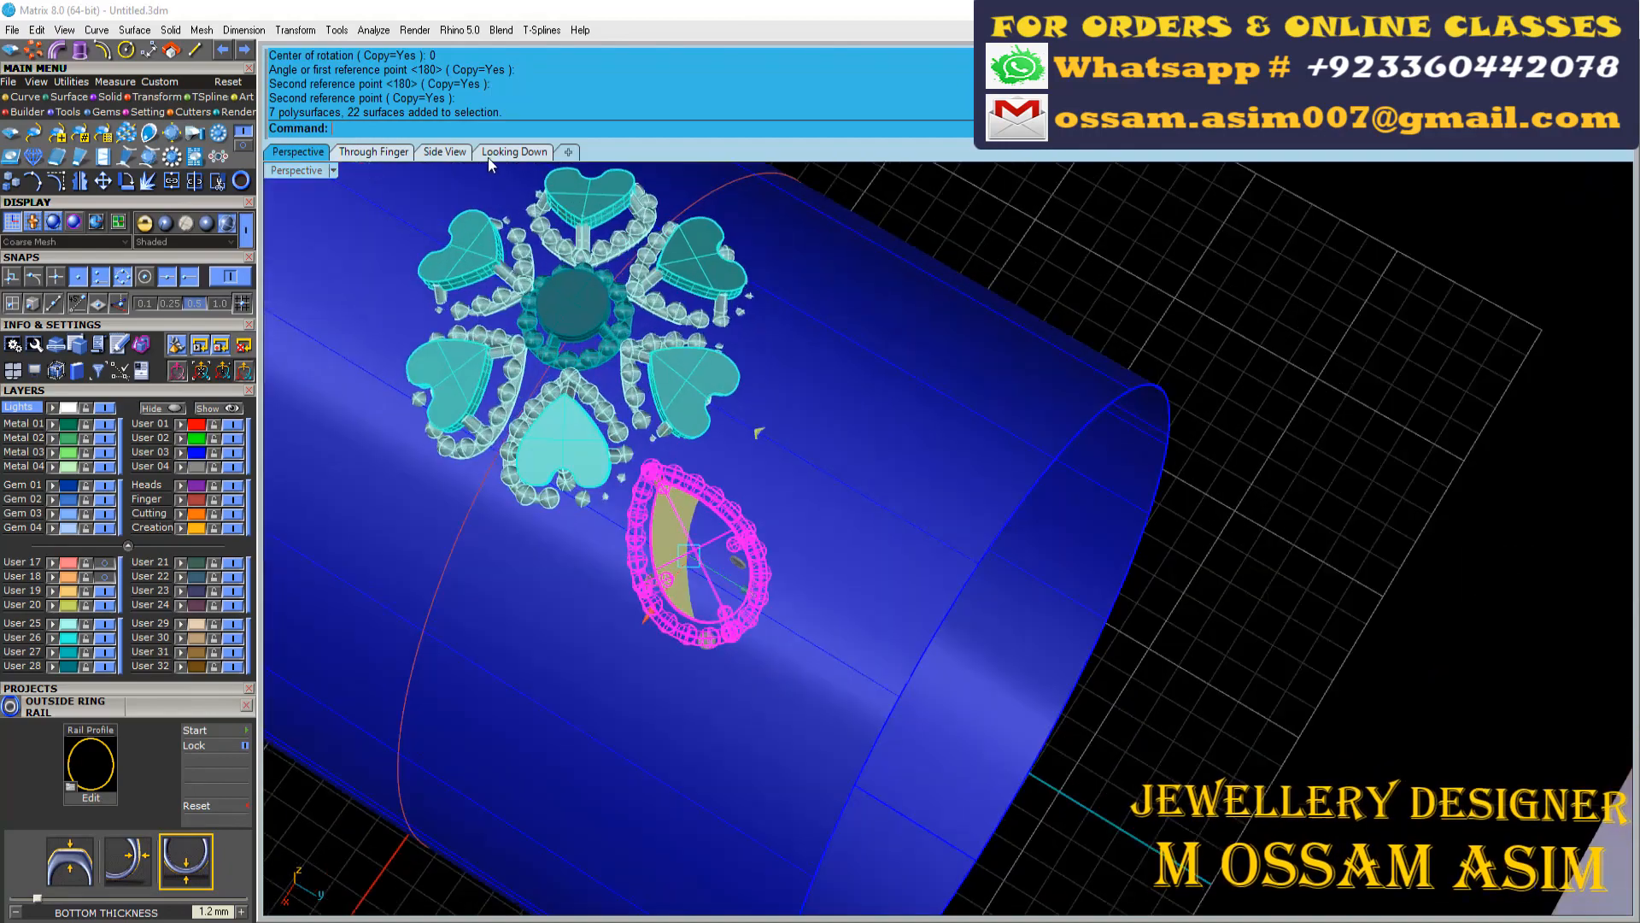
Turn on layers User 17 and User 18 to show the beaded marquise motif
{"action": "left_click", "coordinate": [493, 155]}
{"action": "scroll", "coordinate": [769, 358], "scroll_direction": "down", "scroll_amount": 8}
{"action": "right_click_drag", "start_coordinate": [769, 359], "coordinate": [765, 687]}
{"action": "scroll", "coordinate": [694, 286], "scroll_direction": "up", "scroll_amount": 4}
{"action": "scroll", "coordinate": [696, 286], "scroll_direction": "up", "scroll_amount": 2}
{"action": "scroll", "coordinate": [718, 363], "scroll_direction": "down", "scroll_amount": 2}
{"action": "scroll", "coordinate": [731, 384], "scroll_direction": "up", "scroll_amount": 1}
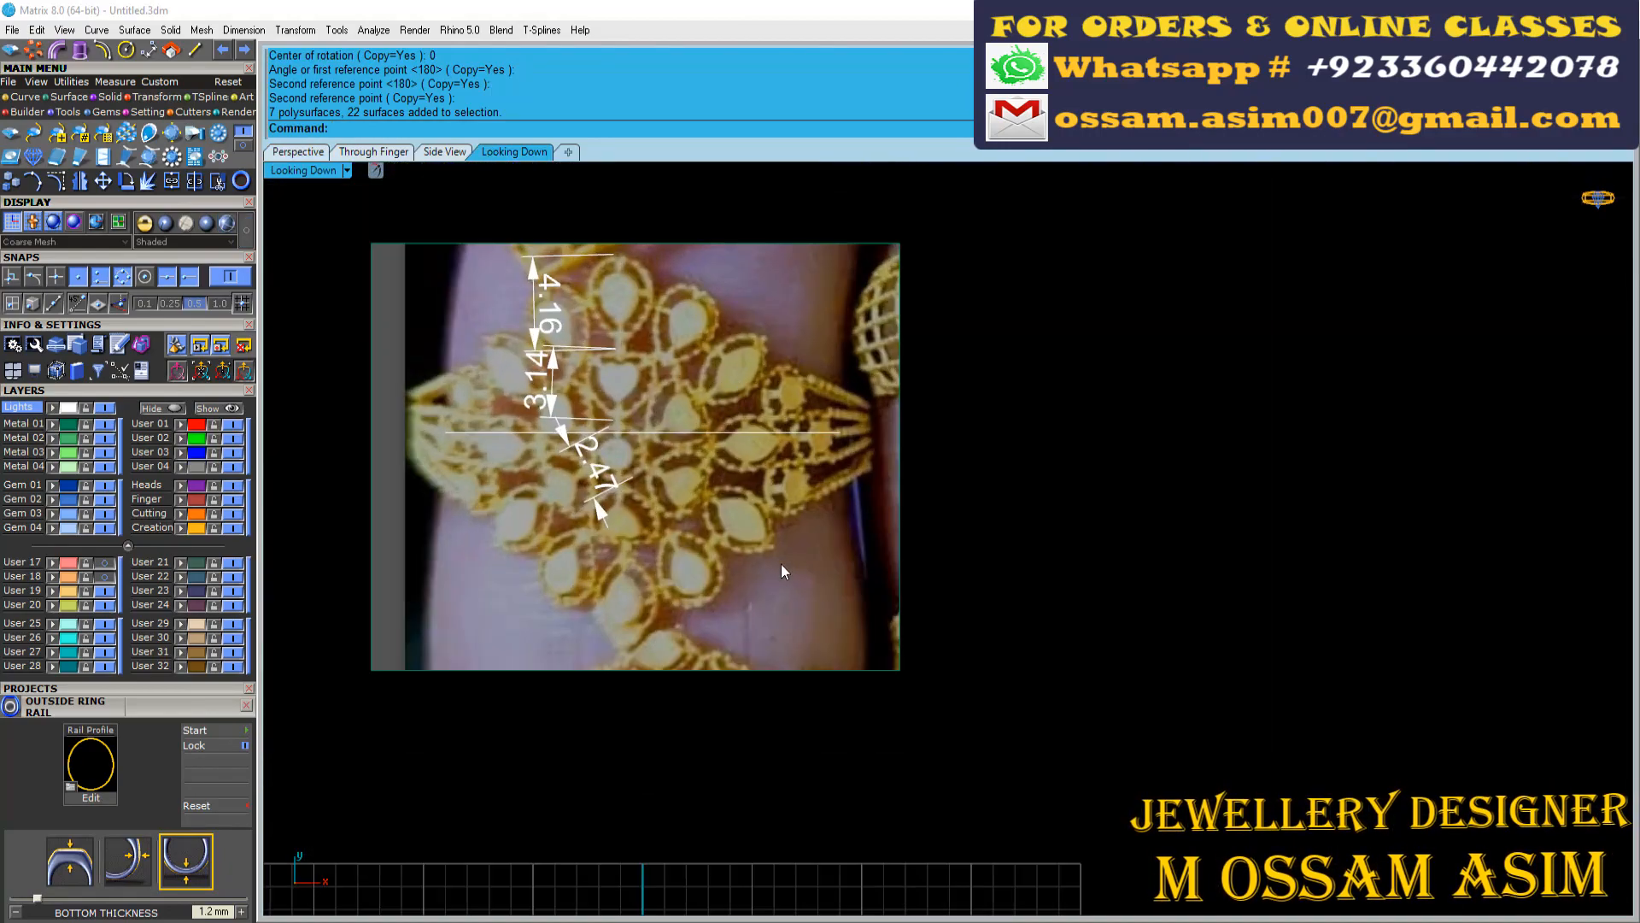
{"action": "scroll", "coordinate": [779, 566], "scroll_direction": "down", "scroll_amount": 3}
{"action": "right_click_drag", "start_coordinate": [732, 842], "coordinate": [717, 434]}
{"action": "scroll", "coordinate": [721, 573], "scroll_direction": "up", "scroll_amount": 3}
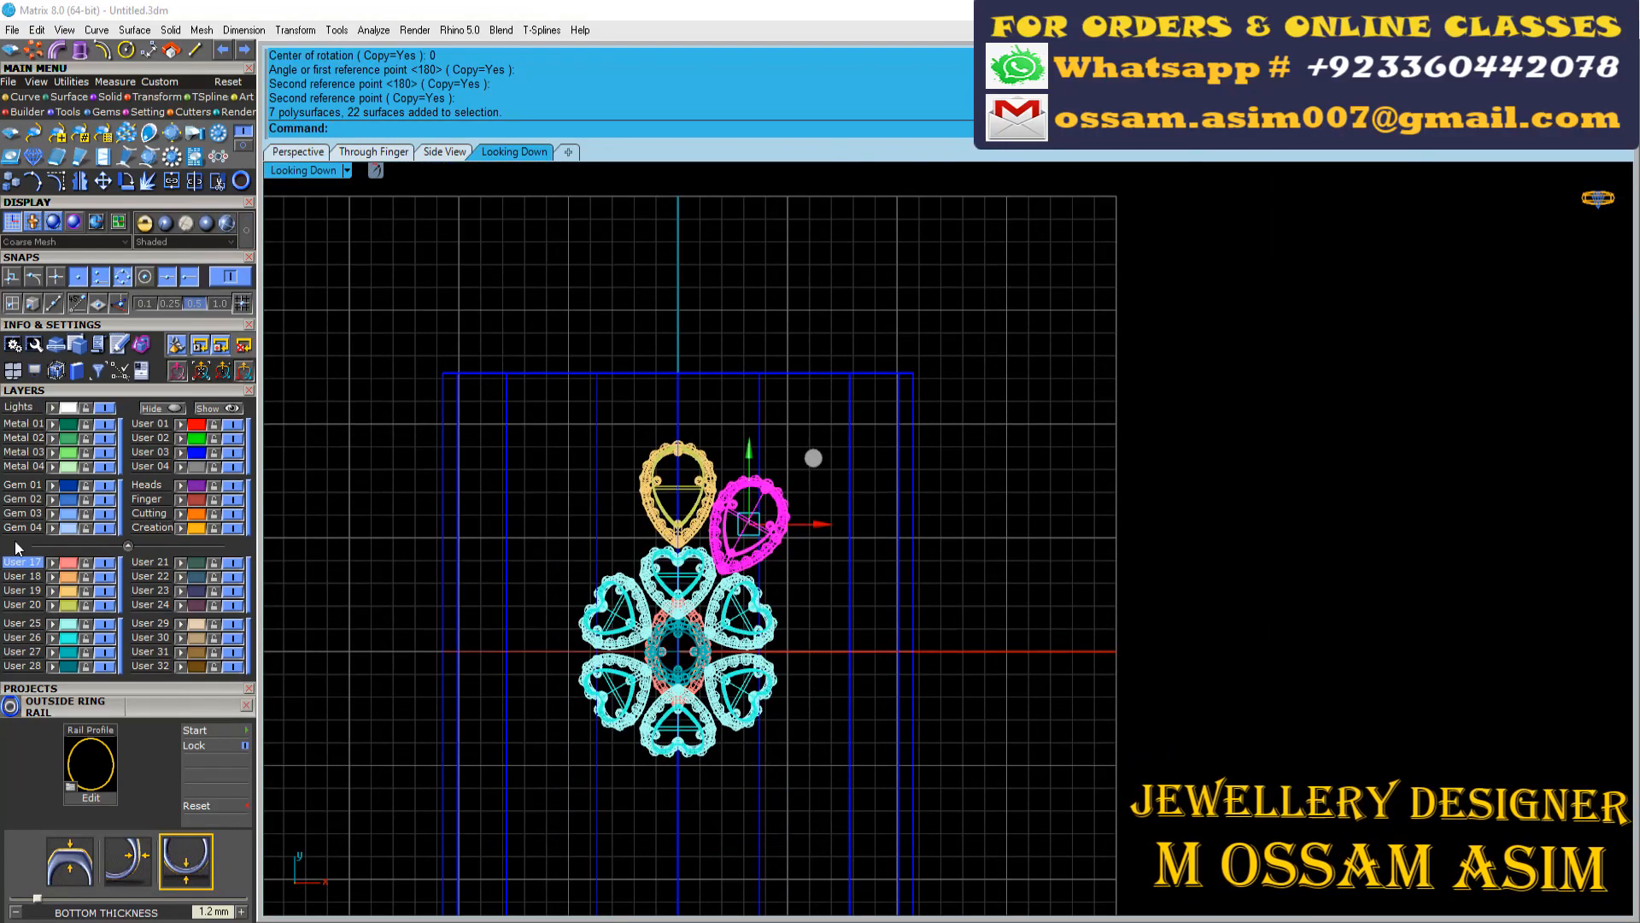
Rotate the marquise motif 90 degrees about the origin with Copy set to No
{"action": "left_click", "coordinate": [273, 156]}
{"action": "right_click_drag", "start_coordinate": [1017, 752], "coordinate": [1001, 787]}
{"action": "scroll", "coordinate": [1001, 790], "scroll_direction": "up", "scroll_amount": 4}
{"action": "left_click", "coordinate": [523, 156]}
{"action": "scroll", "coordinate": [742, 452], "scroll_direction": "down", "scroll_amount": 10}
{"action": "key", "text": "Return"}
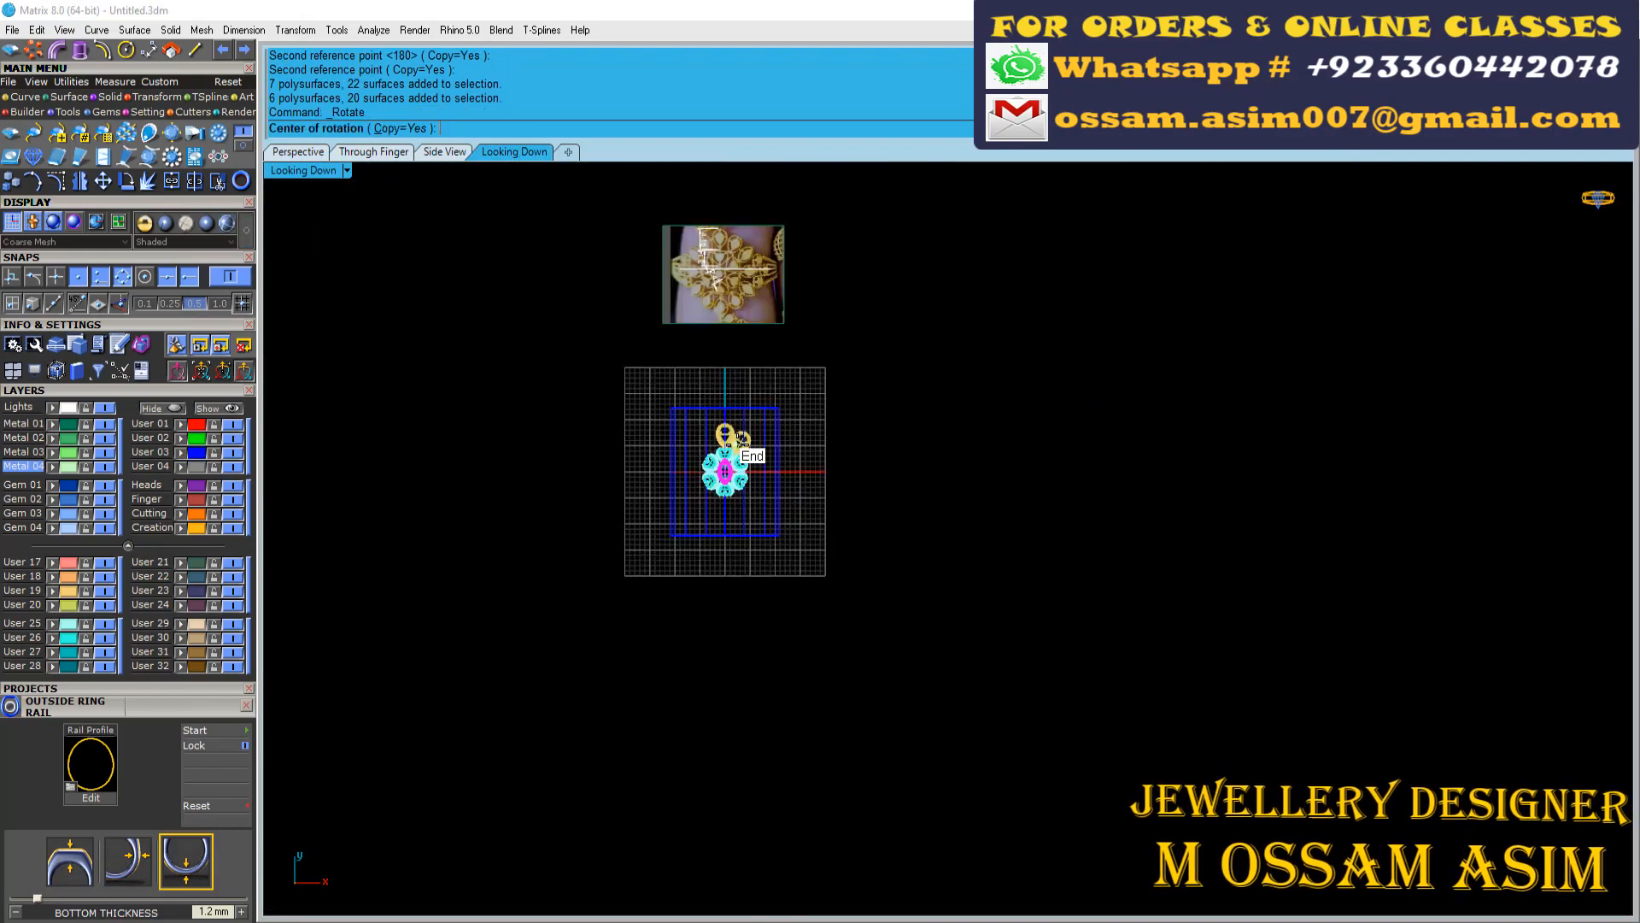
{"action": "type", "text": "0"}
{"action": "key", "text": "Return"}
{"action": "scroll", "coordinate": [740, 513], "scroll_direction": "up", "scroll_amount": 4}
{"action": "right_click_drag", "start_coordinate": [853, 618], "coordinate": [946, 902]}
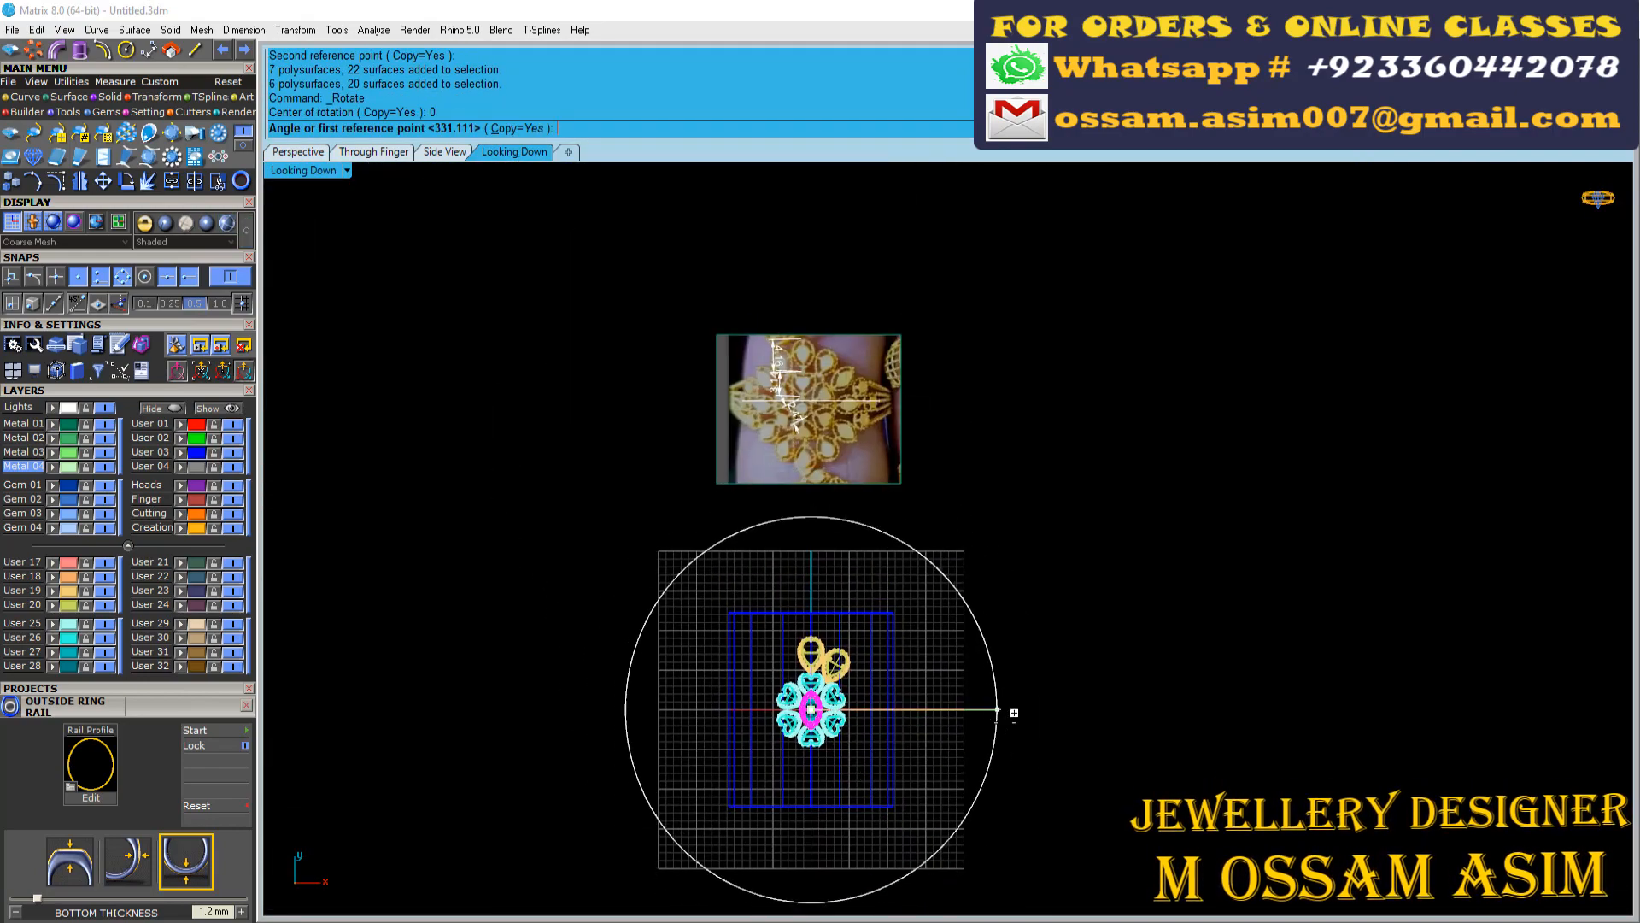
{"action": "left_click", "coordinate": [808, 246]}
{"action": "scroll", "coordinate": [931, 888], "scroll_direction": "up", "scroll_amount": 8}
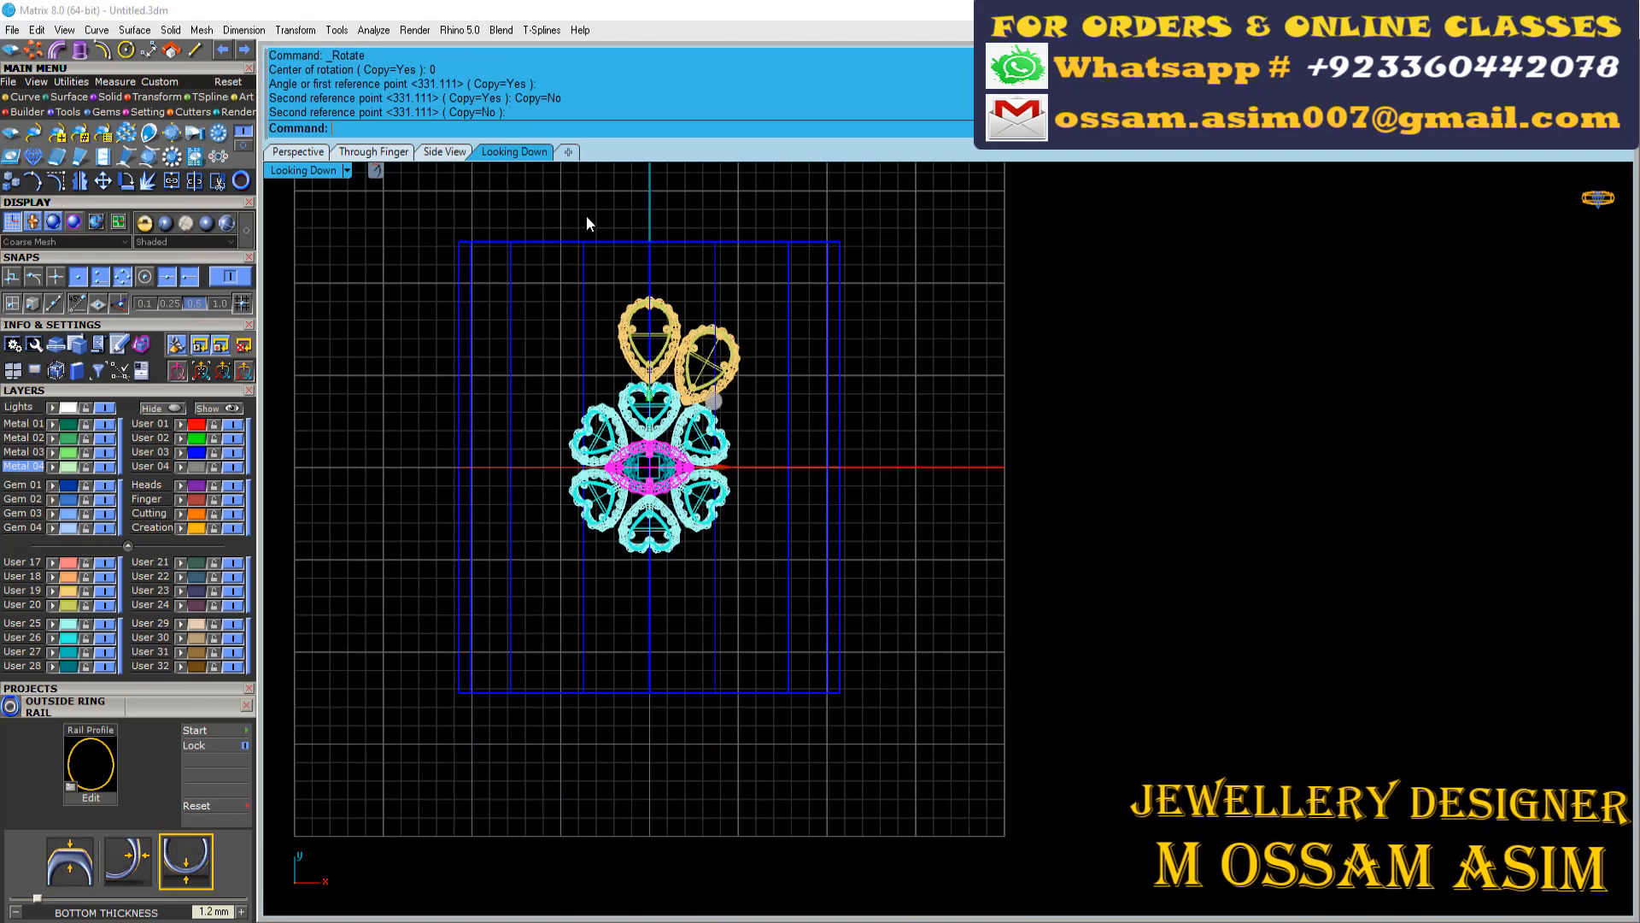
Move the marquise motif outside the heart flower along the ring and tilt it to follow the ring's curve
{"action": "left_click", "coordinate": [373, 152]}
{"action": "scroll", "coordinate": [971, 598], "scroll_direction": "up", "scroll_amount": 2}
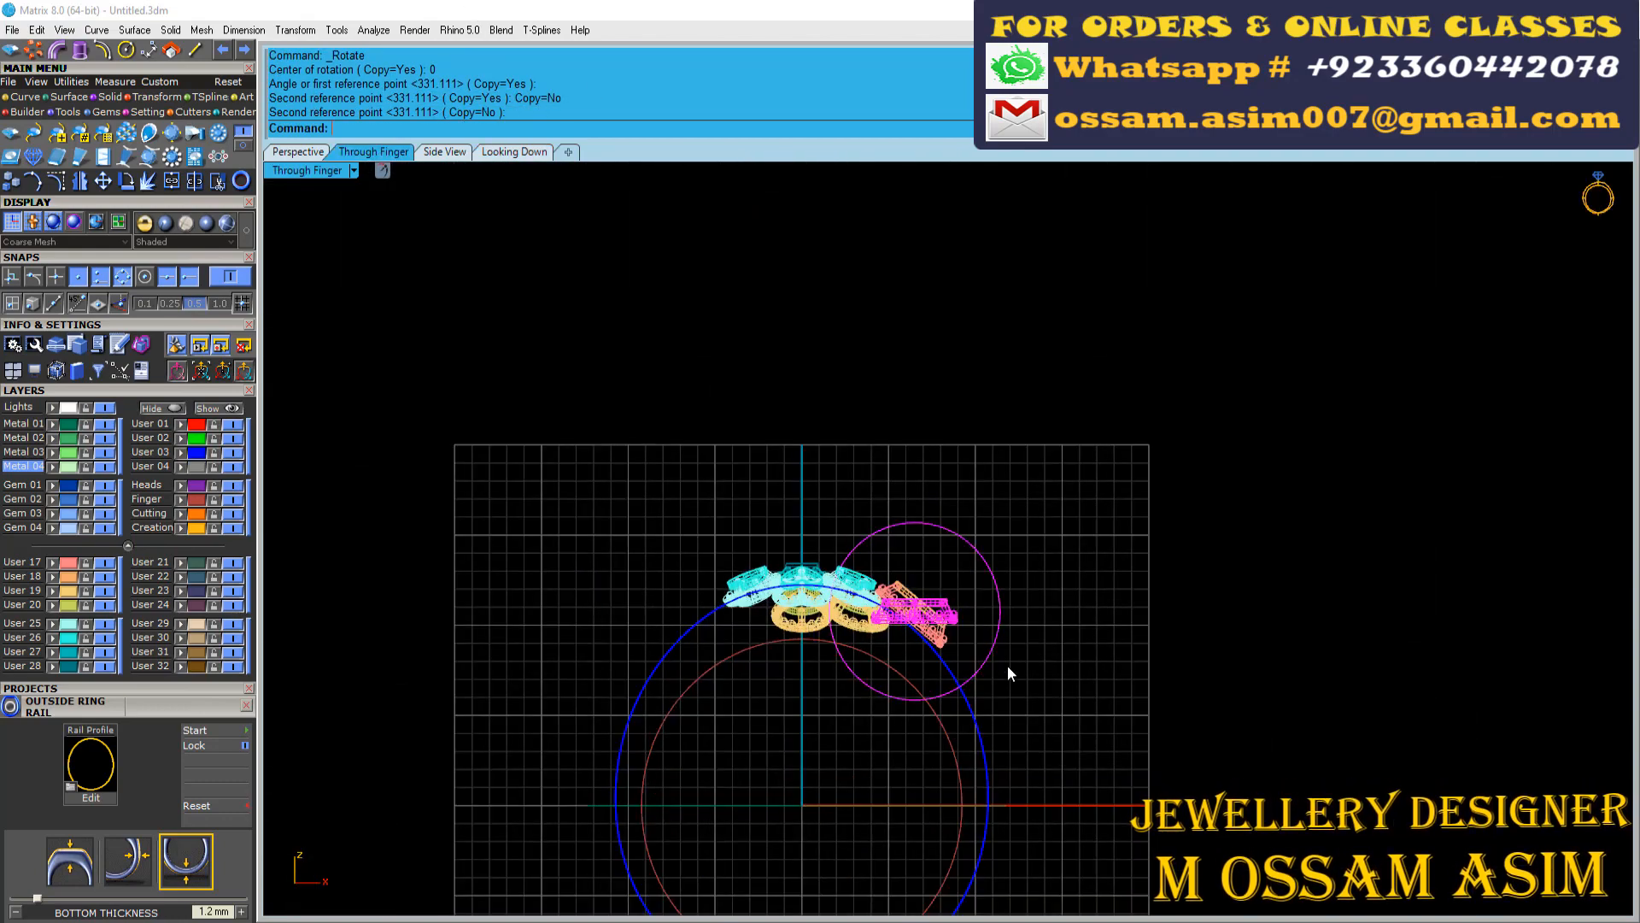
{"action": "scroll", "coordinate": [979, 574], "scroll_direction": "up", "scroll_amount": 3}
{"action": "left_click", "coordinate": [296, 153]}
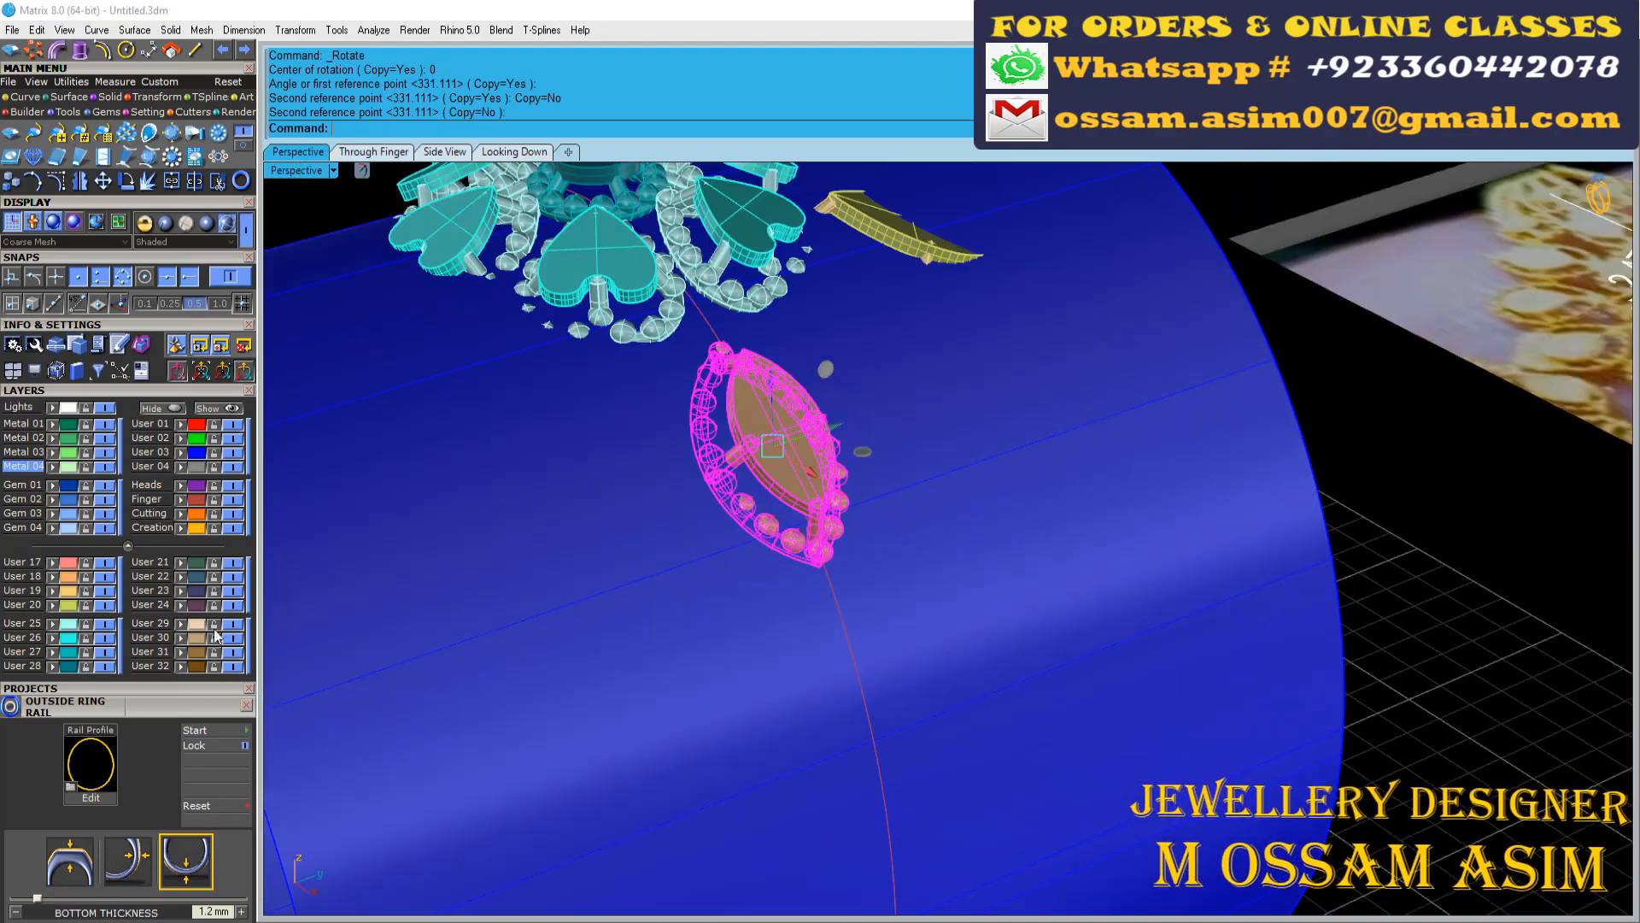
Hide layer User 03 and compare the marquise motif's placement beside the hearts with the reference photo
{"action": "scroll", "coordinate": [593, 473], "scroll_direction": "up", "scroll_amount": 3}
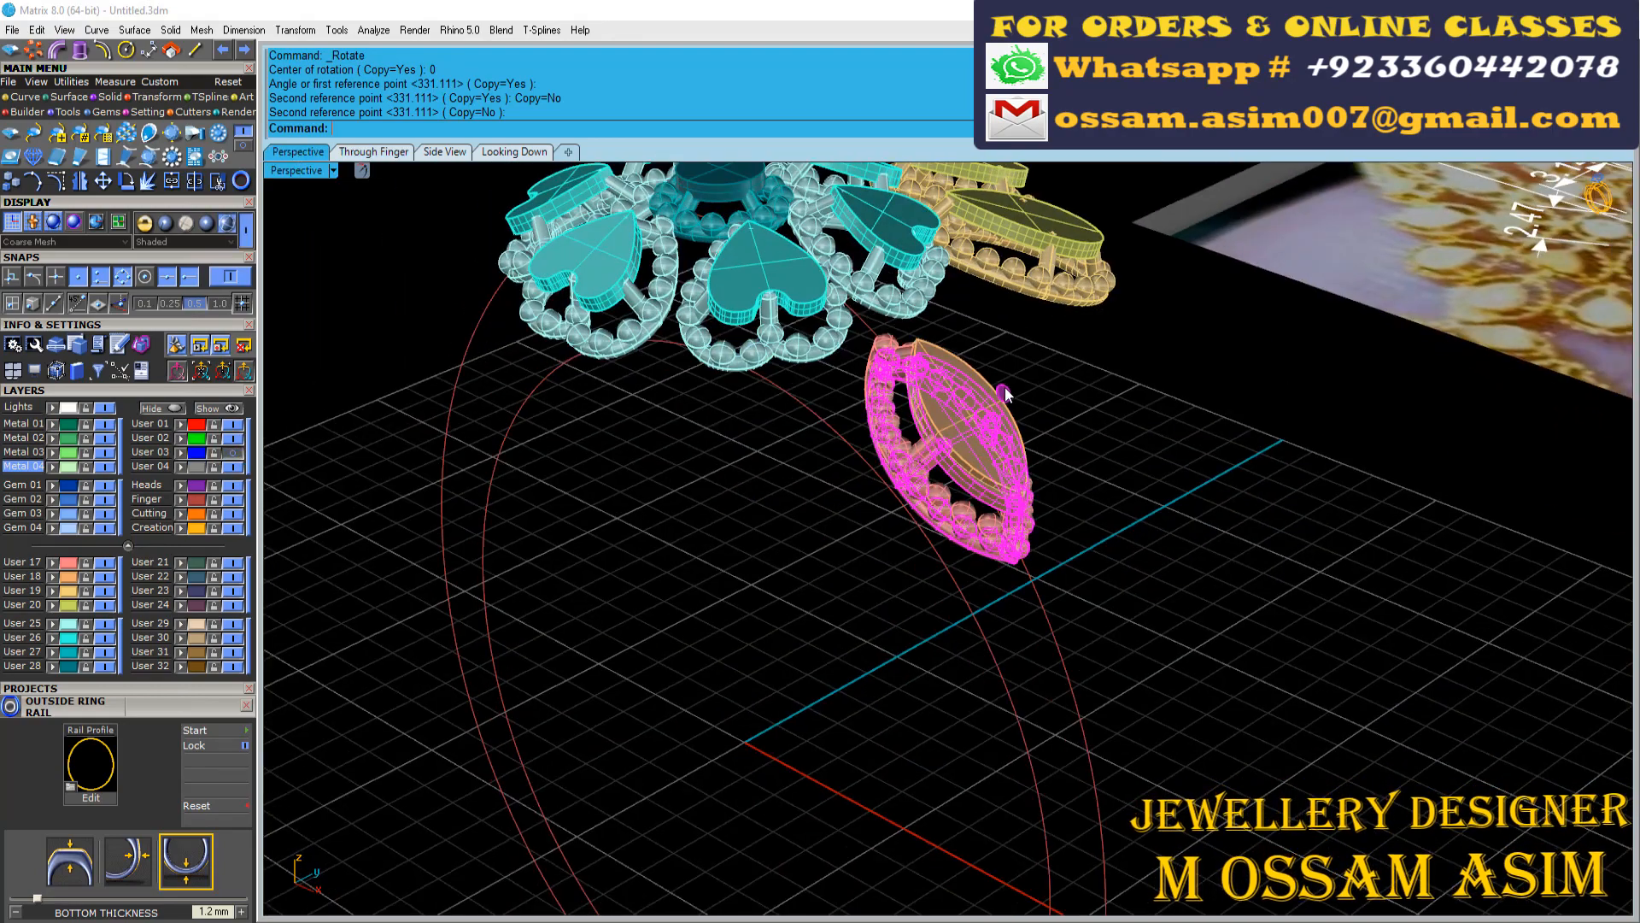
{"action": "right_click_drag", "start_coordinate": [979, 358], "coordinate": [511, 551]}
{"action": "scroll", "coordinate": [510, 550], "scroll_direction": "down", "scroll_amount": 5}
{"action": "scroll", "coordinate": [551, 551], "scroll_direction": "up", "scroll_amount": 7}
{"action": "left_click_drag", "start_coordinate": [674, 713], "coordinate": [679, 740]}
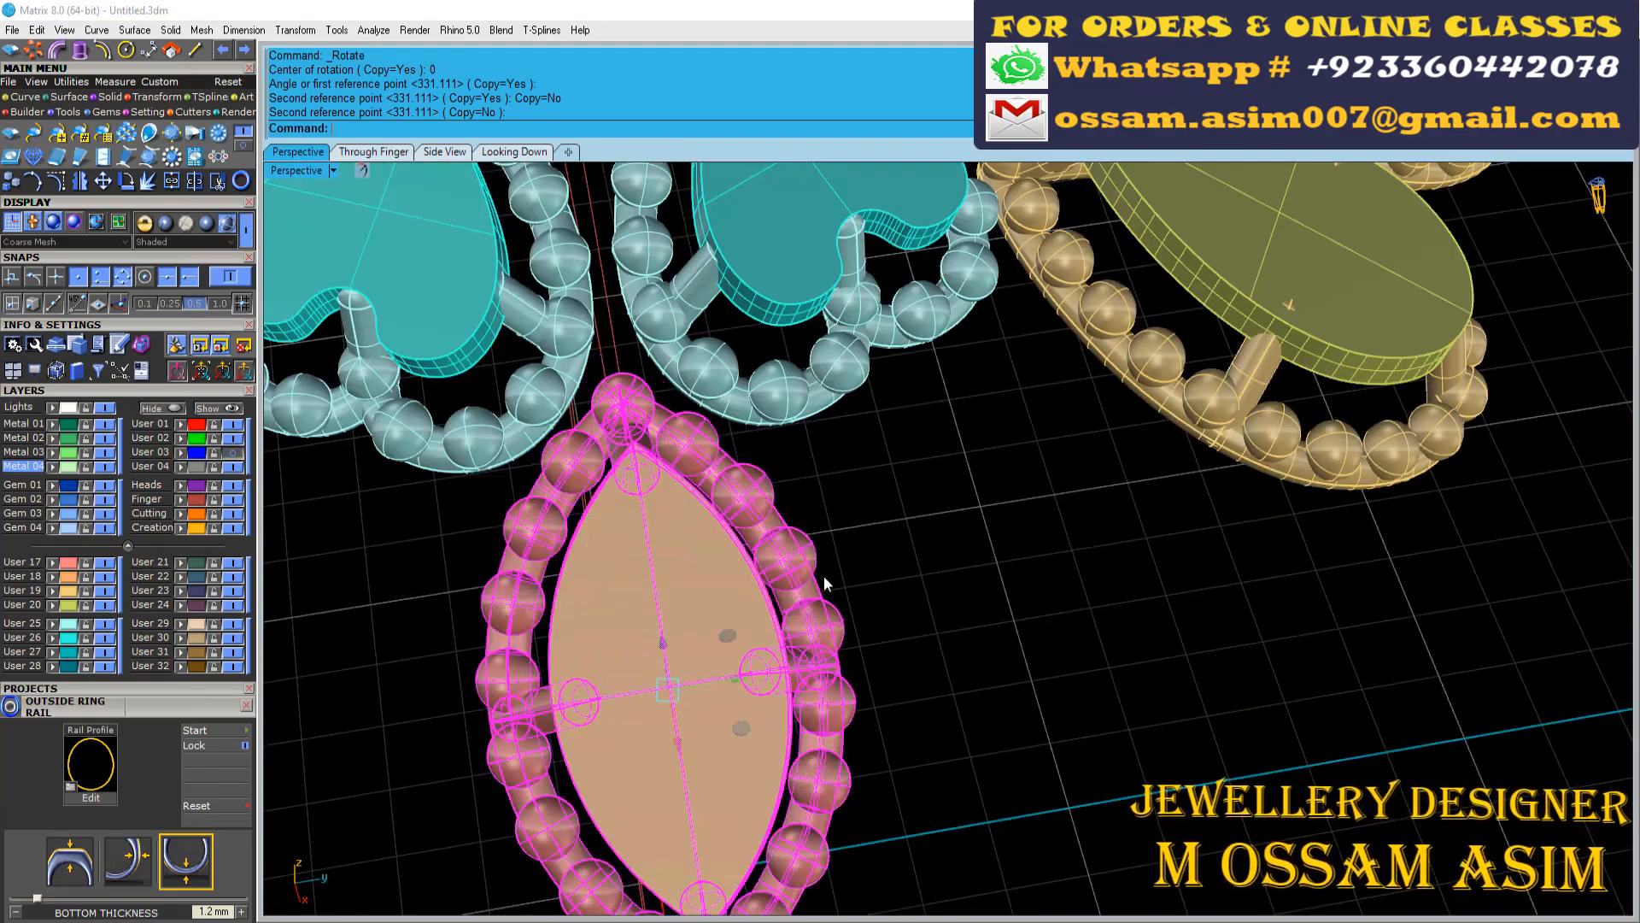
{"action": "right_click_drag", "start_coordinate": [824, 581], "coordinate": [737, 592]}
{"action": "scroll", "coordinate": [737, 592], "scroll_direction": "down", "scroll_amount": 4}
{"action": "scroll", "coordinate": [736, 592], "scroll_direction": "down", "scroll_amount": 10}
{"action": "scroll", "coordinate": [1294, 756], "scroll_direction": "up", "scroll_amount": 10}
{"action": "scroll", "coordinate": [1139, 745], "scroll_direction": "down", "scroll_amount": 10}
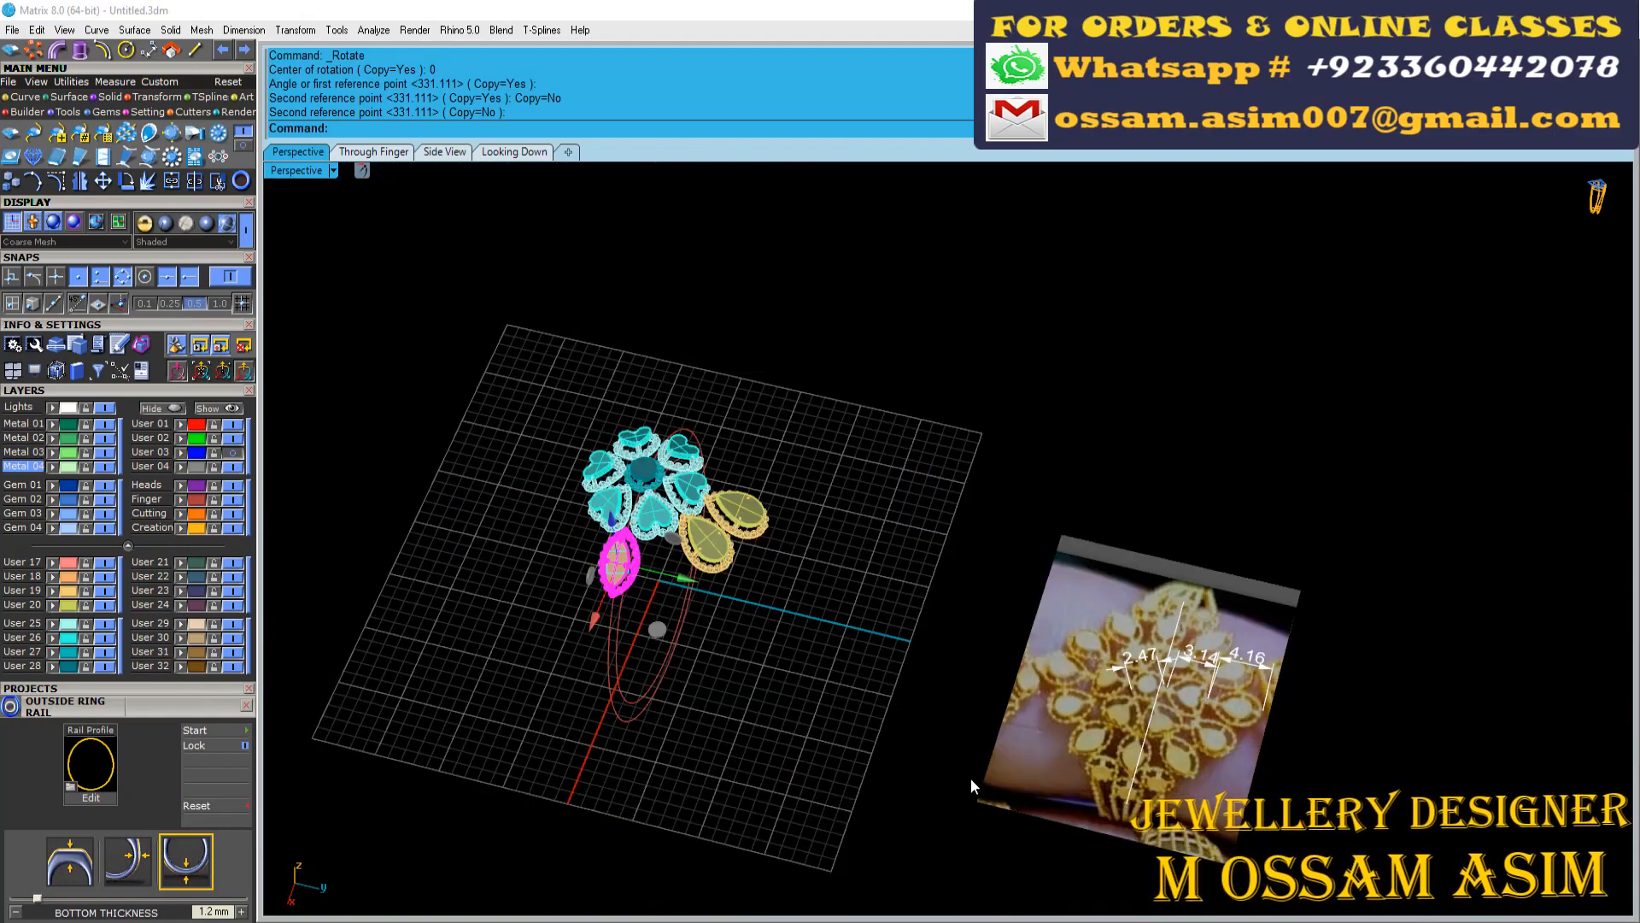
{"action": "scroll", "coordinate": [675, 653], "scroll_direction": "up", "scroll_amount": 5}
{"action": "right_click_drag", "start_coordinate": [970, 778], "coordinate": [666, 752]}
Rotate a copy of the marquise motif about the origin towards the pear motifs, with Copy set to Yes
{"action": "scroll", "coordinate": [677, 654], "scroll_direction": "down", "scroll_amount": 3}
{"action": "key", "text": "Return"}
{"action": "type", "text": "0"}
{"action": "key", "text": "Return"}
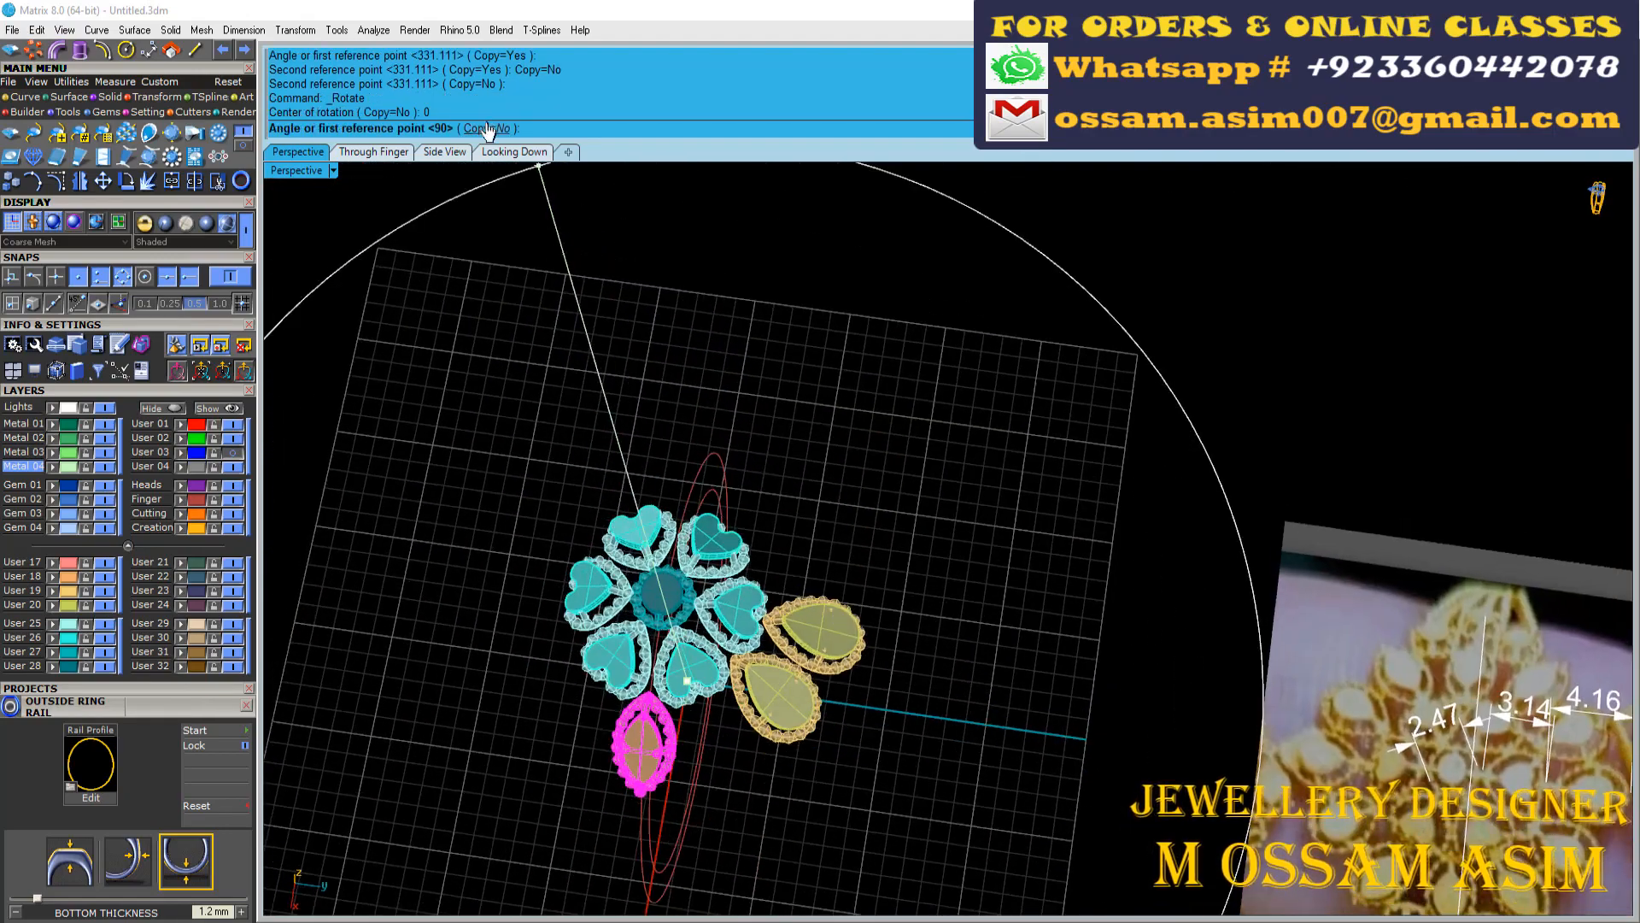
{"action": "left_click", "coordinate": [493, 129]}
{"action": "scroll", "coordinate": [598, 325], "scroll_direction": "down", "scroll_amount": 2}
{"action": "scroll", "coordinate": [621, 829], "scroll_direction": "up", "scroll_amount": 4}
{"action": "left_click", "coordinate": [630, 821]}
{"action": "left_click", "coordinate": [696, 798]}
{"action": "scroll", "coordinate": [695, 798], "scroll_direction": "up", "scroll_amount": 6}
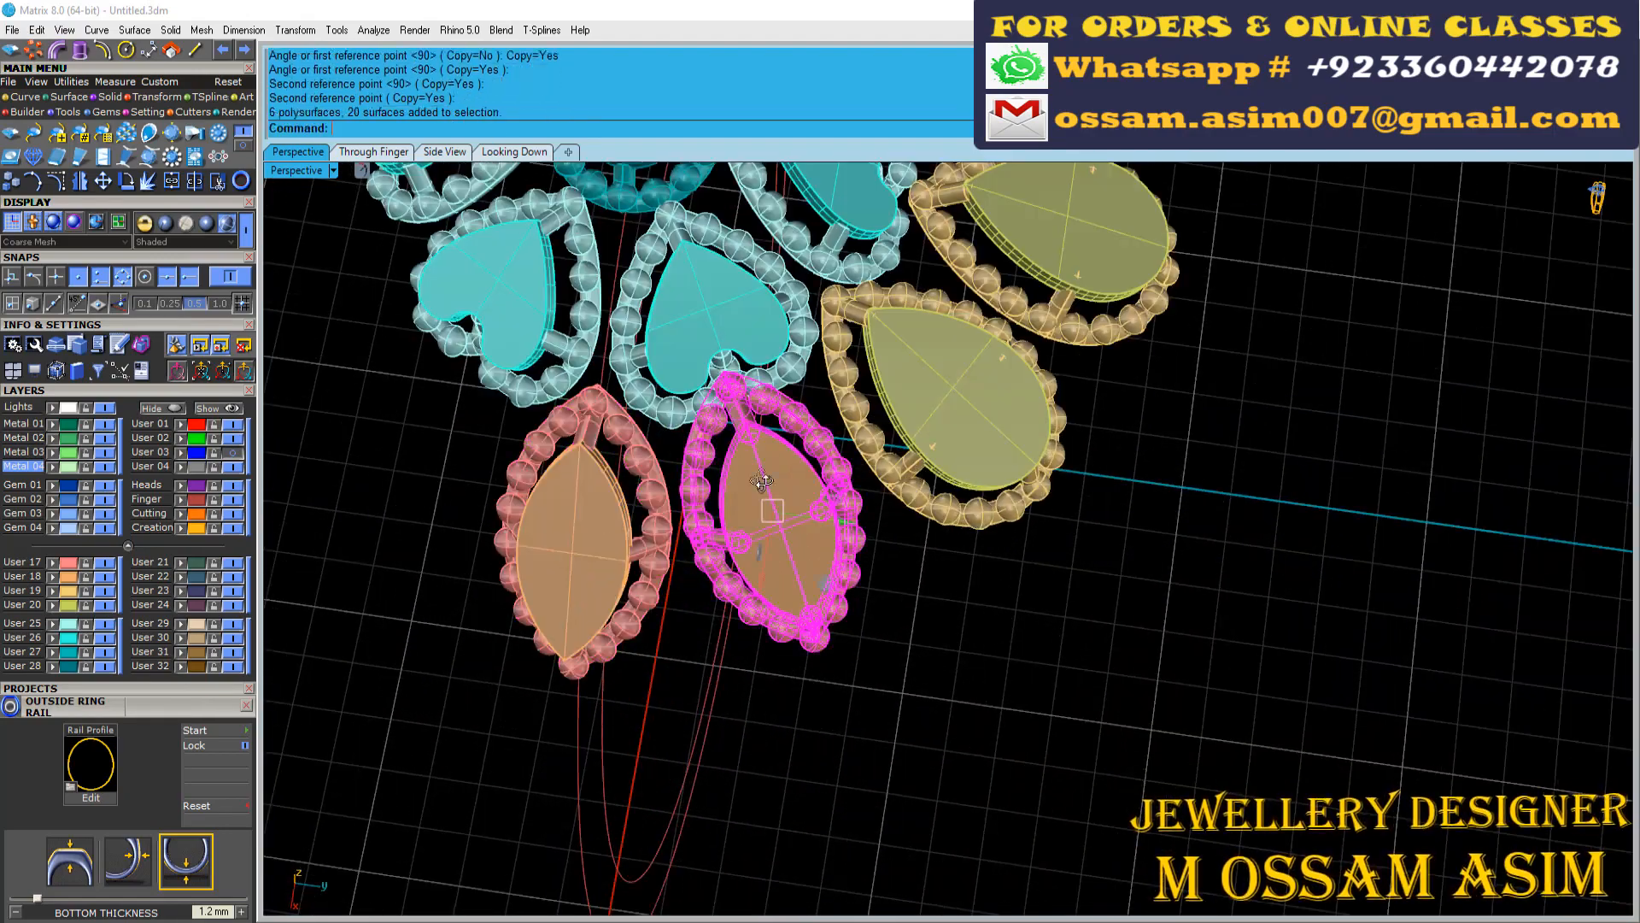
Mirror the outer pear and marquise motifs across both axes through the origin to complete the ring of motifs around the heart flower
{"action": "left_click", "coordinate": [513, 151]}
{"action": "scroll", "coordinate": [695, 381], "scroll_direction": "up", "scroll_amount": 5}
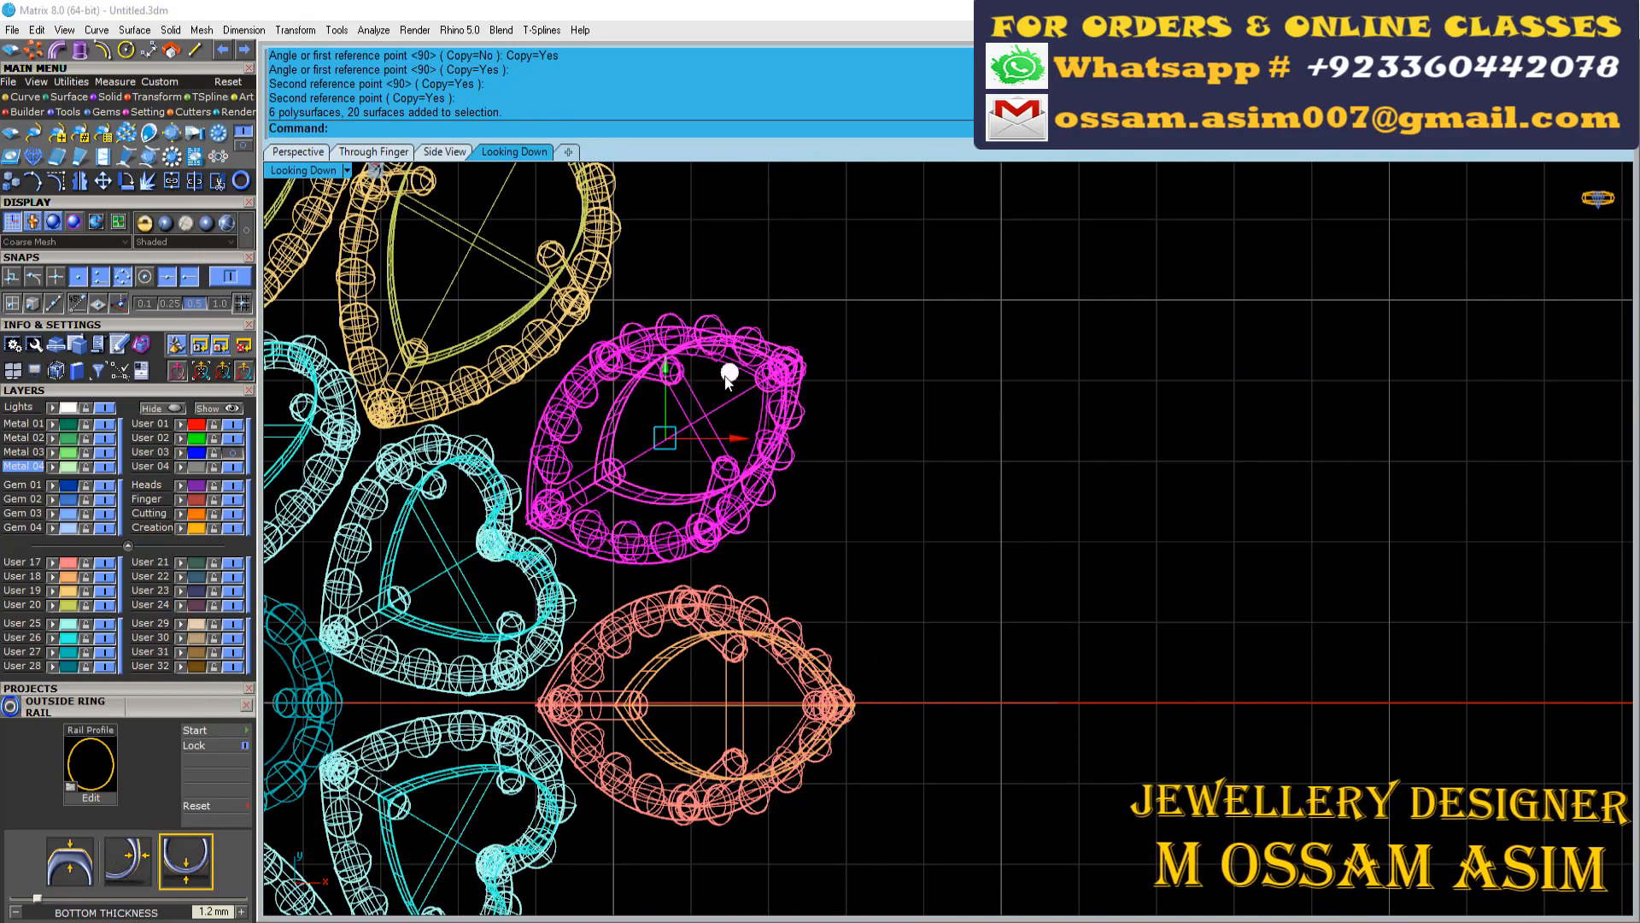
{"action": "scroll", "coordinate": [637, 430], "scroll_direction": "down", "scroll_amount": 5}
{"action": "left_click_drag", "start_coordinate": [710, 220], "coordinate": [607, 348]}
{"action": "scroll", "coordinate": [582, 397], "scroll_direction": "down", "scroll_amount": 4}
{"action": "scroll", "coordinate": [593, 281], "scroll_direction": "up", "scroll_amount": 4}
{"action": "left_click", "coordinate": [511, 301], "text": "shift"}
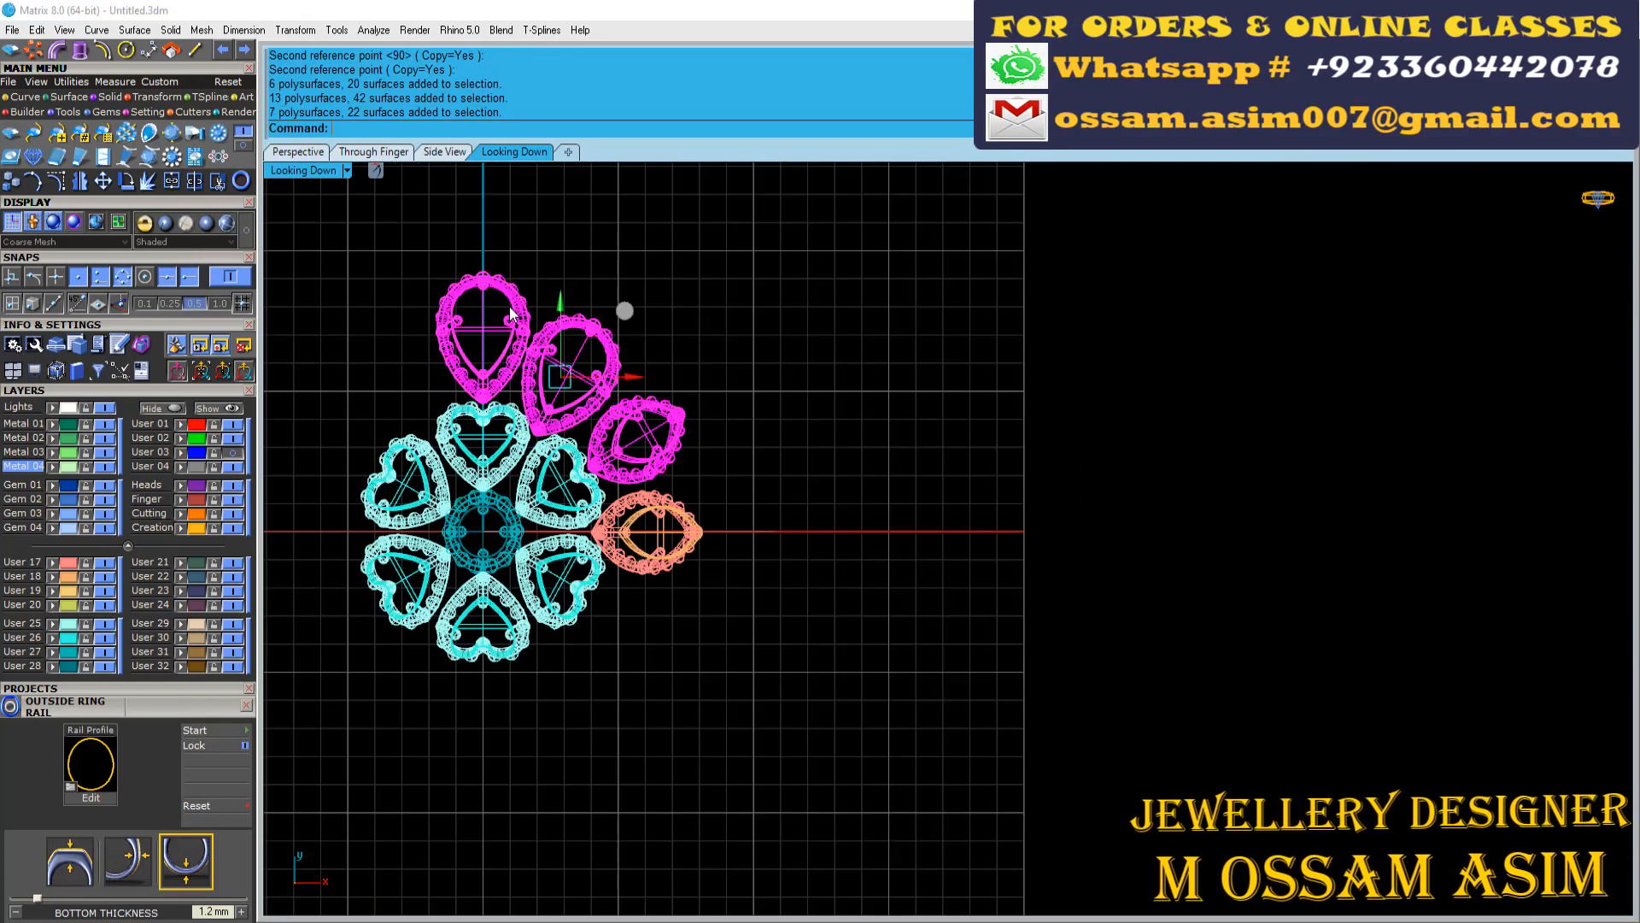
{"action": "key", "text": "ctrl+m"}
{"action": "scroll", "coordinate": [511, 304], "scroll_direction": "down", "scroll_amount": 10}
{"action": "left_click_drag", "start_coordinate": [812, 330], "coordinate": [599, 611]}
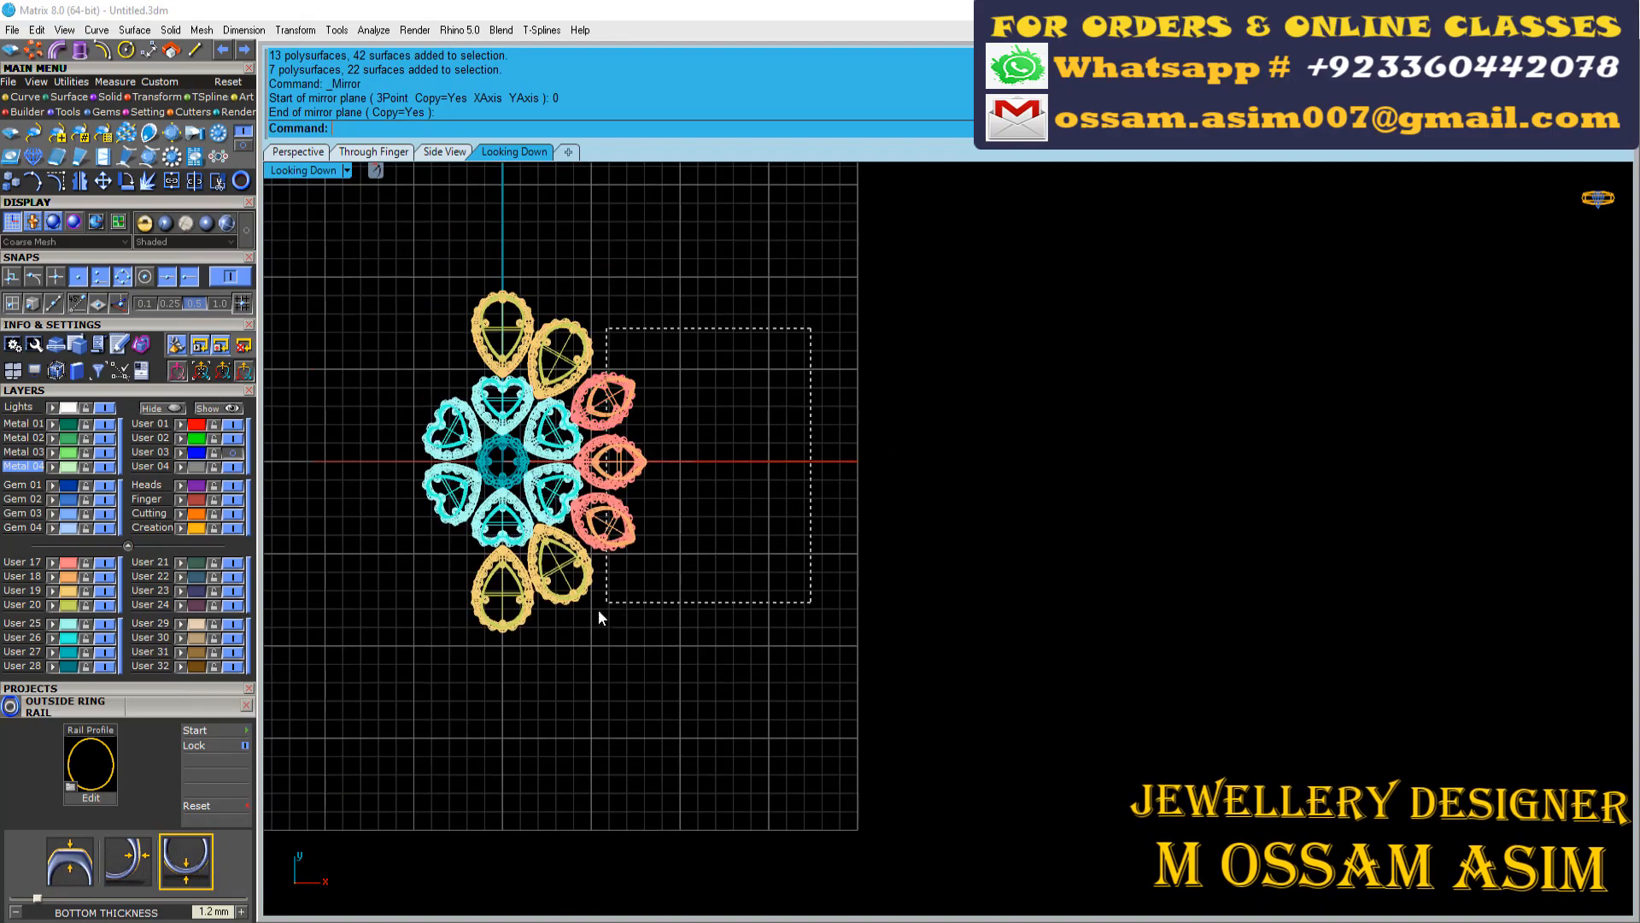
{"action": "key", "text": "Return"}
{"action": "scroll", "coordinate": [752, 519], "scroll_direction": "down", "scroll_amount": 3}
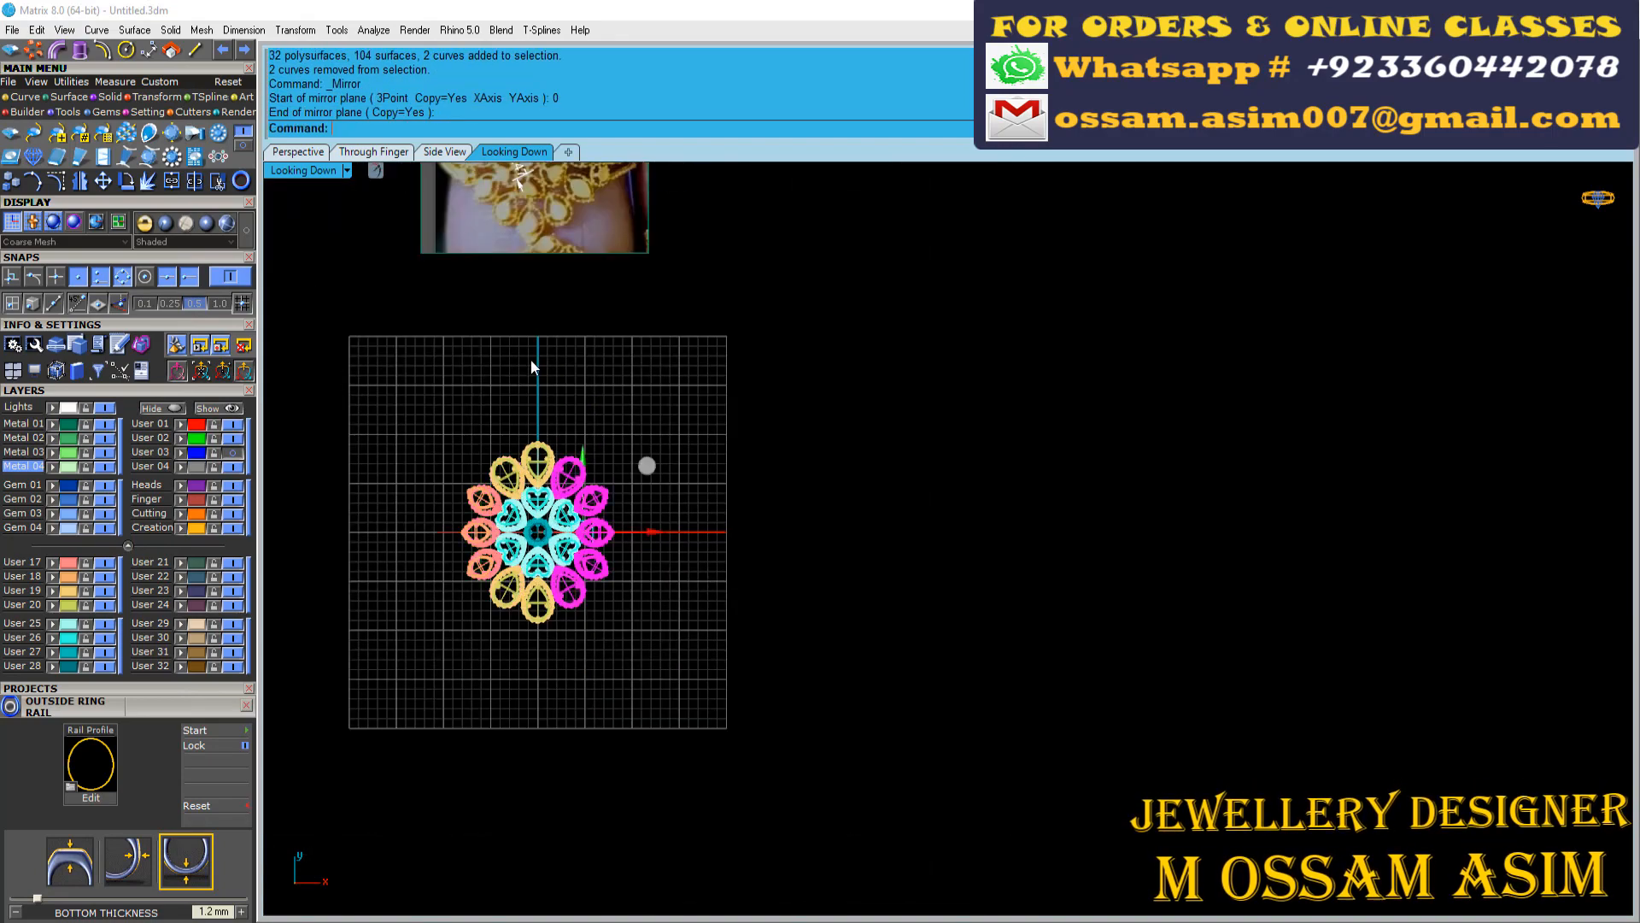
Check the reference photo's side clusters and import the round motif Little Parts_55 from the Little Parts project library
{"action": "right_click_drag", "start_coordinate": [530, 361], "coordinate": [600, 580]}
{"action": "scroll", "coordinate": [670, 376], "scroll_direction": "up", "scroll_amount": 14}
{"action": "scroll", "coordinate": [706, 555], "scroll_direction": "down", "scroll_amount": 7}
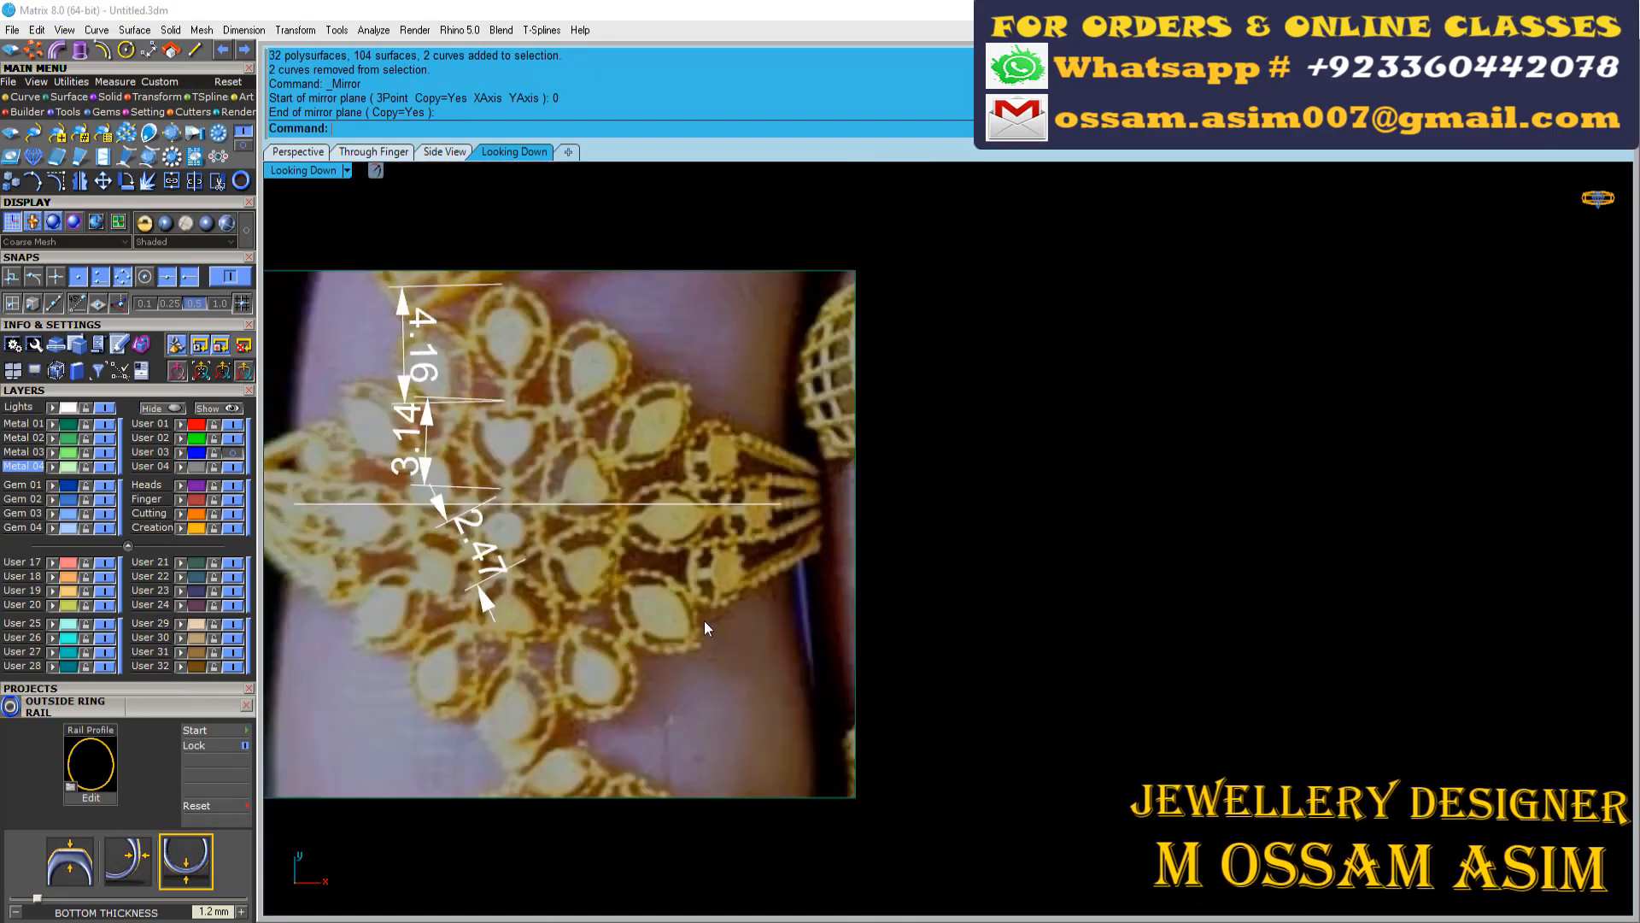
{"action": "scroll", "coordinate": [706, 598], "scroll_direction": "down", "scroll_amount": 5}
{"action": "left_click", "coordinate": [297, 151]}
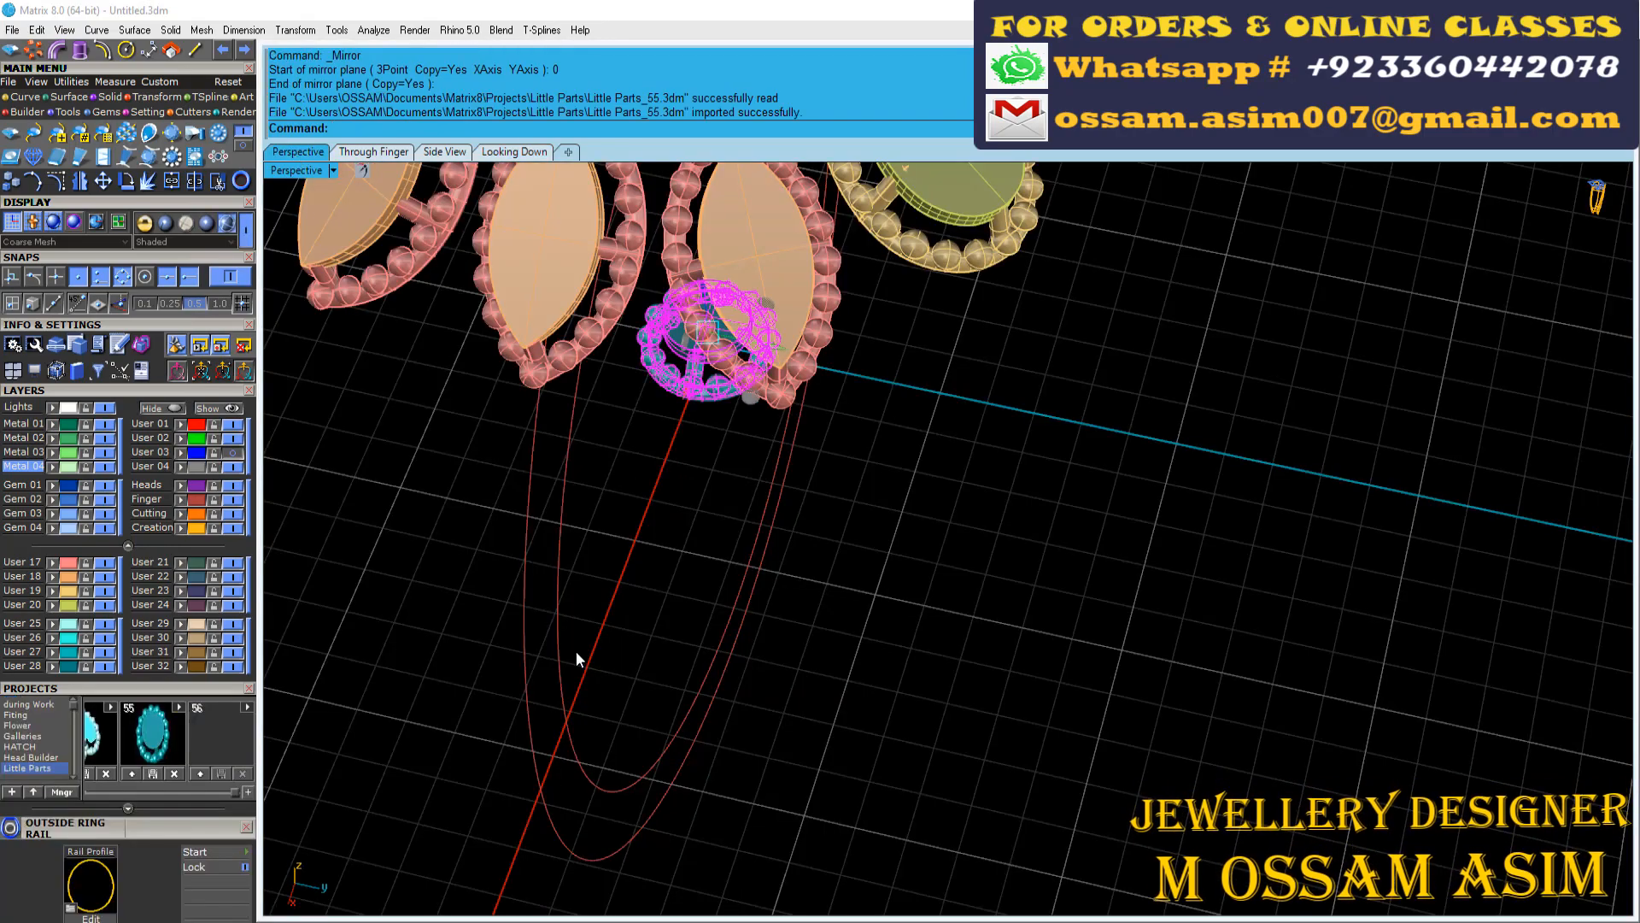
{"action": "right_click_drag", "start_coordinate": [577, 660], "coordinate": [889, 542]}
{"action": "scroll", "coordinate": [817, 488], "scroll_direction": "up", "scroll_amount": 4}
{"action": "key", "text": "Escape"}
{"action": "left_click", "coordinate": [165, 688]}
Place the imported round motif at the outer tip of the middle marquise and tilt it to follow the ring's curve
{"action": "scroll", "coordinate": [560, 630], "scroll_direction": "down", "scroll_amount": 5}
{"action": "right_click_drag", "start_coordinate": [561, 629], "coordinate": [889, 512]}
{"action": "scroll", "coordinate": [940, 547], "scroll_direction": "up", "scroll_amount": 6}
{"action": "left_click_drag", "start_coordinate": [1047, 557], "coordinate": [769, 825]}
{"action": "left_click", "coordinate": [373, 152]}
{"action": "scroll", "coordinate": [580, 513], "scroll_direction": "down", "scroll_amount": 4}
{"action": "right_click_drag", "start_coordinate": [607, 863], "coordinate": [678, 701]}
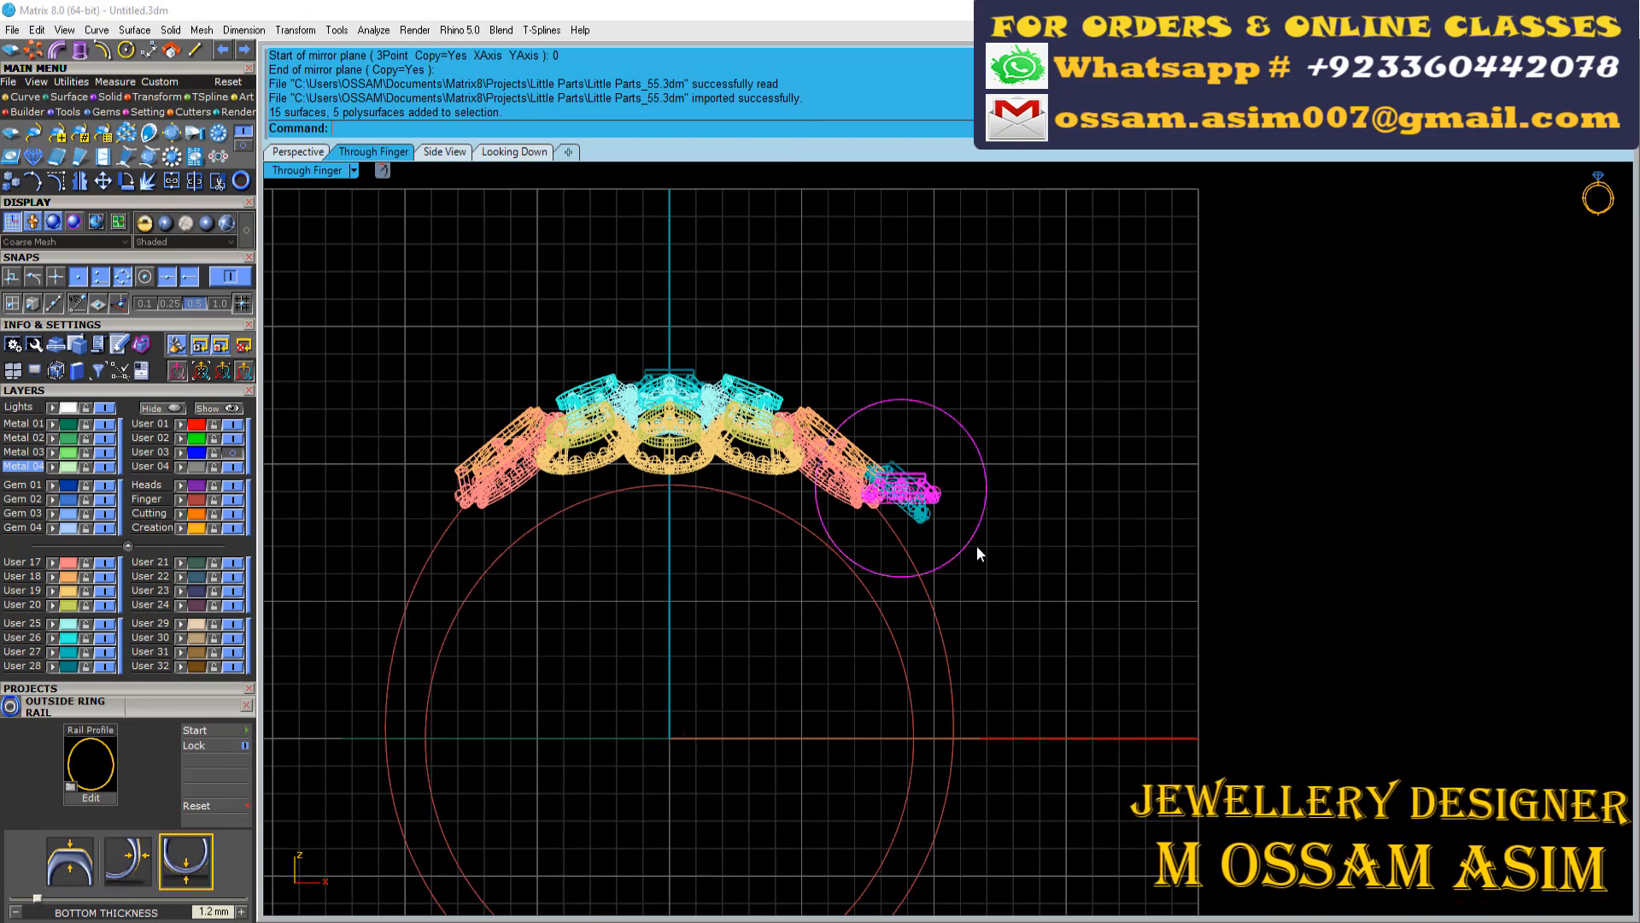
{"action": "right_click_drag", "start_coordinate": [946, 430], "coordinate": [773, 660]}
Compare the round motif's placement beyond the middle marquise with the small round stones at the shoulder in the reference photo
{"action": "left_click", "coordinate": [309, 153]}
{"action": "left_click", "coordinate": [517, 155]}
{"action": "scroll", "coordinate": [773, 752], "scroll_direction": "up", "scroll_amount": 8}
{"action": "scroll", "coordinate": [770, 530], "scroll_direction": "down", "scroll_amount": 8}
{"action": "scroll", "coordinate": [762, 313], "scroll_direction": "up", "scroll_amount": 9}
{"action": "scroll", "coordinate": [775, 369], "scroll_direction": "down", "scroll_amount": 8}
{"action": "right_click_drag", "start_coordinate": [737, 559], "coordinate": [655, 325]}
{"action": "scroll", "coordinate": [688, 688], "scroll_direction": "up", "scroll_amount": 12}
{"action": "scroll", "coordinate": [824, 628], "scroll_direction": "down", "scroll_amount": 9}
{"action": "right_click_drag", "start_coordinate": [824, 628], "coordinate": [819, 890]}
{"action": "scroll", "coordinate": [790, 197], "scroll_direction": "up", "scroll_amount": 8}
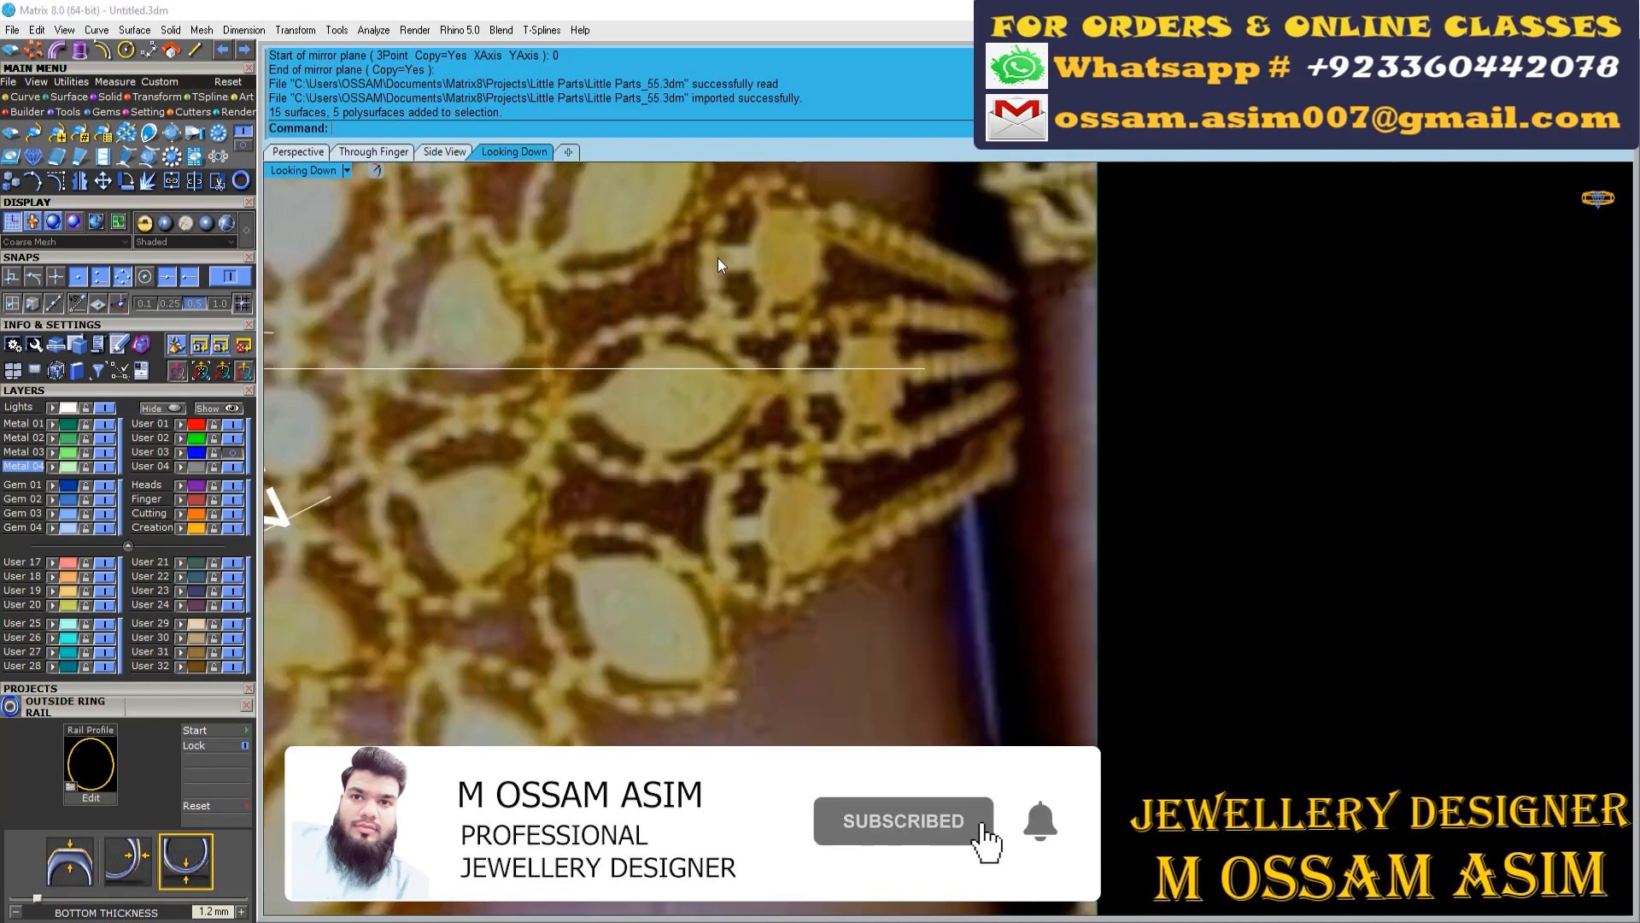
{"action": "scroll", "coordinate": [859, 374], "scroll_direction": "down", "scroll_amount": 9}
{"action": "scroll", "coordinate": [709, 777], "scroll_direction": "up", "scroll_amount": 9}
Rotate a copy of the round motif about the origin towards the upper marquise tip, with Copy set to Yes
{"action": "type", "text": "r"}
{"action": "key", "text": "Return"}
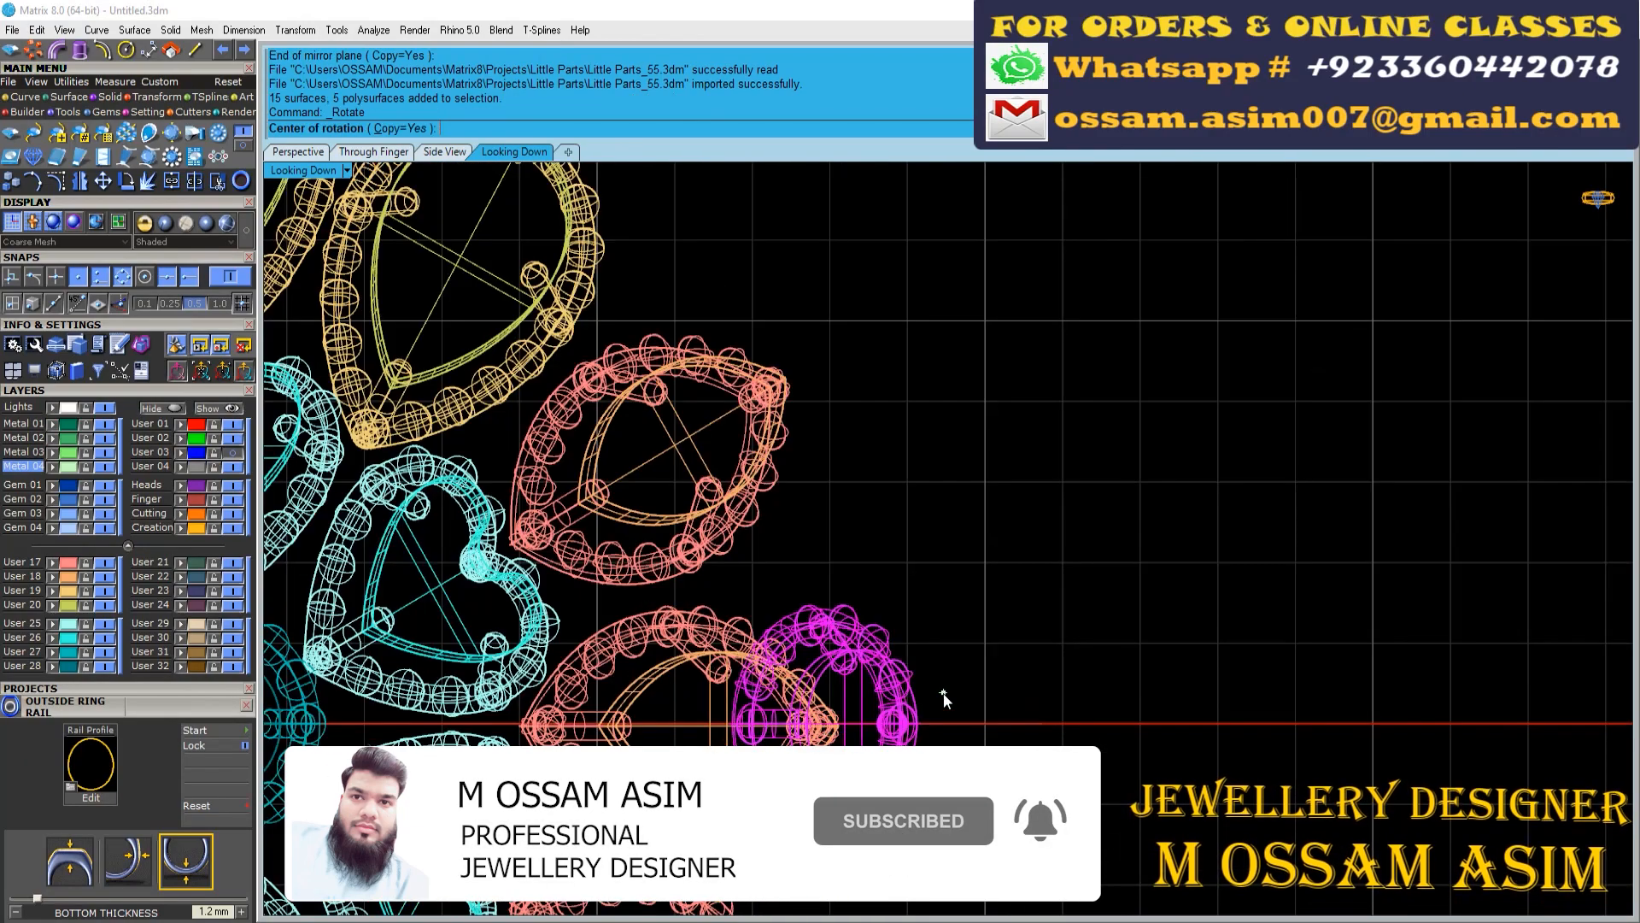
{"action": "type", "text": "0"}
{"action": "key", "text": "Return"}
{"action": "left_click", "coordinate": [1120, 455]}
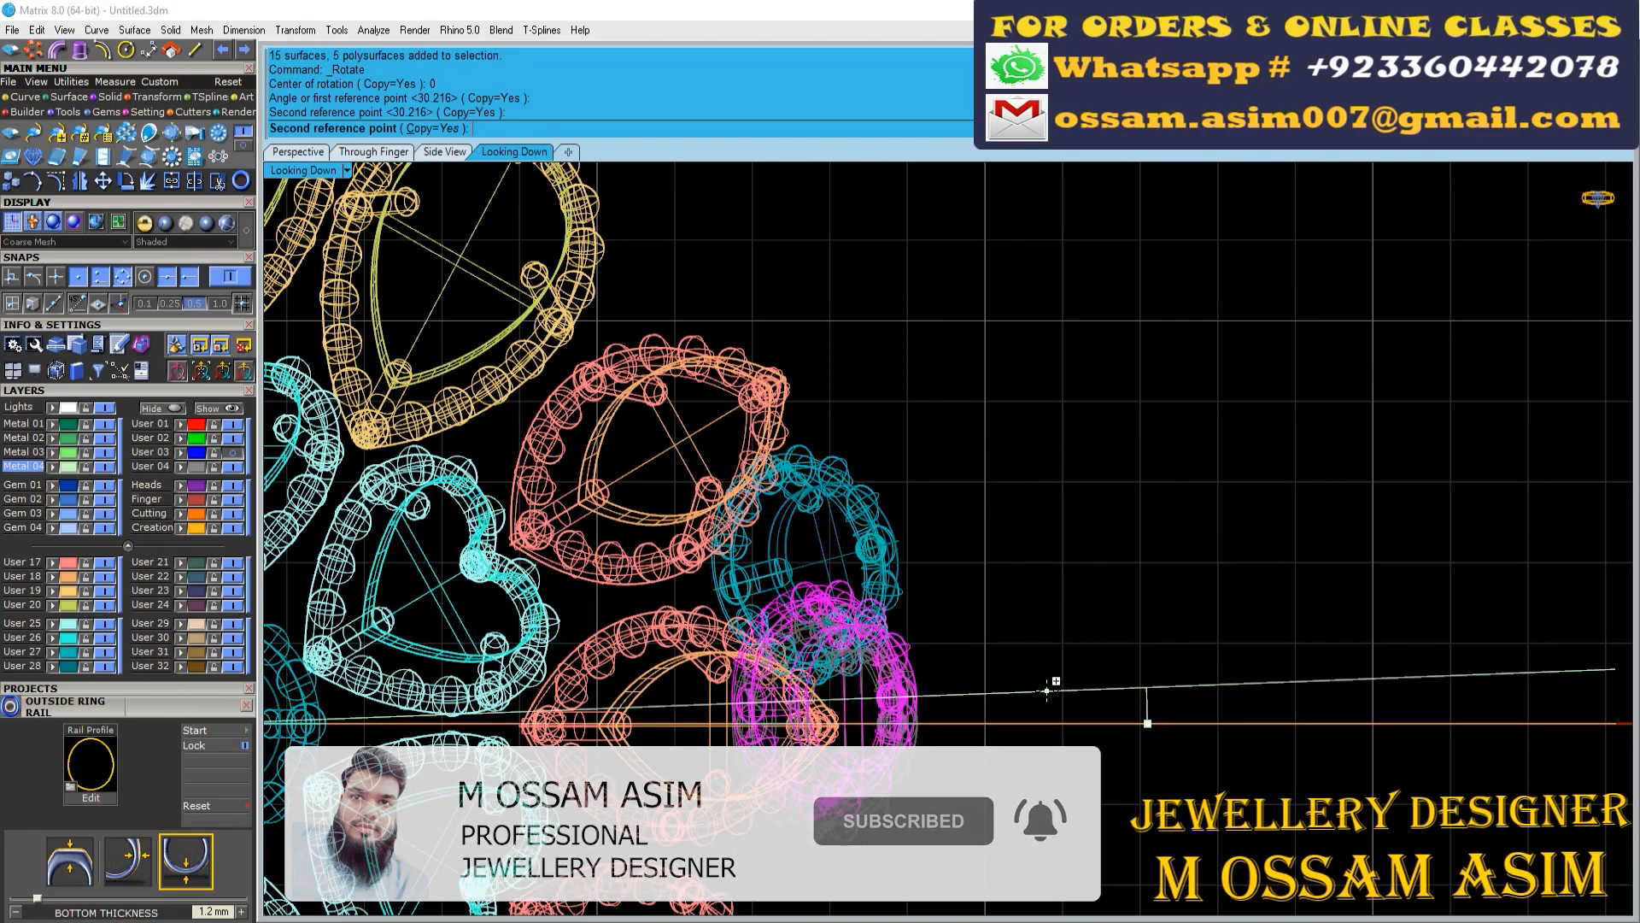
{"action": "right_click_drag", "start_coordinate": [1055, 678], "coordinate": [1056, 464]}
{"action": "right_click", "coordinate": [1056, 464]}
Move the middle round motif farther down the ring beyond the marquise tip and tilt it along the ring's curve
{"action": "left_click", "coordinate": [374, 152]}
{"action": "scroll", "coordinate": [652, 545], "scroll_direction": "up", "scroll_amount": 12}
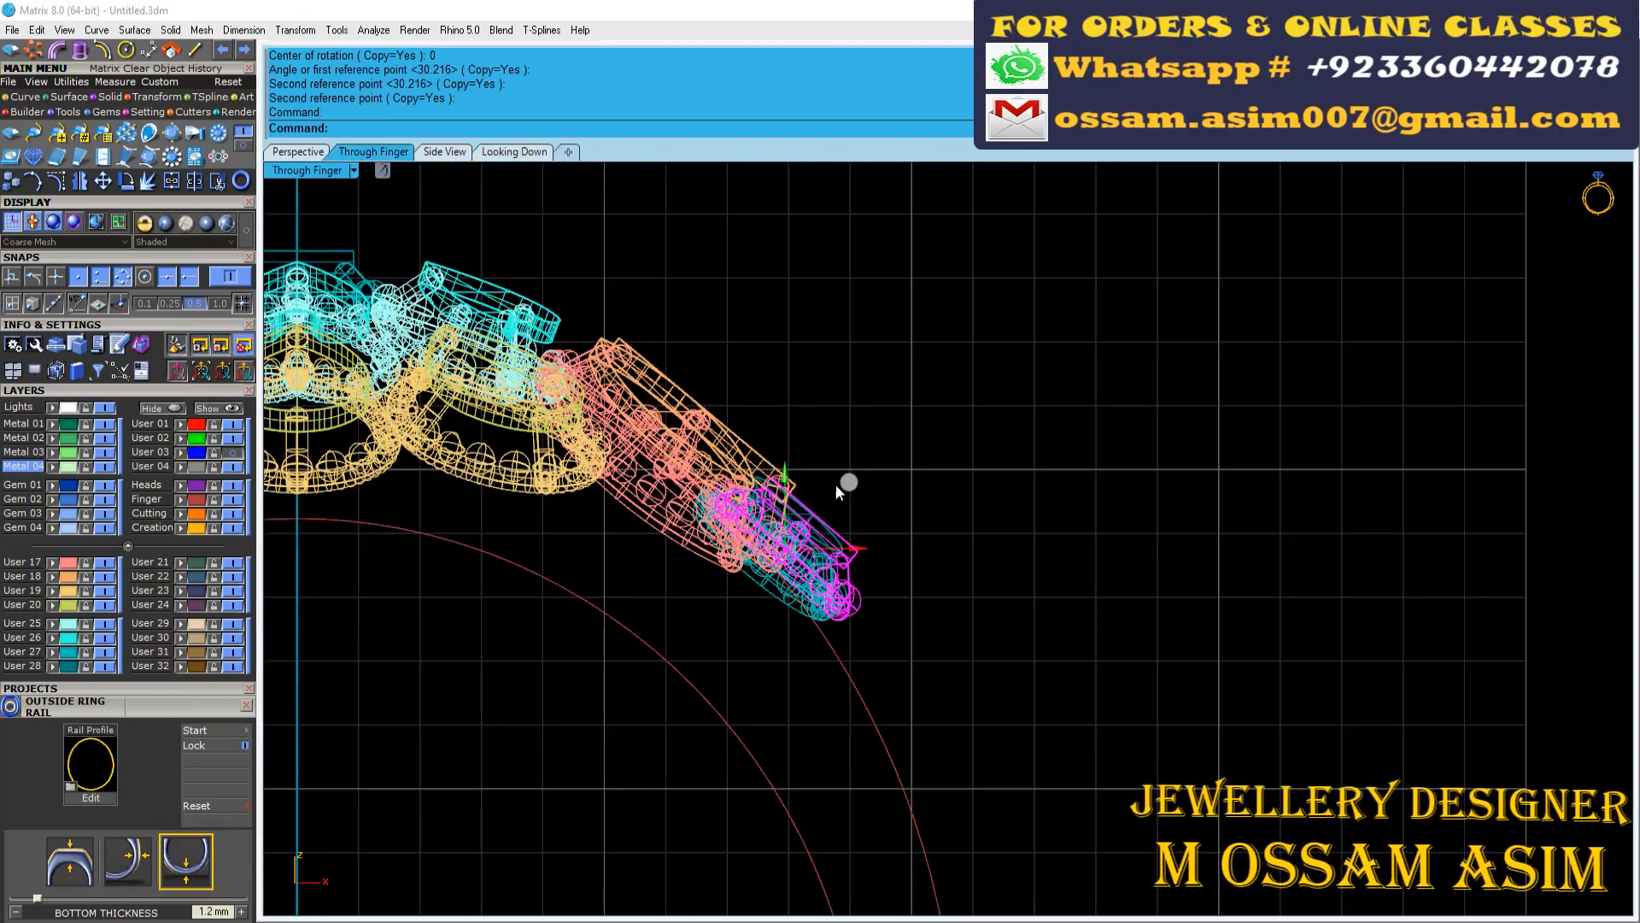
{"action": "scroll", "coordinate": [872, 518], "scroll_direction": "up", "scroll_amount": 4}
{"action": "left_click_drag", "start_coordinate": [807, 506], "coordinate": [831, 531]}
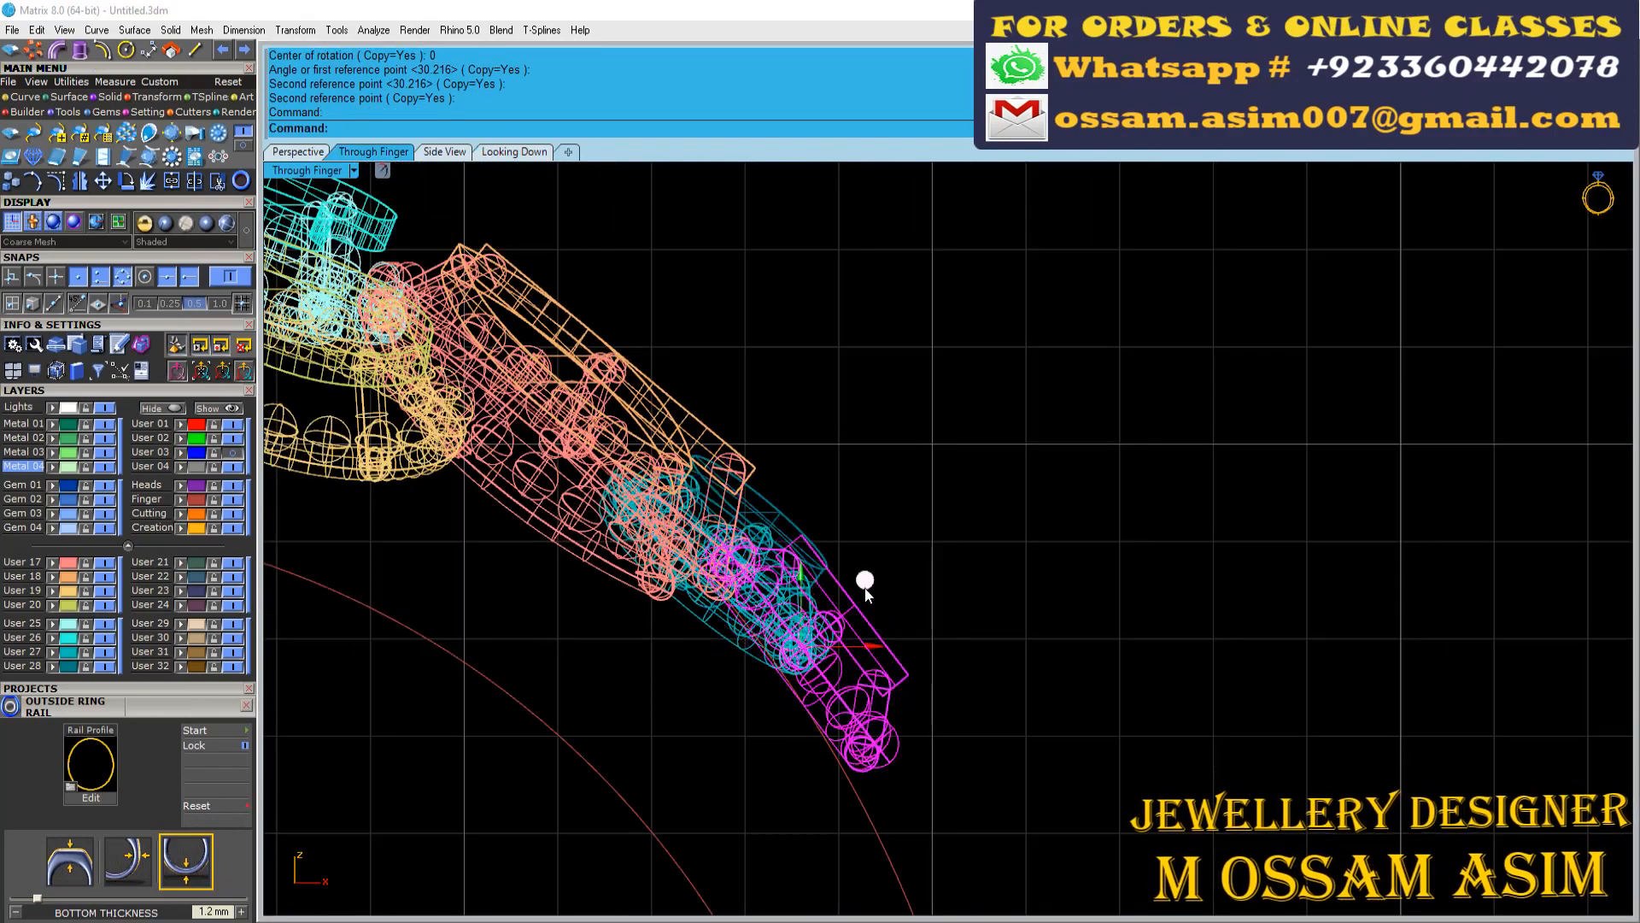
{"action": "left_click", "coordinate": [299, 152]}
{"action": "right_click_drag", "start_coordinate": [923, 670], "coordinate": [820, 521]}
{"action": "scroll", "coordinate": [1021, 389], "scroll_direction": "up", "scroll_amount": 5}
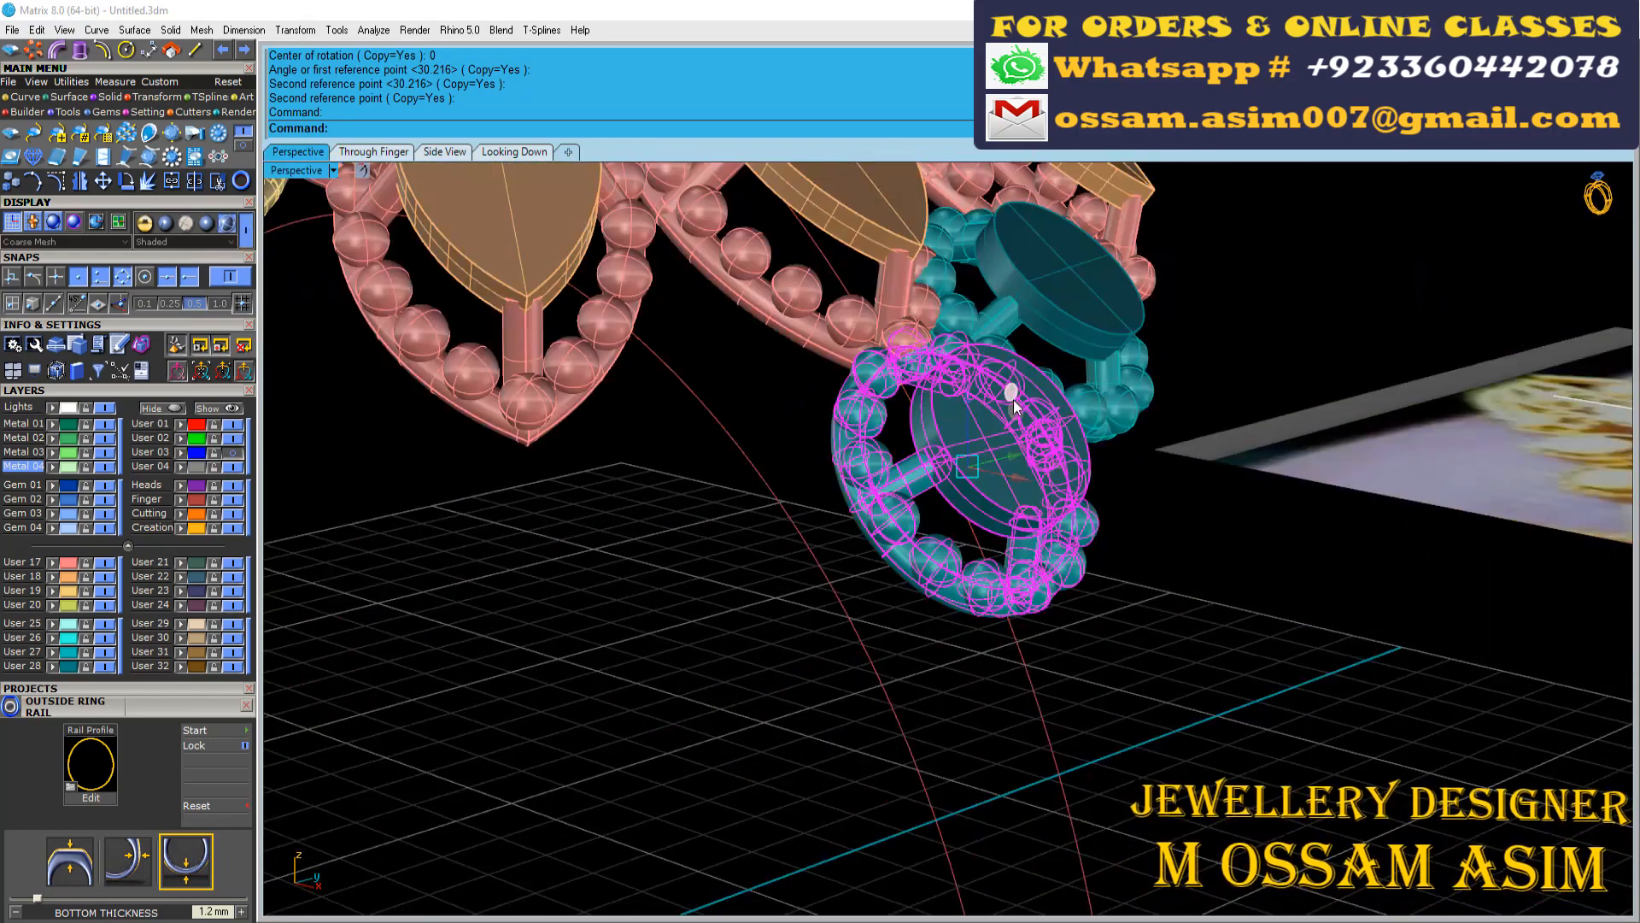
{"action": "right_click_drag", "start_coordinate": [1016, 399], "coordinate": [1402, 324]}
{"action": "left_click_drag", "start_coordinate": [1441, 413], "coordinate": [1450, 441]}
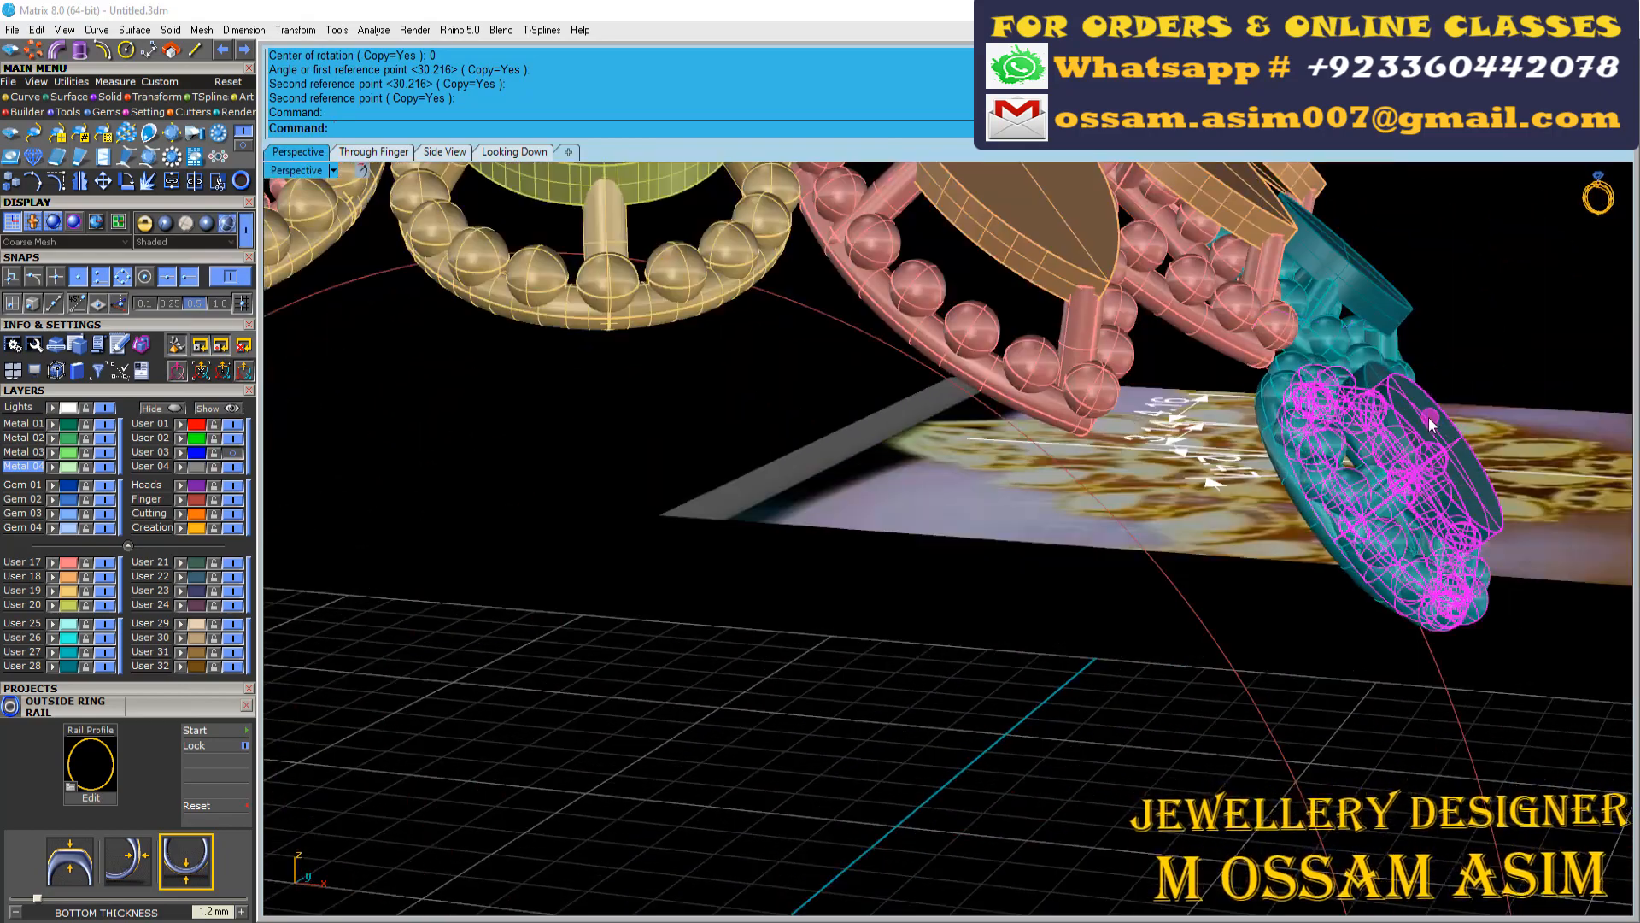
Adjust the rotated round motif's position and tilt so it nests between the two marquise tips and the middle round motif
{"action": "scroll", "coordinate": [1431, 424], "scroll_direction": "down", "scroll_amount": 5}
{"action": "right_click_drag", "start_coordinate": [1431, 423], "coordinate": [761, 674]}
{"action": "left_click", "coordinate": [761, 674]}
{"action": "left_click", "coordinate": [644, 665]}
{"action": "scroll", "coordinate": [639, 667], "scroll_direction": "up", "scroll_amount": 4}
{"action": "right_click_drag", "start_coordinate": [637, 668], "coordinate": [642, 653]}
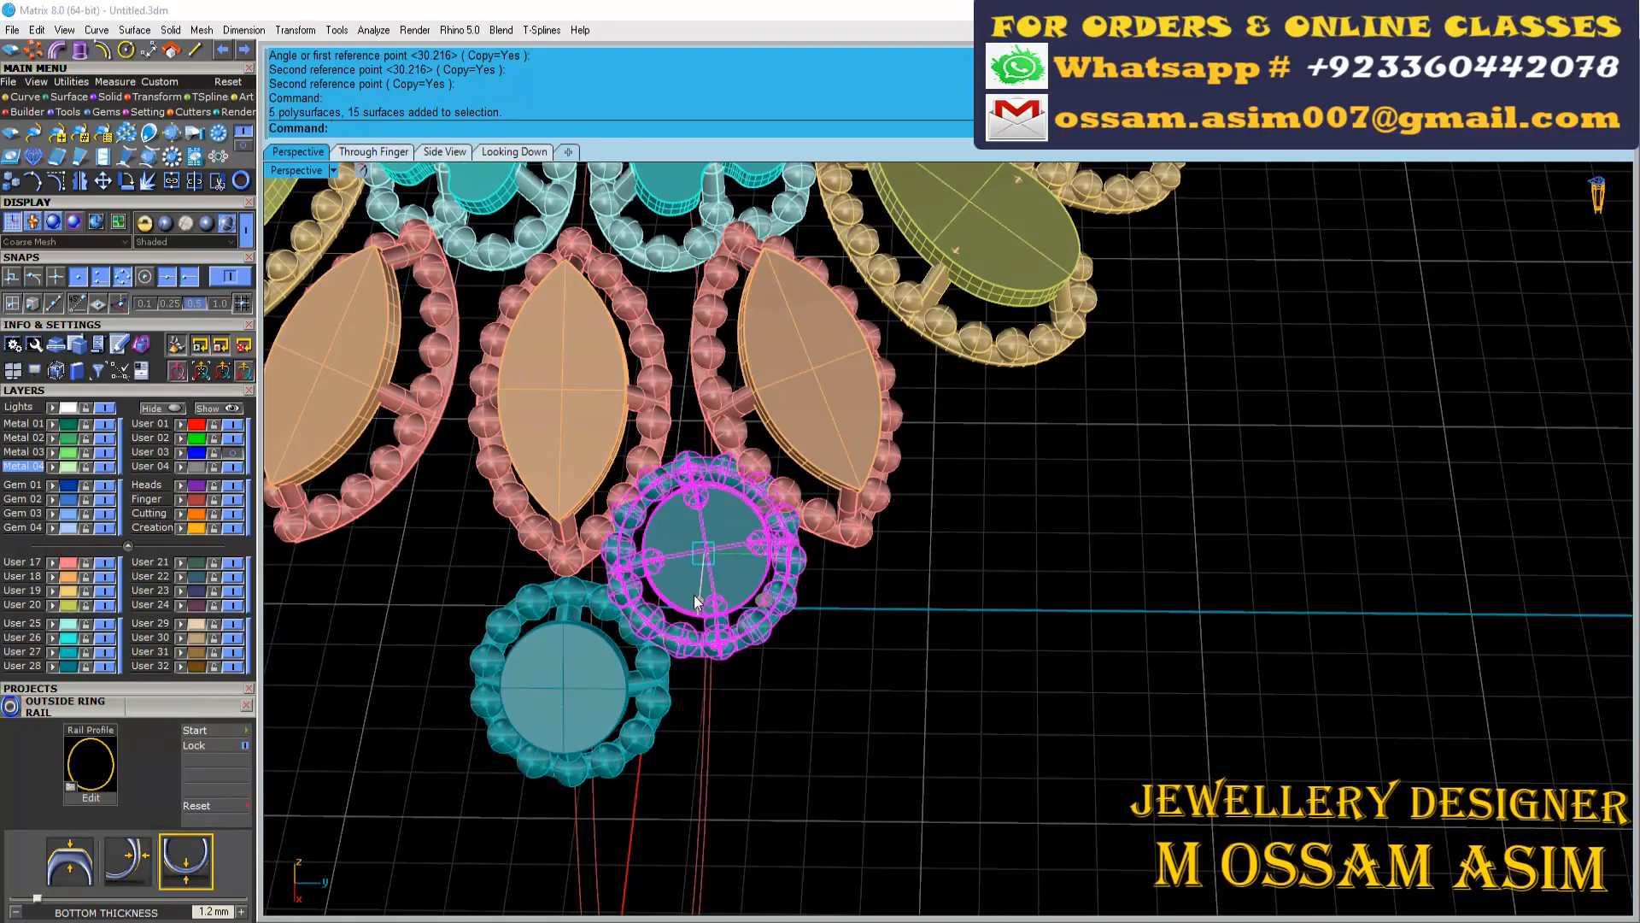
{"action": "right_click_drag", "start_coordinate": [779, 598], "coordinate": [1132, 408]}
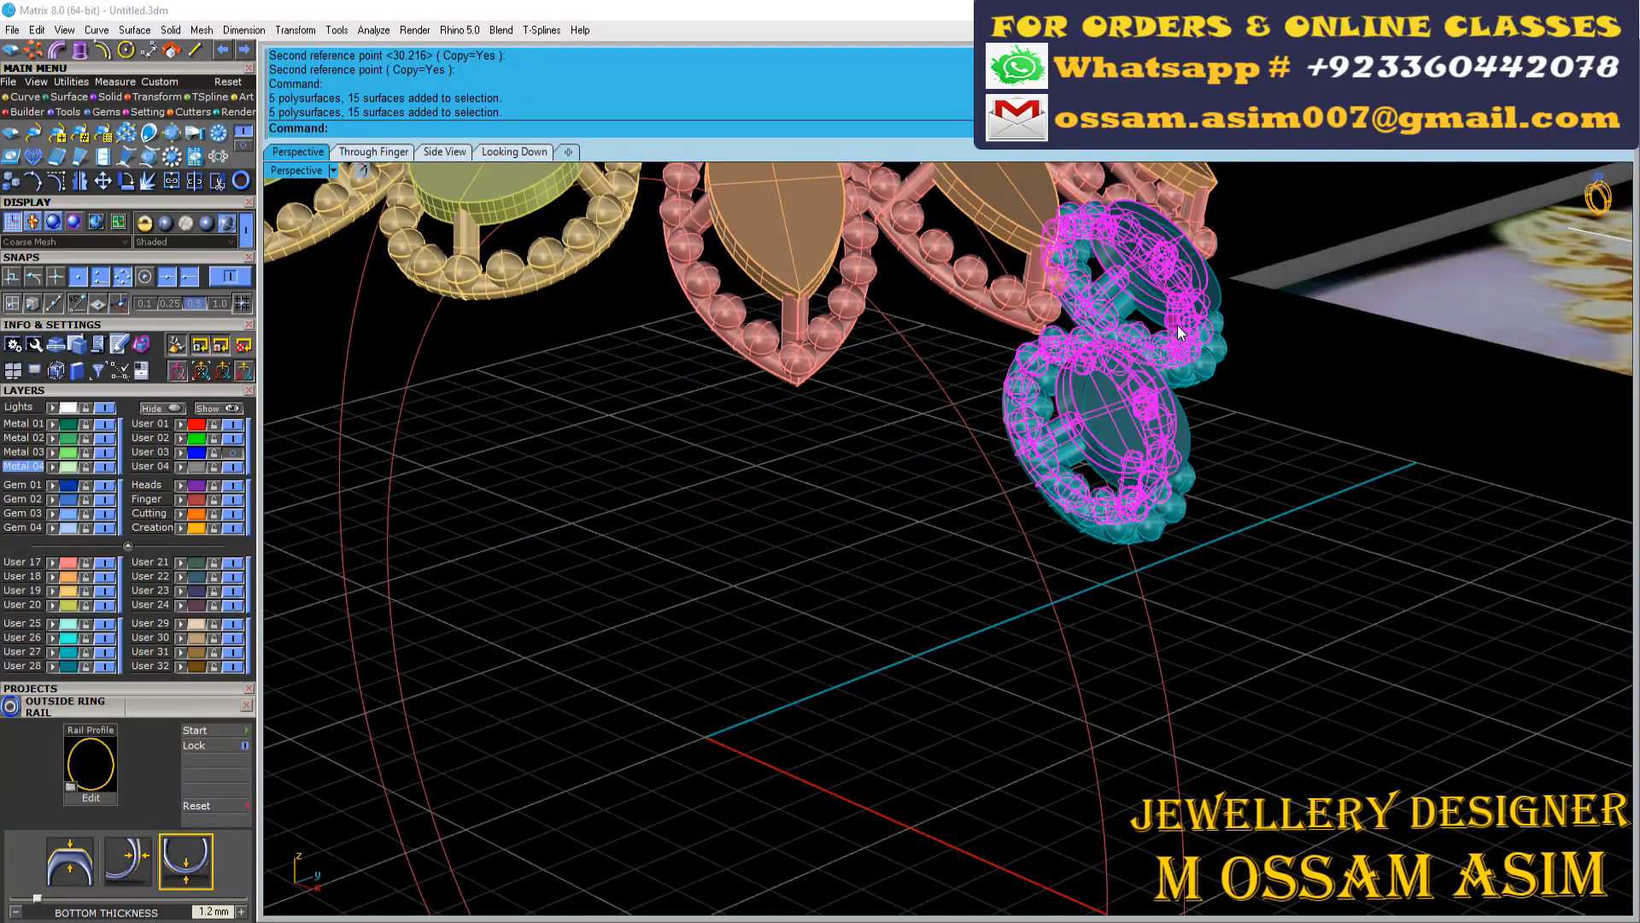
{"action": "left_click_drag", "start_coordinate": [1179, 333], "coordinate": [1180, 335]}
{"action": "right_click_drag", "start_coordinate": [1180, 335], "coordinate": [742, 701]}
{"action": "left_click", "coordinate": [864, 501]}
{"action": "left_click", "coordinate": [799, 517]}
Mirror the angled round motif across the ring's lengthwise centre axis through the origin
{"action": "scroll", "coordinate": [717, 704], "scroll_direction": "down", "scroll_amount": 3}
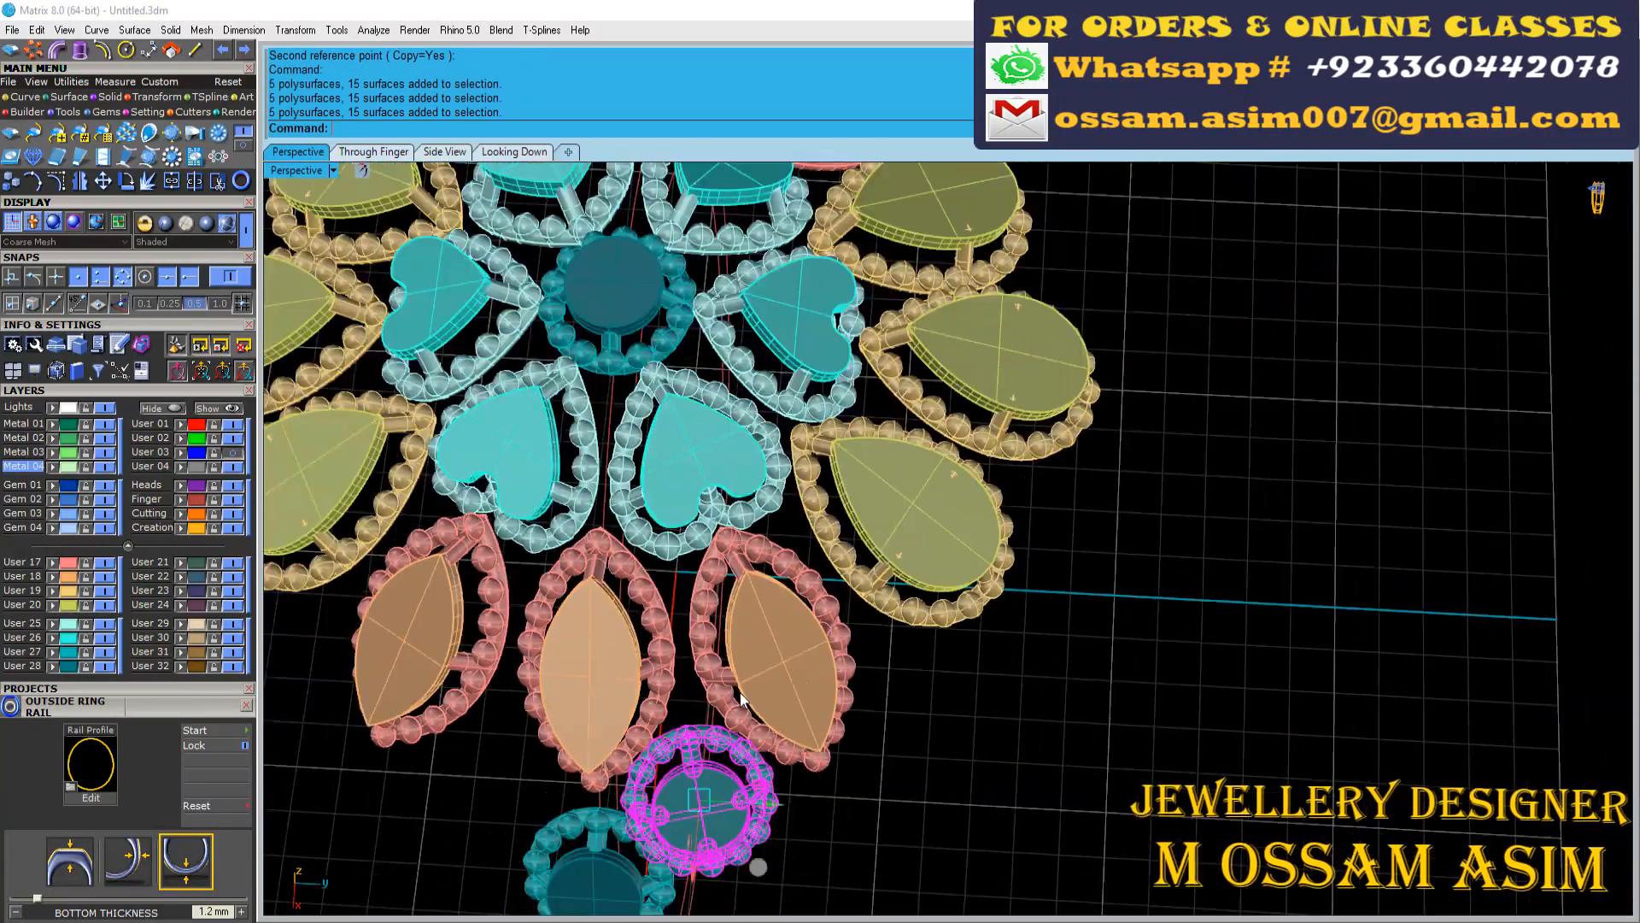
{"action": "scroll", "coordinate": [742, 701], "scroll_direction": "down", "scroll_amount": 3}
{"action": "right_click_drag", "start_coordinate": [789, 852], "coordinate": [740, 624]}
{"action": "scroll", "coordinate": [740, 625], "scroll_direction": "up", "scroll_amount": 4}
{"action": "key", "text": "m"}
{"action": "scroll", "coordinate": [755, 589], "scroll_direction": "down", "scroll_amount": 5}
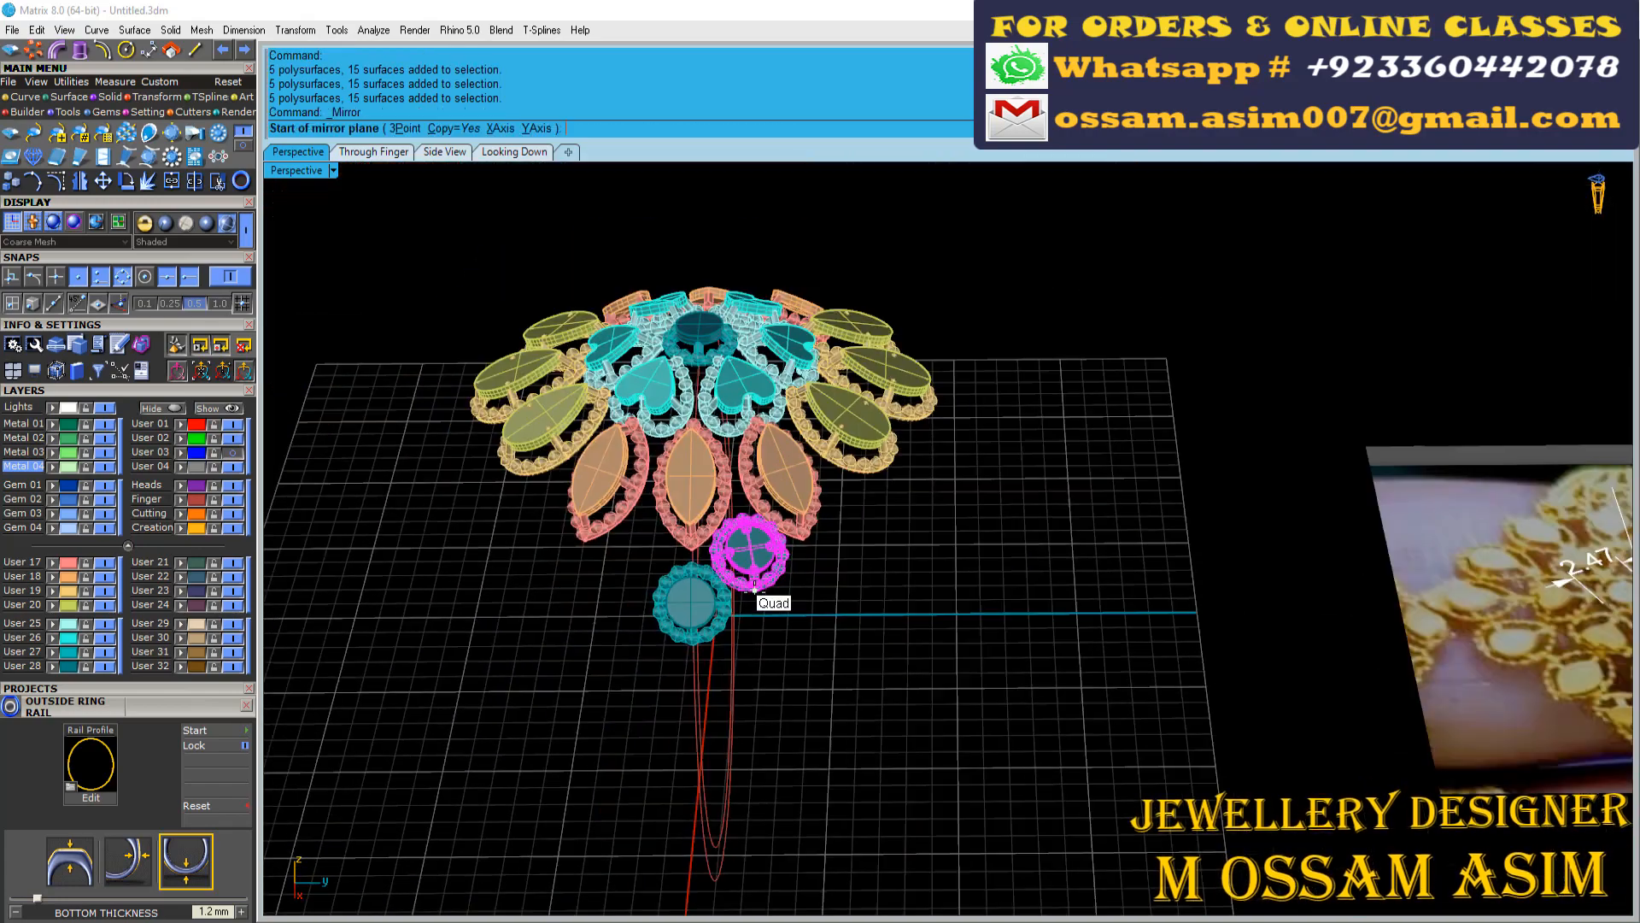
{"action": "left_click", "coordinate": [812, 863]}
{"action": "scroll", "coordinate": [755, 623], "scroll_direction": "up", "scroll_amount": 5}
Mirror the cluster of three round motifs about the origin to the opposite shoulder and save the file
{"action": "left_click_drag", "start_coordinate": [407, 777], "coordinate": [905, 421]}
{"action": "scroll", "coordinate": [904, 421], "scroll_direction": "down", "scroll_amount": 7}
{"action": "key", "text": "m"}
{"action": "key", "text": "0"}
{"action": "key", "text": "Return"}
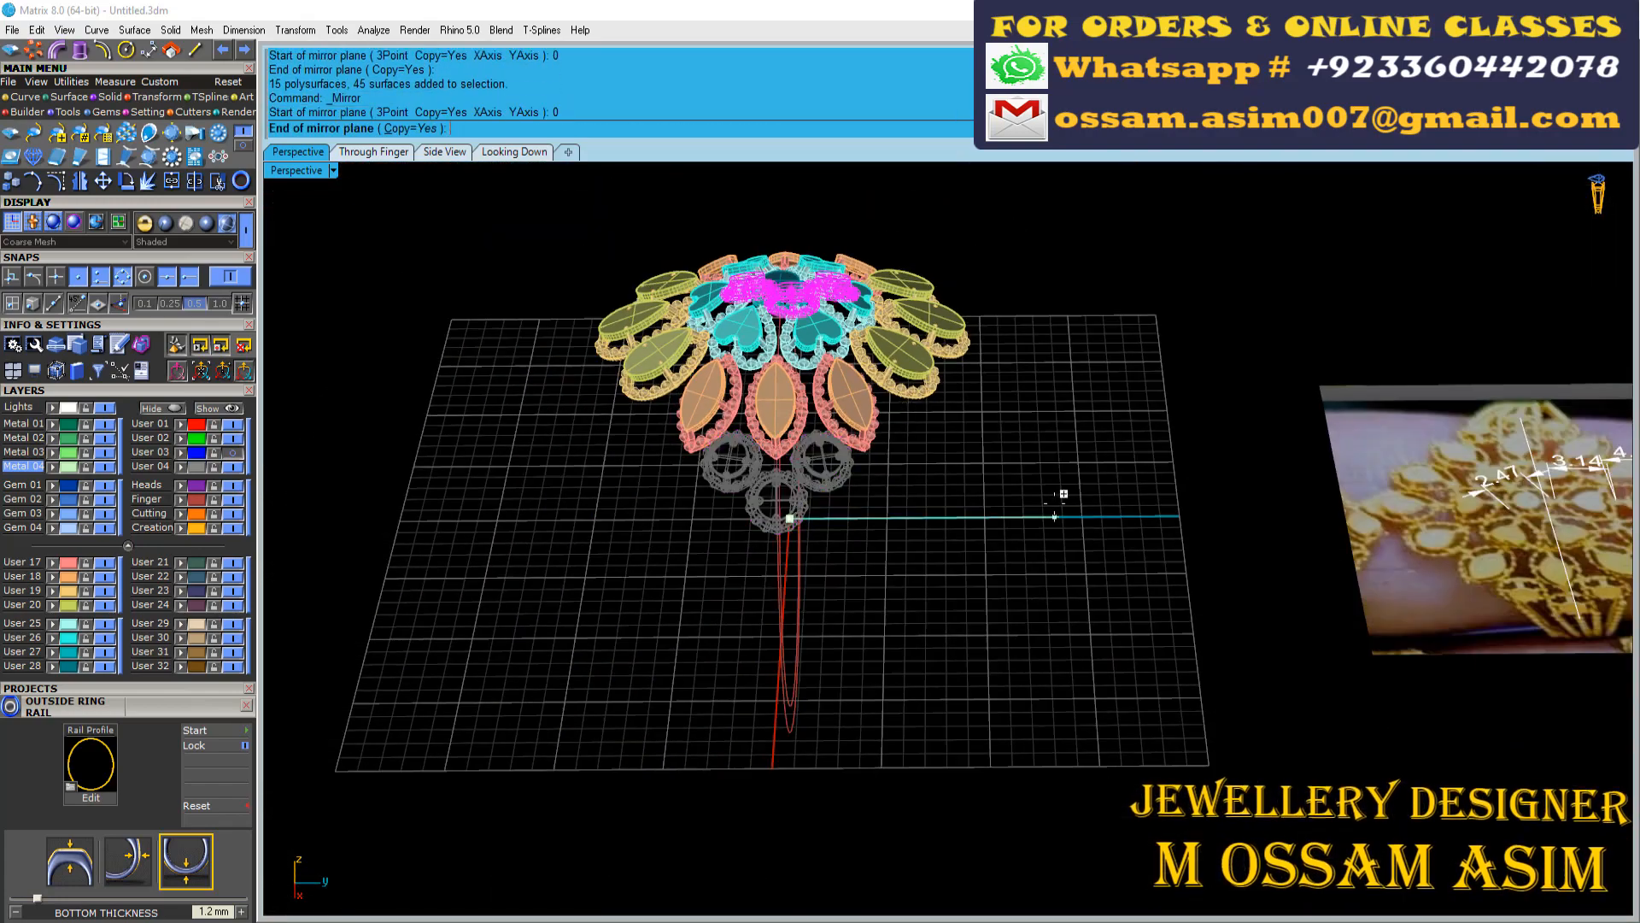
{"action": "left_click", "coordinate": [1062, 495]}
{"action": "key", "text": "ctrl+s"}
Adjust the tilt of the outermost round motif against the ring rail, checking it with the two round motifs beside it
{"action": "right_click_drag", "start_coordinate": [907, 607], "coordinate": [1046, 683]}
{"action": "scroll", "coordinate": [1010, 322], "scroll_direction": "up", "scroll_amount": 4}
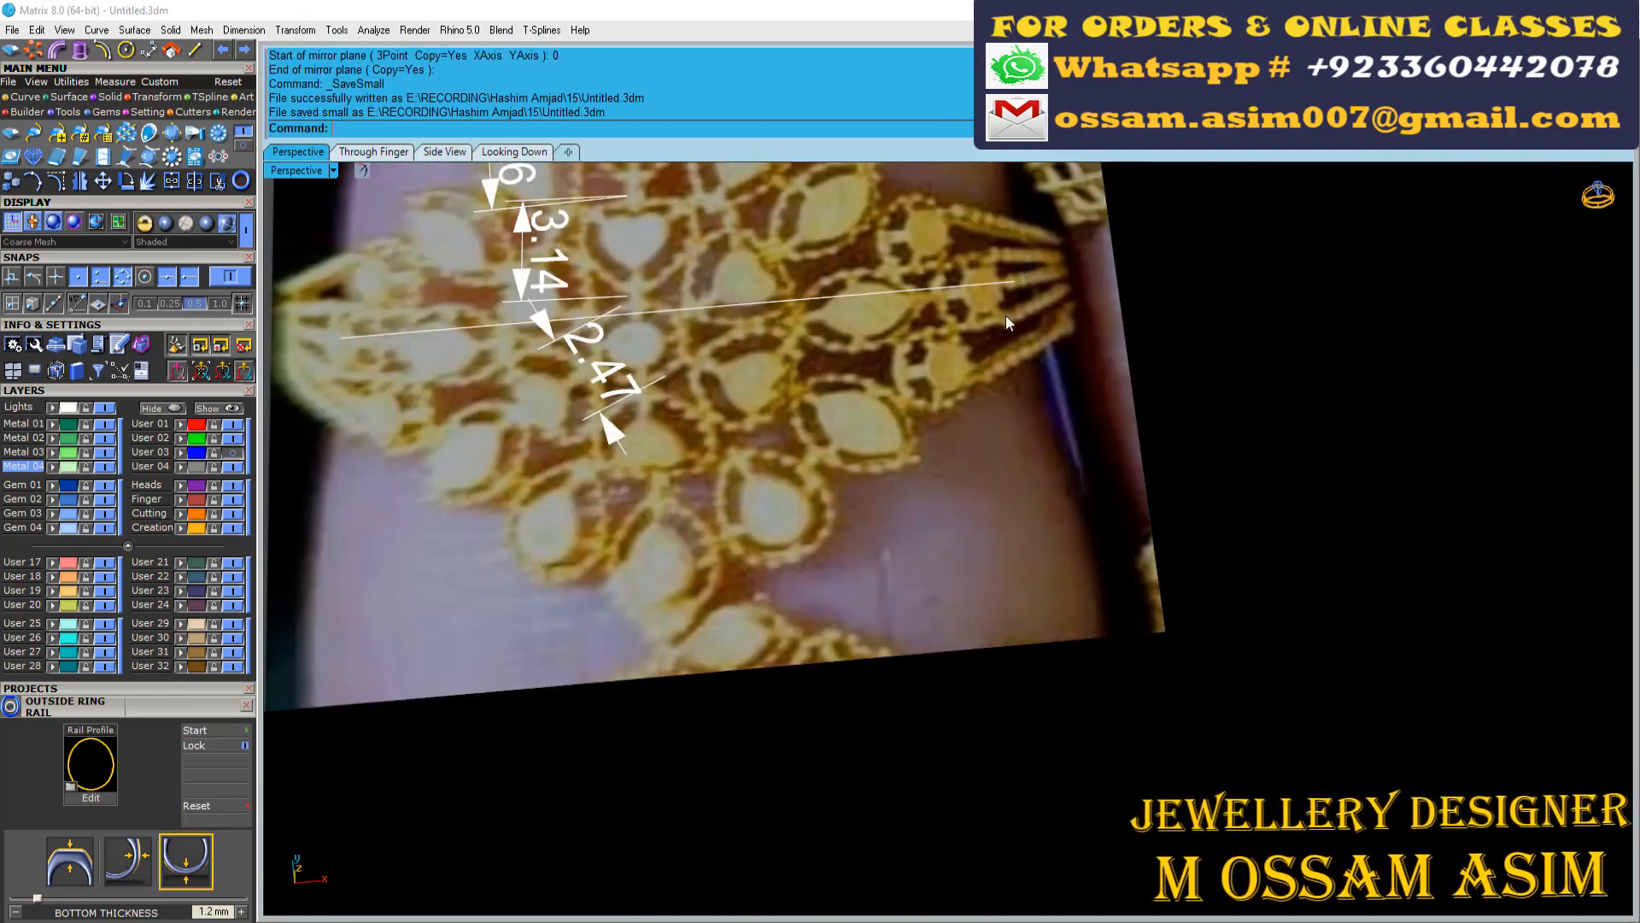
{"action": "scroll", "coordinate": [769, 547], "scroll_direction": "down", "scroll_amount": 3}
{"action": "left_click", "coordinate": [514, 152]}
{"action": "left_click", "coordinate": [395, 152]}
{"action": "right_click_drag", "start_coordinate": [861, 762], "coordinate": [871, 692]}
{"action": "scroll", "coordinate": [872, 692], "scroll_direction": "up", "scroll_amount": 4}
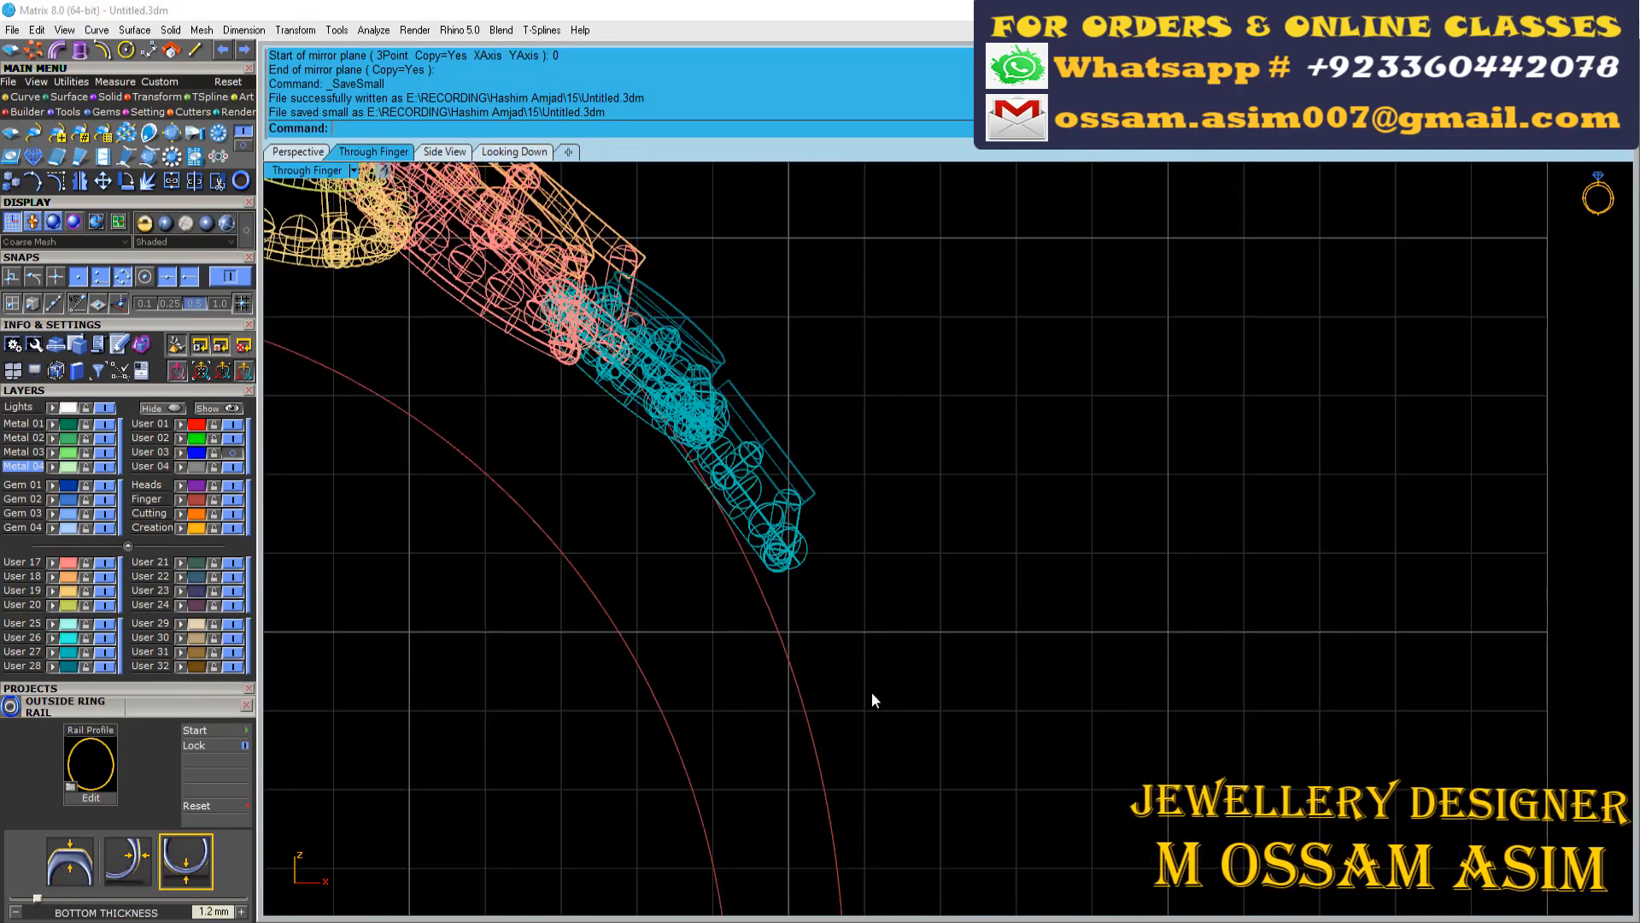
{"action": "scroll", "coordinate": [872, 692], "scroll_direction": "down", "scroll_amount": 4}
{"action": "left_click", "coordinate": [829, 700]}
{"action": "right_click_drag", "start_coordinate": [937, 642], "coordinate": [1017, 603]}
{"action": "scroll", "coordinate": [1016, 603], "scroll_direction": "up", "scroll_amount": 3}
{"action": "left_click", "coordinate": [1010, 524]}
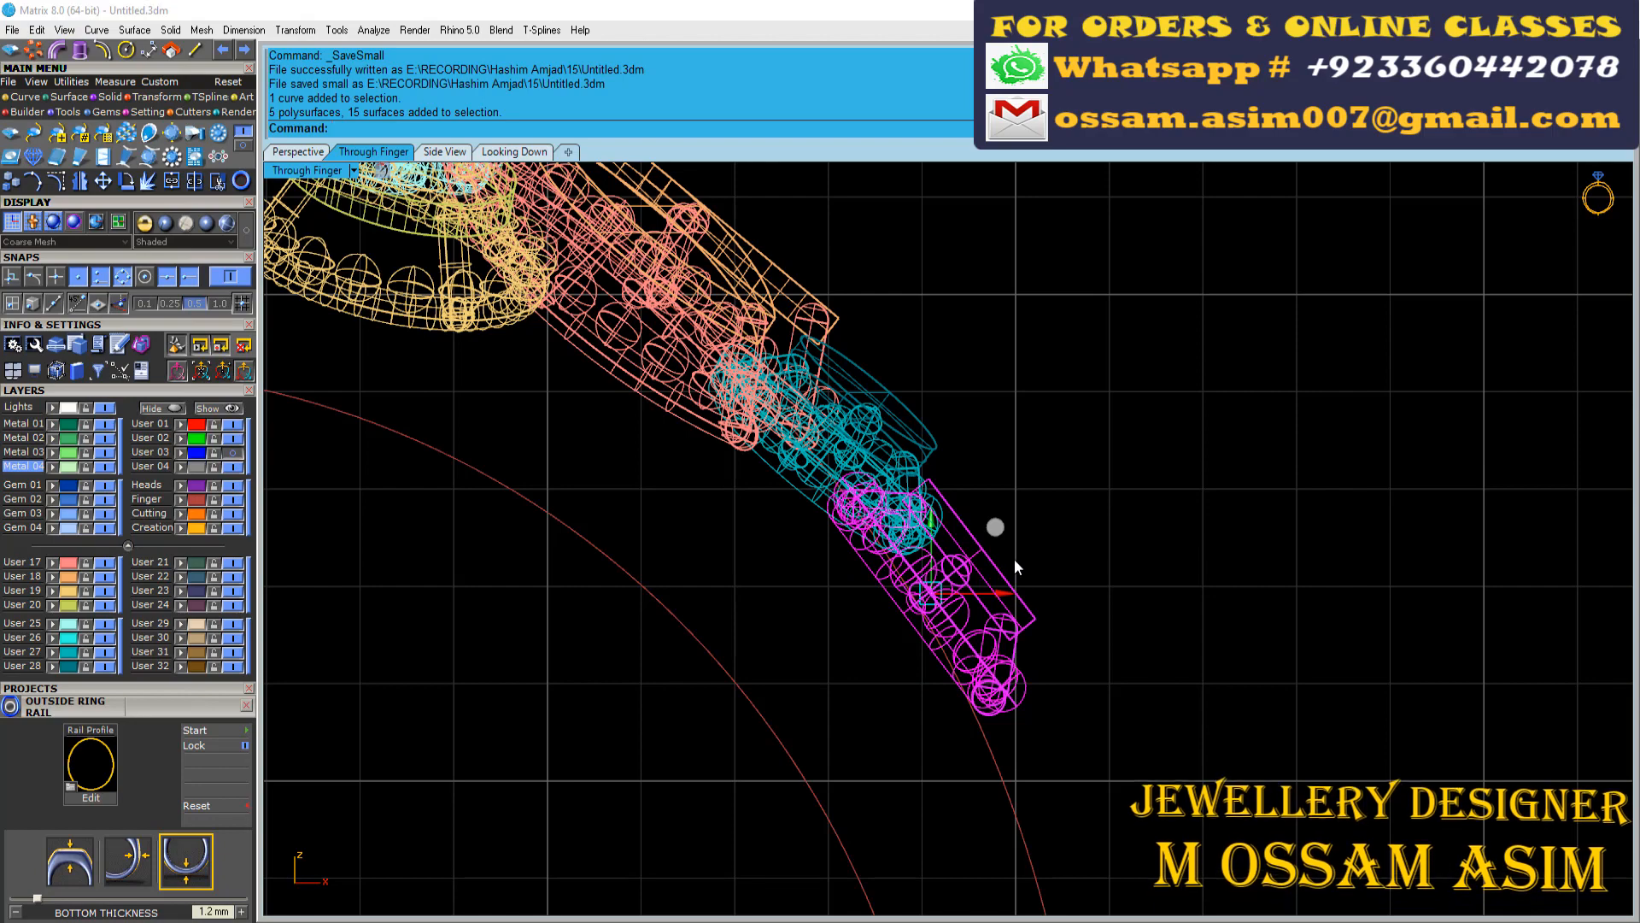
{"action": "left_click_drag", "start_coordinate": [1016, 561], "coordinate": [1018, 572]}
{"action": "left_click", "coordinate": [902, 403]}
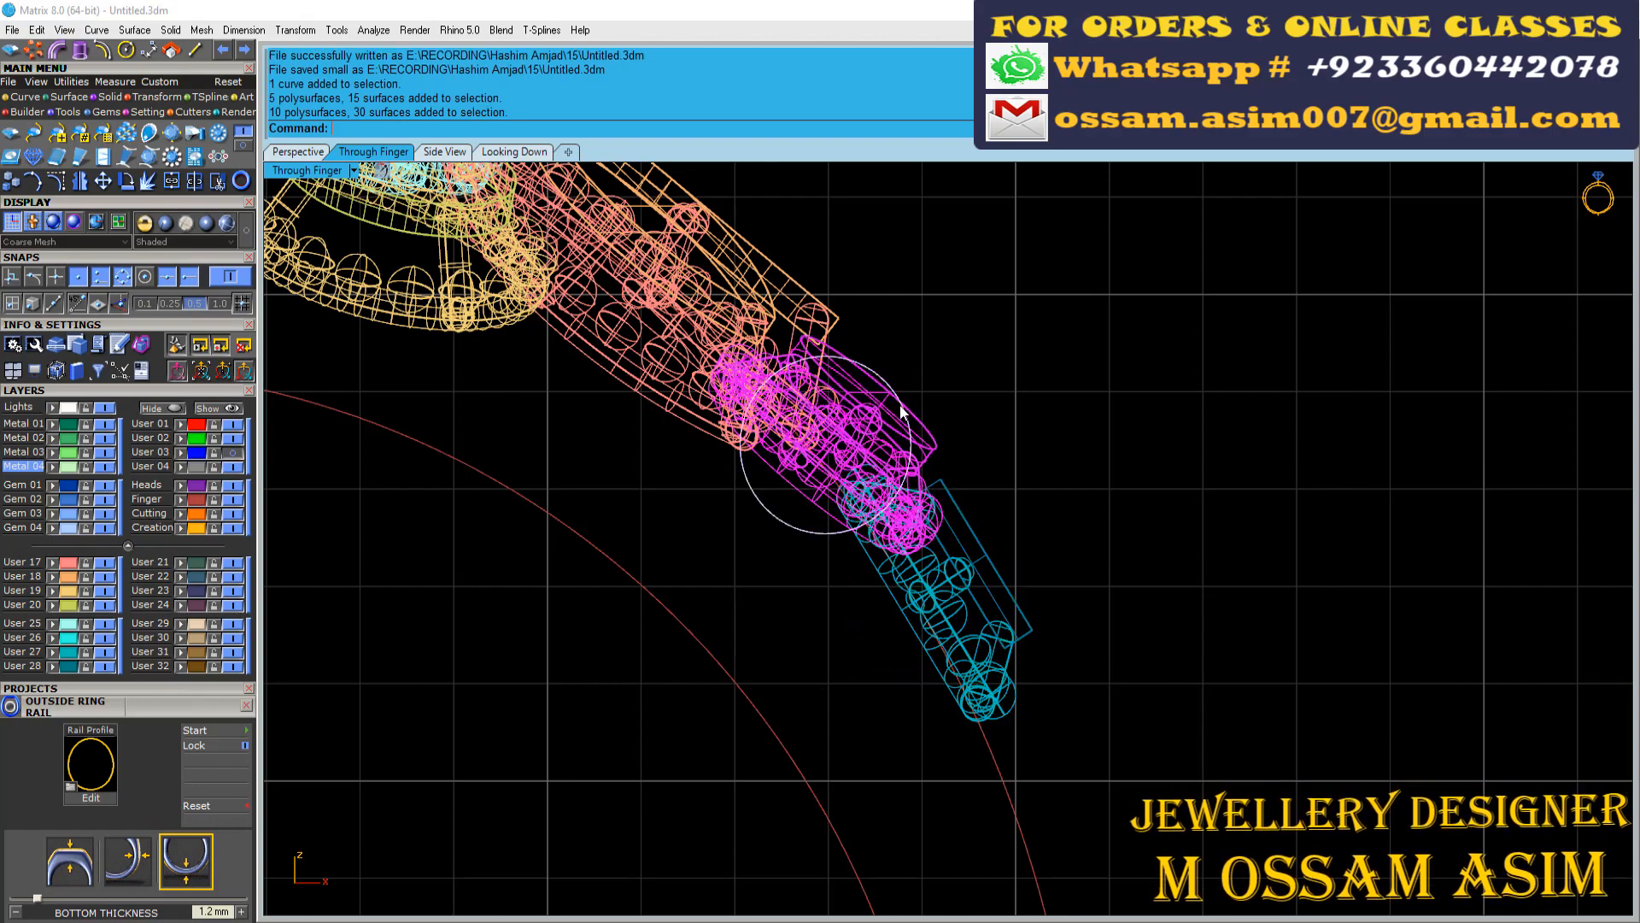
{"action": "left_click", "coordinate": [928, 386]}
Compare the adjusted round motif cluster with the reference photo and save the file
{"action": "scroll", "coordinate": [1006, 569], "scroll_direction": "down", "scroll_amount": 12}
{"action": "left_click", "coordinate": [540, 153]}
{"action": "scroll", "coordinate": [736, 272], "scroll_direction": "up", "scroll_amount": 6}
{"action": "right_click_drag", "start_coordinate": [757, 214], "coordinate": [731, 602]}
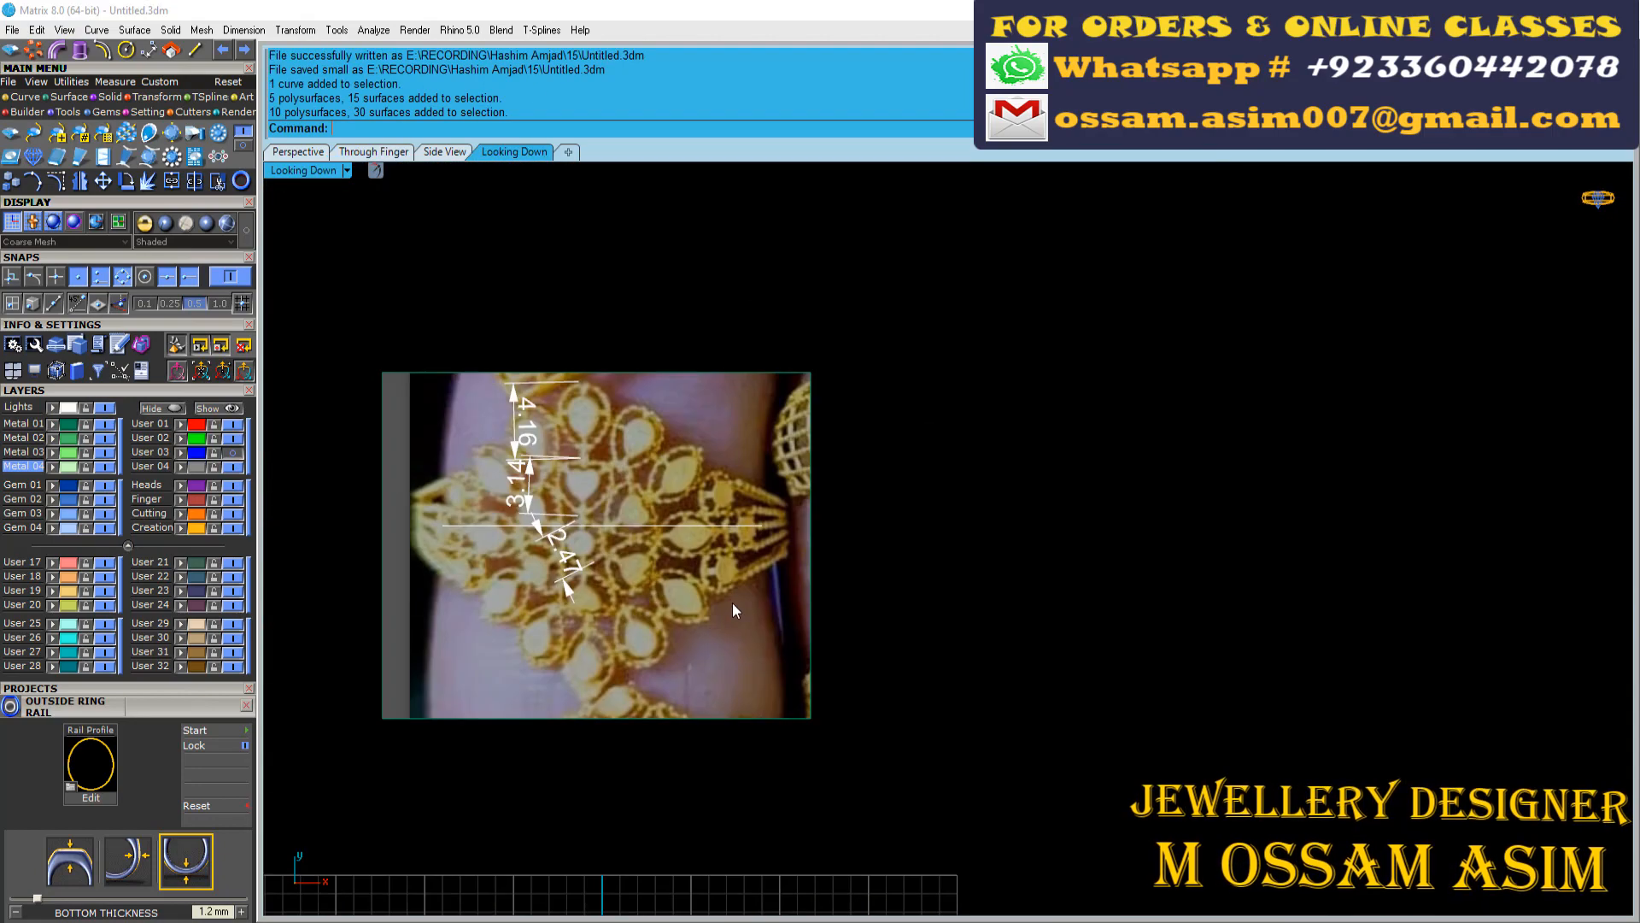
{"action": "scroll", "coordinate": [732, 600], "scroll_direction": "up", "scroll_amount": 6}
{"action": "right_click_drag", "start_coordinate": [817, 438], "coordinate": [897, 491]}
{"action": "key", "text": "ctrl+s"}
{"action": "scroll", "coordinate": [730, 466], "scroll_direction": "down", "scroll_amount": 4}
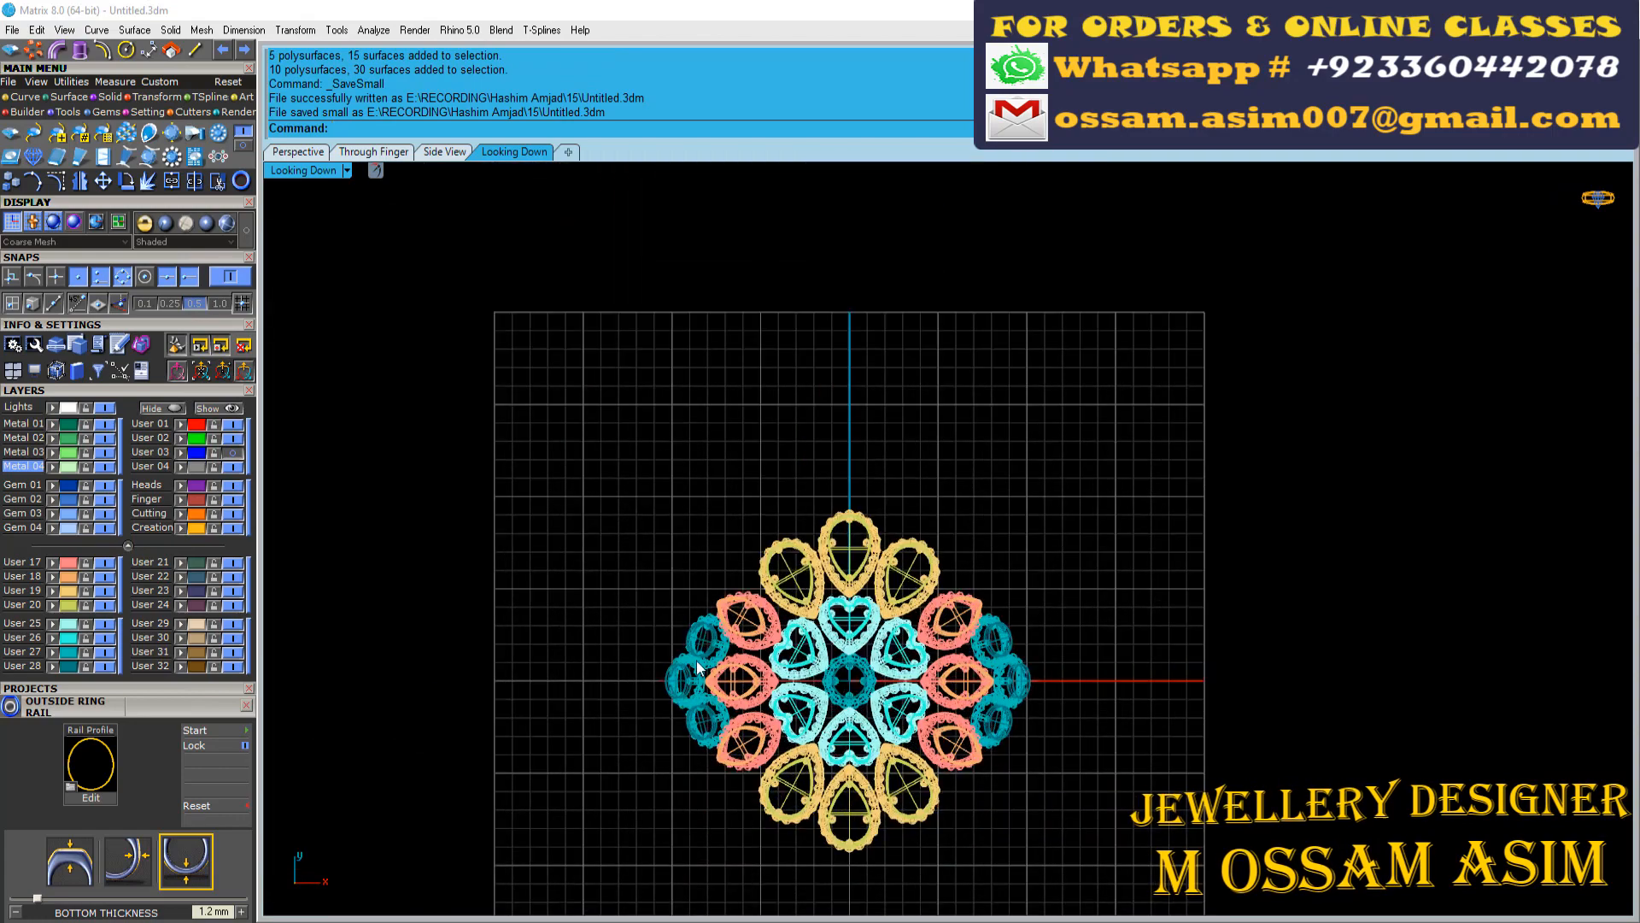
{"action": "scroll", "coordinate": [582, 515], "scroll_direction": "up", "scroll_amount": 3}
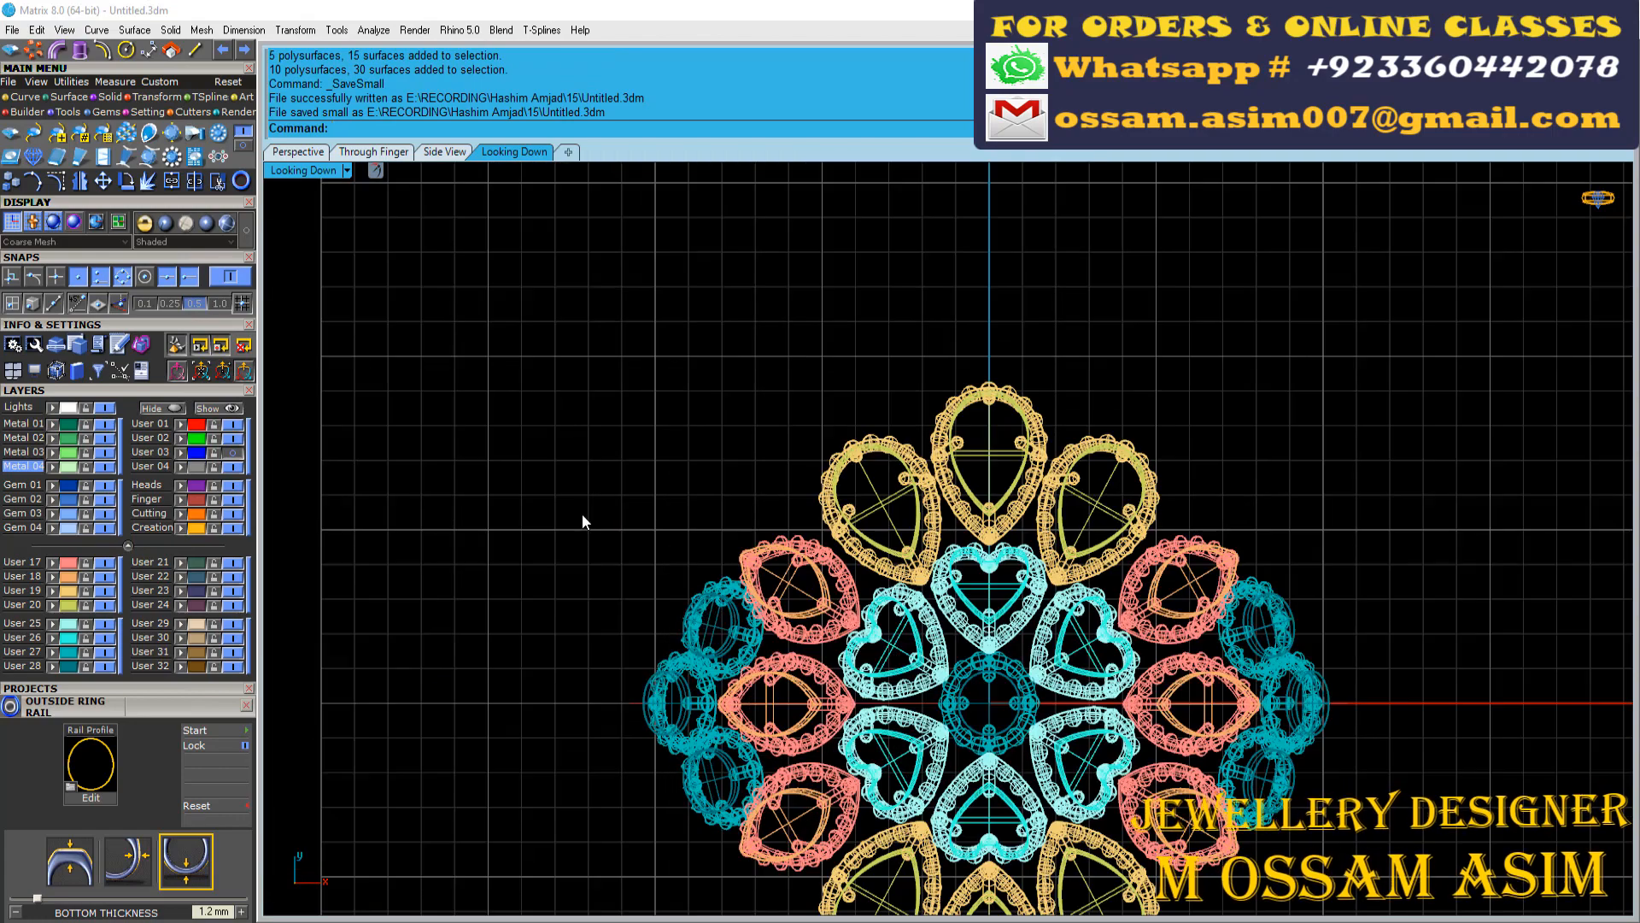
Replace the three round motifs on the opposite shoulder with a mirrored copy of the adjusted cluster, mirrored about the origin
{"action": "key", "text": "ctrl+y"}
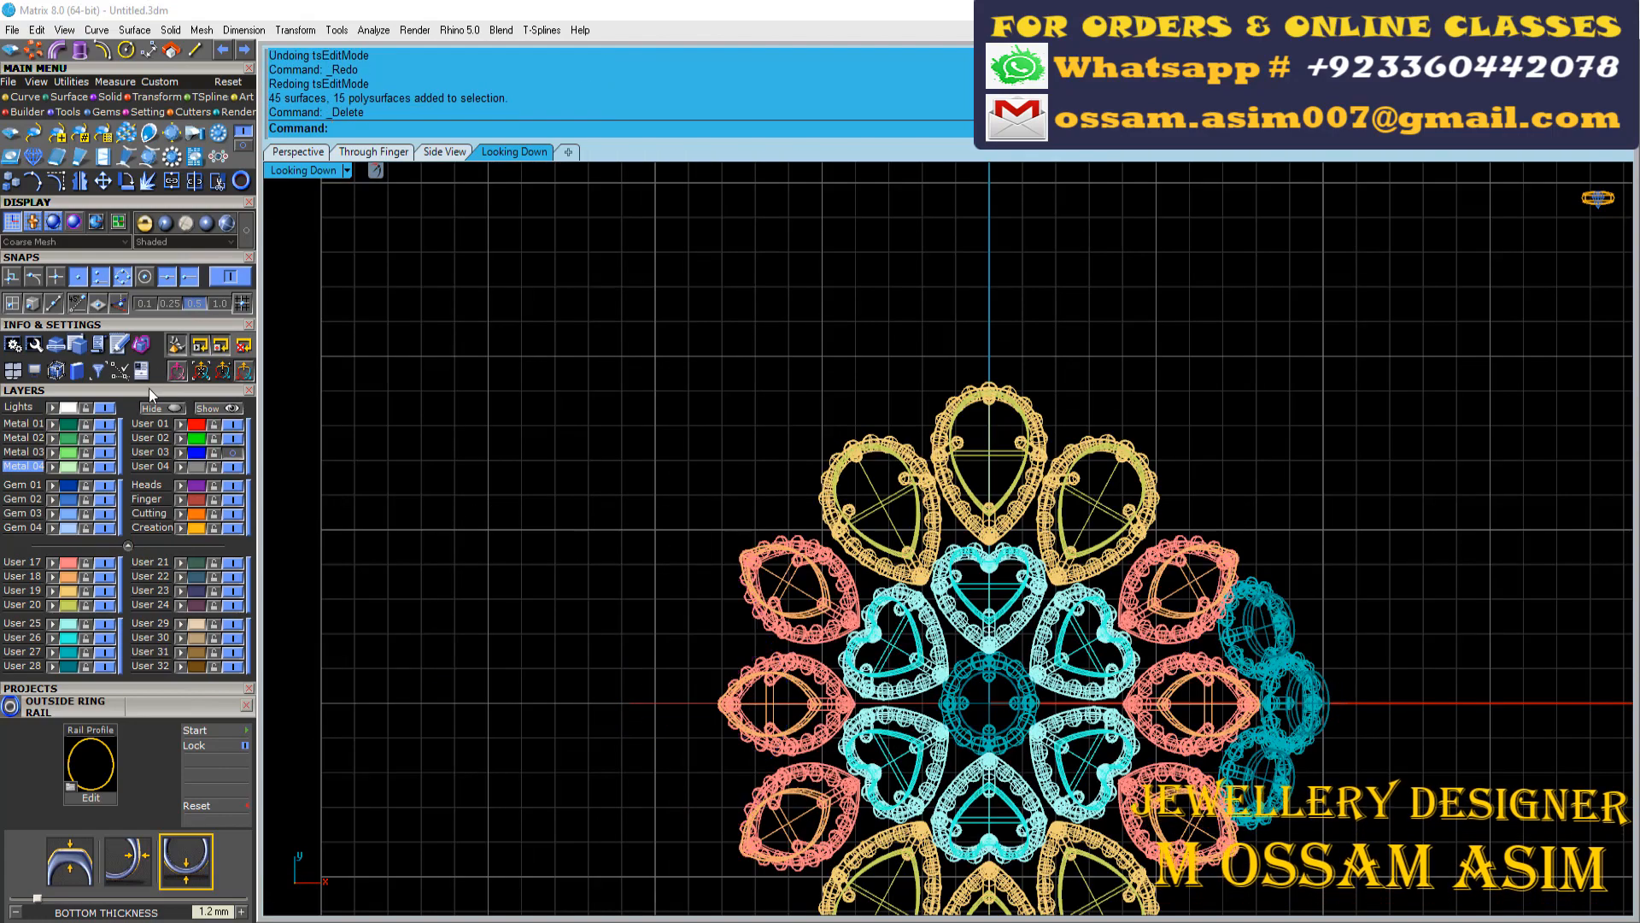
{"action": "left_click", "coordinate": [220, 350]}
{"action": "left_click_drag", "start_coordinate": [1139, 422], "coordinate": [1273, 753]}
{"action": "left_click", "coordinate": [80, 180]}
{"action": "scroll", "coordinate": [1237, 694], "scroll_direction": "down", "scroll_amount": 8}
{"action": "type", "text": "0"}
{"action": "key", "text": "Return"}
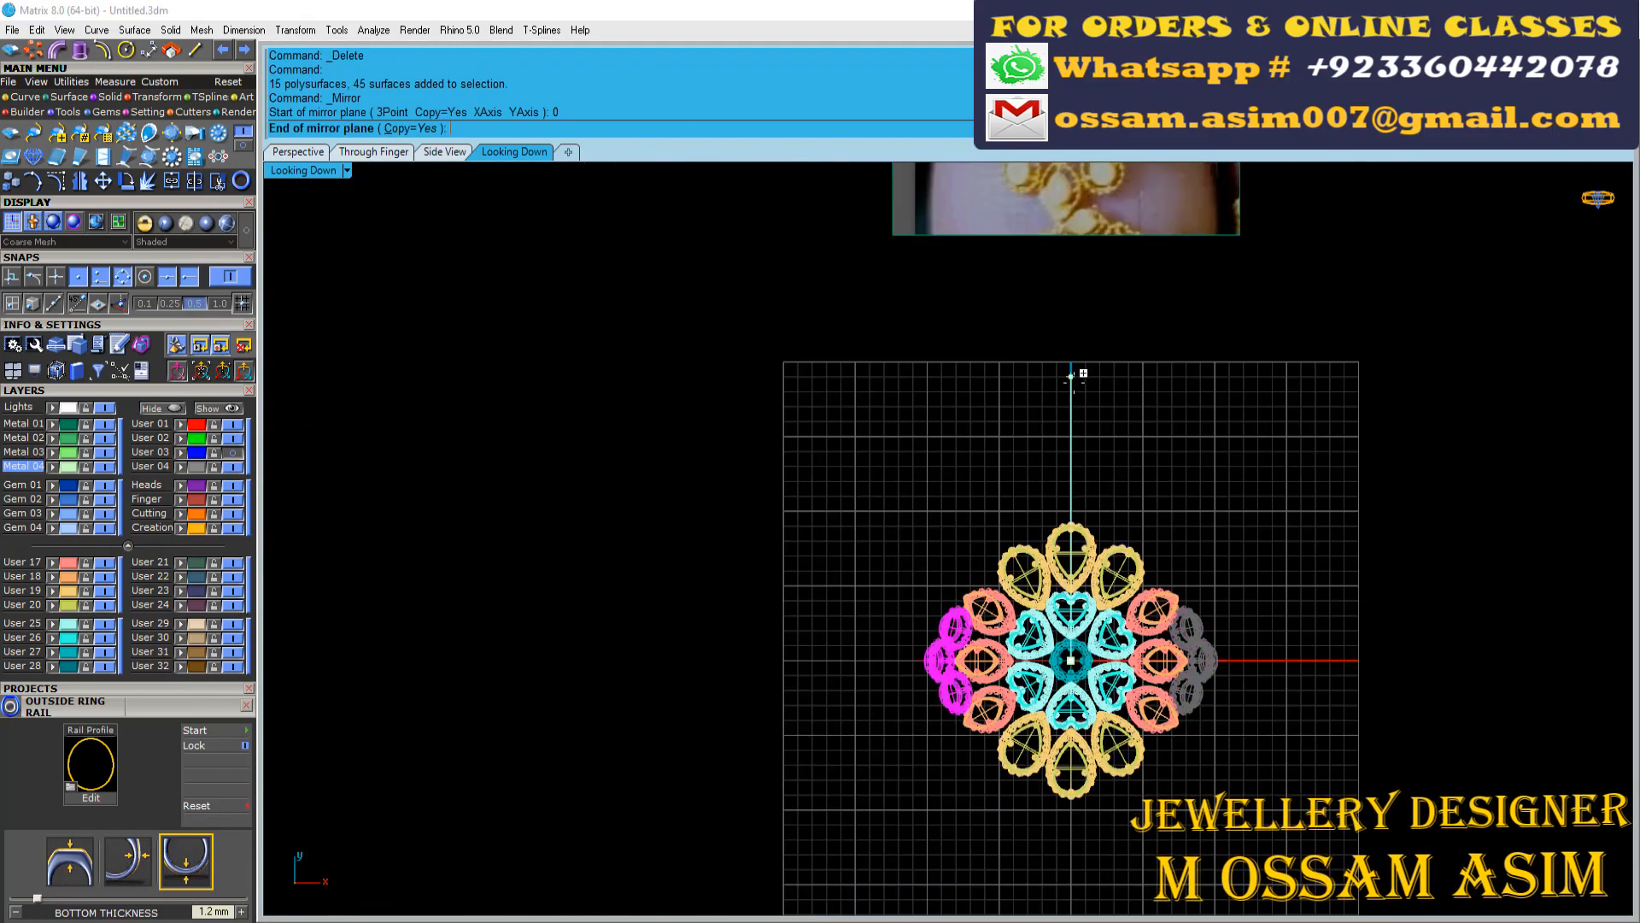
{"action": "left_click", "coordinate": [1079, 373]}
Examine how the shank bars leave the round motifs at the shoulders in the reference photo
{"action": "scroll", "coordinate": [1162, 567], "scroll_direction": "up", "scroll_amount": 6}
{"action": "scroll", "coordinate": [823, 580], "scroll_direction": "down", "scroll_amount": 5}
{"action": "right_click_drag", "start_coordinate": [940, 214], "coordinate": [897, 413]}
{"action": "scroll", "coordinate": [863, 342], "scroll_direction": "up", "scroll_amount": 9}
{"action": "scroll", "coordinate": [854, 342], "scroll_direction": "down", "scroll_amount": 6}
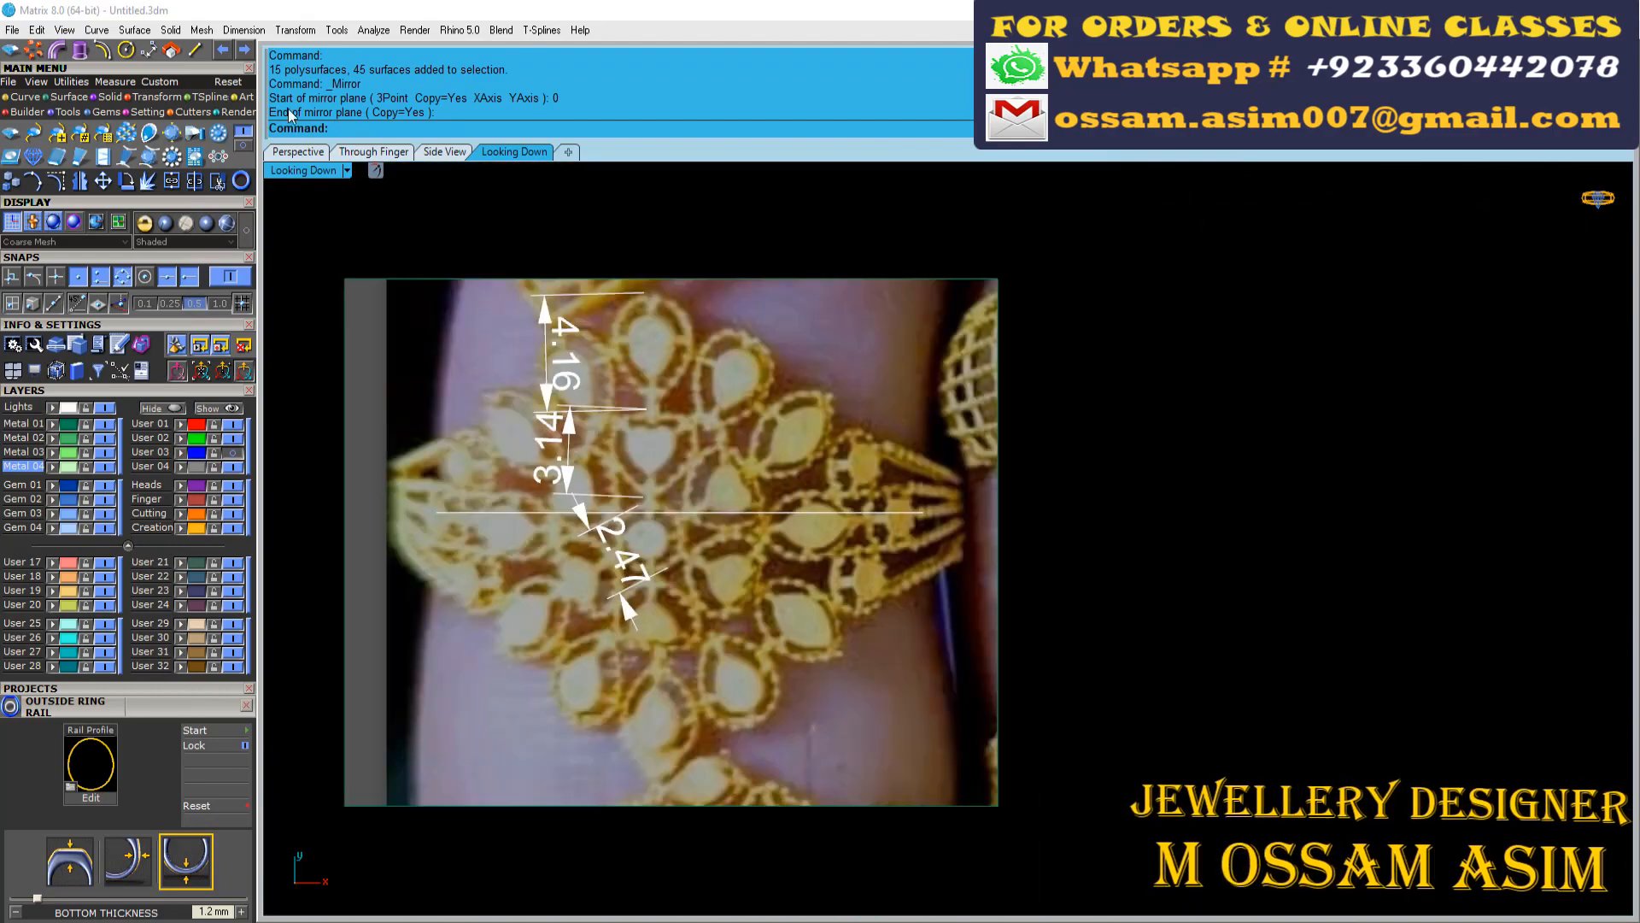
{"action": "left_click", "coordinate": [297, 152]}
{"action": "right_click_drag", "start_coordinate": [546, 427], "coordinate": [469, 421]}
{"action": "scroll", "coordinate": [743, 427], "scroll_direction": "up", "scroll_amount": 8}
{"action": "right_click_drag", "start_coordinate": [880, 299], "coordinate": [838, 341]}
{"action": "left_click", "coordinate": [504, 154]}
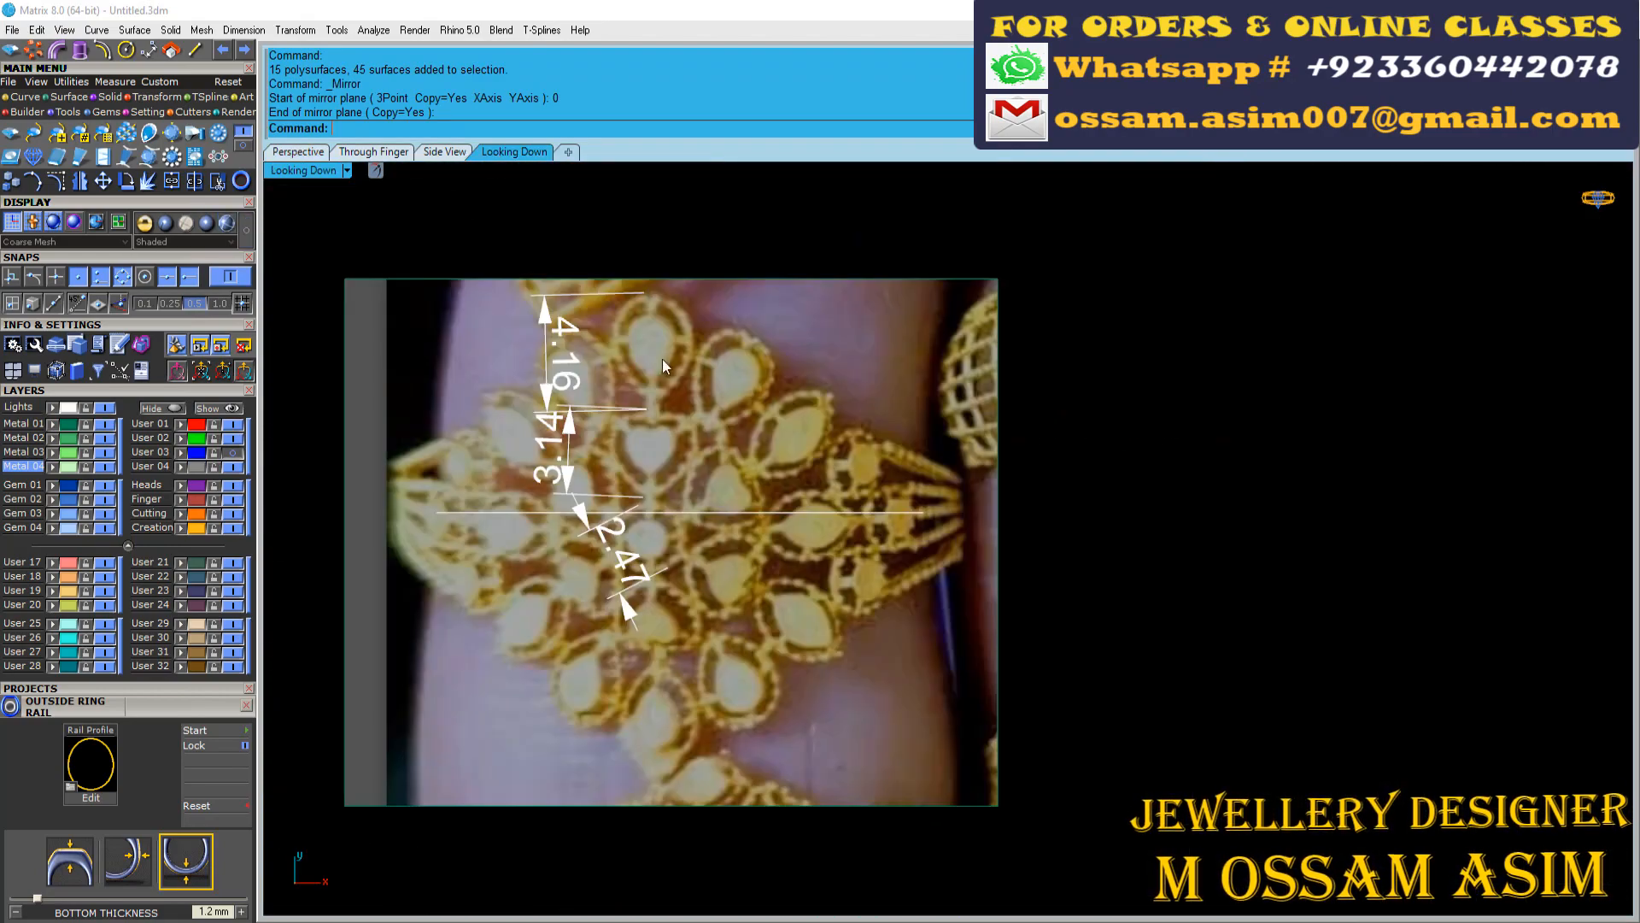
{"action": "scroll", "coordinate": [701, 479], "scroll_direction": "down", "scroll_amount": 4}
{"action": "right_click_drag", "start_coordinate": [812, 838], "coordinate": [834, 517]}
{"action": "scroll", "coordinate": [836, 628], "scroll_direction": "up", "scroll_amount": 8}
Draw a straight line from the upper round motif's outer side outwards towards the ring's shank
{"action": "left_click", "coordinate": [194, 50]}
{"action": "scroll", "coordinate": [842, 547], "scroll_direction": "up", "scroll_amount": 6}
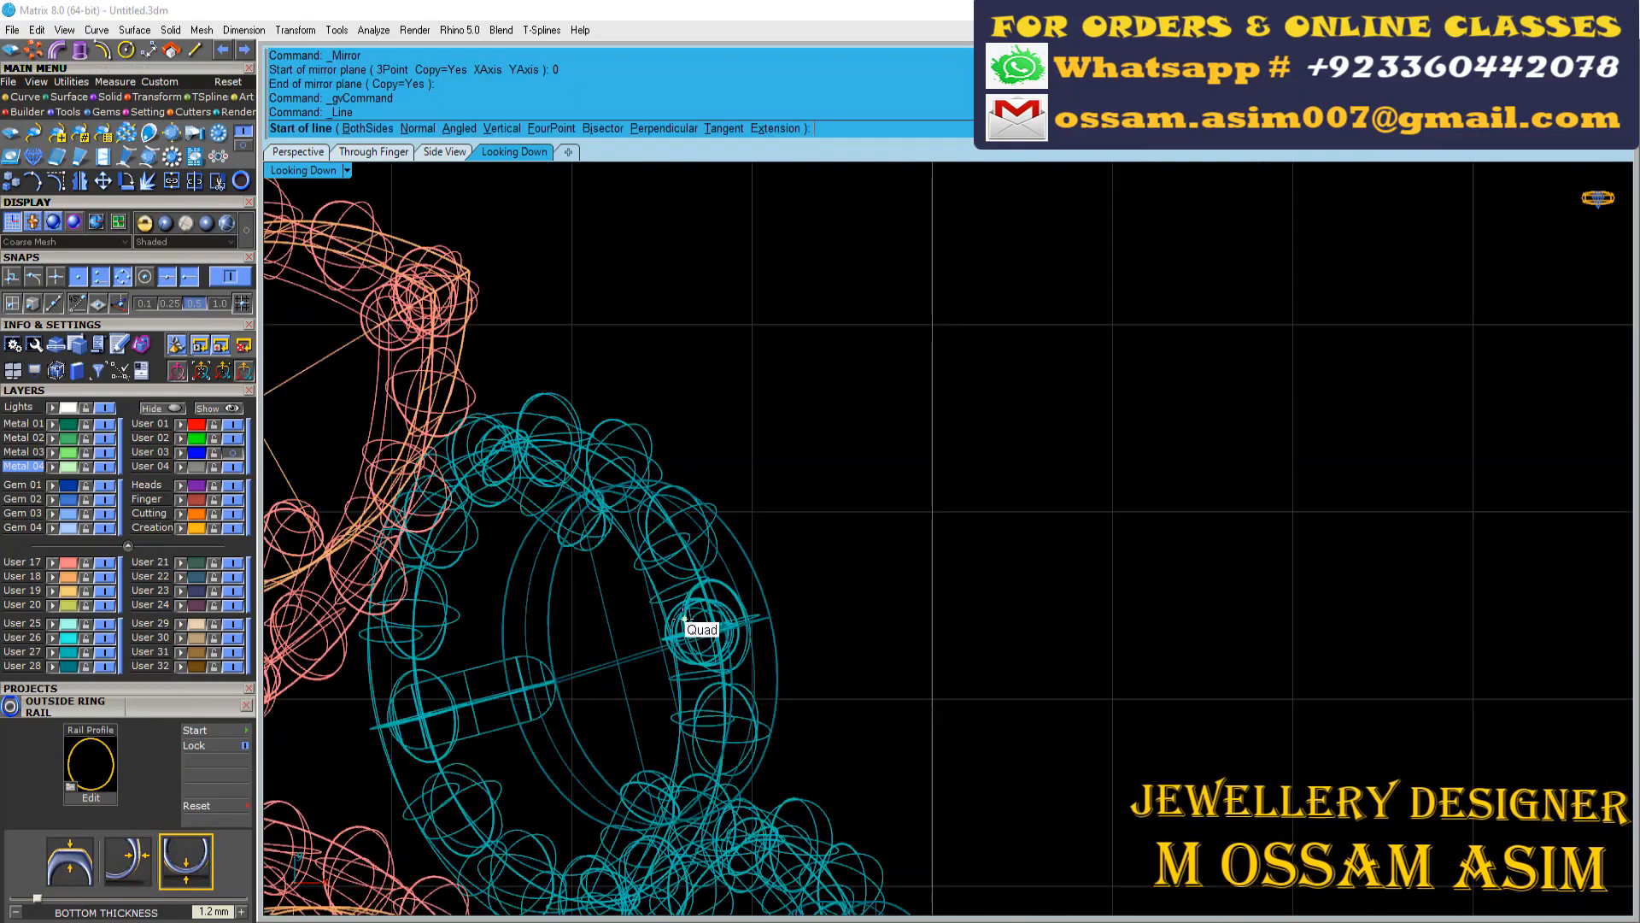
{"action": "scroll", "coordinate": [664, 607], "scroll_direction": "up", "scroll_amount": 7}
{"action": "left_click", "coordinate": [644, 608]}
{"action": "scroll", "coordinate": [644, 606], "scroll_direction": "down", "scroll_amount": 9}
{"action": "scroll", "coordinate": [1173, 488], "scroll_direction": "down", "scroll_amount": 3}
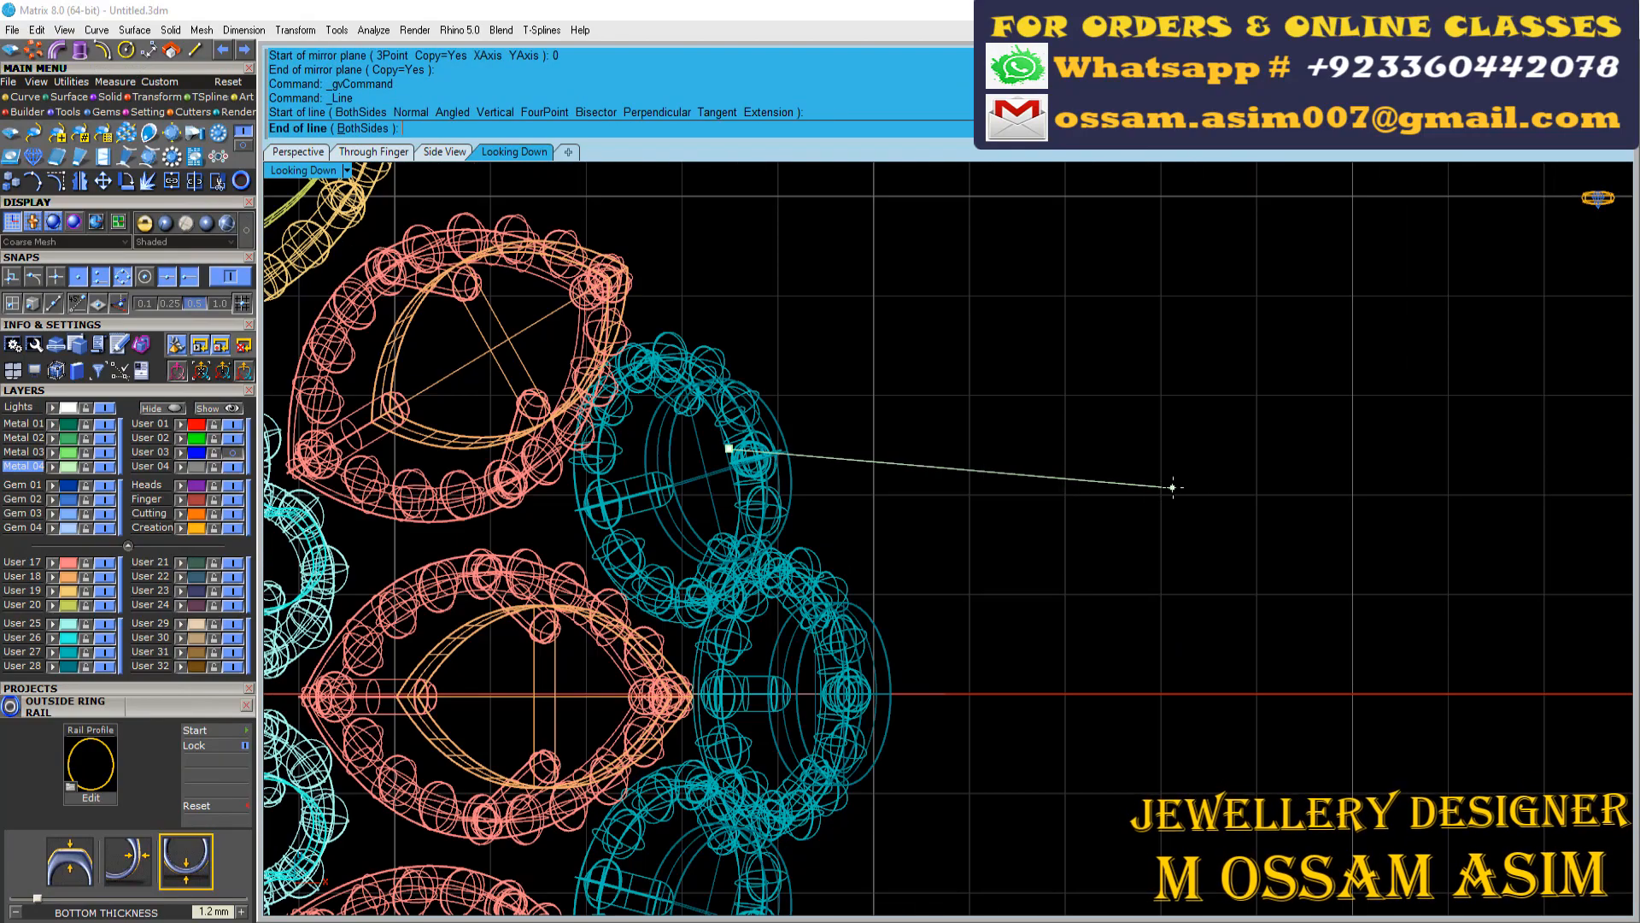
{"action": "scroll", "coordinate": [1350, 521], "scroll_direction": "down", "scroll_amount": 3}
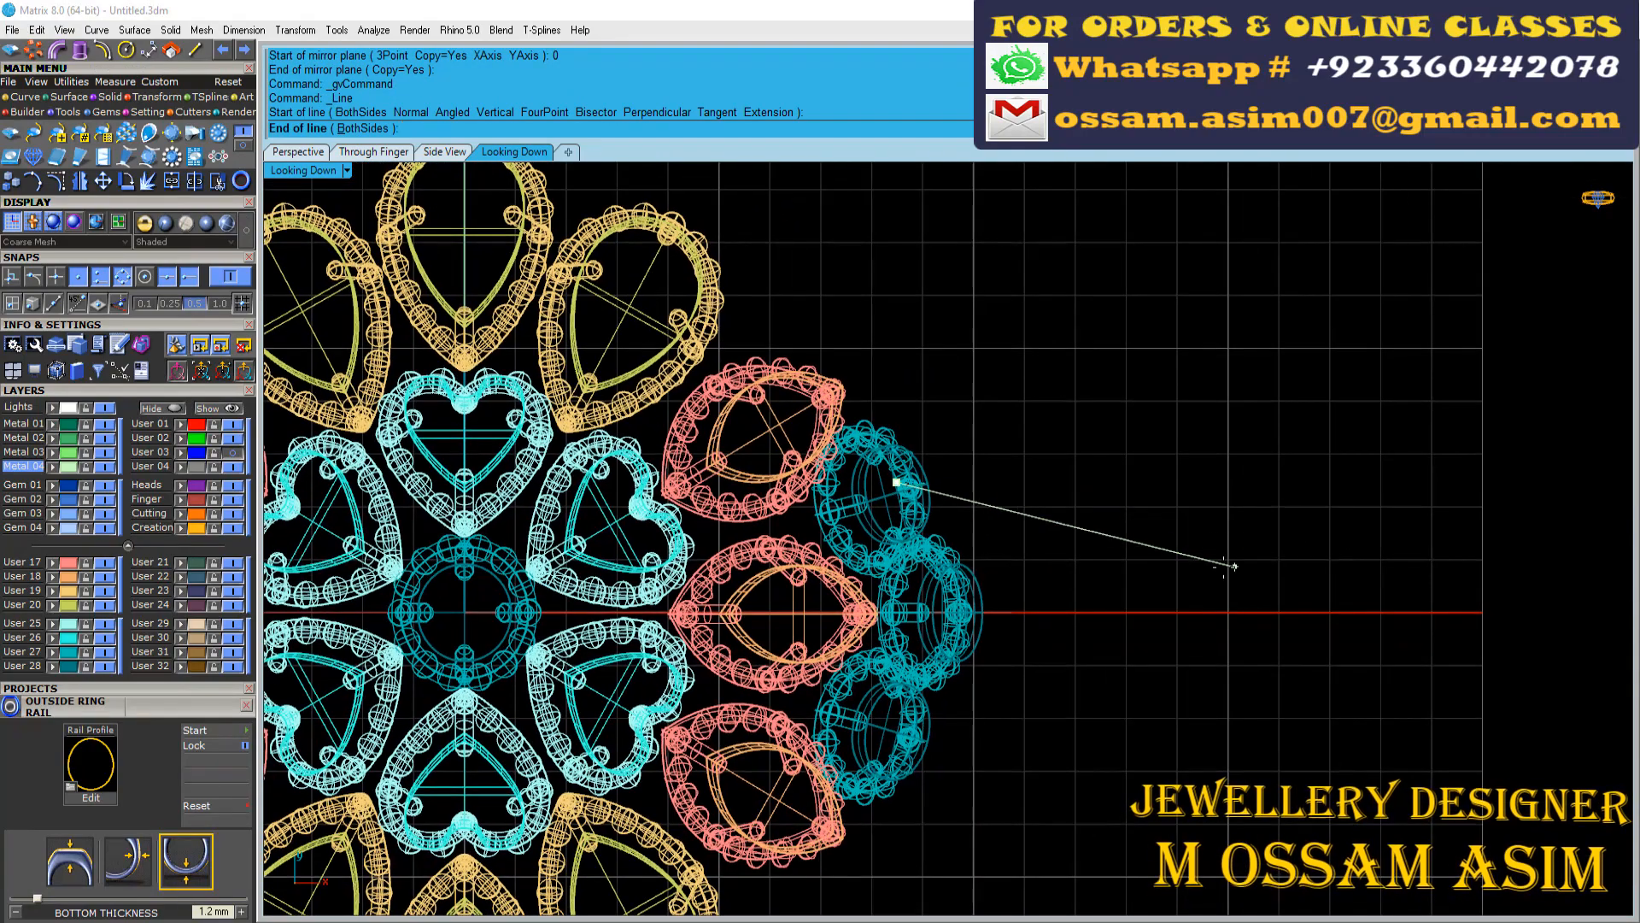
{"action": "left_click", "coordinate": [1238, 567]}
Try a both-sided line centred on the outer ring rail with a half-length of 2.5/2
{"action": "scroll", "coordinate": [1228, 609], "scroll_direction": "up", "scroll_amount": 3}
{"action": "left_click", "coordinate": [374, 154]}
{"action": "left_click", "coordinate": [298, 152]}
{"action": "right_click_drag", "start_coordinate": [841, 513], "coordinate": [761, 573]}
{"action": "scroll", "coordinate": [795, 573], "scroll_direction": "up", "scroll_amount": 5}
{"action": "right_click", "coordinate": [195, 51]}
{"action": "right_click_drag", "start_coordinate": [948, 487], "coordinate": [893, 647]}
{"action": "left_click", "coordinate": [815, 544]}
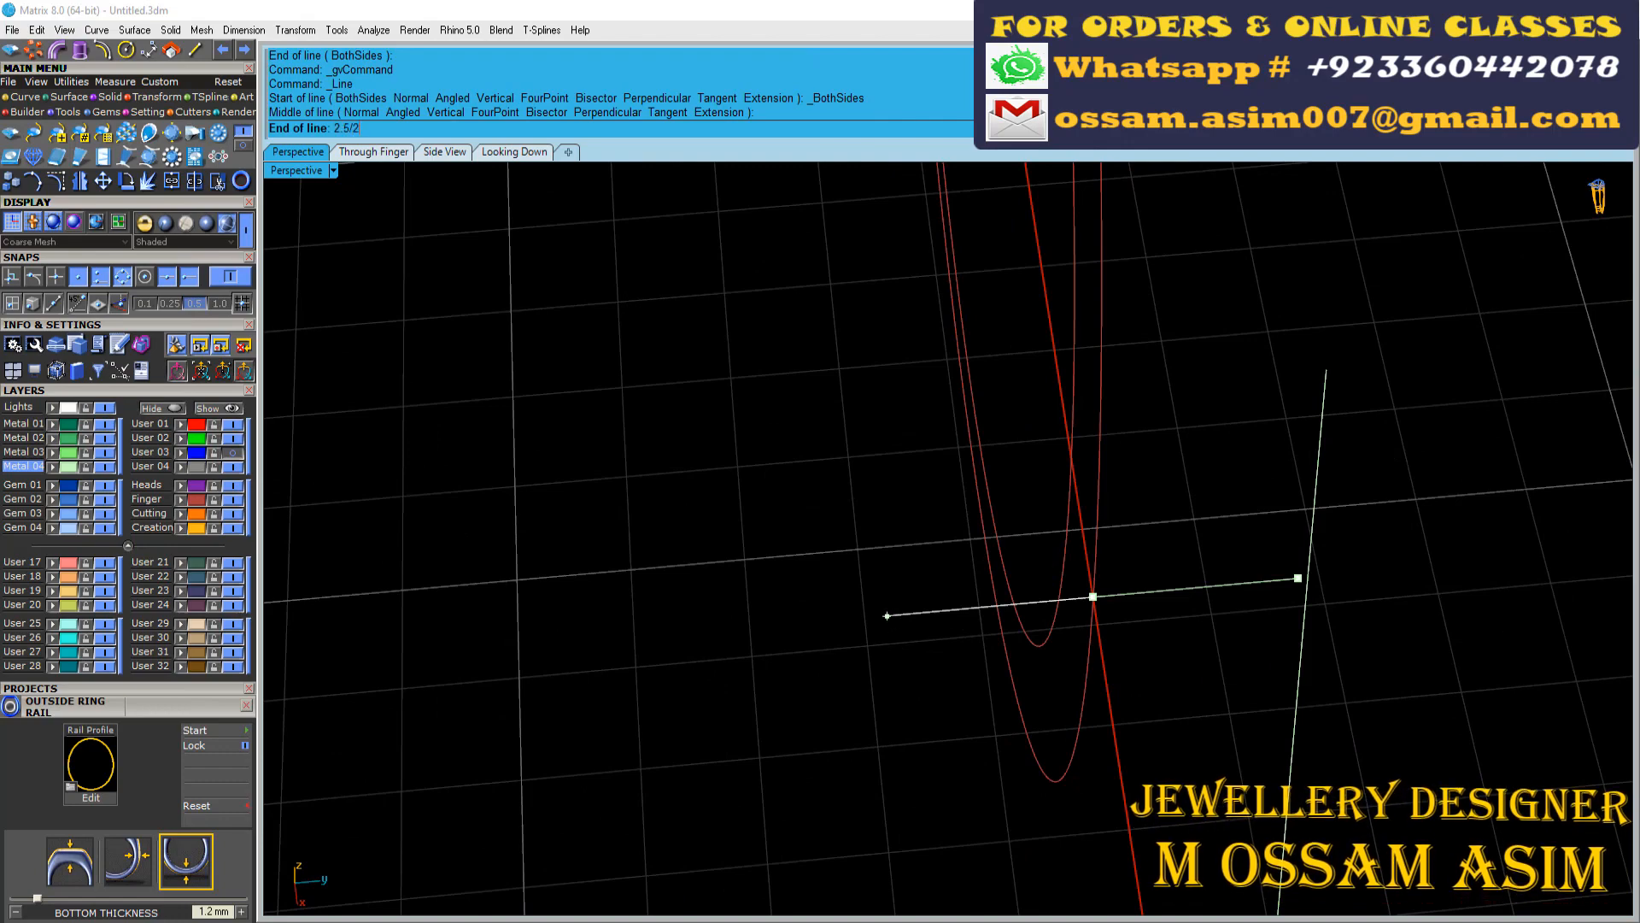
{"action": "key", "text": "Return"}
{"action": "left_click", "coordinate": [886, 615]}
Draw a both-sided line centred on the outer ring rail with a half-length of 1.5
{"action": "scroll", "coordinate": [1016, 637], "scroll_direction": "down", "scroll_amount": 5}
{"action": "right_click_drag", "start_coordinate": [1054, 601], "coordinate": [1150, 604]}
{"action": "scroll", "coordinate": [1099, 674], "scroll_direction": "up", "scroll_amount": 4}
{"action": "right_click", "coordinate": [1082, 678]}
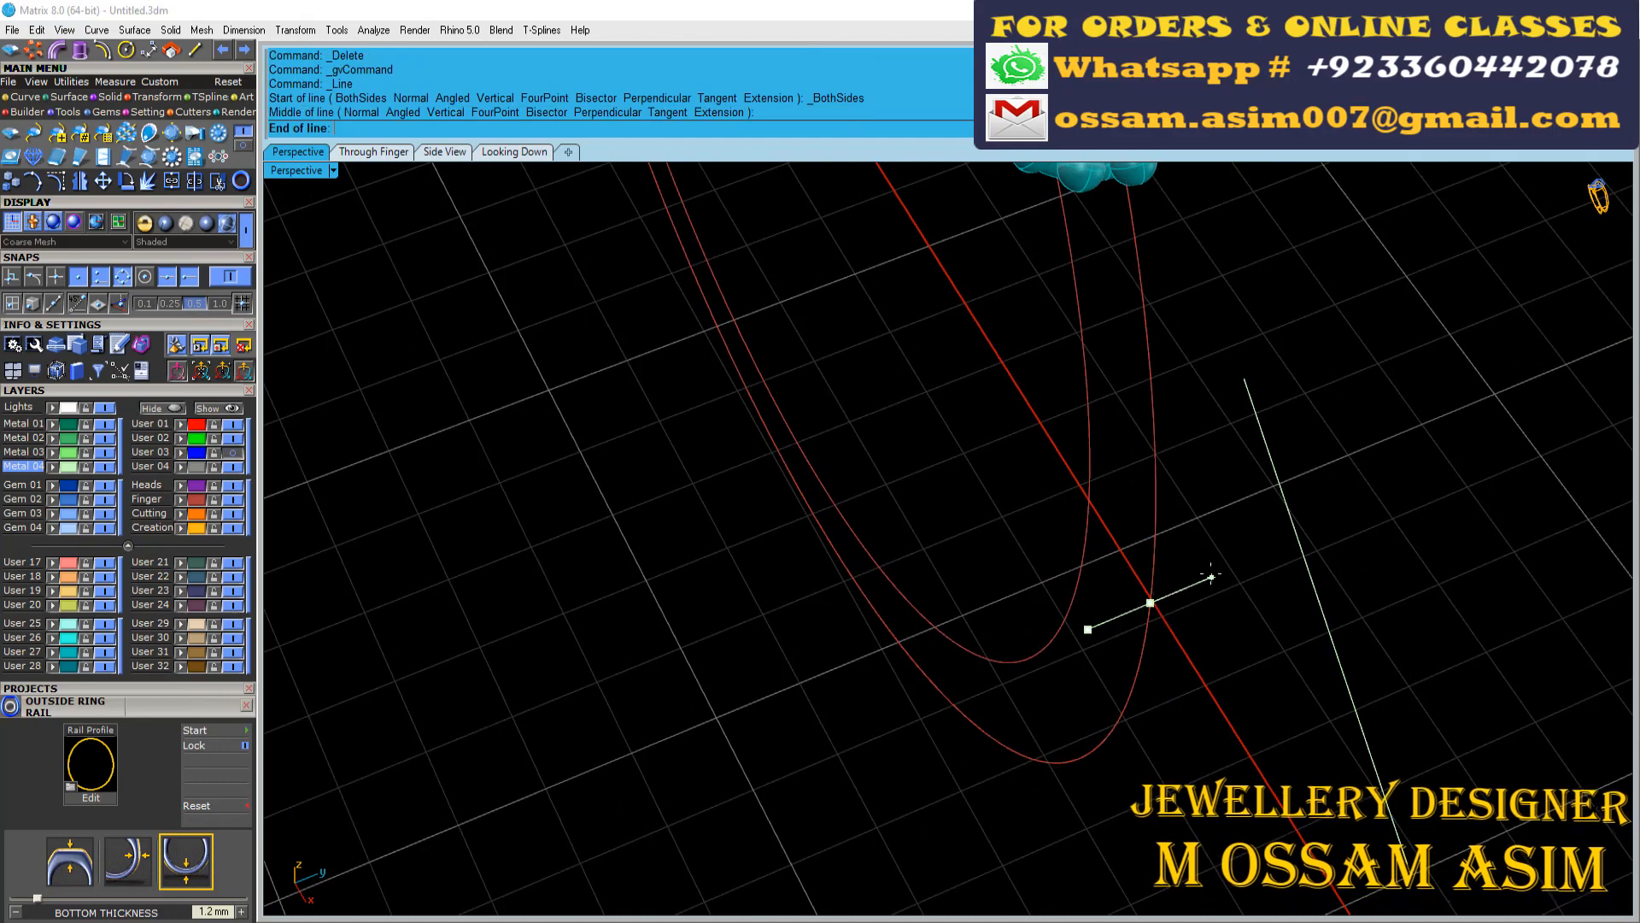
{"action": "scroll", "coordinate": [1207, 597], "scroll_direction": "down", "scroll_amount": 6}
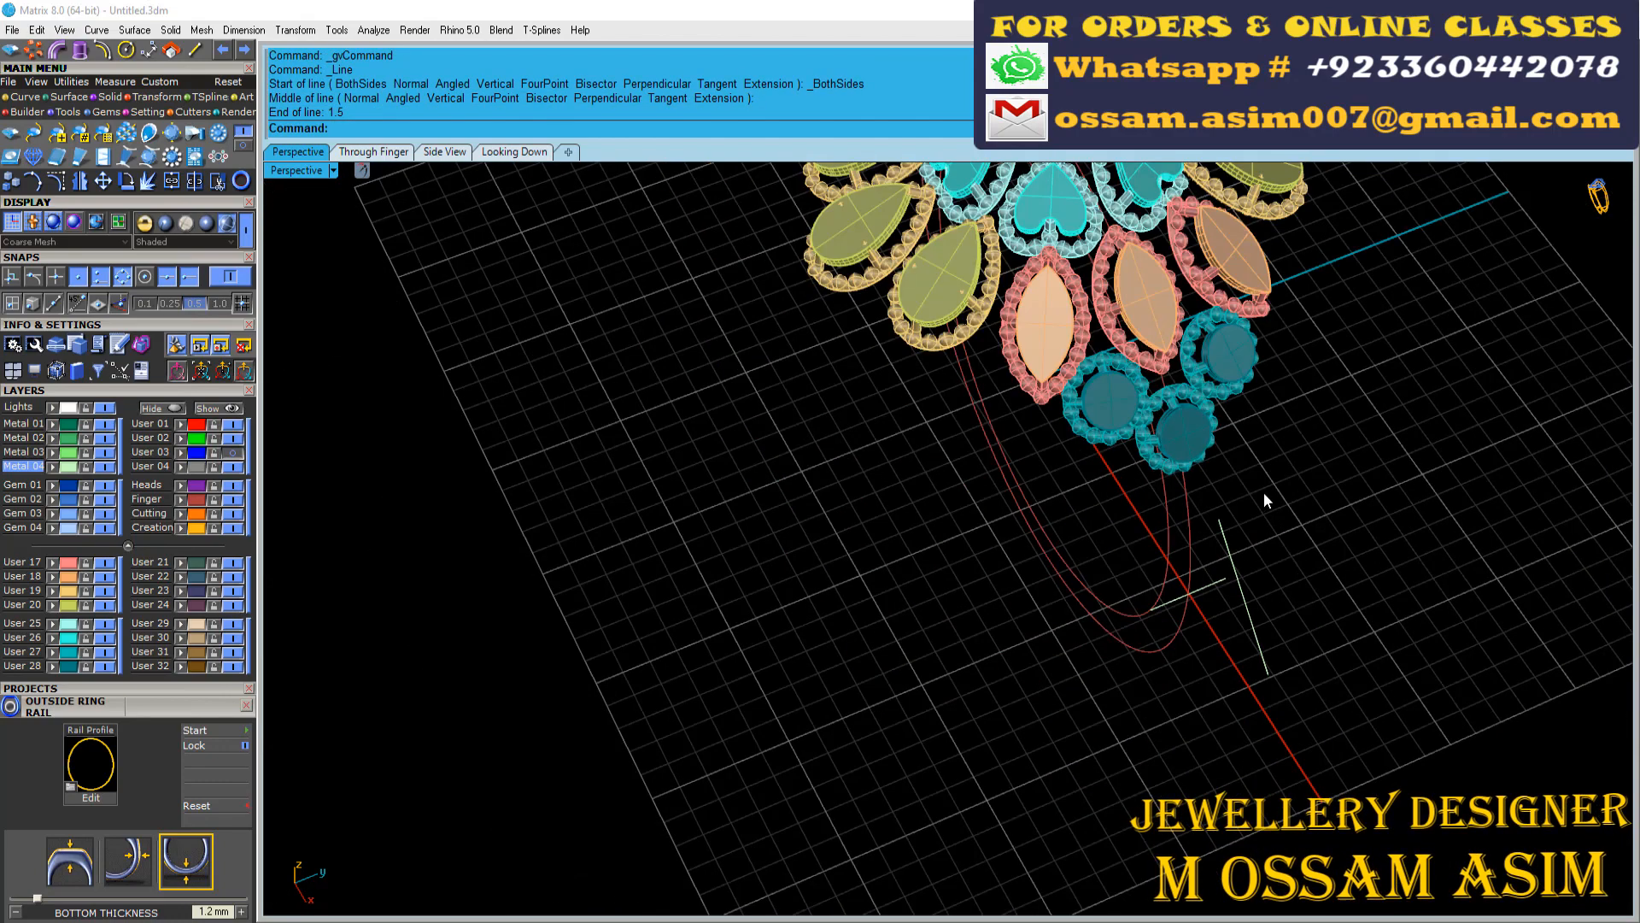
Move the outer end point of the line from the round motif onto the end of the both-sided line
{"action": "right_click_drag", "start_coordinate": [1264, 502], "coordinate": [1188, 564]}
{"action": "scroll", "coordinate": [1171, 590], "scroll_direction": "up", "scroll_amount": 4}
{"action": "left_click", "coordinate": [1161, 610]}
{"action": "left_click", "coordinate": [512, 152]}
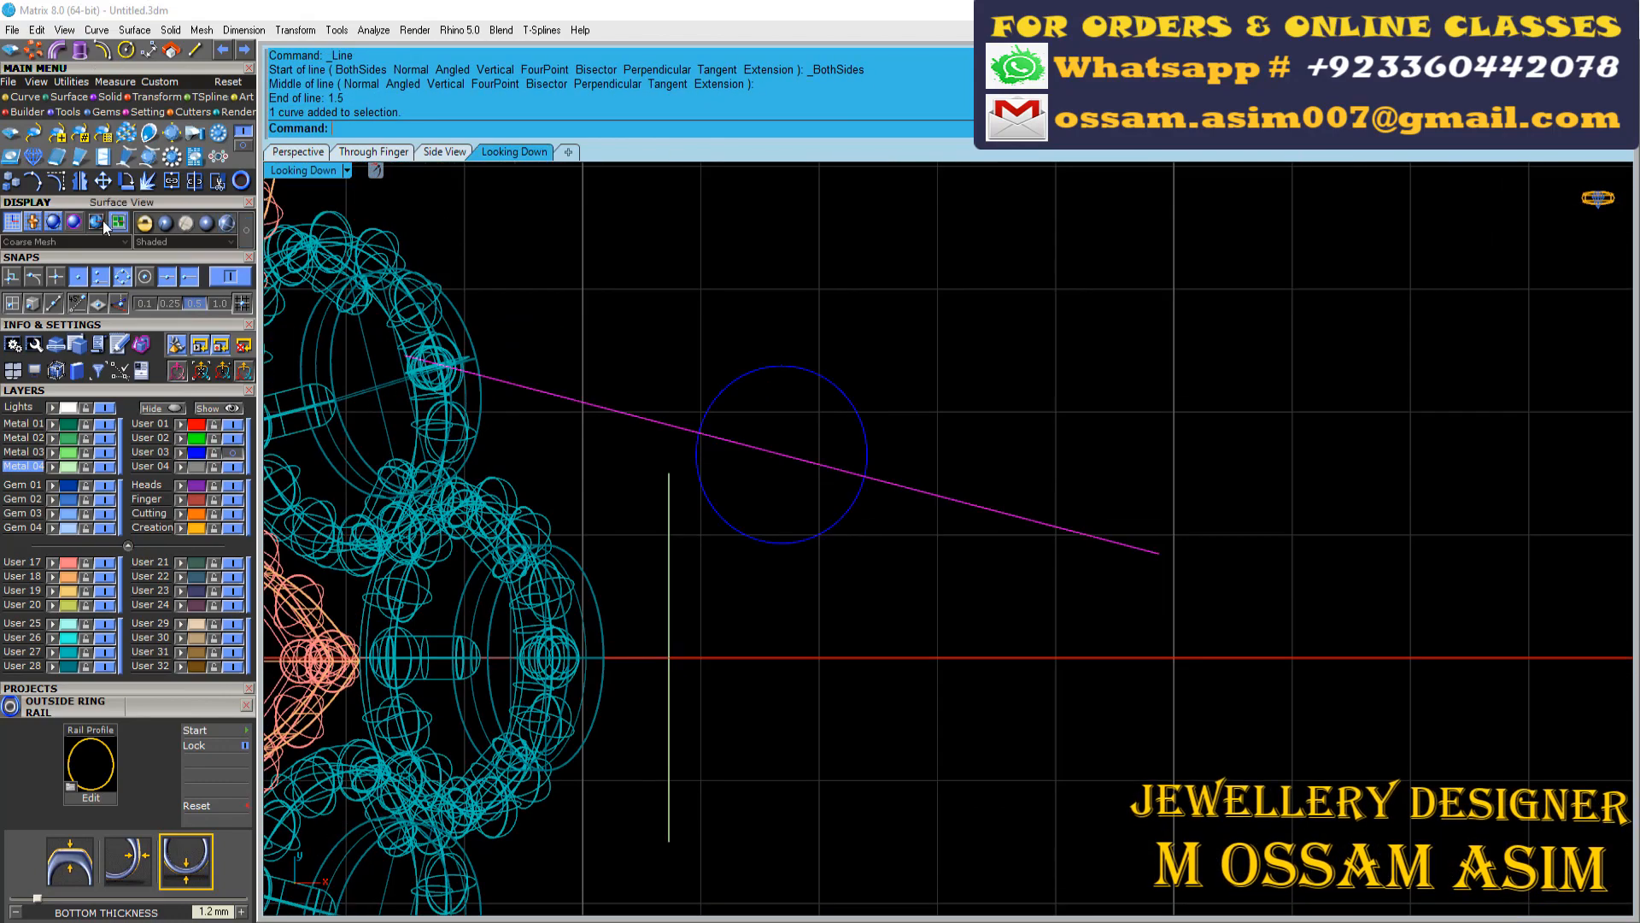
Select the slanted line running off the round motif and show the User 03 layer's cylinder surface
{"action": "left_click", "coordinate": [696, 486]}
{"action": "right_click_drag", "start_coordinate": [695, 526], "coordinate": [831, 550]}
{"action": "scroll", "coordinate": [830, 549], "scroll_direction": "down", "scroll_amount": 2}
{"action": "left_click", "coordinate": [298, 151]}
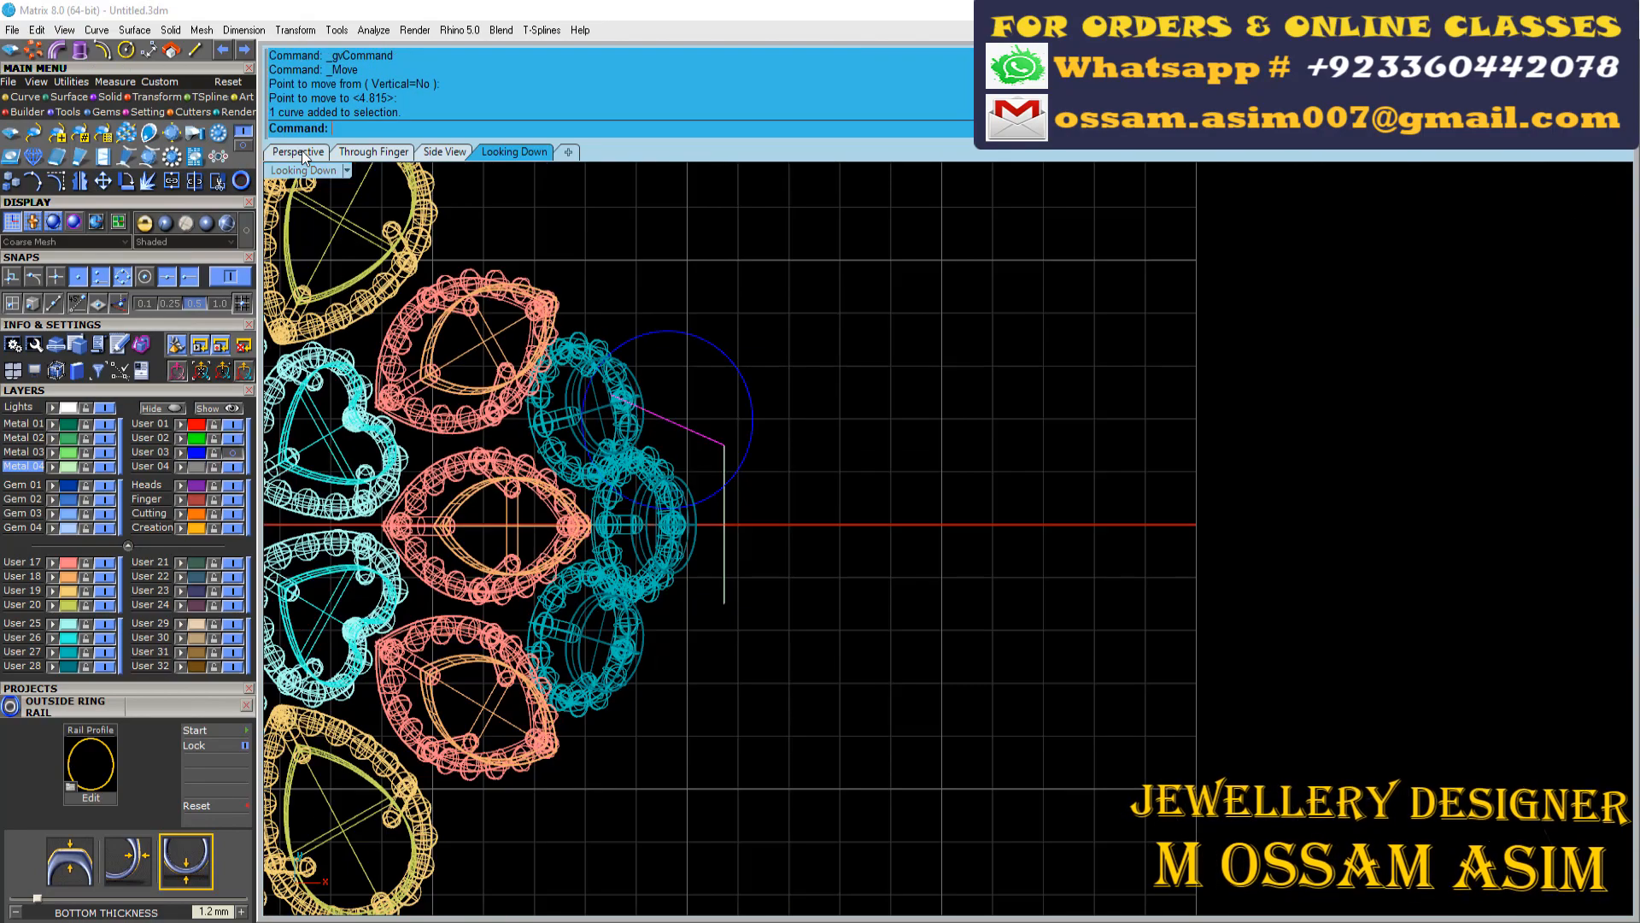
{"action": "scroll", "coordinate": [980, 468], "scroll_direction": "up", "scroll_amount": 3}
{"action": "scroll", "coordinate": [995, 615], "scroll_direction": "up", "scroll_amount": 2}
{"action": "scroll", "coordinate": [1036, 605], "scroll_direction": "down", "scroll_amount": 4}
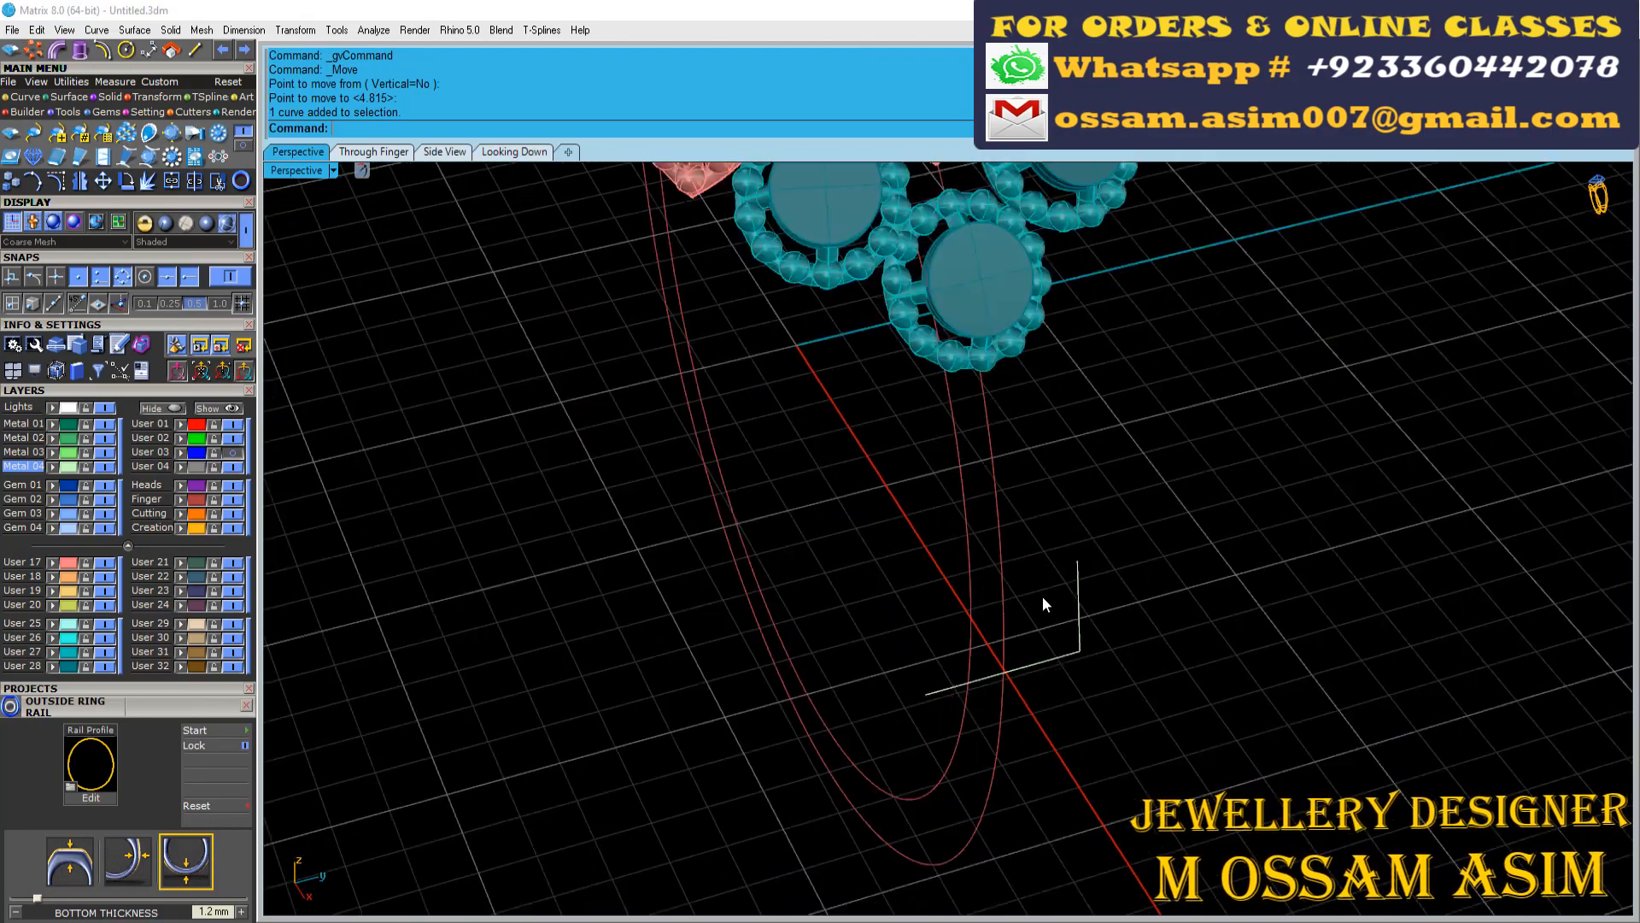
{"action": "scroll", "coordinate": [1036, 584], "scroll_direction": "up", "scroll_amount": 5}
{"action": "left_click", "coordinate": [233, 453]}
{"action": "scroll", "coordinate": [955, 602], "scroll_direction": "down", "scroll_amount": 6}
{"action": "right_click_drag", "start_coordinate": [955, 603], "coordinate": [893, 731]}
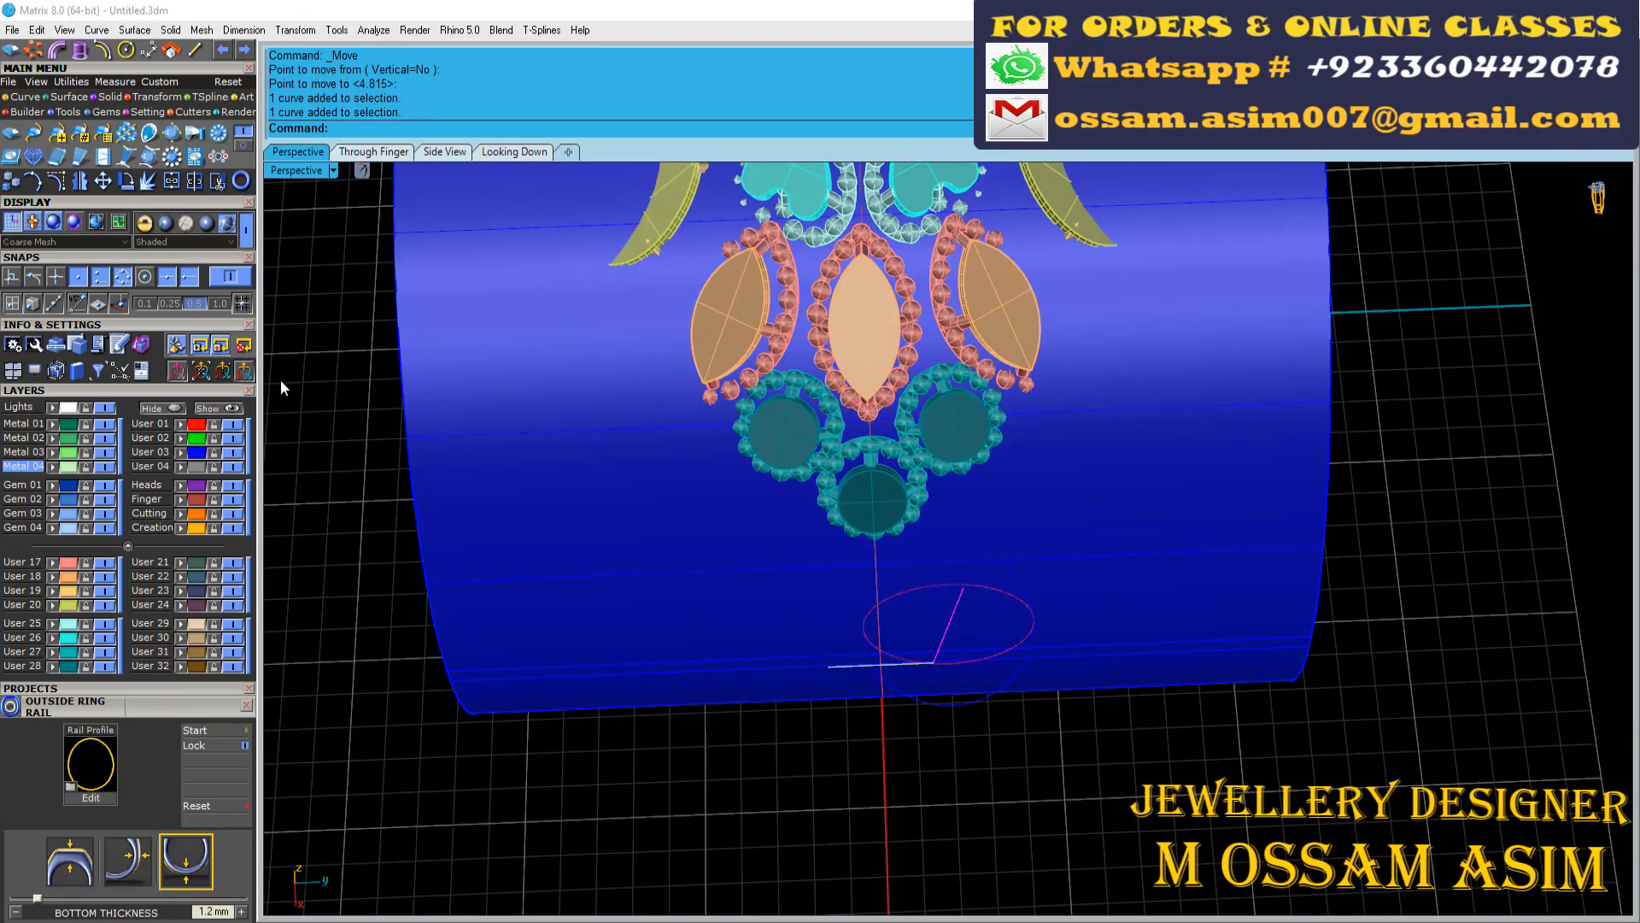
Project the slanted line onto the blue cylinder surface
{"action": "left_click", "coordinate": [24, 97]}
{"action": "left_click", "coordinate": [126, 157]}
{"action": "left_click", "coordinate": [1051, 536]}
{"action": "right_click", "coordinate": [1051, 537]}
{"action": "right_click_drag", "start_coordinate": [1051, 537], "coordinate": [993, 372]}
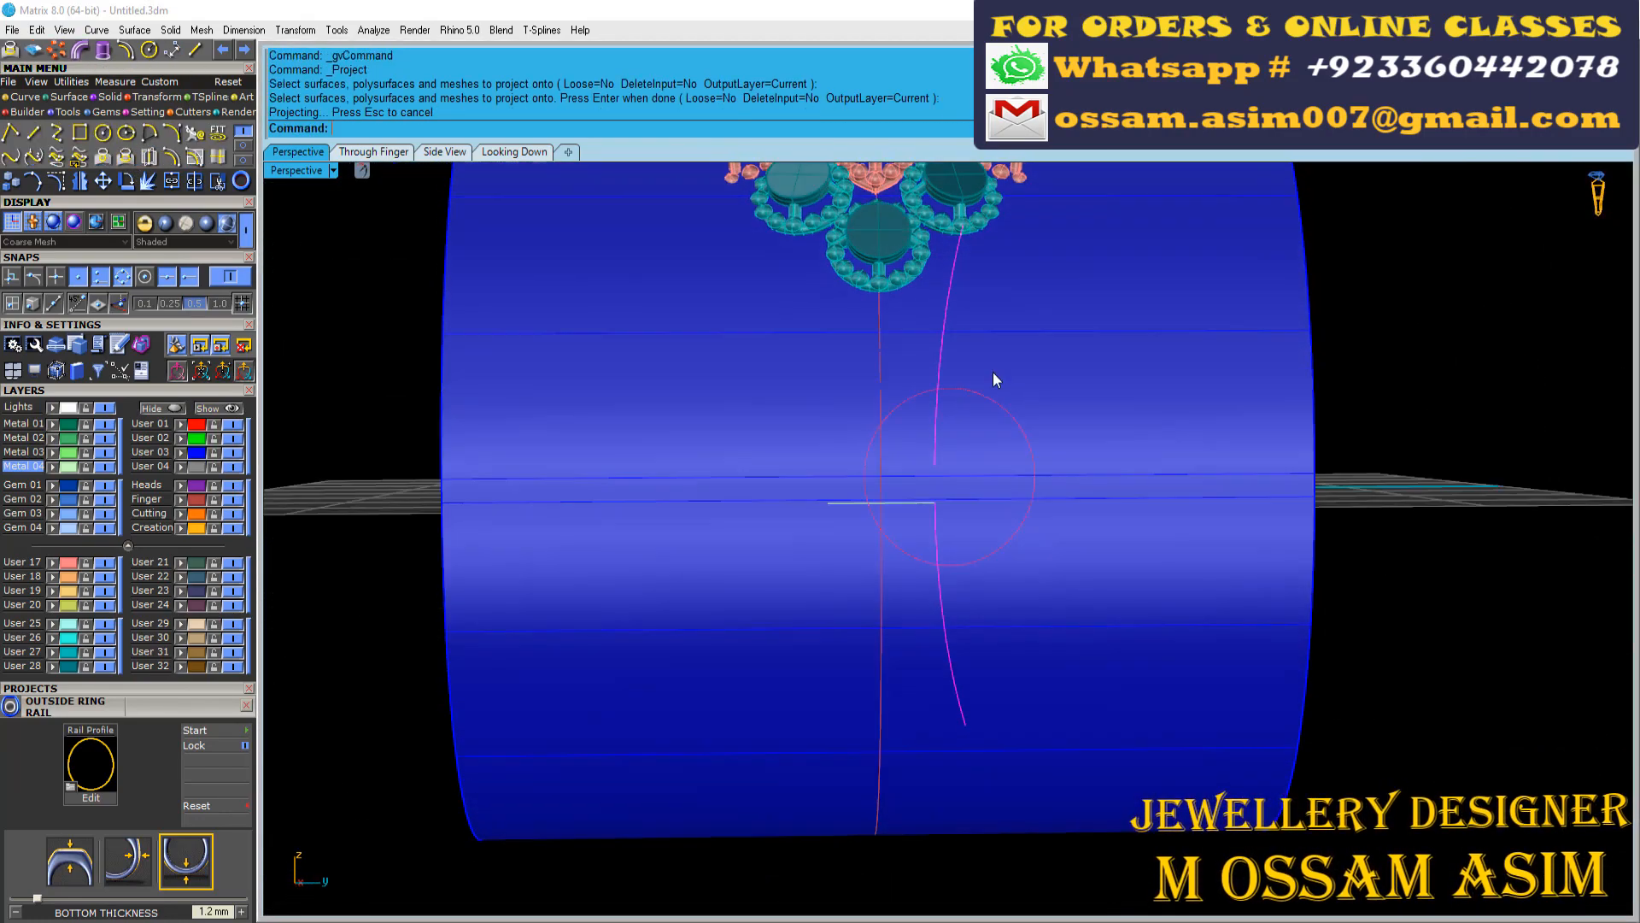
Delete the lower projected curve, keeping the one that meets the round motif
{"action": "scroll", "coordinate": [957, 551], "scroll_direction": "up", "scroll_amount": 4}
{"action": "scroll", "coordinate": [965, 489], "scroll_direction": "up", "scroll_amount": 6}
{"action": "right_click_drag", "start_coordinate": [957, 551], "coordinate": [918, 773]}
{"action": "scroll", "coordinate": [967, 508], "scroll_direction": "down", "scroll_amount": 8}
{"action": "right_click_drag", "start_coordinate": [1110, 545], "coordinate": [1098, 517]}
{"action": "scroll", "coordinate": [981, 506], "scroll_direction": "up", "scroll_amount": 3}
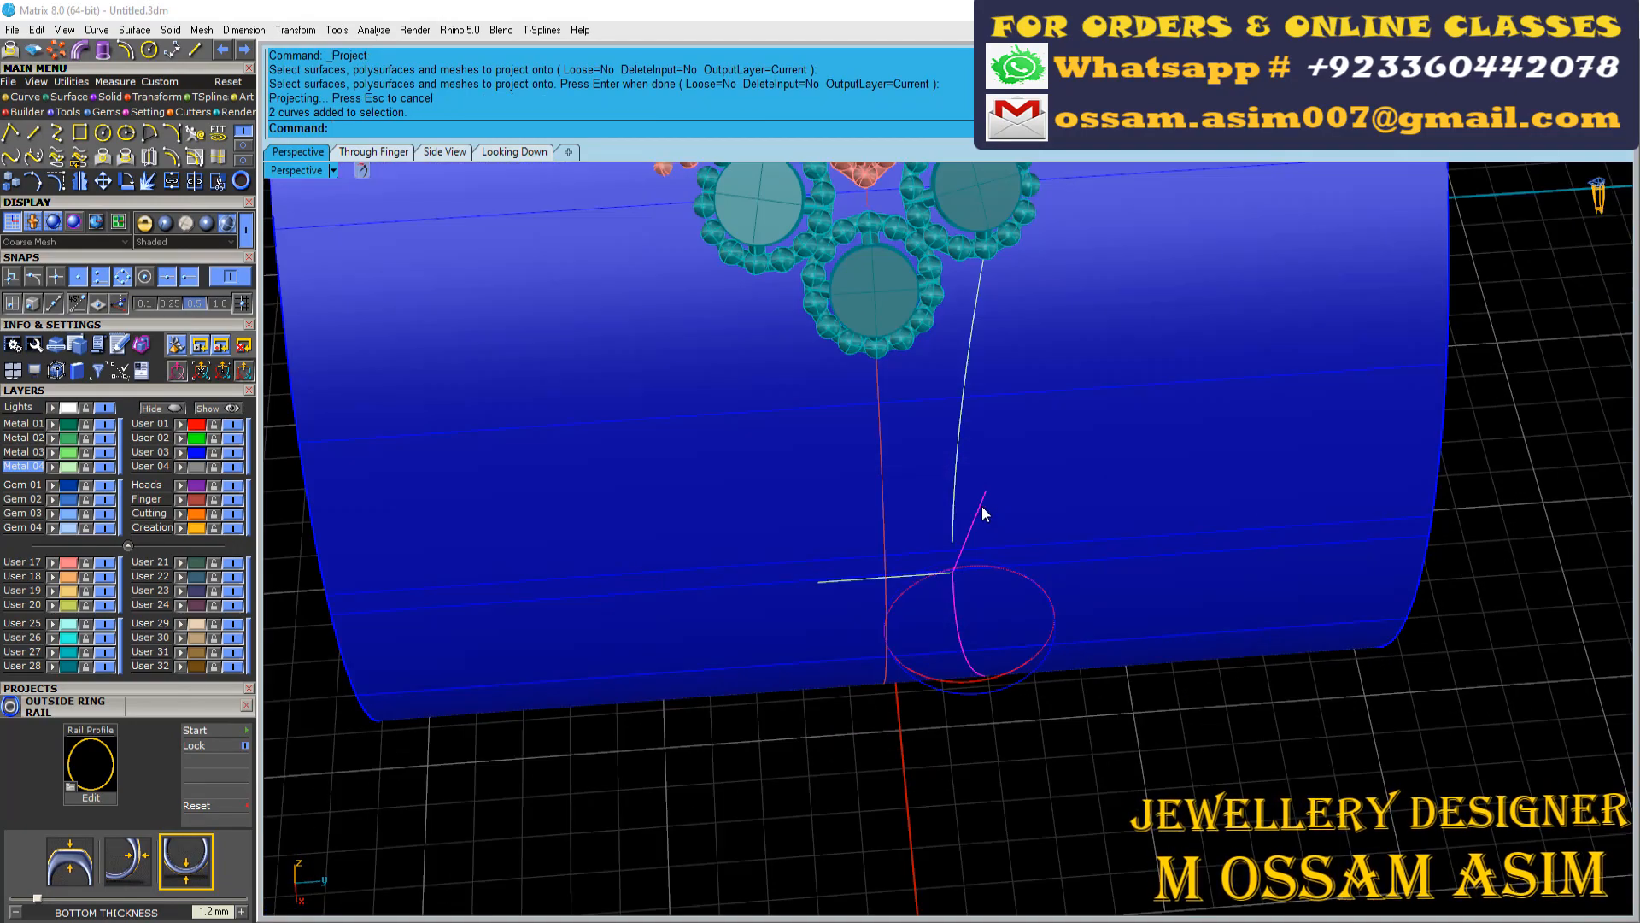
{"action": "left_click", "coordinate": [981, 506], "text": "ctrl"}
{"action": "key", "text": "Delete"}
{"action": "right_click_drag", "start_coordinate": [980, 506], "coordinate": [931, 436]}
{"action": "scroll", "coordinate": [894, 400], "scroll_direction": "up", "scroll_amount": 7}
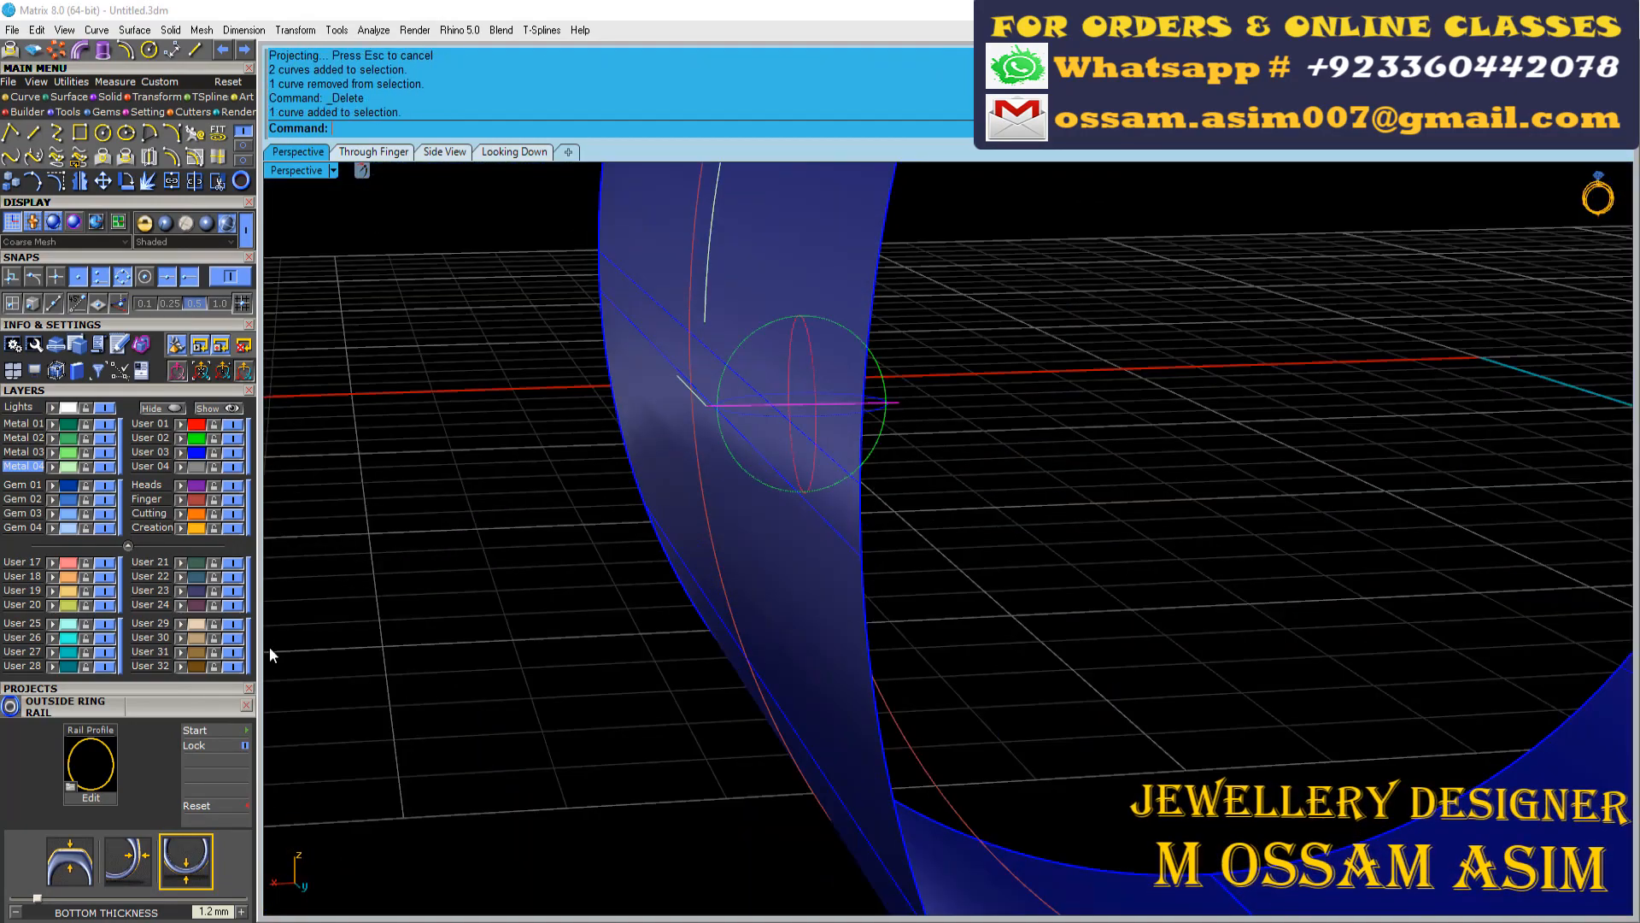
Turn on the projected curve's control points and move its lower end point onto the end of the both-sided line
{"action": "scroll", "coordinate": [684, 483], "scroll_direction": "down", "scroll_amount": 5}
{"action": "right_click_drag", "start_coordinate": [685, 481], "coordinate": [886, 360]}
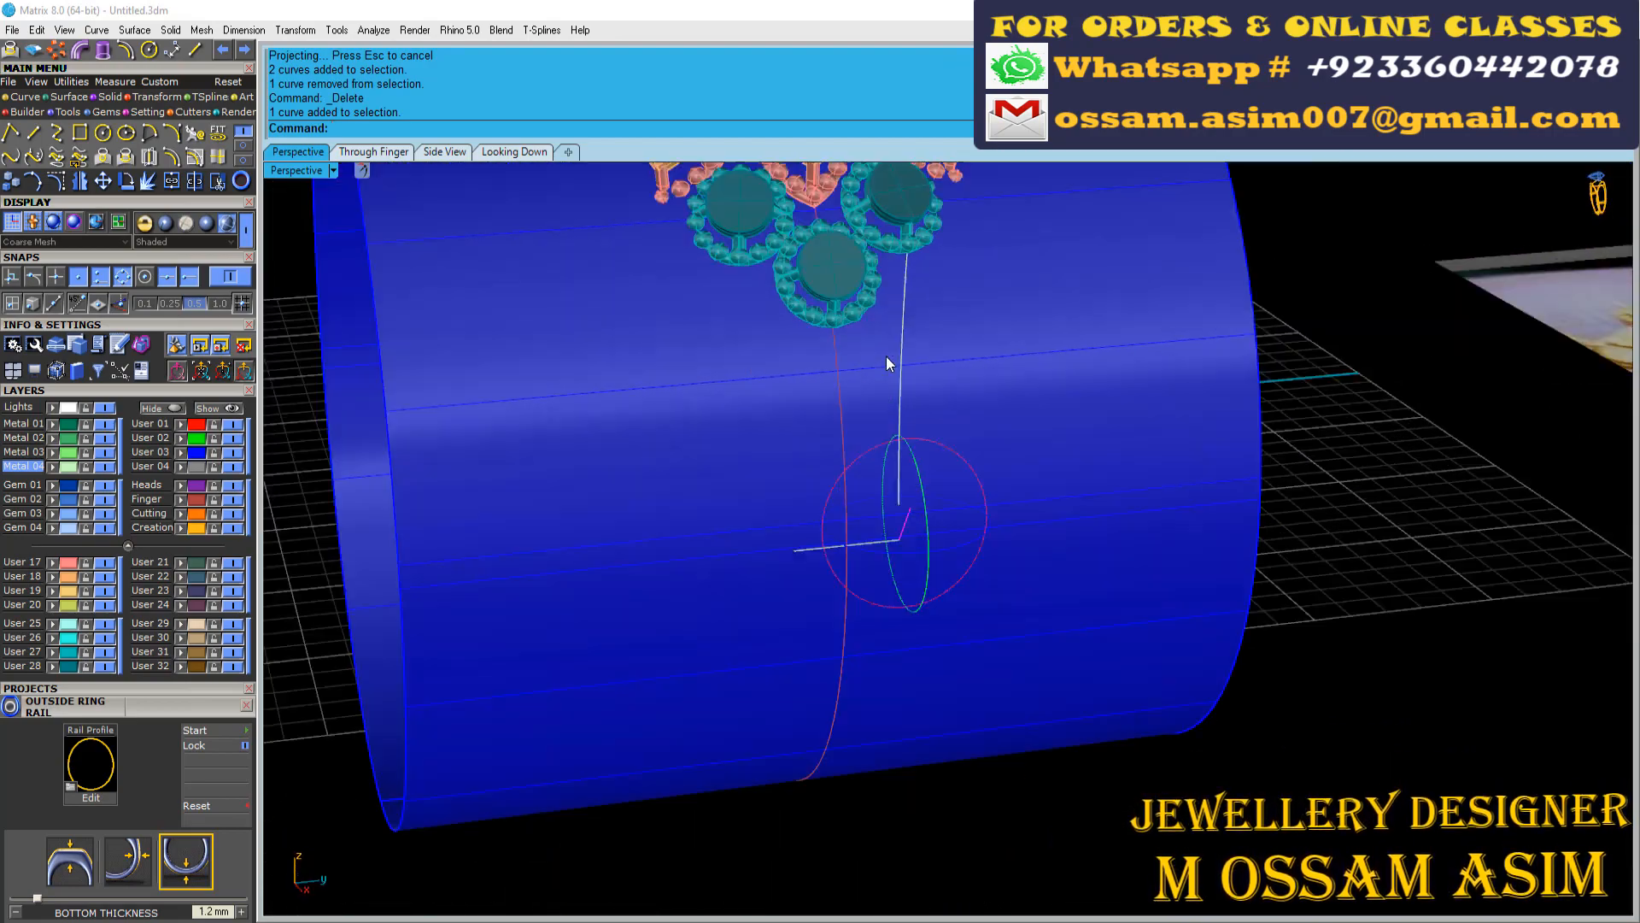
{"action": "scroll", "coordinate": [840, 339], "scroll_direction": "up", "scroll_amount": 4}
{"action": "scroll", "coordinate": [840, 341], "scroll_direction": "down", "scroll_amount": 2}
{"action": "left_click", "coordinate": [925, 467]}
{"action": "left_click", "coordinate": [978, 513]}
{"action": "right_click_drag", "start_coordinate": [978, 513], "coordinate": [453, 468]}
{"action": "key", "text": "F10"}
{"action": "scroll", "coordinate": [761, 484], "scroll_direction": "up", "scroll_amount": 7}
{"action": "left_click", "coordinate": [871, 484]}
{"action": "right_click_drag", "start_coordinate": [871, 484], "coordinate": [948, 547]}
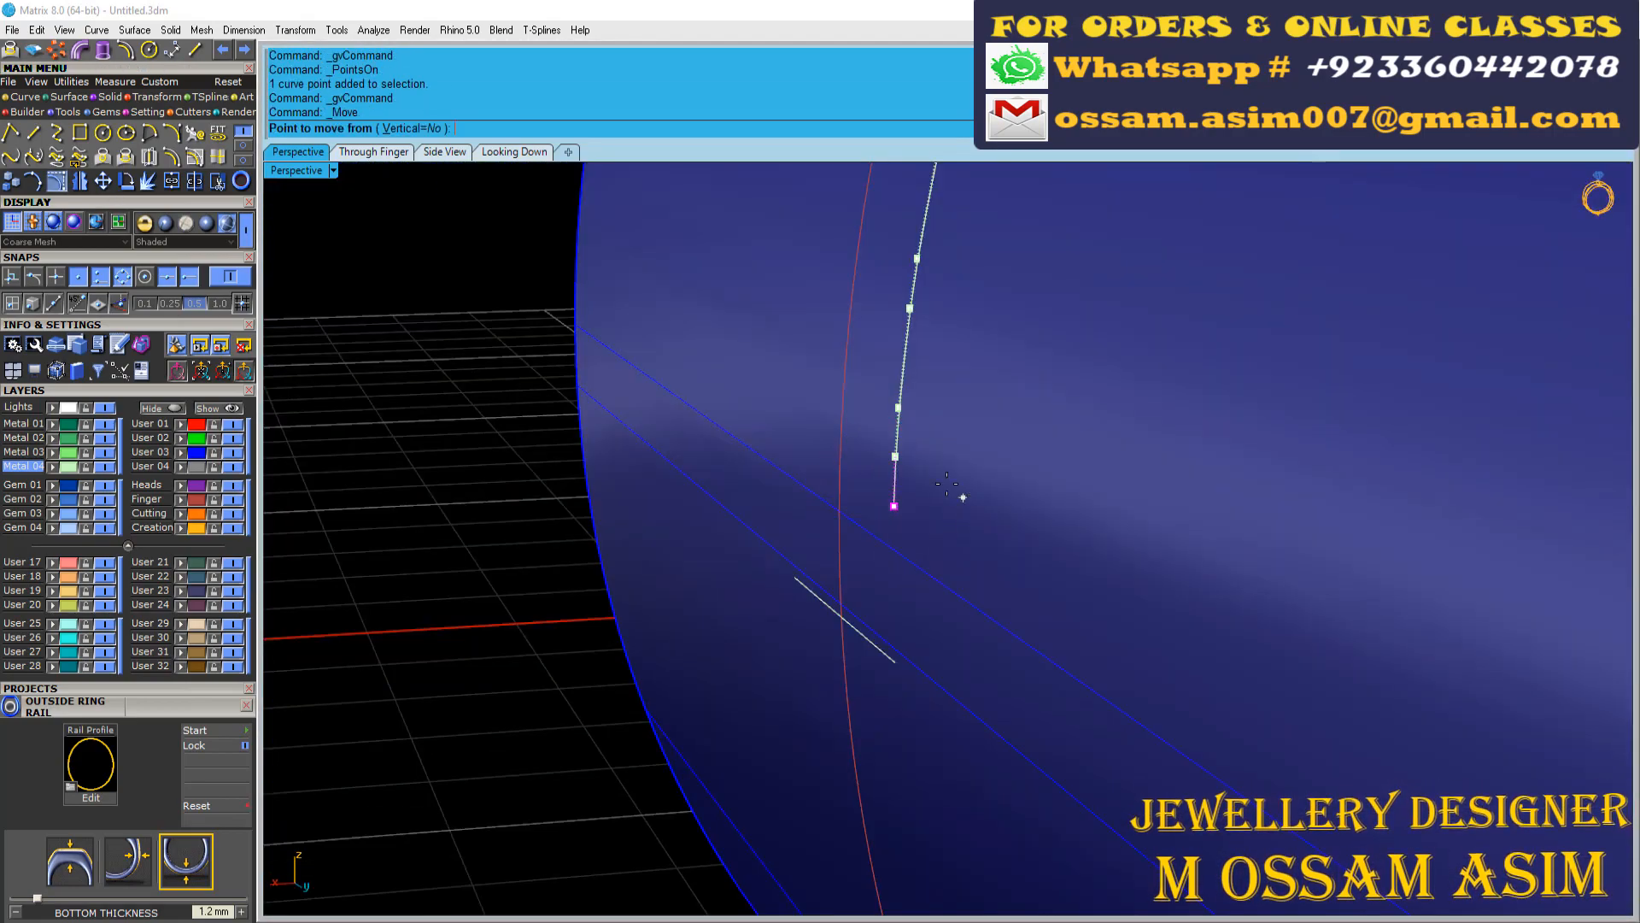
{"action": "left_click", "coordinate": [903, 666]}
{"action": "right_click_drag", "start_coordinate": [903, 665], "coordinate": [1003, 553]}
{"action": "key", "text": "Escape"}
{"action": "key", "text": "Escape"}
Rebuild the adjusted projected curve
{"action": "left_click", "coordinate": [935, 422]}
{"action": "scroll", "coordinate": [935, 422], "scroll_direction": "down", "scroll_amount": 4}
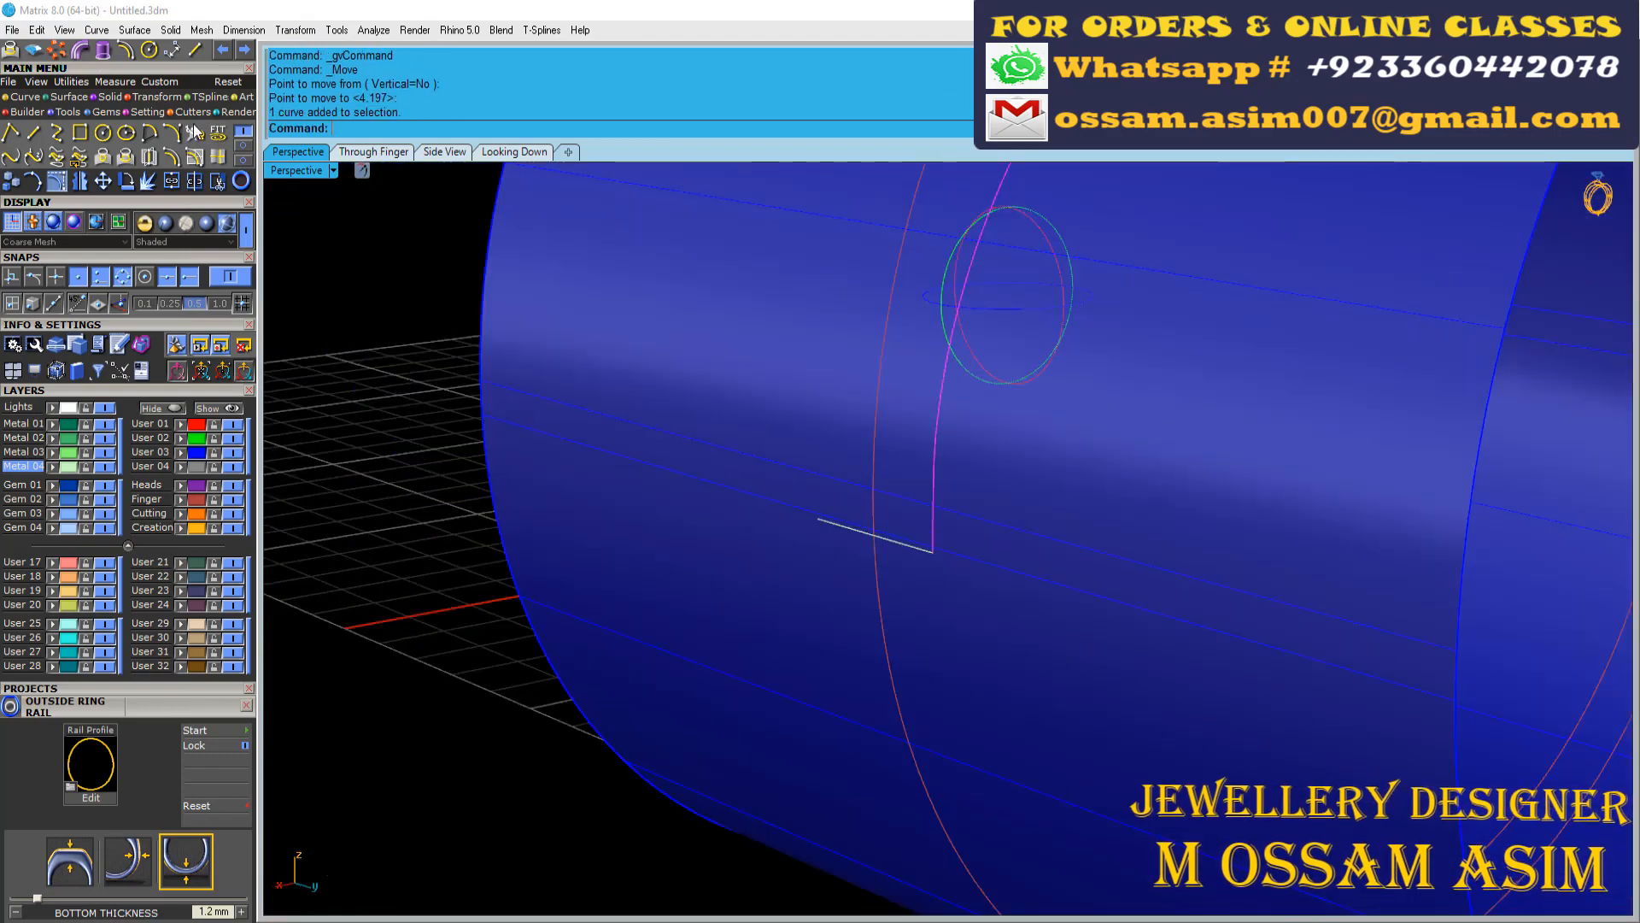
{"action": "left_click", "coordinate": [196, 133]}
{"action": "left_click", "coordinate": [1171, 540]}
{"action": "scroll", "coordinate": [889, 540], "scroll_direction": "down", "scroll_amount": 7}
{"action": "right_click_drag", "start_coordinate": [889, 540], "coordinate": [1025, 616]}
Mirror the rebuilt curve across the ring's centre from origin 0 and hide the User 03 cylinder layer
{"action": "left_click", "coordinate": [80, 181]}
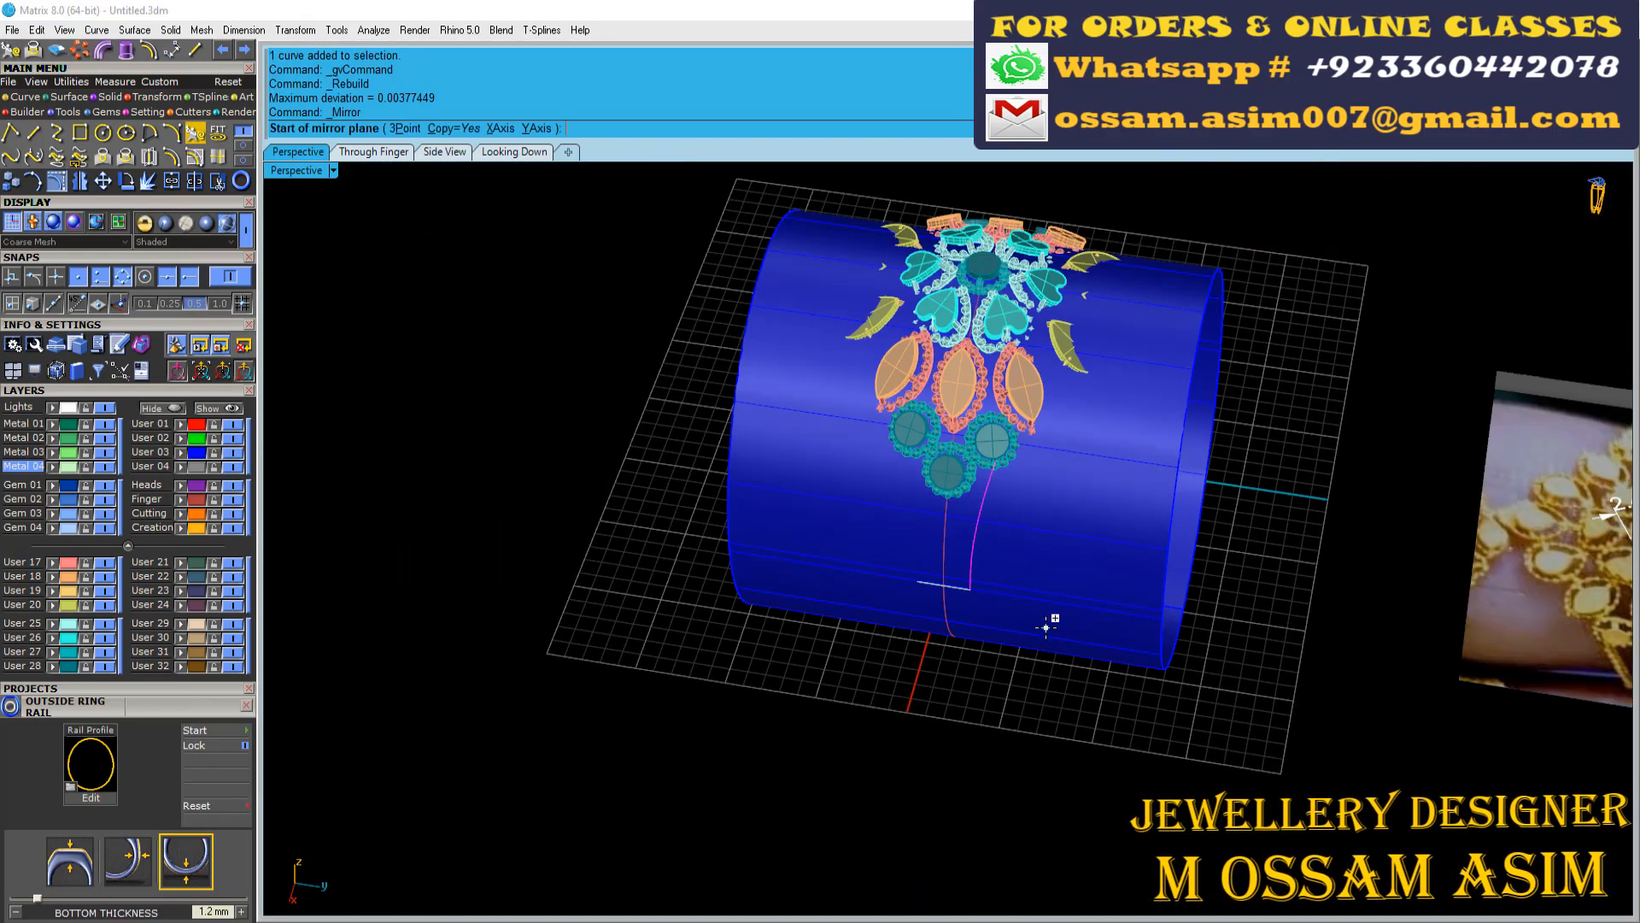
{"action": "left_click", "coordinate": [233, 452]}
{"action": "right_click_drag", "start_coordinate": [547, 478], "coordinate": [710, 503]}
{"action": "scroll", "coordinate": [972, 530], "scroll_direction": "up", "scroll_amount": 8}
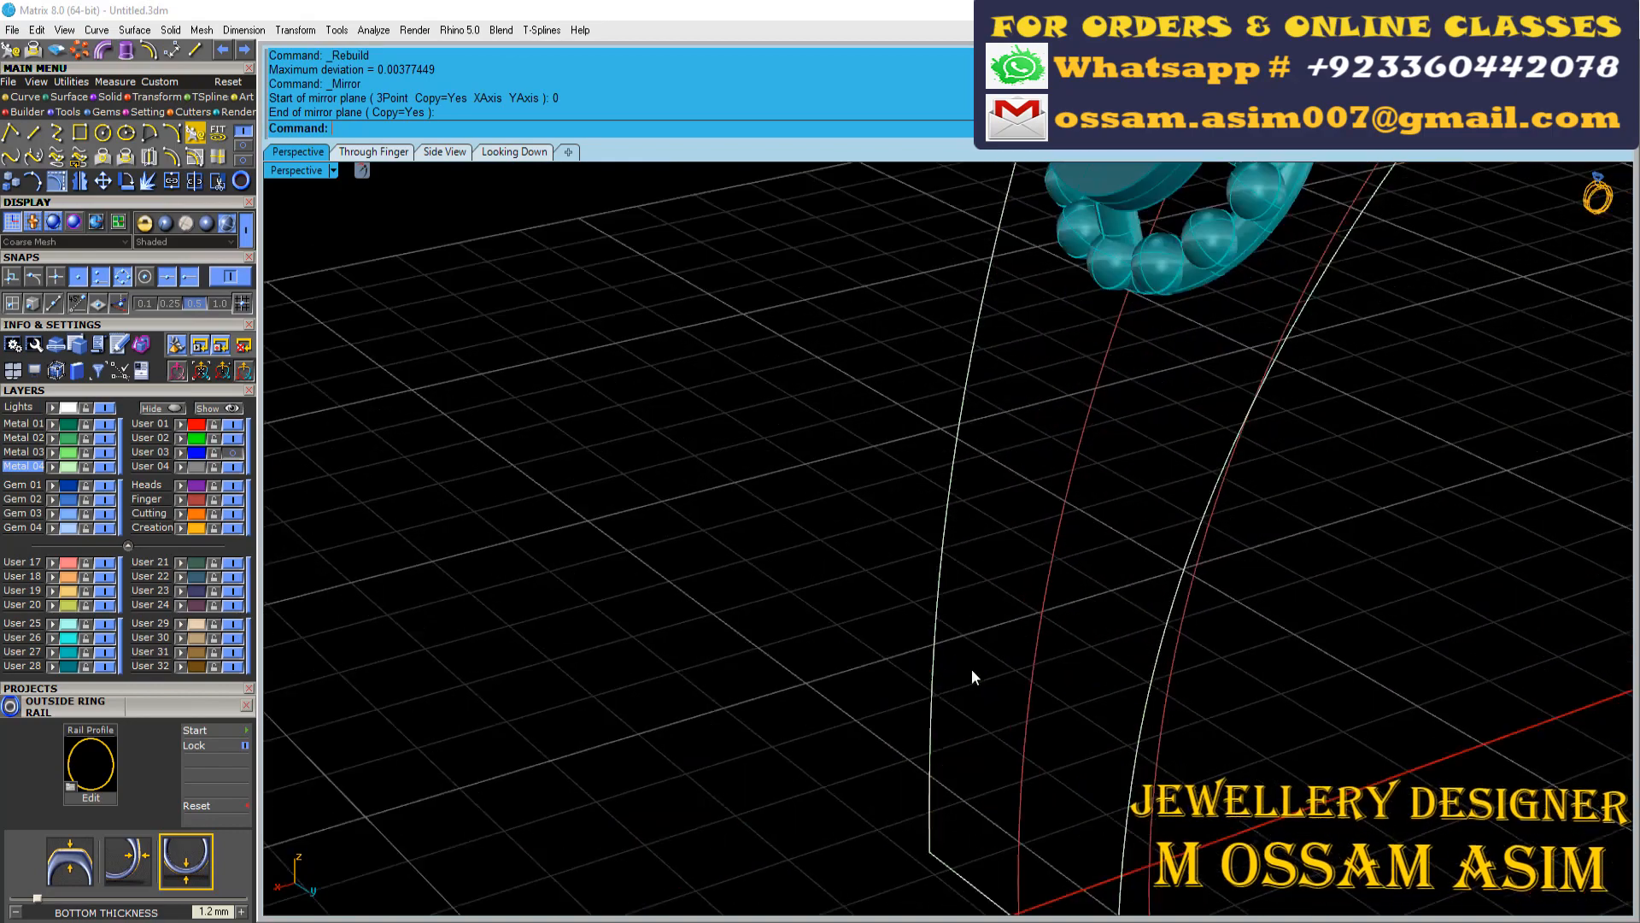
Sweep a shank surface along the two mirrored curves as rails, with the both-sided line as cross section
{"action": "left_click", "coordinate": [935, 658]}
{"action": "right_click_drag", "start_coordinate": [940, 656], "coordinate": [1098, 639]}
{"action": "left_click", "coordinate": [69, 97]}
{"action": "left_click", "coordinate": [57, 133]}
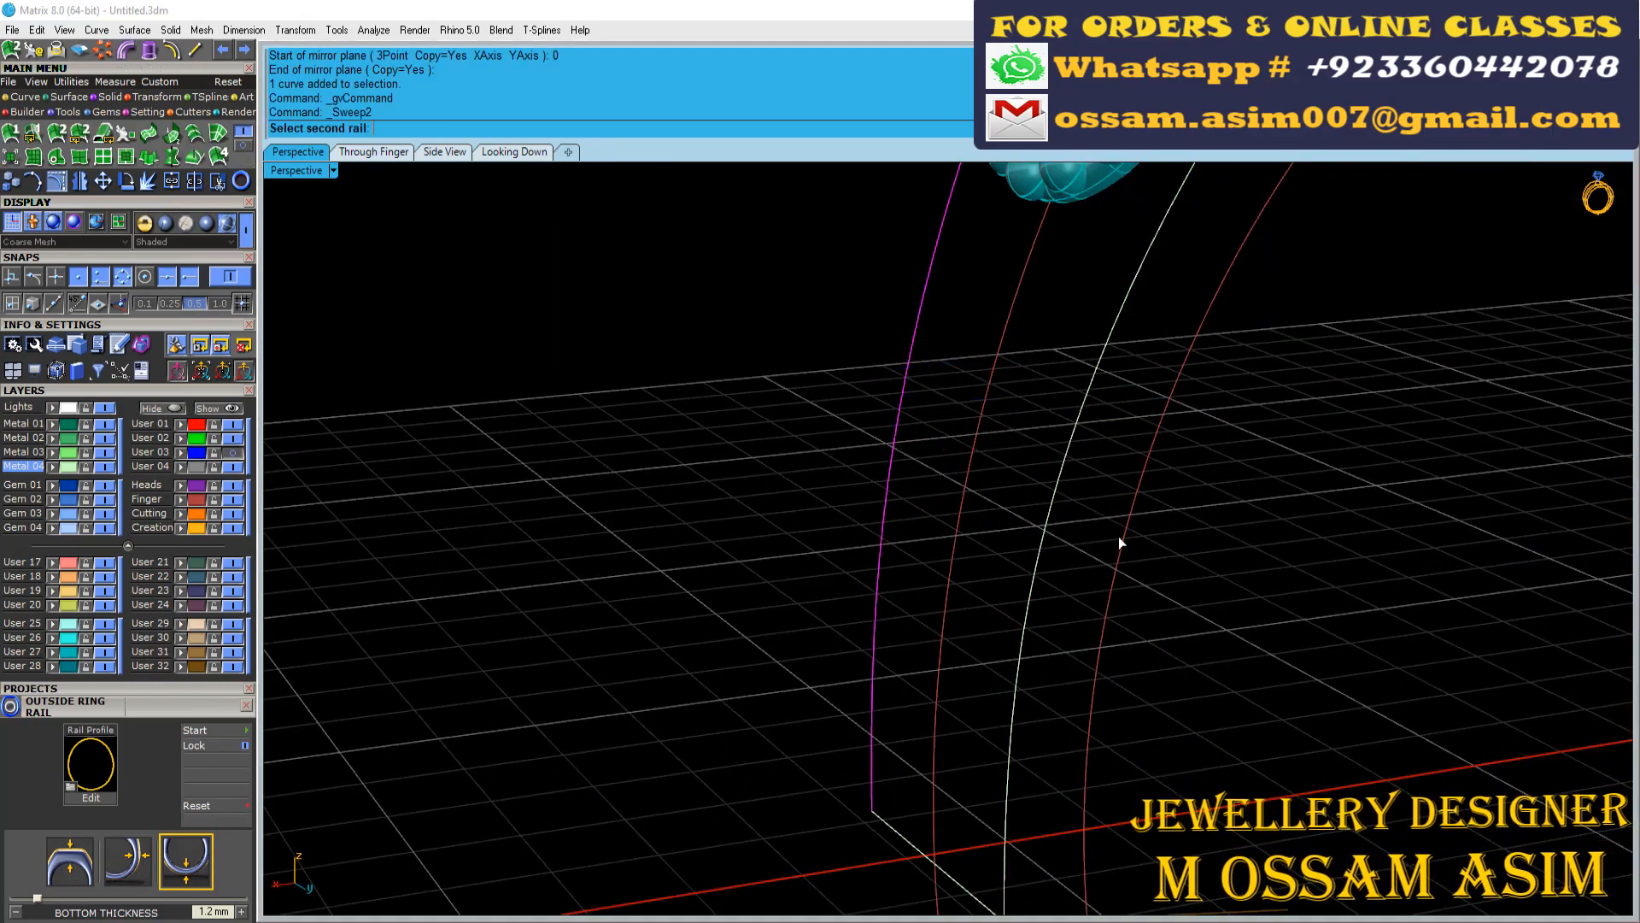
{"action": "right_click_drag", "start_coordinate": [1119, 537], "coordinate": [1016, 546]}
{"action": "left_click", "coordinate": [898, 671]}
{"action": "scroll", "coordinate": [829, 743], "scroll_direction": "up", "scroll_amount": 3}
{"action": "left_click", "coordinate": [752, 798]}
{"action": "key", "text": "Return"}
{"action": "key", "text": "Return"}
{"action": "right_click_drag", "start_coordinate": [786, 444], "coordinate": [1153, 808]}
Extract two lengthwise isocurves from the swept surface, one along its centre and one midway towards its edge
{"action": "left_click", "coordinate": [903, 513]}
{"action": "scroll", "coordinate": [1044, 447], "scroll_direction": "down", "scroll_amount": 7}
{"action": "scroll", "coordinate": [1172, 634], "scroll_direction": "down", "scroll_amount": 12}
{"action": "scroll", "coordinate": [1244, 342], "scroll_direction": "up", "scroll_amount": 15}
{"action": "scroll", "coordinate": [1290, 362], "scroll_direction": "down", "scroll_amount": 9}
{"action": "right_click_drag", "start_coordinate": [1290, 362], "coordinate": [1060, 359]}
{"action": "scroll", "coordinate": [1059, 359], "scroll_direction": "down", "scroll_amount": 4}
{"action": "scroll", "coordinate": [547, 669], "scroll_direction": "up", "scroll_amount": 6}
{"action": "right_click_drag", "start_coordinate": [547, 669], "coordinate": [438, 598]}
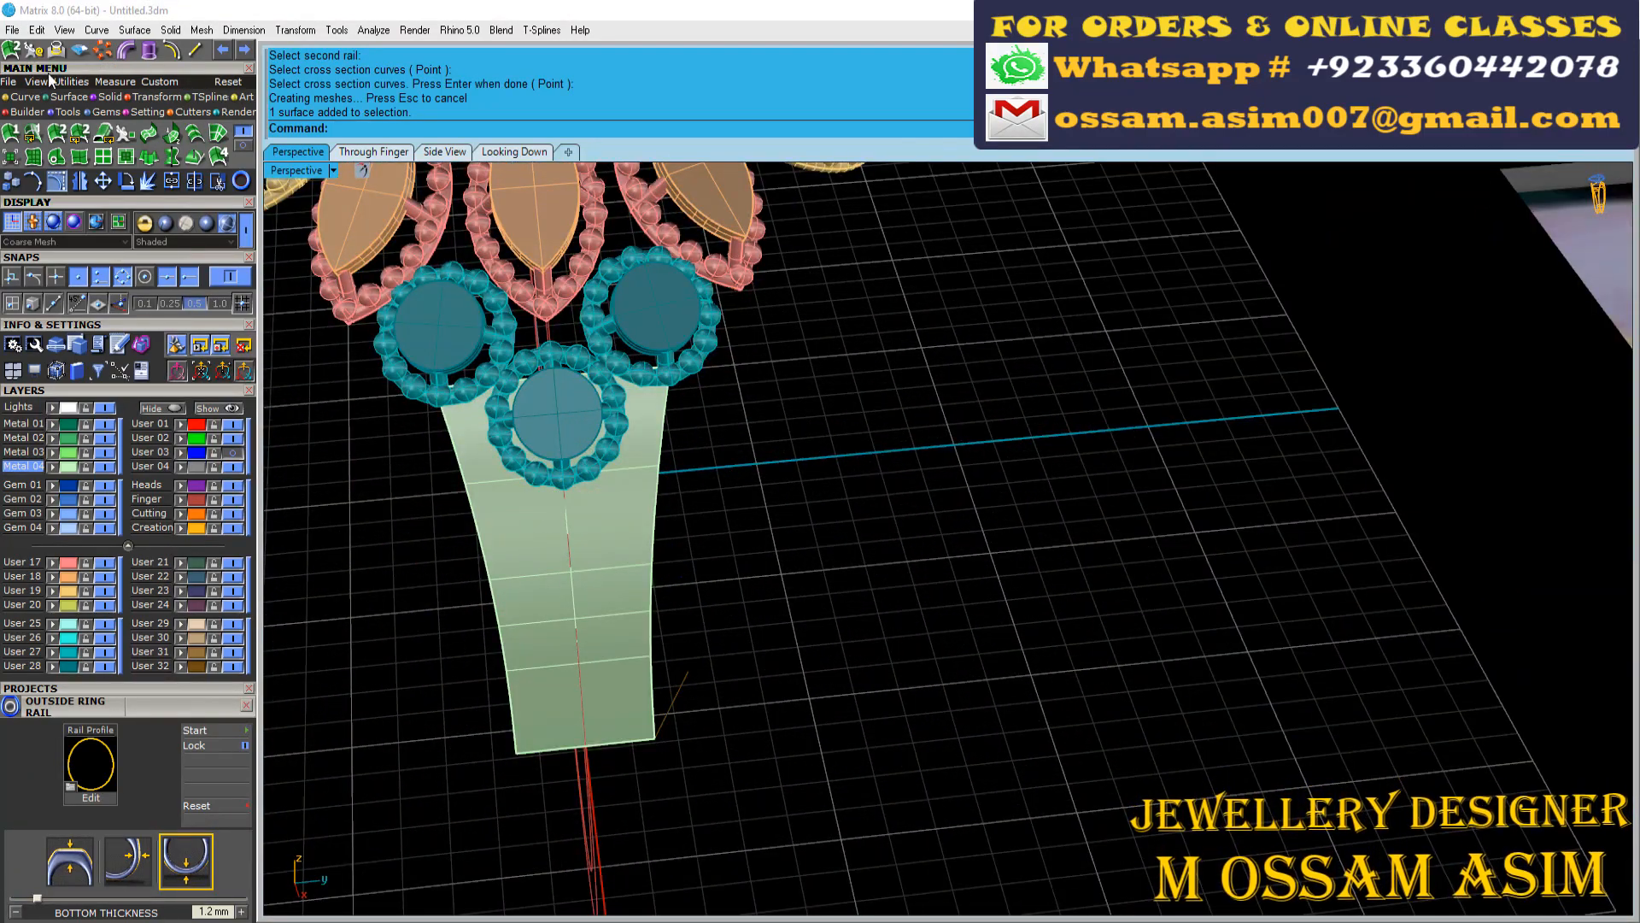
{"action": "left_click", "coordinate": [26, 97]}
{"action": "left_click", "coordinate": [220, 156]}
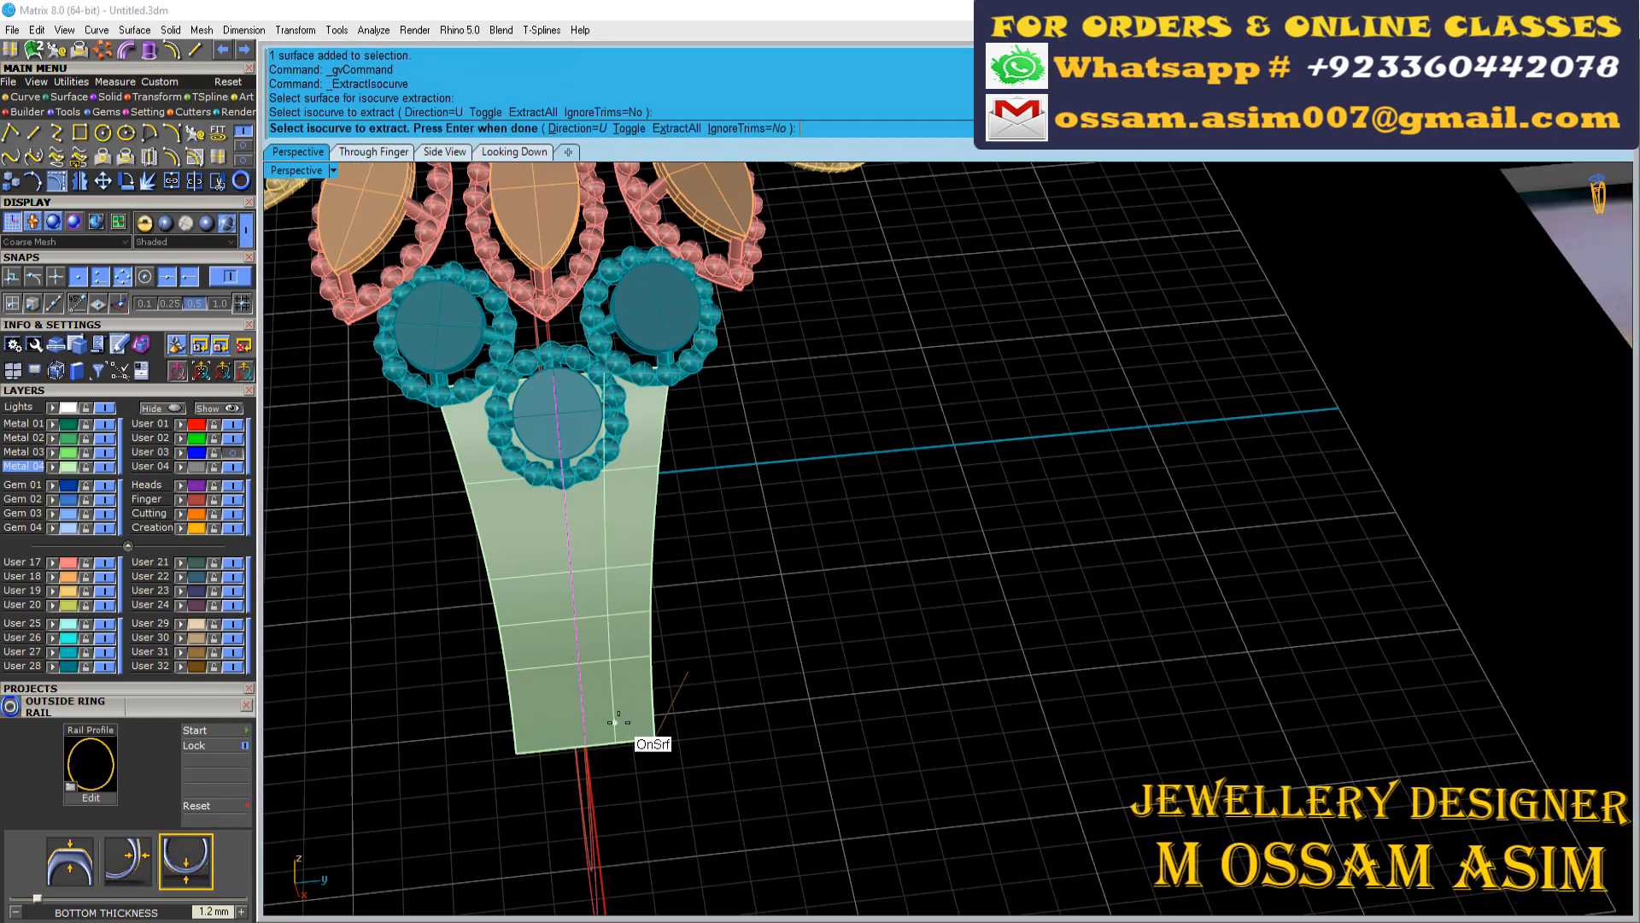
{"action": "scroll", "coordinate": [617, 722], "scroll_direction": "up", "scroll_amount": 3}
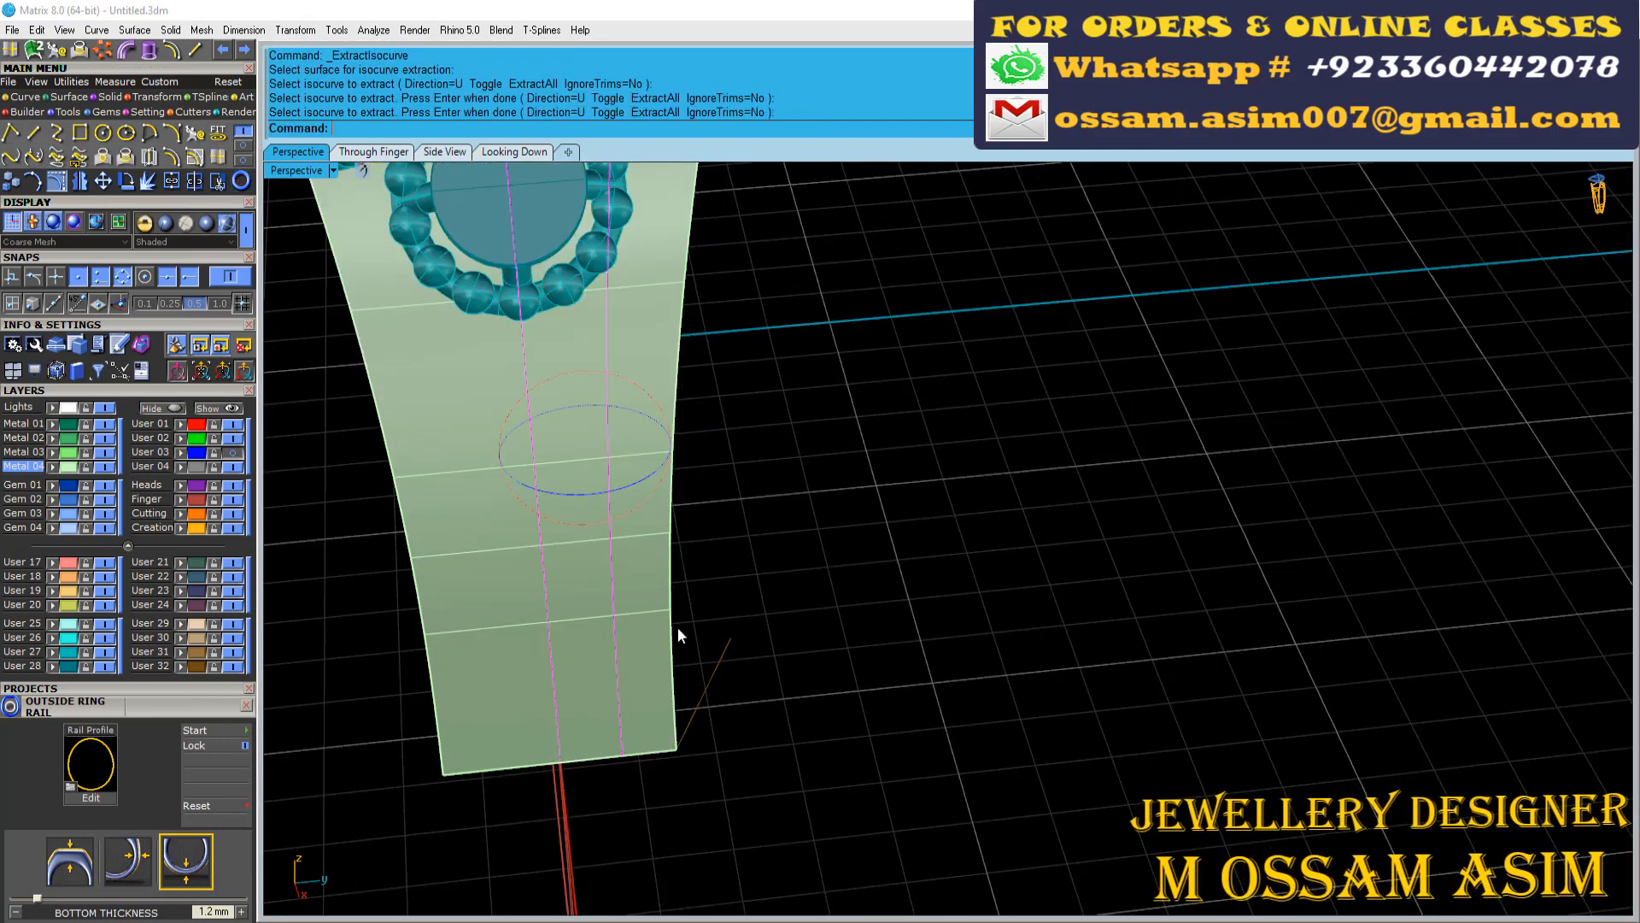
Hide the Finger layer and assign the swept shank surface to the Heads layer
{"action": "scroll", "coordinate": [678, 629], "scroll_direction": "down", "scroll_amount": 4}
{"action": "right_click_drag", "start_coordinate": [674, 620], "coordinate": [622, 396]}
{"action": "scroll", "coordinate": [622, 397], "scroll_direction": "up", "scroll_amount": 5}
{"action": "right_click", "coordinate": [618, 304]}
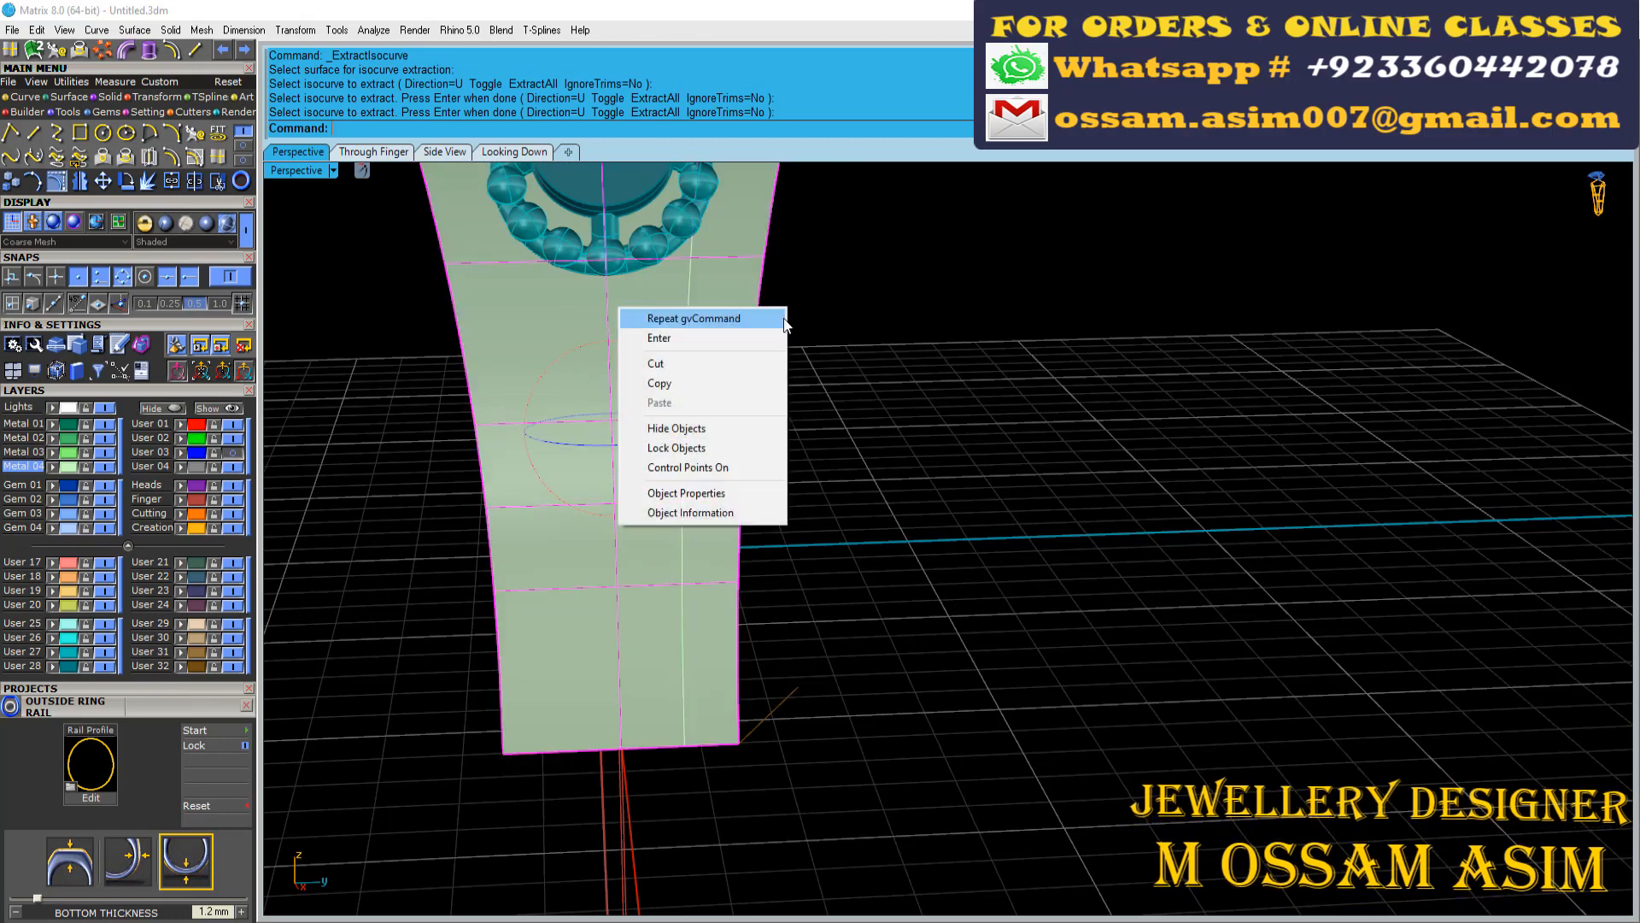
{"action": "key", "text": "Escape"}
{"action": "scroll", "coordinate": [635, 300], "scroll_direction": "up", "scroll_amount": 3}
{"action": "scroll", "coordinate": [636, 300], "scroll_direction": "down", "scroll_amount": 4}
{"action": "left_click", "coordinate": [232, 499]}
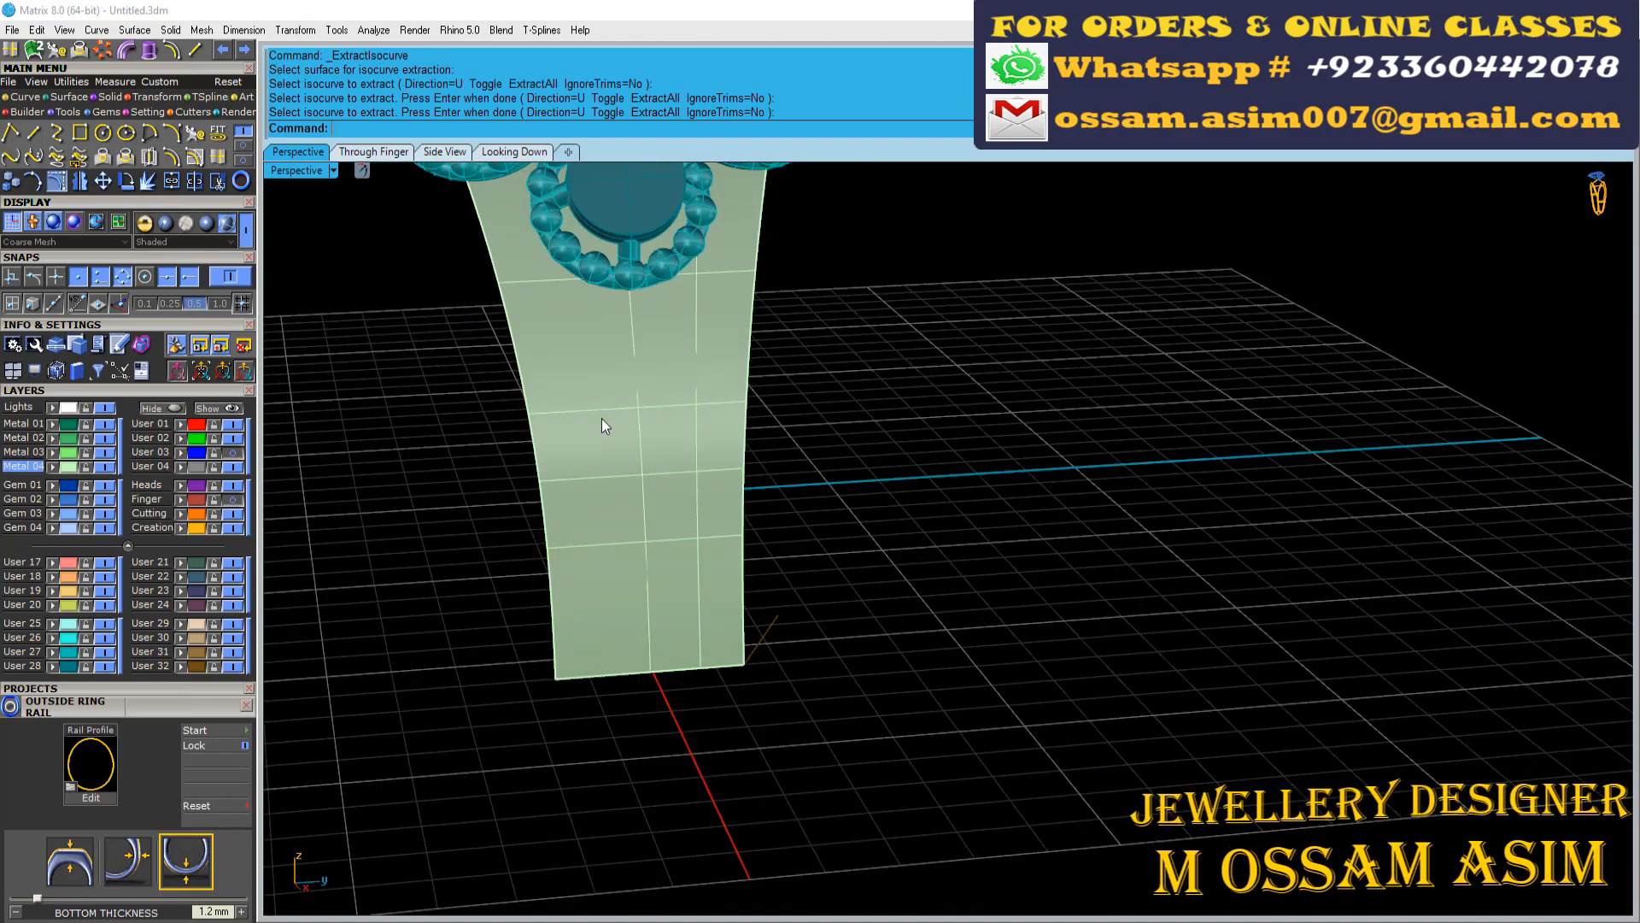
{"action": "left_click", "coordinate": [181, 466]}
{"action": "left_click", "coordinate": [181, 485]}
{"action": "key", "text": "Escape"}
Split the centre isocurve with a point at the lowest round motif and delete the piece under the motif
{"action": "scroll", "coordinate": [598, 393], "scroll_direction": "up", "scroll_amount": 5}
{"action": "left_click", "coordinate": [693, 318]}
{"action": "left_click", "coordinate": [724, 352]}
{"action": "scroll", "coordinate": [718, 359], "scroll_direction": "down", "scroll_amount": 6}
{"action": "right_click_drag", "start_coordinate": [717, 359], "coordinate": [684, 427]}
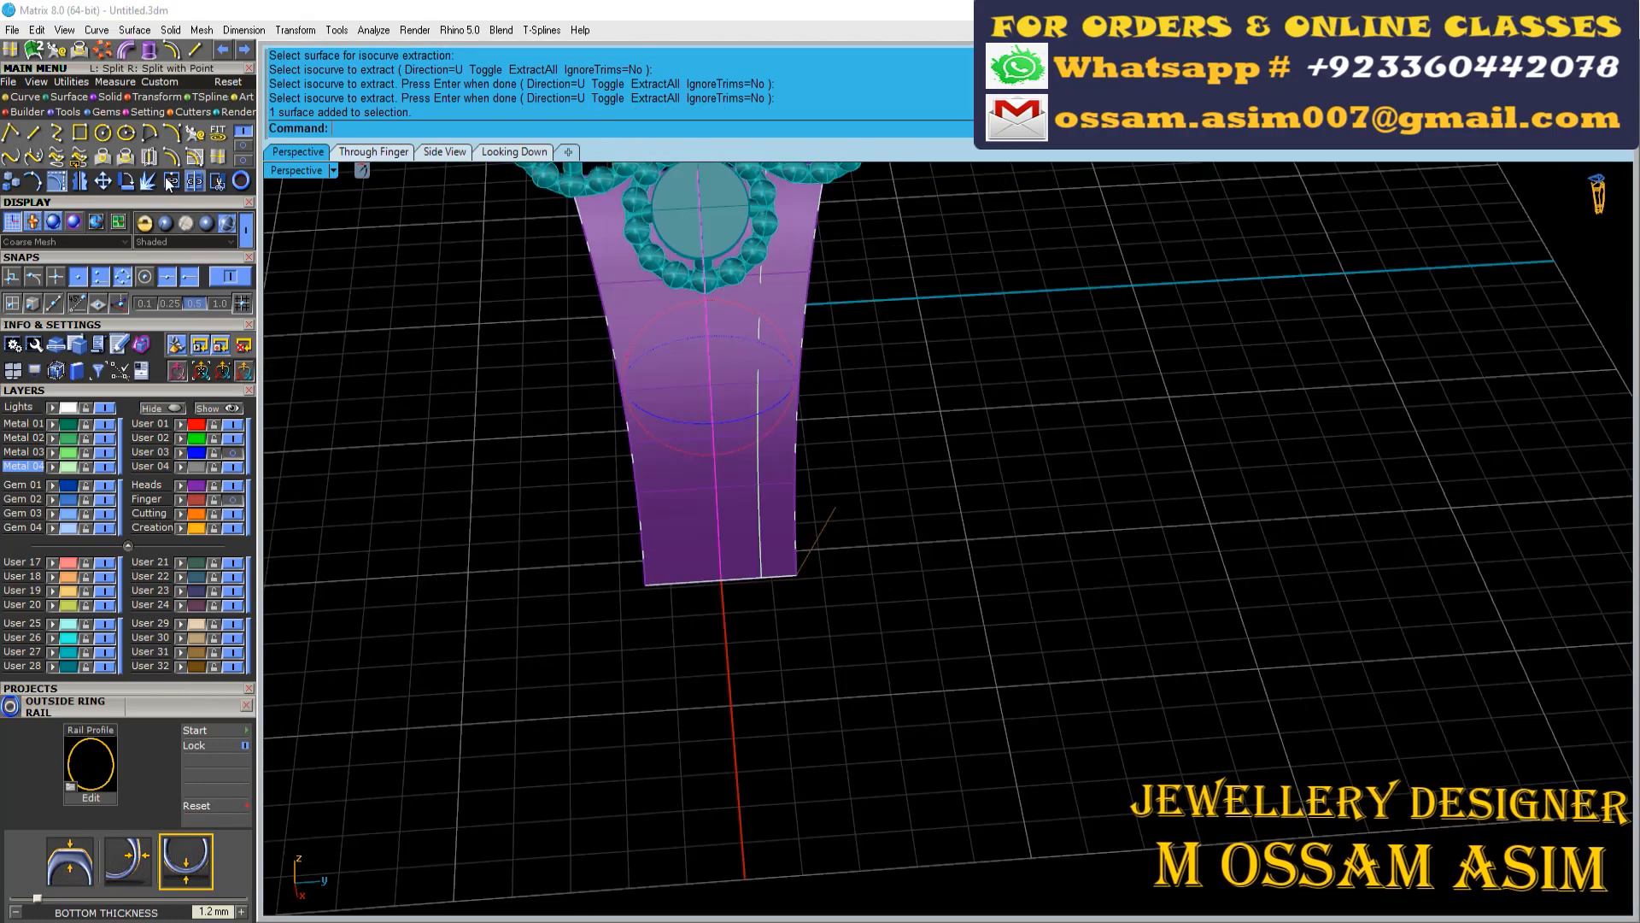
{"action": "right_click", "coordinate": [168, 182]}
{"action": "scroll", "coordinate": [750, 321], "scroll_direction": "up", "scroll_amount": 3}
{"action": "right_click", "coordinate": [834, 265]}
{"action": "scroll", "coordinate": [836, 267], "scroll_direction": "down", "scroll_amount": 6}
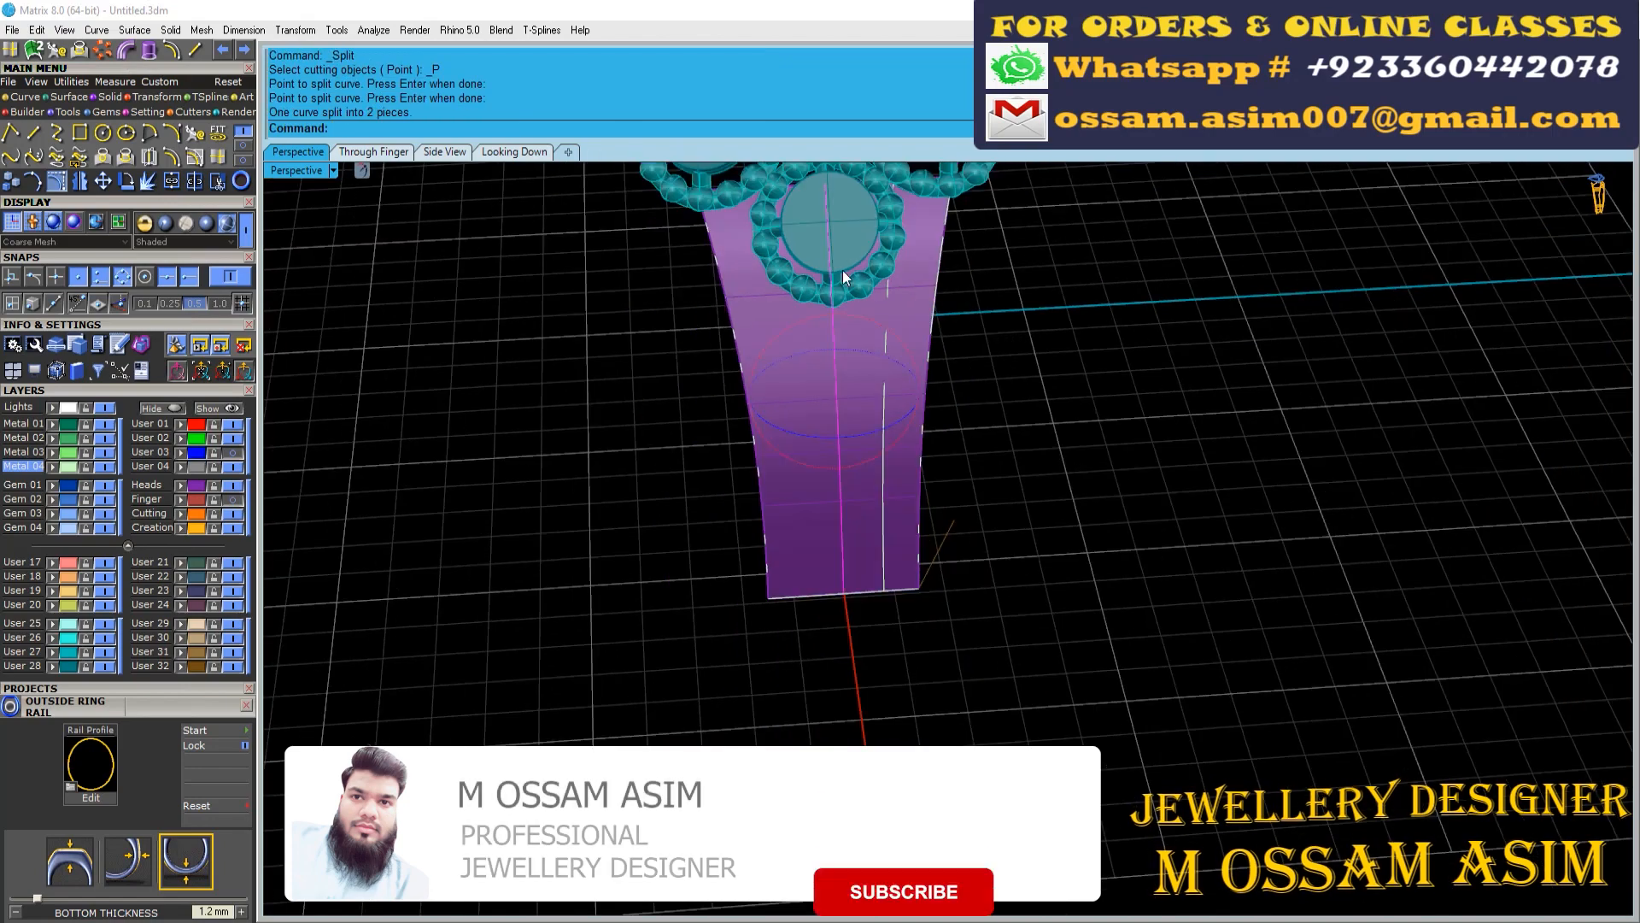
{"action": "left_click", "coordinate": [839, 398], "text": "ctrl"}
{"action": "key", "text": "Delete"}
Split the side isocurve where it meets the lowest round motif's beads and delete the piece under the motif
{"action": "scroll", "coordinate": [891, 342], "scroll_direction": "up", "scroll_amount": 2}
{"action": "left_click", "coordinate": [888, 356]}
{"action": "left_click", "coordinate": [937, 404]}
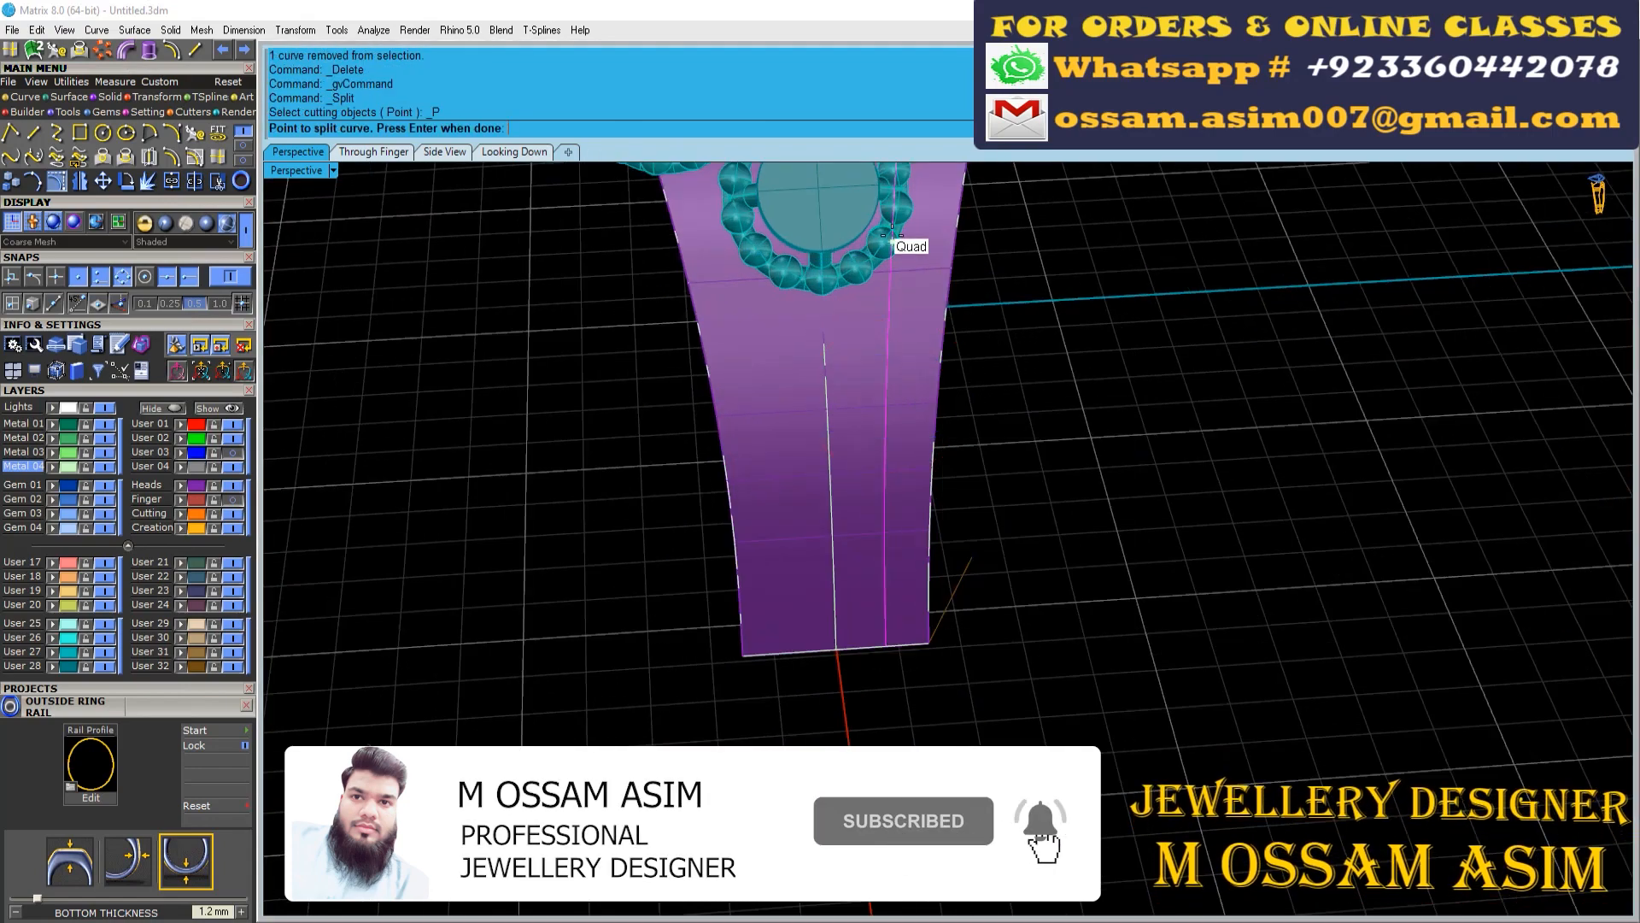
{"action": "scroll", "coordinate": [897, 212], "scroll_direction": "up", "scroll_amount": 7}
{"action": "left_click", "coordinate": [883, 249]}
{"action": "right_click", "coordinate": [883, 248]}
{"action": "scroll", "coordinate": [885, 248], "scroll_direction": "down", "scroll_amount": 5}
{"action": "left_click", "coordinate": [865, 458], "text": "ctrl"}
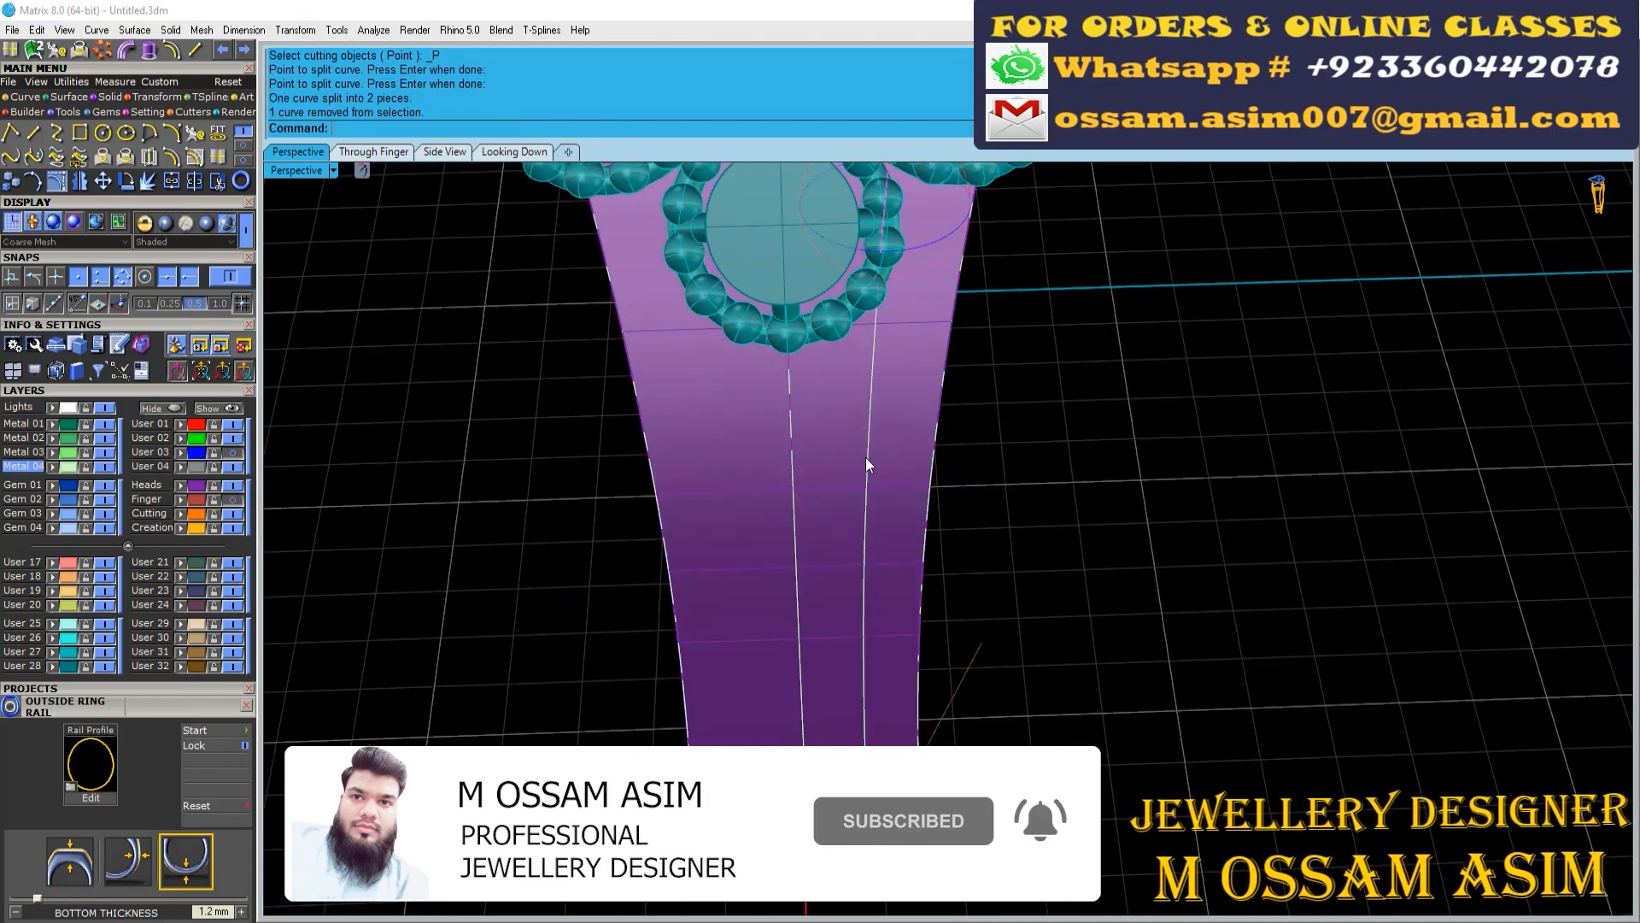
{"action": "key", "text": "Delete"}
Place beads along the centre curve with Bead on Curve, copying the style of the round motif's beads
{"action": "scroll", "coordinate": [865, 458], "scroll_direction": "down", "scroll_amount": 8}
{"action": "right_click_drag", "start_coordinate": [931, 385], "coordinate": [969, 370]}
{"action": "scroll", "coordinate": [928, 385], "scroll_direction": "up", "scroll_amount": 5}
{"action": "left_click", "coordinate": [883, 345]}
{"action": "left_click", "coordinate": [940, 421]}
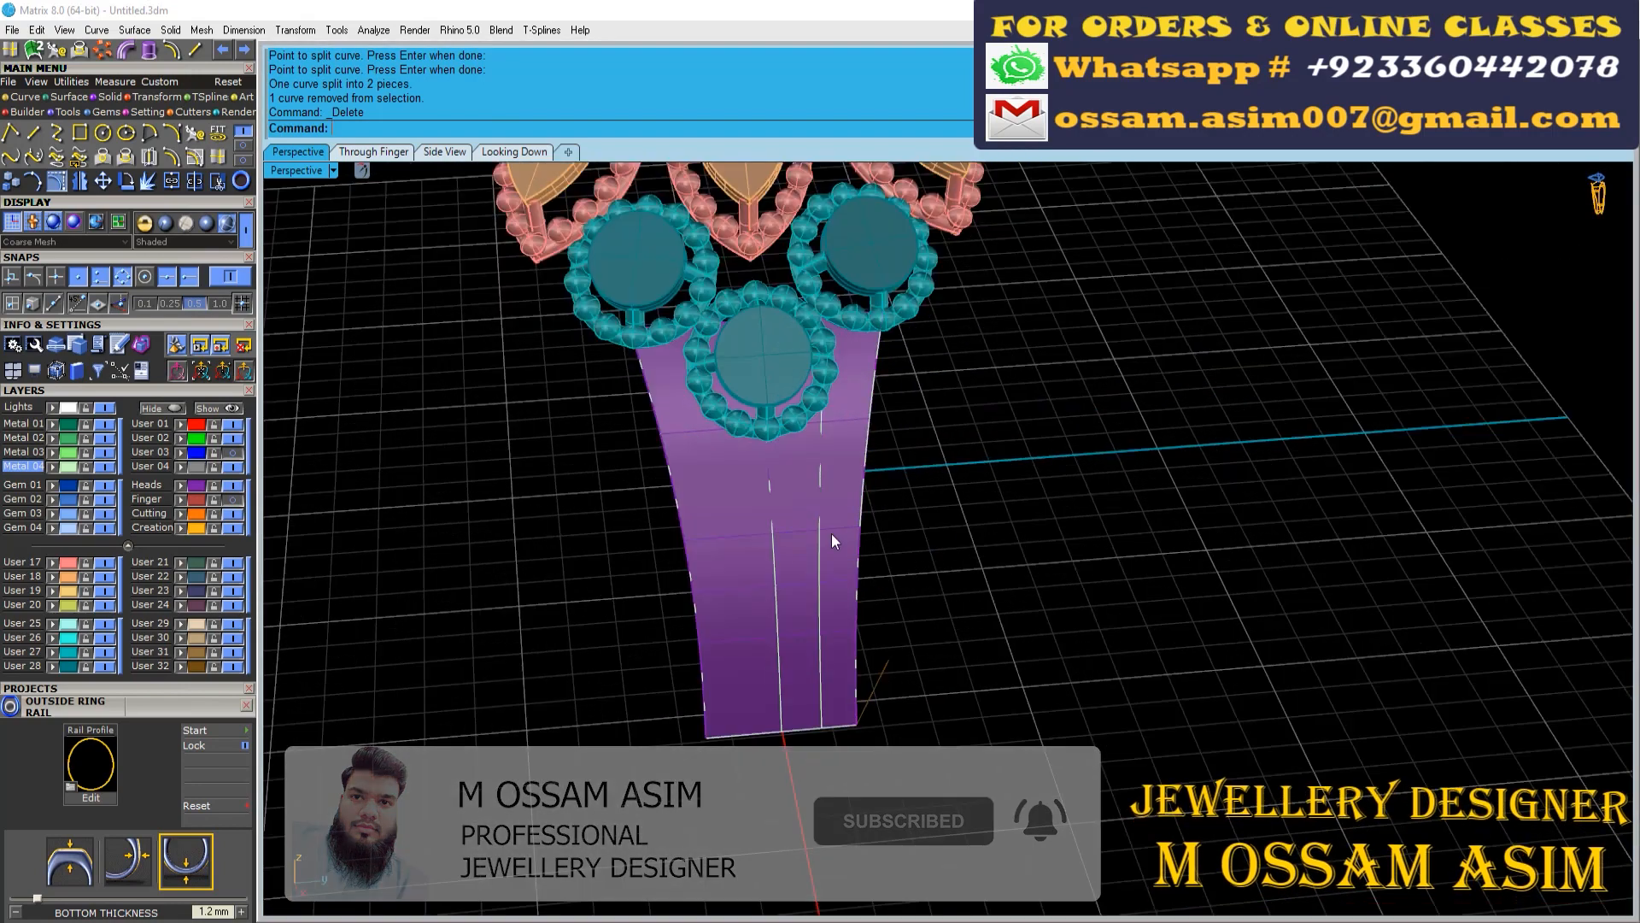
{"action": "right_click_drag", "start_coordinate": [832, 533], "coordinate": [762, 487]}
{"action": "scroll", "coordinate": [761, 484], "scroll_direction": "up", "scroll_amount": 4}
{"action": "left_click", "coordinate": [761, 484]}
{"action": "left_click", "coordinate": [803, 524]}
{"action": "left_click", "coordinate": [777, 575]}
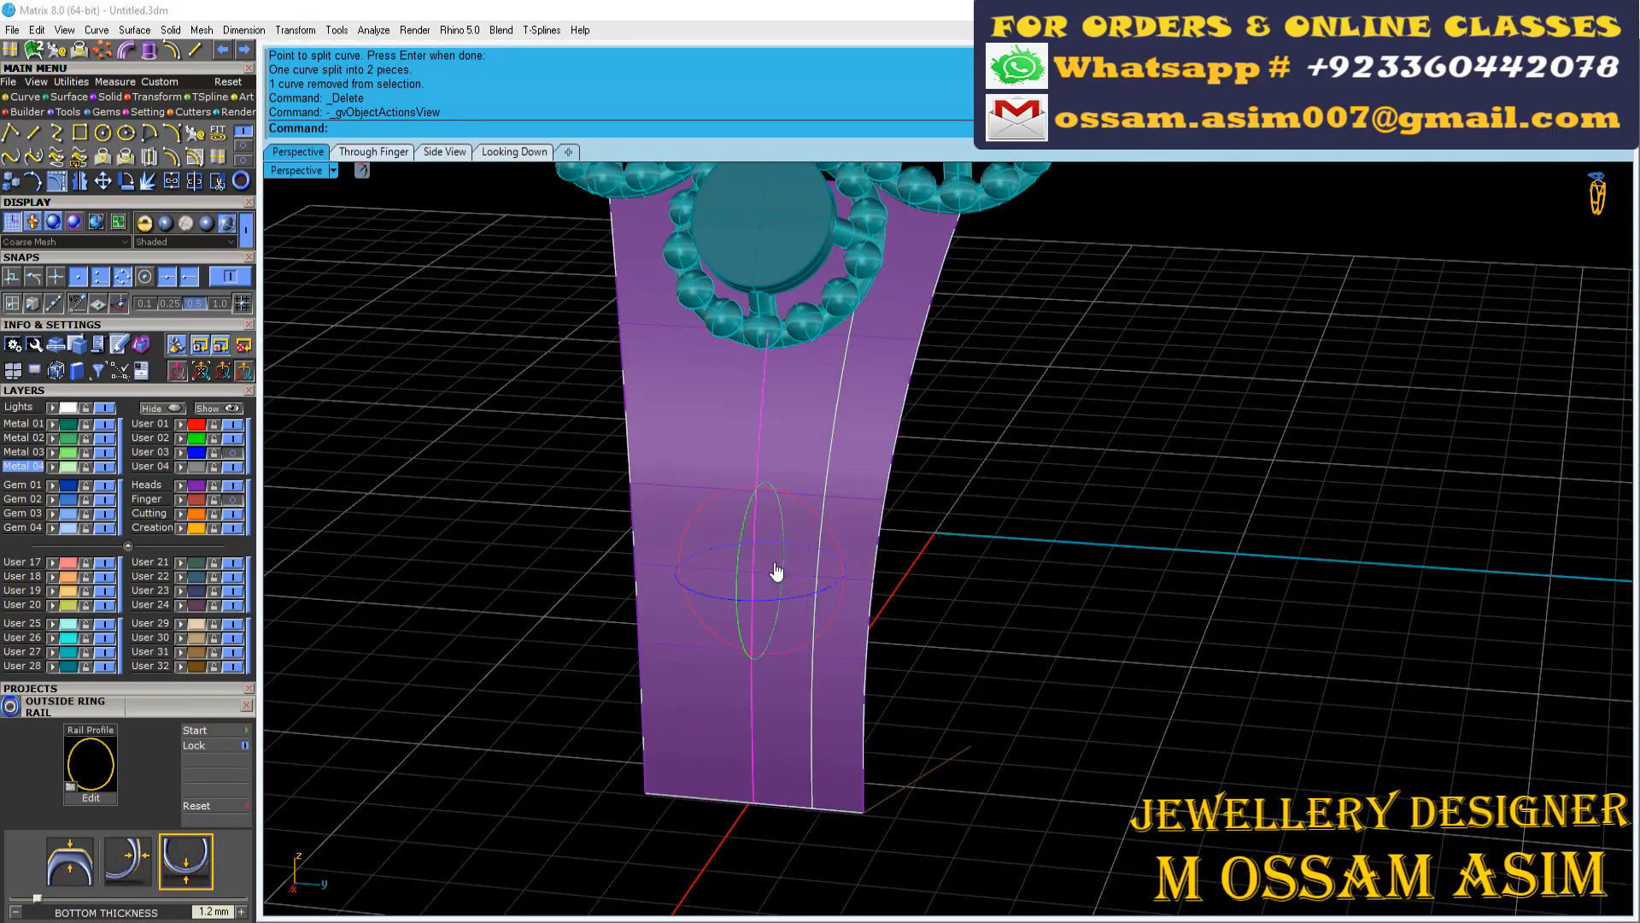
{"action": "left_click", "coordinate": [1406, 111]}
{"action": "left_click", "coordinate": [801, 309]}
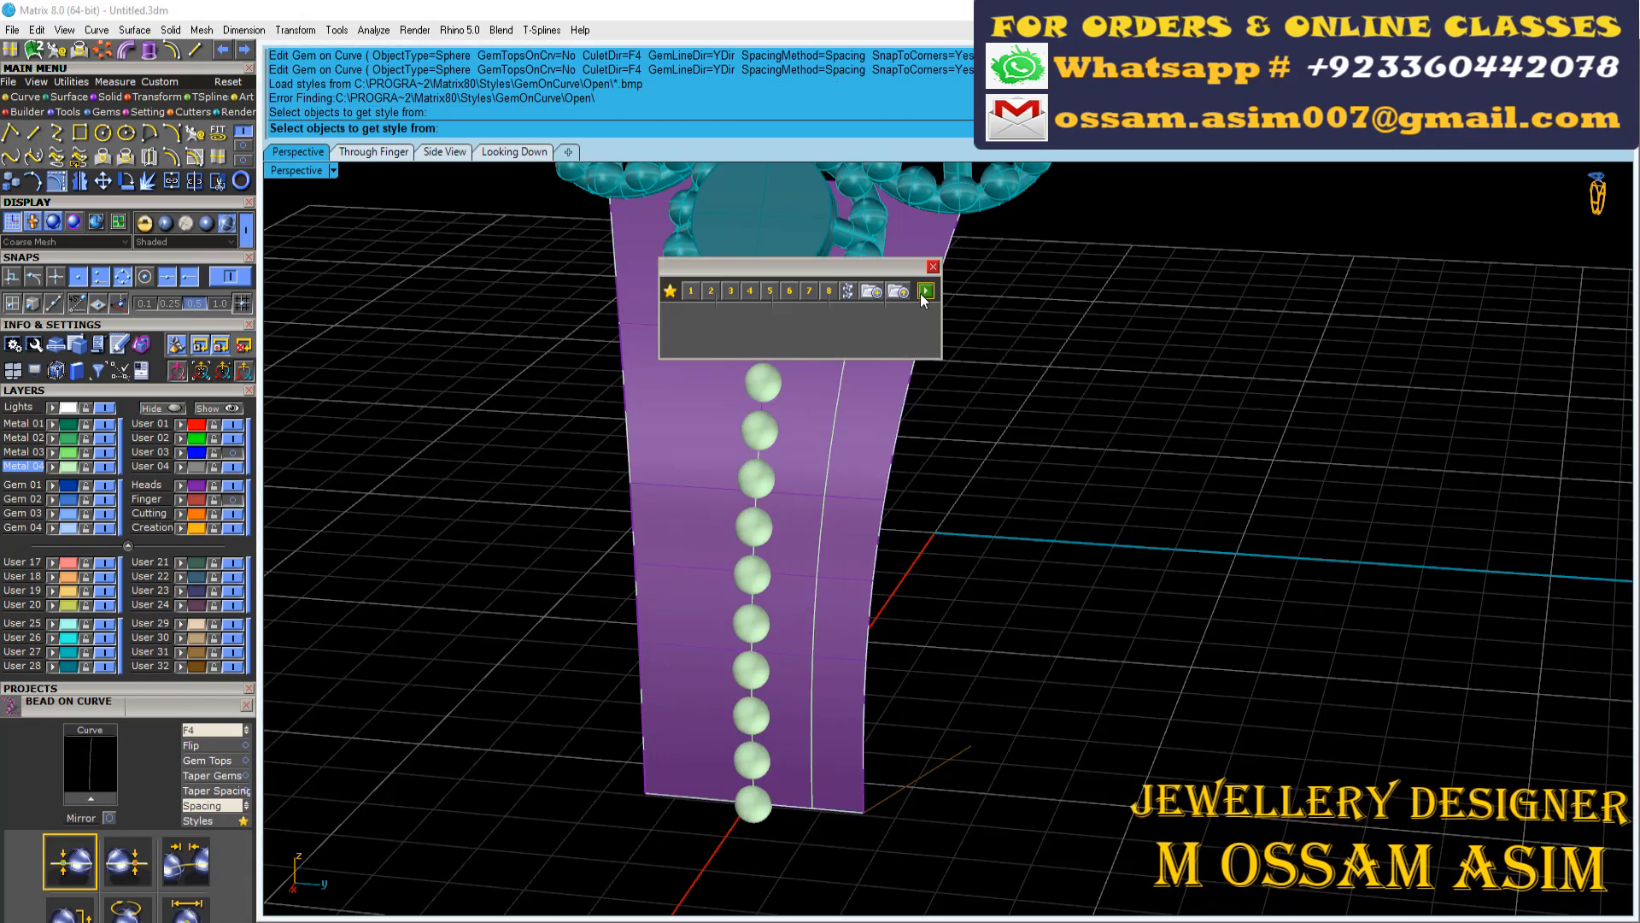
{"action": "left_click", "coordinate": [927, 296]}
{"action": "right_click", "coordinate": [842, 377]}
Place beads along the trimmed side isocurve, copying the style of the round motif's beads
{"action": "left_click", "coordinate": [843, 377]}
{"action": "right_click", "coordinate": [843, 378]}
{"action": "left_click", "coordinate": [1295, 128]}
{"action": "left_click", "coordinate": [1405, 112]}
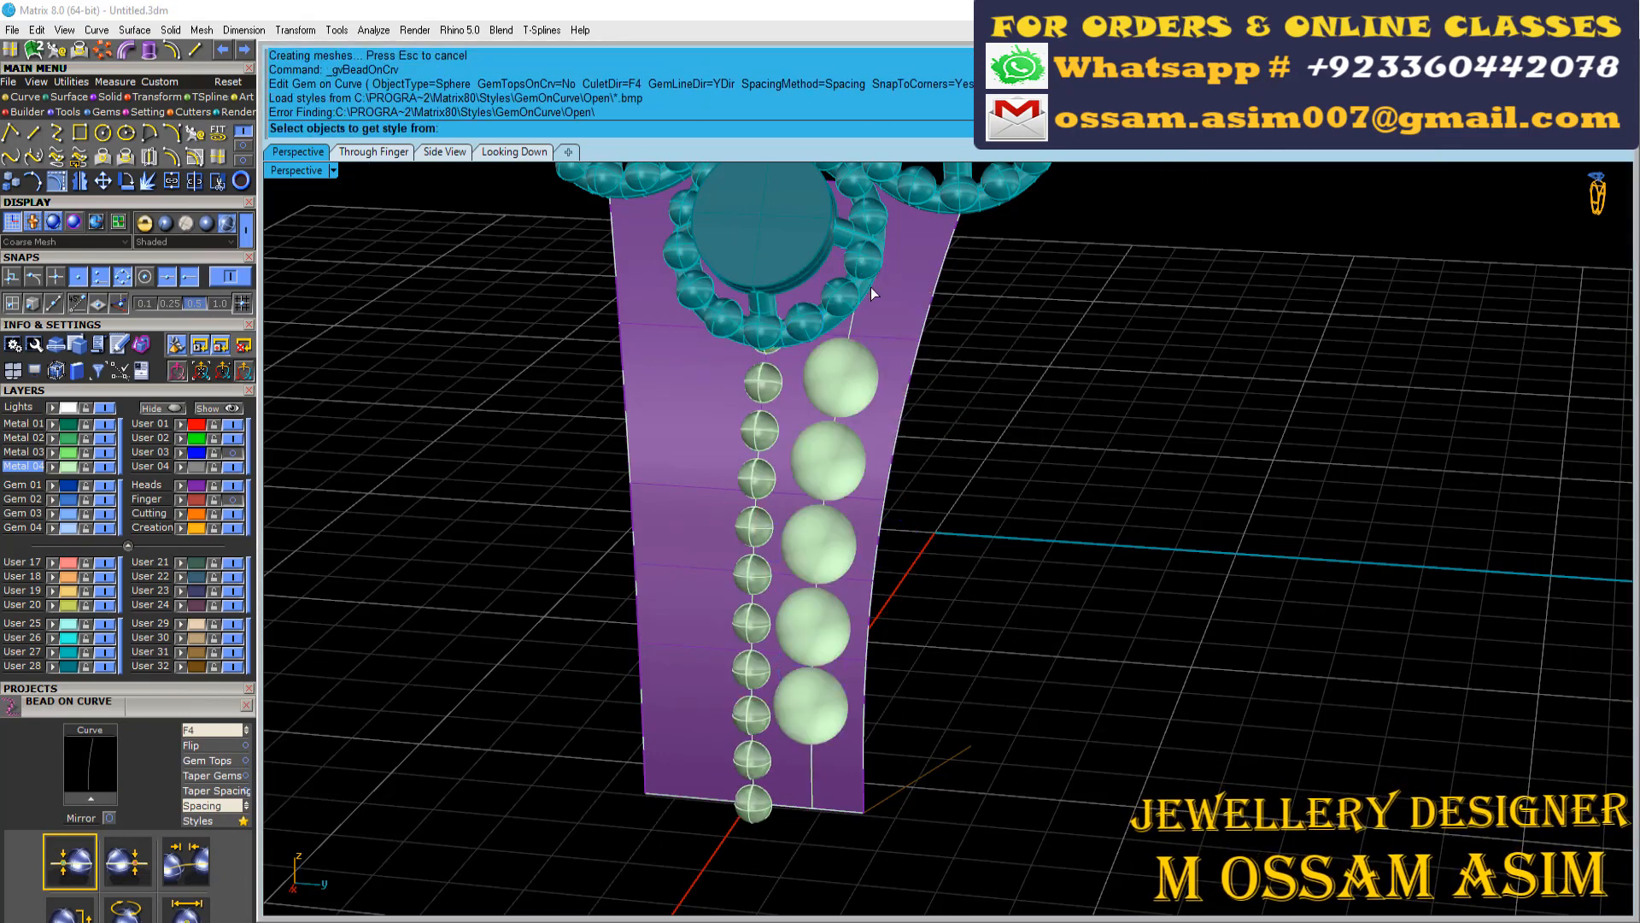
{"action": "left_click", "coordinate": [844, 292]}
{"action": "left_click", "coordinate": [972, 251]}
{"action": "right_click", "coordinate": [913, 336]}
Place matching beads along the outer edge curve of the shank surface using the copied bead style
{"action": "left_click", "coordinate": [913, 336]}
{"action": "left_click", "coordinate": [1013, 369]}
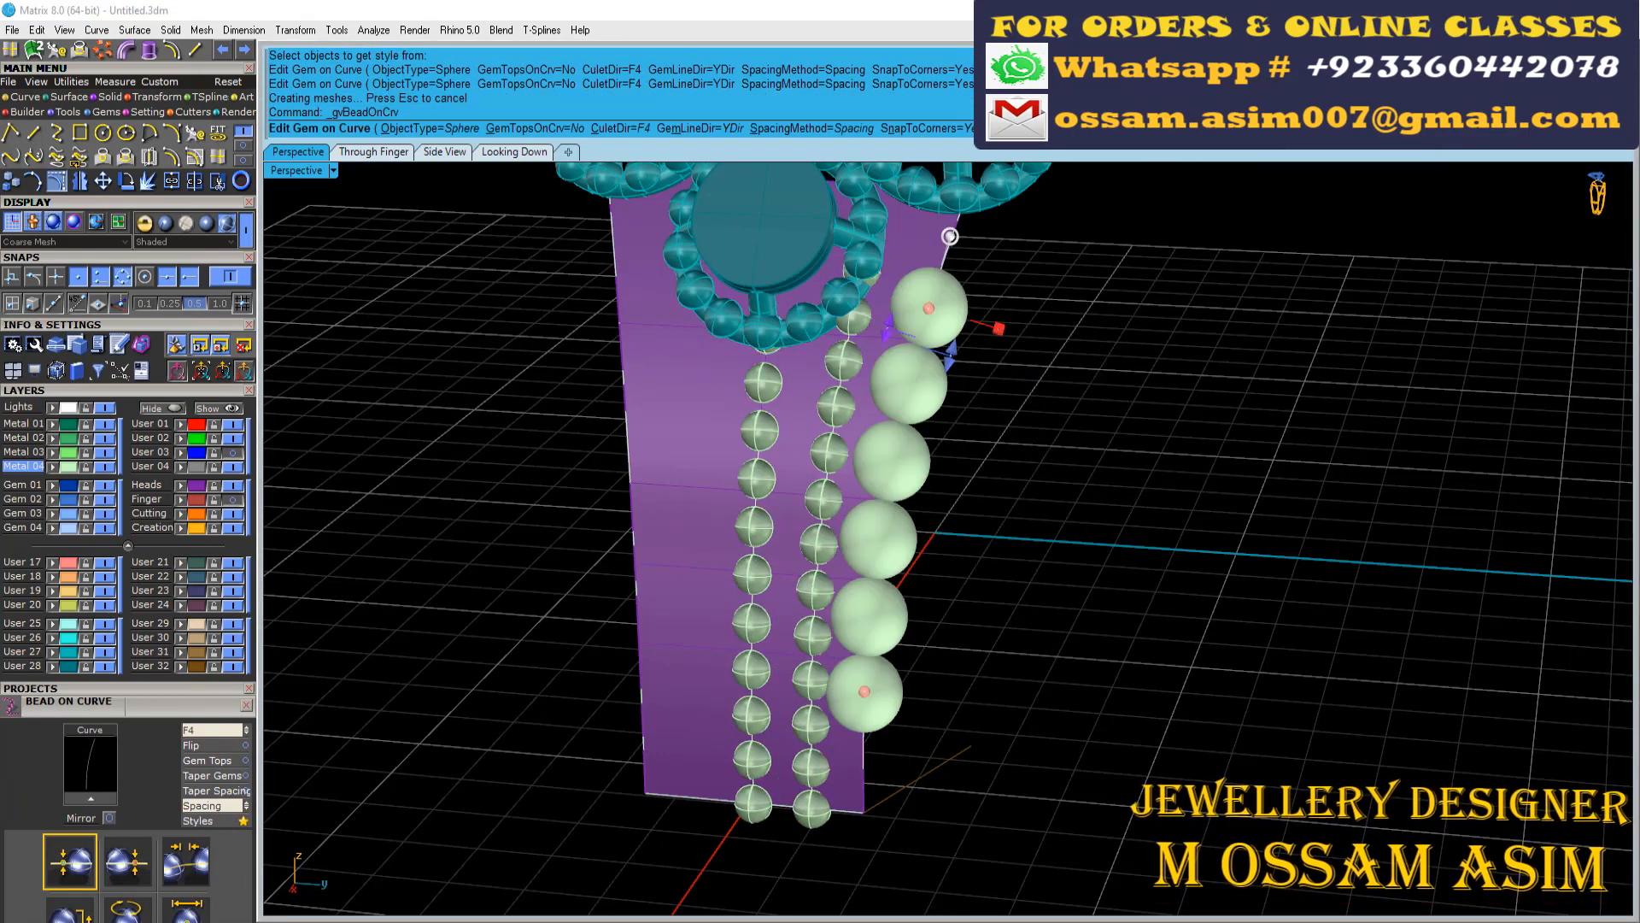
{"action": "left_click", "coordinate": [994, 236]}
{"action": "right_click", "coordinate": [1004, 342]}
Move all the new shank beads 0.3 along the X axis, outwards from the curves
{"action": "scroll", "coordinate": [1009, 410], "scroll_direction": "down", "scroll_amount": 5}
{"action": "right_click_drag", "start_coordinate": [957, 478], "coordinate": [828, 582]}
{"action": "scroll", "coordinate": [940, 590], "scroll_direction": "up", "scroll_amount": 6}
{"action": "right_click_drag", "start_coordinate": [1060, 654], "coordinate": [1087, 623]}
{"action": "scroll", "coordinate": [1028, 750], "scroll_direction": "up", "scroll_amount": 7}
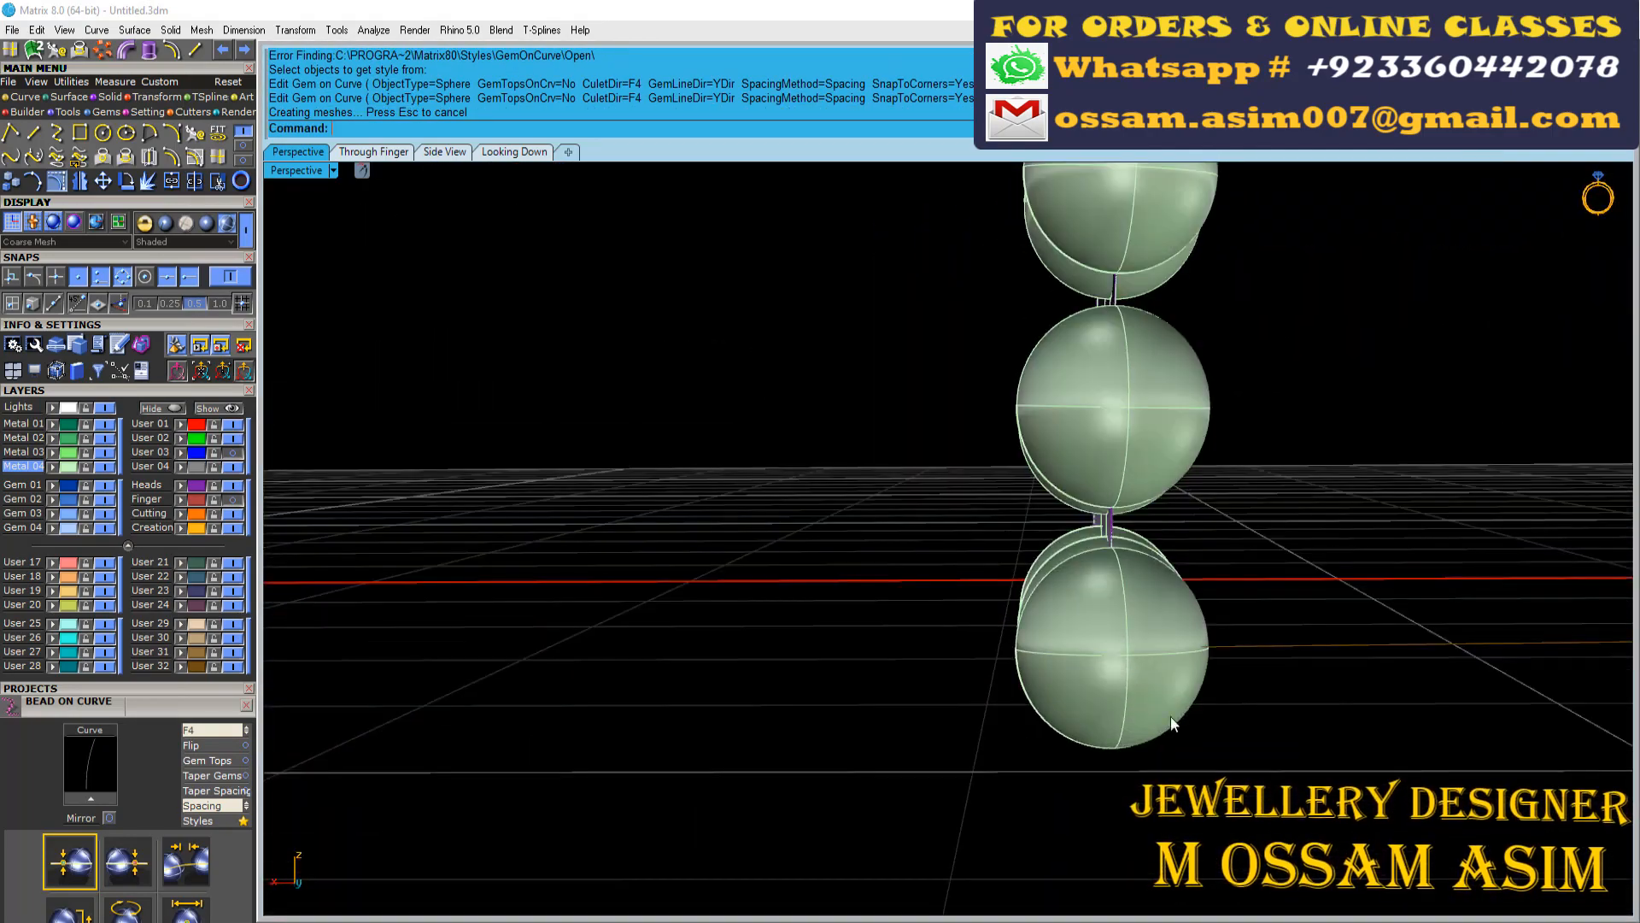
{"action": "left_click_drag", "start_coordinate": [1170, 717], "coordinate": [992, 643]}
{"action": "scroll", "coordinate": [993, 642], "scroll_direction": "down", "scroll_amount": 9}
{"action": "type", "text": ".3"}
{"action": "key", "text": "Return"}
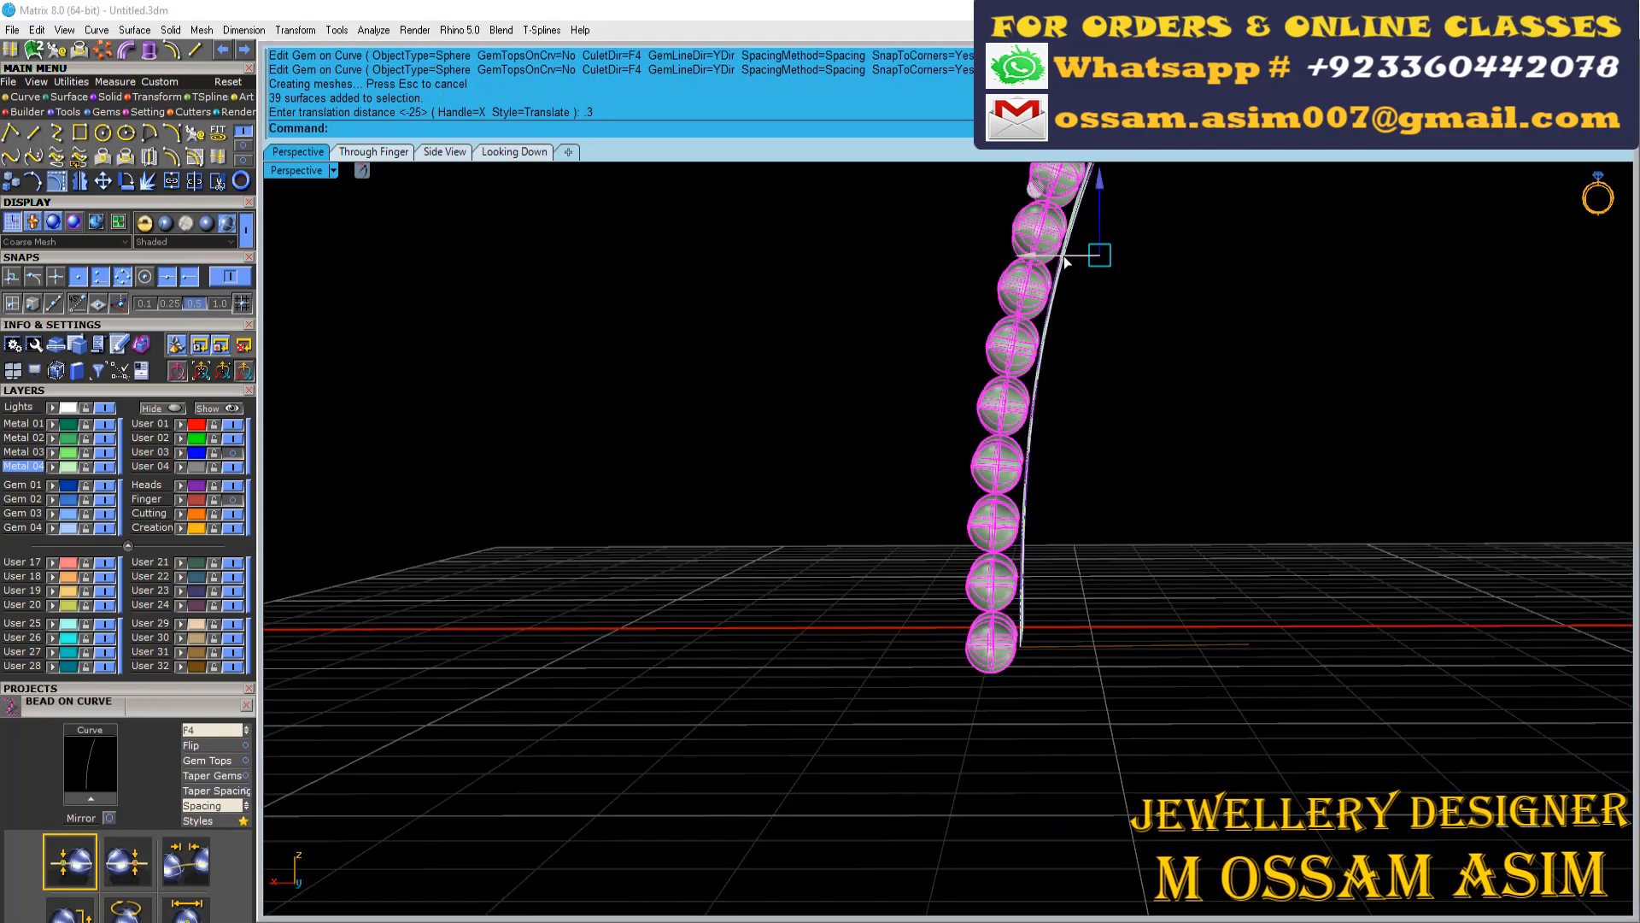
Create round-capped pipes of 0.35 diameter along the three shank curves, leaving the beads out of the selection
{"action": "scroll", "coordinate": [1078, 257], "scroll_direction": "up", "scroll_amount": 5}
{"action": "scroll", "coordinate": [1076, 369], "scroll_direction": "down", "scroll_amount": 3}
{"action": "right_click_drag", "start_coordinate": [1075, 369], "coordinate": [991, 342]}
{"action": "left_click_drag", "start_coordinate": [1106, 399], "coordinate": [982, 374]}
{"action": "right_click_drag", "start_coordinate": [581, 470], "coordinate": [766, 540]}
{"action": "right_click_drag", "start_coordinate": [967, 541], "coordinate": [842, 513]}
{"action": "scroll", "coordinate": [921, 490], "scroll_direction": "up", "scroll_amount": 4}
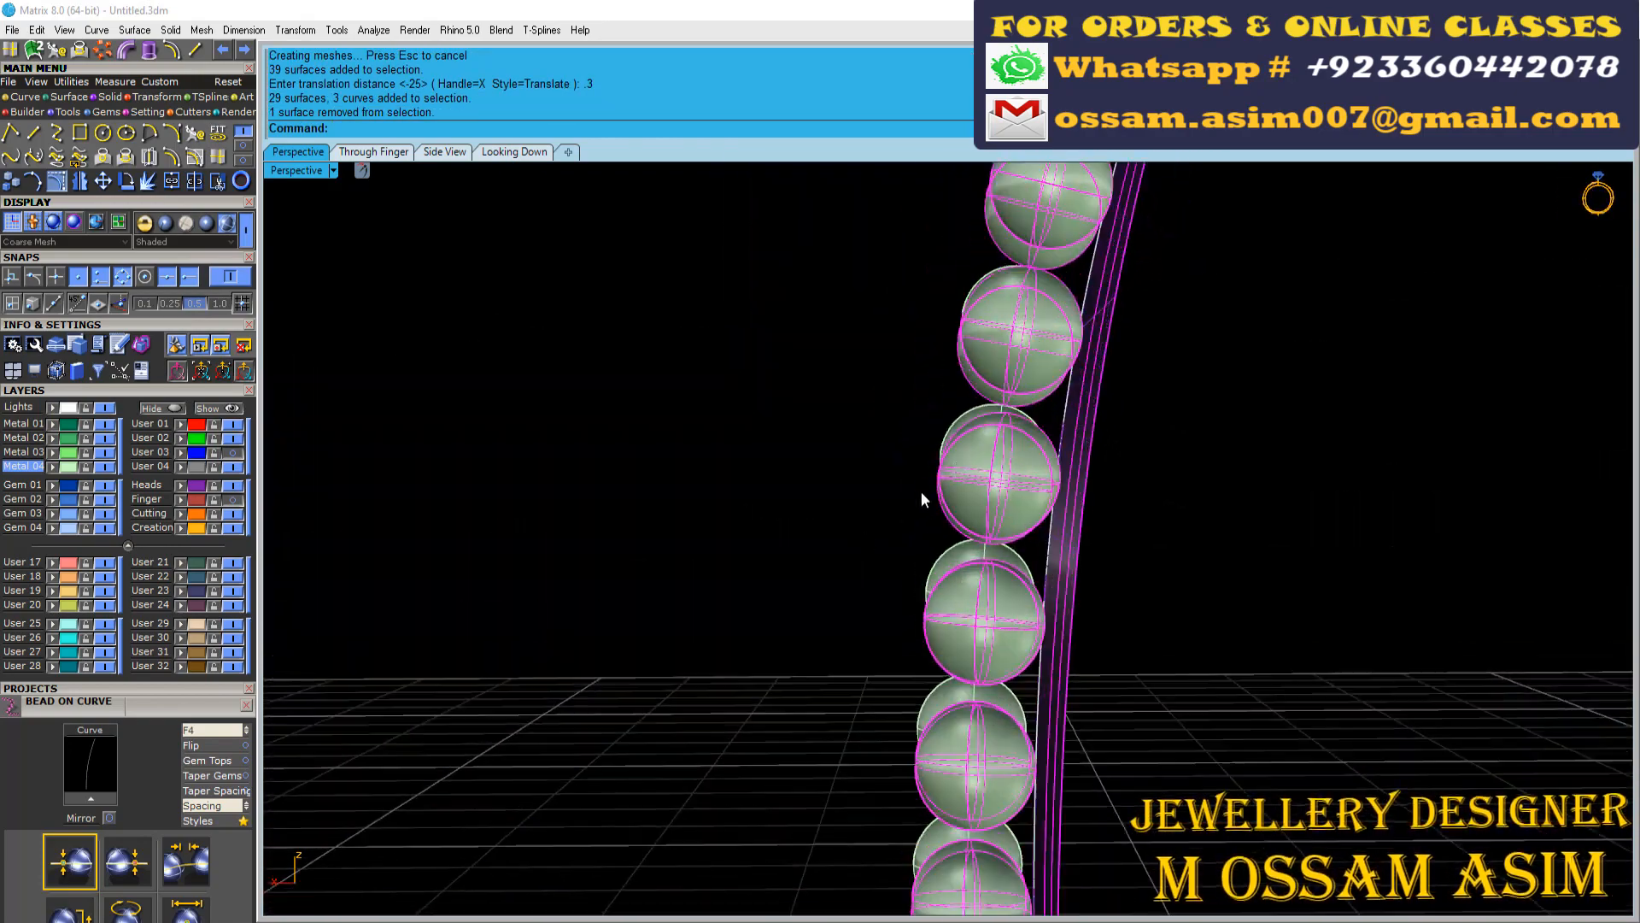
{"action": "left_click_drag", "start_coordinate": [1084, 264], "coordinate": [958, 395], "text": "ctrl"}
{"action": "left_click_drag", "start_coordinate": [1038, 341], "coordinate": [923, 410], "text": "ctrl"}
{"action": "scroll", "coordinate": [923, 427], "scroll_direction": "down", "scroll_amount": 6}
{"action": "right_click_drag", "start_coordinate": [868, 451], "coordinate": [1025, 496]}
{"action": "right_click", "coordinate": [729, 292]}
Mirror the side beaded bars with their pipes from origin 0 to the shank's other half, and switch the display to Machine
{"action": "right_click_drag", "start_coordinate": [837, 320], "coordinate": [982, 666]}
{"action": "scroll", "coordinate": [1047, 269], "scroll_direction": "down", "scroll_amount": 6}
{"action": "scroll", "coordinate": [981, 667], "scroll_direction": "up", "scroll_amount": 9}
{"action": "left_click_drag", "start_coordinate": [1107, 504], "coordinate": [944, 570]}
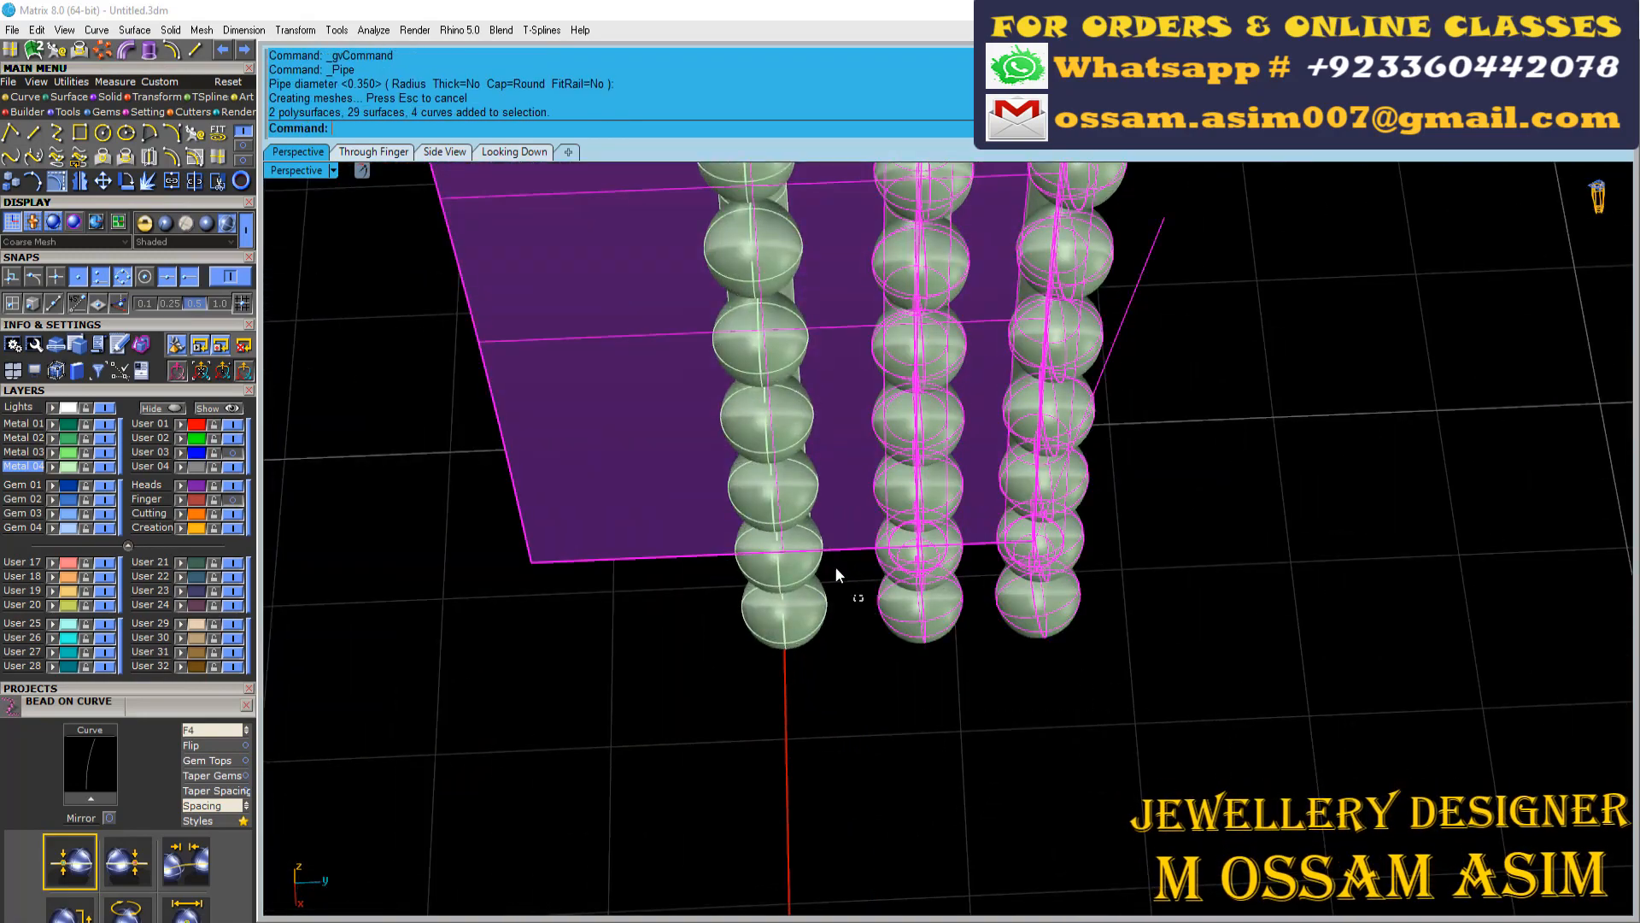
{"action": "left_click_drag", "start_coordinate": [836, 568], "coordinate": [822, 491], "text": "ctrl"}
{"action": "scroll", "coordinate": [822, 490], "scroll_direction": "down", "scroll_amount": 7}
{"action": "scroll", "coordinate": [822, 490], "scroll_direction": "up", "scroll_amount": 4}
{"action": "left_click", "coordinate": [818, 597]}
{"action": "left_click", "coordinate": [204, 226]}
{"action": "left_click_drag", "start_coordinate": [952, 681], "coordinate": [871, 518]}
{"action": "left_click", "coordinate": [639, 486], "text": "ctrl"}
{"action": "scroll", "coordinate": [639, 486], "scroll_direction": "down", "scroll_amount": 4}
{"action": "key", "text": "ctrl+m"}
{"action": "type", "text": "0"}
{"action": "key", "text": "Return"}
{"action": "left_click", "coordinate": [775, 651]}
{"action": "right_click_drag", "start_coordinate": [776, 651], "coordinate": [939, 410]}
Save the file and mirror all five beaded bars from origin 0 to the opposite side of the ring, leaving out the shank surface
{"action": "key", "text": "ctrl+s"}
{"action": "scroll", "coordinate": [807, 389], "scroll_direction": "down", "scroll_amount": 7}
{"action": "scroll", "coordinate": [808, 389], "scroll_direction": "up", "scroll_amount": 6}
{"action": "left_click_drag", "start_coordinate": [1083, 433], "coordinate": [744, 666]}
{"action": "right_click_drag", "start_coordinate": [854, 598], "coordinate": [722, 564]}
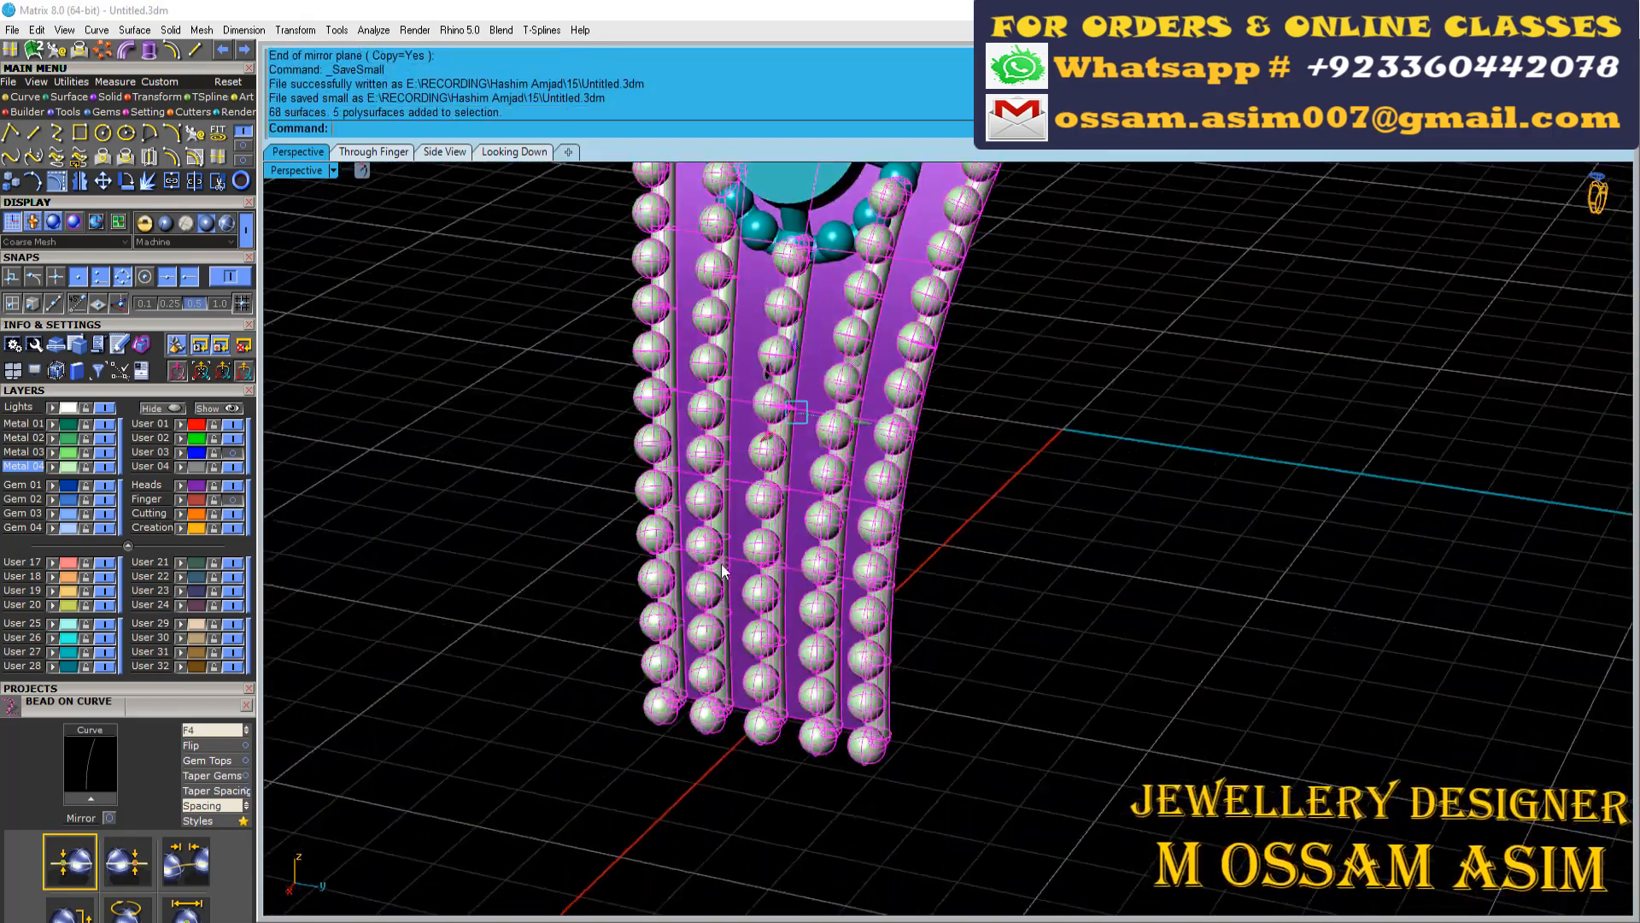
{"action": "scroll", "coordinate": [722, 571], "scroll_direction": "up", "scroll_amount": 6}
{"action": "left_click", "coordinate": [798, 510], "text": "ctrl"}
{"action": "scroll", "coordinate": [798, 511], "scroll_direction": "down", "scroll_amount": 10}
{"action": "key", "text": "ctrl+m"}
{"action": "type", "text": "0"}
{"action": "key", "text": "Return"}
{"action": "left_click", "coordinate": [1156, 339]}
Examine the mirrored beaded bars on both sides of the ring and how they meet the round motifs
{"action": "scroll", "coordinate": [1038, 412], "scroll_direction": "down", "scroll_amount": 3}
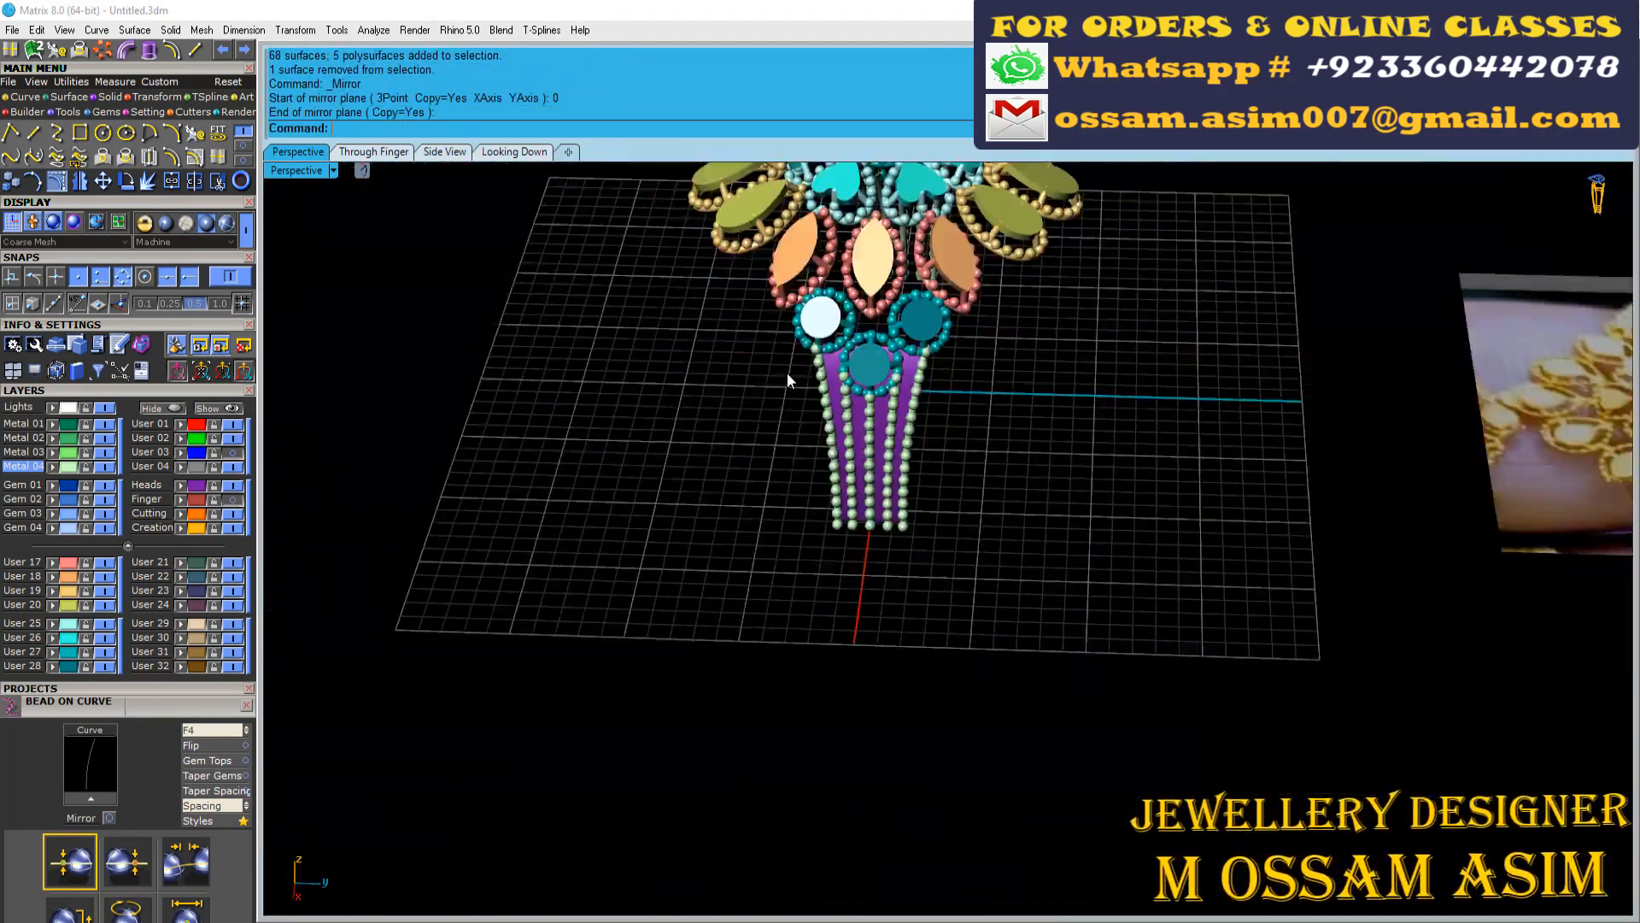
{"action": "right_click_drag", "start_coordinate": [788, 380], "coordinate": [879, 480]}
{"action": "scroll", "coordinate": [880, 479], "scroll_direction": "down", "scroll_amount": 5}
{"action": "scroll", "coordinate": [980, 236], "scroll_direction": "down", "scroll_amount": 4}
{"action": "right_click_drag", "start_coordinate": [980, 236], "coordinate": [633, 257]}
{"action": "scroll", "coordinate": [827, 424], "scroll_direction": "up", "scroll_amount": 6}
{"action": "scroll", "coordinate": [1017, 316], "scroll_direction": "up", "scroll_amount": 4}
{"action": "scroll", "coordinate": [1164, 396], "scroll_direction": "up", "scroll_amount": 5}
Select the purple shank surface and switch the viewport display to Shaded
{"action": "left_click", "coordinate": [1164, 395]}
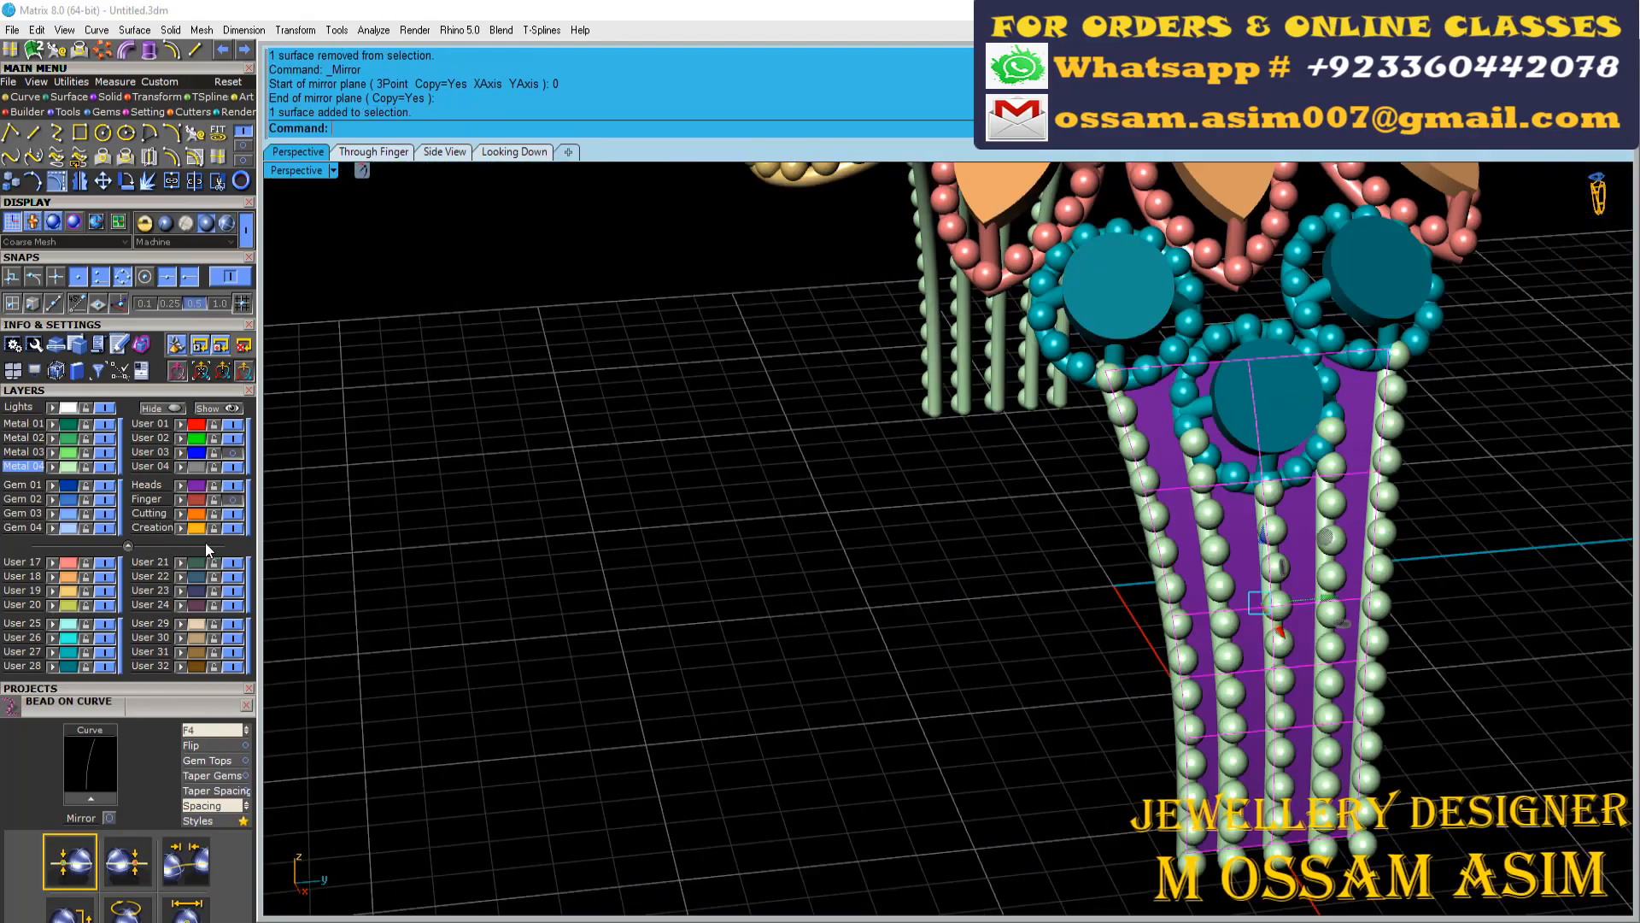
{"action": "left_click", "coordinate": [237, 487]}
{"action": "left_click", "coordinate": [237, 487]}
{"action": "right_click_drag", "start_coordinate": [1080, 564], "coordinate": [1078, 554]}
{"action": "left_click", "coordinate": [1174, 436]}
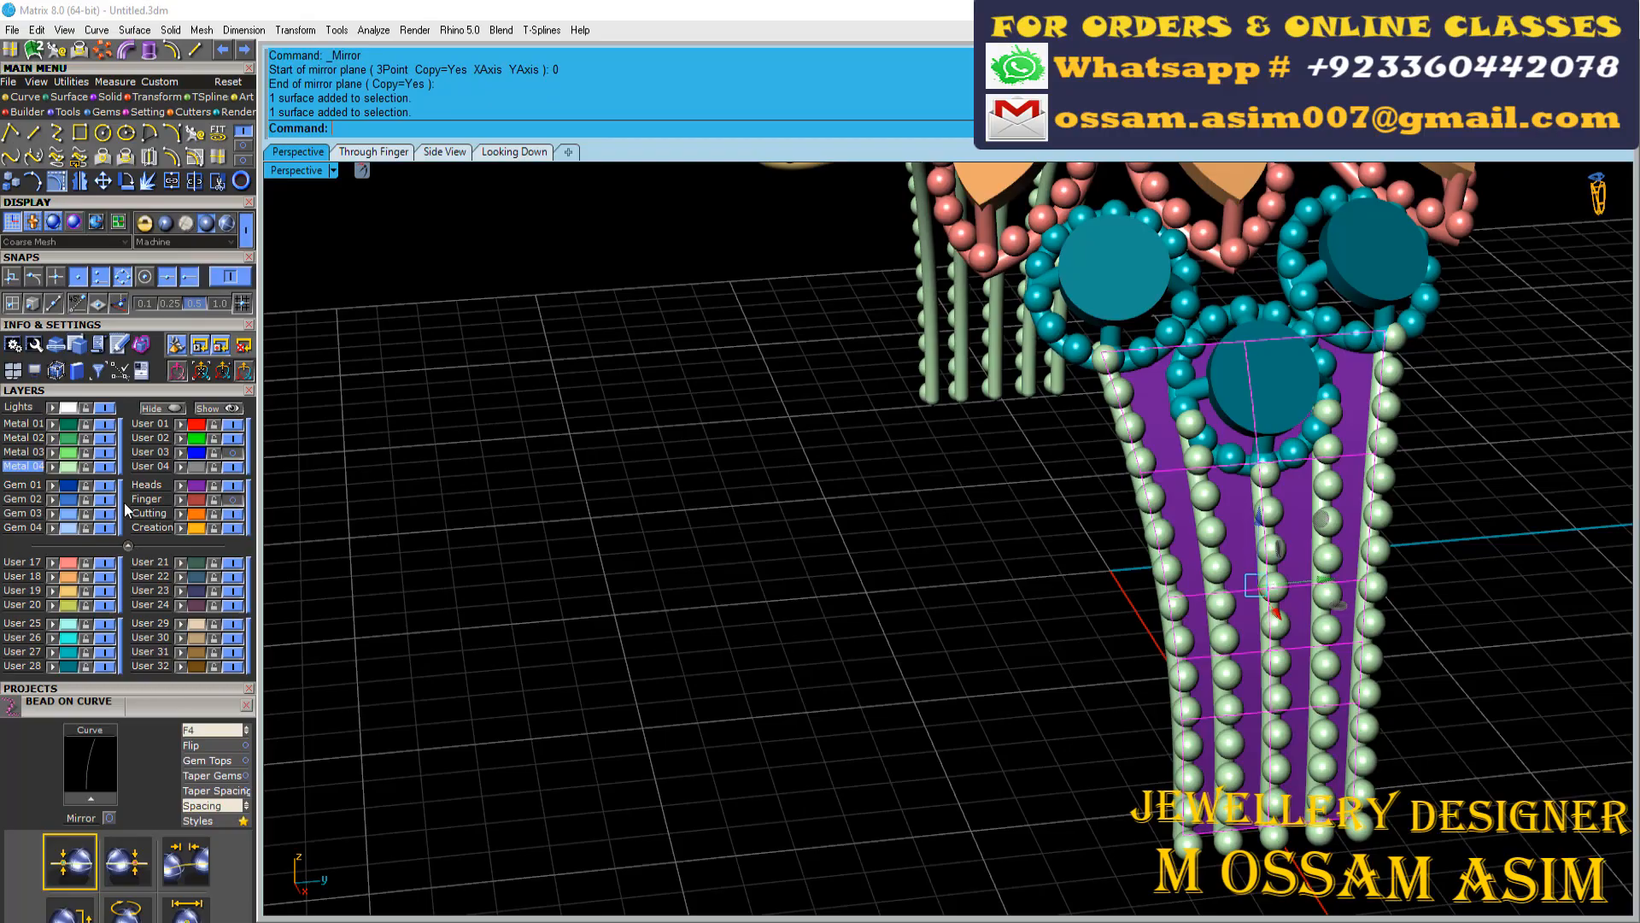
{"action": "left_click", "coordinate": [221, 227]}
{"action": "scroll", "coordinate": [1010, 637], "scroll_direction": "down", "scroll_amount": 7}
{"action": "right_click_drag", "start_coordinate": [855, 590], "coordinate": [683, 594]}
Hide the beaded bars on the Metal 04 layer and make the Lights layer current
{"action": "left_click", "coordinate": [27, 452]}
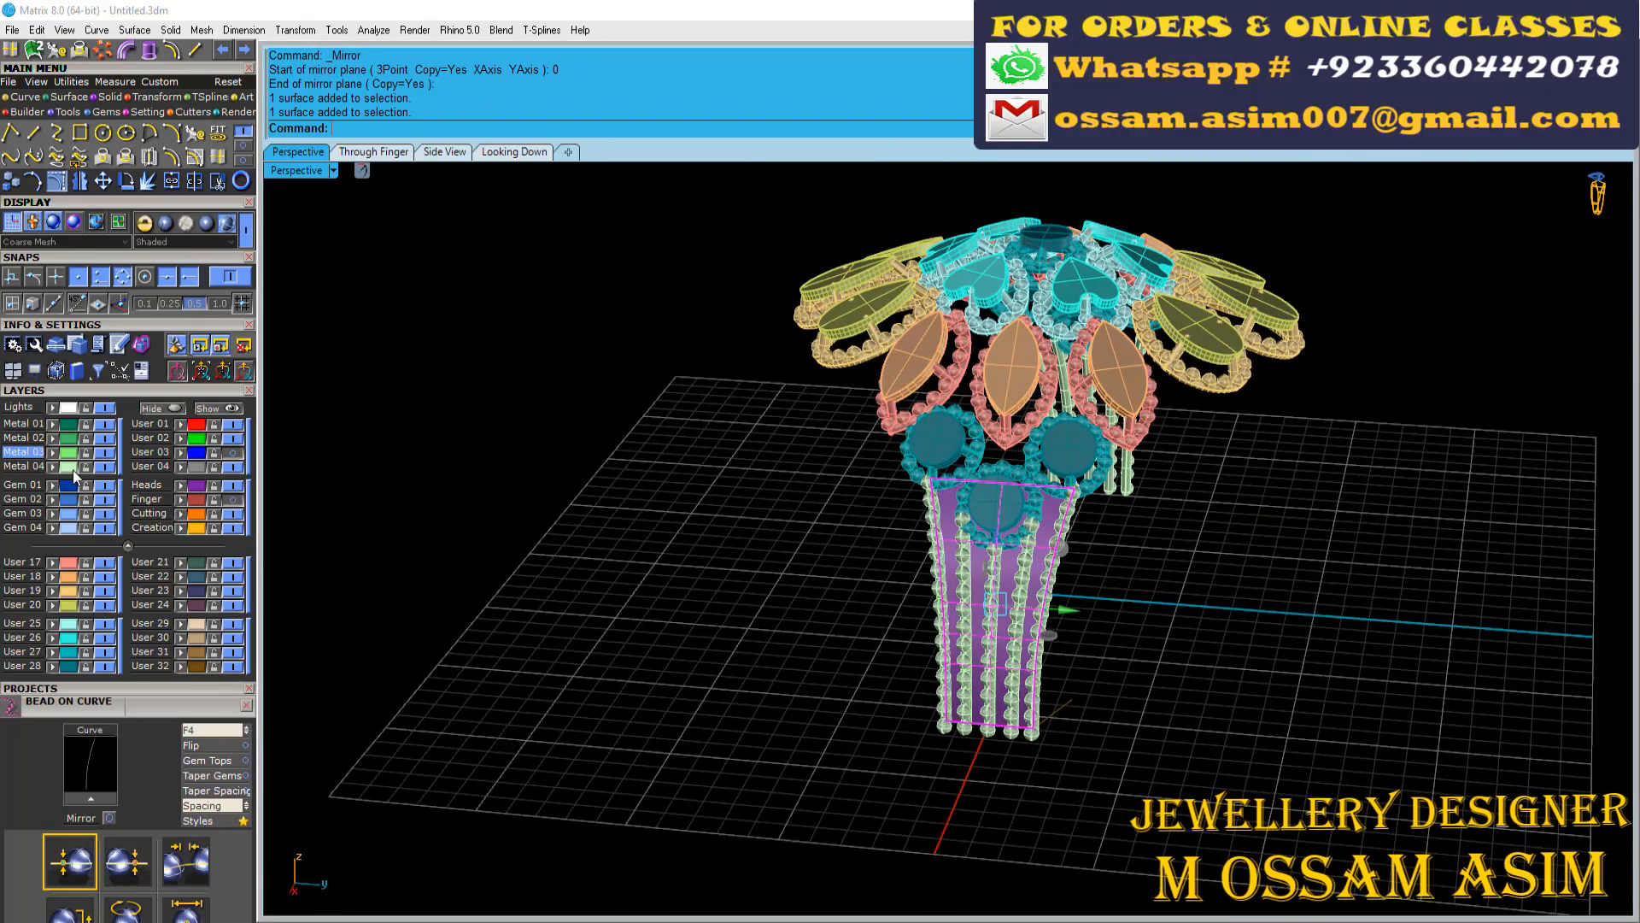
{"action": "left_click", "coordinate": [105, 468]}
{"action": "right_click_drag", "start_coordinate": [820, 521], "coordinate": [807, 437]}
{"action": "scroll", "coordinate": [1005, 554], "scroll_direction": "up", "scroll_amount": 3}
{"action": "scroll", "coordinate": [1005, 554], "scroll_direction": "down", "scroll_amount": 7}
{"action": "scroll", "coordinate": [905, 321], "scroll_direction": "up", "scroll_amount": 6}
{"action": "scroll", "coordinate": [807, 437], "scroll_direction": "up", "scroll_amount": 7}
{"action": "scroll", "coordinate": [328, 419], "scroll_direction": "down", "scroll_amount": 2}
{"action": "left_click", "coordinate": [21, 408]}
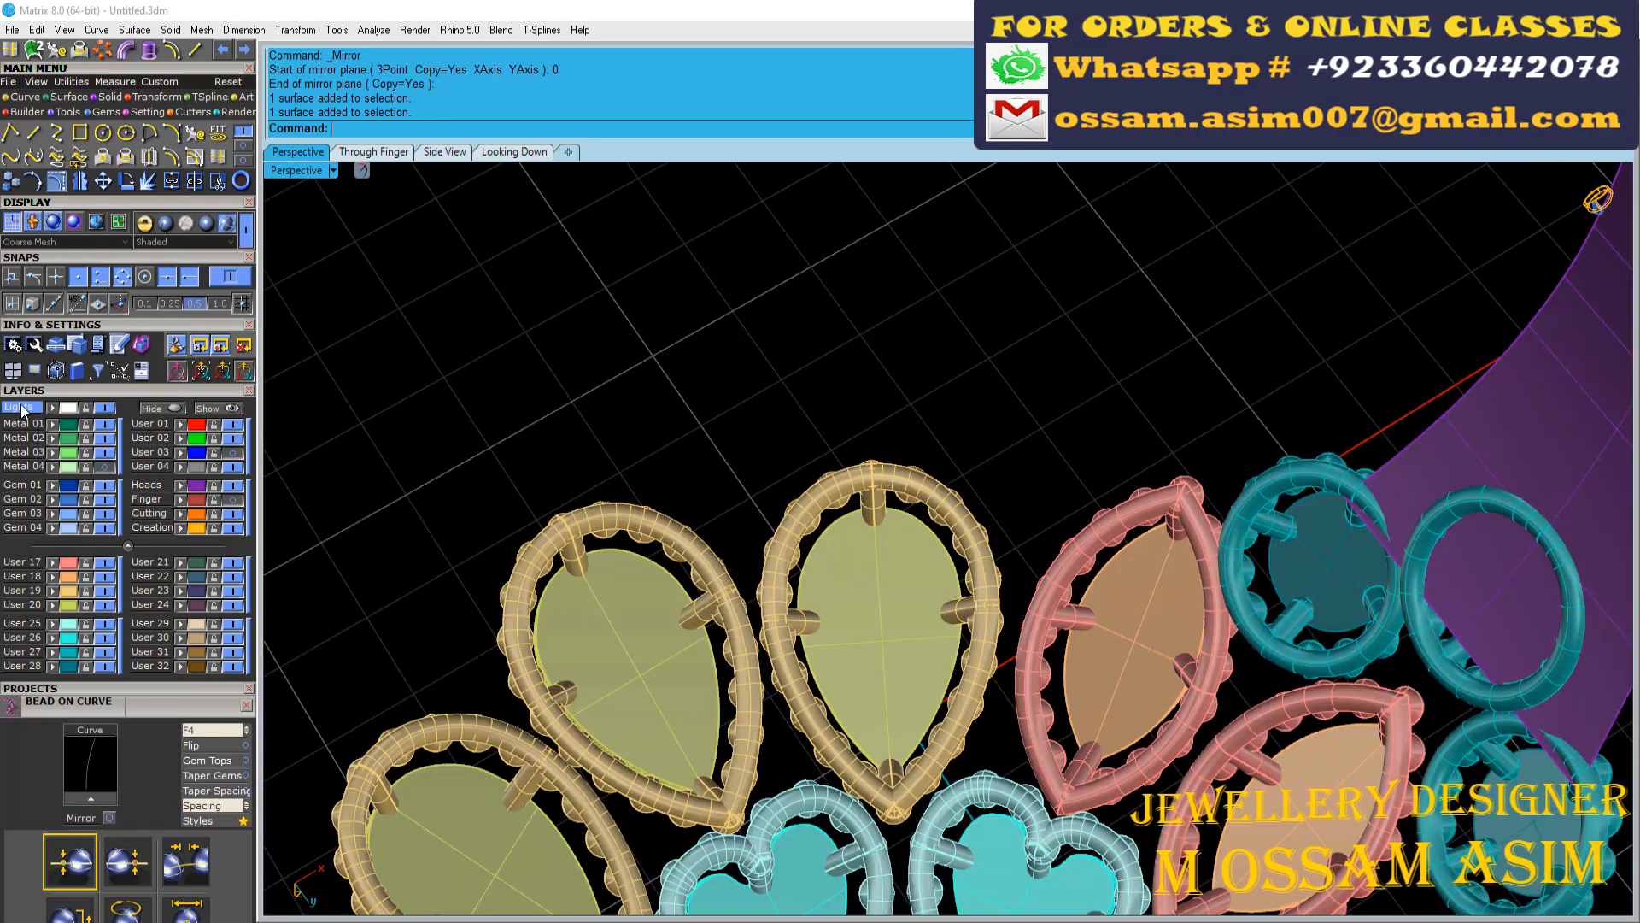
Extract the lengthwise U isocurve along the bezel pipe of the first pear motif
{"action": "left_click", "coordinate": [226, 159]}
{"action": "left_click", "coordinate": [243, 133]}
{"action": "right_click", "coordinate": [652, 560]}
{"action": "right_click", "coordinate": [652, 560]}
{"action": "scroll", "coordinate": [656, 555], "scroll_direction": "down", "scroll_amount": 2}
{"action": "scroll", "coordinate": [606, 548], "scroll_direction": "up", "scroll_amount": 14}
{"action": "left_click", "coordinate": [529, 560]}
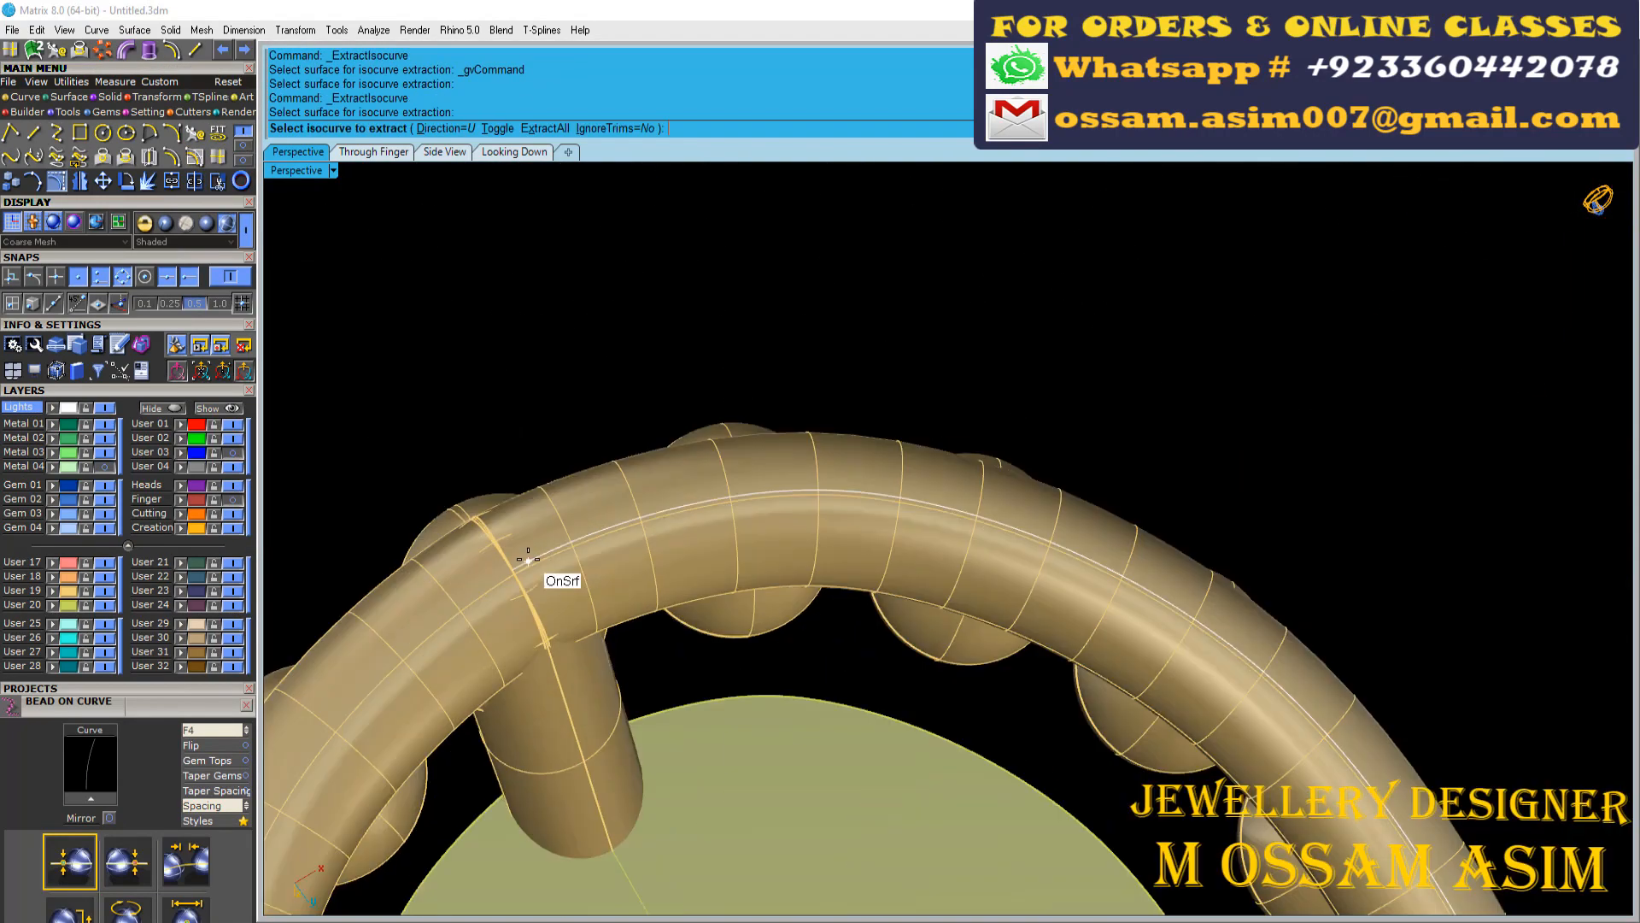
{"action": "left_click", "coordinate": [500, 529]}
{"action": "scroll", "coordinate": [646, 555], "scroll_direction": "down", "scroll_amount": 10}
{"action": "right_click", "coordinate": [846, 546]}
{"action": "right_click", "coordinate": [846, 546]}
Extract U isocurves along the bezel pipe of the neighbouring pear motif
{"action": "scroll", "coordinate": [1016, 544], "scroll_direction": "up", "scroll_amount": 7}
{"action": "left_click", "coordinate": [1218, 417]}
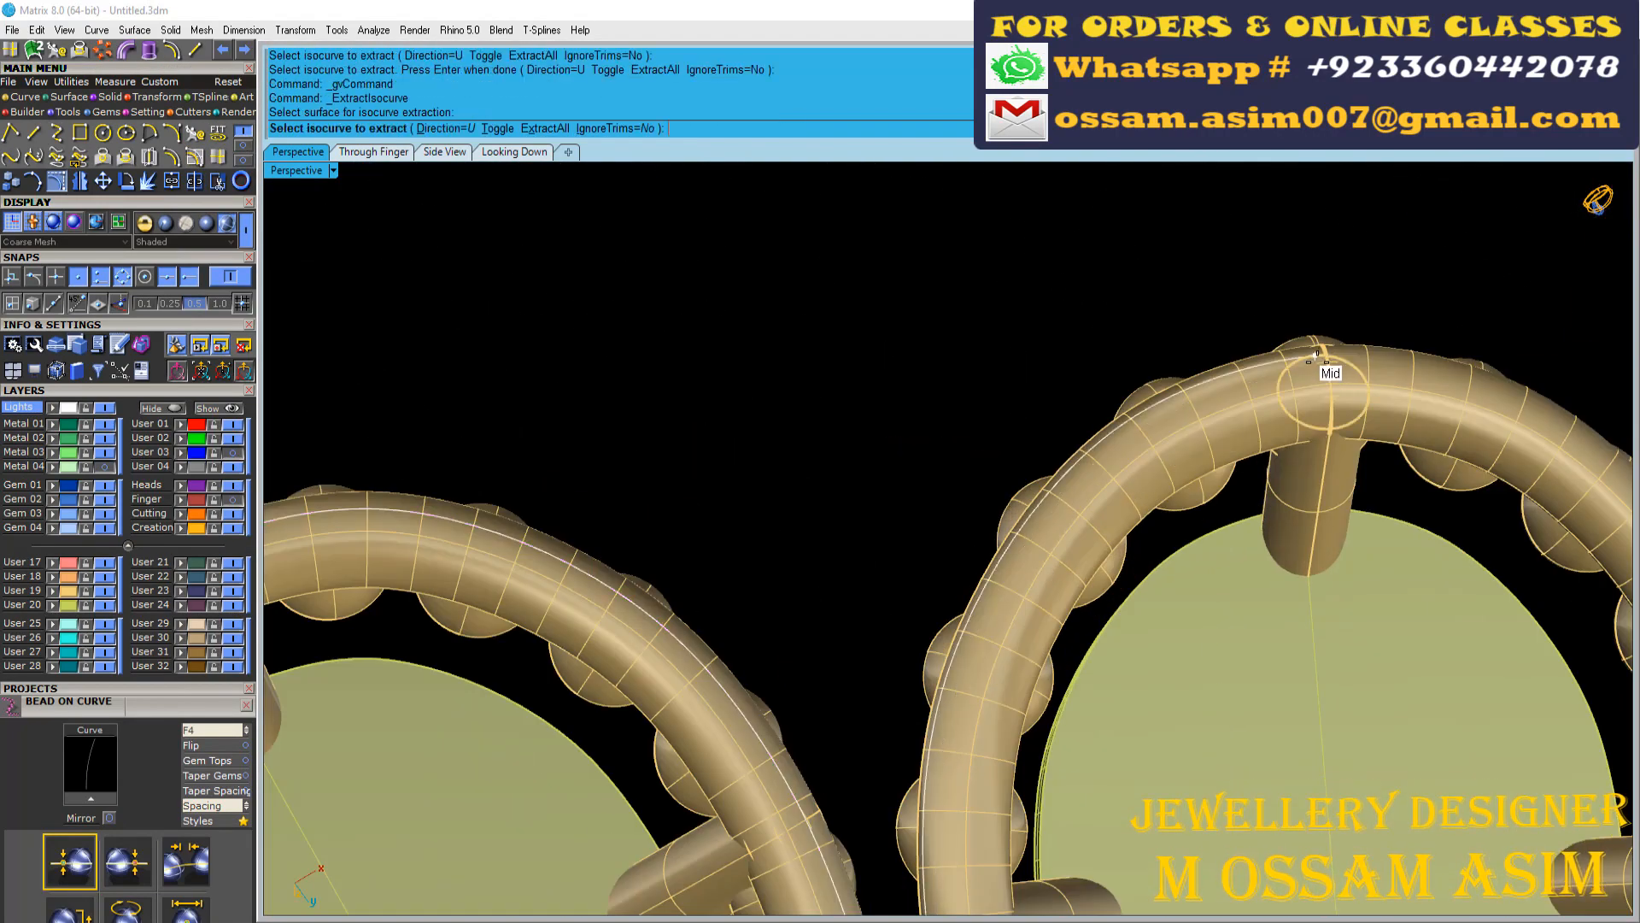
{"action": "scroll", "coordinate": [1314, 357], "scroll_direction": "up", "scroll_amount": 12}
{"action": "left_click", "coordinate": [1294, 368]}
{"action": "scroll", "coordinate": [1119, 421], "scroll_direction": "down", "scroll_amount": 5}
{"action": "right_click", "coordinate": [1264, 376]}
{"action": "right_click", "coordinate": [1265, 376]}
{"action": "scroll", "coordinate": [1367, 349], "scroll_direction": "up", "scroll_amount": 6}
{"action": "scroll", "coordinate": [889, 453], "scroll_direction": "down", "scroll_amount": 12}
{"action": "right_click", "coordinate": [889, 454]}
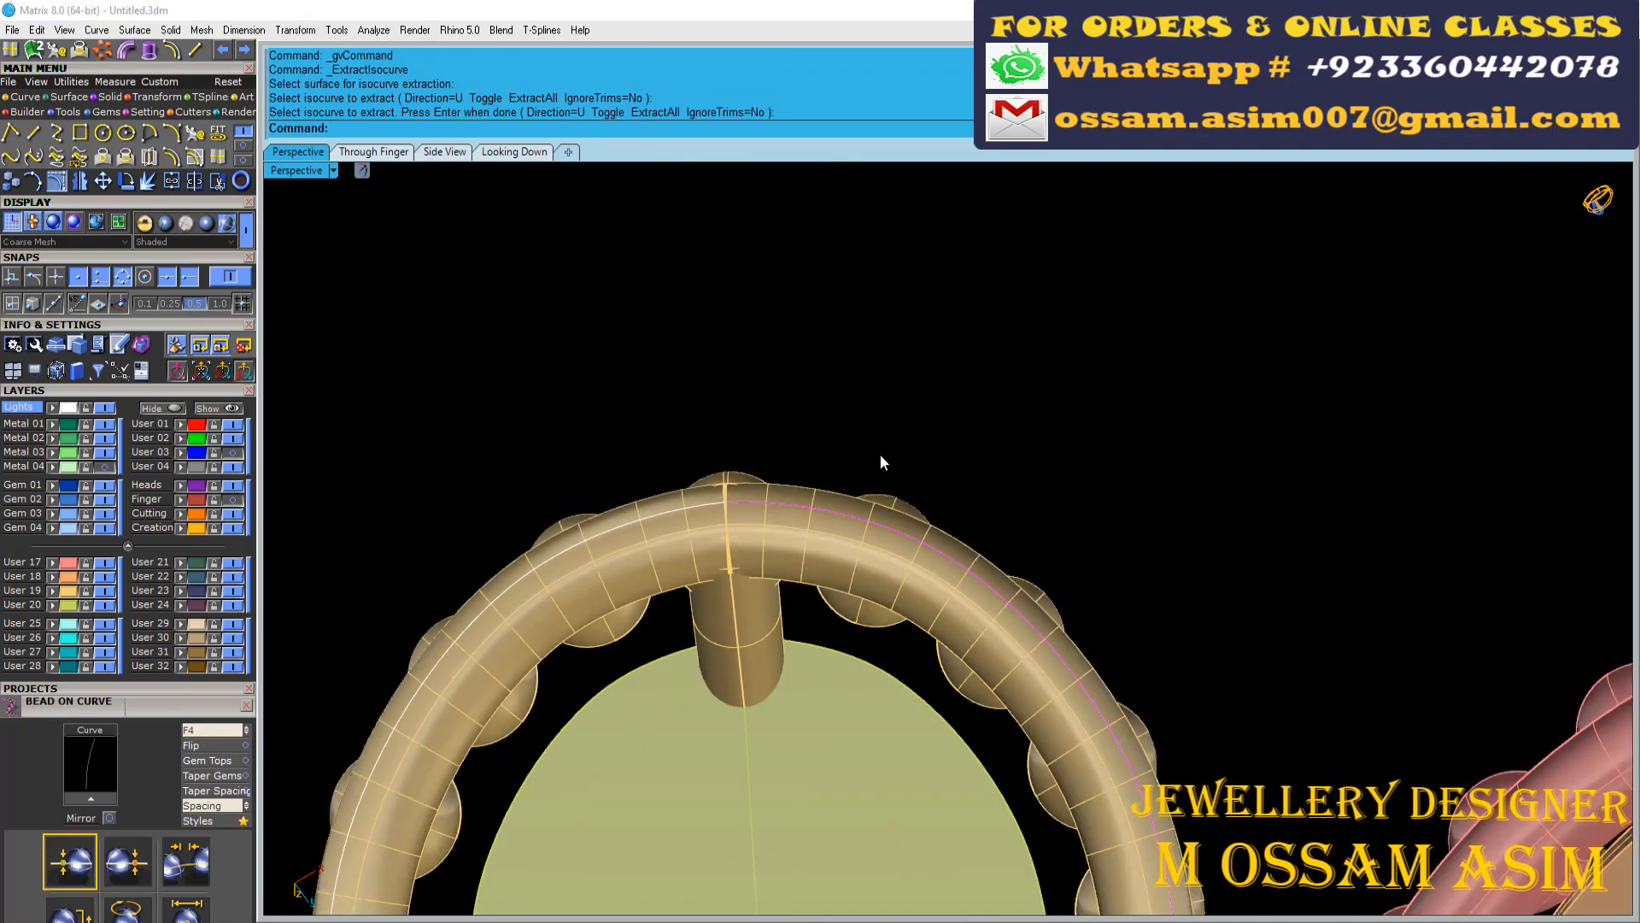
Extract U isocurves along both sides of the marquise motif's bezel pipe, meeting at its tip
{"action": "right_click", "coordinate": [888, 454]}
{"action": "left_click", "coordinate": [1453, 472]}
{"action": "left_click", "coordinate": [1448, 474]}
{"action": "scroll", "coordinate": [927, 439], "scroll_direction": "down", "scroll_amount": 8}
{"action": "right_click", "coordinate": [927, 439]}
{"action": "scroll", "coordinate": [1214, 427], "scroll_direction": "up", "scroll_amount": 14}
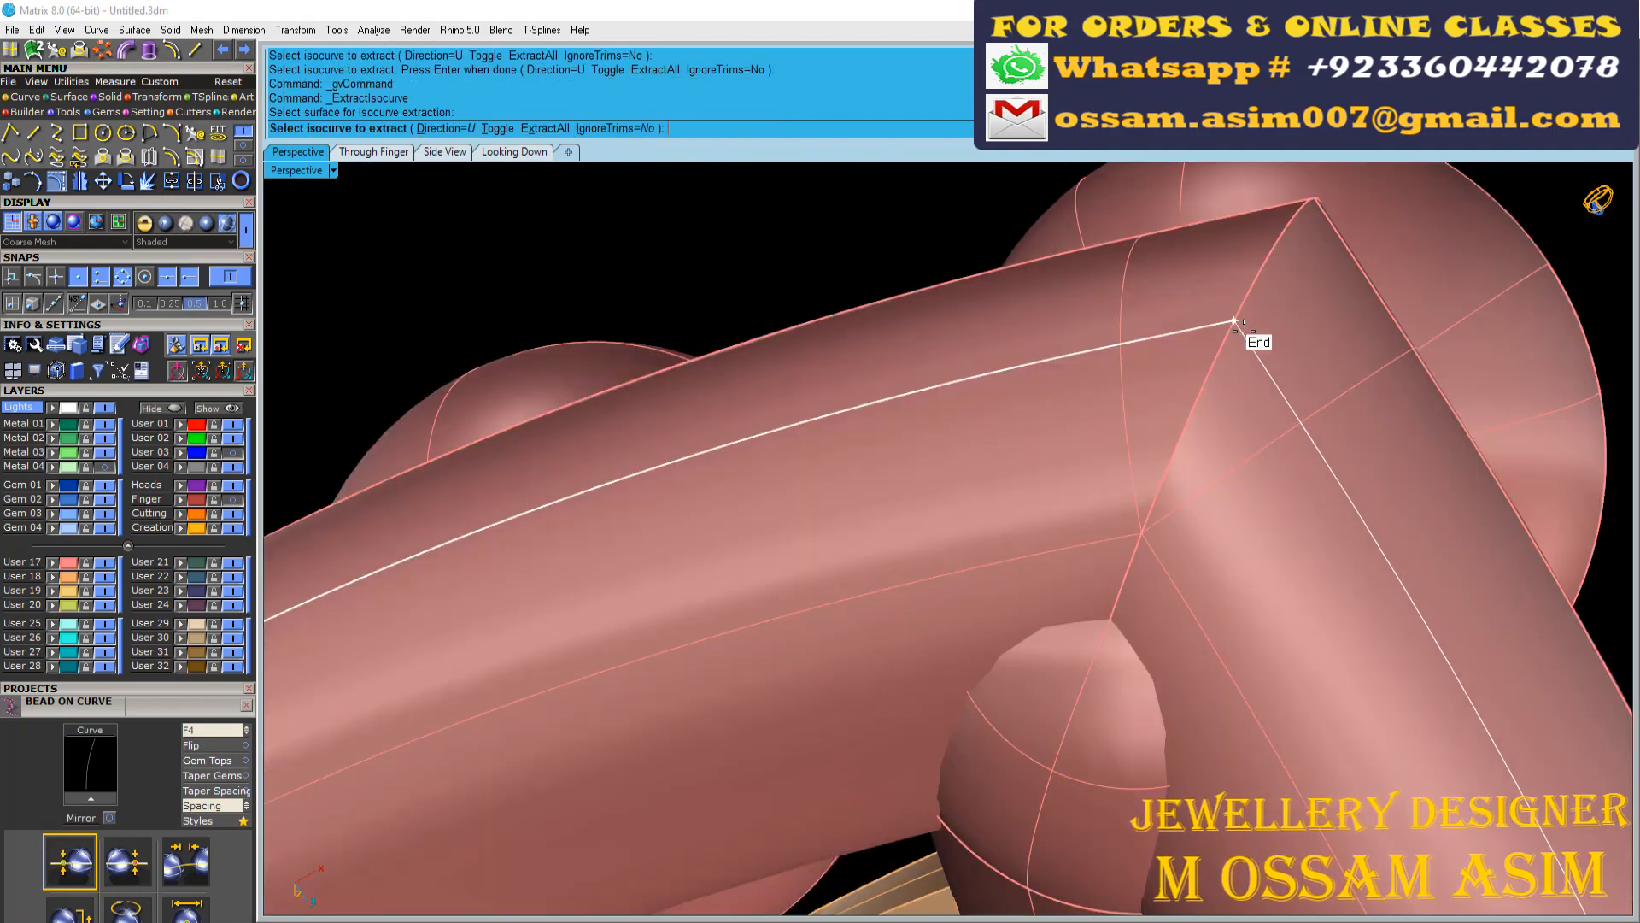
{"action": "left_click", "coordinate": [1234, 321]}
{"action": "scroll", "coordinate": [854, 365], "scroll_direction": "down", "scroll_amount": 14}
{"action": "right_click", "coordinate": [692, 360]}
Extract the U isocurve around the bezel pipe of the round motif beside the marquise
{"action": "right_click", "coordinate": [705, 359]}
{"action": "left_click", "coordinate": [1136, 278]}
{"action": "left_click", "coordinate": [1124, 254]}
{"action": "scroll", "coordinate": [974, 363], "scroll_direction": "down", "scroll_amount": 11}
{"action": "right_click", "coordinate": [1253, 305]}
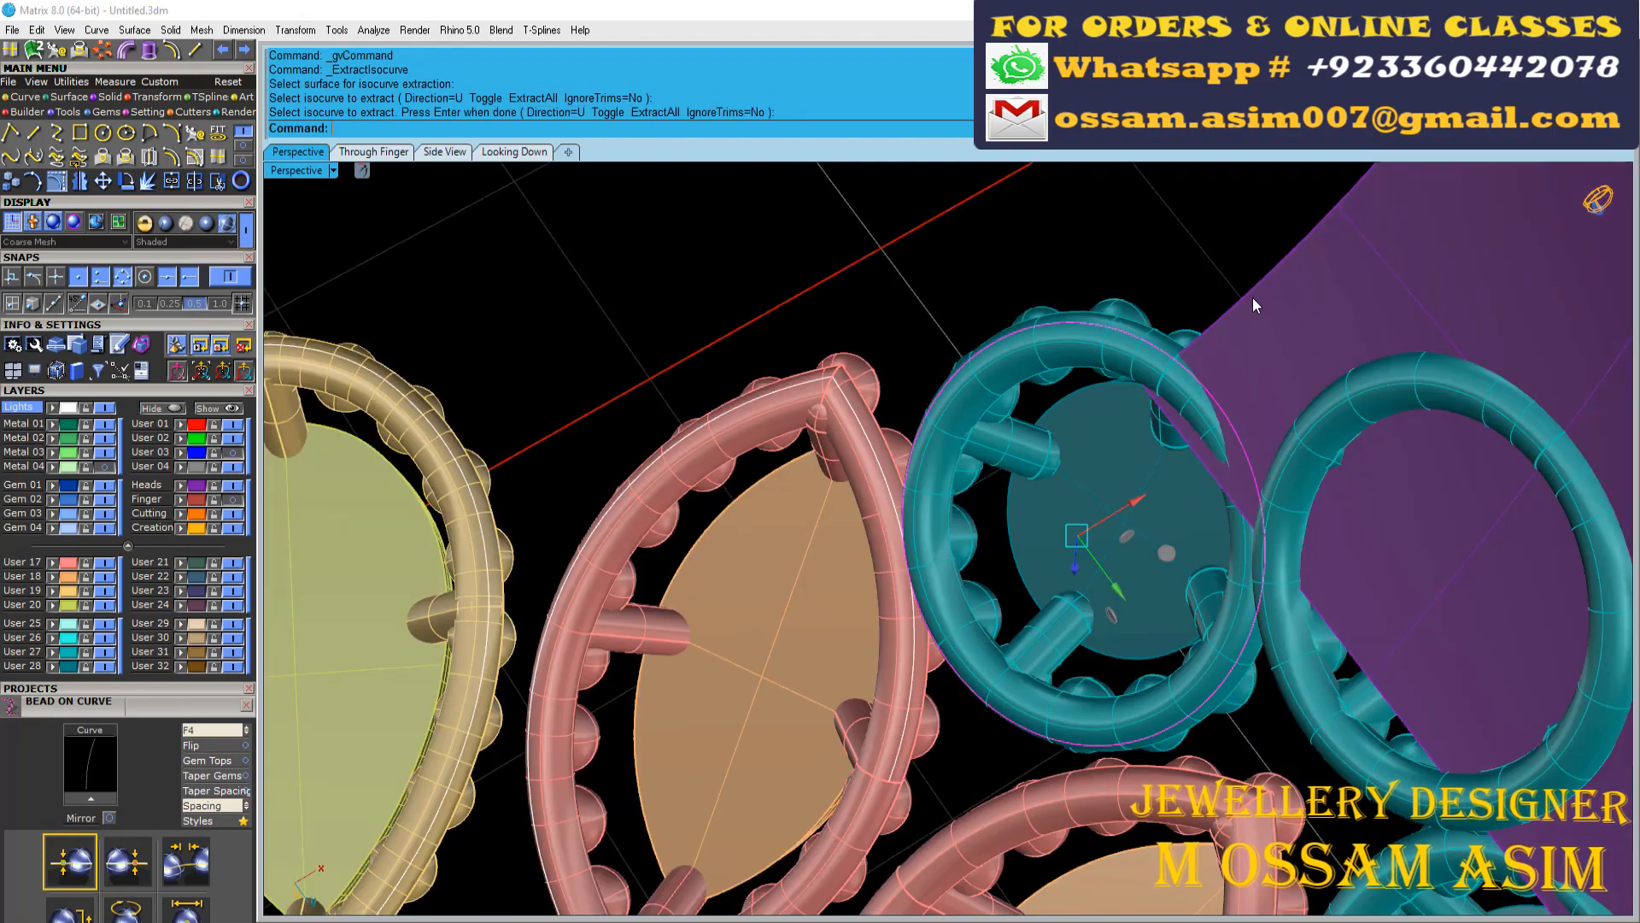
Duplicate the side edge of the shank surface as a curve
{"action": "left_click", "coordinate": [196, 156]}
{"action": "left_click", "coordinate": [1273, 262]}
{"action": "right_click", "coordinate": [1275, 332]}
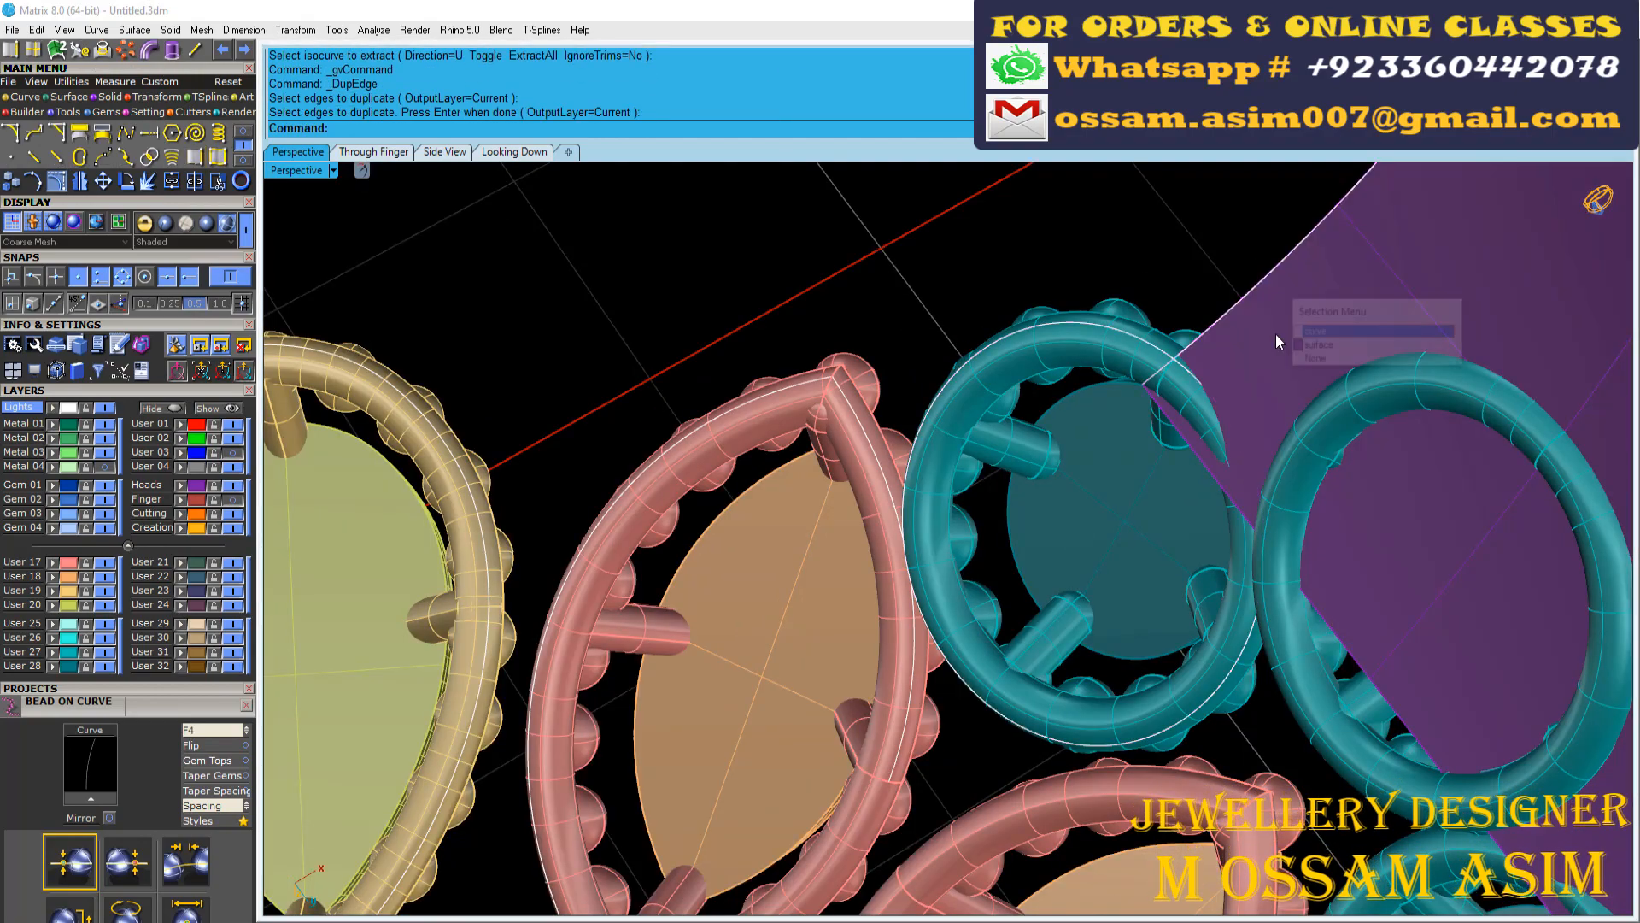
Hide the Heads layer and the User 17–20 and User 25–28 layers so only the extracted curves are displayed
{"action": "scroll", "coordinate": [1163, 267], "scroll_direction": "down", "scroll_amount": 6}
{"action": "left_click", "coordinate": [234, 485]}
{"action": "scroll", "coordinate": [797, 455], "scroll_direction": "down", "scroll_amount": 8}
{"action": "right_click_drag", "start_coordinate": [796, 454], "coordinate": [760, 273]}
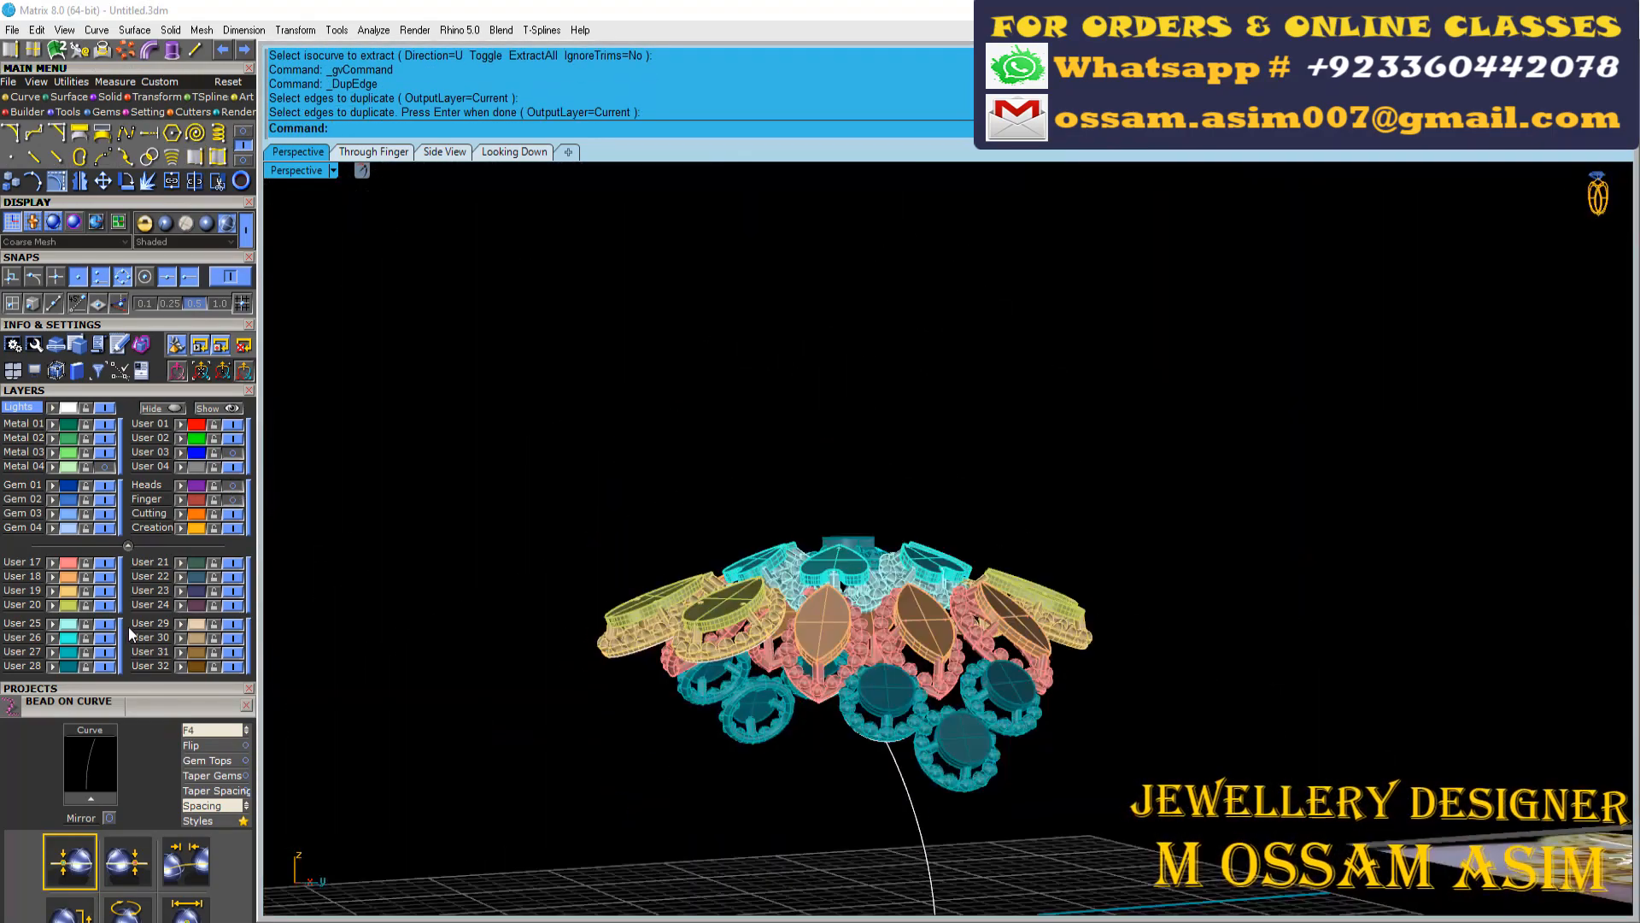
{"action": "left_click", "coordinate": [121, 627]}
{"action": "left_click", "coordinate": [119, 603]}
{"action": "right_click_drag", "start_coordinate": [600, 436], "coordinate": [122, 746]}
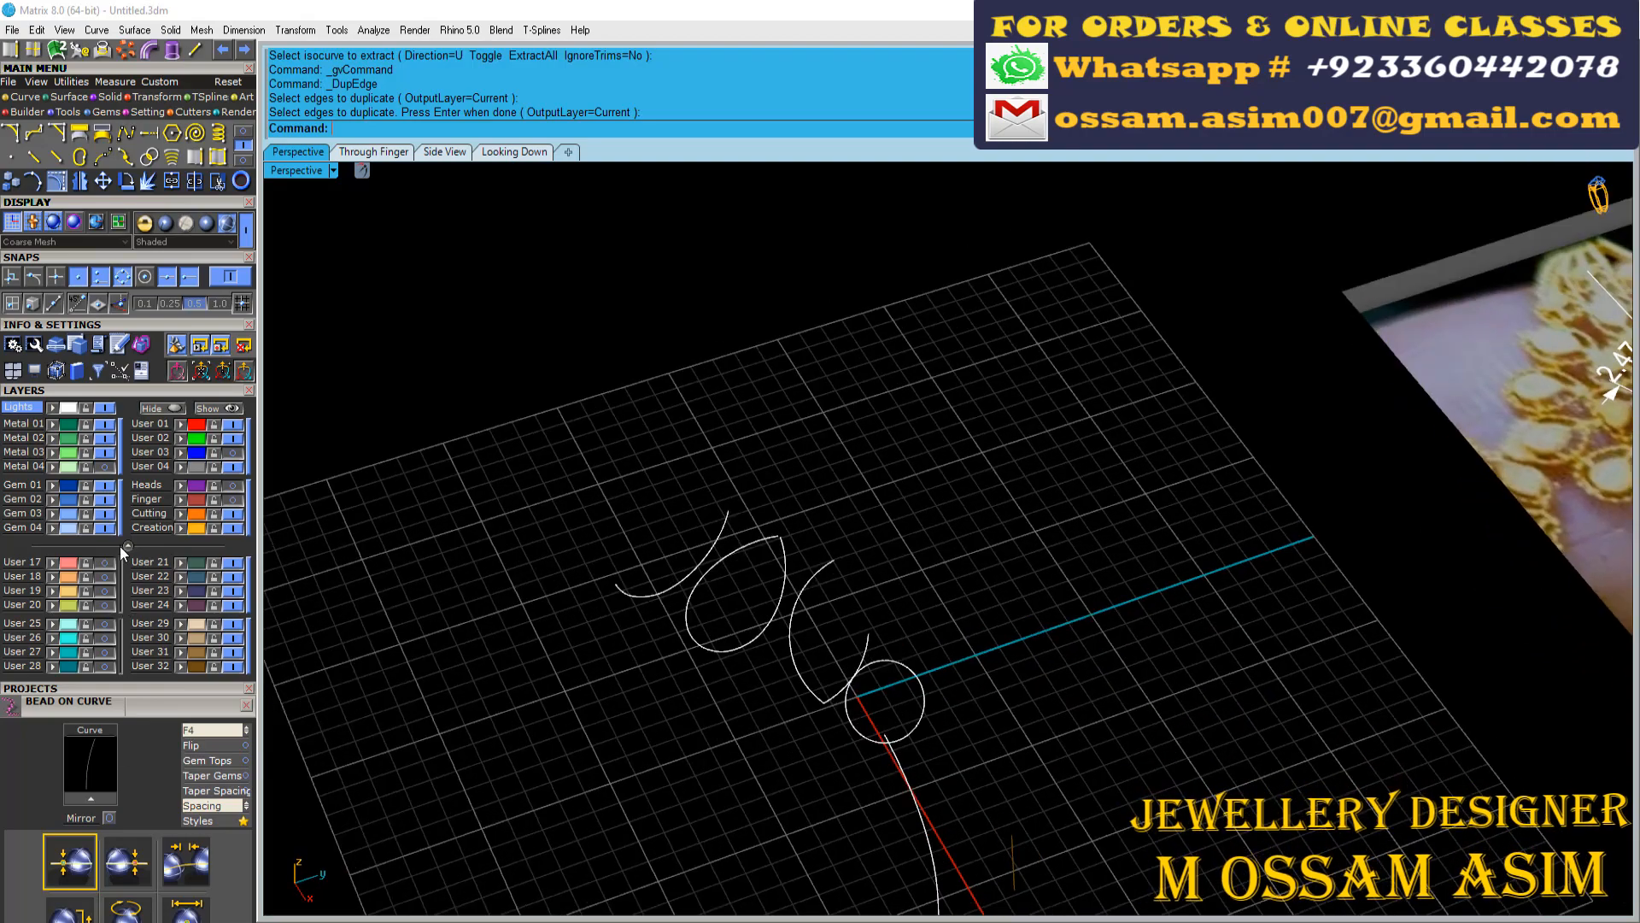
Show the Finger layer with the ring's finger rail curves
{"action": "scroll", "coordinate": [752, 393], "scroll_direction": "down", "scroll_amount": 5}
{"action": "right_click_drag", "start_coordinate": [795, 410], "coordinate": [707, 443]}
{"action": "scroll", "coordinate": [725, 479], "scroll_direction": "up", "scroll_amount": 5}
{"action": "right_click_drag", "start_coordinate": [790, 611], "coordinate": [802, 637]}
{"action": "left_click", "coordinate": [232, 499]}
{"action": "right_click_drag", "start_coordinate": [658, 521], "coordinate": [741, 428]}
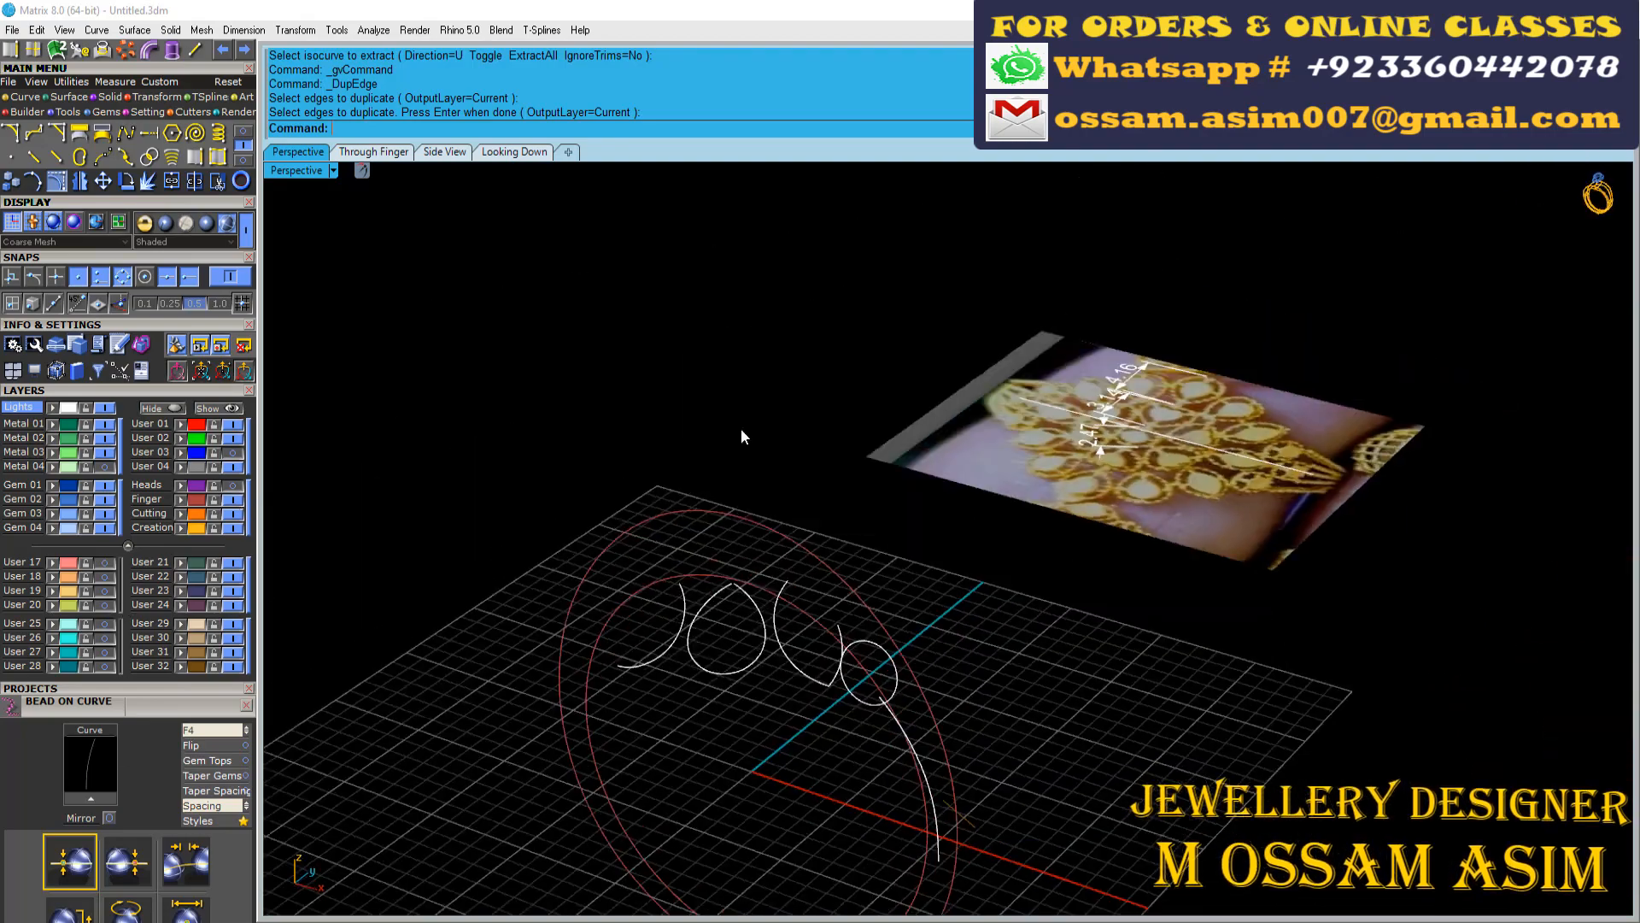
Extrude the inner finger rail to both sides as an open cylinder past the motif curves and assign it to the User 24 layer
{"action": "scroll", "coordinate": [741, 428], "scroll_direction": "up", "scroll_amount": 4}
{"action": "left_click_drag", "start_coordinate": [681, 636], "coordinate": [659, 692]}
{"action": "scroll", "coordinate": [659, 692], "scroll_direction": "down", "scroll_amount": 3}
{"action": "right_click_drag", "start_coordinate": [685, 662], "coordinate": [679, 726]}
{"action": "scroll", "coordinate": [679, 725], "scroll_direction": "up", "scroll_amount": 4}
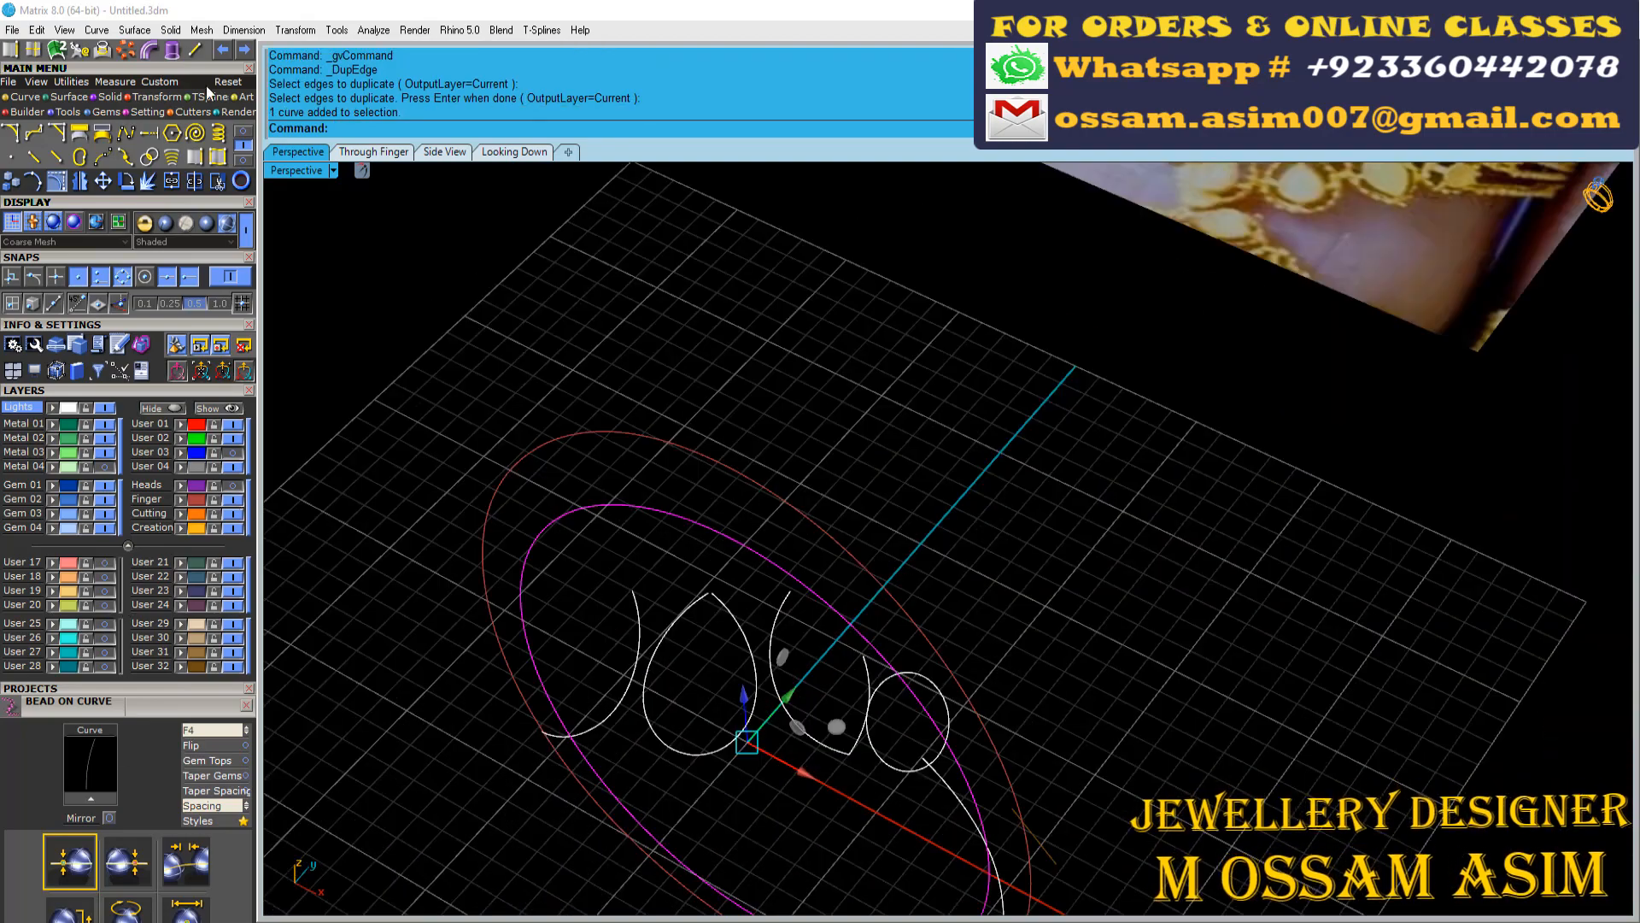
{"action": "left_click", "coordinate": [172, 52]}
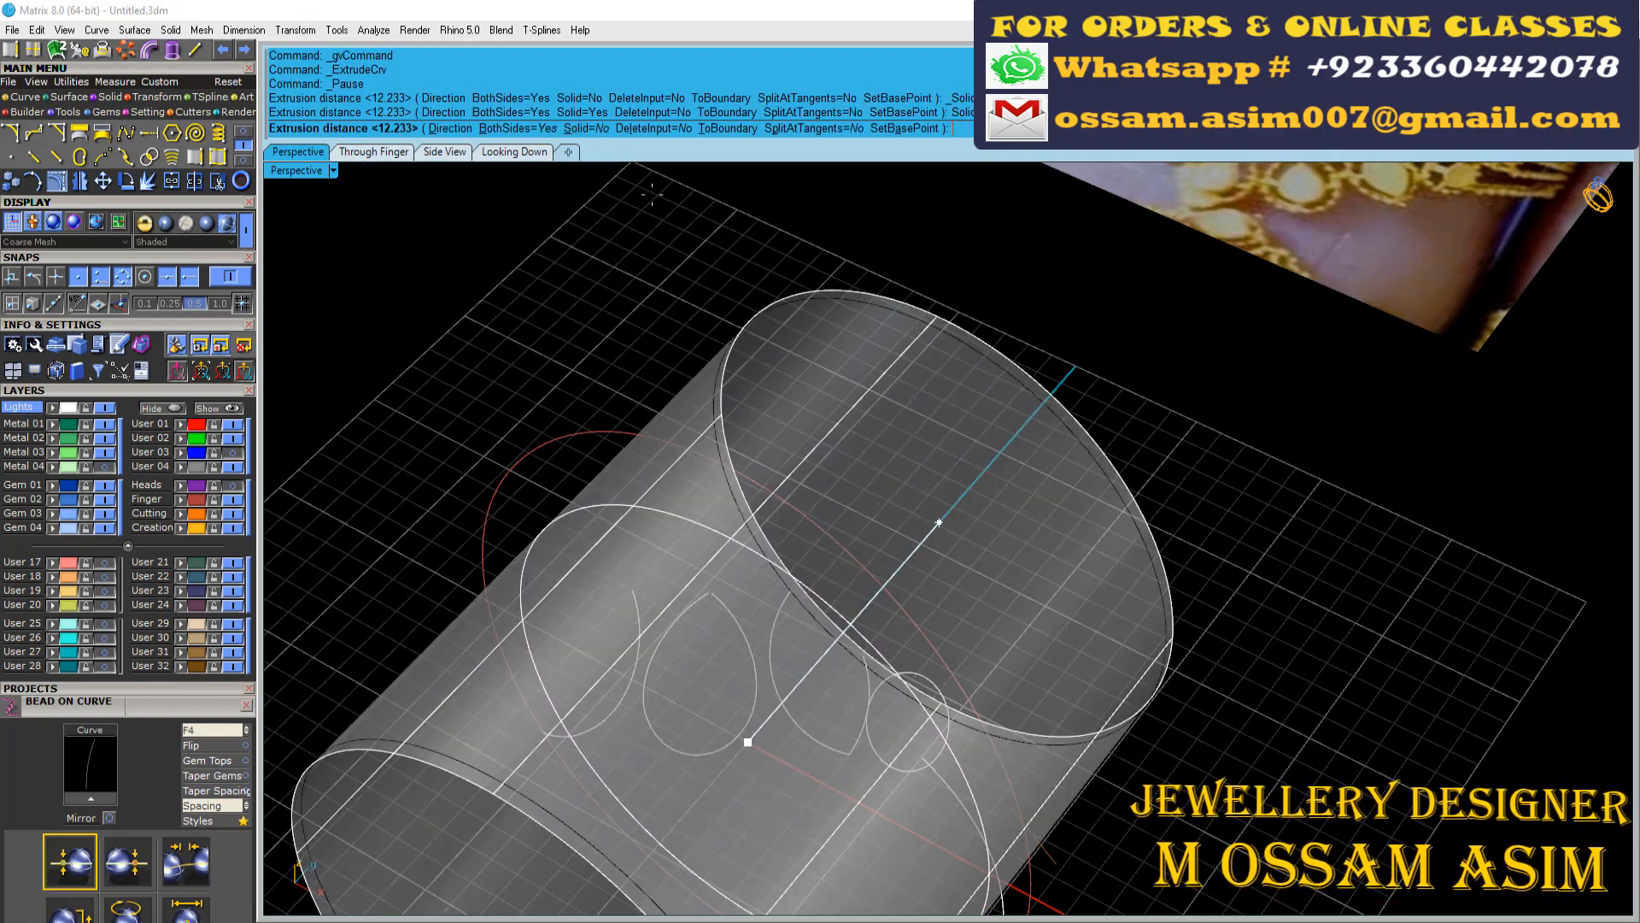
{"action": "right_click_drag", "start_coordinate": [937, 523], "coordinate": [982, 598]}
{"action": "scroll", "coordinate": [982, 598], "scroll_direction": "down", "scroll_amount": 4}
{"action": "left_click", "coordinate": [779, 259]}
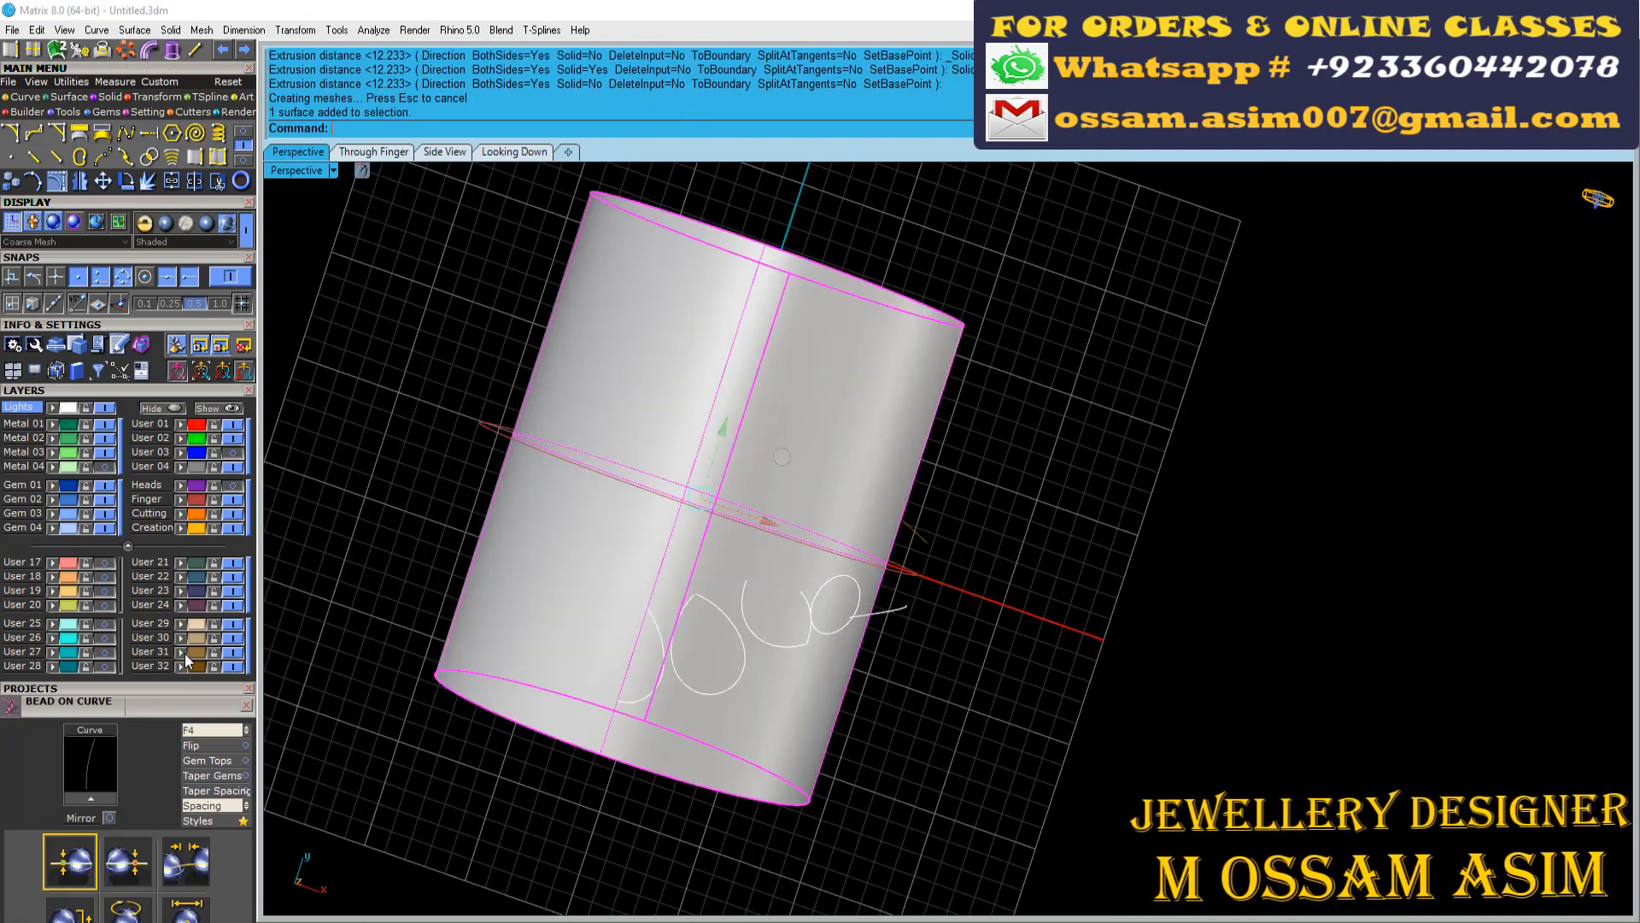
{"action": "left_click", "coordinate": [181, 605]}
Select the extracted motif and shank curves without the two finger rails and group them
{"action": "scroll", "coordinate": [597, 499], "scroll_direction": "down", "scroll_amount": 2}
{"action": "right_click_drag", "start_coordinate": [597, 498], "coordinate": [521, 478]}
{"action": "left_click_drag", "start_coordinate": [588, 234], "coordinate": [935, 701]}
{"action": "scroll", "coordinate": [727, 393], "scroll_direction": "up", "scroll_amount": 5}
{"action": "right_click_drag", "start_coordinate": [726, 393], "coordinate": [762, 373]}
{"action": "scroll", "coordinate": [762, 373], "scroll_direction": "down", "scroll_amount": 4}
{"action": "right_click_drag", "start_coordinate": [1069, 294], "coordinate": [1025, 256]}
{"action": "left_click_drag", "start_coordinate": [1134, 245], "coordinate": [1064, 445]}
{"action": "scroll", "coordinate": [880, 372], "scroll_direction": "up", "scroll_amount": 5}
{"action": "right_click_drag", "start_coordinate": [598, 359], "coordinate": [761, 428]}
{"action": "scroll", "coordinate": [760, 427], "scroll_direction": "down", "scroll_amount": 5}
{"action": "left_click", "coordinate": [925, 705], "text": "ctrl"}
{"action": "right_click_drag", "start_coordinate": [927, 705], "coordinate": [702, 654]}
{"action": "scroll", "coordinate": [707, 597], "scroll_direction": "up", "scroll_amount": 5}
{"action": "key", "text": "ctrl+g"}
Pull the grouped curves onto the finger cylinder surface with DeleteInput set to No
{"action": "left_click", "coordinate": [244, 132]}
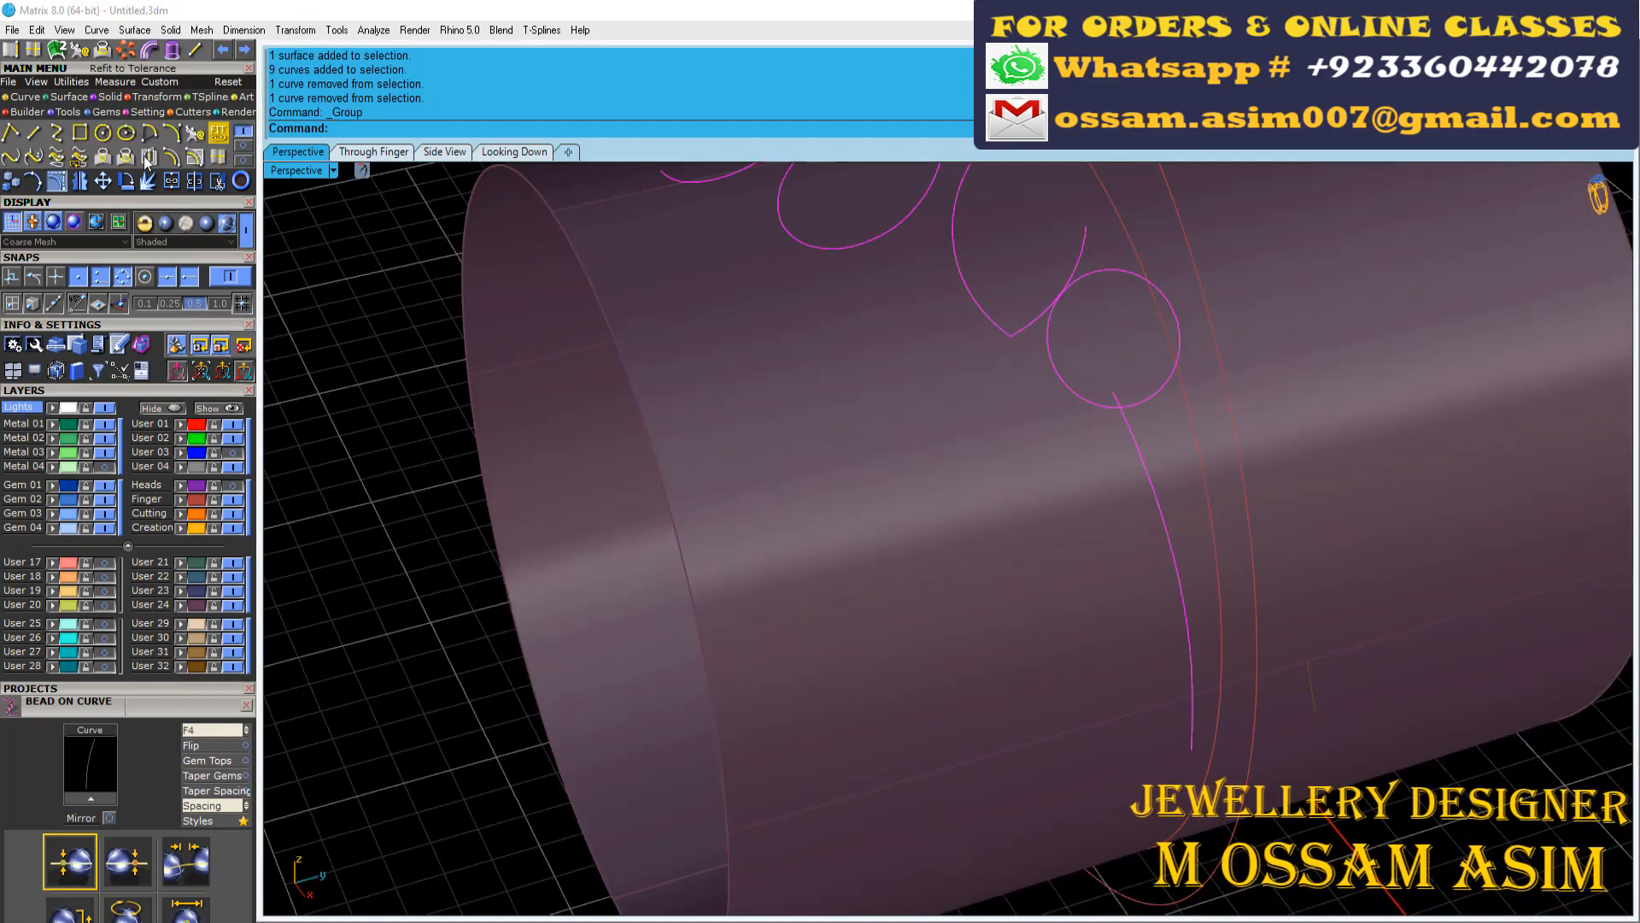
{"action": "left_click", "coordinate": [147, 160]}
{"action": "left_click", "coordinate": [755, 295]}
{"action": "right_click", "coordinate": [755, 295]}
{"action": "right_click_drag", "start_coordinate": [755, 295], "coordinate": [940, 285]}
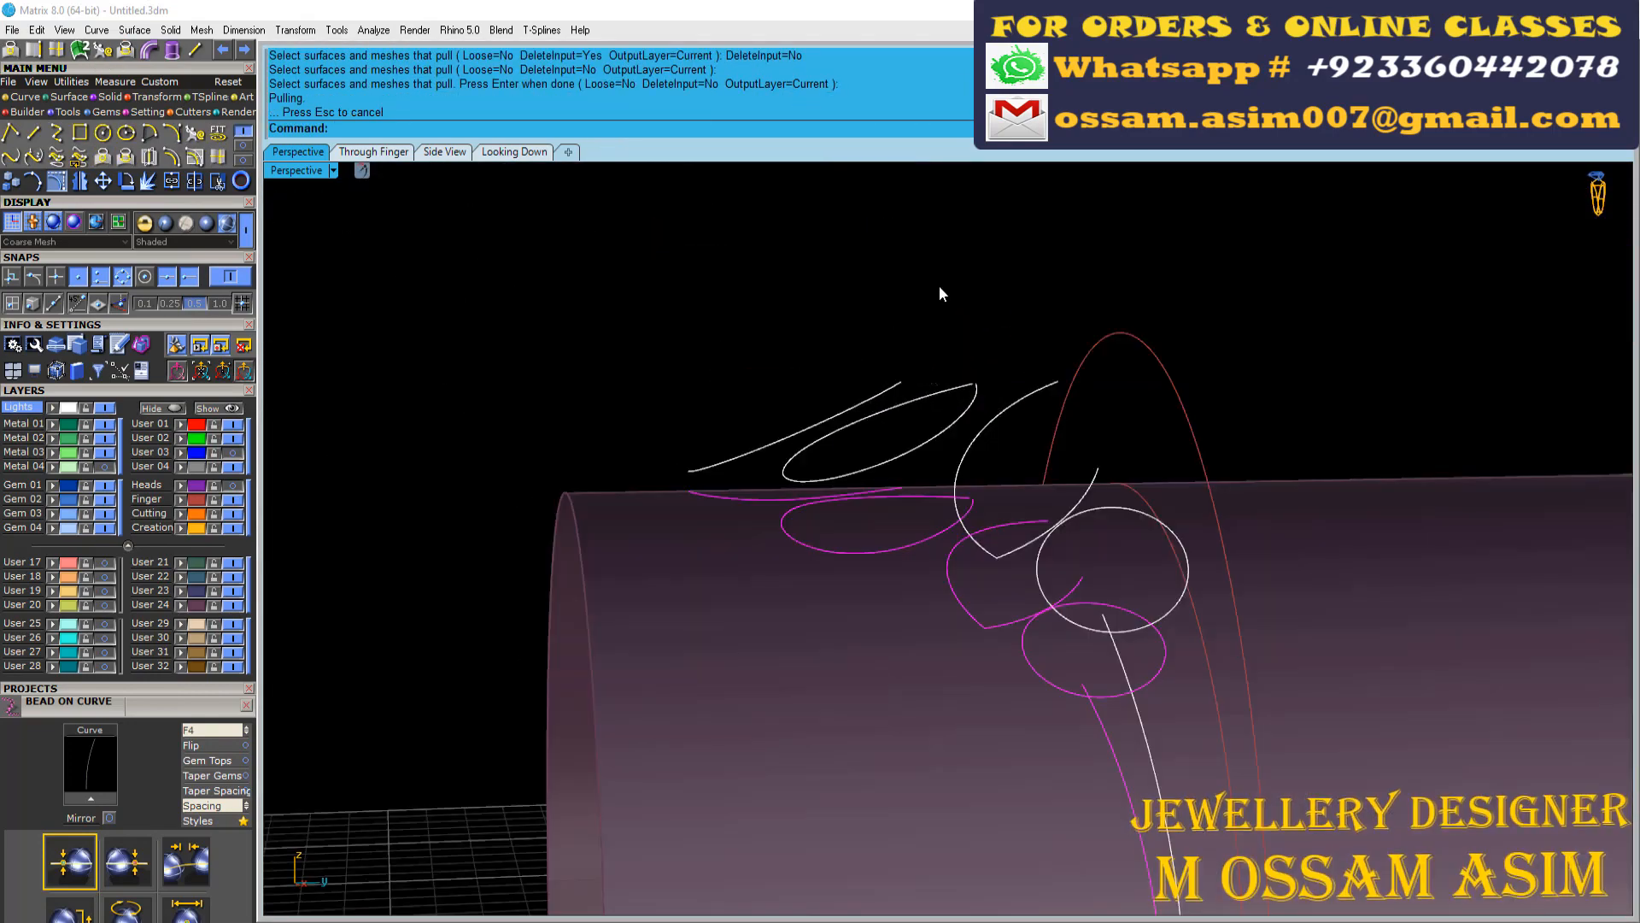
Put the original unpulled curves on the User 01 layer, and hide that layer and the cylinder's User 24 layer
{"action": "left_click", "coordinate": [827, 498]}
{"action": "scroll", "coordinate": [698, 475], "scroll_direction": "down", "scroll_amount": 3}
{"action": "right_click_drag", "start_coordinate": [697, 475], "coordinate": [696, 516]}
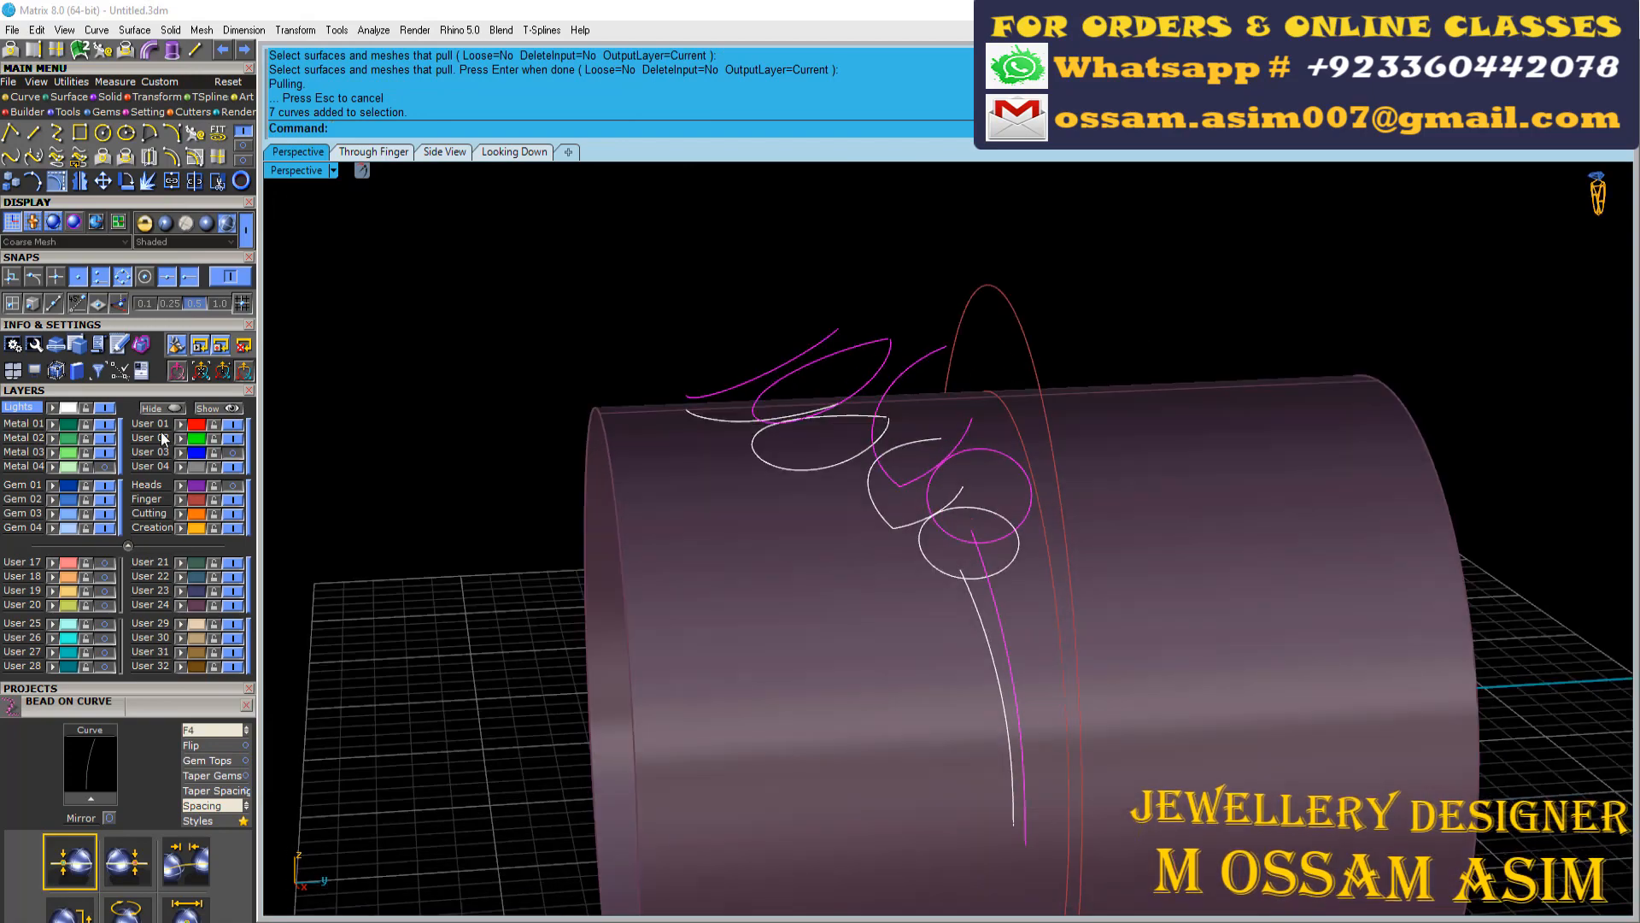
{"action": "left_click", "coordinate": [233, 424]}
{"action": "right_click_drag", "start_coordinate": [670, 366], "coordinate": [684, 521]}
{"action": "scroll", "coordinate": [683, 521], "scroll_direction": "down", "scroll_amount": 3}
{"action": "left_click", "coordinate": [233, 605]}
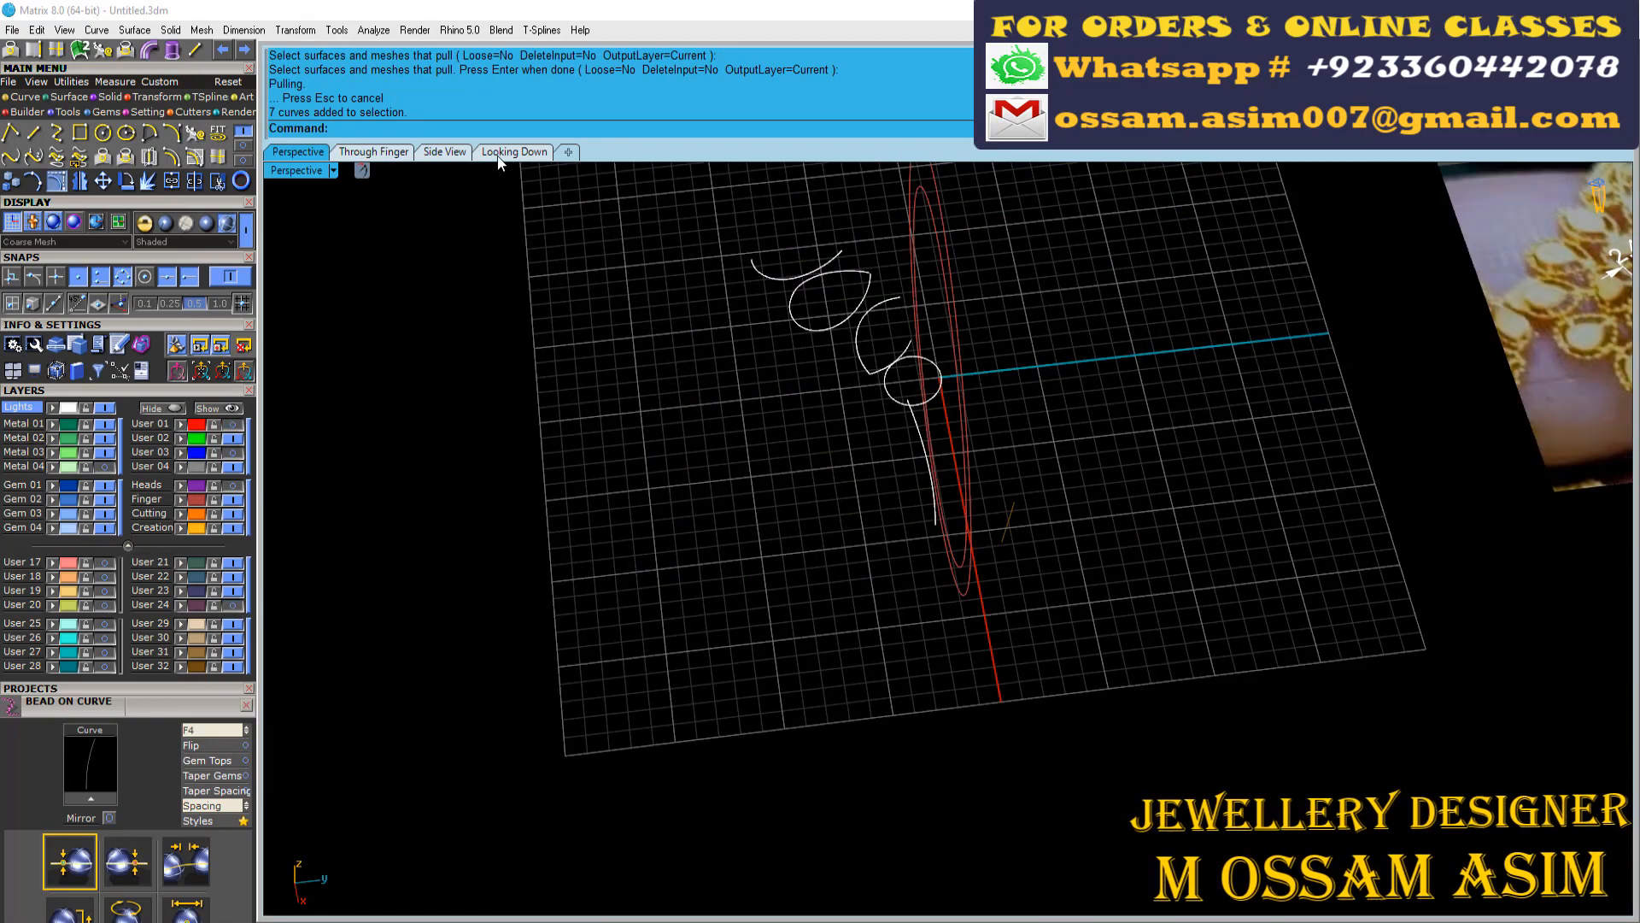
In the Looking Down view, draw a start-end-direction arc bridging the pulled marquise curve and the round motif's circle
{"action": "left_click", "coordinate": [498, 157]}
{"action": "scroll", "coordinate": [701, 543], "scroll_direction": "up", "scroll_amount": 9}
{"action": "left_click", "coordinate": [173, 133]}
{"action": "scroll", "coordinate": [699, 589], "scroll_direction": "up", "scroll_amount": 14}
{"action": "left_click", "coordinate": [572, 518]}
{"action": "left_click", "coordinate": [740, 219]}
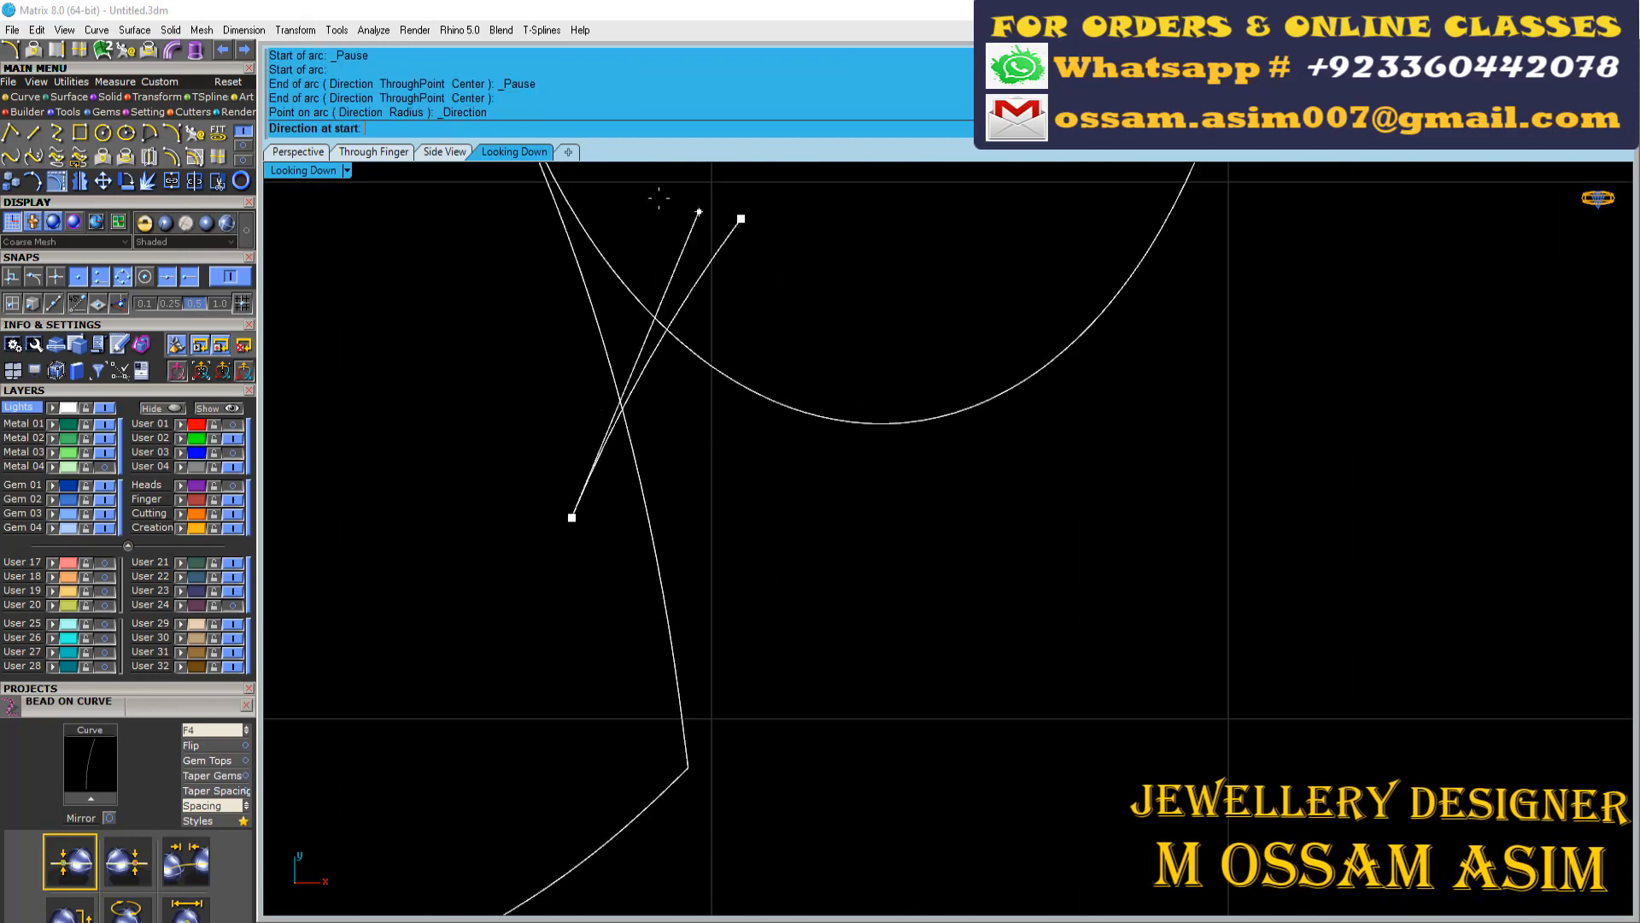
{"action": "left_click", "coordinate": [526, 187]}
Draw two more start-end-direction arcs bridging the remaining neighbouring pulled motif curves, continuing down toward the outer motif
{"action": "scroll", "coordinate": [525, 187], "scroll_direction": "down", "scroll_amount": 12}
{"action": "scroll", "coordinate": [594, 518], "scroll_direction": "up", "scroll_amount": 6}
{"action": "right_click", "coordinate": [593, 518]}
{"action": "left_click", "coordinate": [594, 518]}
{"action": "left_click", "coordinate": [414, 757]}
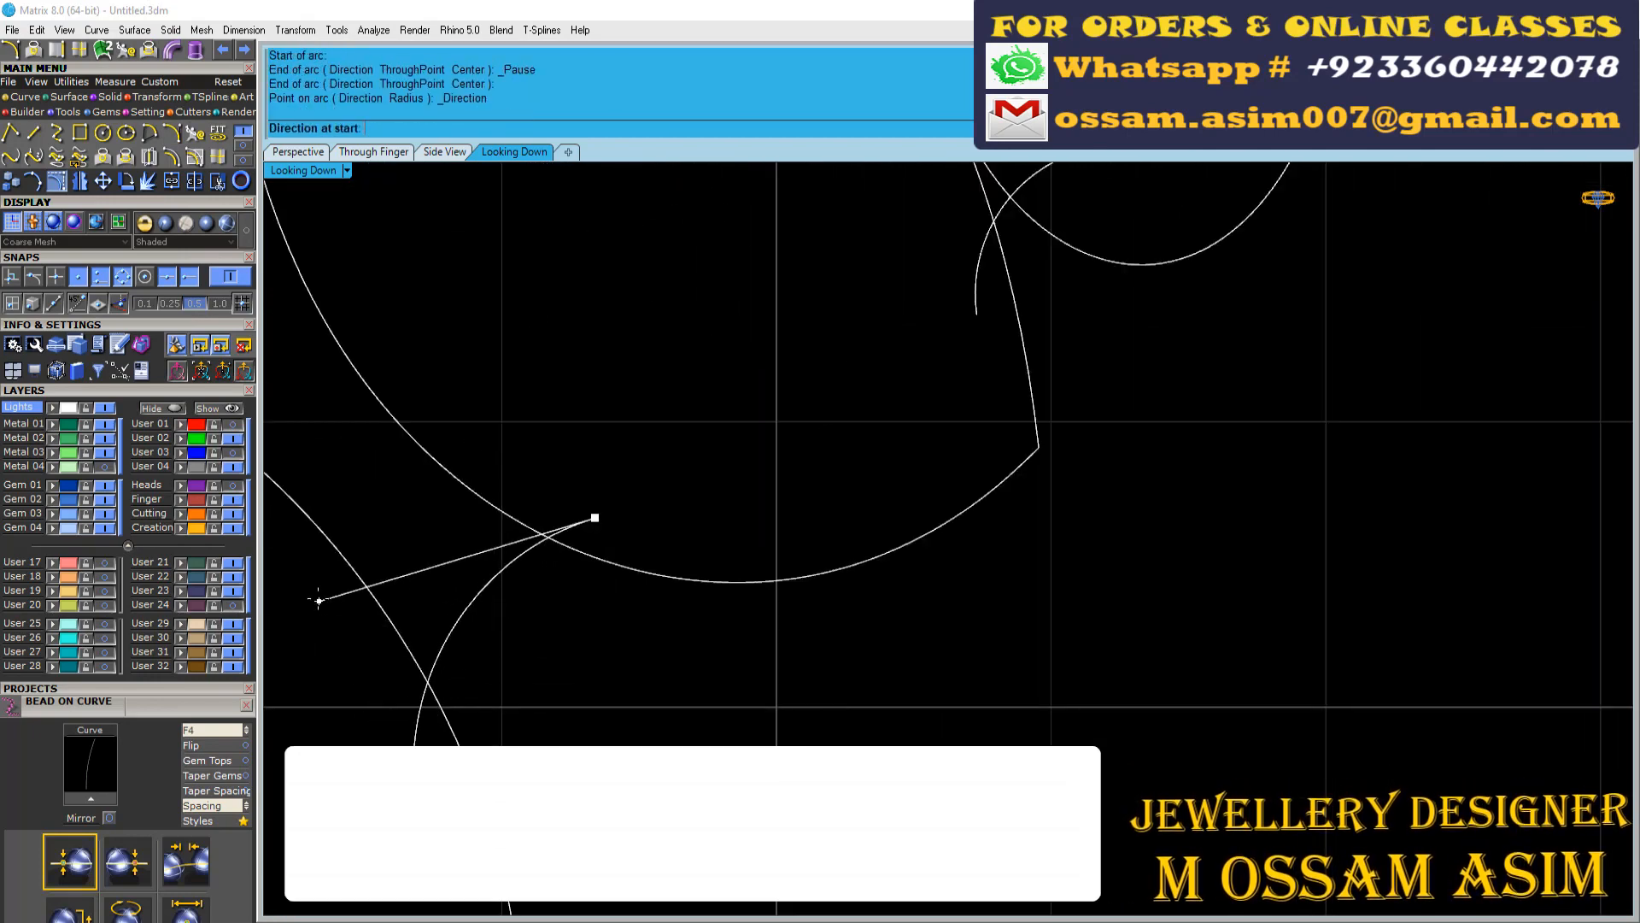
{"action": "left_click", "coordinate": [319, 600]}
{"action": "scroll", "coordinate": [318, 601], "scroll_direction": "down", "scroll_amount": 10}
{"action": "scroll", "coordinate": [923, 631], "scroll_direction": "up", "scroll_amount": 8}
{"action": "right_click", "coordinate": [940, 684]}
{"action": "left_click", "coordinate": [948, 718]}
{"action": "left_click", "coordinate": [769, 820]}
{"action": "left_click", "coordinate": [623, 648]}
Select all the pulled curves and bridging arcs and trim away the overlapping pieces, leaving one stepped outline
{"action": "scroll", "coordinate": [642, 763], "scroll_direction": "down", "scroll_amount": 10}
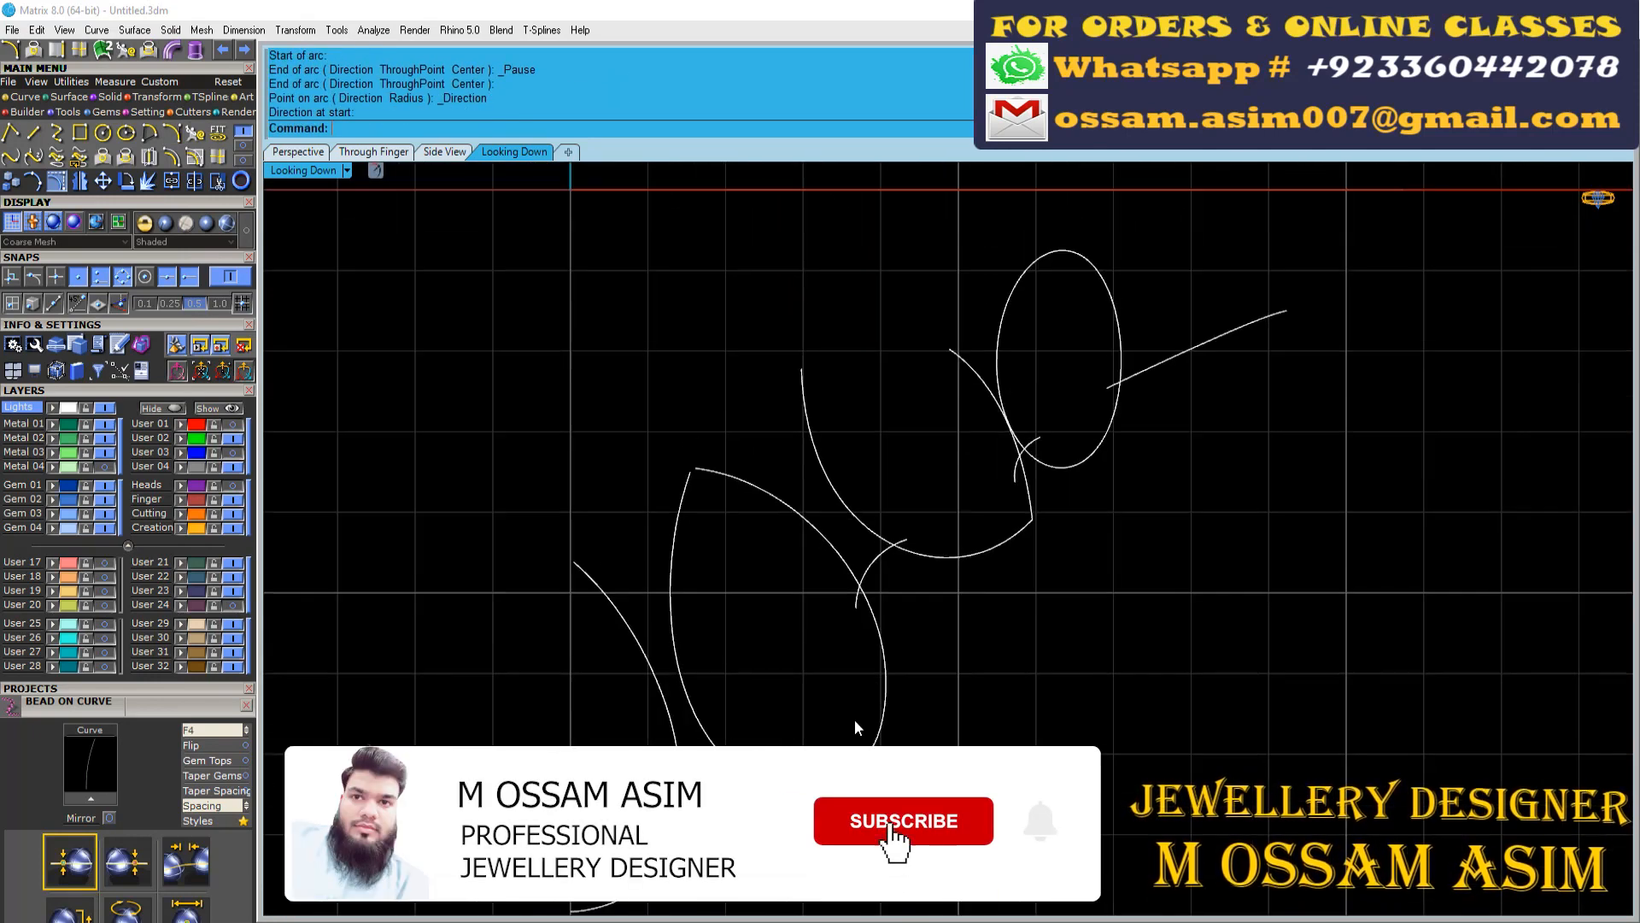
{"action": "left_click_drag", "start_coordinate": [563, 231], "coordinate": [1307, 831]}
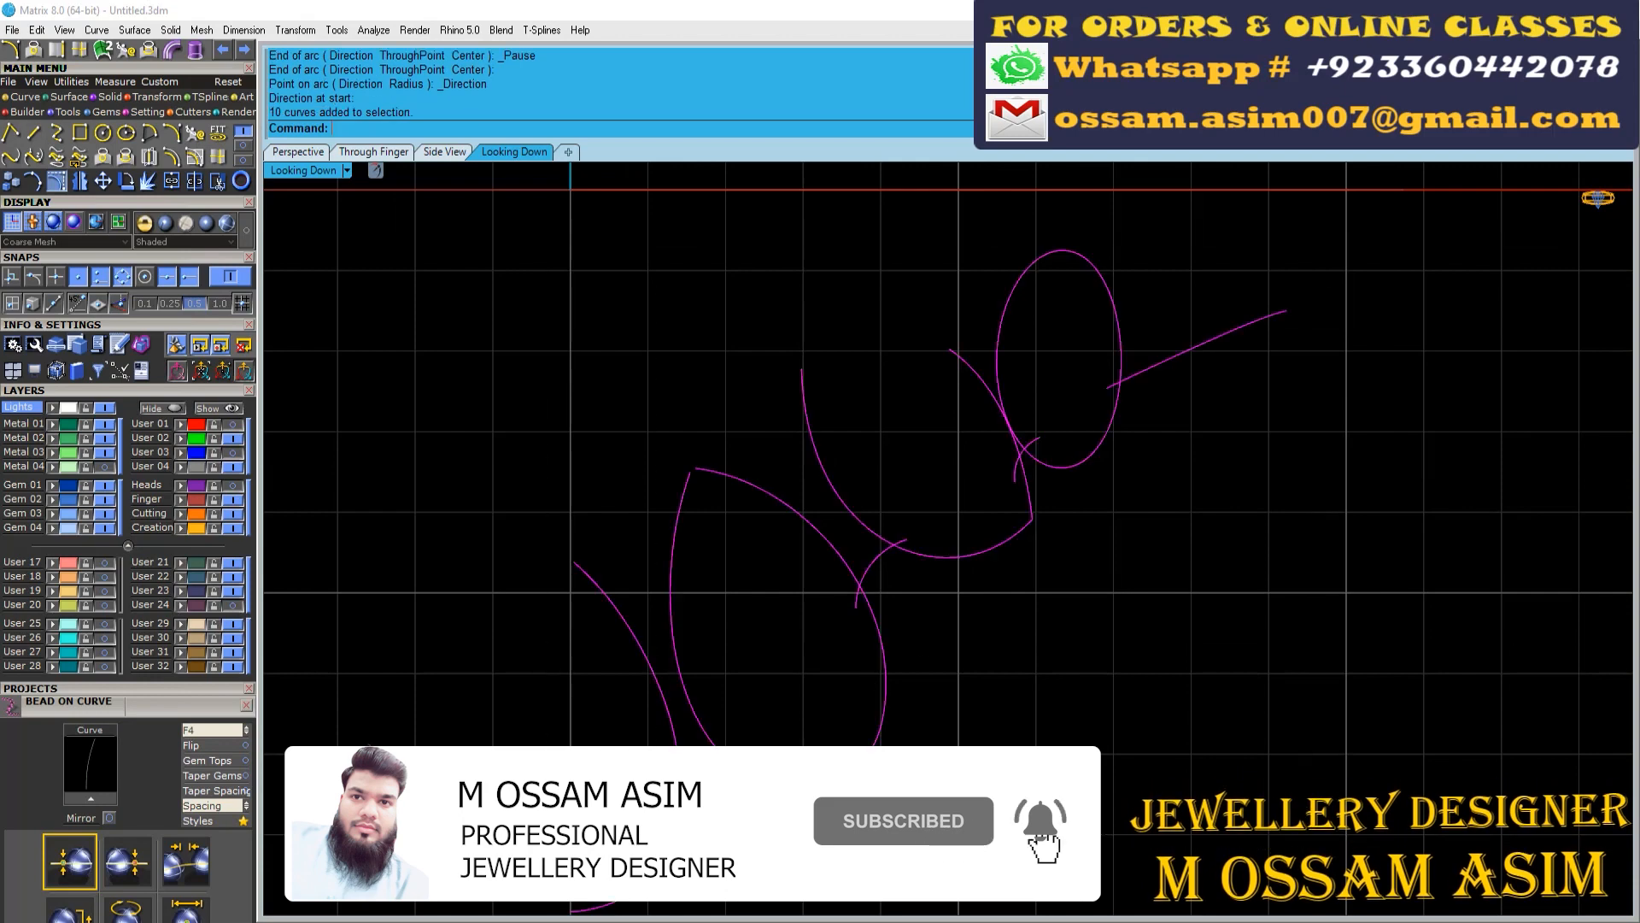
{"action": "left_click_drag", "start_coordinate": [522, 663], "coordinate": [517, 675]}
{"action": "scroll", "coordinate": [718, 813], "scroll_direction": "up", "scroll_amount": 10}
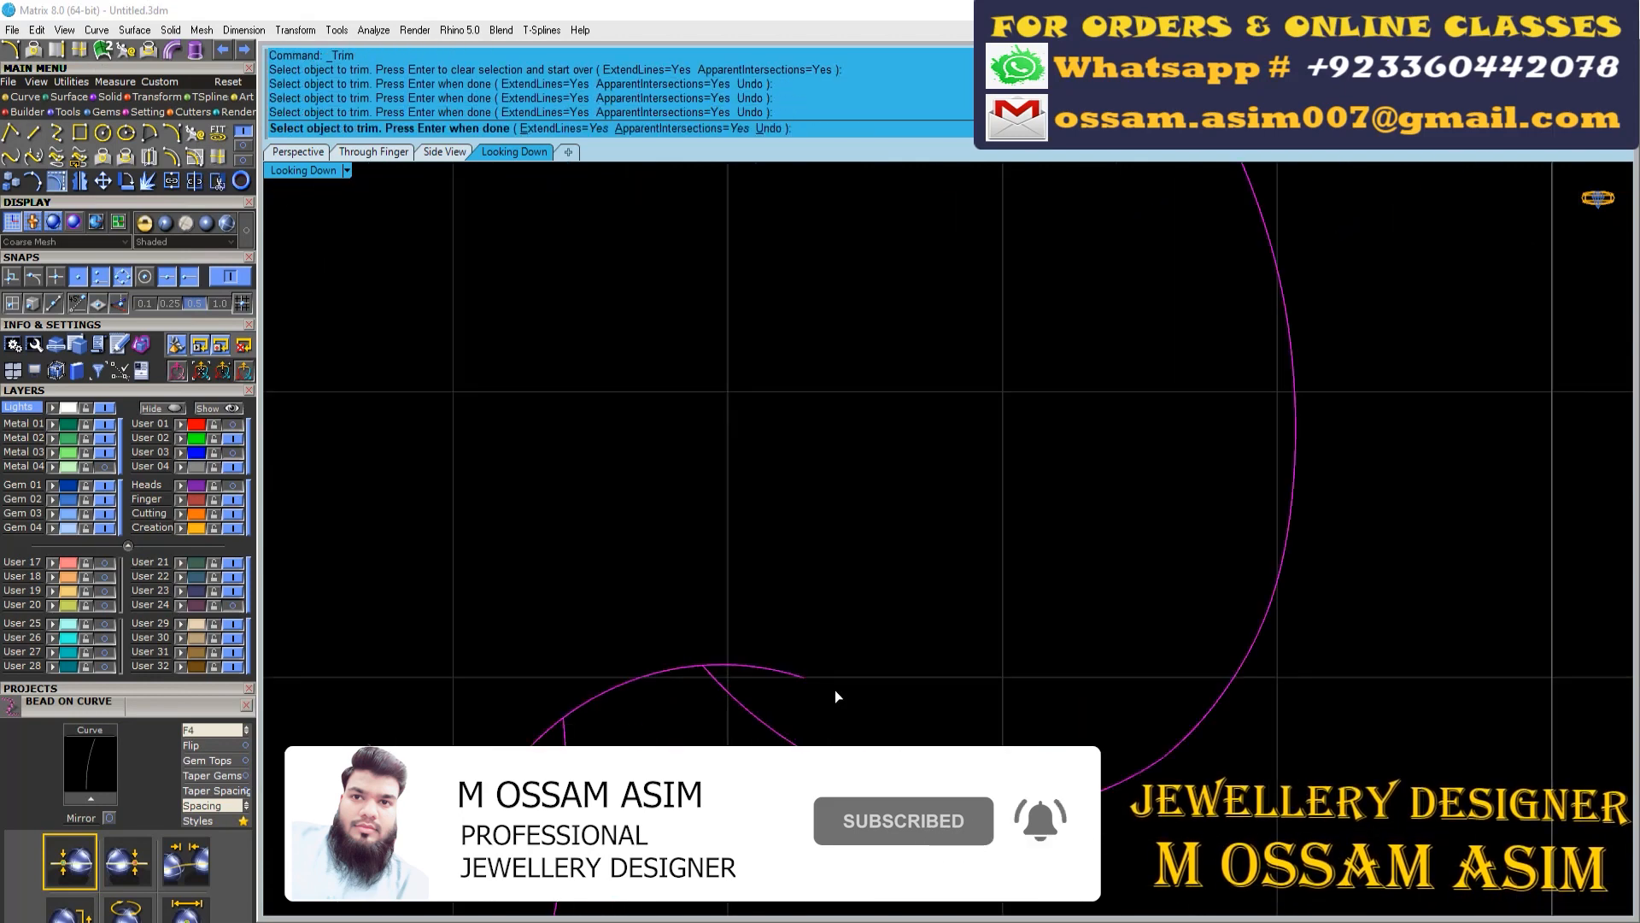
{"action": "left_click_drag", "start_coordinate": [834, 689], "coordinate": [765, 636]}
{"action": "left_click_drag", "start_coordinate": [568, 765], "coordinate": [500, 696]}
{"action": "scroll", "coordinate": [493, 689], "scroll_direction": "down", "scroll_amount": 8}
{"action": "scroll", "coordinate": [902, 308], "scroll_direction": "up", "scroll_amount": 12}
{"action": "left_click_drag", "start_coordinate": [746, 714], "coordinate": [671, 671]}
{"action": "scroll", "coordinate": [675, 683], "scroll_direction": "down", "scroll_amount": 8}
{"action": "scroll", "coordinate": [820, 577], "scroll_direction": "down", "scroll_amount": 2}
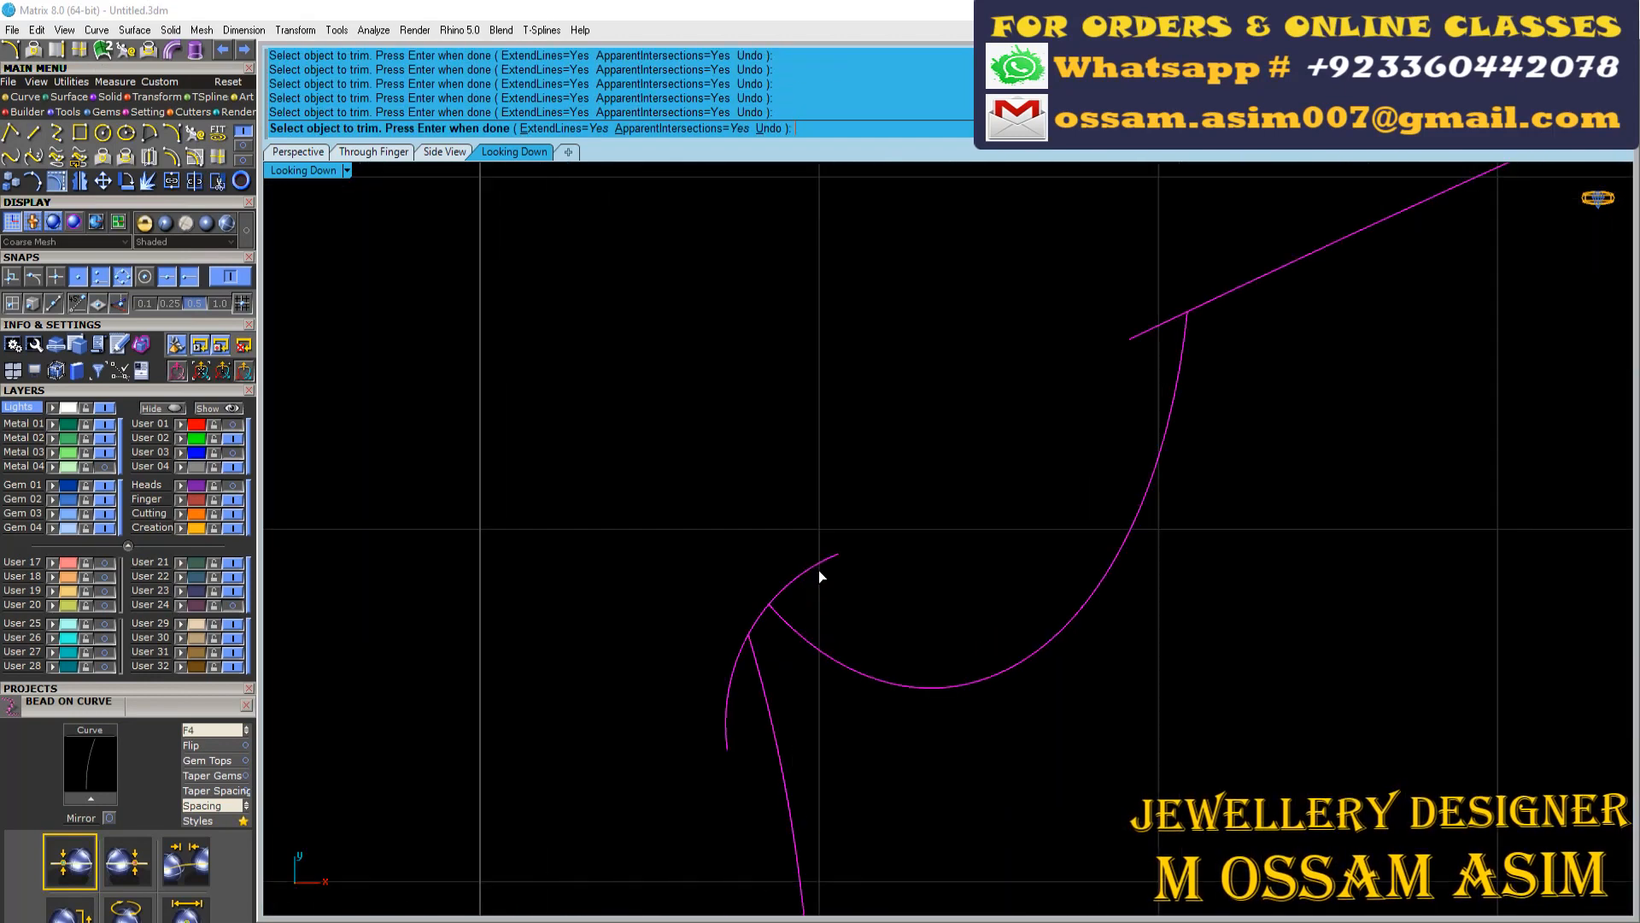
{"action": "scroll", "coordinate": [870, 447], "scroll_direction": "down", "scroll_amount": 8}
{"action": "scroll", "coordinate": [926, 429], "scroll_direction": "up", "scroll_amount": 7}
{"action": "left_click", "coordinate": [926, 455]}
{"action": "scroll", "coordinate": [926, 453], "scroll_direction": "down", "scroll_amount": 3}
{"action": "right_click", "coordinate": [926, 453]}
{"action": "scroll", "coordinate": [926, 453], "scroll_direction": "down", "scroll_amount": 7}
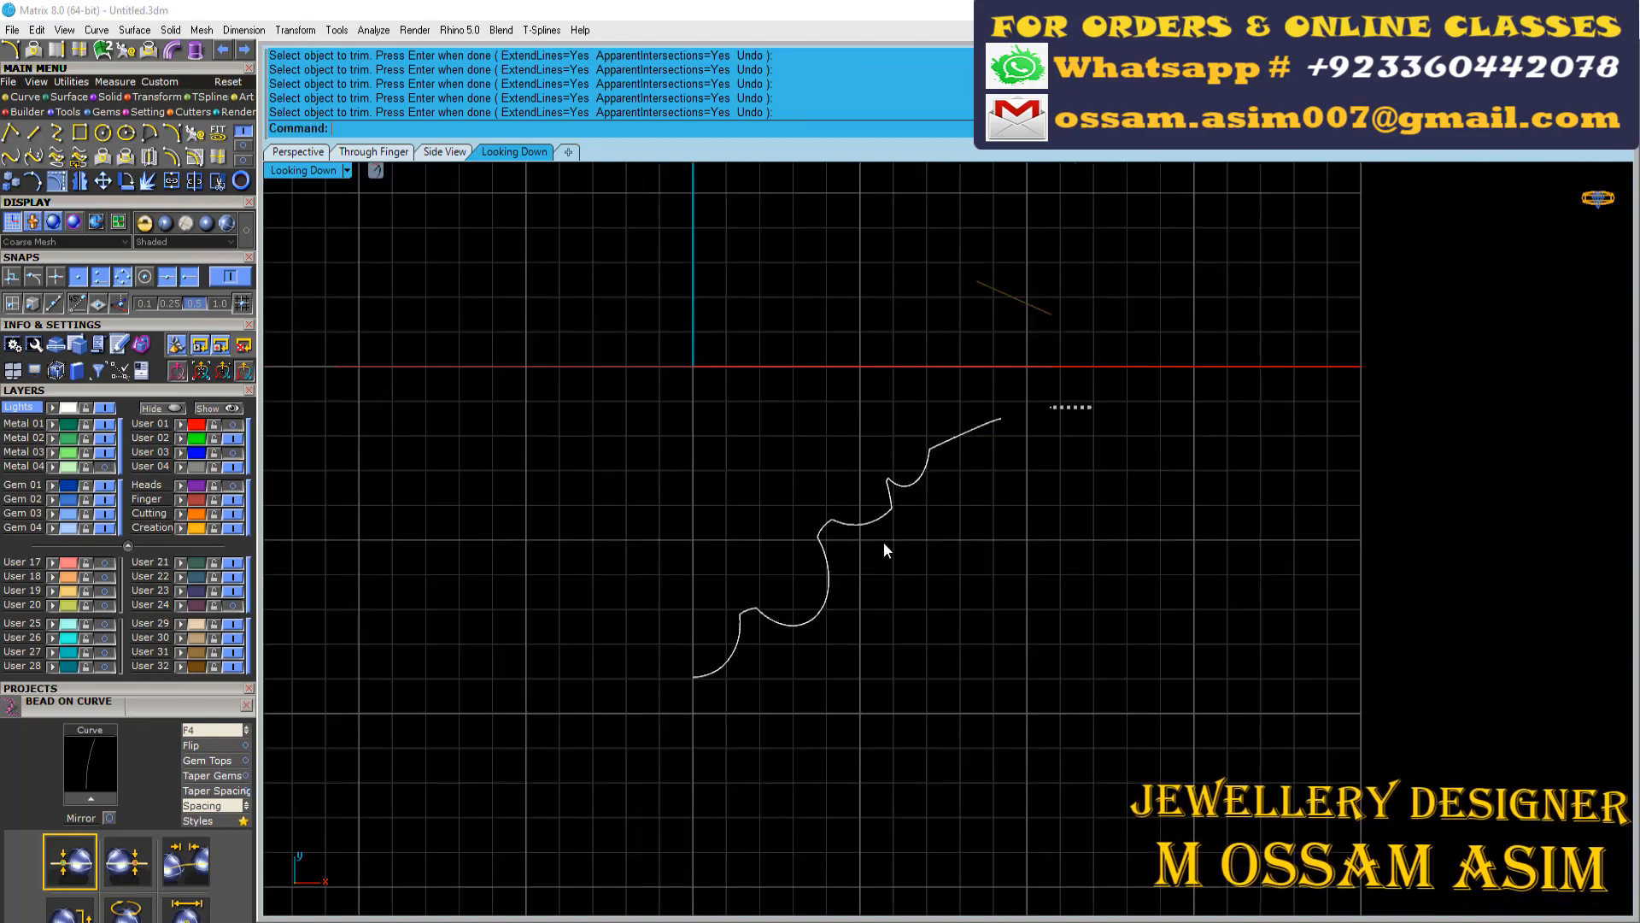
Select all the trimmed outline curves, switch to the Perspective view and join them
{"action": "key", "text": "ctrl+a"}
{"action": "scroll", "coordinate": [818, 590], "scroll_direction": "up", "scroll_amount": 3}
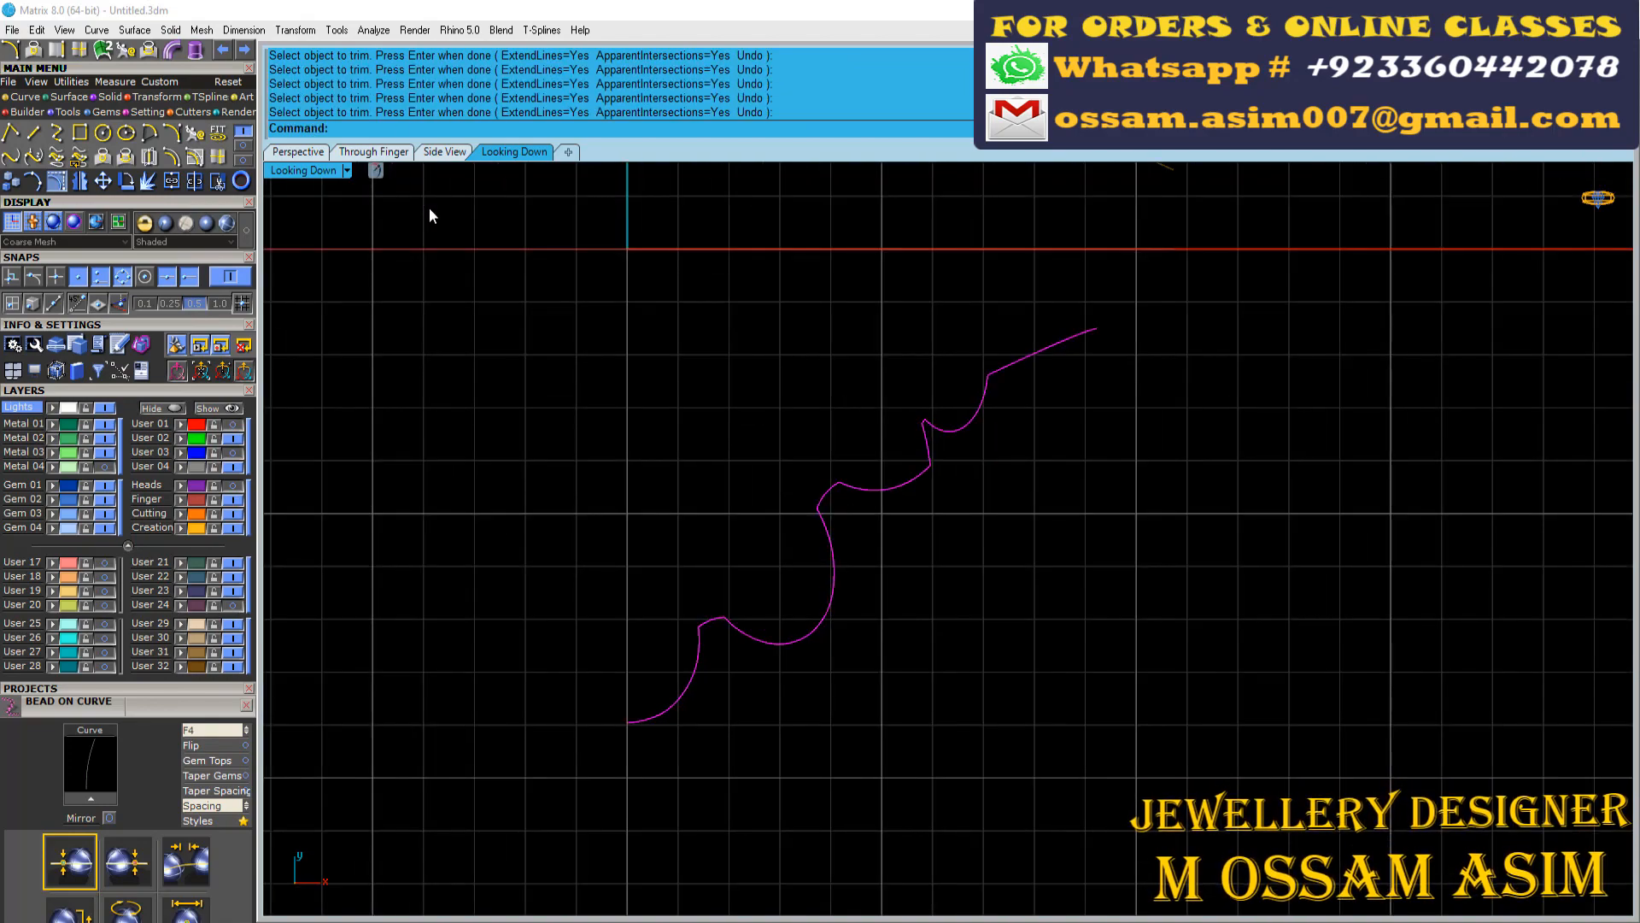
{"action": "left_click", "coordinate": [311, 152]}
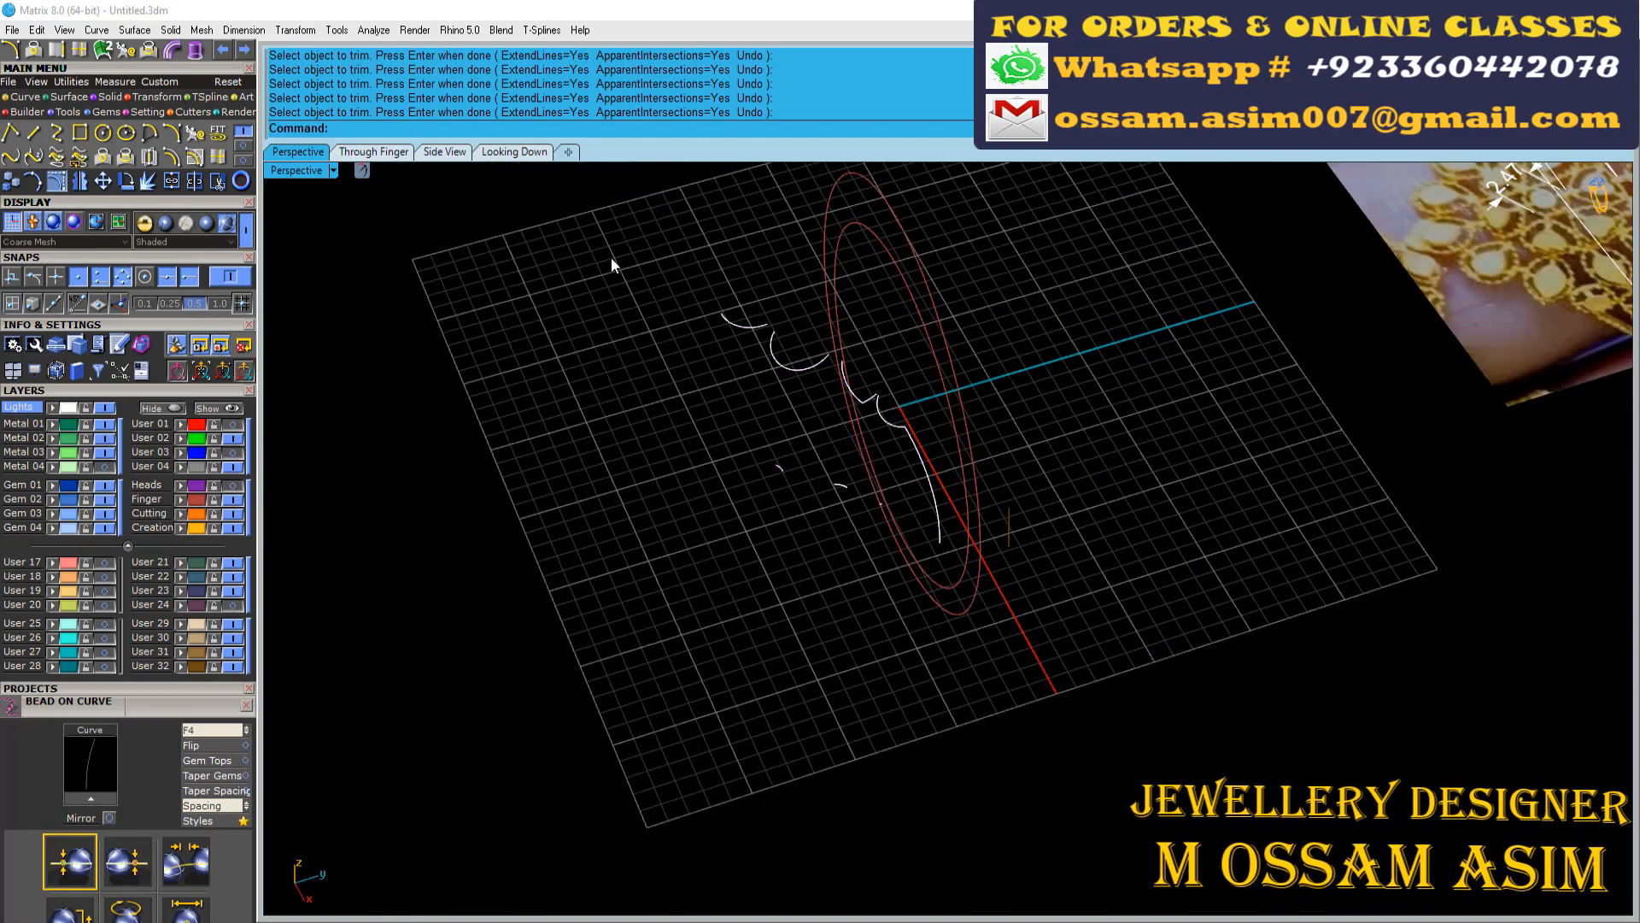
{"action": "key", "text": "ctrl+j"}
{"action": "scroll", "coordinate": [674, 458], "scroll_direction": "up", "scroll_amount": 3}
Select the three flat bridging arcs, show the User 24 cylinder layer, and project the arcs onto the cylinder from the Looking Down view
{"action": "left_click_drag", "start_coordinate": [665, 437], "coordinate": [1119, 718]}
{"action": "left_click", "coordinate": [233, 605]}
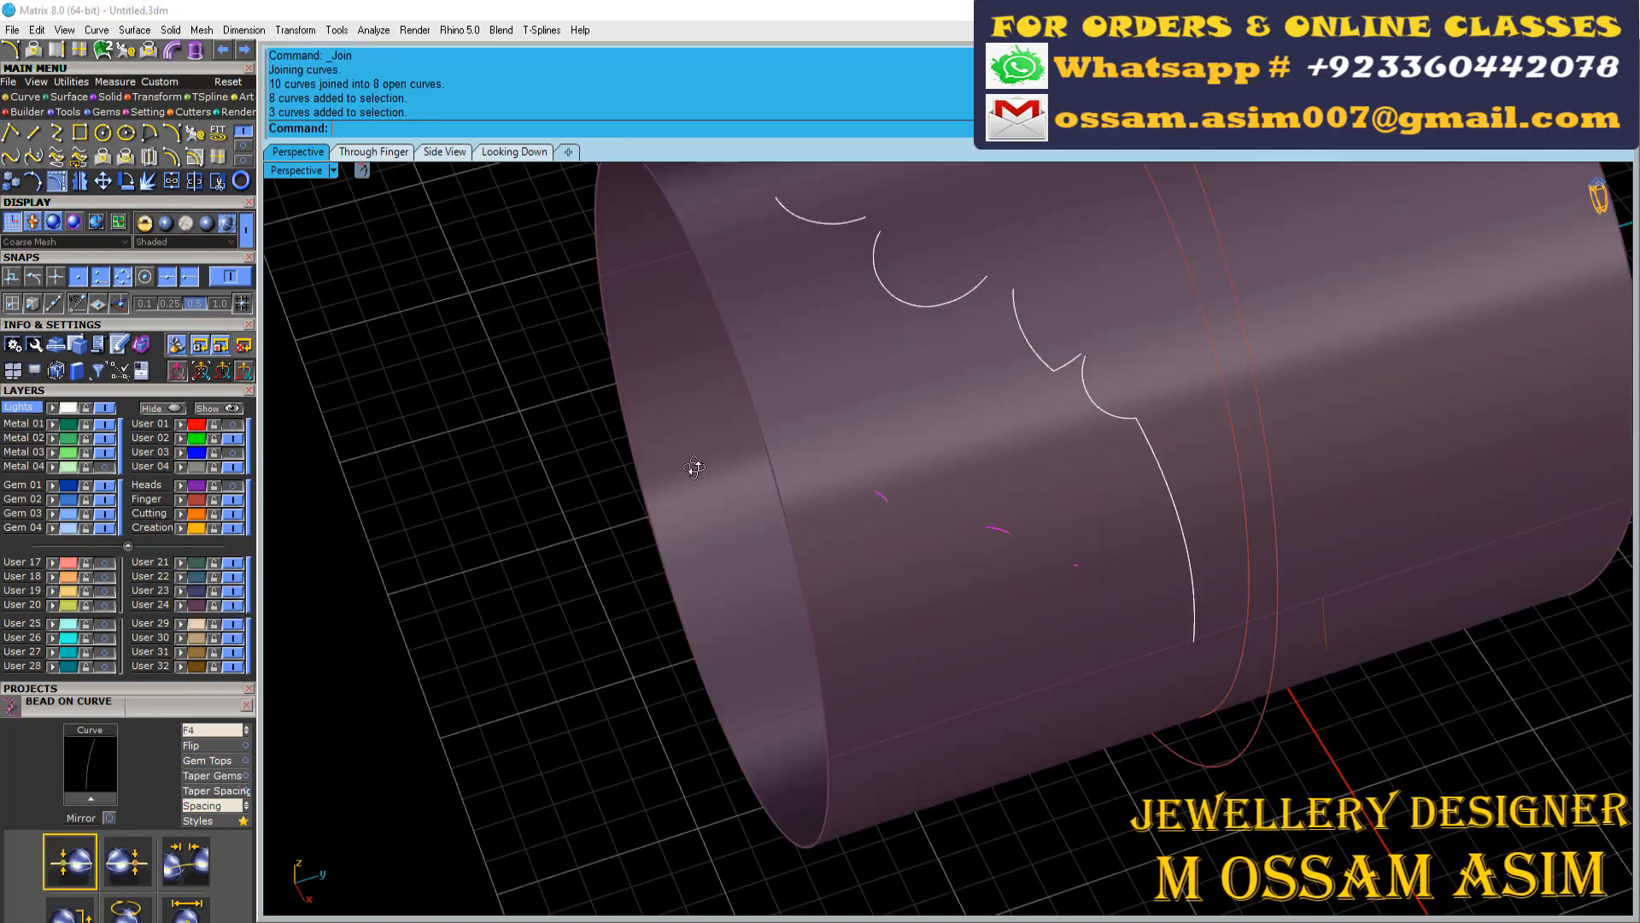
{"action": "right_click_drag", "start_coordinate": [694, 469], "coordinate": [783, 513]}
{"action": "key", "text": "ctrl+F1"}
{"action": "scroll", "coordinate": [610, 439], "scroll_direction": "up", "scroll_amount": 4}
{"action": "left_click", "coordinate": [706, 344]}
{"action": "key", "text": "Return"}
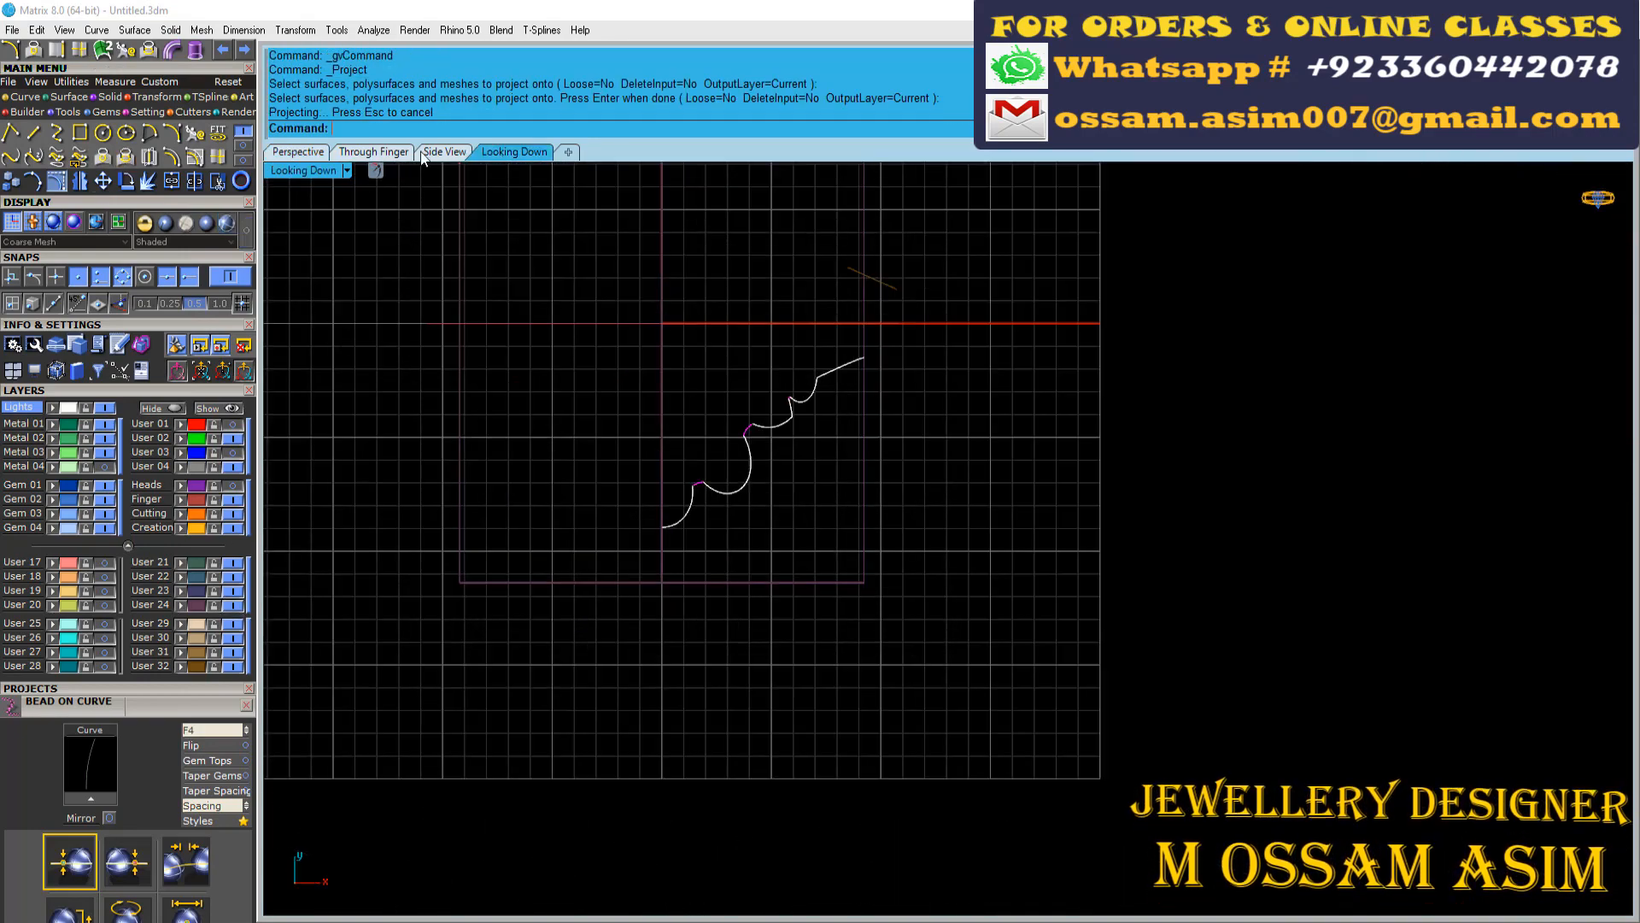
In Perspective, delete the flat bridging arcs and their underside projections but keep the separate line, and hide the User 32 layer
{"action": "key", "text": "ctrl+F4"}
{"action": "right_click_drag", "start_coordinate": [1170, 478], "coordinate": [1244, 533]}
{"action": "scroll", "coordinate": [1244, 534], "scroll_direction": "up", "scroll_amount": 4}
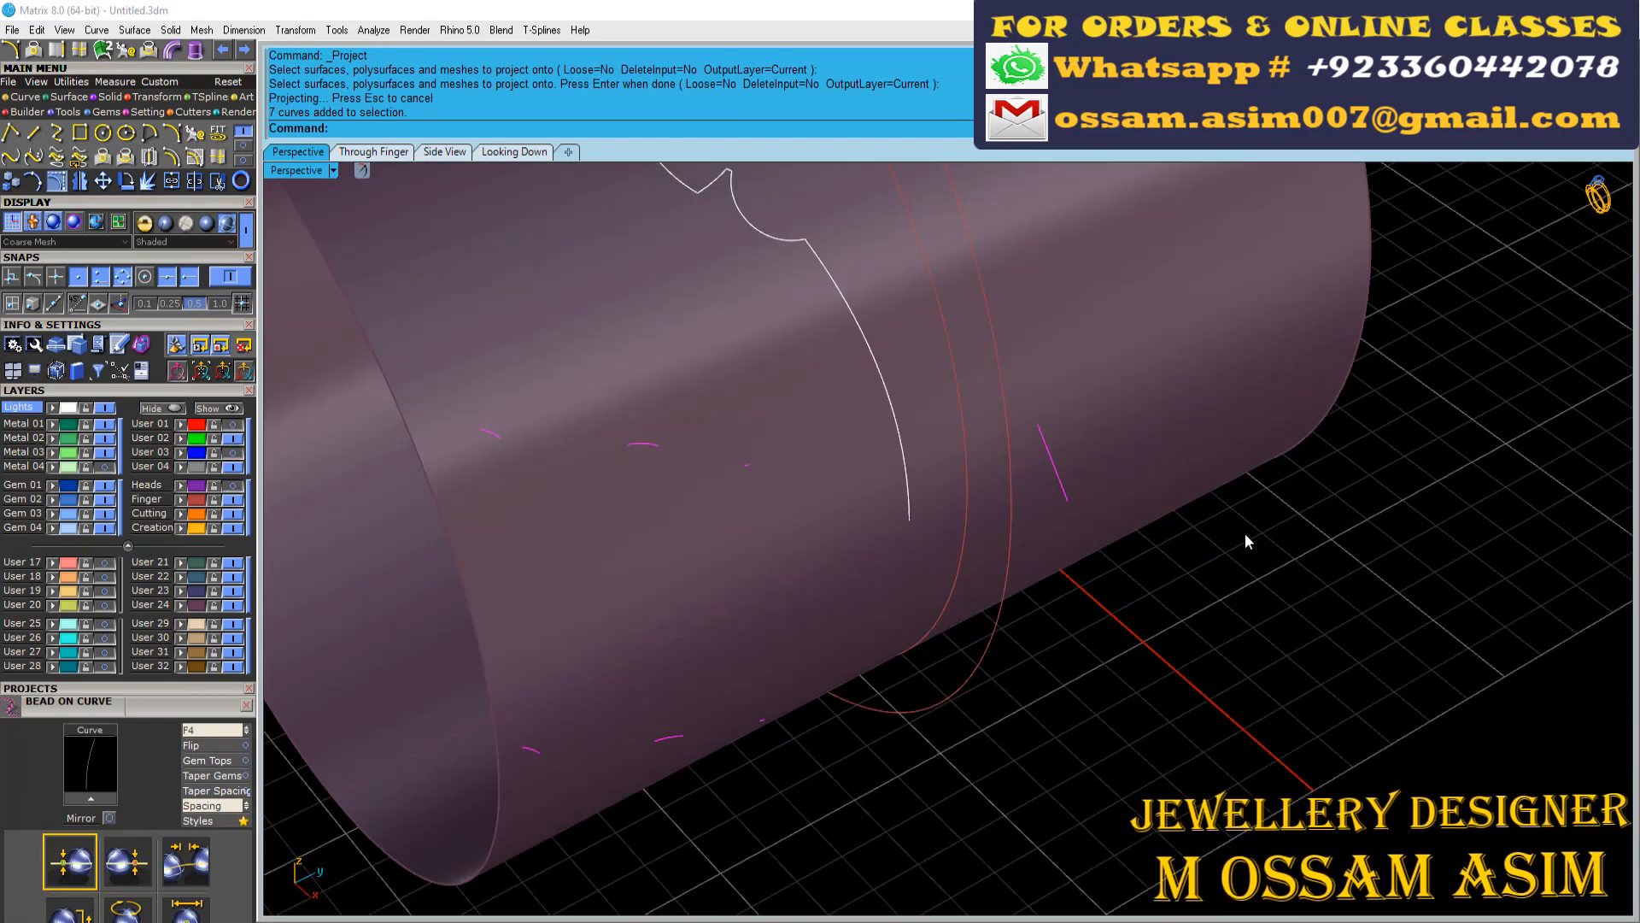
{"action": "left_click", "coordinate": [1055, 466], "text": "ctrl"}
{"action": "scroll", "coordinate": [1055, 467], "scroll_direction": "down", "scroll_amount": 3}
{"action": "right_click_drag", "start_coordinate": [1059, 504], "coordinate": [1012, 510]}
{"action": "left_click", "coordinate": [228, 666]}
{"action": "scroll", "coordinate": [740, 562], "scroll_direction": "down", "scroll_amount": 8}
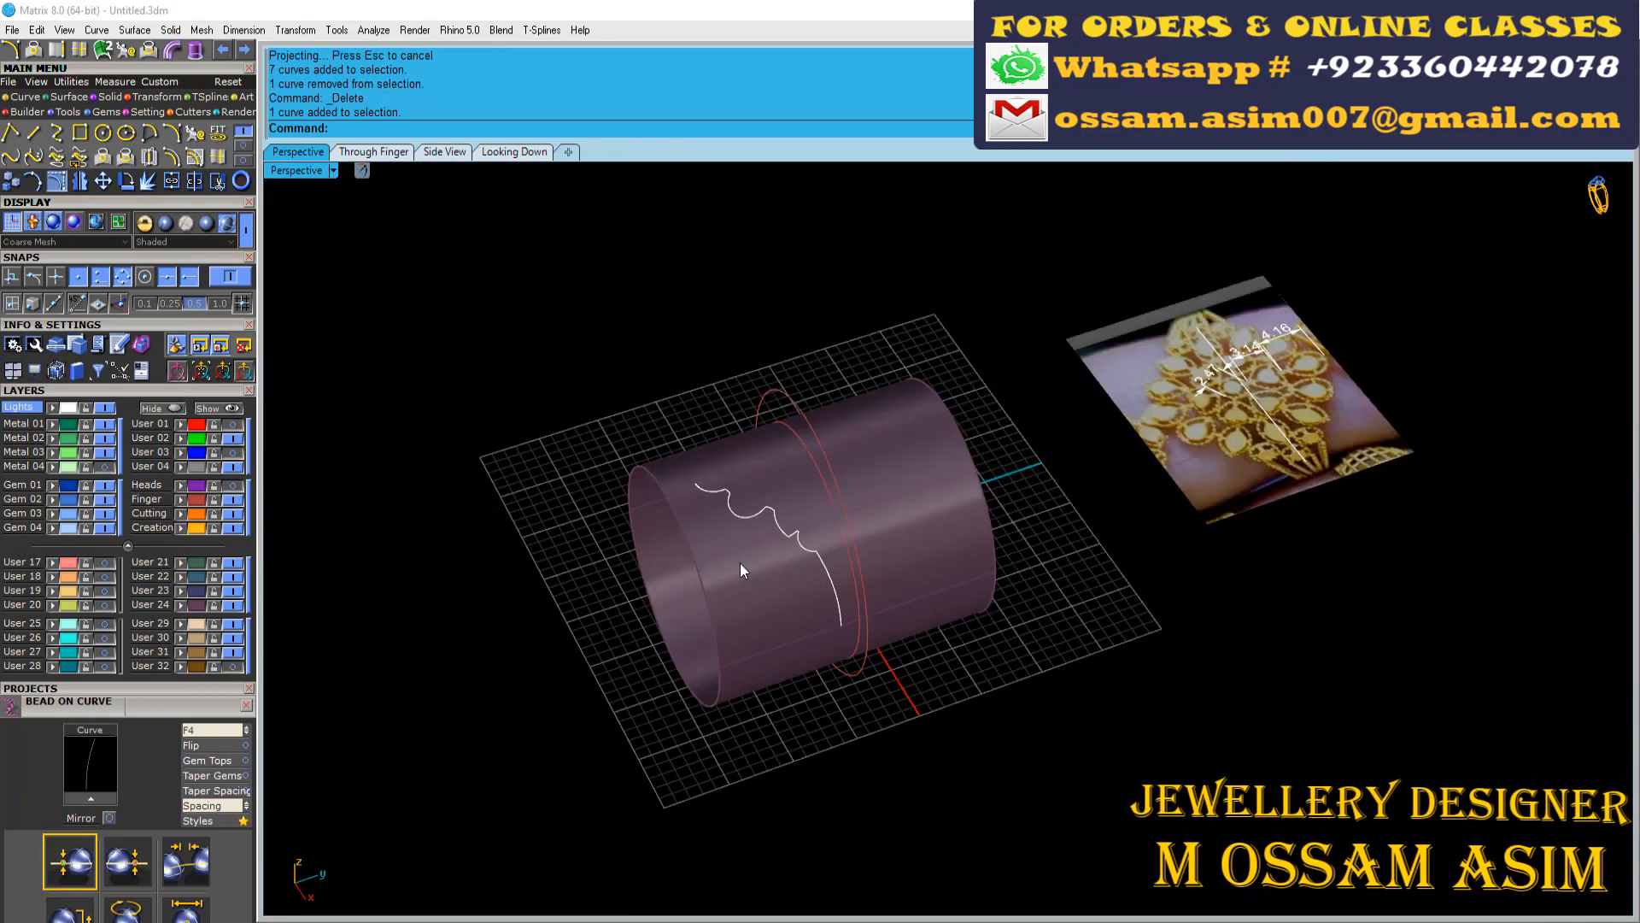
Select the pulled outline curves together with the projected arcs on the cylinder and join them
{"action": "right_click_drag", "start_coordinate": [740, 562], "coordinate": [683, 624]}
{"action": "left_click_drag", "start_coordinate": [679, 402], "coordinate": [851, 490]}
{"action": "scroll", "coordinate": [851, 489], "scroll_direction": "up", "scroll_amount": 4}
{"action": "left_click", "coordinate": [828, 463], "text": "ctrl"}
{"action": "key", "text": "ctrl+j"}
Hide the cylinder's User 24 layer and examine the break remaining between the two joined outline curves
{"action": "right_click_drag", "start_coordinate": [807, 572], "coordinate": [1015, 604]}
{"action": "scroll", "coordinate": [1016, 603], "scroll_direction": "up", "scroll_amount": 3}
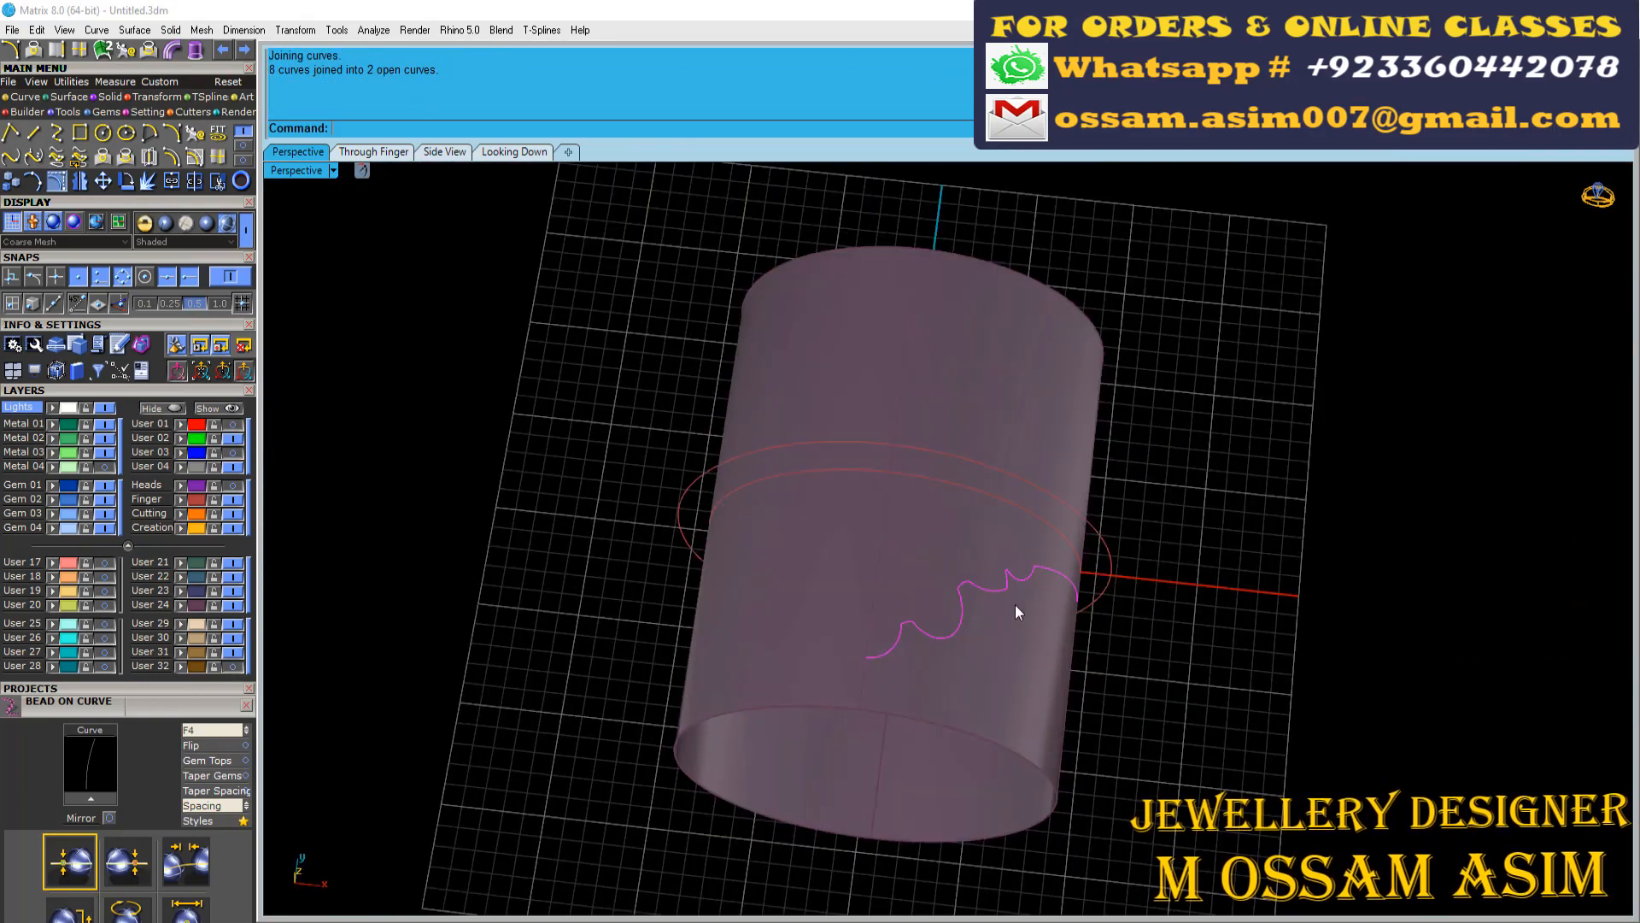
{"action": "left_click", "coordinate": [966, 614]}
{"action": "scroll", "coordinate": [880, 590], "scroll_direction": "up", "scroll_amount": 2}
{"action": "left_click", "coordinate": [233, 606]}
{"action": "right_click_drag", "start_coordinate": [871, 521], "coordinate": [1016, 641]}
{"action": "scroll", "coordinate": [1022, 670], "scroll_direction": "up", "scroll_amount": 8}
{"action": "scroll", "coordinate": [1060, 634], "scroll_direction": "up", "scroll_amount": 3}
{"action": "scroll", "coordinate": [1026, 632], "scroll_direction": "down", "scroll_amount": 3}
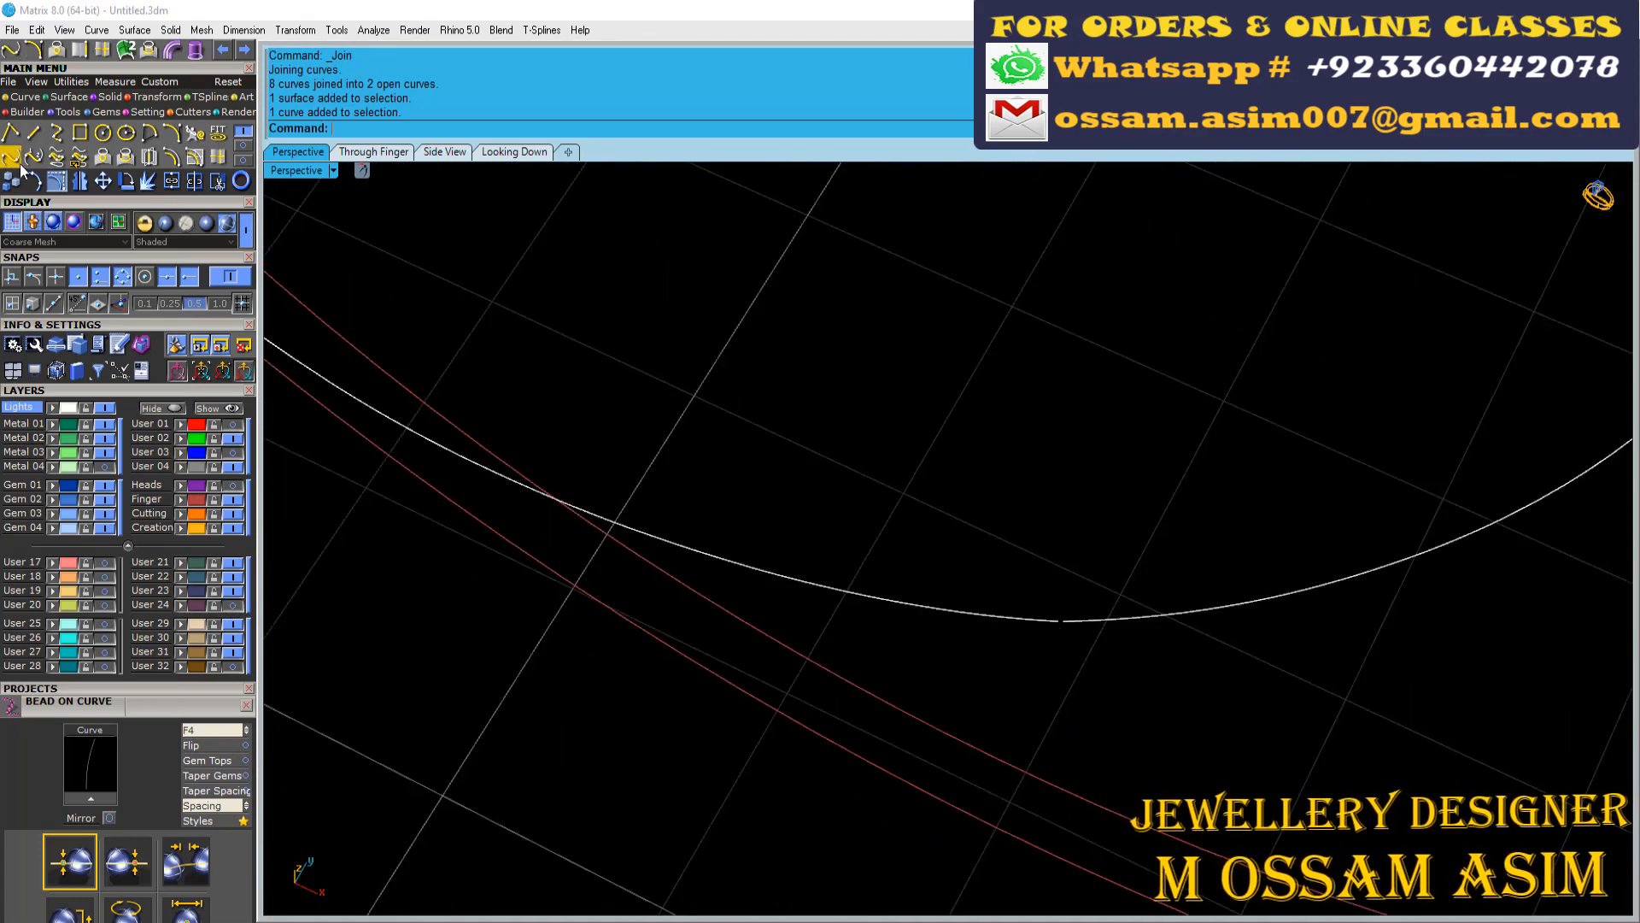
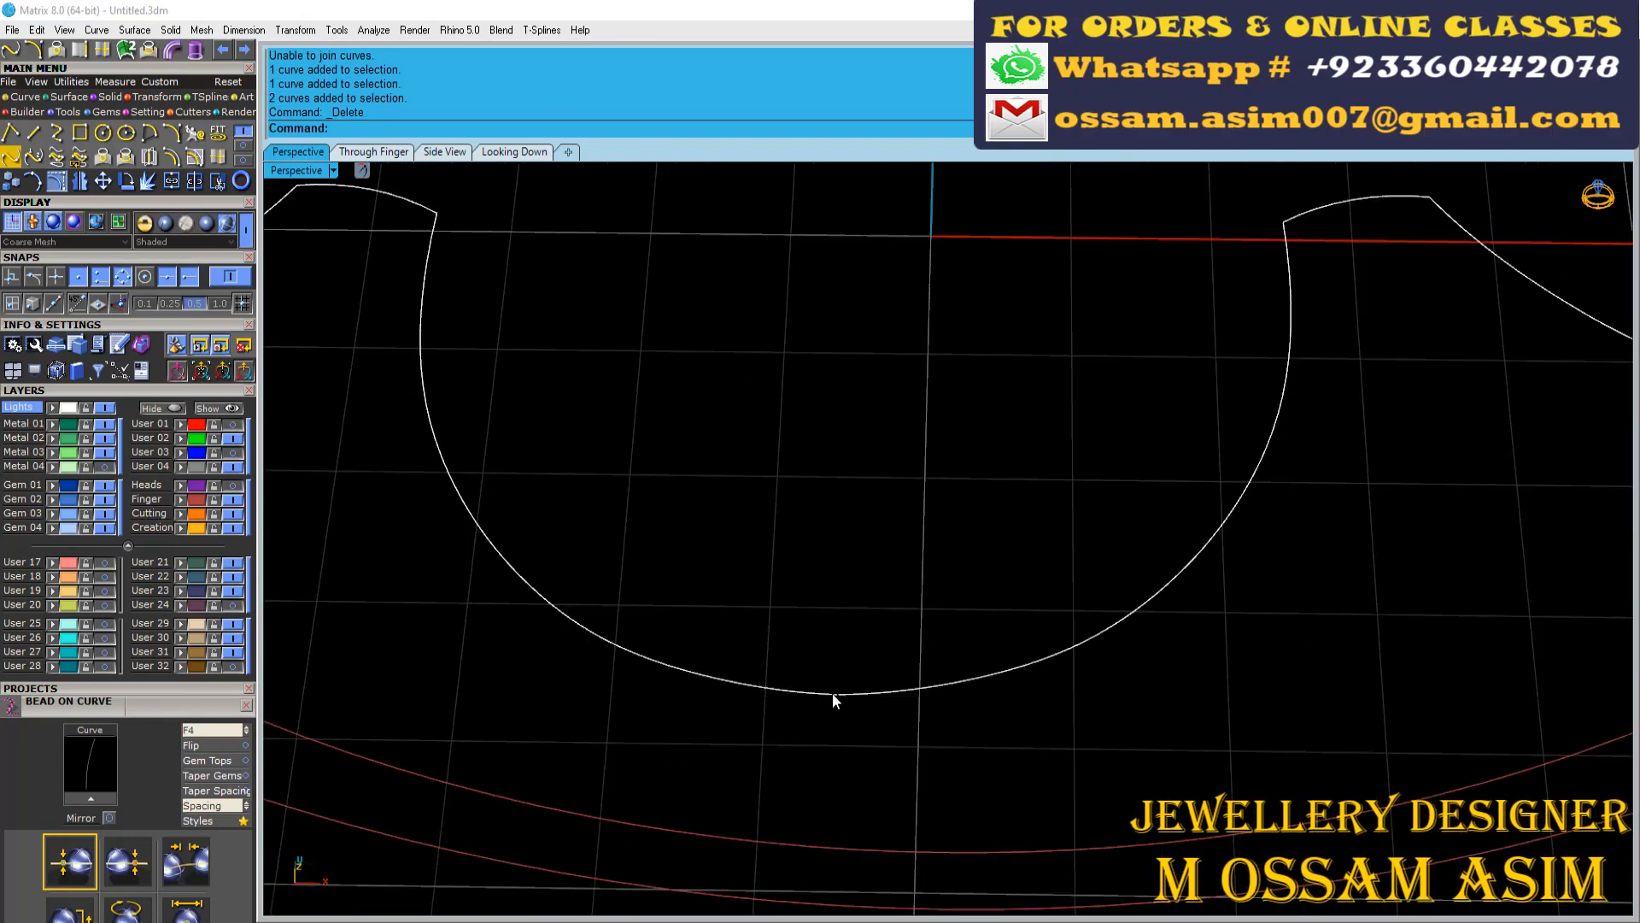
Join the remaining outline pieces into one curve and mirror it from the origin across the ring's centre
{"action": "scroll", "coordinate": [833, 700], "scroll_direction": "up", "scroll_amount": 5}
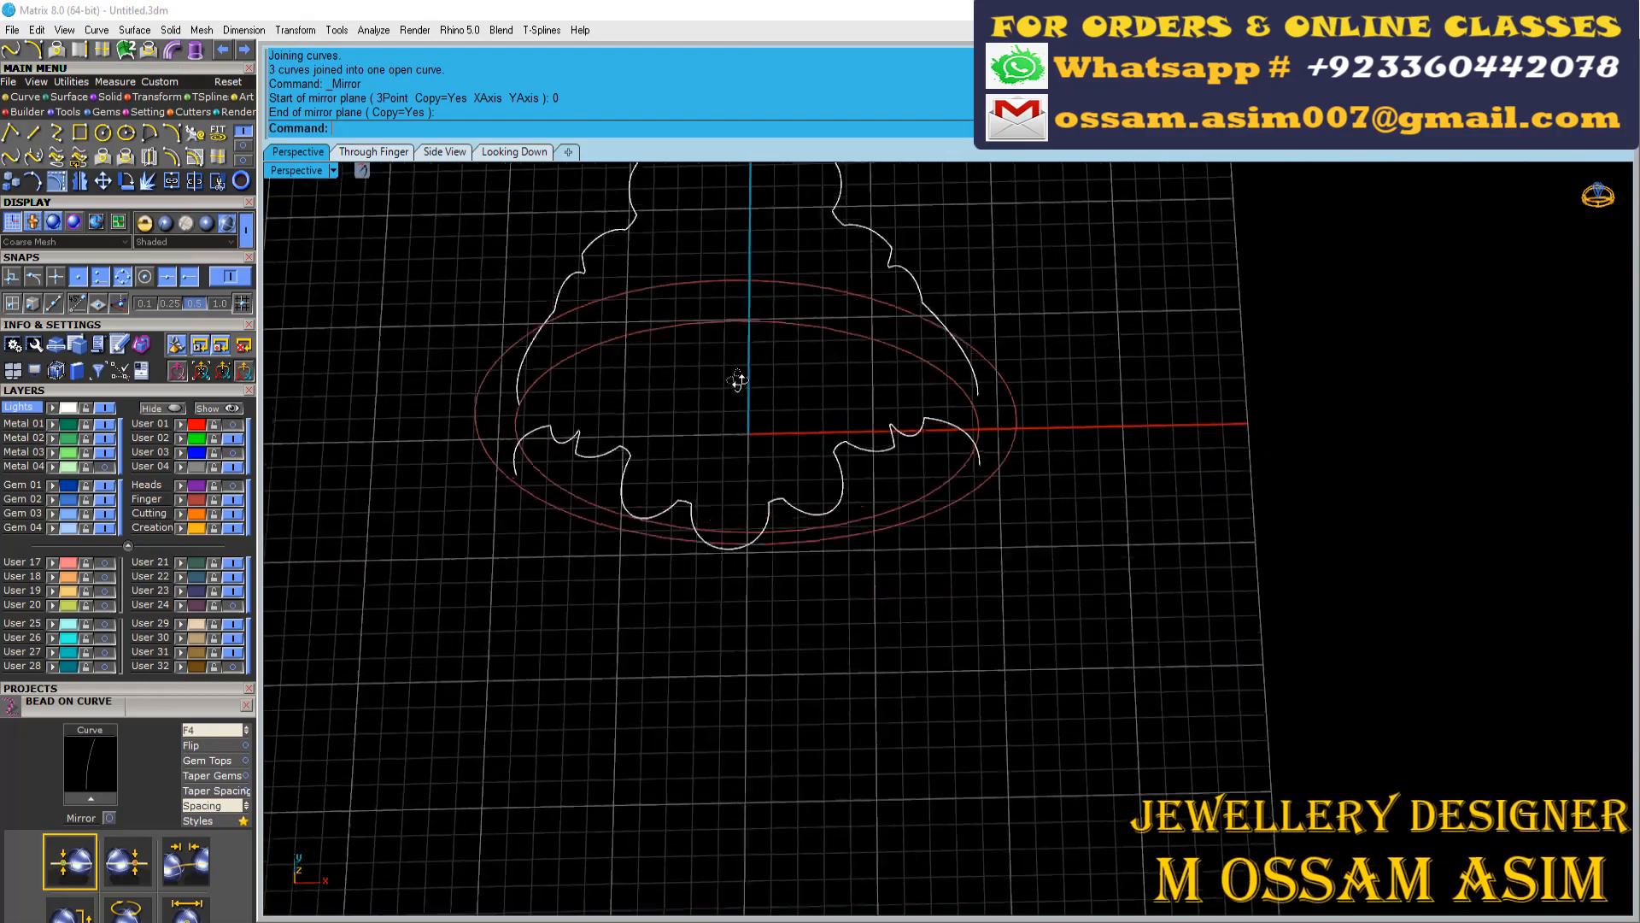
{"action": "scroll", "coordinate": [979, 514], "scroll_direction": "down", "scroll_amount": 4}
{"action": "right_click_drag", "start_coordinate": [737, 380], "coordinate": [1136, 609]}
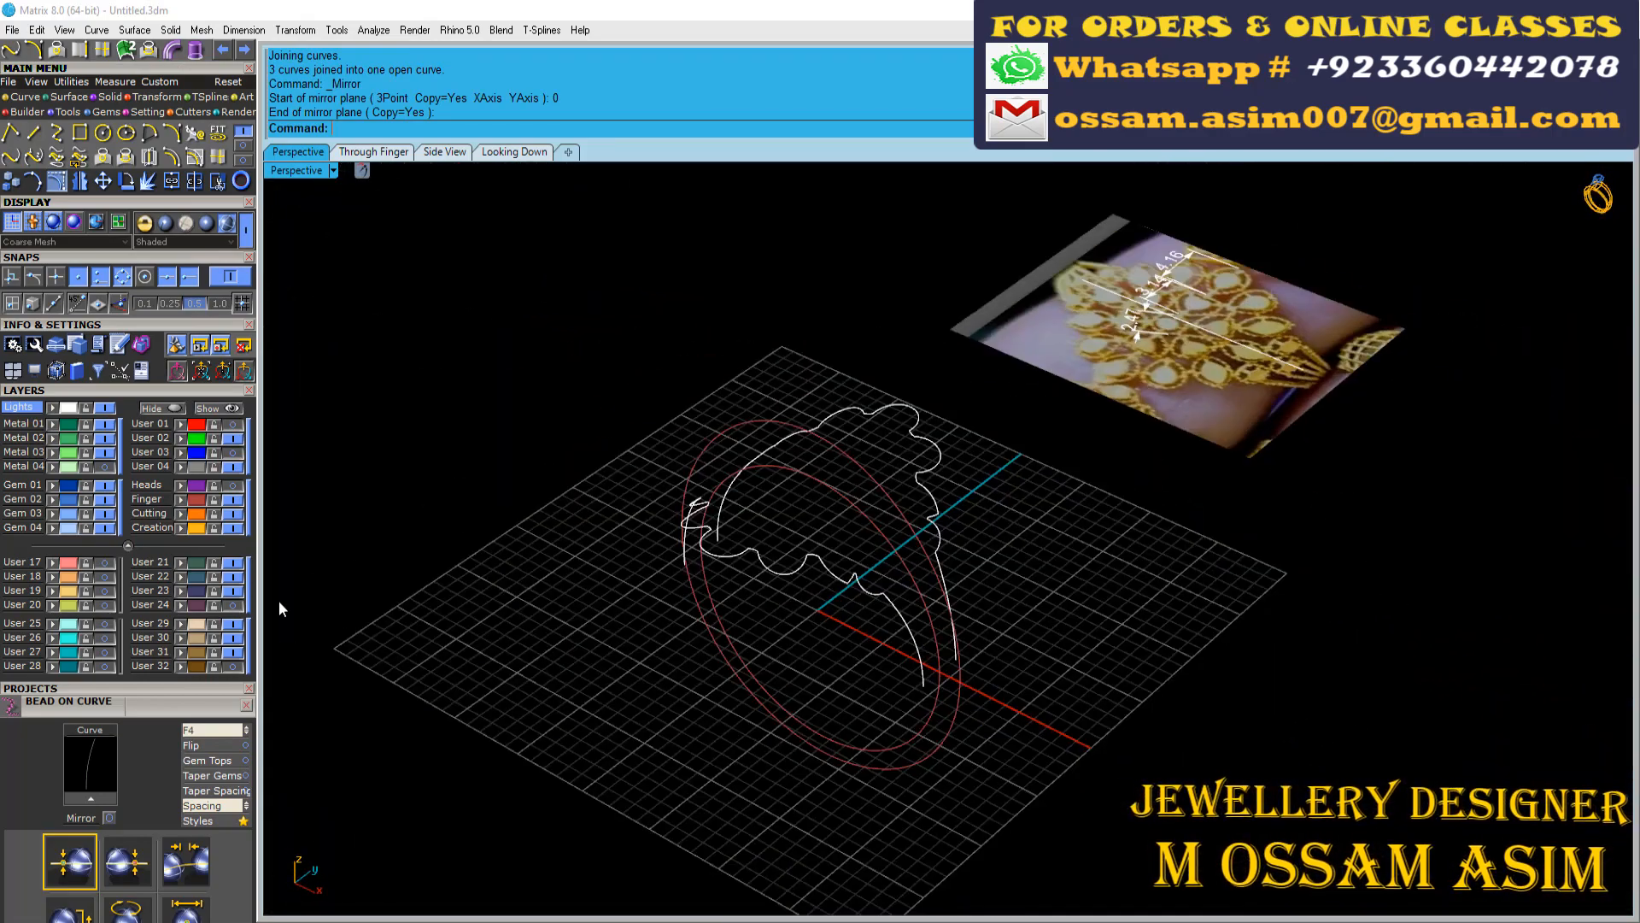
Show the User 01 layer and draw a line connecting the middle petal's red curve end to the gallery outline below
{"action": "left_click", "coordinate": [234, 423]}
{"action": "scroll", "coordinate": [794, 513], "scroll_direction": "up", "scroll_amount": 4}
{"action": "right_click_drag", "start_coordinate": [794, 547], "coordinate": [667, 589]}
{"action": "scroll", "coordinate": [678, 649], "scroll_direction": "up", "scroll_amount": 3}
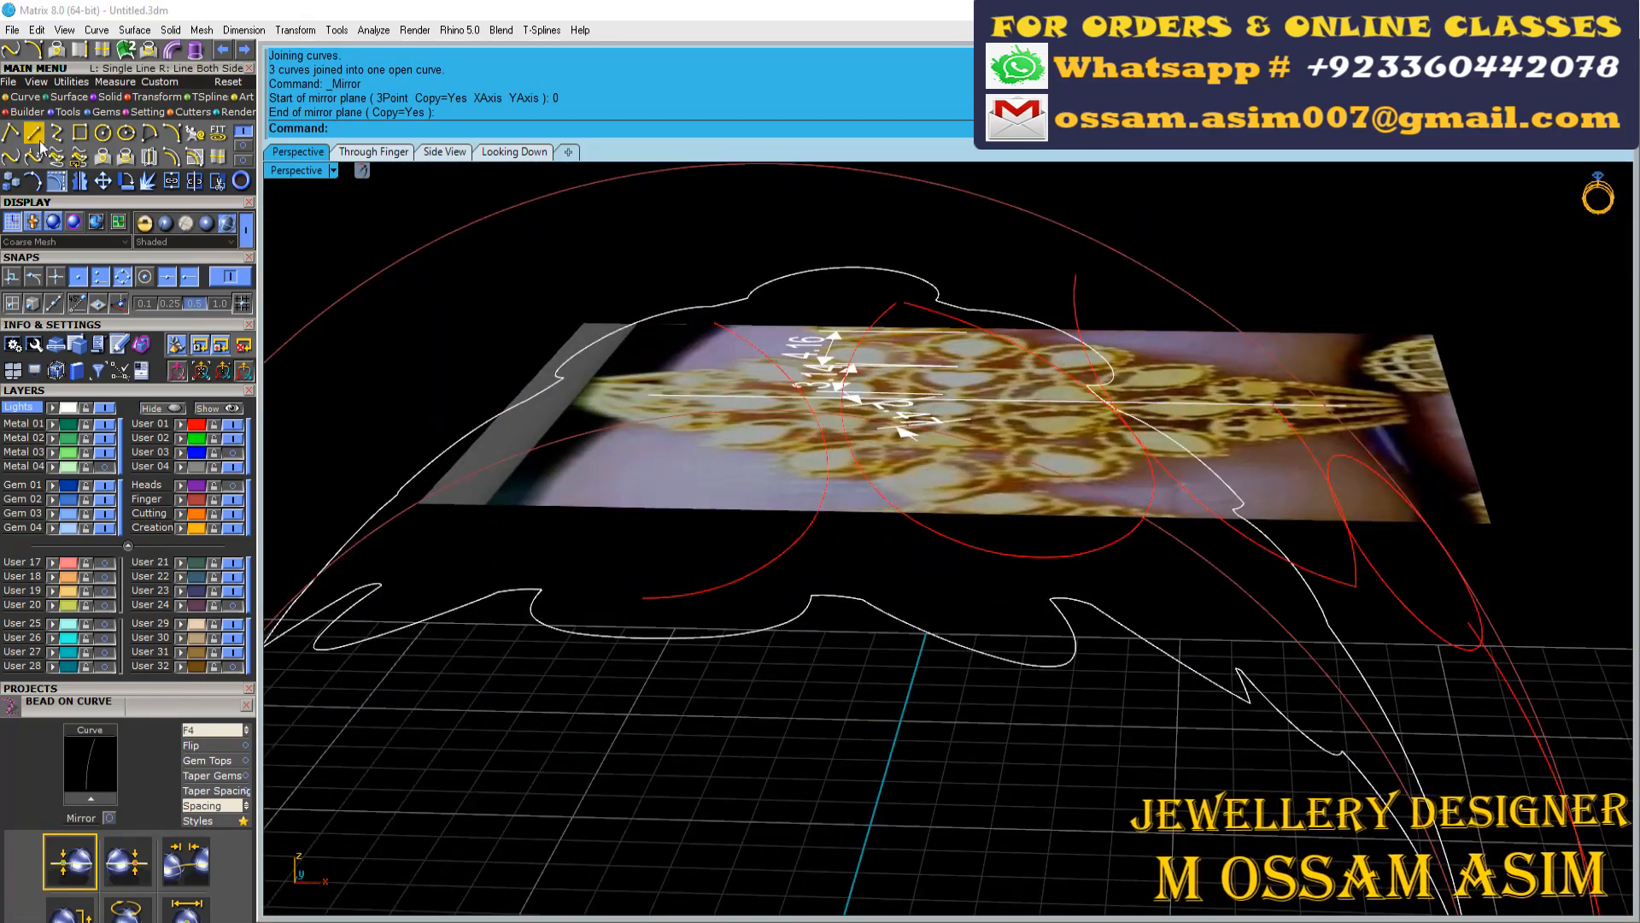
{"action": "left_click", "coordinate": [33, 134]}
{"action": "scroll", "coordinate": [671, 666], "scroll_direction": "up", "scroll_amount": 1}
{"action": "right_click_drag", "start_coordinate": [660, 663], "coordinate": [660, 626]}
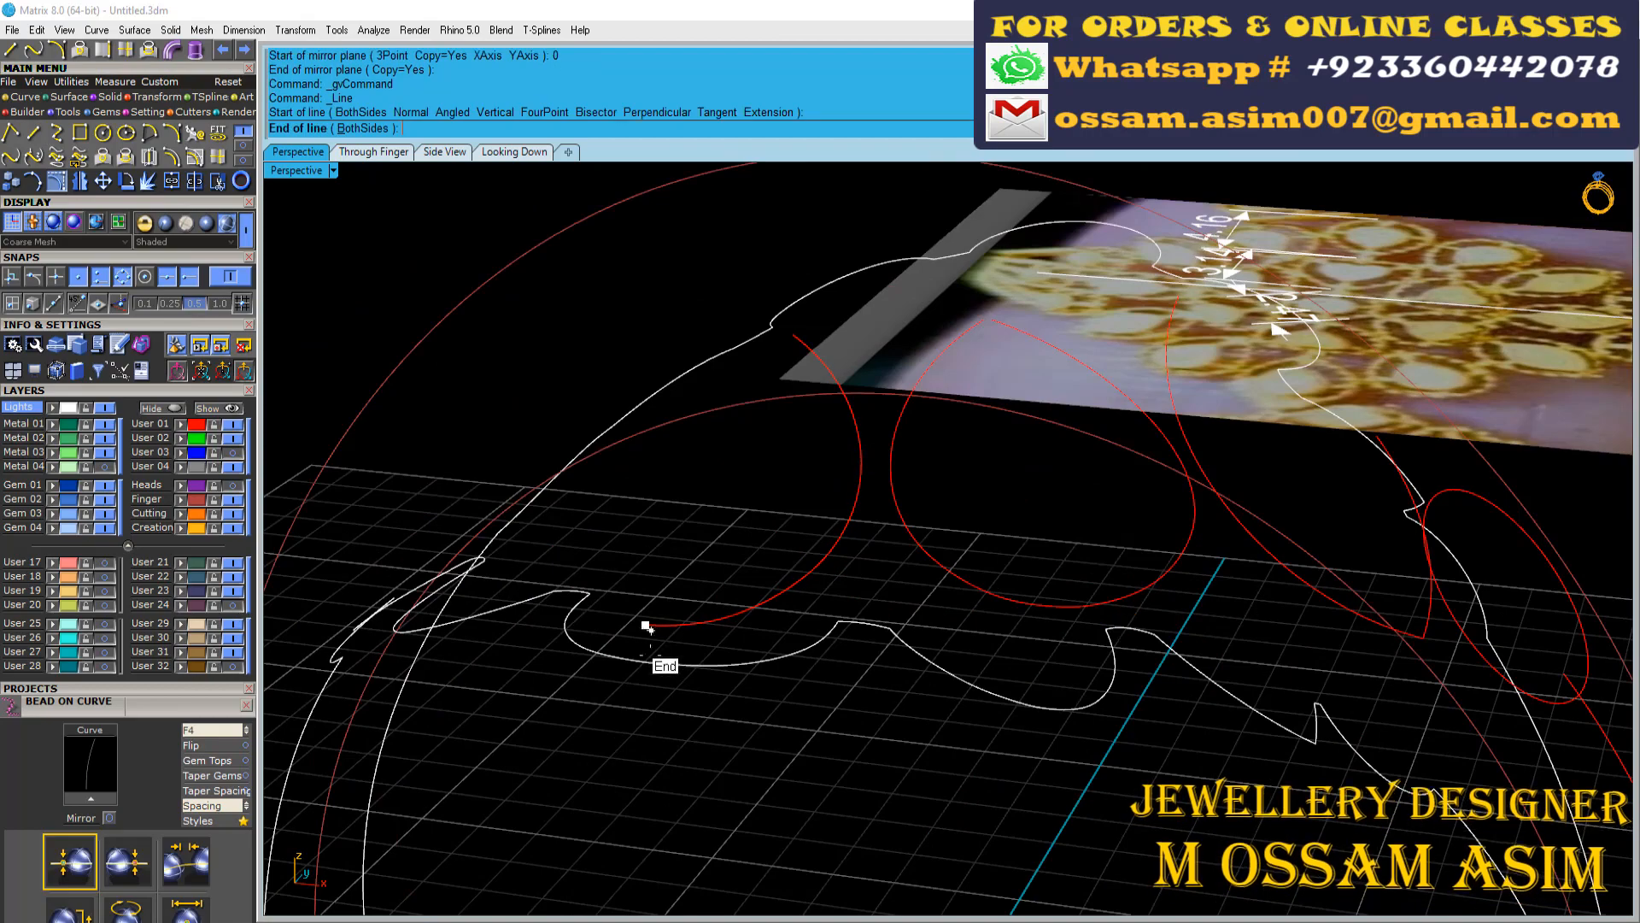
{"action": "left_click", "coordinate": [648, 663]}
{"action": "mouse_move", "coordinate": [769, 538]}
{"action": "right_mouse_down"}
{"action": "mouse_move", "coordinate": [880, 584]}
{"action": "mouse_move", "coordinate": [1036, 483]}
{"action": "right_mouse_up"}
{"action": "scroll", "coordinate": [880, 584], "scroll_direction": "up", "scroll_amount": 5}
Draw connecting lines at the corners between the middle and second petals and along the second petal's side
{"action": "right_click", "coordinate": [1034, 479]}
{"action": "left_click", "coordinate": [975, 423]}
{"action": "left_click", "coordinate": [996, 601]}
{"action": "right_click_drag", "start_coordinate": [1102, 598], "coordinate": [1189, 547]}
{"action": "right_click", "coordinate": [1184, 537]}
{"action": "left_click", "coordinate": [1119, 419]}
{"action": "scroll", "coordinate": [1001, 401], "scroll_direction": "down", "scroll_amount": 6}
{"action": "right_click_drag", "start_coordinate": [1001, 401], "coordinate": [950, 367]}
{"action": "right_click", "coordinate": [1171, 523]}
{"action": "left_click", "coordinate": [1131, 494]}
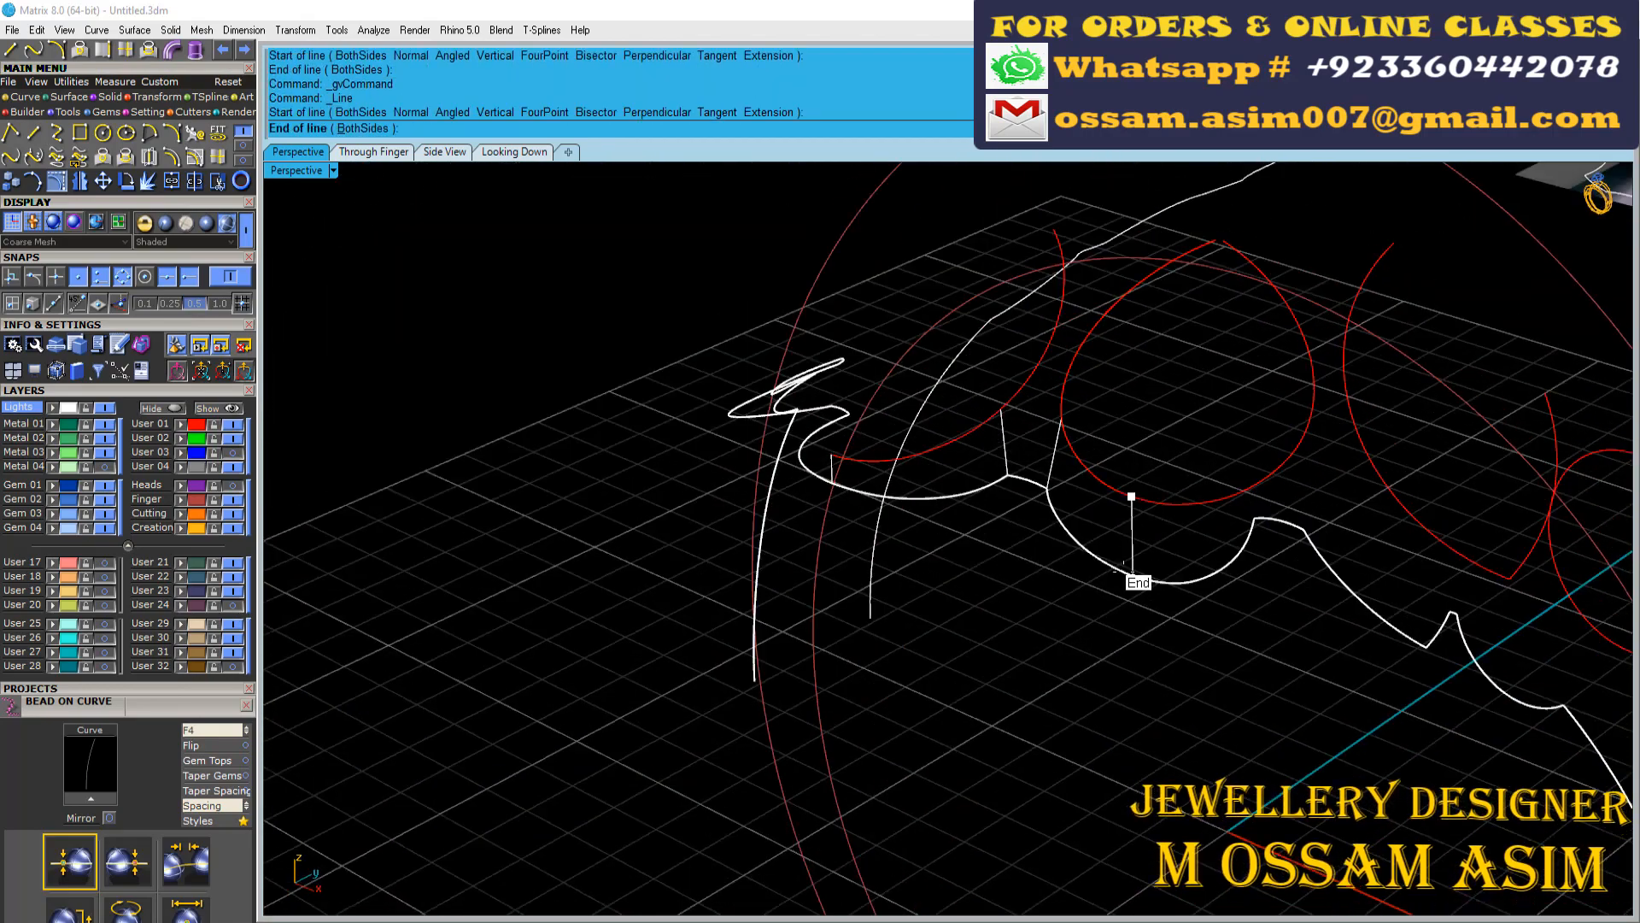
{"action": "scroll", "coordinate": [1125, 575], "scroll_direction": "up", "scroll_amount": 6}
{"action": "left_click", "coordinate": [1125, 571]}
{"action": "scroll", "coordinate": [953, 399], "scroll_direction": "down", "scroll_amount": 6}
Draw the connecting line at the second petal's far corner, redo it from the outline corner and delete the misplaced line
{"action": "right_click", "coordinate": [1171, 390]}
{"action": "scroll", "coordinate": [1171, 389], "scroll_direction": "up", "scroll_amount": 4}
{"action": "mouse_move", "coordinate": [1231, 419]}
{"action": "right_mouse_down"}
{"action": "mouse_move", "coordinate": [1143, 377]}
{"action": "mouse_move", "coordinate": [1154, 453]}
{"action": "mouse_move", "coordinate": [1220, 478]}
{"action": "right_mouse_up"}
{"action": "left_click", "coordinate": [1252, 427]}
{"action": "left_click", "coordinate": [1290, 538]}
{"action": "scroll", "coordinate": [1169, 506], "scroll_direction": "down", "scroll_amount": 6}
{"action": "right_click", "coordinate": [1220, 478]}
{"action": "scroll", "coordinate": [1222, 476], "scroll_direction": "up", "scroll_amount": 6}
{"action": "left_click", "coordinate": [1266, 624]}
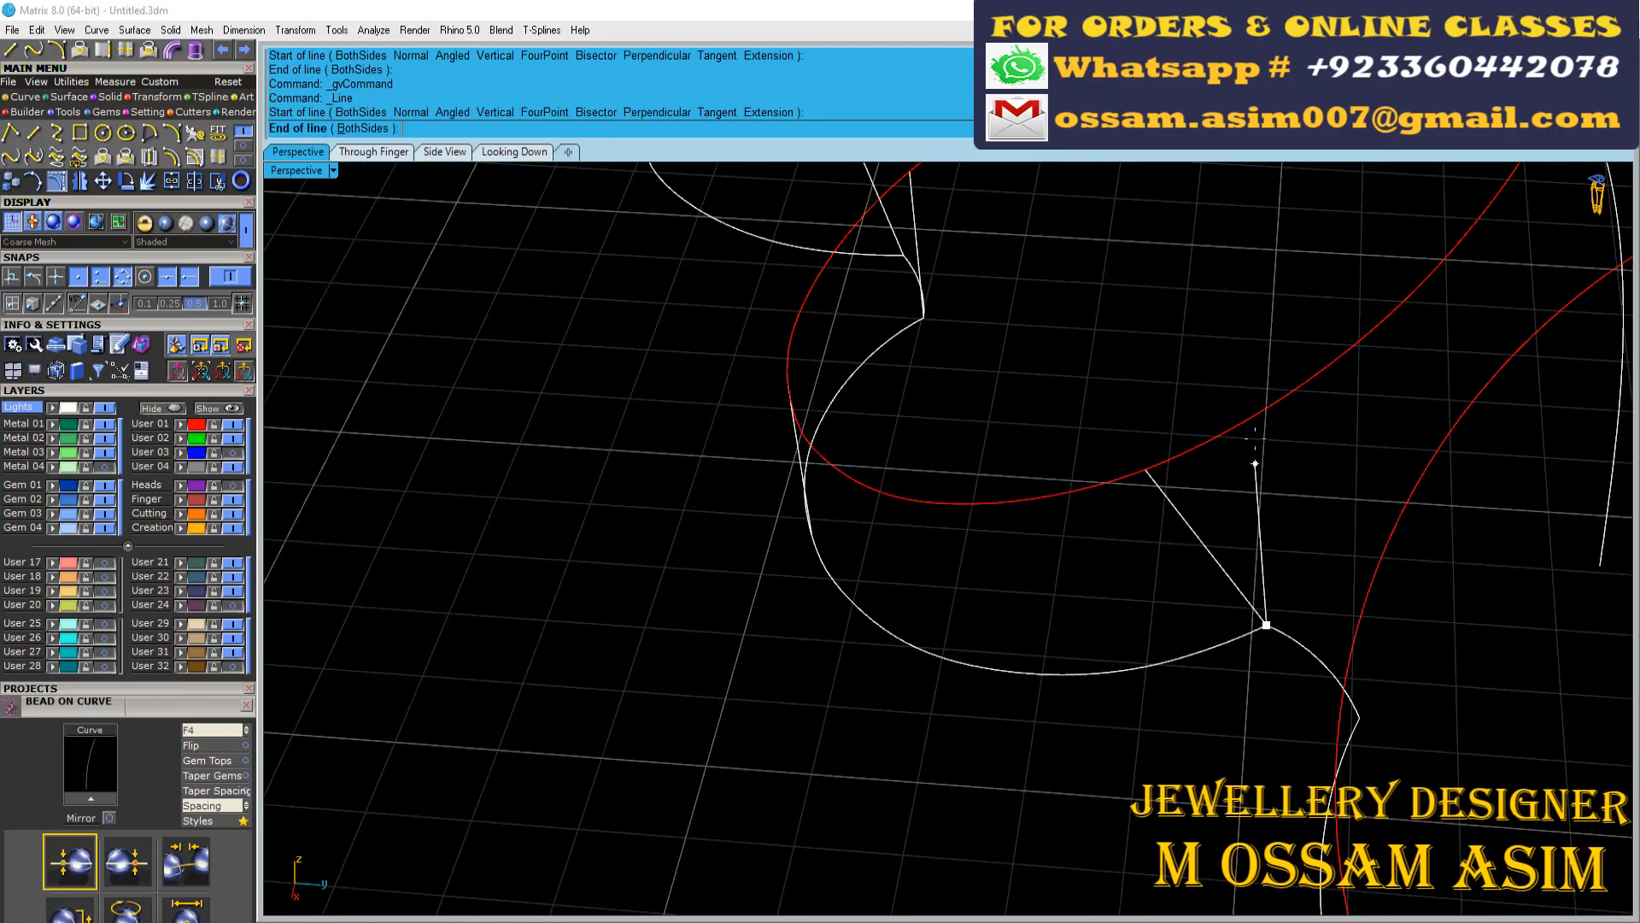
{"action": "key", "text": "Delete"}
Connect the pointed petal's near corner and its V-shaped tip to the gallery outline with lines
{"action": "mouse_move", "coordinate": [1218, 561]}
{"action": "right_mouse_down"}
{"action": "mouse_move", "coordinate": [1347, 414]}
{"action": "mouse_move", "coordinate": [1341, 470]}
{"action": "right_mouse_up"}
{"action": "right_click", "coordinate": [1359, 466]}
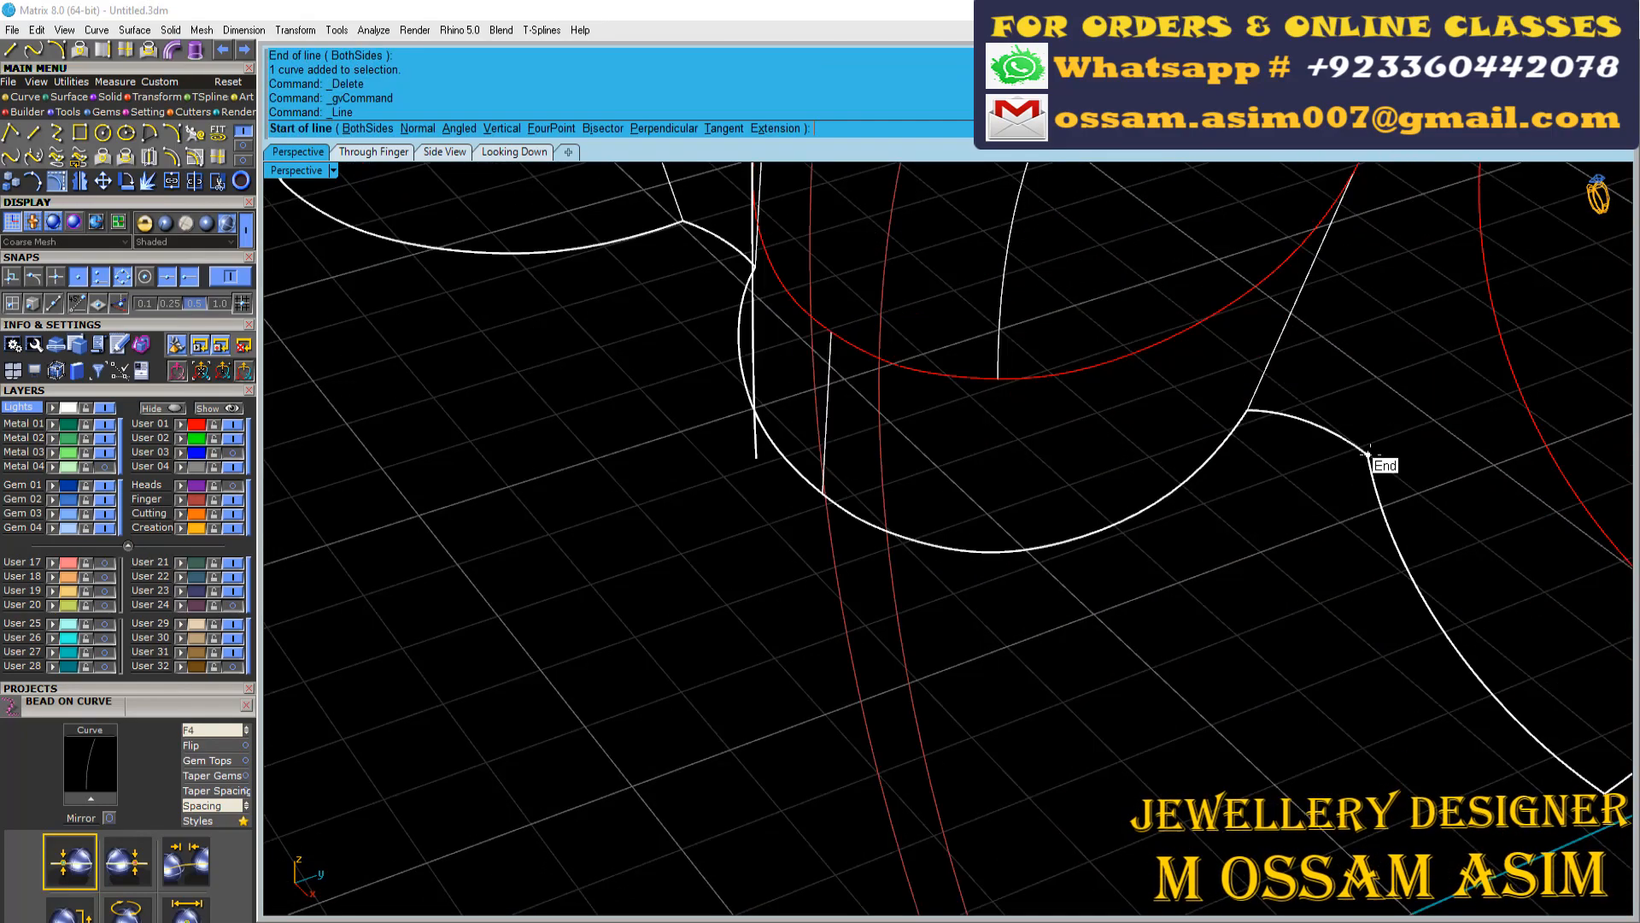
{"action": "left_click", "coordinate": [1369, 454]}
{"action": "left_click", "coordinate": [1491, 321]}
{"action": "scroll", "coordinate": [1487, 329], "scroll_direction": "down", "scroll_amount": 4}
{"action": "mouse_move", "coordinate": [1478, 342]}
{"action": "right_mouse_down"}
{"action": "mouse_move", "coordinate": [1372, 463]}
{"action": "mouse_move", "coordinate": [1267, 411]}
{"action": "right_mouse_up"}
{"action": "right_click", "coordinate": [1267, 410]}
{"action": "left_click", "coordinate": [1279, 393]}
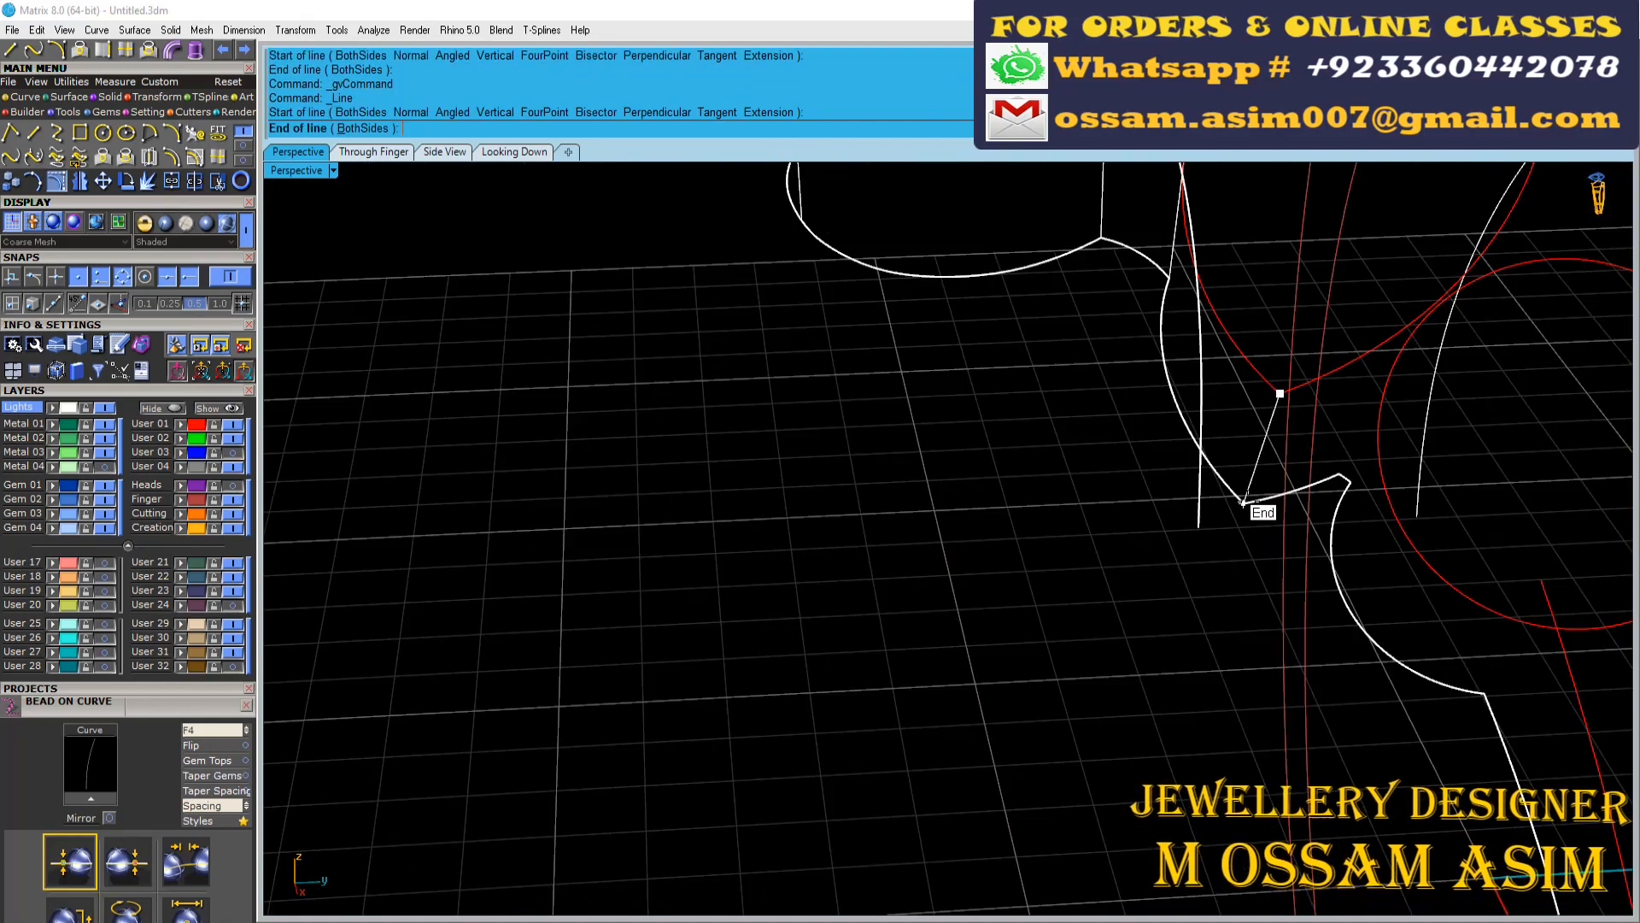
{"action": "left_click", "coordinate": [1245, 503]}
Draw lines from the corner past the pointed tip, the small round motif's side and the shank junction to the outline
{"action": "mouse_move", "coordinate": [1234, 487]}
{"action": "right_mouse_down"}
{"action": "mouse_move", "coordinate": [1168, 377]}
{"action": "mouse_move", "coordinate": [1266, 318]}
{"action": "right_mouse_up"}
{"action": "scroll", "coordinate": [1196, 482], "scroll_direction": "up", "scroll_amount": 6}
{"action": "right_click", "coordinate": [1206, 504]}
{"action": "left_click", "coordinate": [1223, 531]}
{"action": "scroll", "coordinate": [1213, 504], "scroll_direction": "down", "scroll_amount": 3}
{"action": "left_click", "coordinate": [1195, 359]}
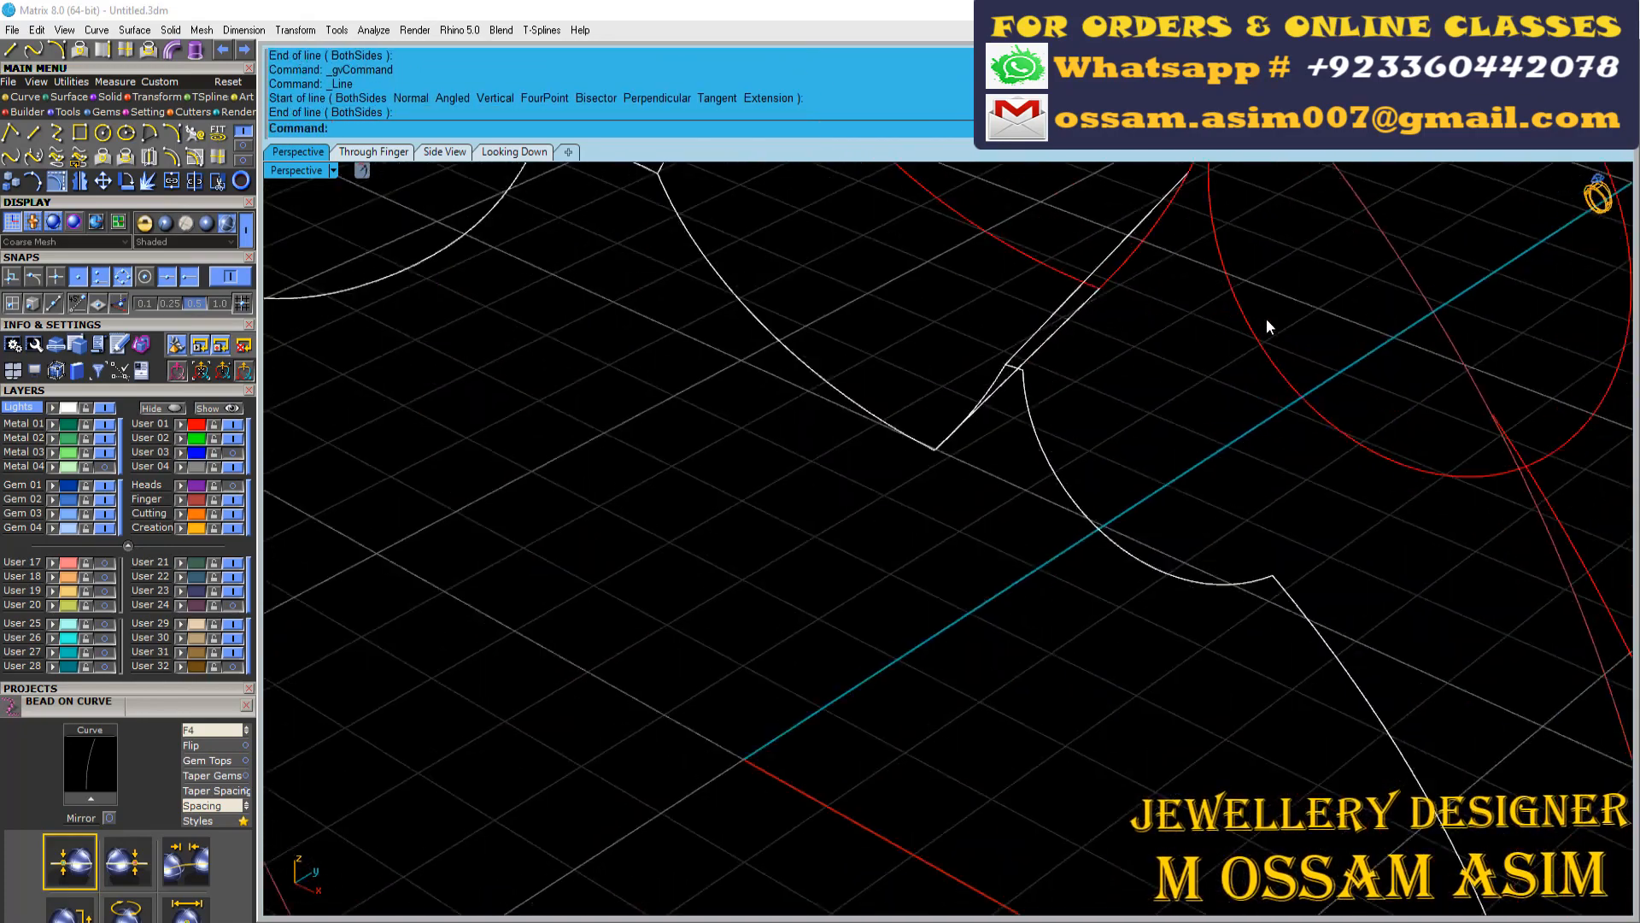
{"action": "right_click", "coordinate": [1267, 318]}
{"action": "scroll", "coordinate": [1213, 324], "scroll_direction": "down", "scroll_amount": 4}
{"action": "scroll", "coordinate": [1217, 342], "scroll_direction": "up", "scroll_amount": 4}
{"action": "left_click", "coordinate": [1262, 394]}
{"action": "right_click_drag", "start_coordinate": [1406, 510], "coordinate": [1418, 449]}
{"action": "right_click", "coordinate": [1418, 453]}
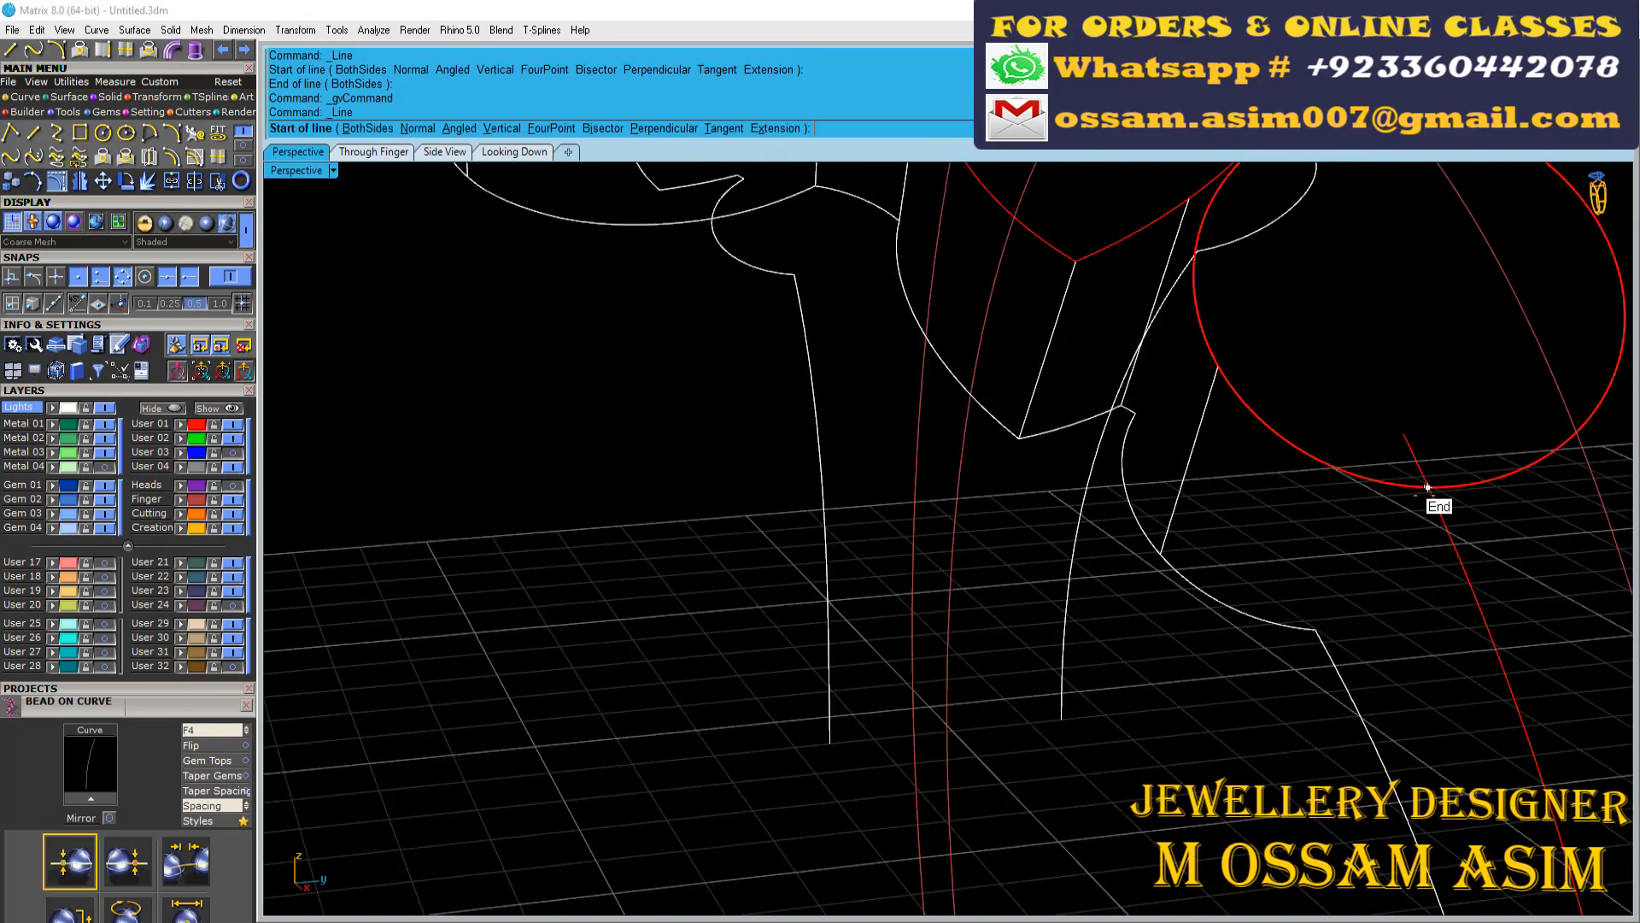
{"action": "left_click", "coordinate": [1425, 489]}
{"action": "left_click", "coordinate": [1320, 623]}
{"action": "scroll", "coordinate": [1274, 352], "scroll_direction": "down", "scroll_amount": 7}
{"action": "scroll", "coordinate": [1345, 529], "scroll_direction": "up", "scroll_amount": 5}
Draw four rung lines between the red shank curve and the outline's lower arm, including one at the arm's end
{"action": "right_click", "coordinate": [1367, 487]}
{"action": "left_click", "coordinate": [1367, 399]}
{"action": "left_click", "coordinate": [1294, 456]}
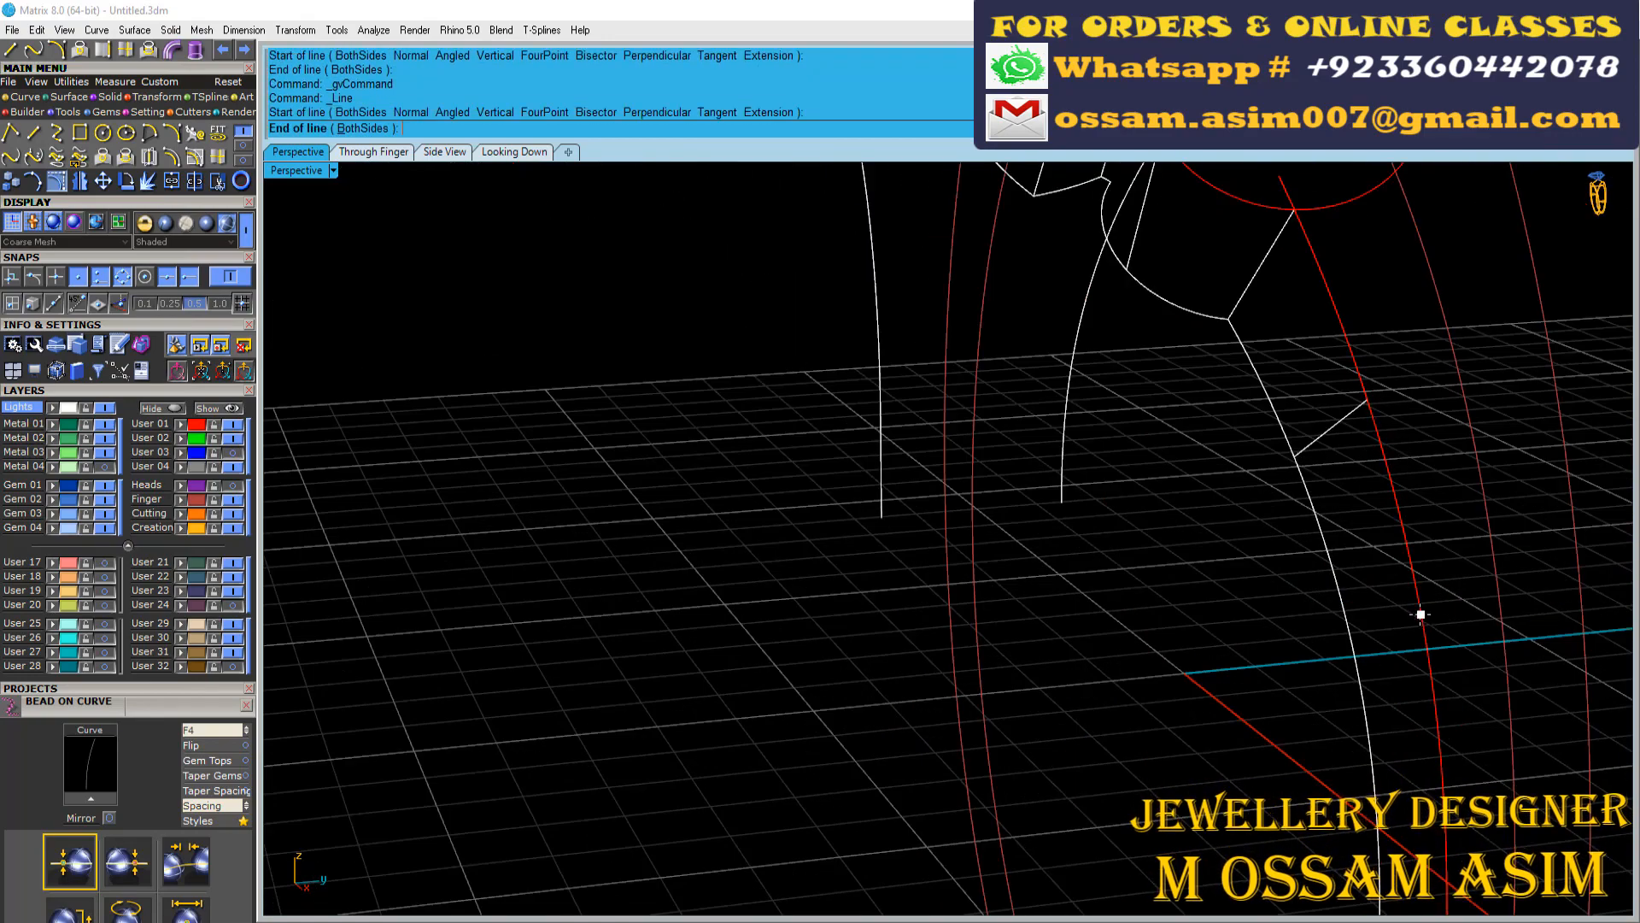
{"action": "right_click_drag", "start_coordinate": [1395, 407], "coordinate": [1371, 743]}
{"action": "right_click", "coordinate": [1371, 749]}
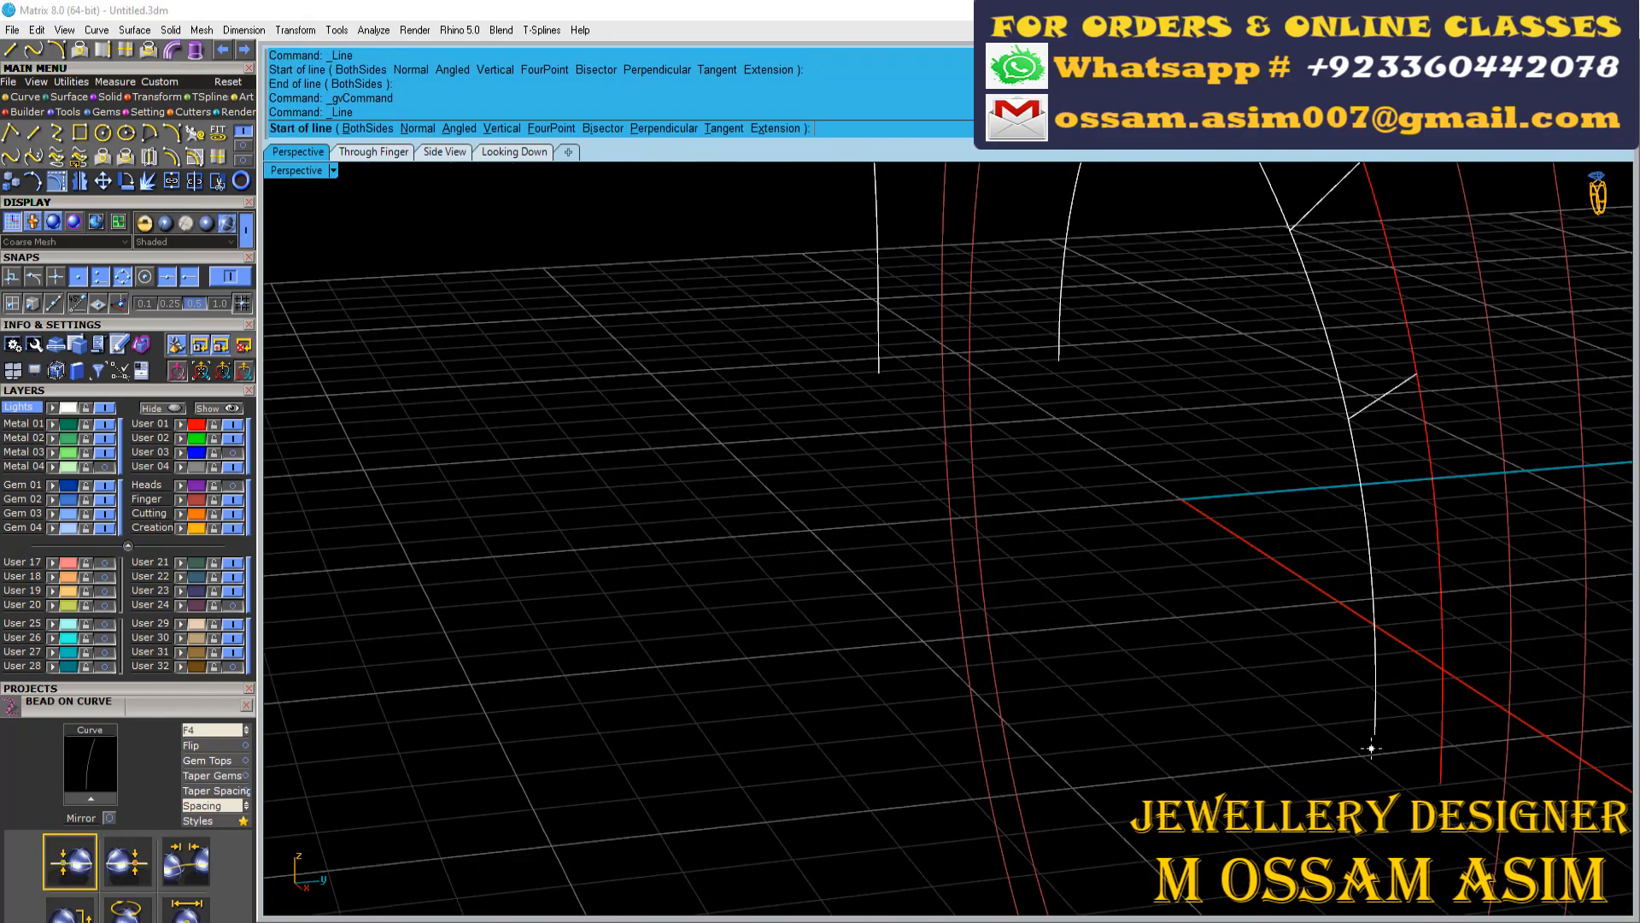
{"action": "right_click", "coordinate": [1374, 564]}
{"action": "left_click", "coordinate": [1374, 561]}
{"action": "left_click", "coordinate": [1443, 544]}
Hide the User 01 layer, select all the connecting lines and group them
{"action": "scroll", "coordinate": [1439, 544], "scroll_direction": "down", "scroll_amount": 7}
{"action": "mouse_move", "coordinate": [1422, 547]}
{"action": "right_mouse_down"}
{"action": "mouse_move", "coordinate": [1311, 557]}
{"action": "mouse_move", "coordinate": [1165, 352]}
{"action": "right_mouse_up"}
{"action": "scroll", "coordinate": [1164, 351], "scroll_direction": "up", "scroll_amount": 4}
{"action": "scroll", "coordinate": [1334, 329], "scroll_direction": "down", "scroll_amount": 4}
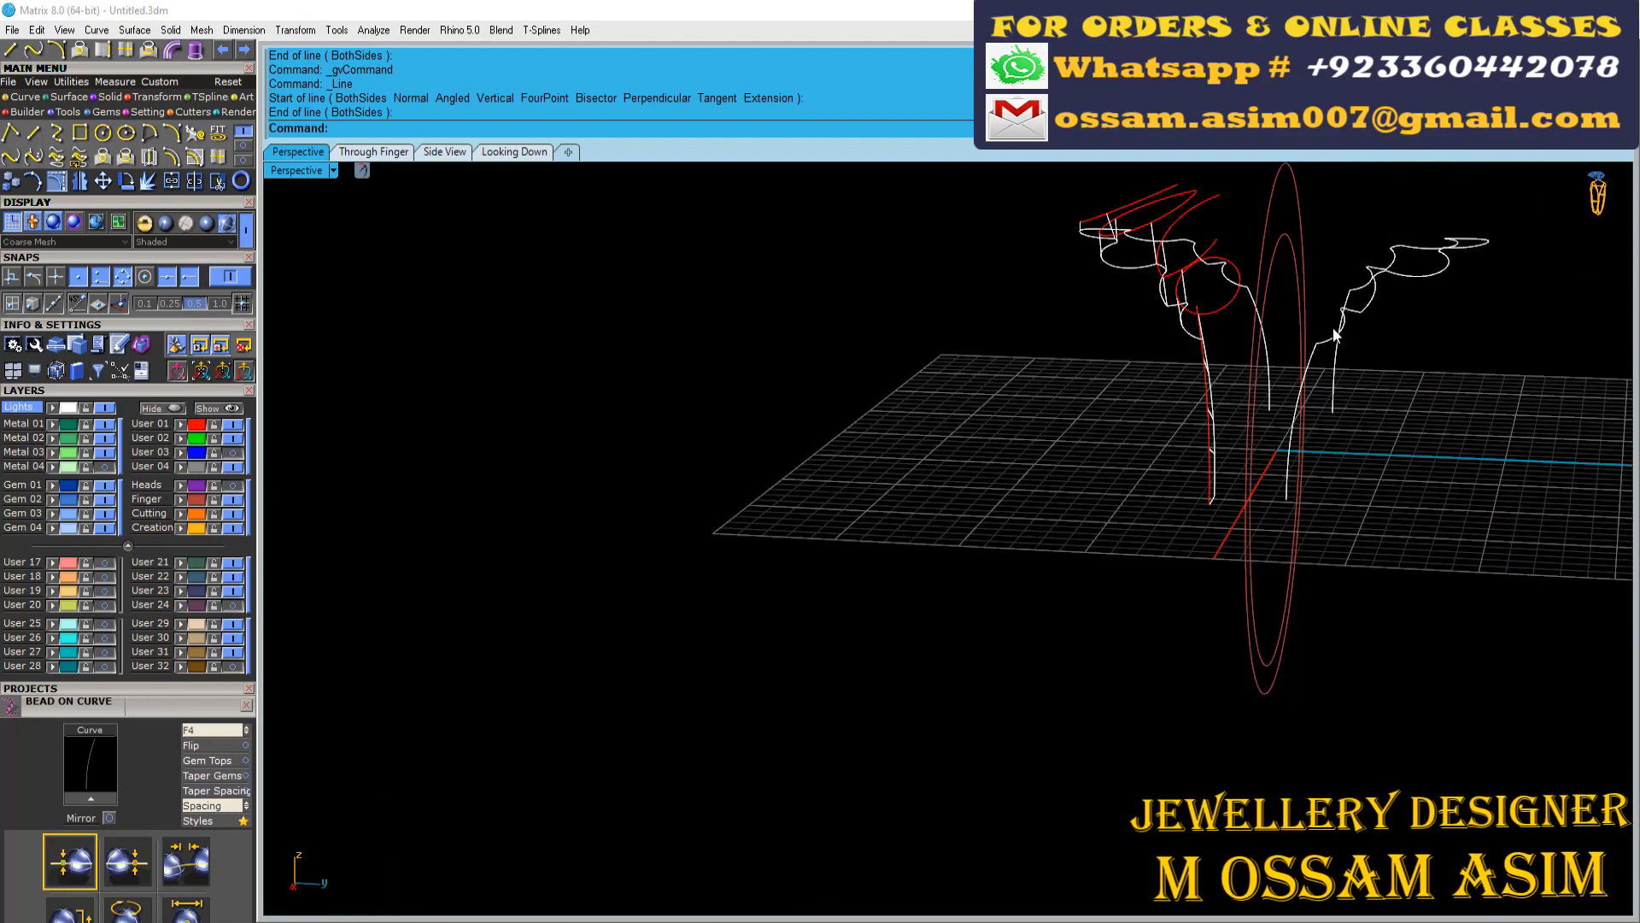
{"action": "right_click_drag", "start_coordinate": [966, 282], "coordinate": [1038, 513]}
{"action": "left_click_drag", "start_coordinate": [1102, 359], "coordinate": [1322, 835]}
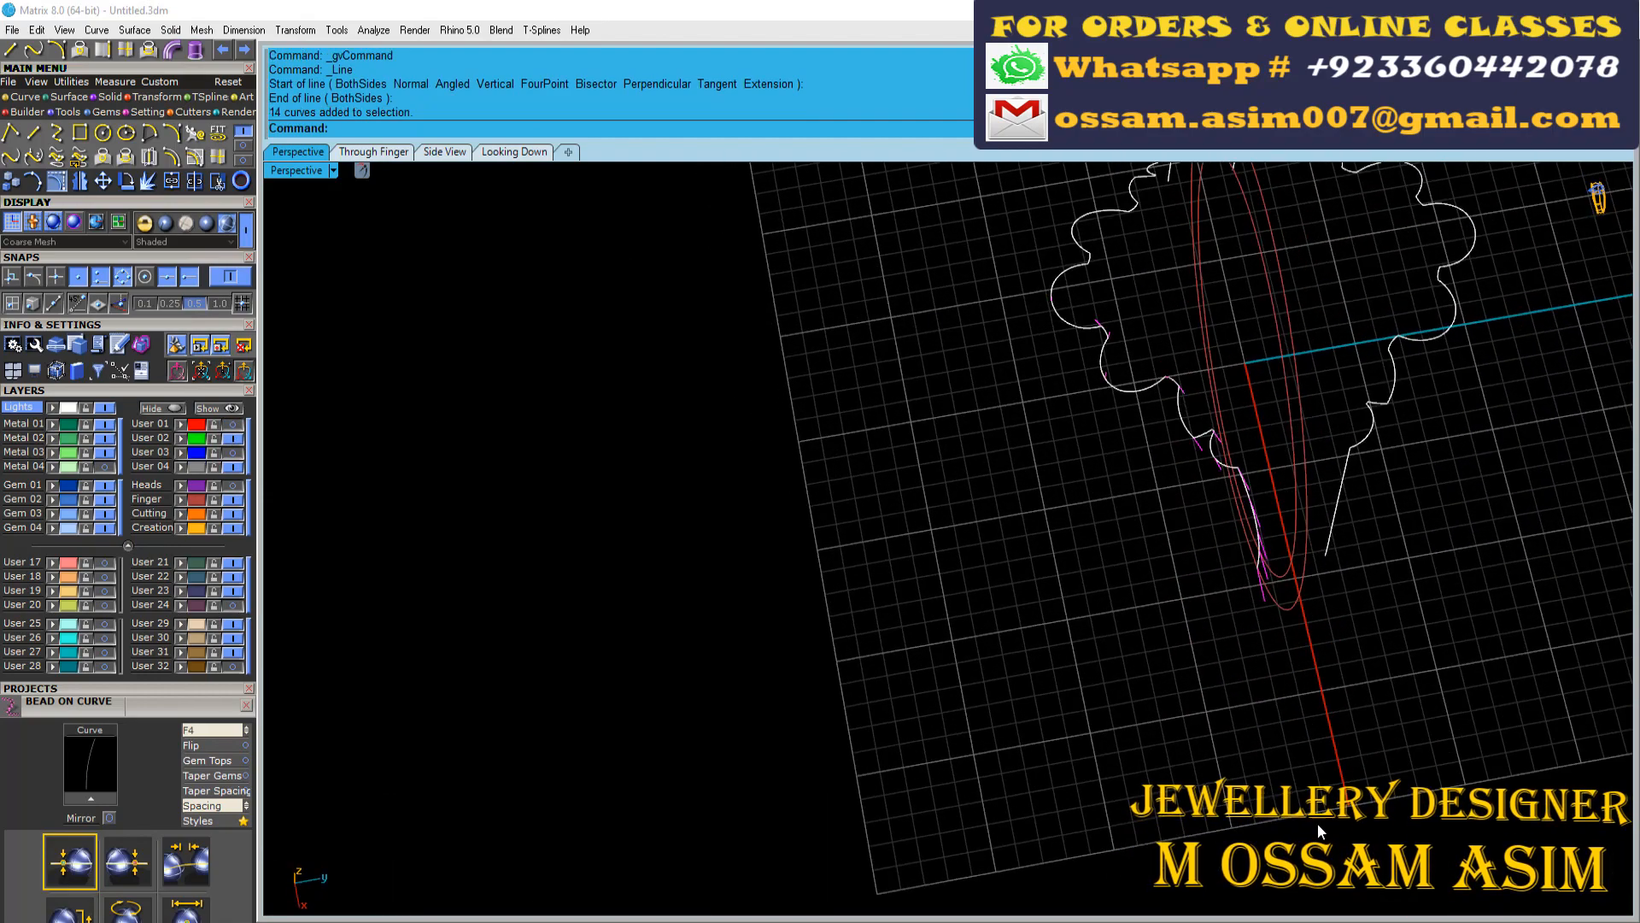
{"action": "key", "text": "ctrl+g"}
Show the stone-motif and beaded-shank layers and pipe the grouped connecting lines with a 0.35 diameter and round caps
{"action": "scroll", "coordinate": [1249, 355], "scroll_direction": "up", "scroll_amount": 5}
{"action": "right_click_drag", "start_coordinate": [1187, 410], "coordinate": [1367, 214]}
{"action": "left_click", "coordinate": [122, 590]}
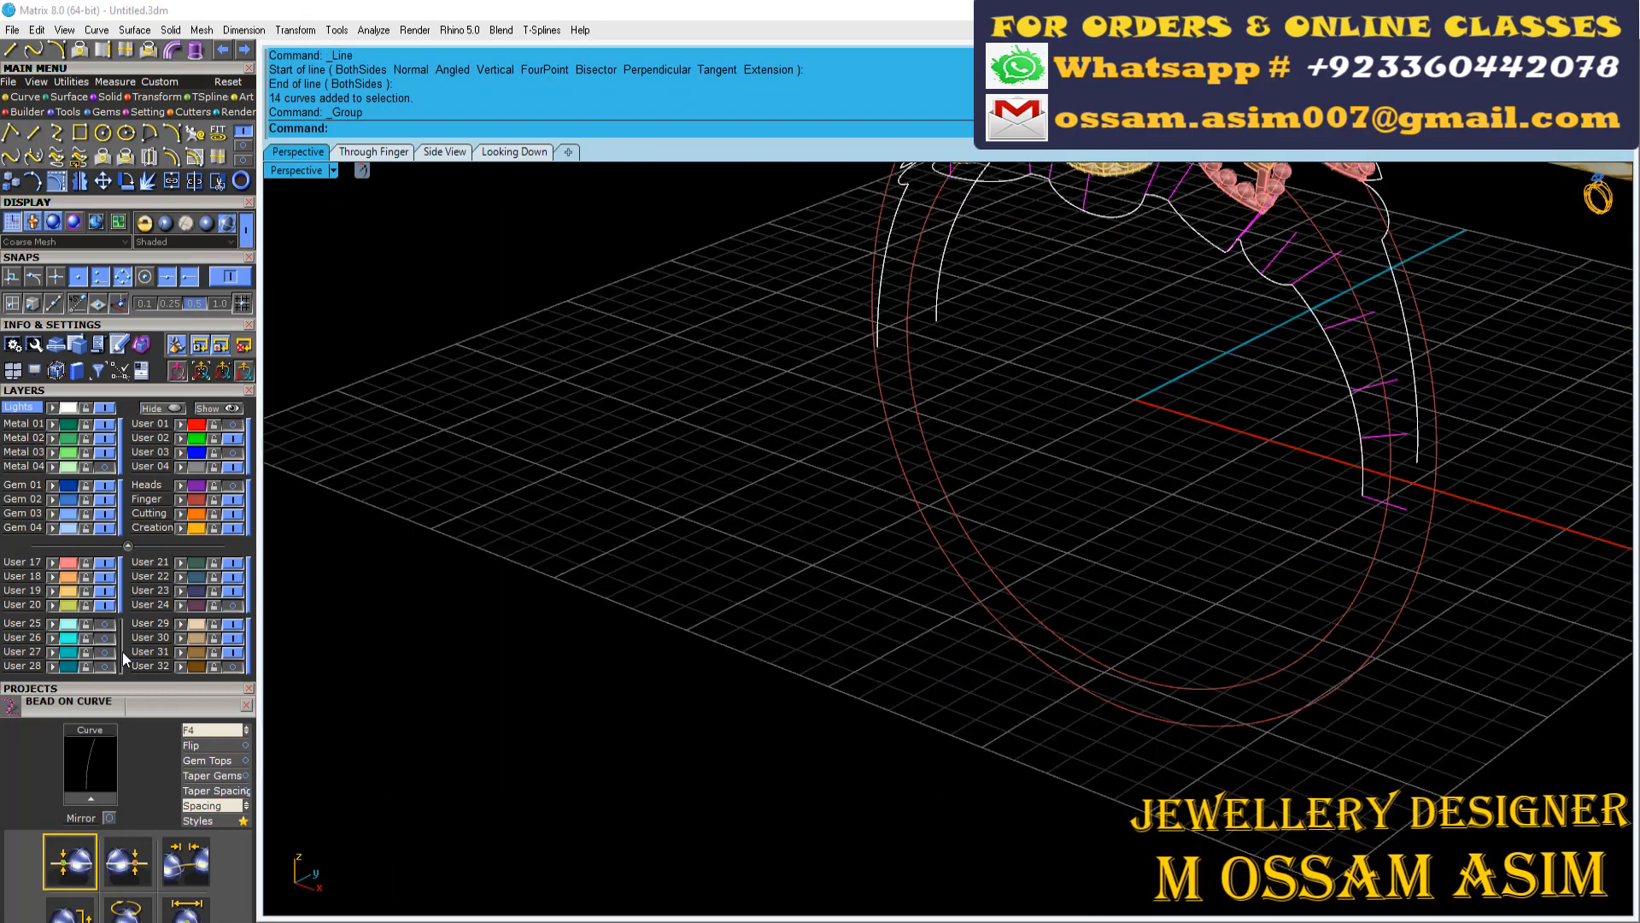
{"action": "left_click", "coordinate": [121, 653]}
{"action": "left_click", "coordinate": [107, 467]}
{"action": "scroll", "coordinate": [1068, 192], "scroll_direction": "up", "scroll_amount": 3}
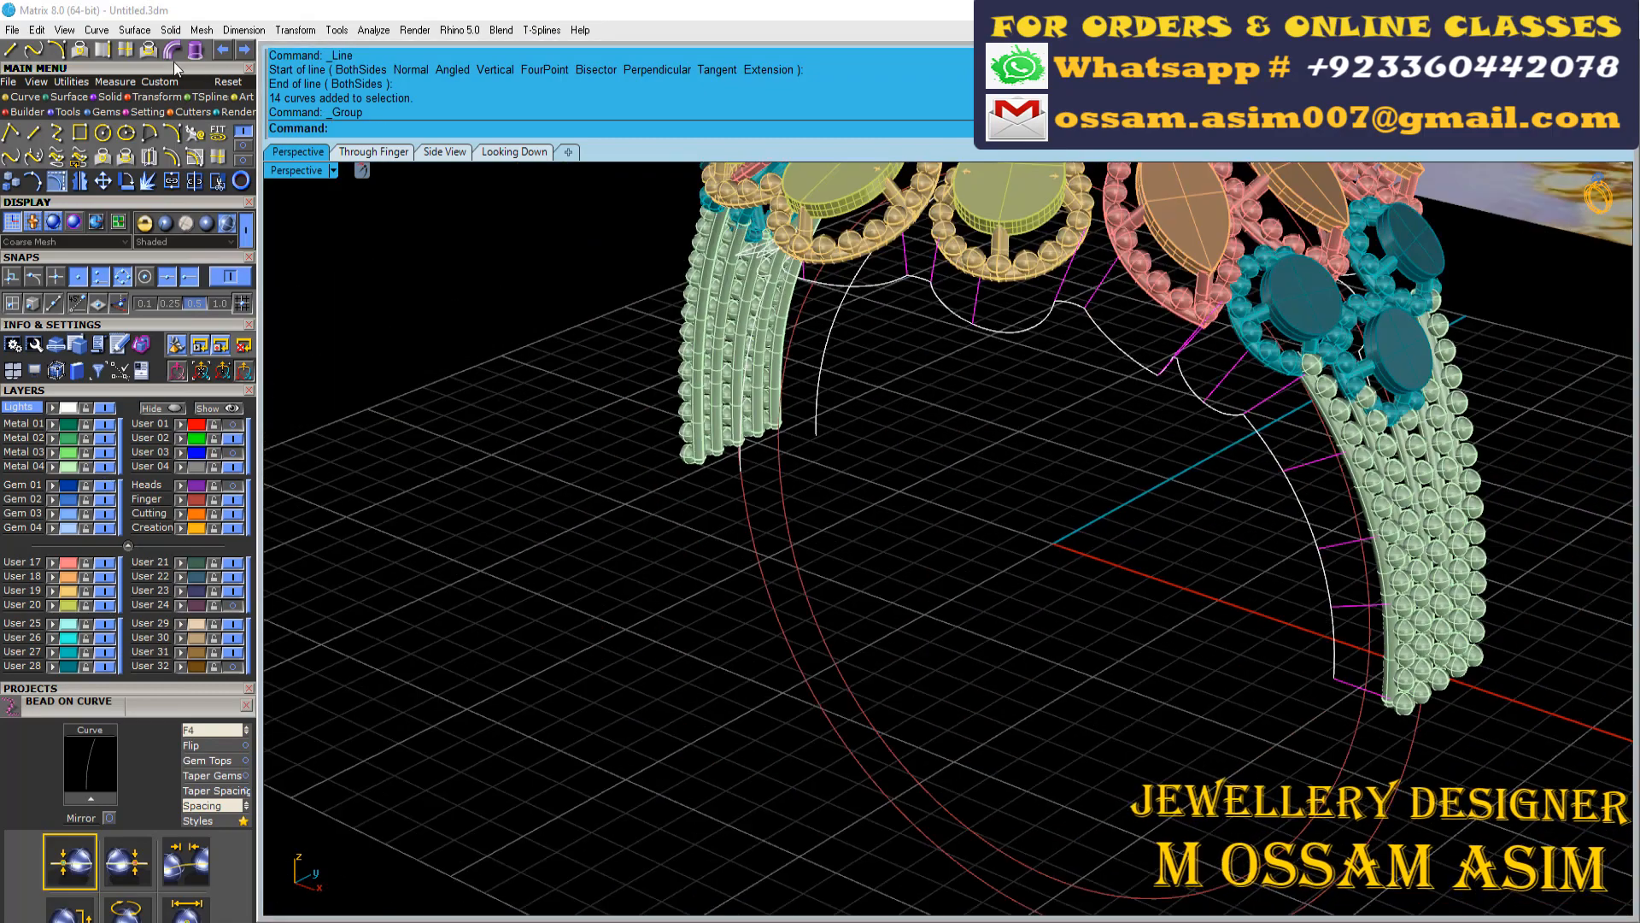
{"action": "right_click", "coordinate": [865, 263]}
{"action": "scroll", "coordinate": [1333, 229], "scroll_direction": "up", "scroll_amount": 3}
{"action": "right_click_drag", "start_coordinate": [889, 513], "coordinate": [1032, 314]}
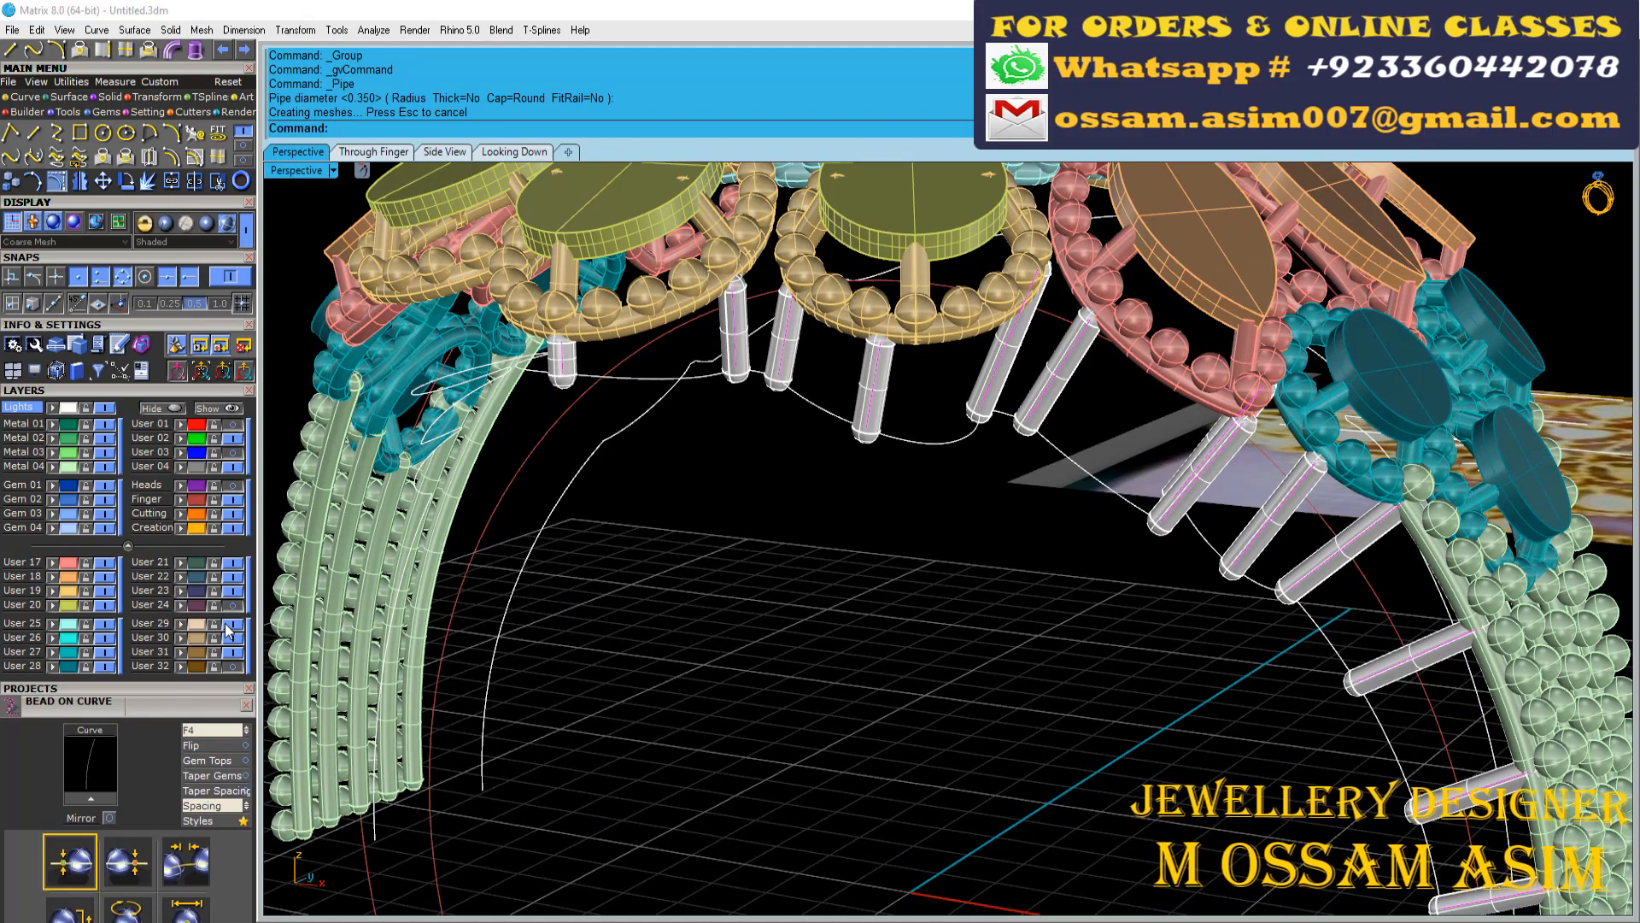
Try piping the joined gallery outline with a 0.4 diameter and undo it
{"action": "scroll", "coordinate": [628, 567], "scroll_direction": "up", "scroll_amount": 5}
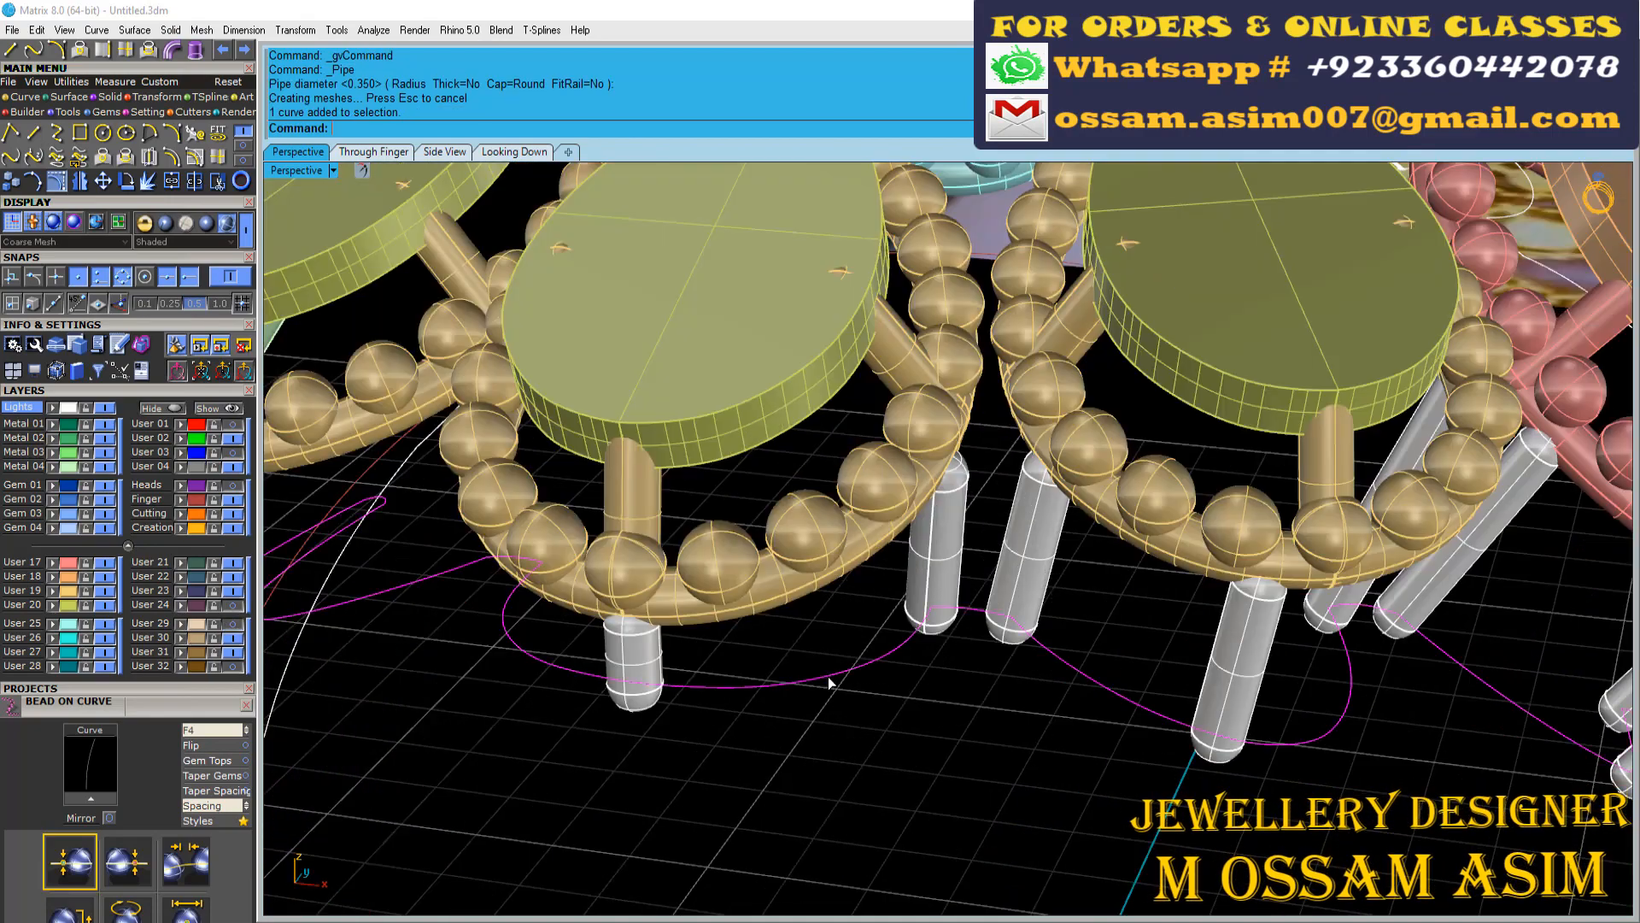
{"action": "left_click", "coordinate": [169, 53]}
{"action": "type", "text": ".4"}
{"action": "key", "text": "Return"}
{"action": "key", "text": "Return"}
{"action": "key", "text": "Return"}
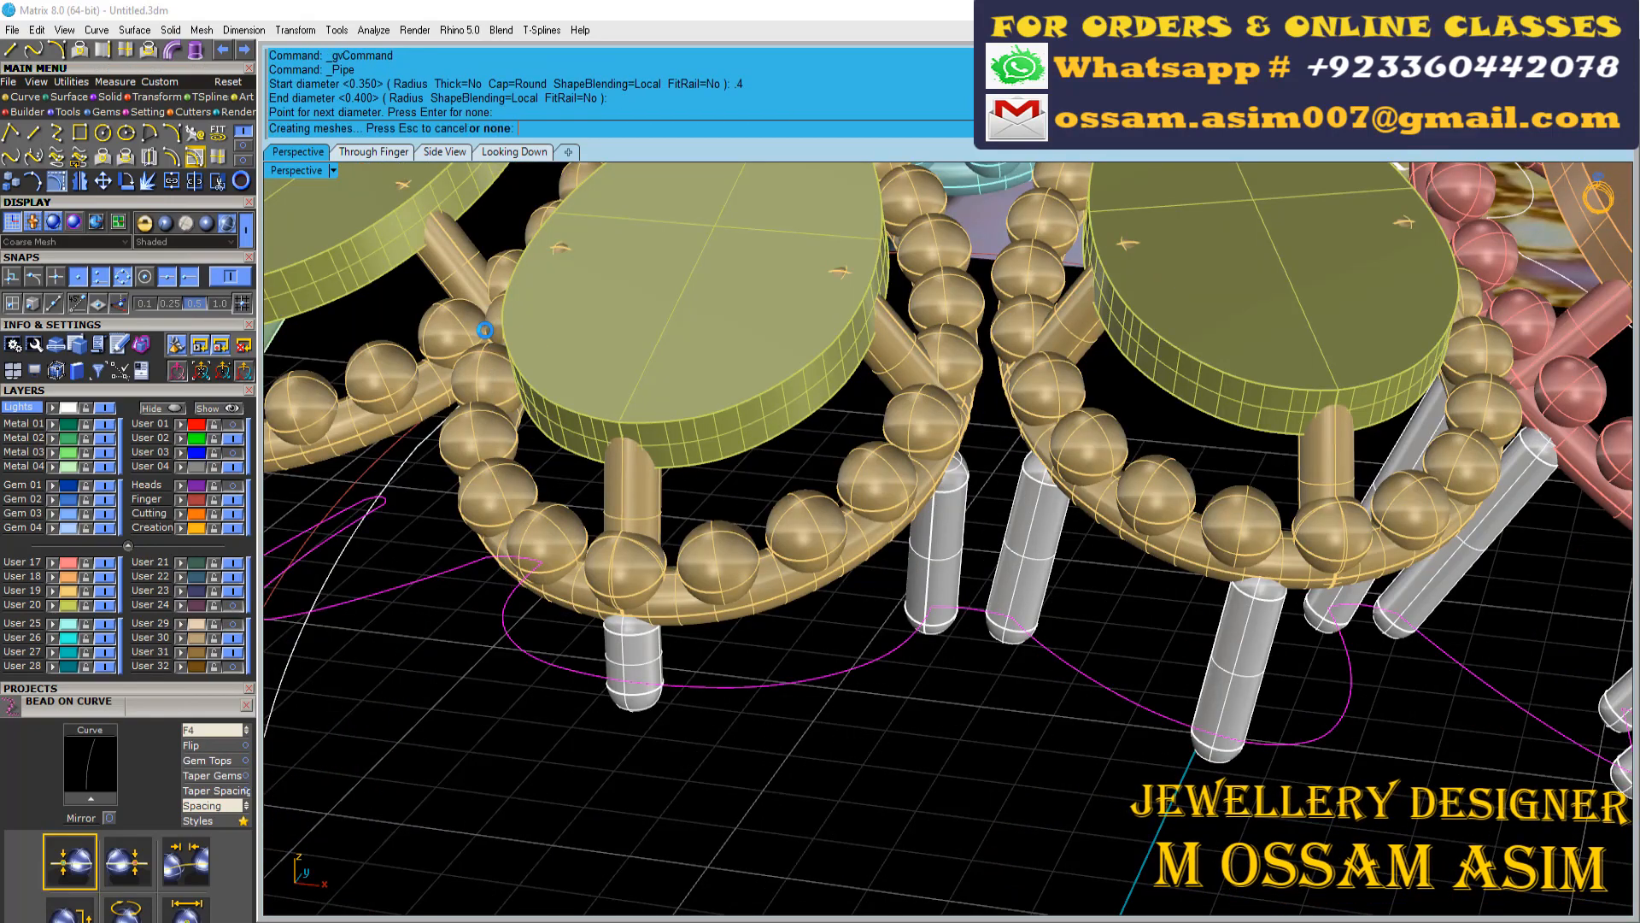
{"action": "scroll", "coordinate": [820, 513], "scroll_direction": "down", "scroll_amount": 5}
{"action": "scroll", "coordinate": [740, 658], "scroll_direction": "up", "scroll_amount": 3}
{"action": "key", "text": "ctrl+z"}
Pipe the joined gallery outline with a start and end diameter of 0.45 and round caps
{"action": "left_click", "coordinate": [172, 52]}
{"action": "type", "text": ".45"}
{"action": "key", "text": "Return"}
{"action": "key", "text": "Return"}
{"action": "key", "text": "Return"}
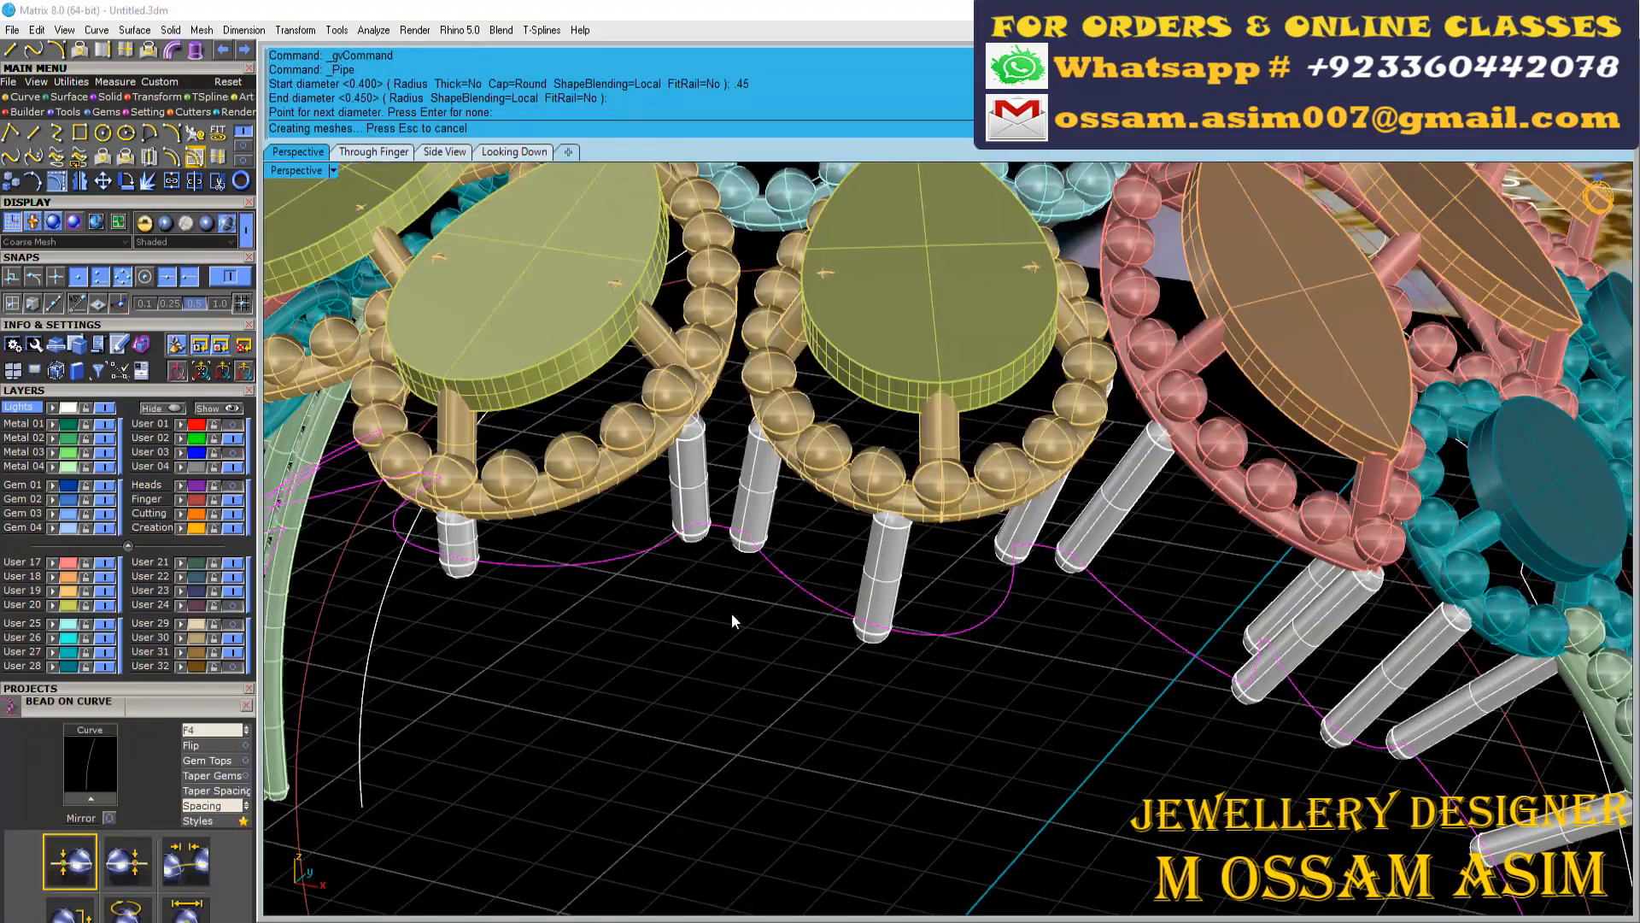
{"action": "scroll", "coordinate": [726, 659], "scroll_direction": "down", "scroll_amount": 5}
{"action": "scroll", "coordinate": [690, 455], "scroll_direction": "up", "scroll_amount": 3}
{"action": "scroll", "coordinate": [690, 454], "scroll_direction": "down", "scroll_amount": 5}
{"action": "right_click_drag", "start_coordinate": [690, 454], "coordinate": [769, 496]}
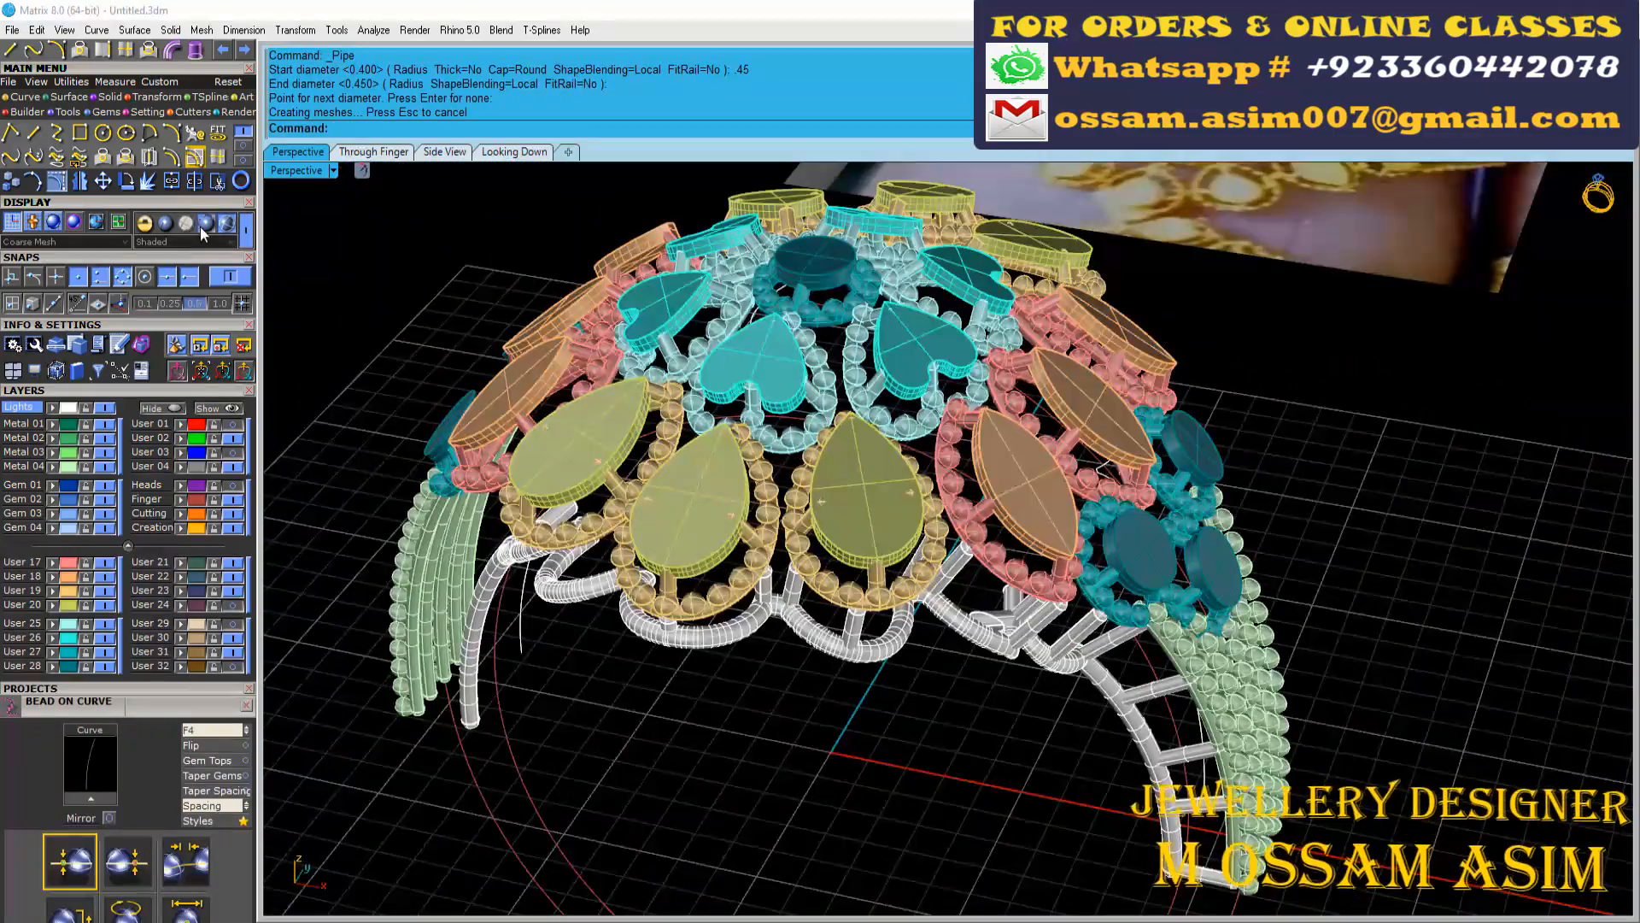
Set the viewport display to Machine shading and hide the stone-motif and beaded-shank layers
{"action": "left_click", "coordinate": [206, 223]}
{"action": "scroll", "coordinate": [735, 478], "scroll_direction": "down", "scroll_amount": 3}
{"action": "left_click_drag", "start_coordinate": [105, 666], "coordinate": [104, 562]}
{"action": "scroll", "coordinate": [749, 476], "scroll_direction": "down", "scroll_amount": 3}
{"action": "mouse_move", "coordinate": [743, 427]}
{"action": "right_mouse_down"}
{"action": "mouse_move", "coordinate": [748, 475]}
{"action": "mouse_move", "coordinate": [721, 465]}
{"action": "right_mouse_up"}
{"action": "scroll", "coordinate": [748, 470], "scroll_direction": "up", "scroll_amount": 5}
{"action": "left_click", "coordinate": [105, 467]}
{"action": "scroll", "coordinate": [735, 470], "scroll_direction": "down", "scroll_amount": 5}
Group the connecting pipes without the centre strut and mirror them from origin 0 along the vertical axis
{"action": "left_click_drag", "start_coordinate": [721, 464], "coordinate": [927, 632]}
{"action": "scroll", "coordinate": [782, 541], "scroll_direction": "up", "scroll_amount": 6}
{"action": "left_click", "coordinate": [777, 559], "text": "ctrl"}
{"action": "scroll", "coordinate": [786, 524], "scroll_direction": "up", "scroll_amount": 5}
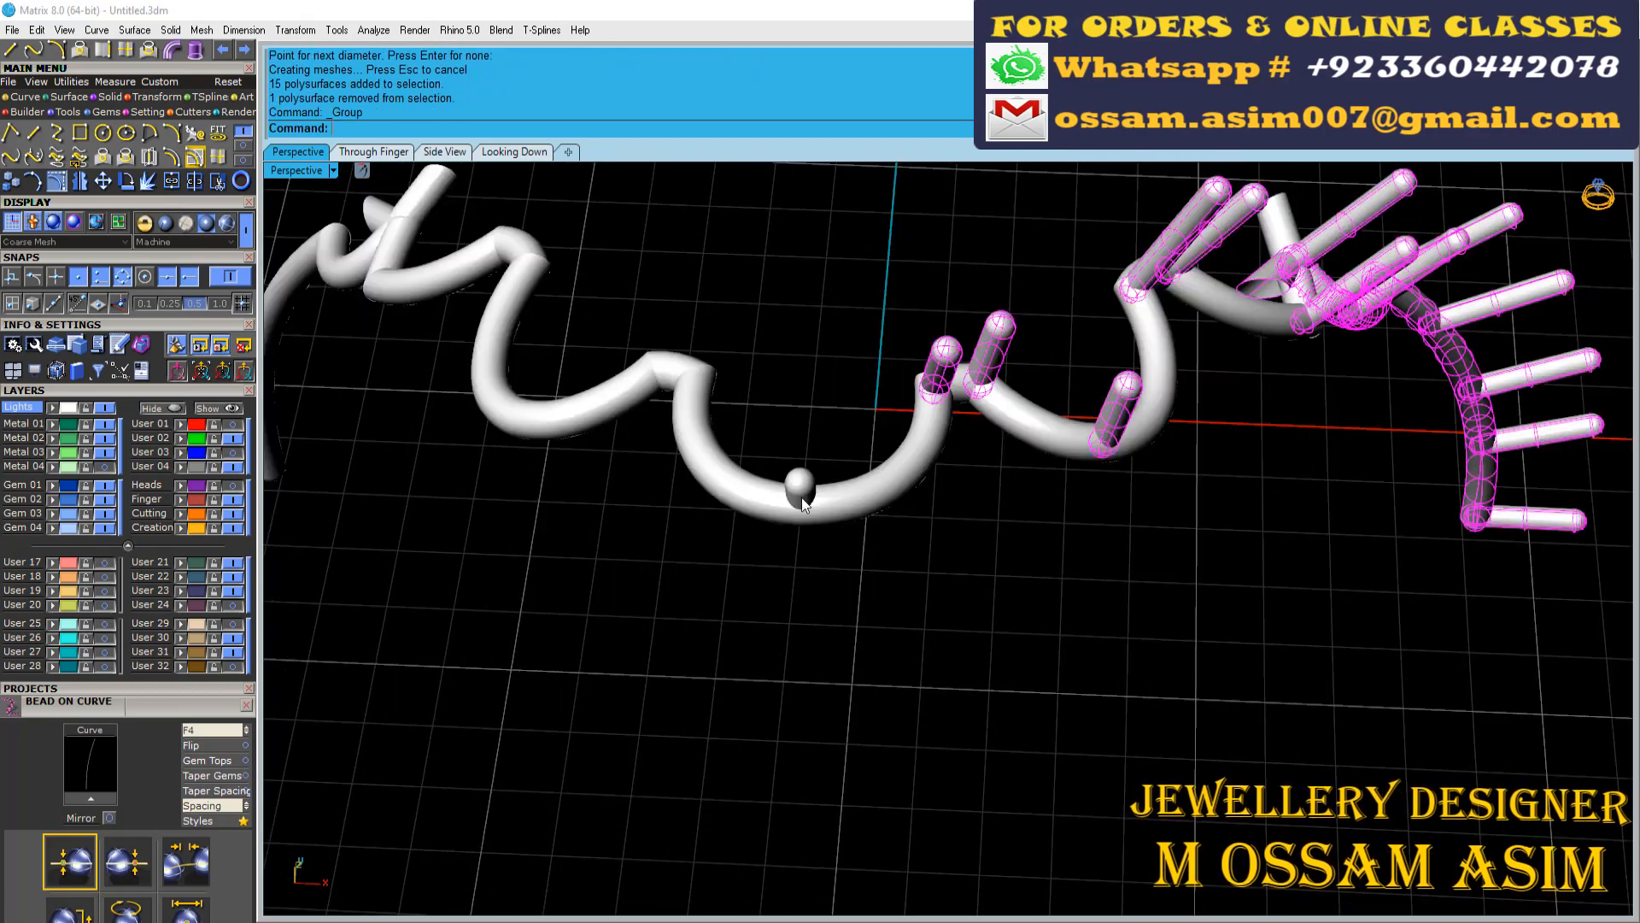
{"action": "type", "text": "0"}
{"action": "key", "text": "Return"}
{"action": "left_click", "coordinate": [878, 289]}
Group both sets of connecting pipes with the centre strut and mirror them from the origin to the opposite gallery outline
{"action": "left_click", "coordinate": [681, 358], "text": "shift"}
{"action": "scroll", "coordinate": [743, 385], "scroll_direction": "up", "scroll_amount": 2}
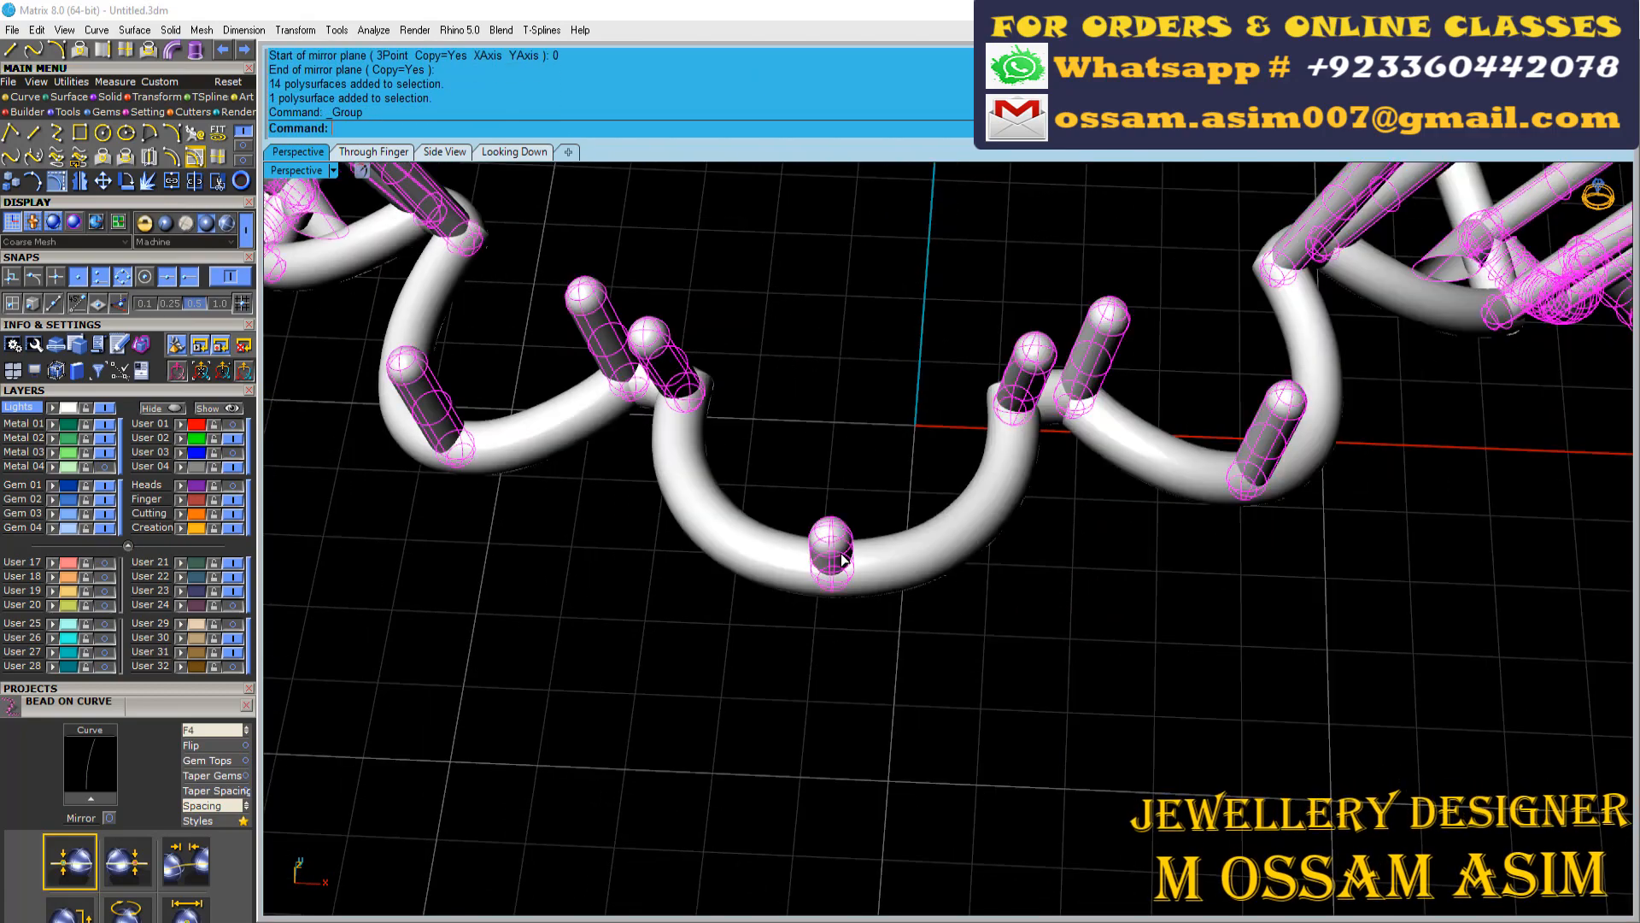
{"action": "scroll", "coordinate": [841, 560], "scroll_direction": "down", "scroll_amount": 6}
{"action": "left_click", "coordinate": [811, 599], "text": "shift"}
{"action": "type", "text": "mirror"}
{"action": "key", "text": "Return"}
{"action": "scroll", "coordinate": [816, 532], "scroll_direction": "down", "scroll_amount": 4}
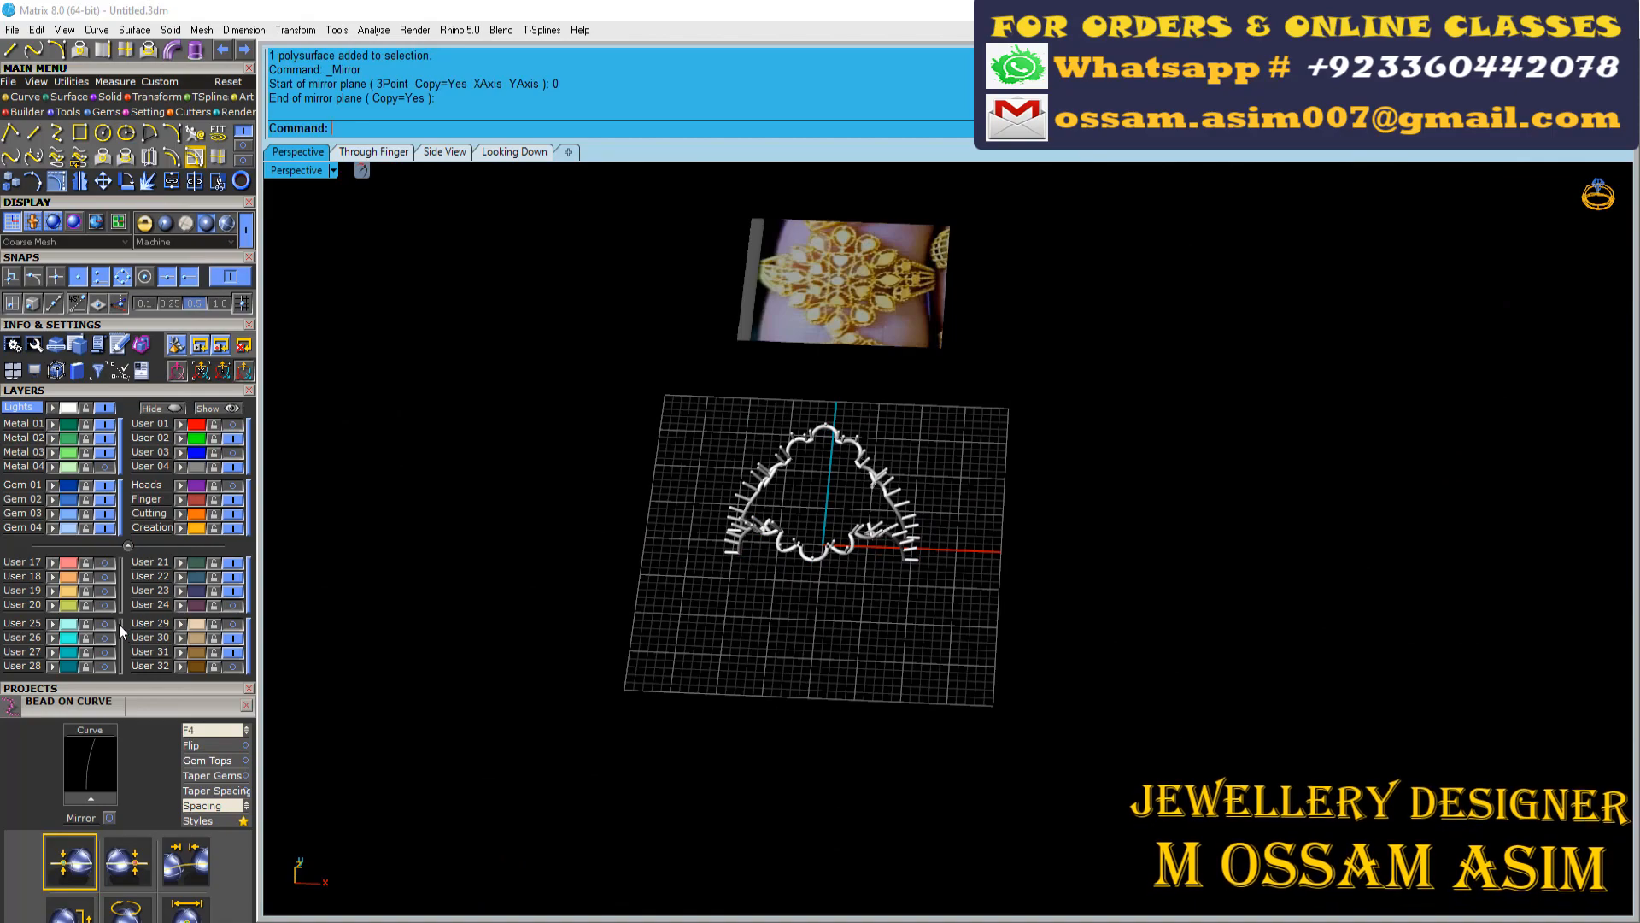
Turn the stone-motif and beaded-shank layers back on around the finished gallery
{"action": "left_click", "coordinate": [120, 630]}
{"action": "left_click", "coordinate": [122, 597]}
{"action": "scroll", "coordinate": [863, 561], "scroll_direction": "up", "scroll_amount": 5}
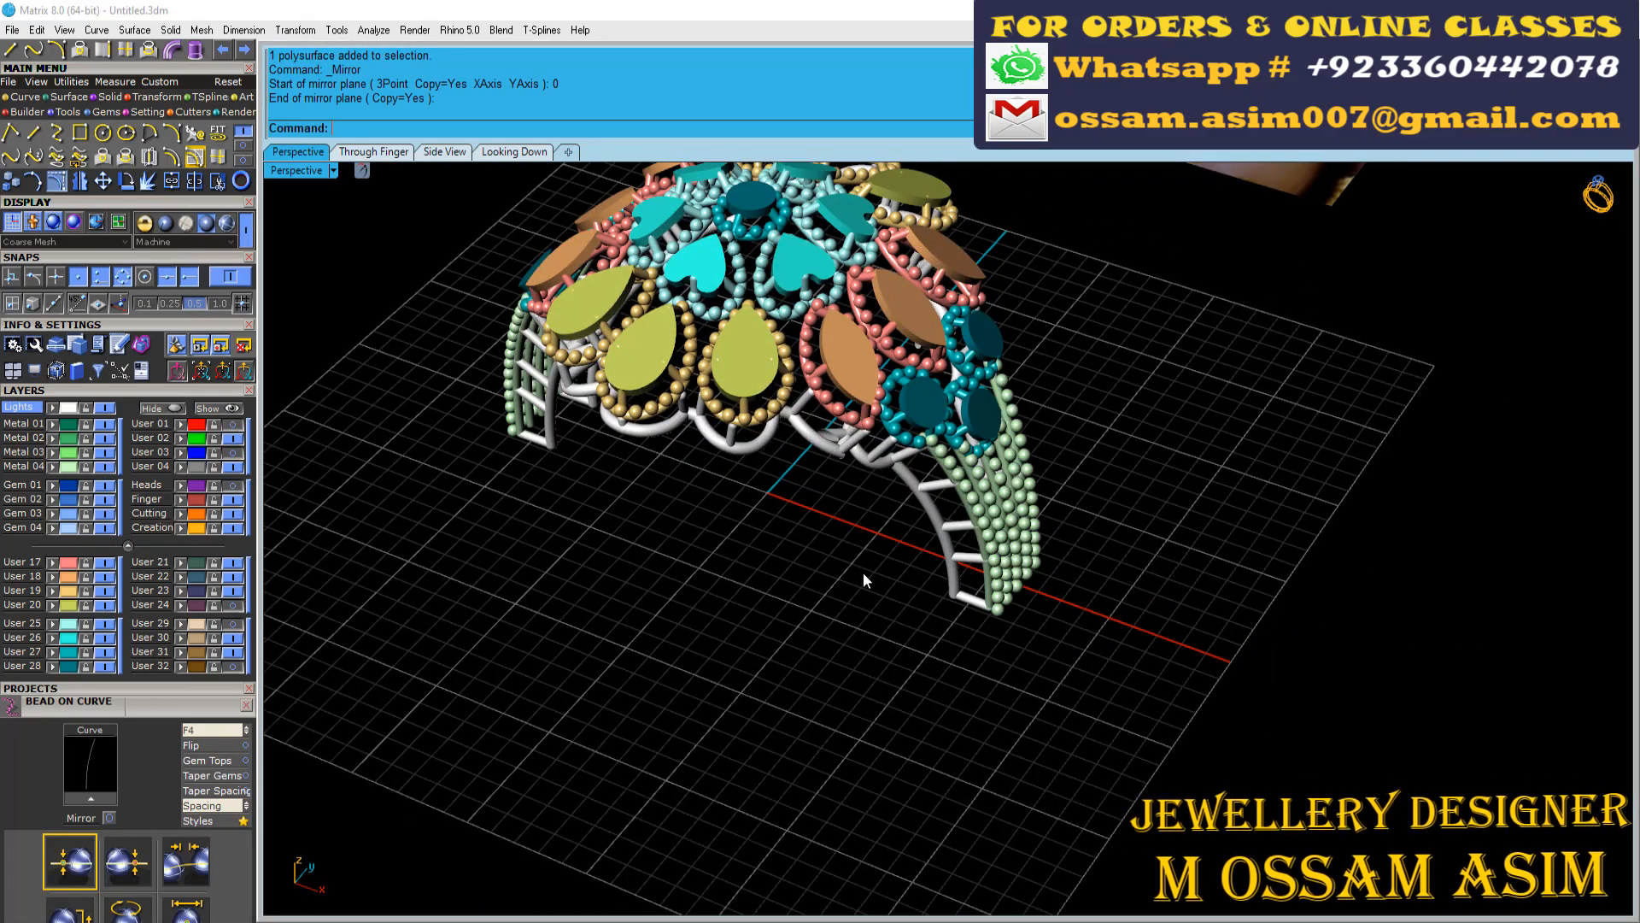
{"action": "scroll", "coordinate": [863, 580], "scroll_direction": "up", "scroll_amount": 10}
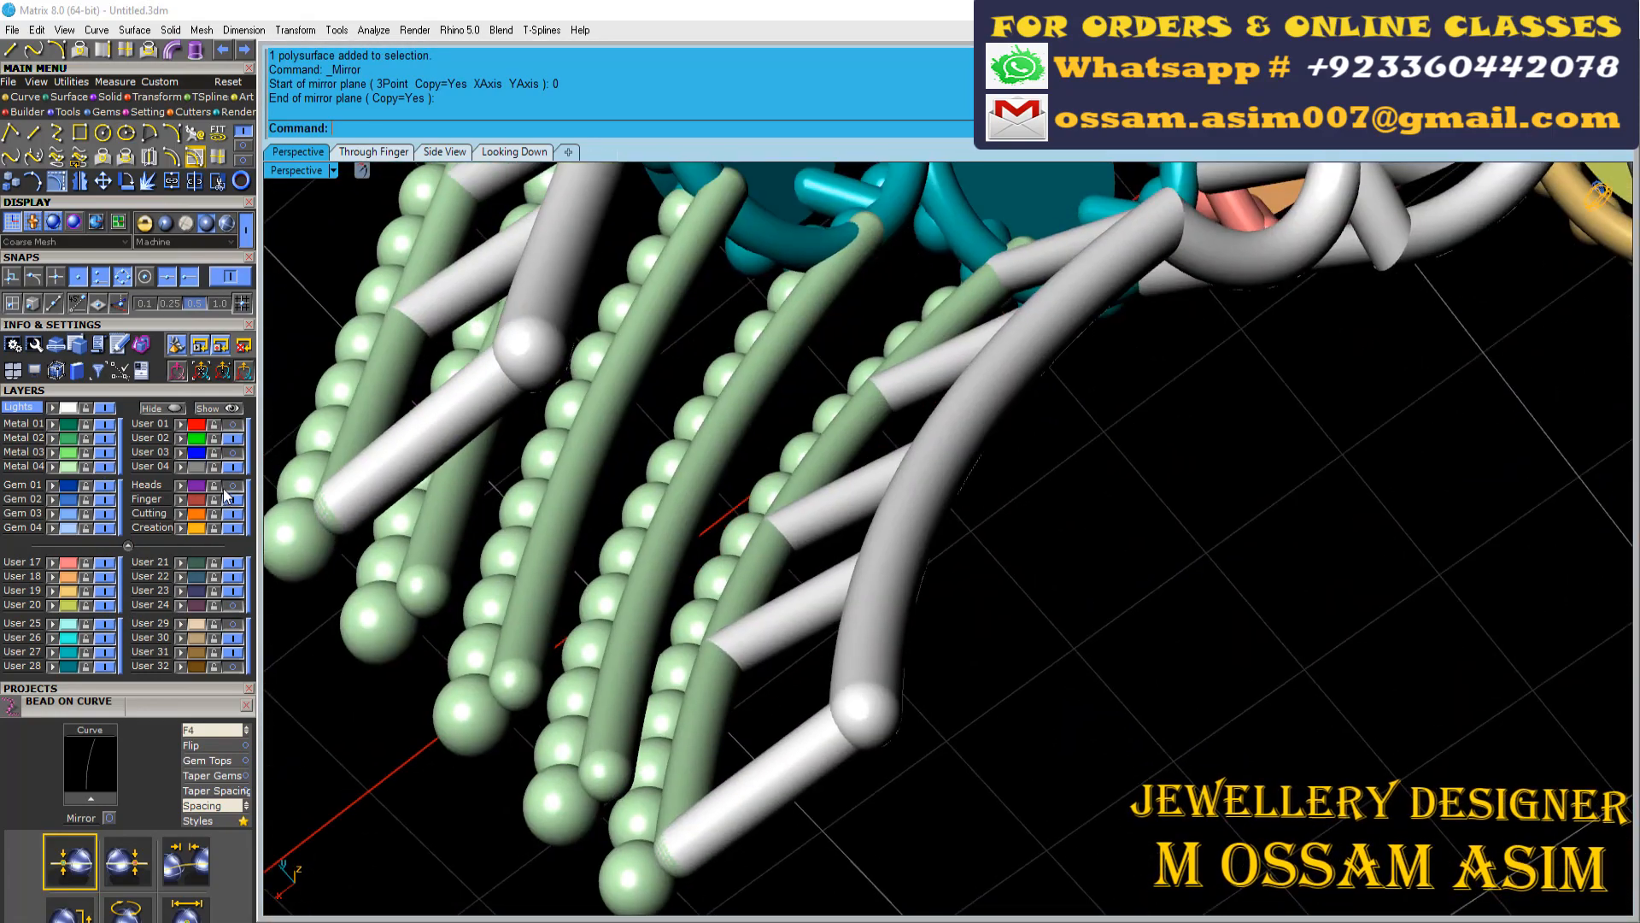
Show the Heads layer and pipe the end edge of its surface across the beaded shank's tips
{"action": "left_click", "coordinate": [229, 484]}
{"action": "scroll", "coordinate": [705, 570], "scroll_direction": "down", "scroll_amount": 5}
{"action": "scroll", "coordinate": [665, 590], "scroll_direction": "up", "scroll_amount": 6}
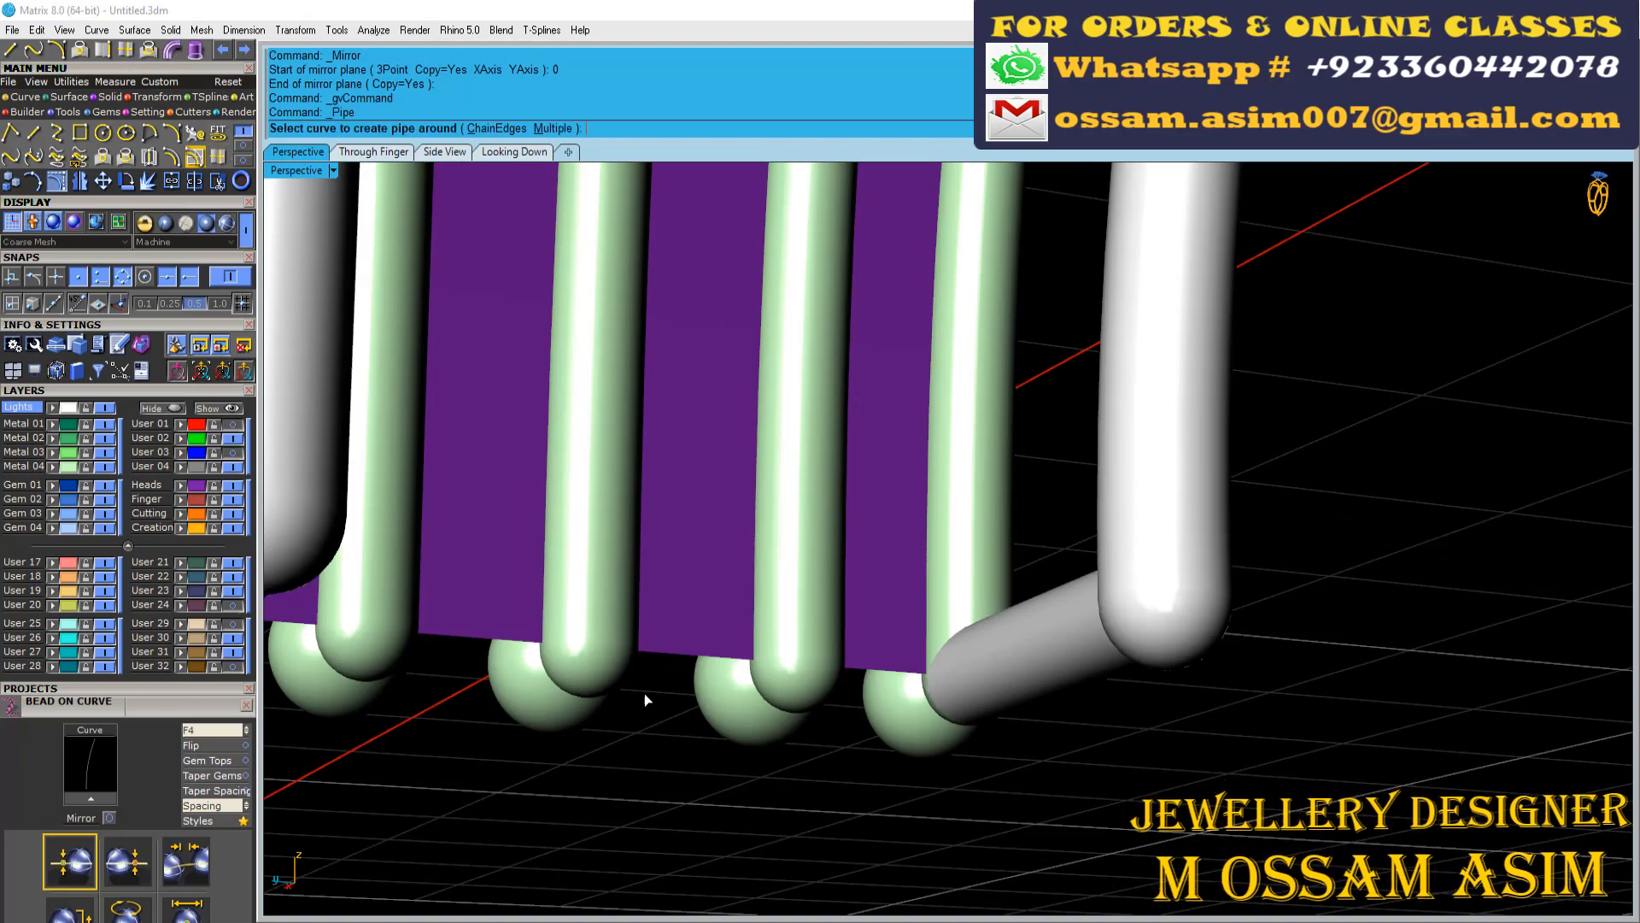
{"action": "right_click", "coordinate": [695, 564]}
{"action": "right_click", "coordinate": [696, 564]}
{"action": "right_click", "coordinate": [695, 564]}
{"action": "scroll", "coordinate": [695, 564], "scroll_direction": "down", "scroll_amount": 5}
{"action": "right_click_drag", "start_coordinate": [696, 564], "coordinate": [709, 470]}
Mirror the shank-end pipe from origin 0 to the opposite shank and save the file
{"action": "left_click", "coordinate": [708, 480]}
{"action": "scroll", "coordinate": [716, 468], "scroll_direction": "down", "scroll_amount": 10}
{"action": "key", "text": "ctrl+m"}
{"action": "type", "text": "0"}
{"action": "key", "text": "Return"}
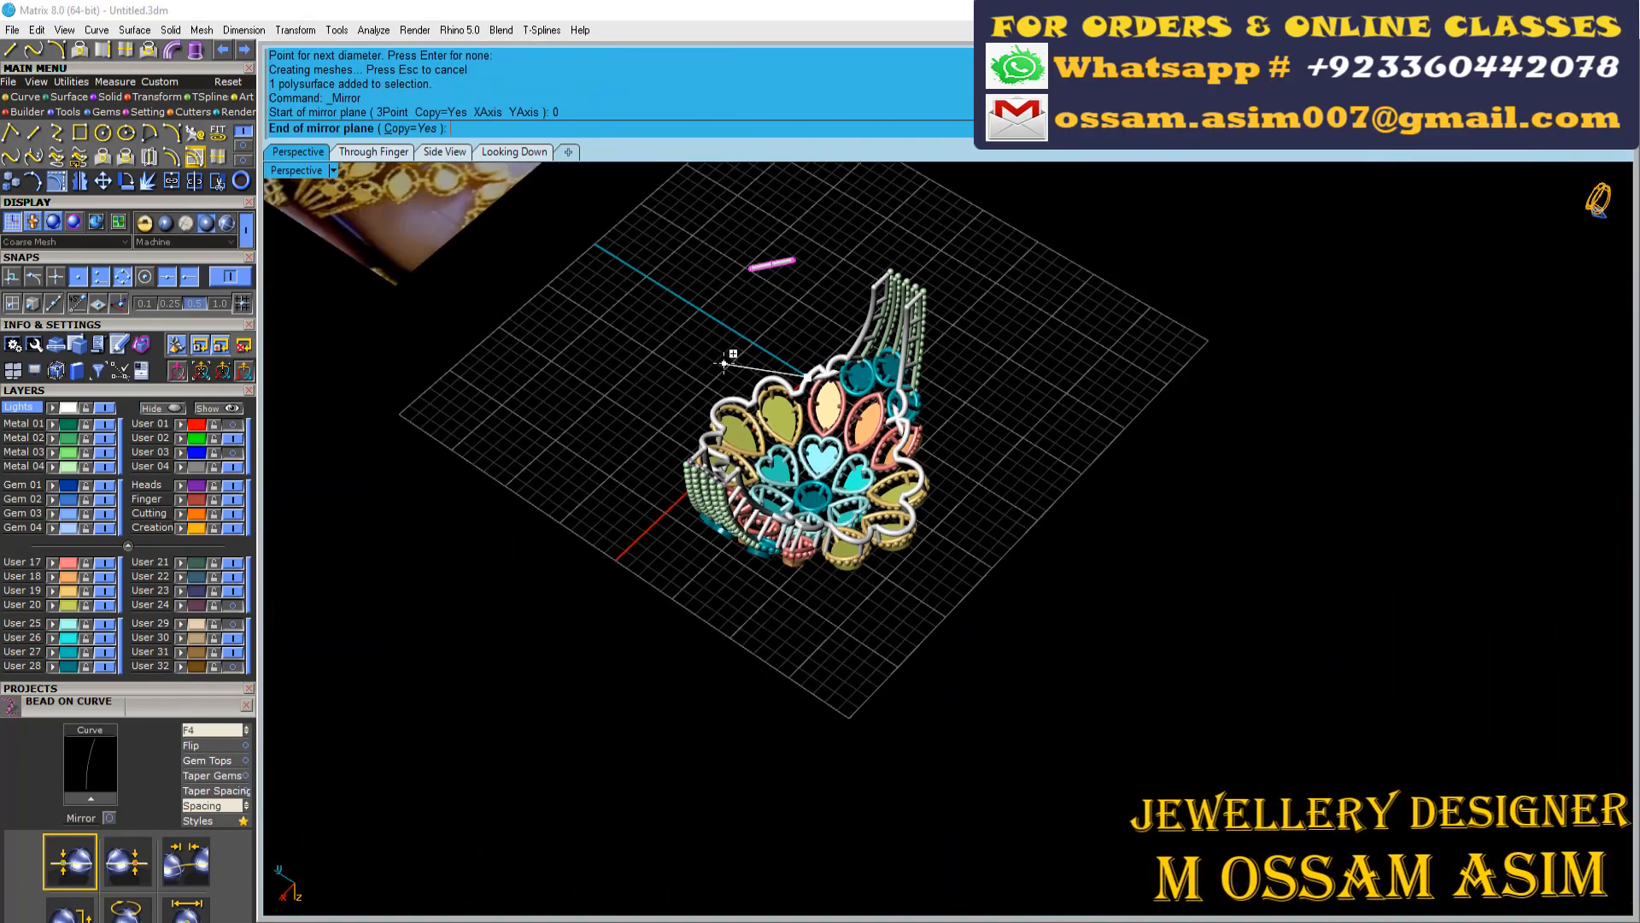
{"action": "right_click_drag", "start_coordinate": [649, 318], "coordinate": [636, 731]}
{"action": "key", "text": "ctrl+s"}
{"action": "scroll", "coordinate": [635, 730], "scroll_direction": "down", "scroll_amount": 2}
Move the reference photo surface to the hidden User 21 layer and save the file again
{"action": "left_click", "coordinate": [233, 564]}
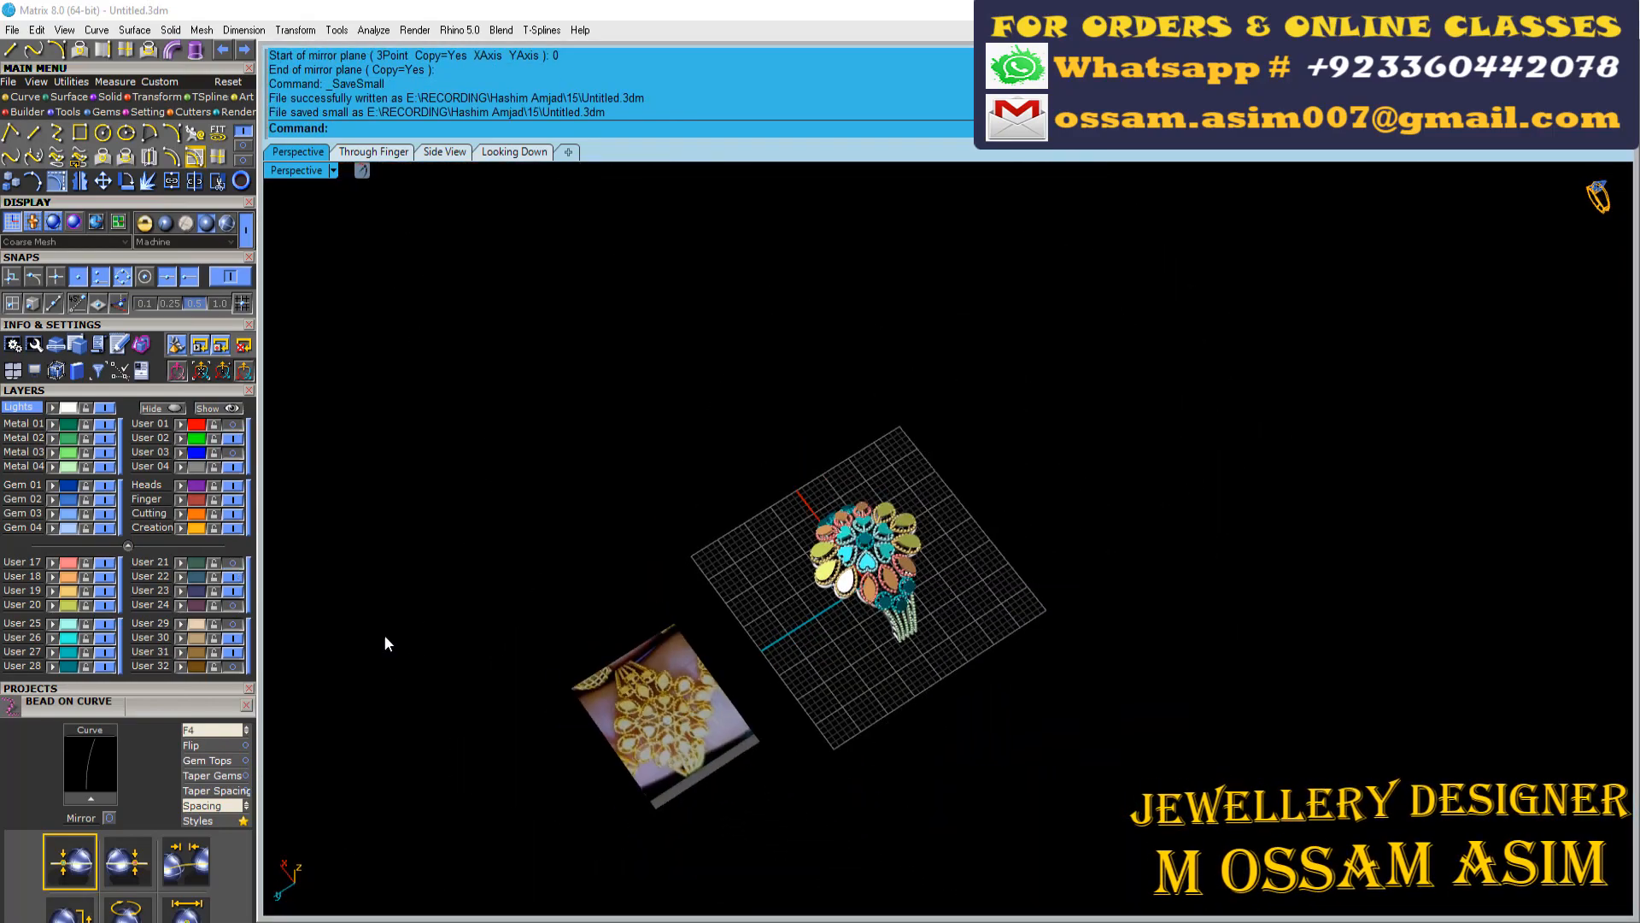
{"action": "left_click", "coordinate": [182, 564]}
{"action": "scroll", "coordinate": [762, 518], "scroll_direction": "up", "scroll_amount": 6}
{"action": "scroll", "coordinate": [999, 581], "scroll_direction": "up", "scroll_amount": 6}
Examine the finished ring from several angles, including its stone motifs, beaded shank and underside gallery
{"action": "right_click_drag", "start_coordinate": [1088, 634], "coordinate": [966, 510]}
{"action": "scroll", "coordinate": [1017, 510], "scroll_direction": "down", "scroll_amount": 4}
{"action": "scroll", "coordinate": [1017, 270], "scroll_direction": "up", "scroll_amount": 4}
{"action": "scroll", "coordinate": [1017, 270], "scroll_direction": "down", "scroll_amount": 4}
{"action": "right_click_drag", "start_coordinate": [1093, 560], "coordinate": [1098, 342]}
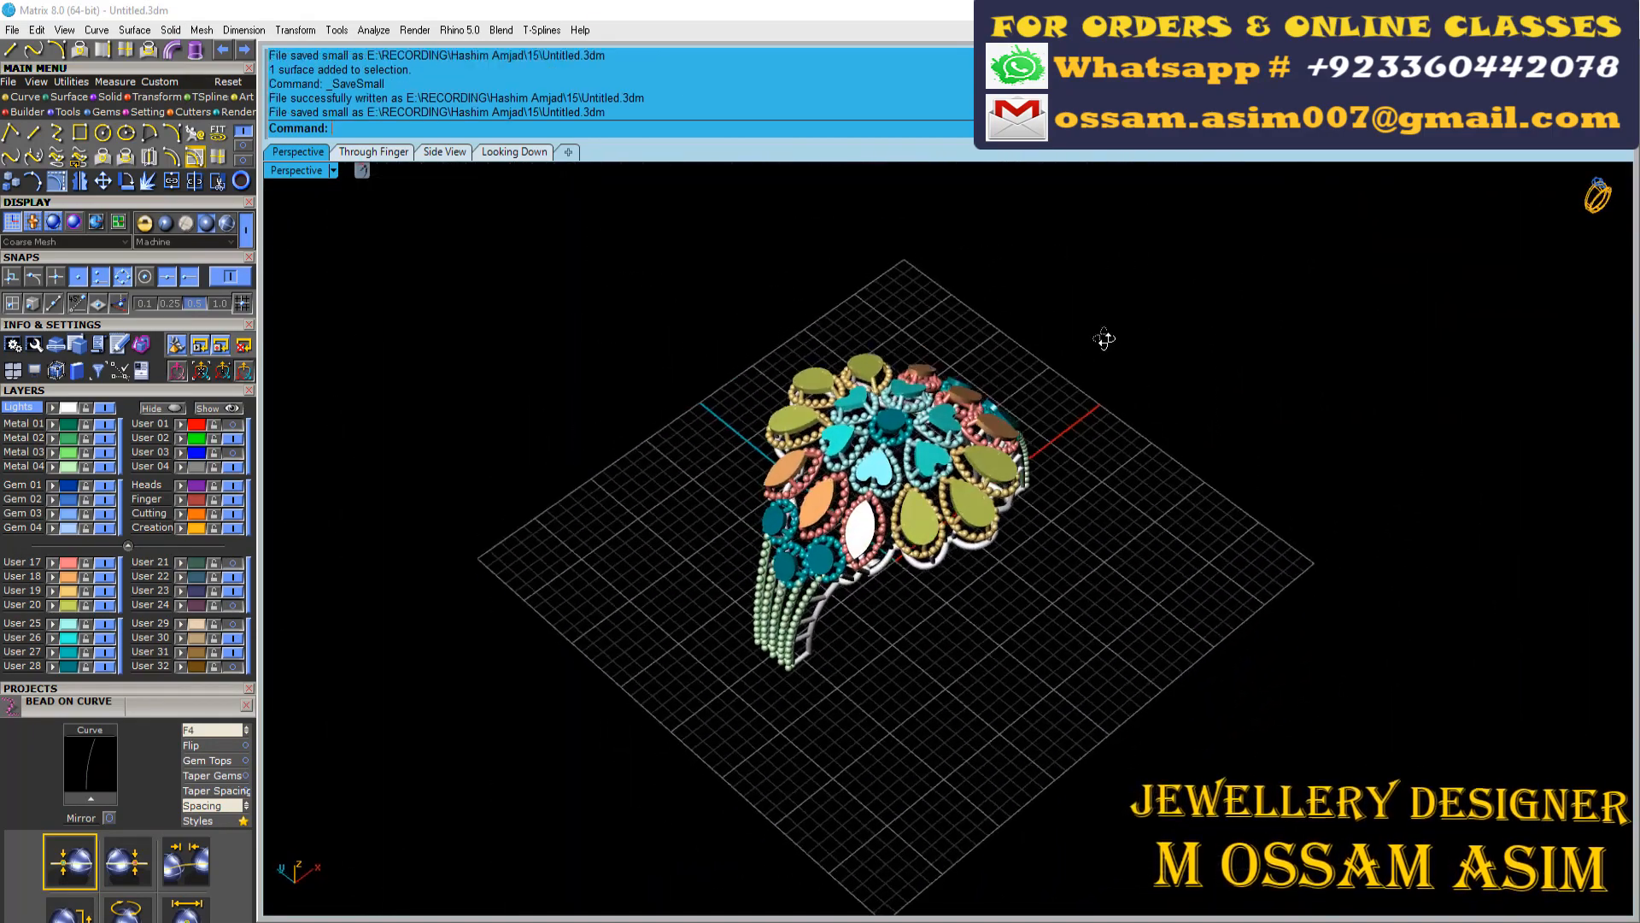
{"action": "scroll", "coordinate": [942, 377], "scroll_direction": "up", "scroll_amount": 5}
{"action": "scroll", "coordinate": [943, 378], "scroll_direction": "down", "scroll_amount": 1}
{"action": "right_click_drag", "start_coordinate": [943, 565], "coordinate": [1044, 721]}
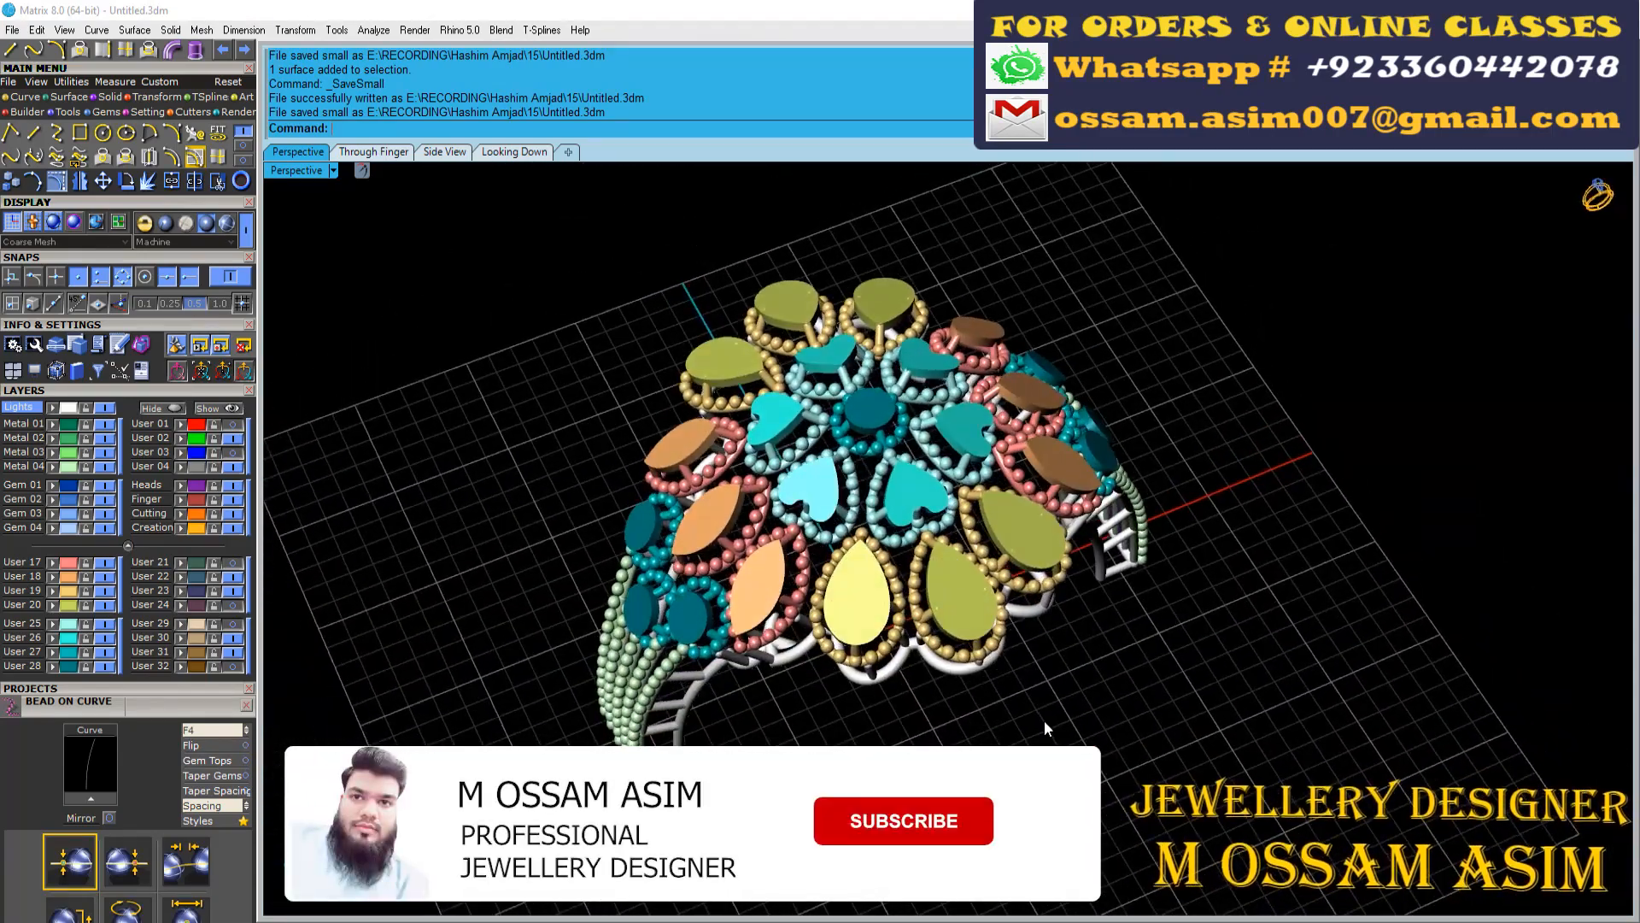
Select the whole ring, apply the Yellow Gold metal and render the Perspective view
{"action": "left_click_drag", "start_coordinate": [1284, 221], "coordinate": [528, 491]}
{"action": "left_click", "coordinate": [234, 113]}
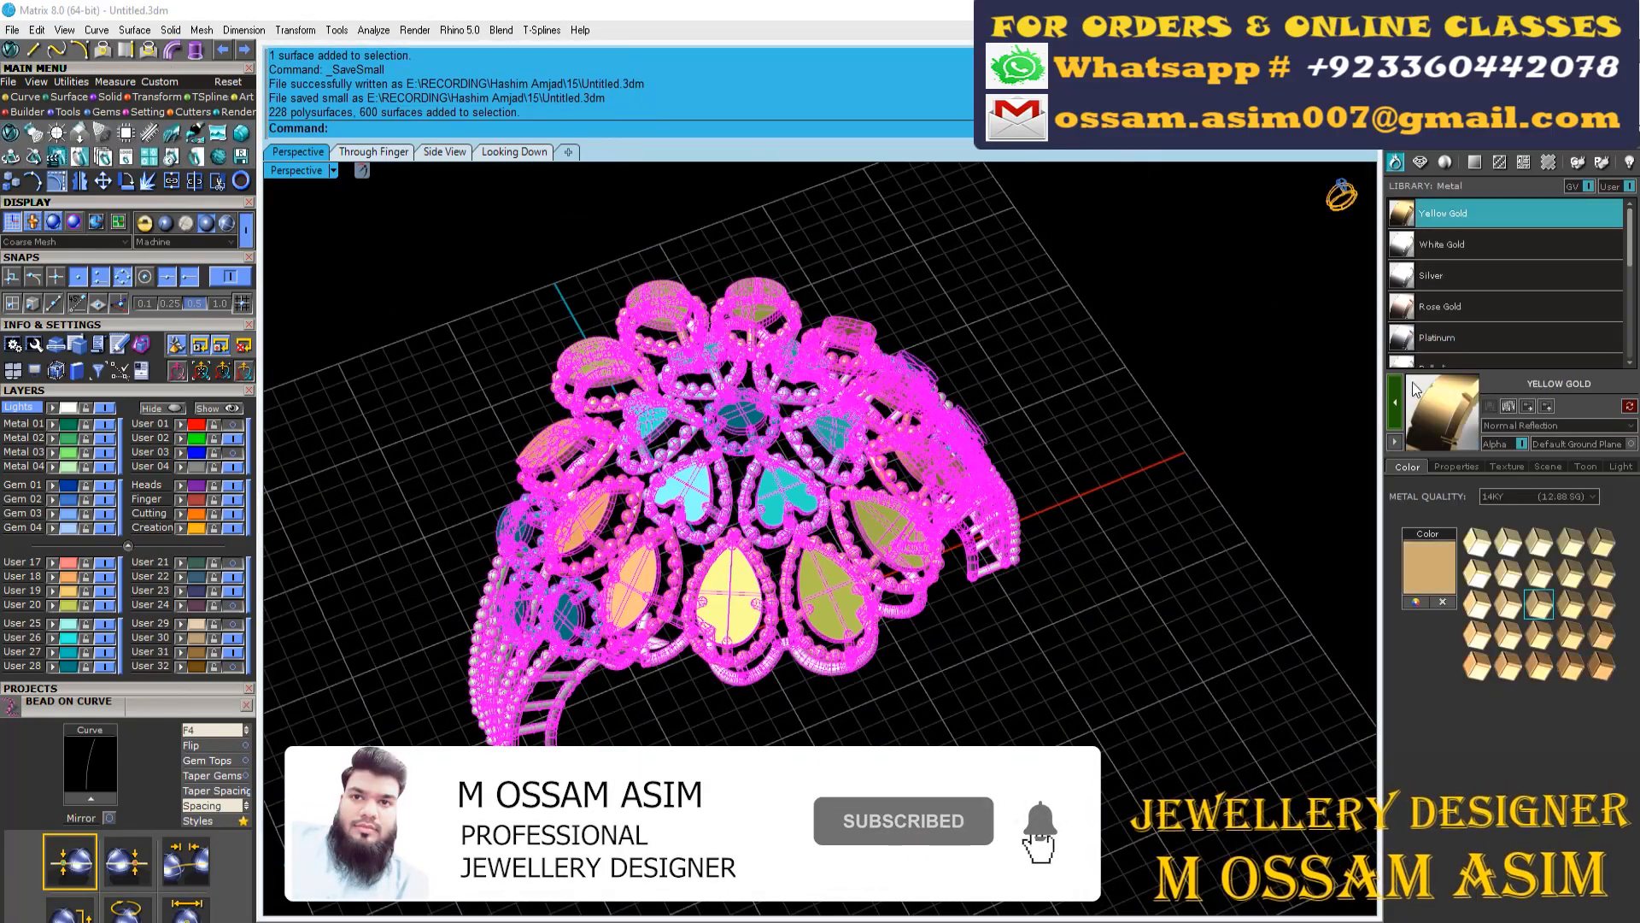
{"action": "scroll", "coordinate": [792, 384], "scroll_direction": "up", "scroll_amount": 1}
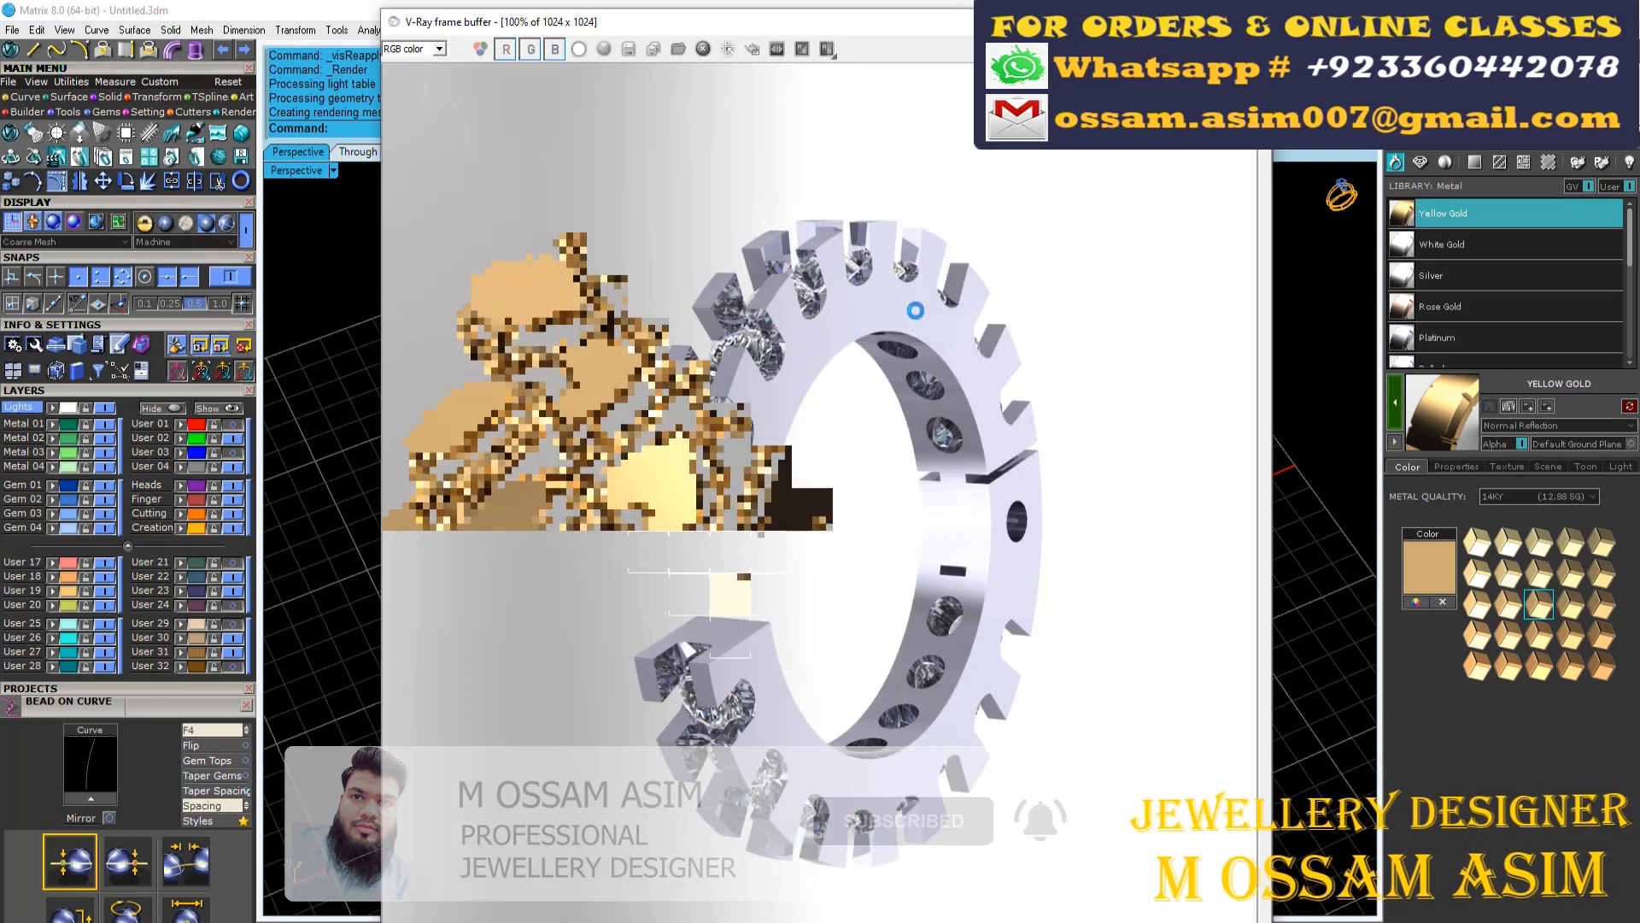
Close the current render and render the yellow gold ring again from adjusted Perspective views
{"action": "left_click", "coordinate": [1252, 21]}
{"action": "scroll", "coordinate": [1082, 455], "scroll_direction": "down", "scroll_amount": 3}
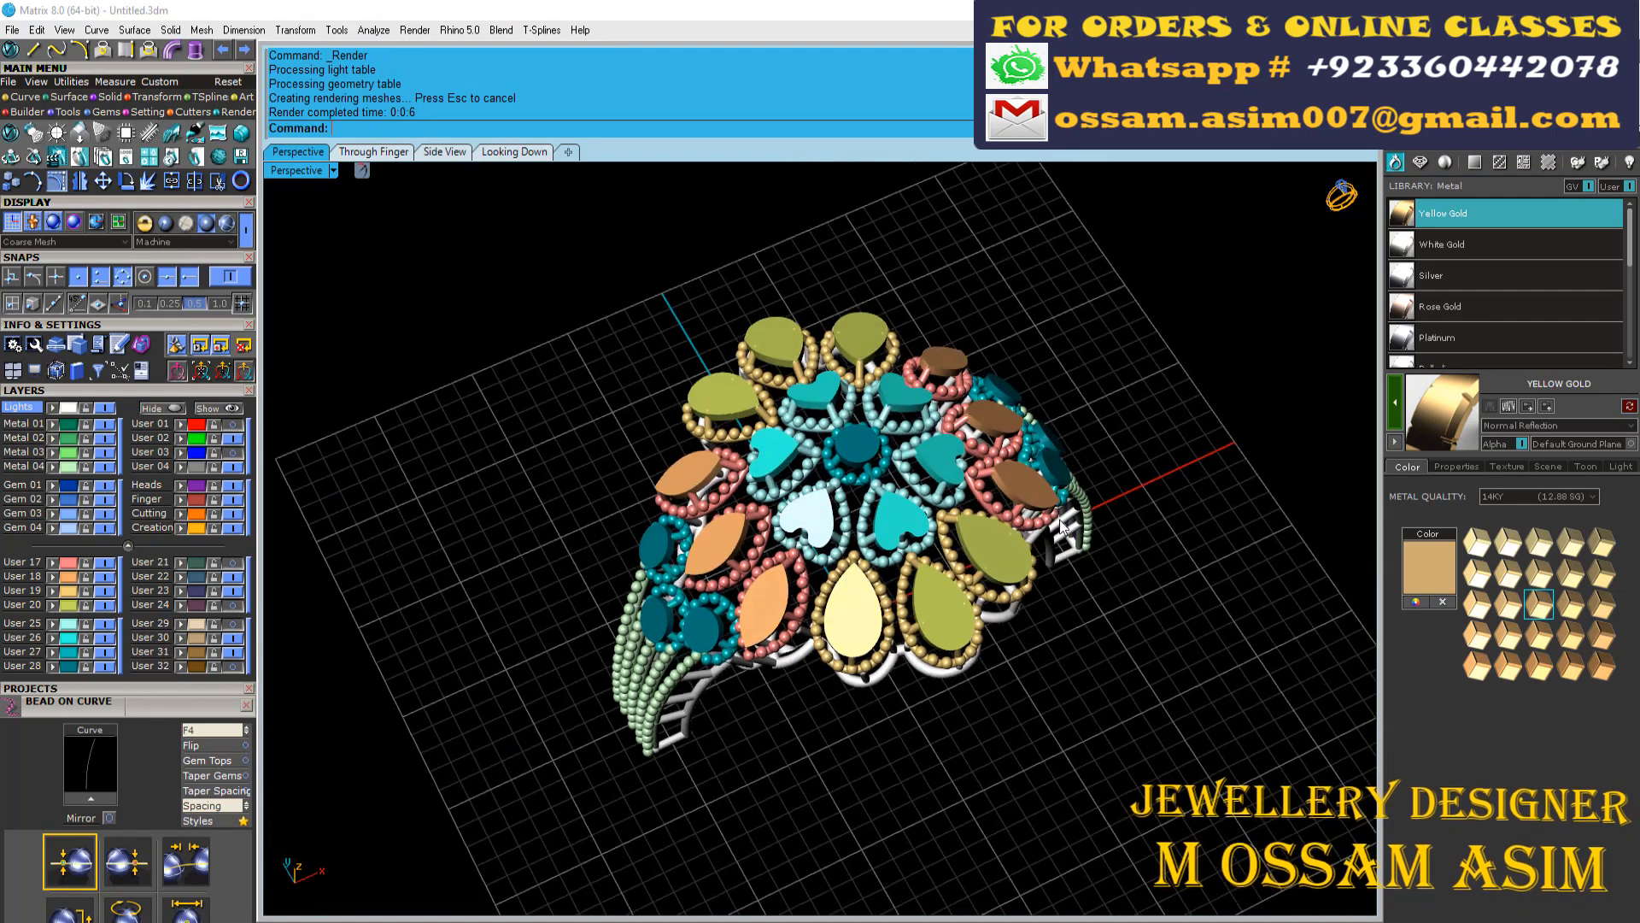
{"action": "right_click", "coordinate": [1060, 521]}
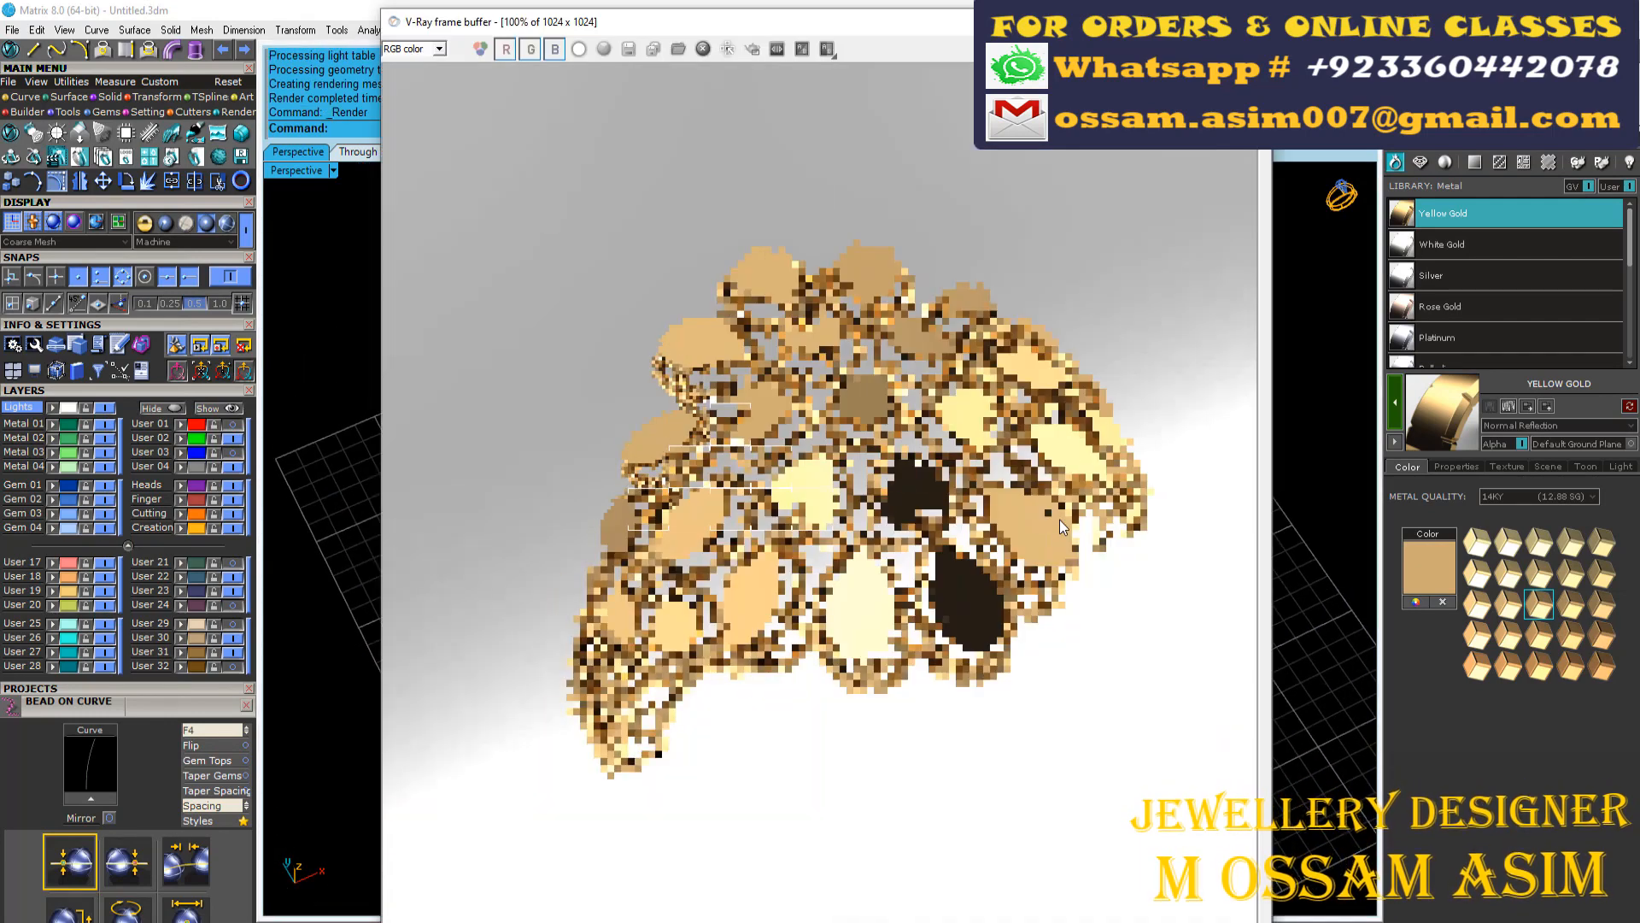
{"action": "left_click", "coordinate": [1253, 22]}
{"action": "right_click_drag", "start_coordinate": [996, 357], "coordinate": [1054, 320]}
{"action": "right_click", "coordinate": [1054, 319]}
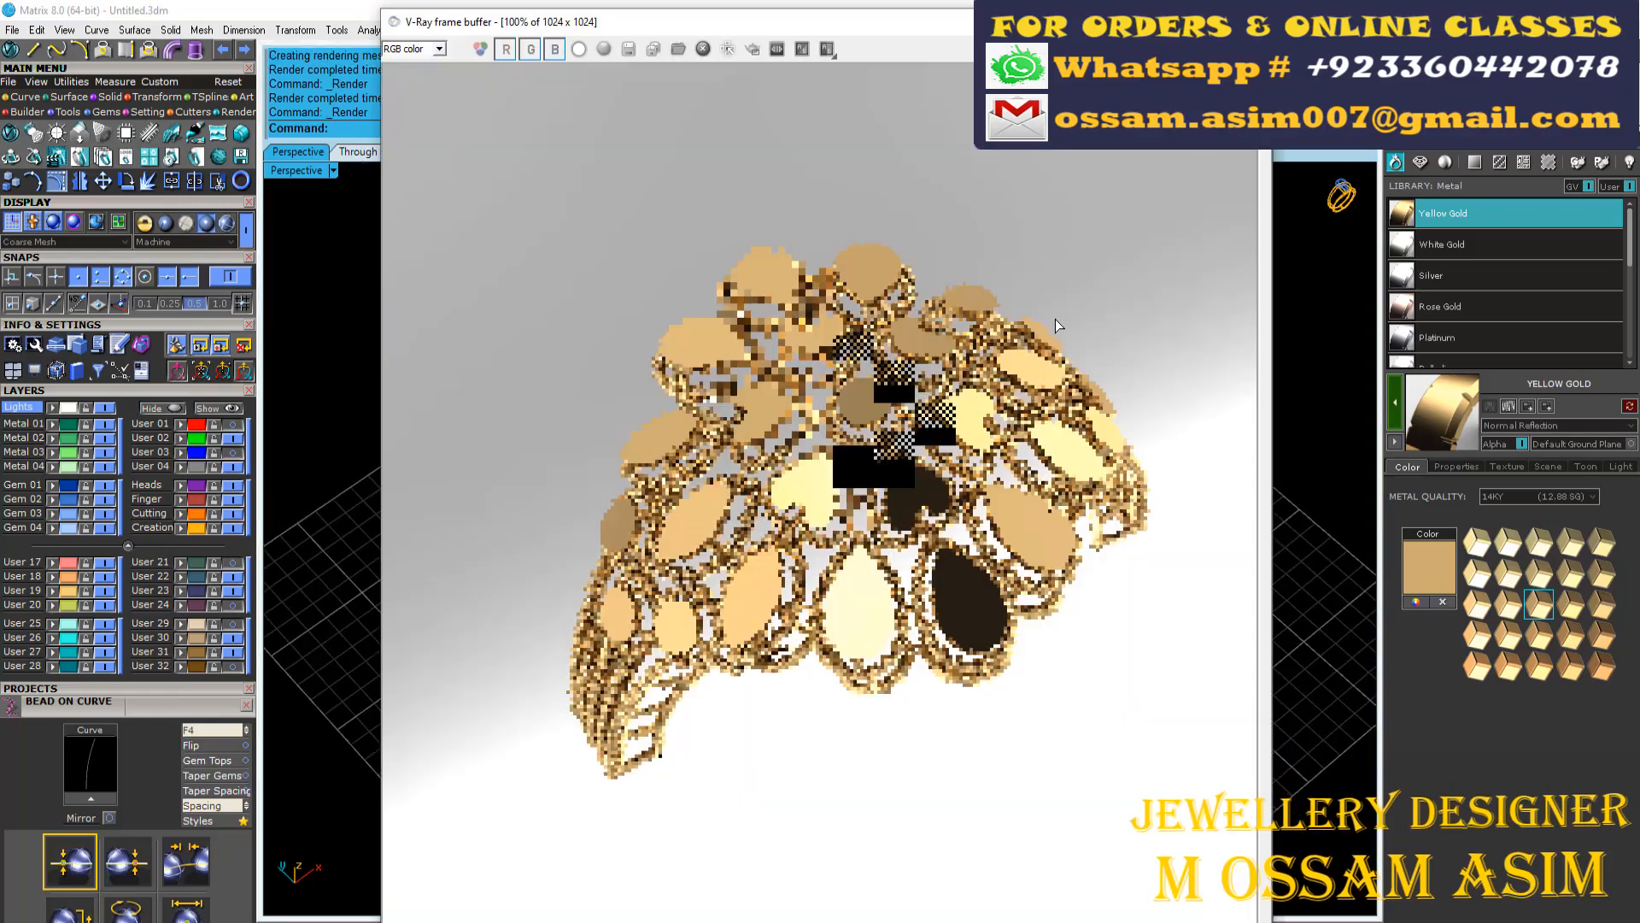